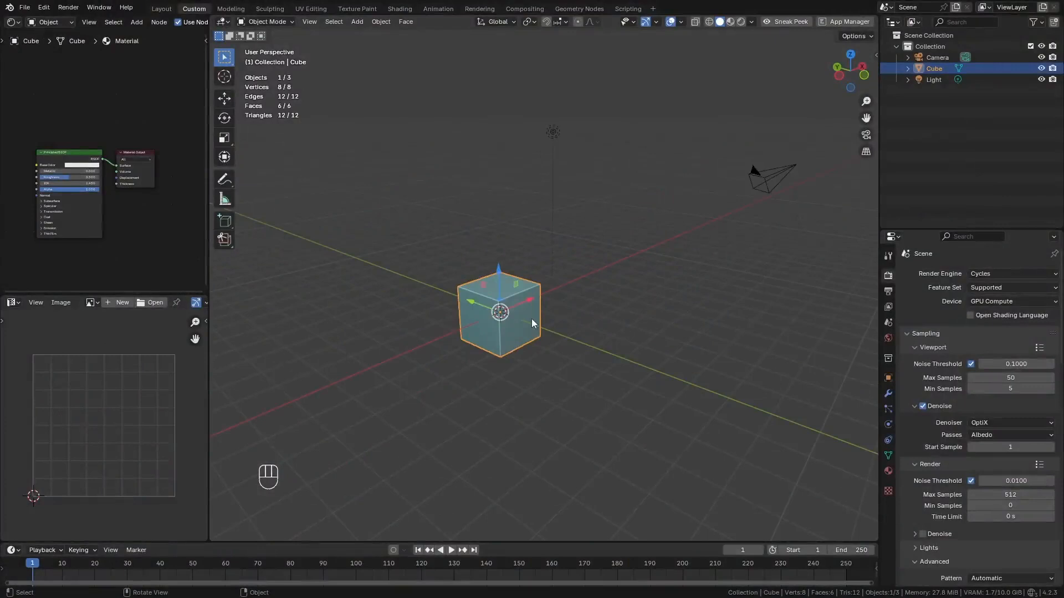
Step: Delete the default cube from the scene
{"action": "key", "text": "x"}
{"action": "left_click", "coordinate": [544, 316]}
Step: Add a new collection and exclude the original Collection with the camera and light from the view layer
{"action": "right_click", "coordinate": [936, 115]}
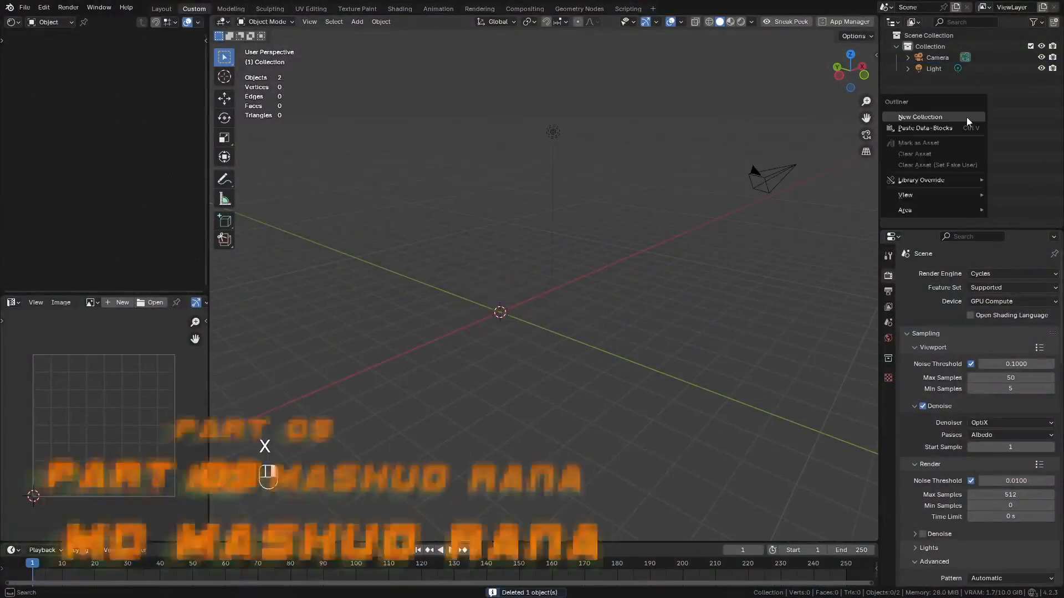
{"action": "left_click", "coordinate": [967, 118]}
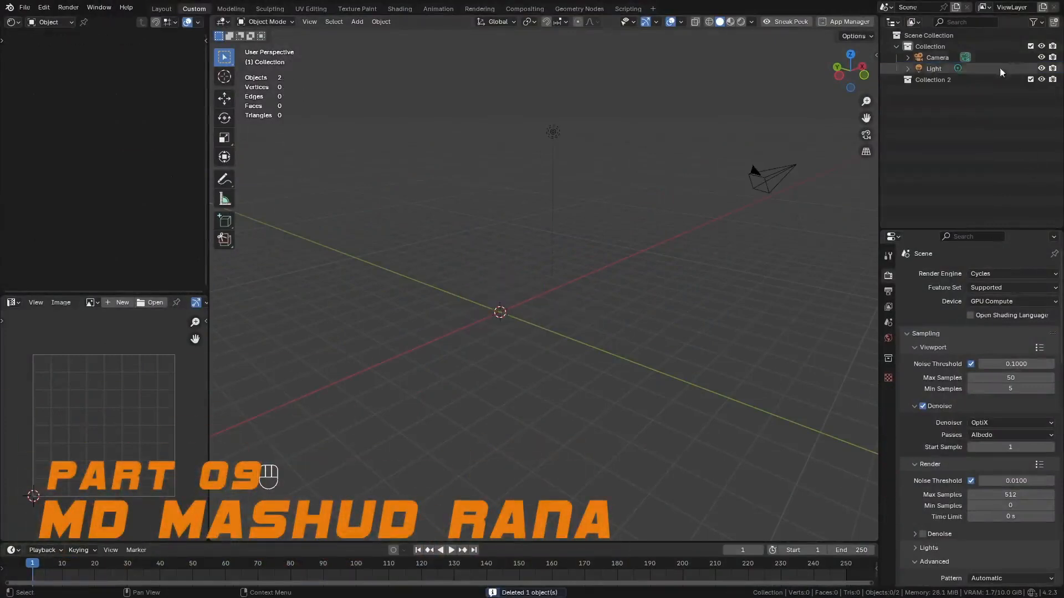
{"action": "left_click", "coordinate": [1031, 46]}
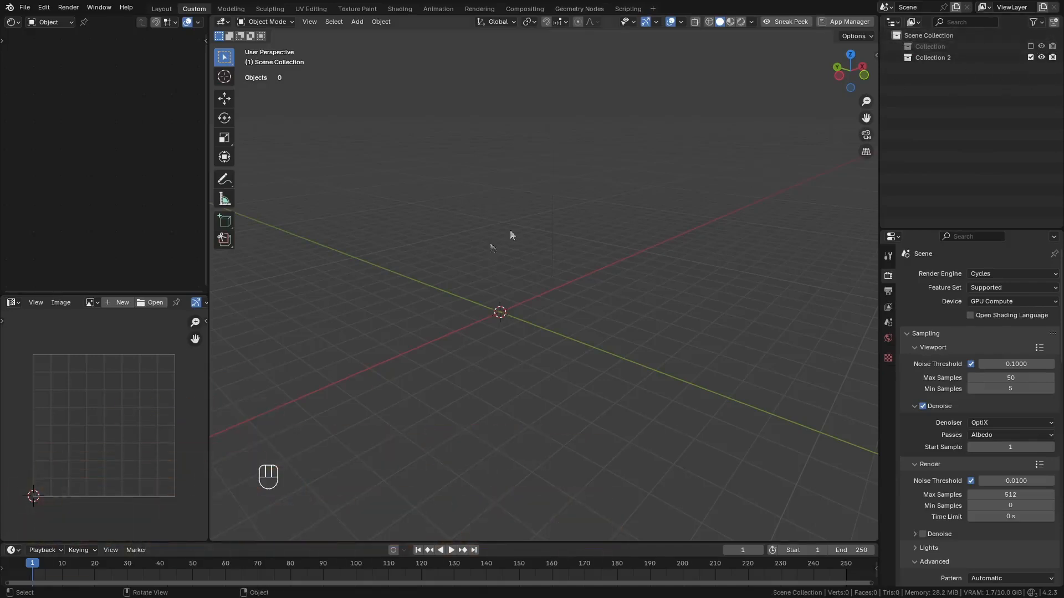
Step: Add a mesh cylinder with 16 vertices and set its Z location to 1 m
{"action": "key", "text": "shift+a"}
{"action": "mouse_move", "coordinate": [429, 189]}
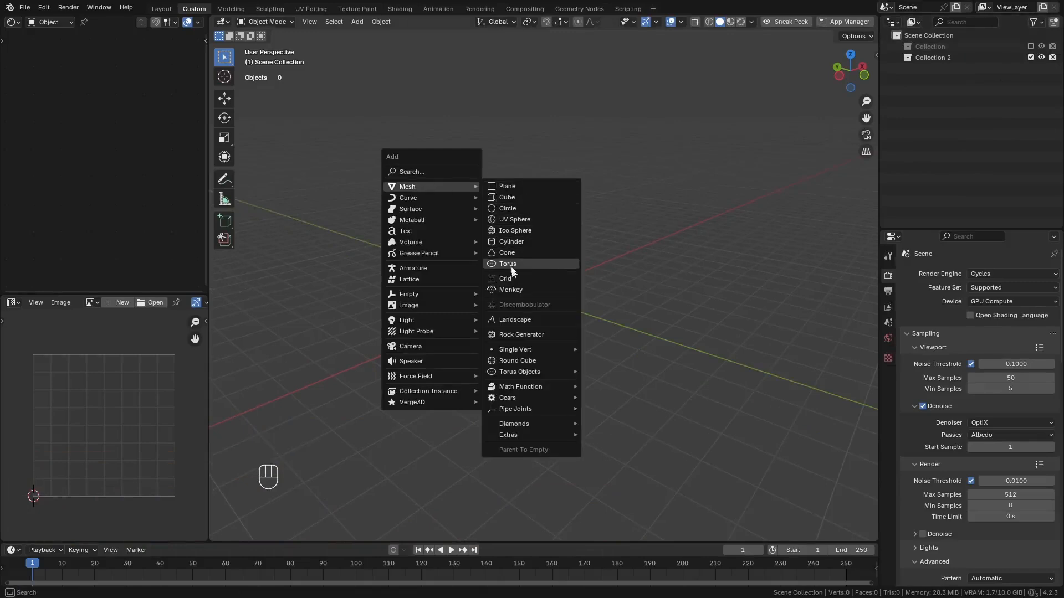
{"action": "left_click", "coordinate": [514, 242]}
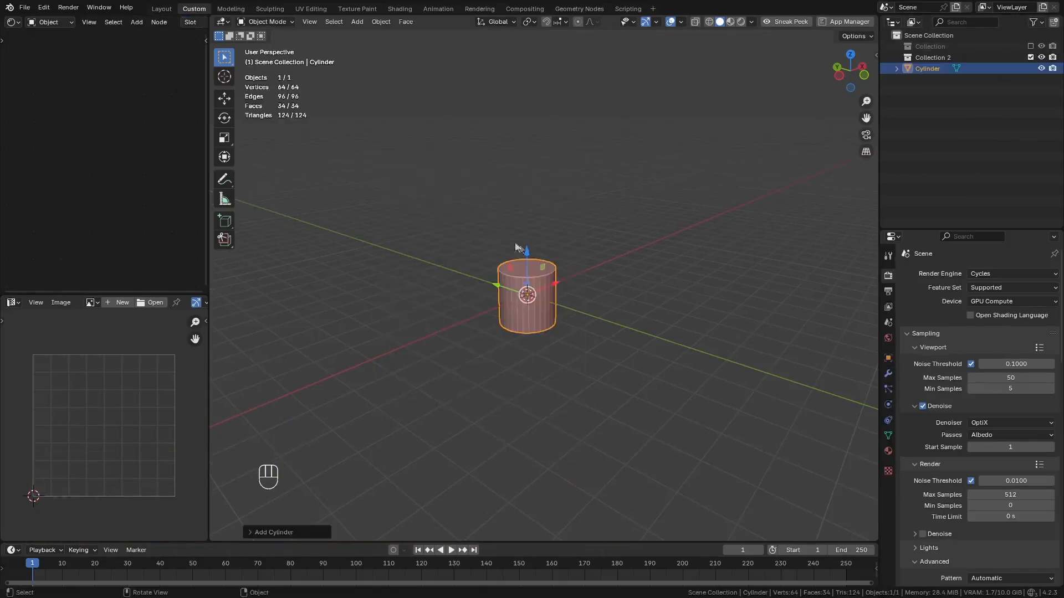
{"action": "left_click", "coordinate": [283, 533]}
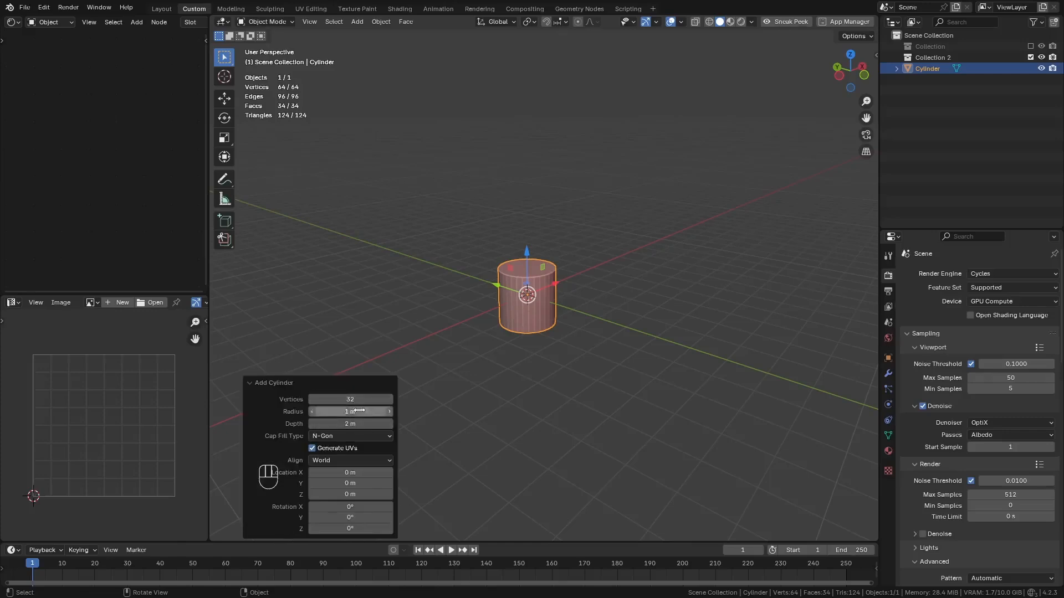
{"action": "left_click", "coordinate": [340, 399]}
{"action": "type", "text": "16"}
{"action": "key", "text": "Return"}
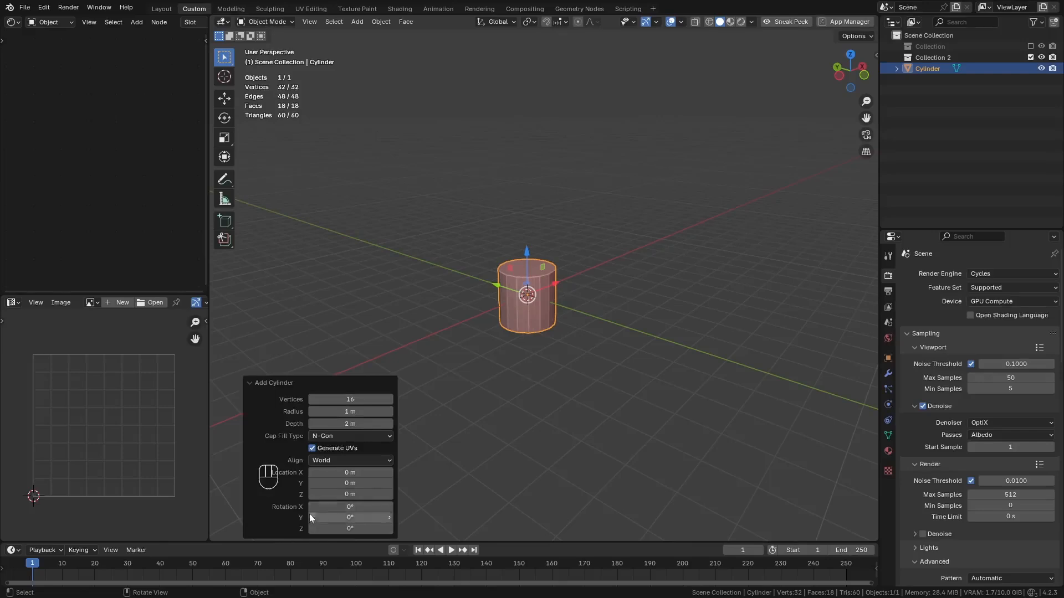
{"action": "left_click", "coordinate": [352, 494]}
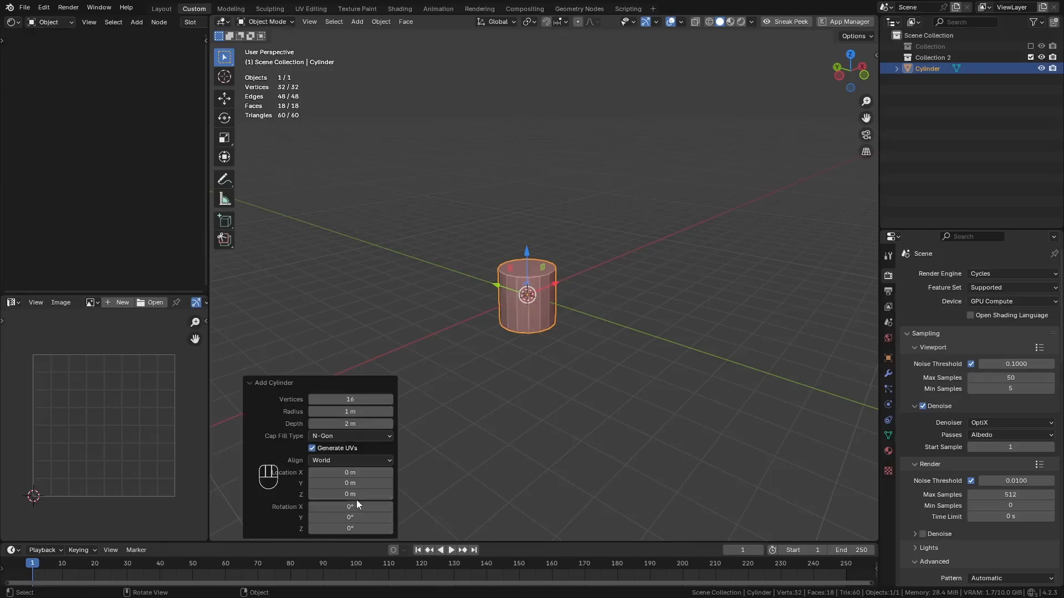
{"action": "type", "text": "1"}
{"action": "key", "text": "Return"}
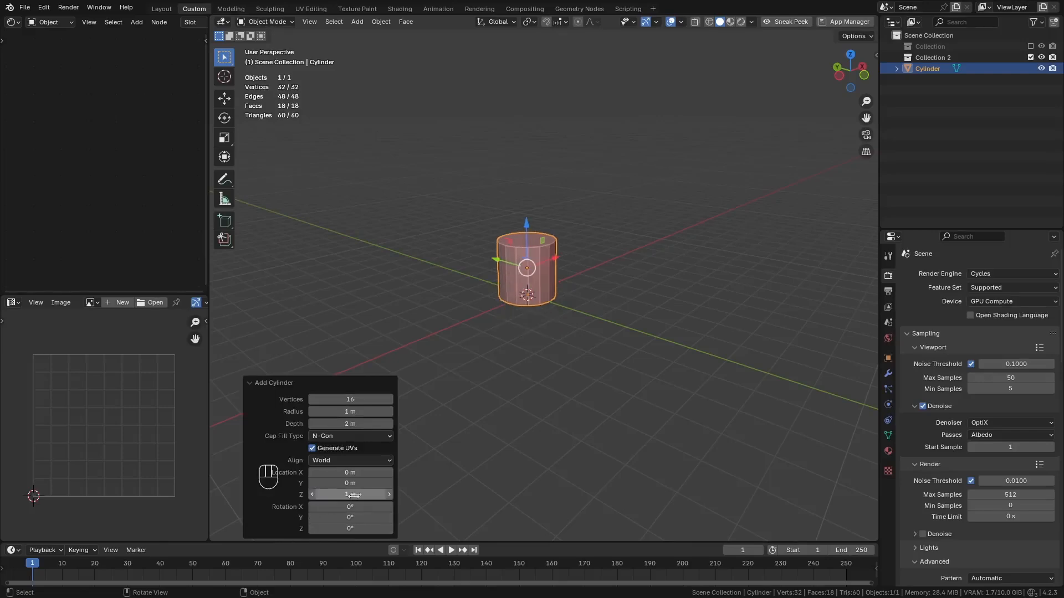
Step: In Edit Mode, lower the cylinder's top face by 0.5 m along Z
{"action": "middle_click_drag", "start_coordinate": [559, 251], "coordinate": [632, 276]}
{"action": "scroll", "coordinate": [589, 262], "scroll_direction": "up", "scroll_amount": 4}
{"action": "key", "text": "Tab"}
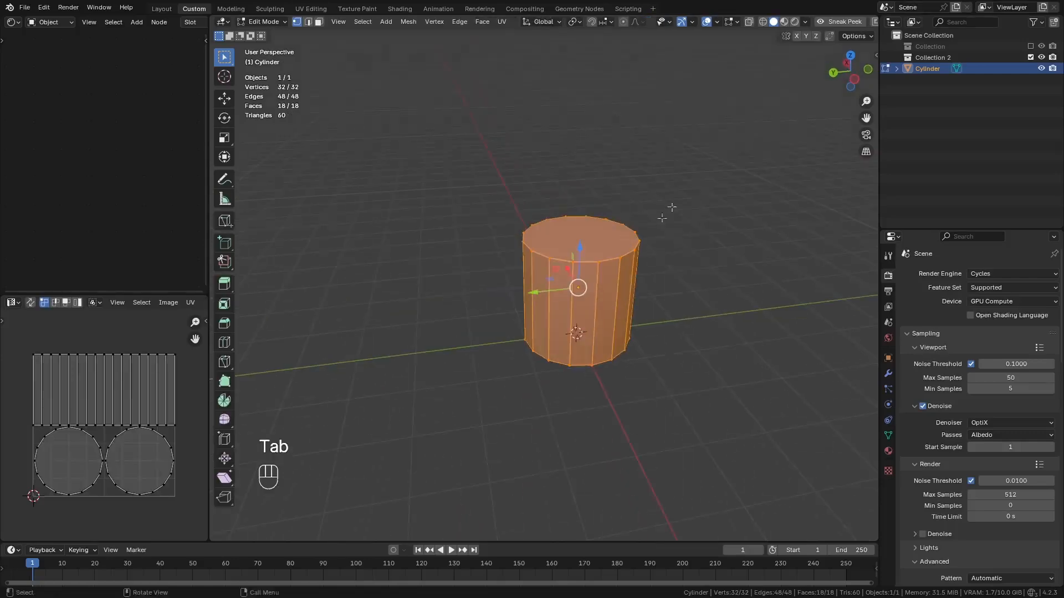
{"action": "left_click_drag", "start_coordinate": [694, 183], "coordinate": [452, 297]}
{"action": "middle_click_drag", "start_coordinate": [582, 260], "coordinate": [606, 232]}
{"action": "left_click_drag", "start_coordinate": [590, 167], "coordinate": [596, 223]}
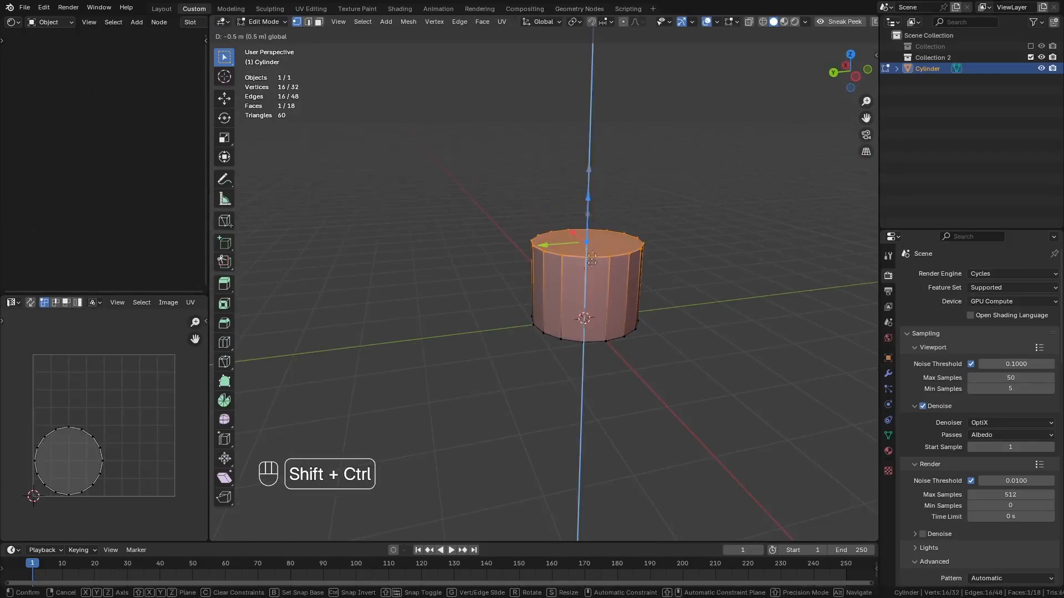
{"action": "left_click_drag", "start_coordinate": [591, 260], "coordinate": [591, 261], "text": "ctrl+shift"}
Step: Inset the cylinder's top face by about 0.295 m and delete the inner face to open the top
{"action": "key", "text": "KP_1"}
{"action": "key", "text": "i"}
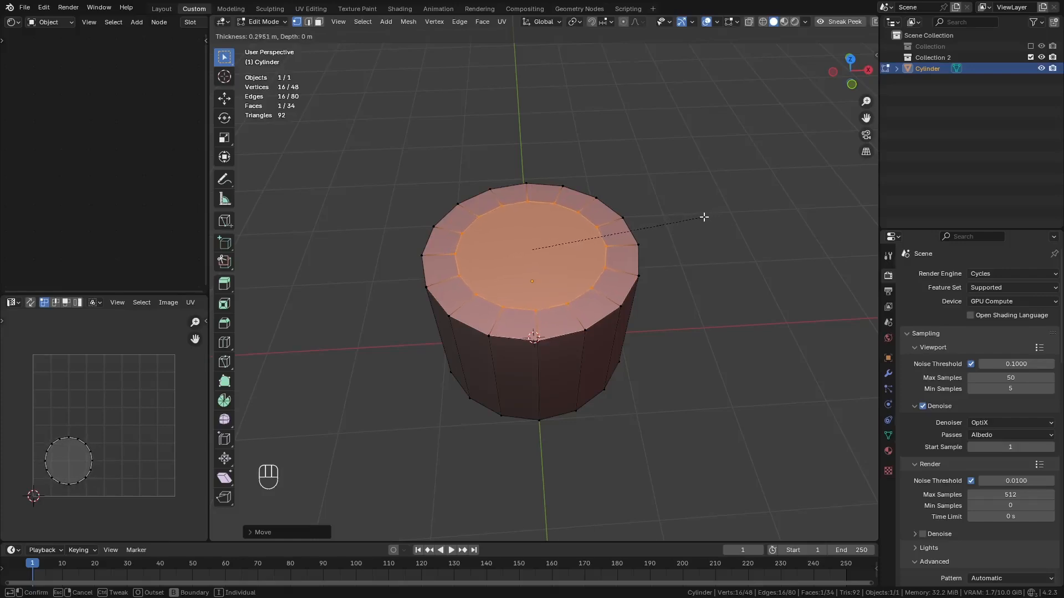
{"action": "left_click", "coordinate": [703, 218]}
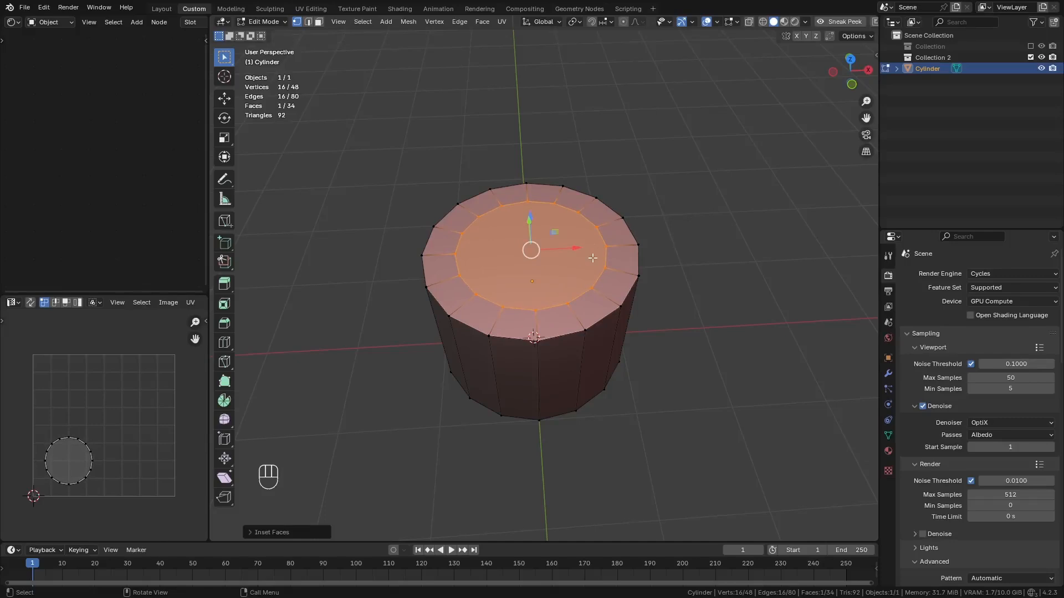
{"action": "key", "text": "x"}
{"action": "left_click", "coordinate": [573, 281]}
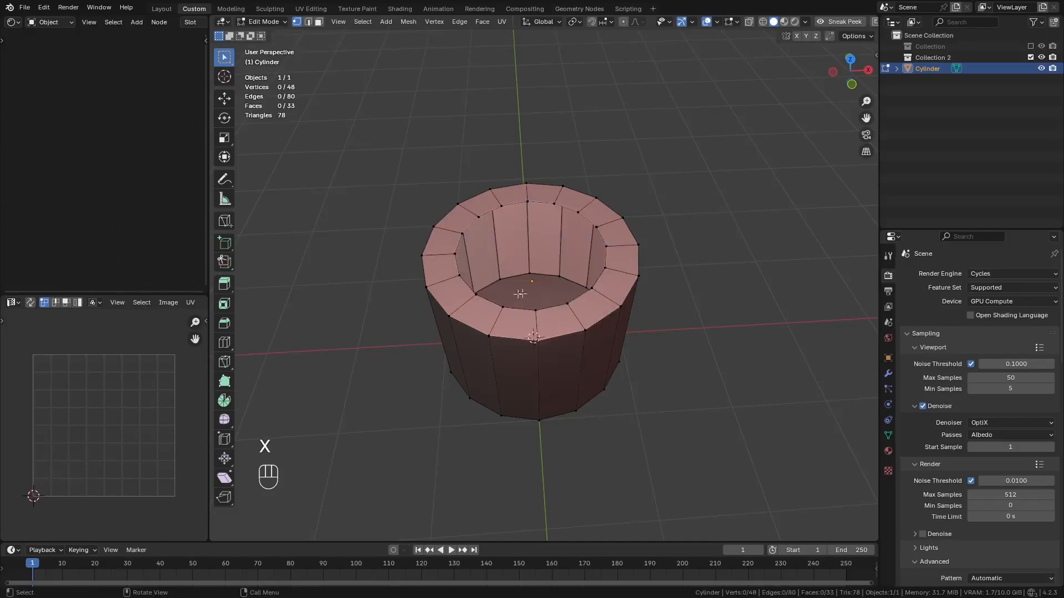
Step: Extrude the edge loop around the top opening slightly upward along Z to form a short neck
{"action": "left_click", "coordinate": [491, 302], "text": "alt"}
{"action": "middle_click_drag", "start_coordinate": [492, 302], "coordinate": [549, 253]}
{"action": "scroll", "coordinate": [539, 199], "scroll_direction": "up", "scroll_amount": 2}
{"action": "key", "text": "e"}
{"action": "key", "text": "z"}
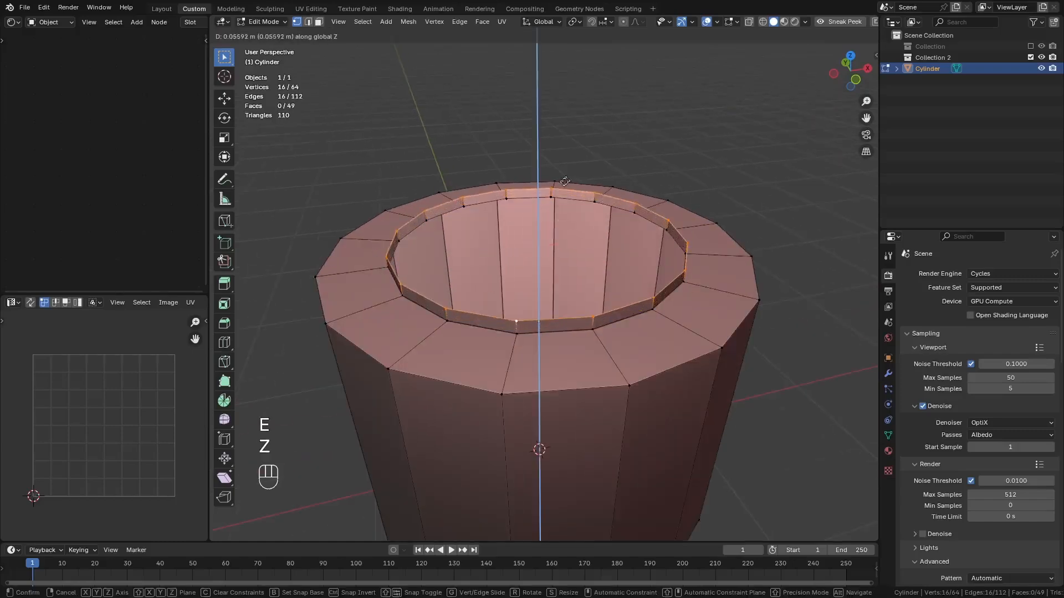
{"action": "left_click", "coordinate": [639, 287]}
Step: Duplicate the neck's top edge loop in place and separate the copy into its own object
{"action": "key", "text": "shift+d"}
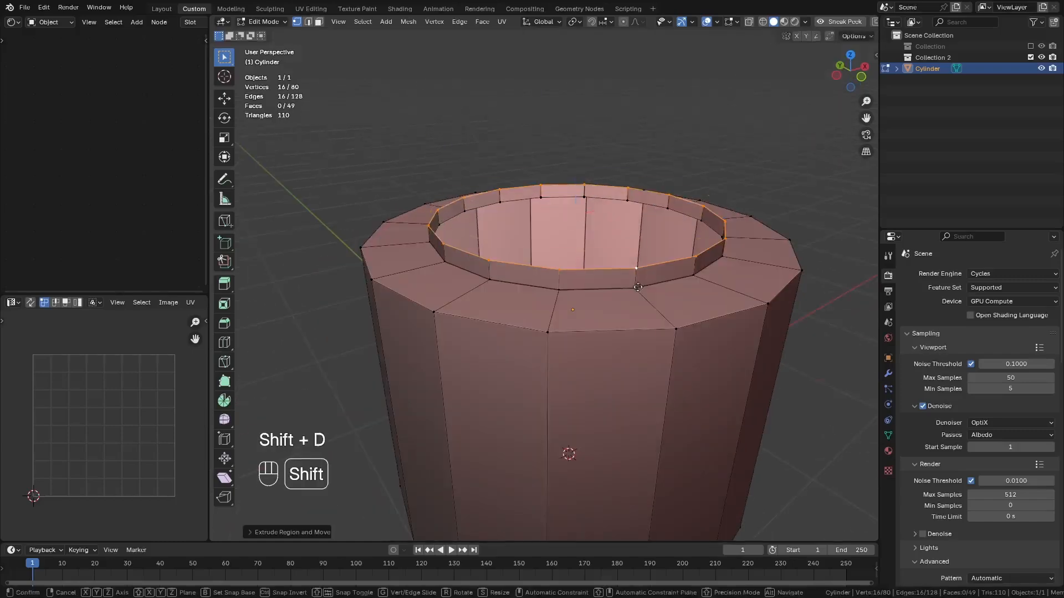
{"action": "right_click", "coordinate": [643, 276]}
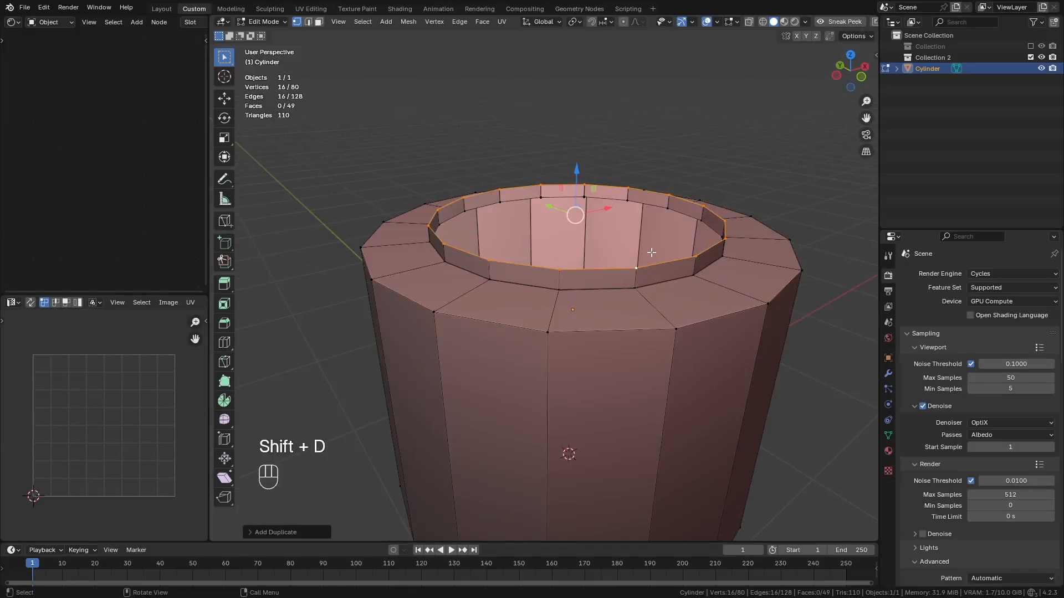
{"action": "key", "text": "p"}
{"action": "left_click", "coordinate": [643, 249]}
{"action": "key", "text": "Tab"}
{"action": "left_click", "coordinate": [700, 208]}
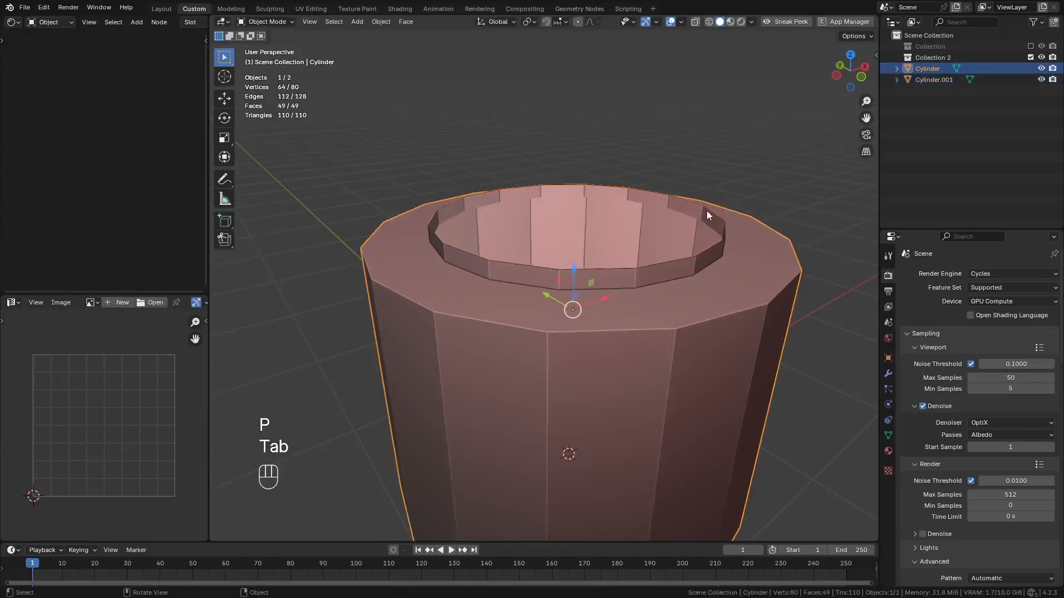
Step: Raise the separated edge ring Cylinder.001 slightly and snap the 3D cursor to the ring's centre
{"action": "left_click", "coordinate": [936, 80]}
{"action": "middle_click_drag", "start_coordinate": [588, 266], "coordinate": [618, 259]}
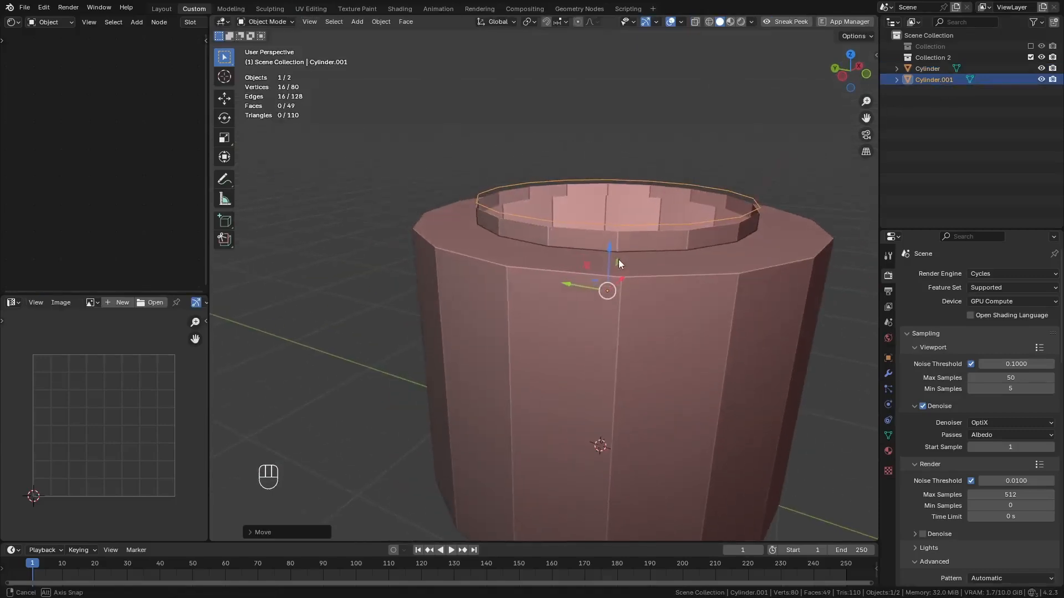
{"action": "key", "text": "Tab"}
{"action": "middle_click_drag", "start_coordinate": [706, 229], "coordinate": [618, 261], "text": "shift"}
{"action": "key", "text": "a"}
{"action": "key", "text": "shift+s"}
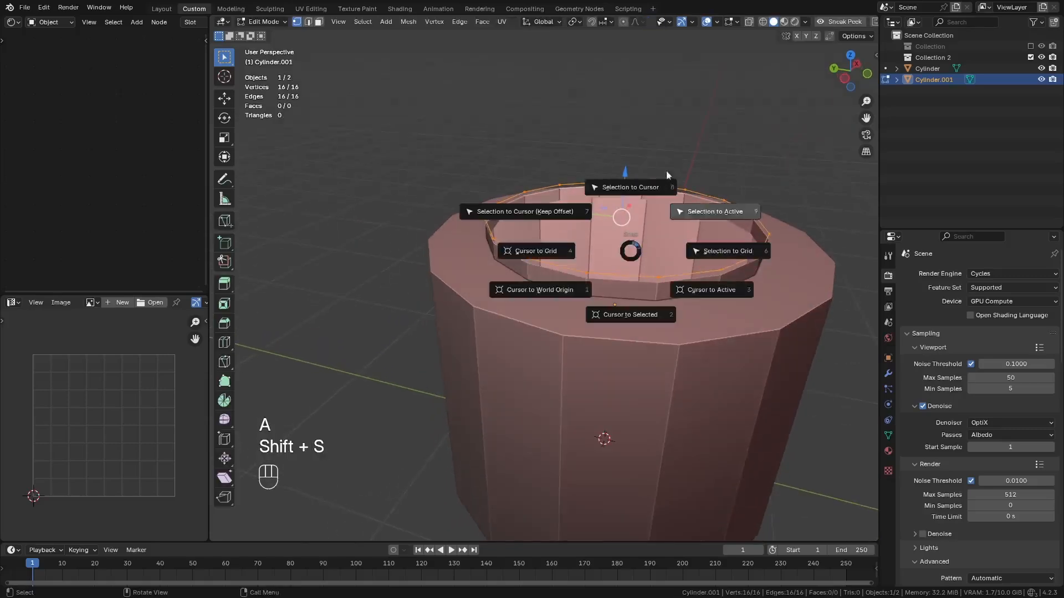
{"action": "left_click", "coordinate": [631, 317]}
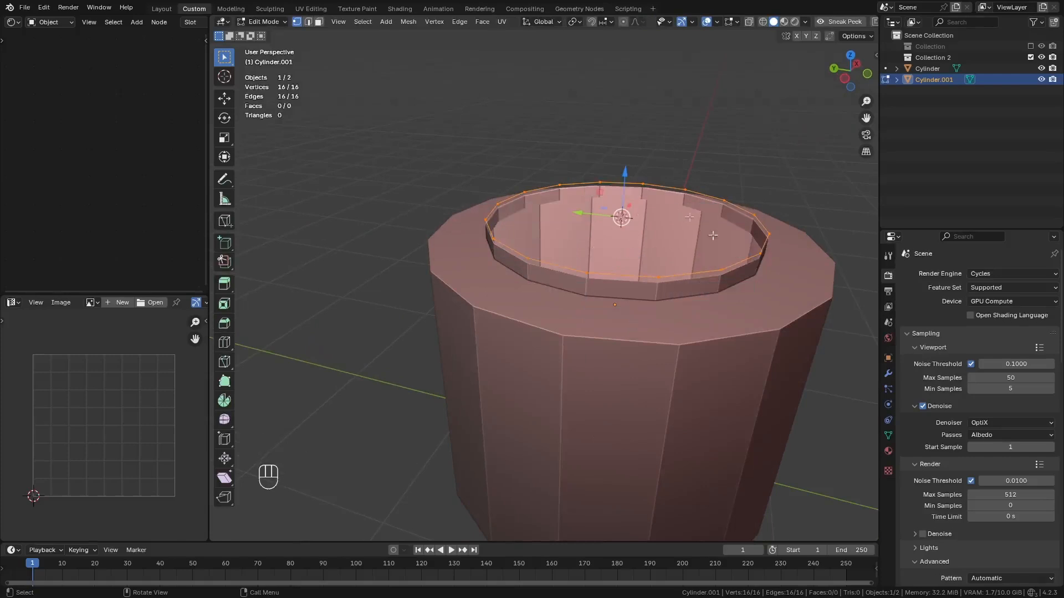
{"action": "middle_click_drag", "start_coordinate": [713, 236], "coordinate": [645, 165]}
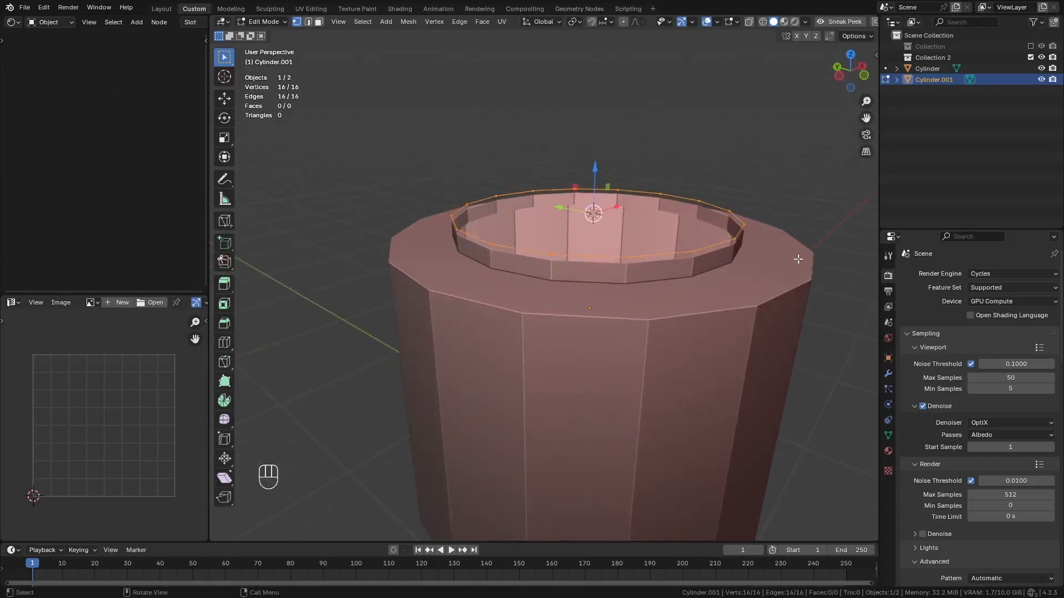
{"action": "key", "text": "Tab"}
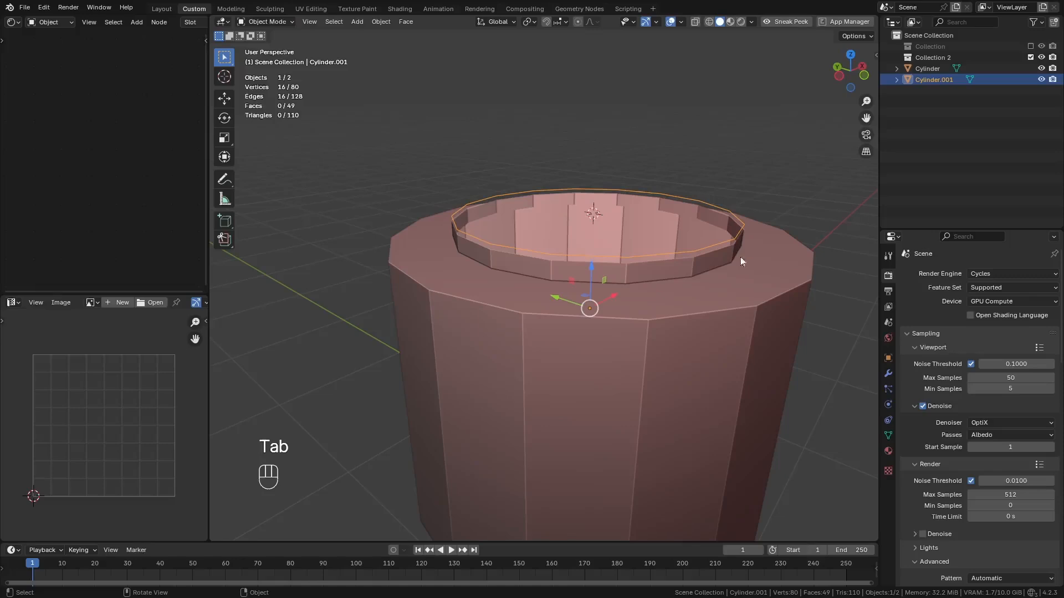
Step: Hide the separated ring and add an Archemedian spiral curve at the 3D cursor
{"action": "left_click", "coordinate": [1042, 79]}
{"action": "middle_click_drag", "start_coordinate": [643, 252], "coordinate": [586, 257], "text": "shift"}
{"action": "key", "text": "shift+a"}
{"action": "mouse_move", "coordinate": [443, 145]}
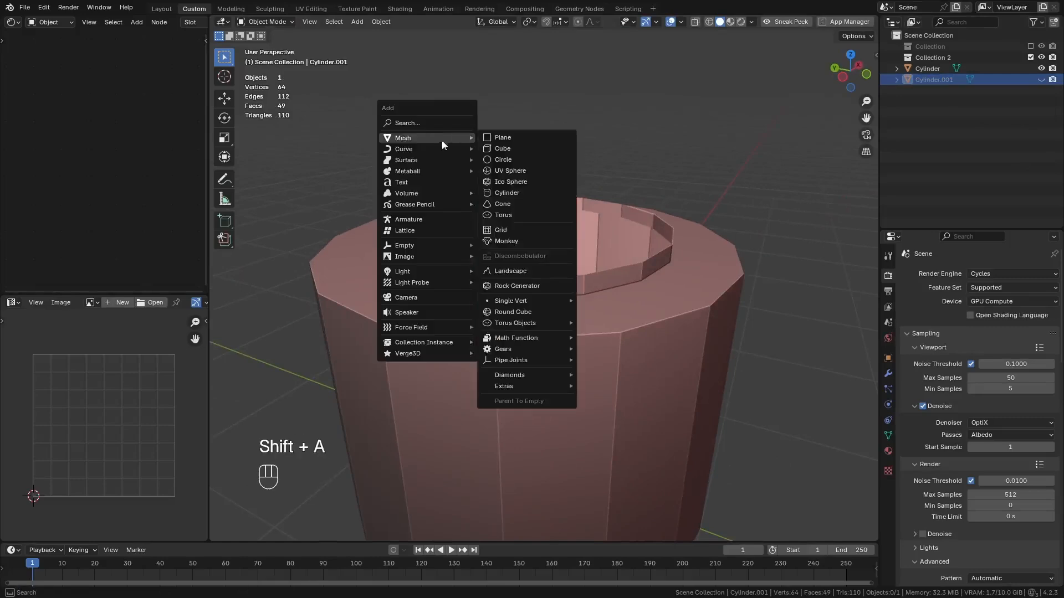
{"action": "mouse_move", "coordinate": [413, 151]}
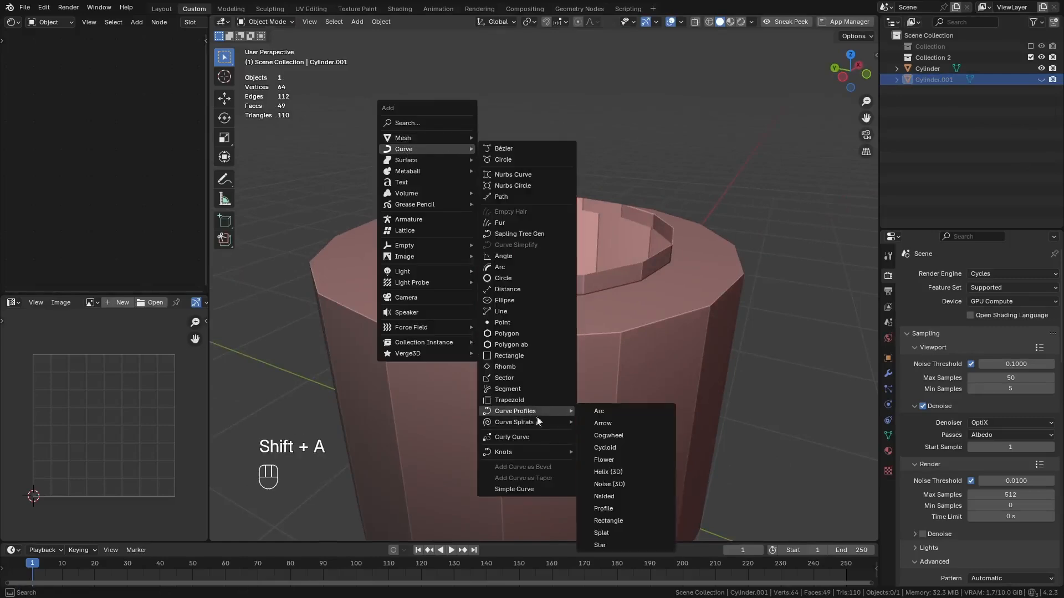
{"action": "mouse_move", "coordinate": [538, 422]}
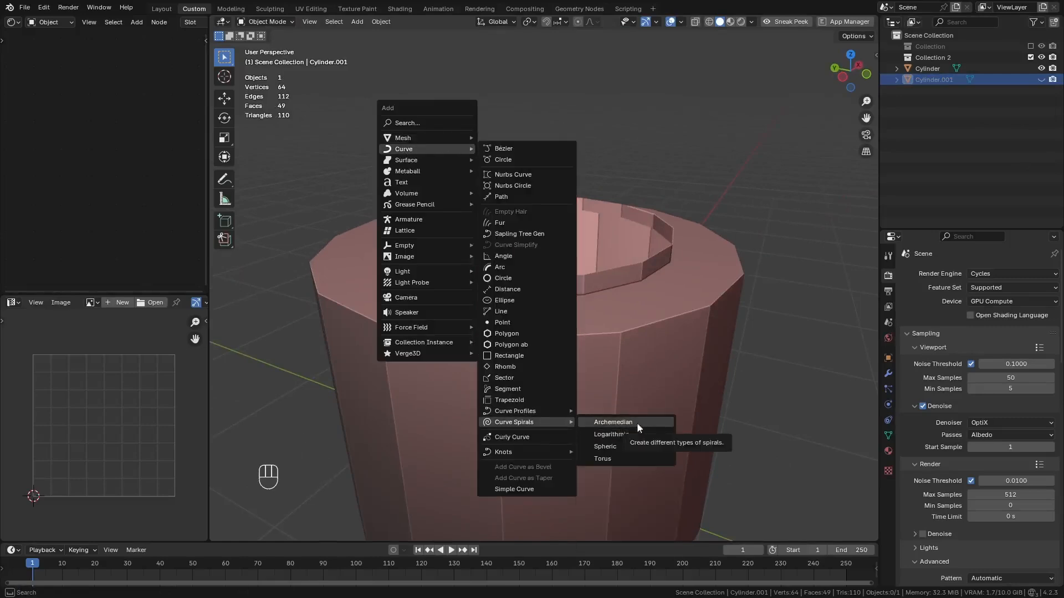
{"action": "left_click", "coordinate": [638, 424]}
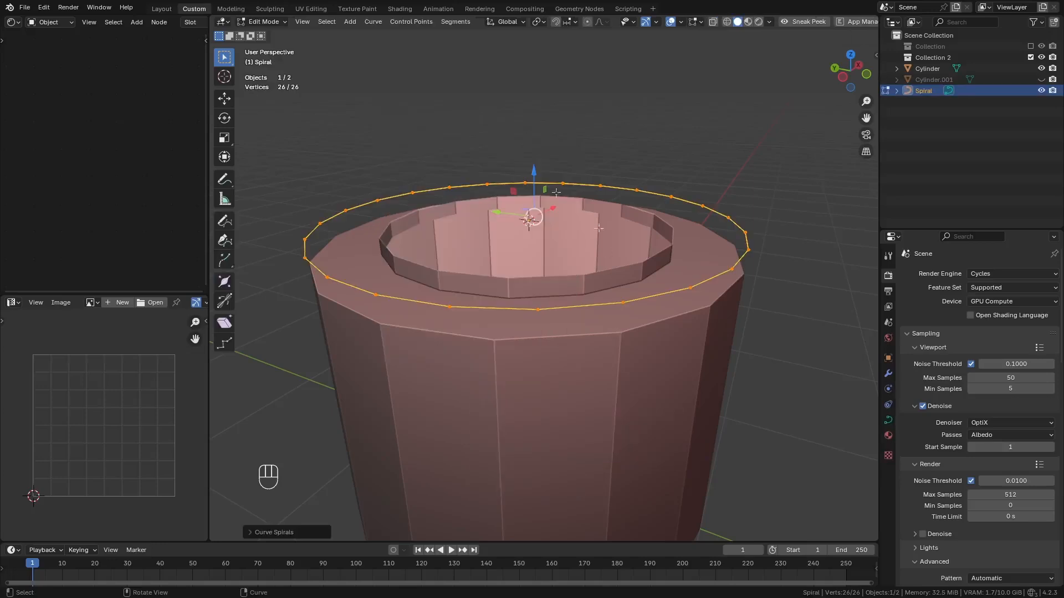
Step: Set the spiral to 2 turns and 16 steps
{"action": "left_click", "coordinate": [282, 533]}
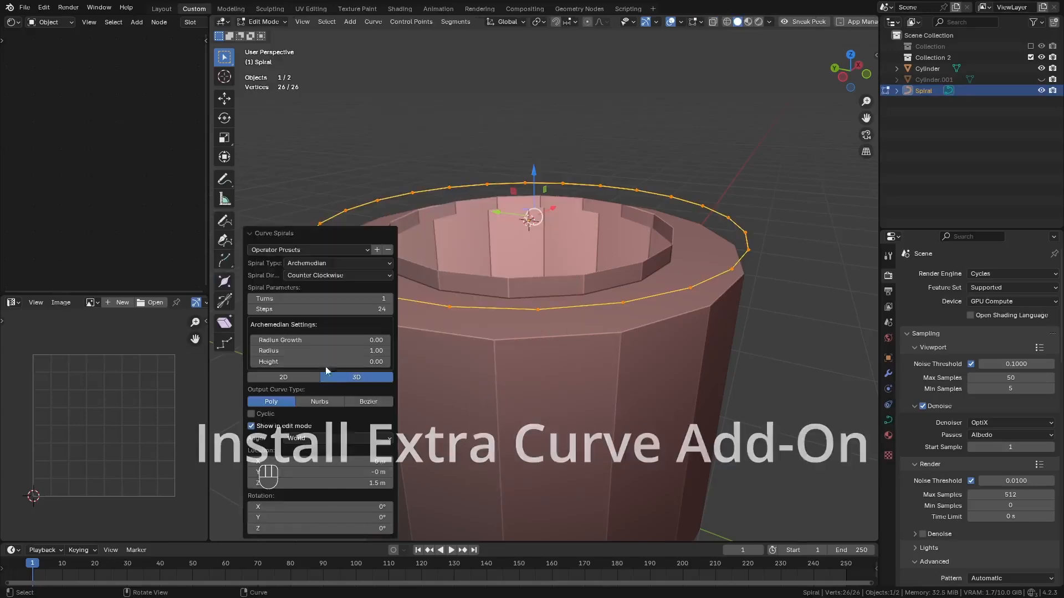
{"action": "left_click", "coordinate": [389, 299]}
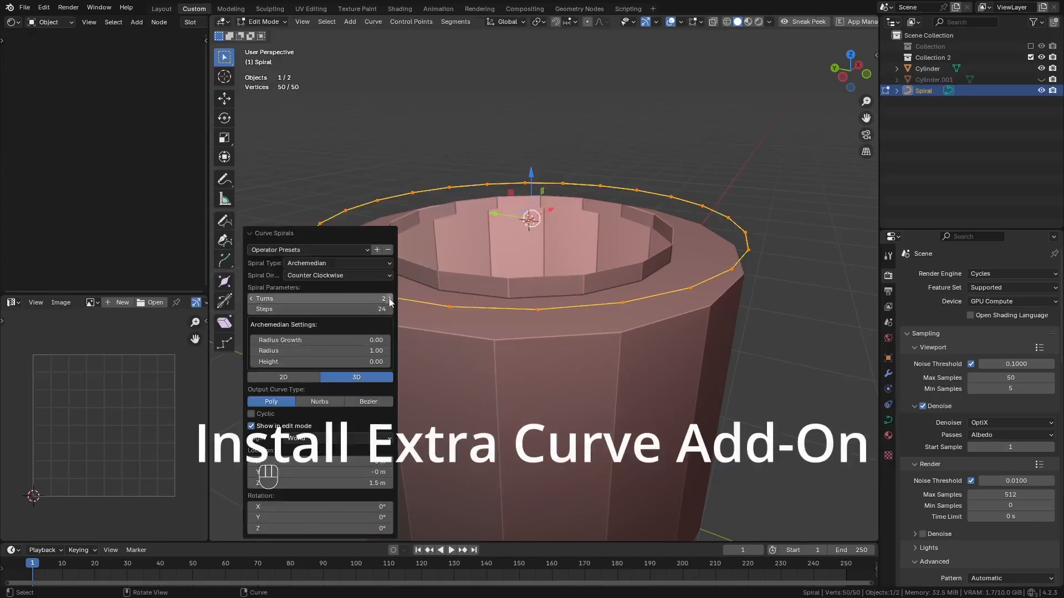
{"action": "left_click", "coordinate": [337, 310]}
{"action": "type", "text": "16"}
{"action": "key", "text": "Return"}
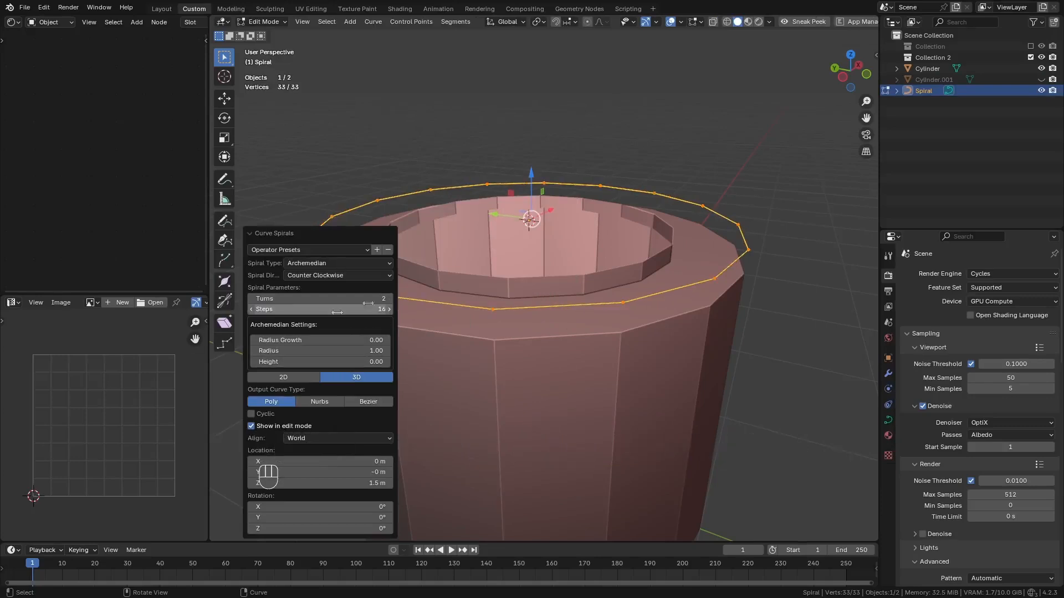
Step: Set the spiral's height to 0.07 and view it from the front
{"action": "scroll", "coordinate": [726, 254], "scroll_direction": "down", "scroll_amount": 5}
{"action": "scroll", "coordinate": [747, 246], "scroll_direction": "up", "scroll_amount": 2}
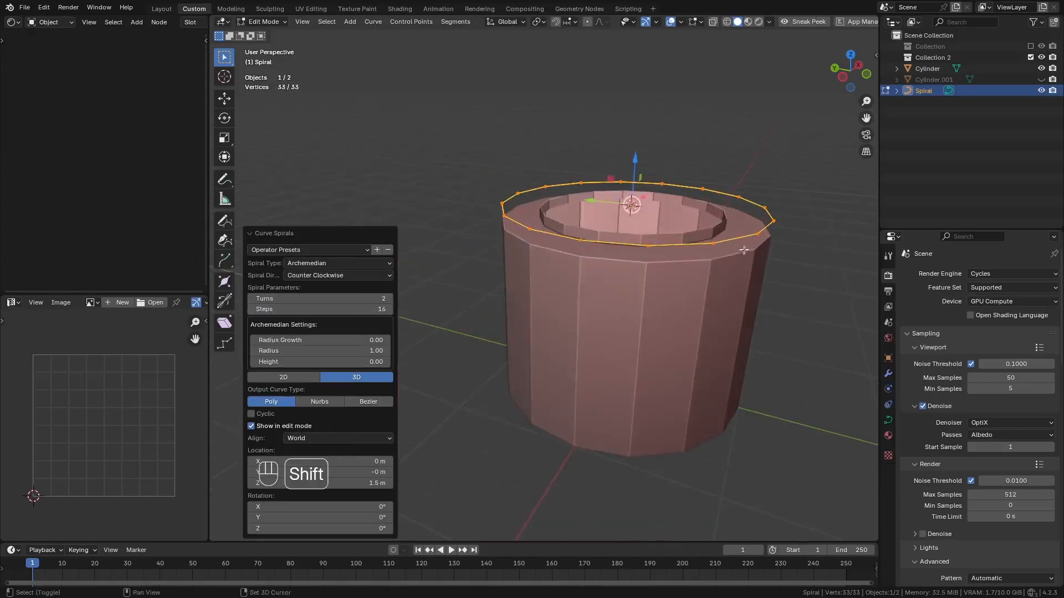
{"action": "middle_click_drag", "start_coordinate": [748, 246], "coordinate": [693, 280], "text": "shift"}
{"action": "left_click_drag", "start_coordinate": [332, 362], "coordinate": [347, 363], "text": "shift"}
{"action": "key", "text": "KP_1"}
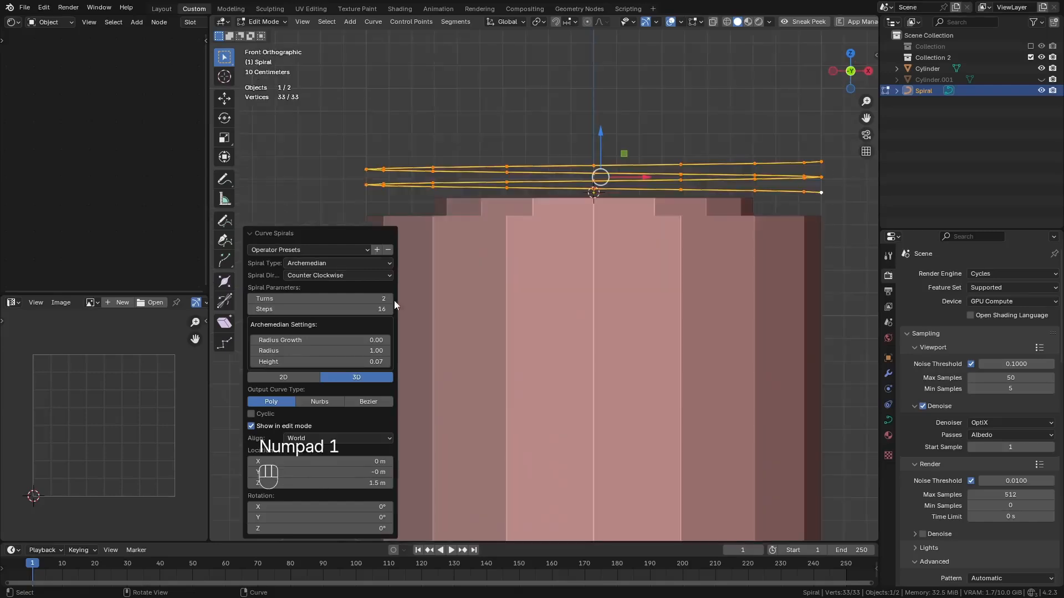
Step: Try the spiral with 3 and 21 turns, and set it back to 2 turns
{"action": "left_click", "coordinate": [389, 300]}
{"action": "left_click", "coordinate": [258, 299]}
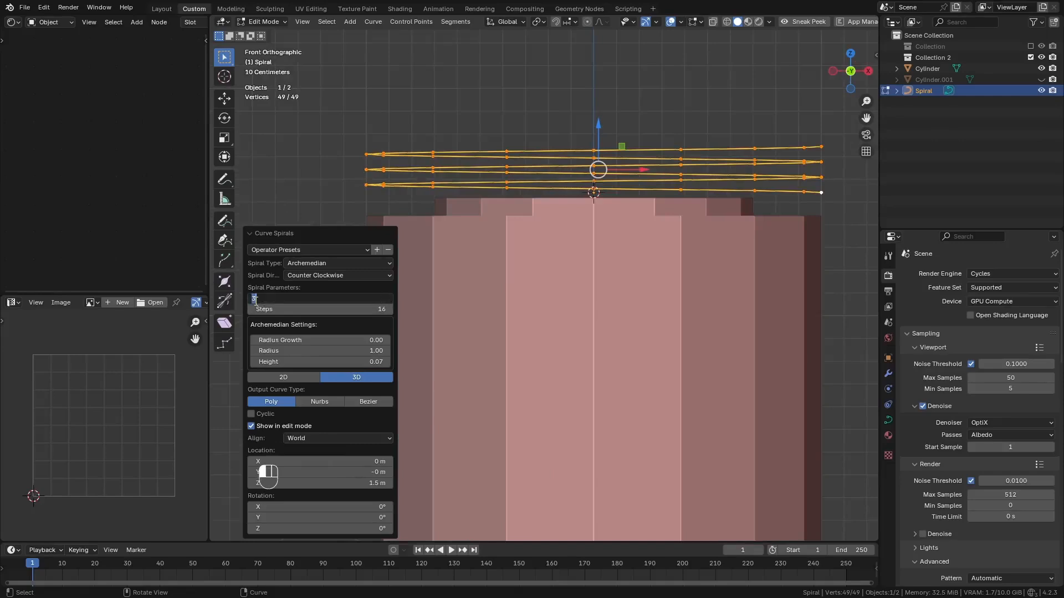
{"action": "left_click", "coordinate": [258, 300]}
{"action": "key", "text": "Return"}
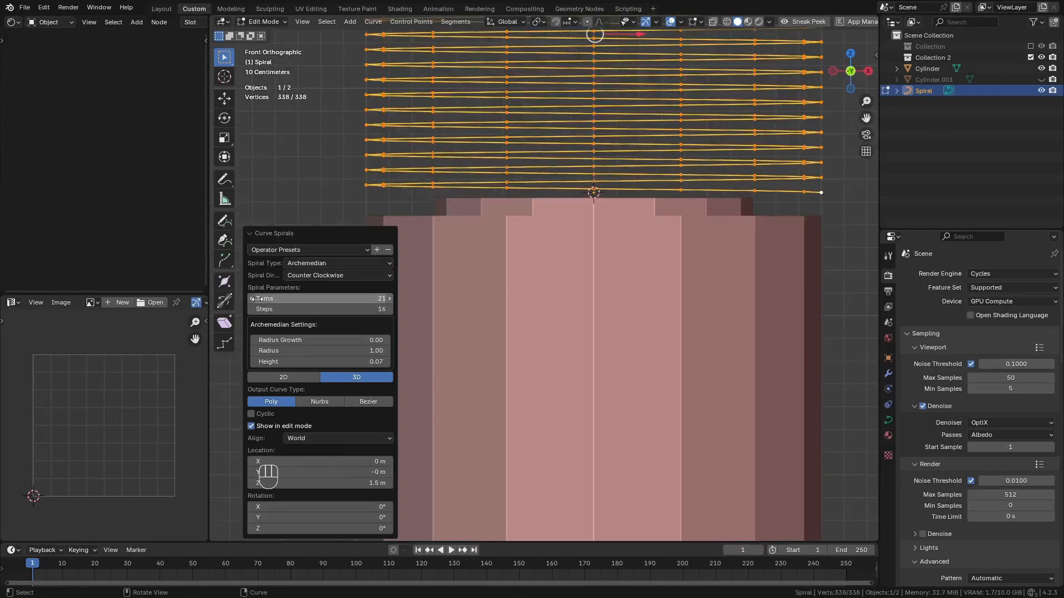
{"action": "left_click", "coordinate": [277, 300]}
{"action": "type", "text": "2"}
{"action": "key", "text": "Return"}
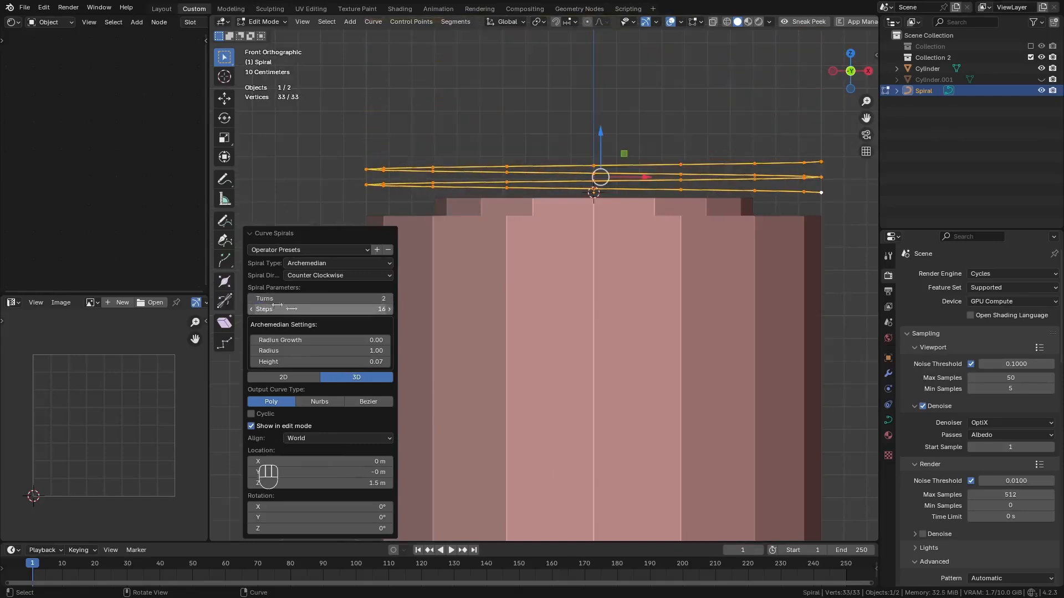
Step: Set the spiral's height to 0.06 and its radius to 0.70 so it matches the neck outline
{"action": "left_click_drag", "start_coordinate": [360, 371], "coordinate": [350, 368]}
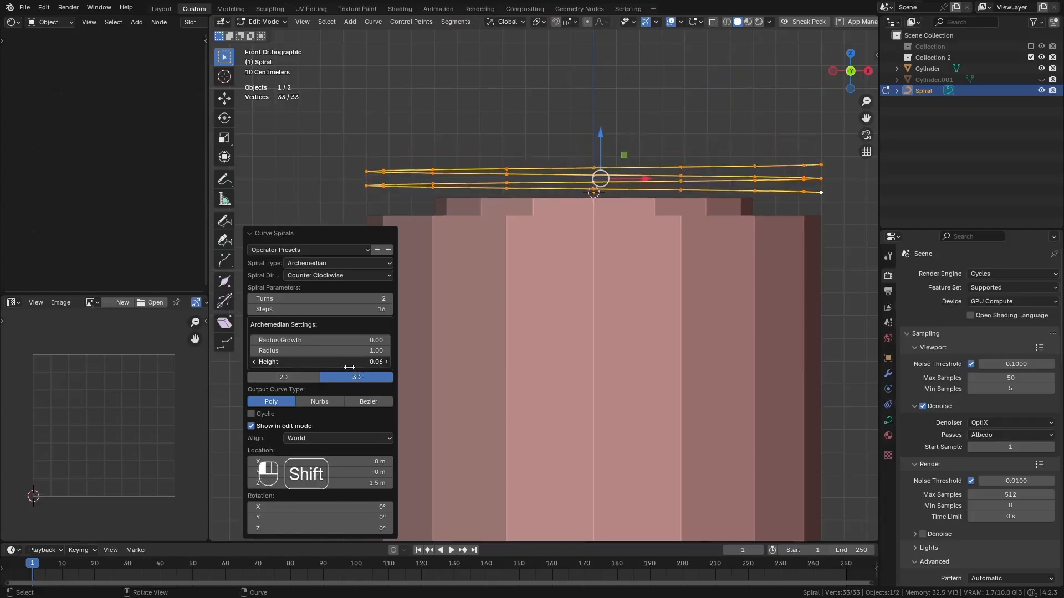
{"action": "key", "text": "KP_7"}
{"action": "key", "text": "z"}
{"action": "left_click", "coordinate": [571, 244]}
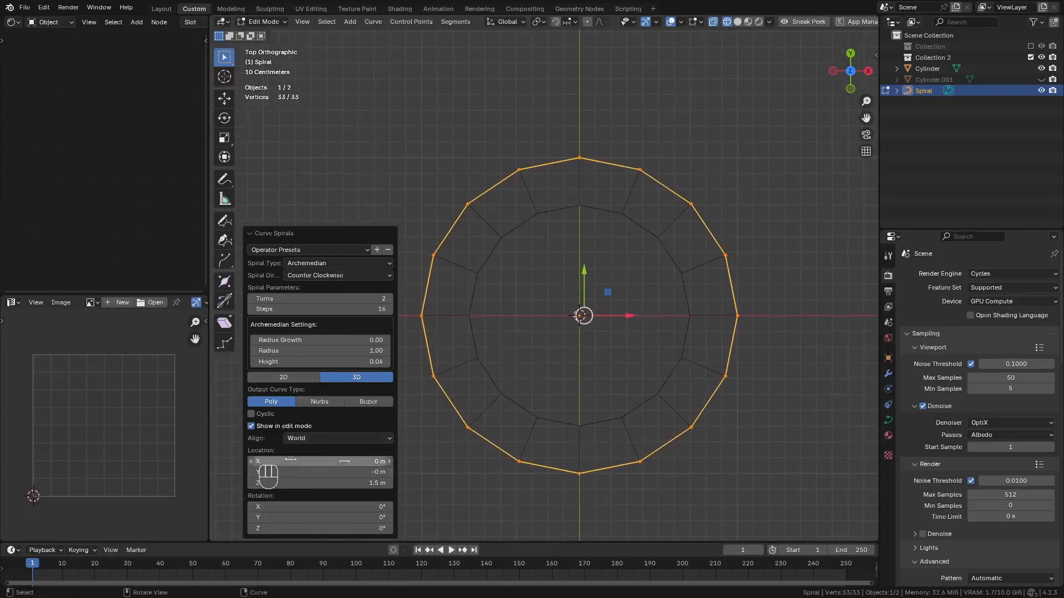
{"action": "left_click_drag", "start_coordinate": [299, 351], "coordinate": [252, 351], "text": "shift"}
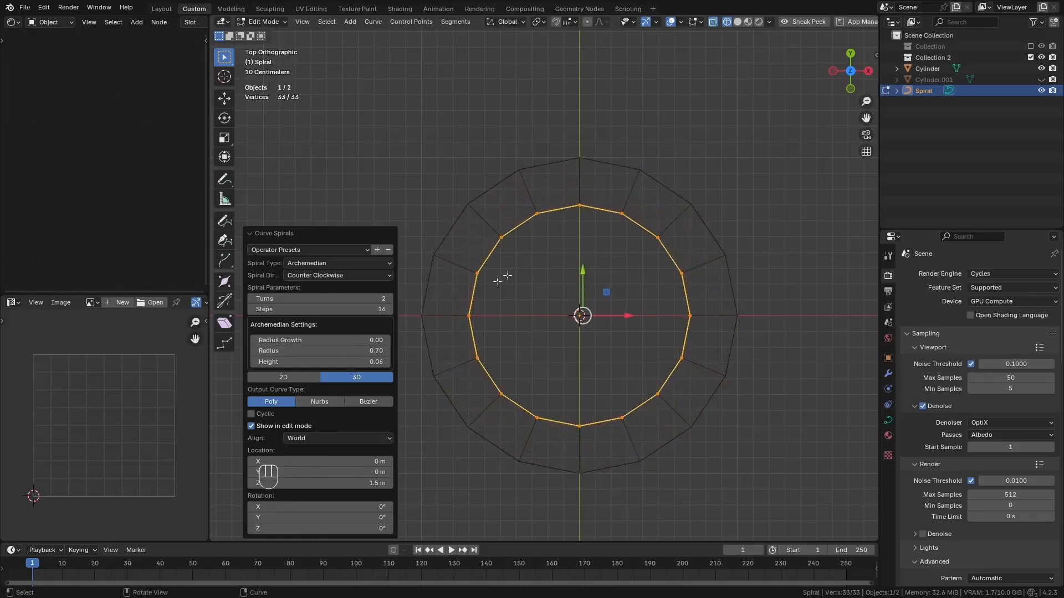
{"action": "scroll", "coordinate": [539, 193], "scroll_direction": "up", "scroll_amount": 4}
{"action": "scroll", "coordinate": [539, 193], "scroll_direction": "up", "scroll_amount": 4}
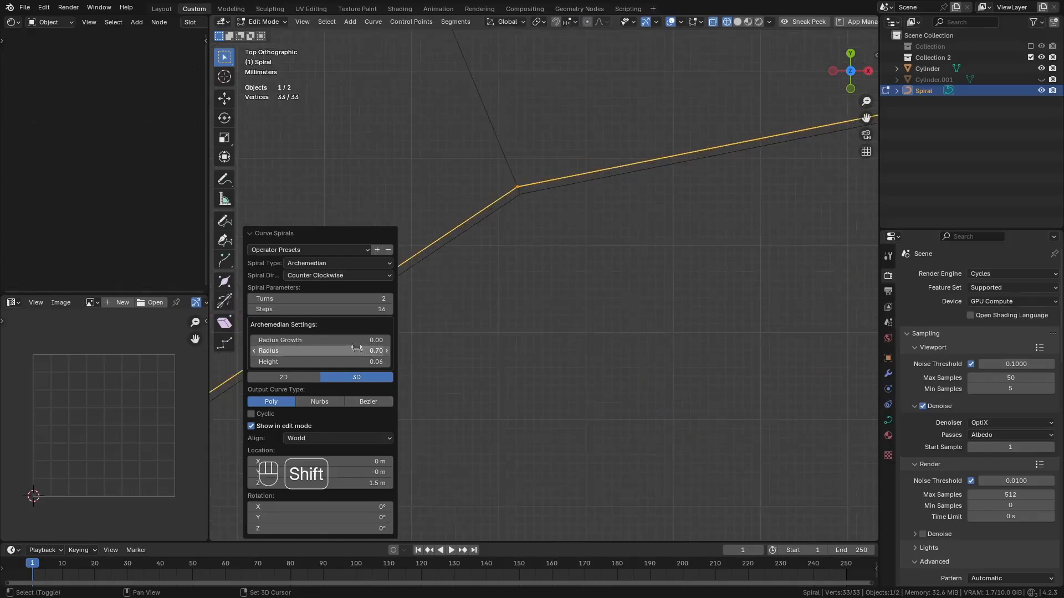
{"action": "left_click_drag", "start_coordinate": [355, 350], "coordinate": [354, 350], "text": "shift"}
{"action": "scroll", "coordinate": [556, 250], "scroll_direction": "down", "scroll_amount": 8}
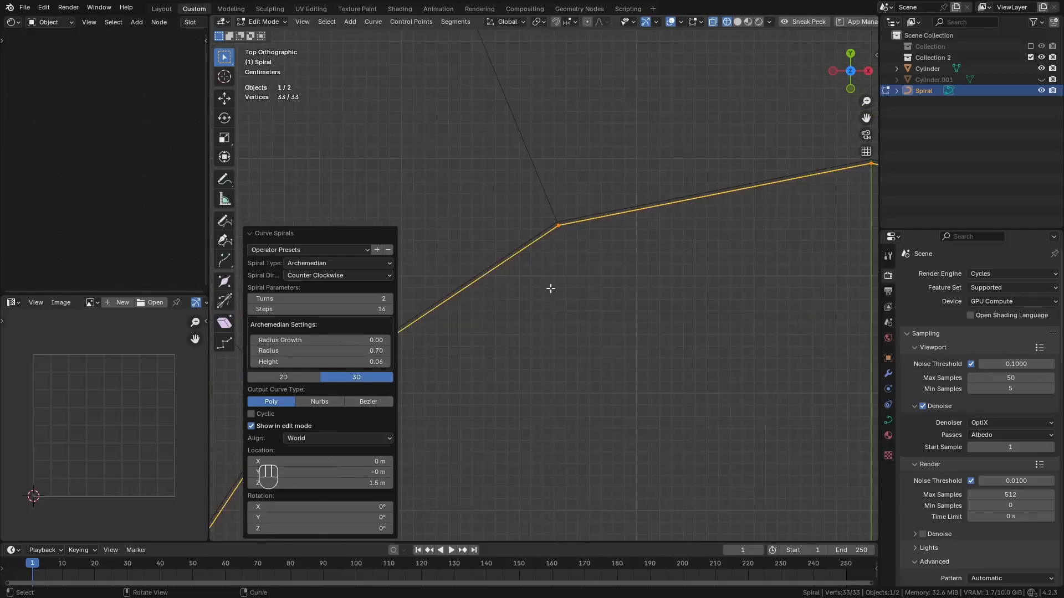
{"action": "scroll", "coordinate": [550, 288], "scroll_direction": "down", "scroll_amount": 6}
Step: Rotate the spiral -90° about Z
{"action": "middle_click_drag", "start_coordinate": [572, 338], "coordinate": [613, 284]}
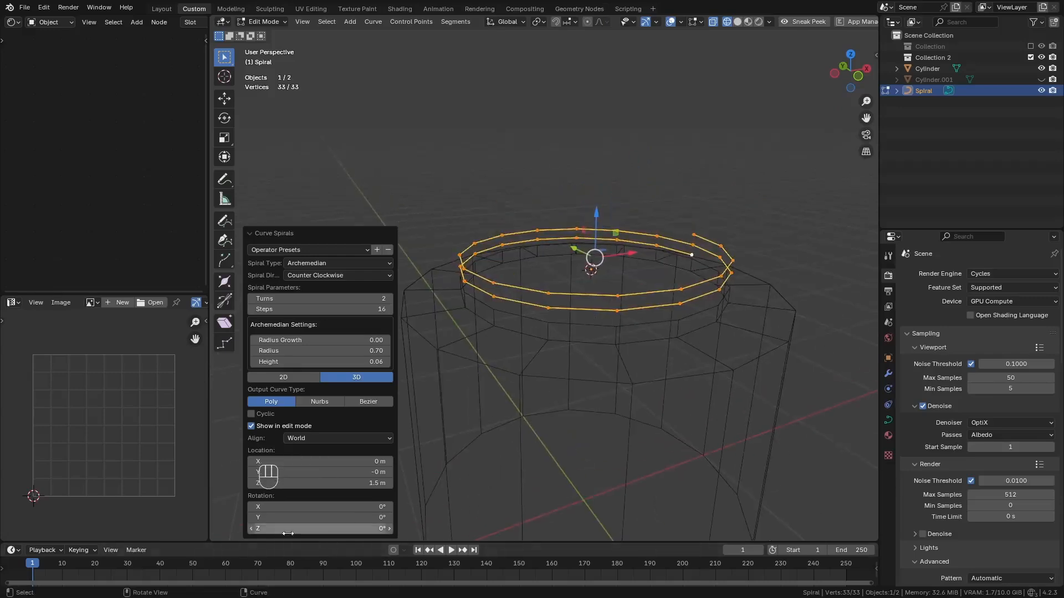
{"action": "left_click", "coordinate": [313, 529]}
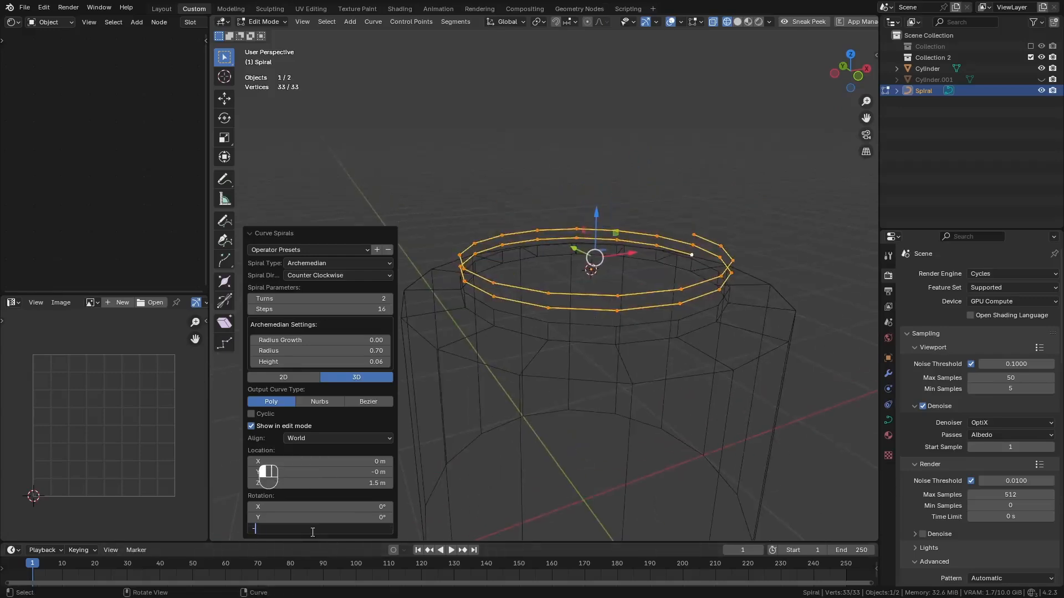
{"action": "type", "text": "-90"}
{"action": "key", "text": "Return"}
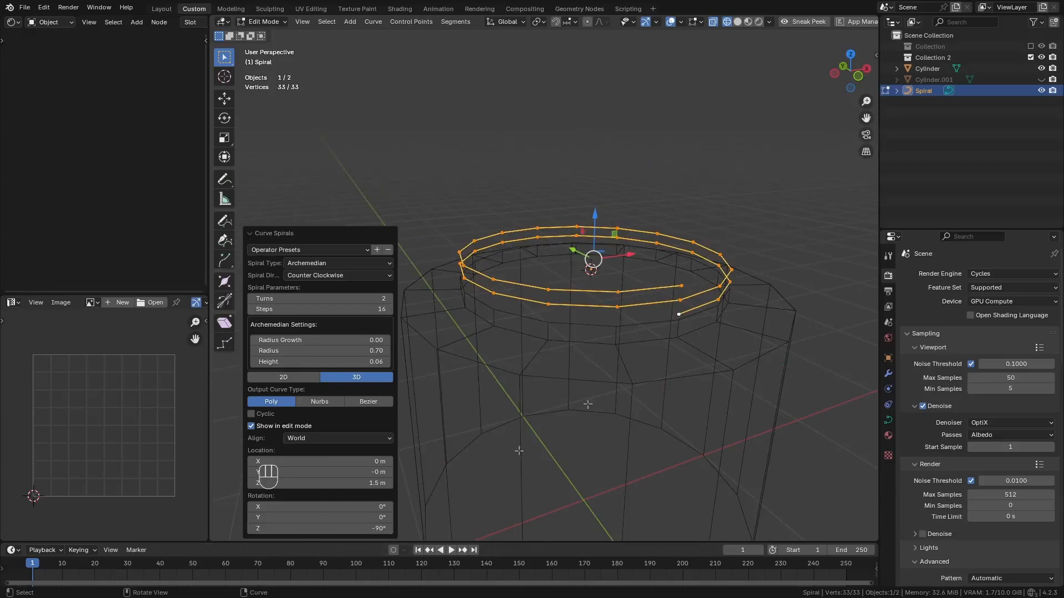
{"action": "key", "text": "KP_1"}
{"action": "mouse_move", "coordinate": [610, 264]}
{"action": "middle_mouse_down"}
{"action": "mouse_move", "coordinate": [631, 288]}
{"action": "mouse_move", "coordinate": [522, 310]}
{"action": "middle_mouse_up"}
Step: Convert the spiral curve to a mesh in Object Mode, with the viewport in solid shading
{"action": "key", "text": "Tab"}
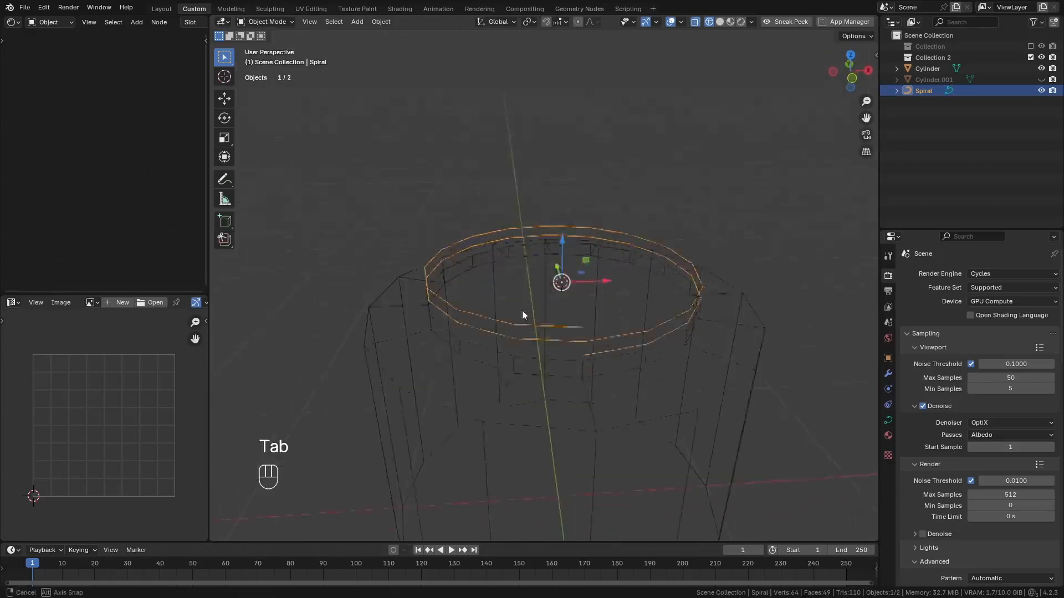
{"action": "key", "text": "z"}
{"action": "right_click", "coordinate": [776, 237]}
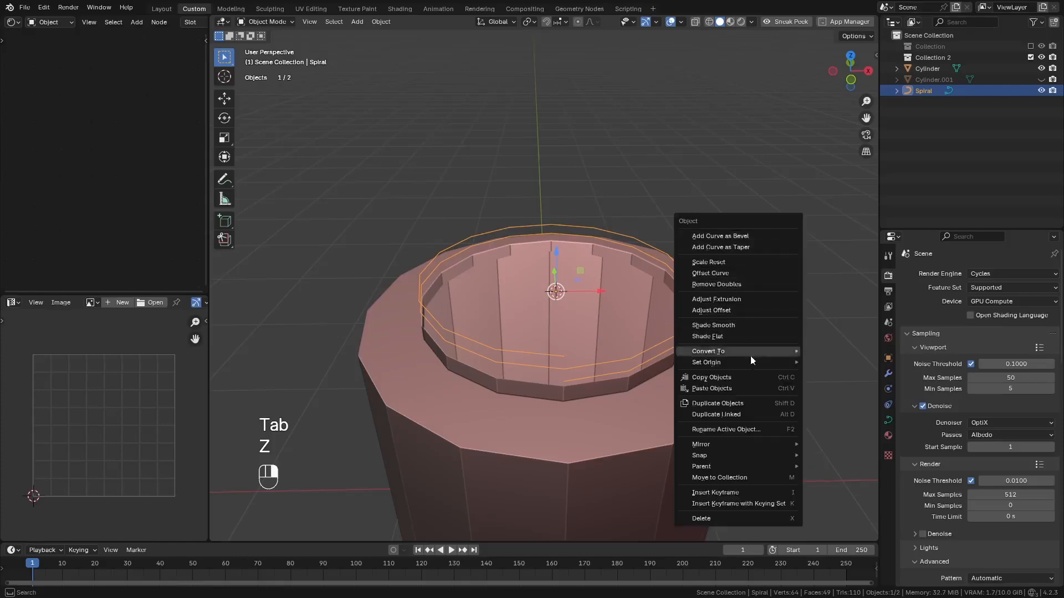
{"action": "mouse_move", "coordinate": [730, 363]}
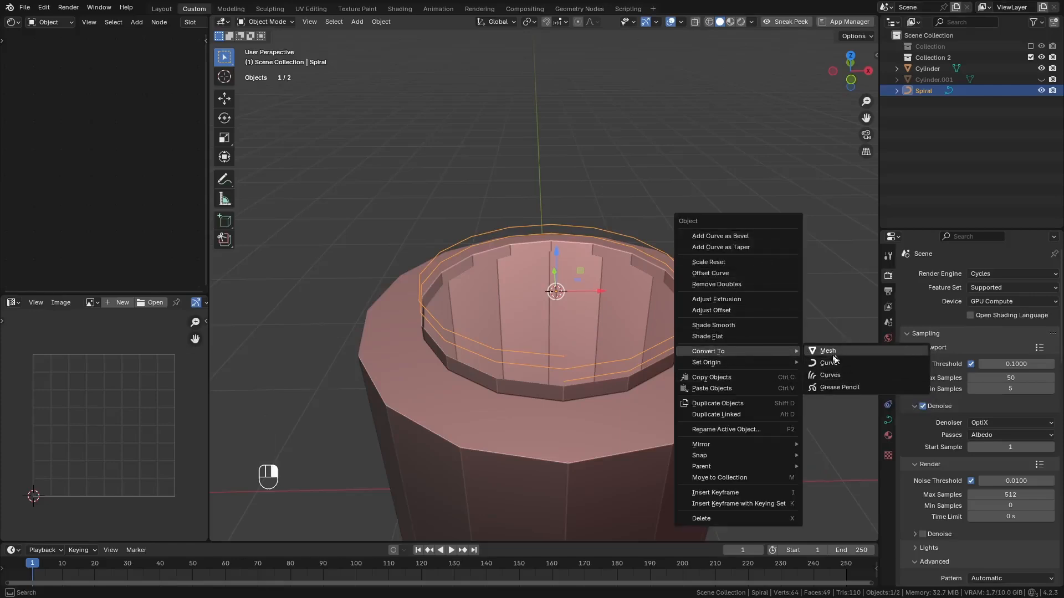
{"action": "left_click", "coordinate": [836, 360]}
Step: Extrude all of the spiral's edges upward along Z into a narrow band
{"action": "middle_click_drag", "start_coordinate": [602, 365], "coordinate": [464, 301]}
{"action": "key", "text": "Tab"}
{"action": "key", "text": "a"}
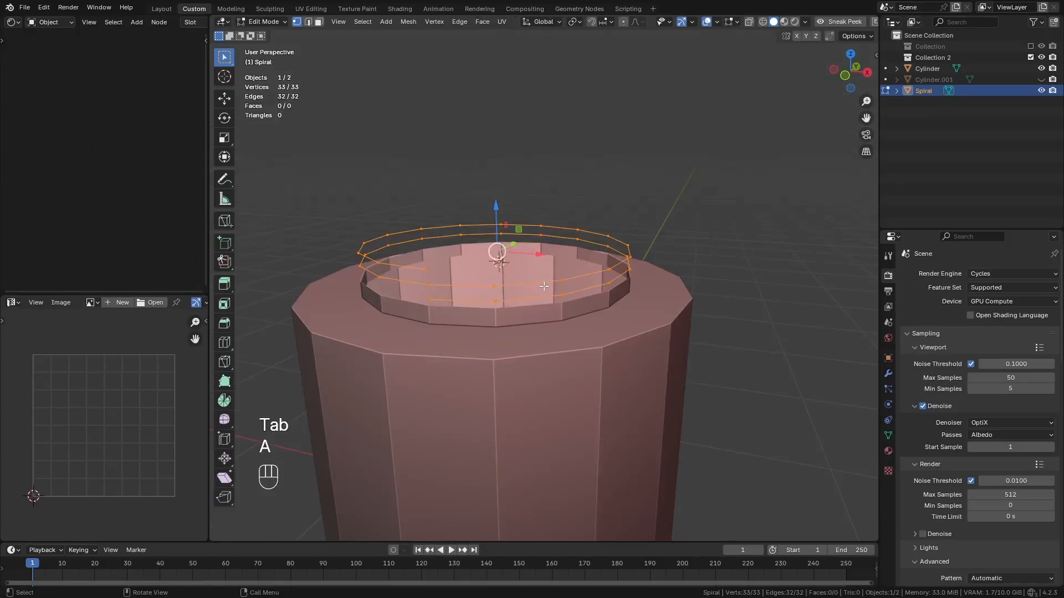
{"action": "key", "text": "e"}
{"action": "key", "text": "z"}
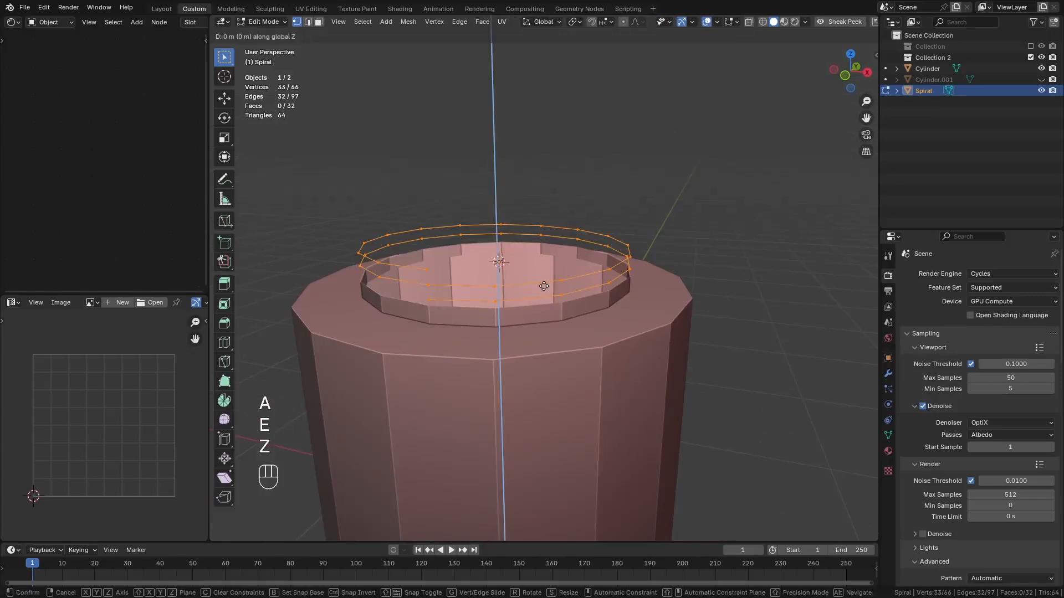
{"action": "key", "text": "shift"}
{"action": "left_click", "coordinate": [577, 218]}
Step: Extrude all faces of the spiral band outward along their normals by about 0.02 m
{"action": "key", "text": "a"}
{"action": "scroll", "coordinate": [522, 277], "scroll_direction": "up", "scroll_amount": 3}
{"action": "middle_click_drag", "start_coordinate": [443, 252], "coordinate": [521, 281], "text": "shift"}
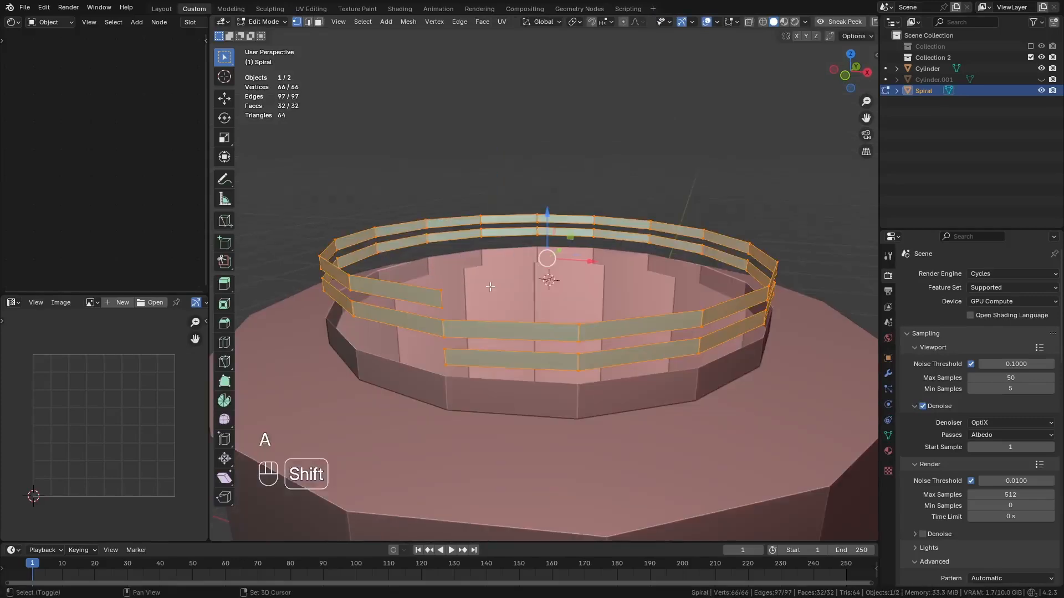
{"action": "key", "text": "alt+e"}
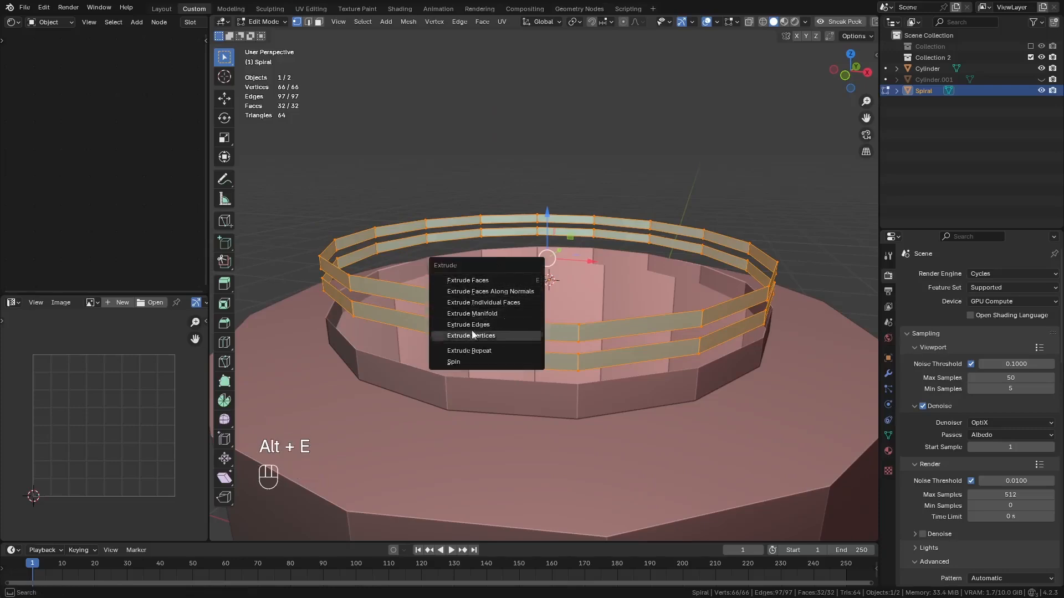
{"action": "left_click", "coordinate": [481, 292]}
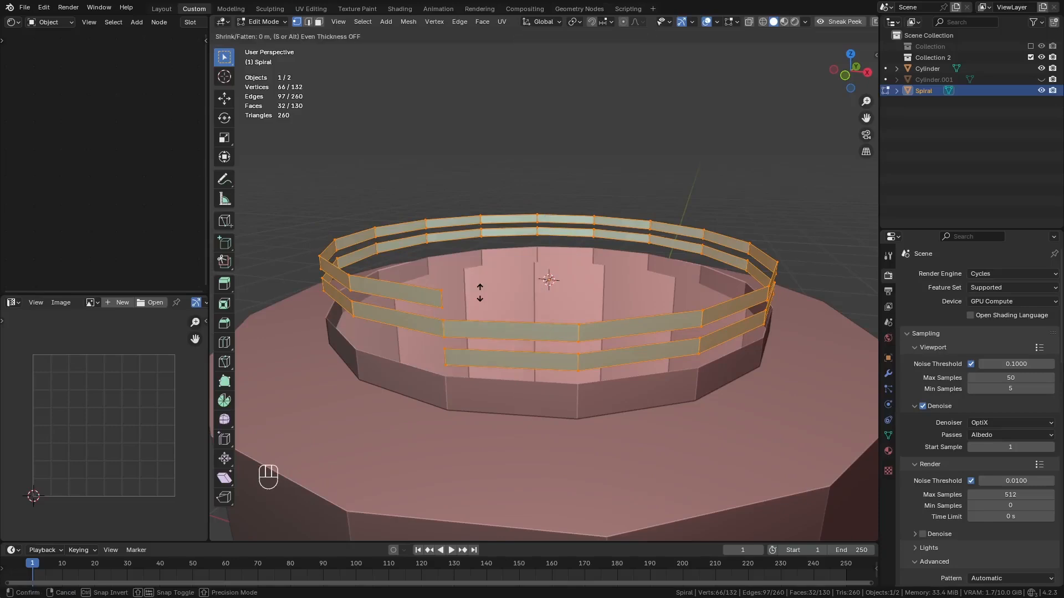
{"action": "key", "text": "shift"}
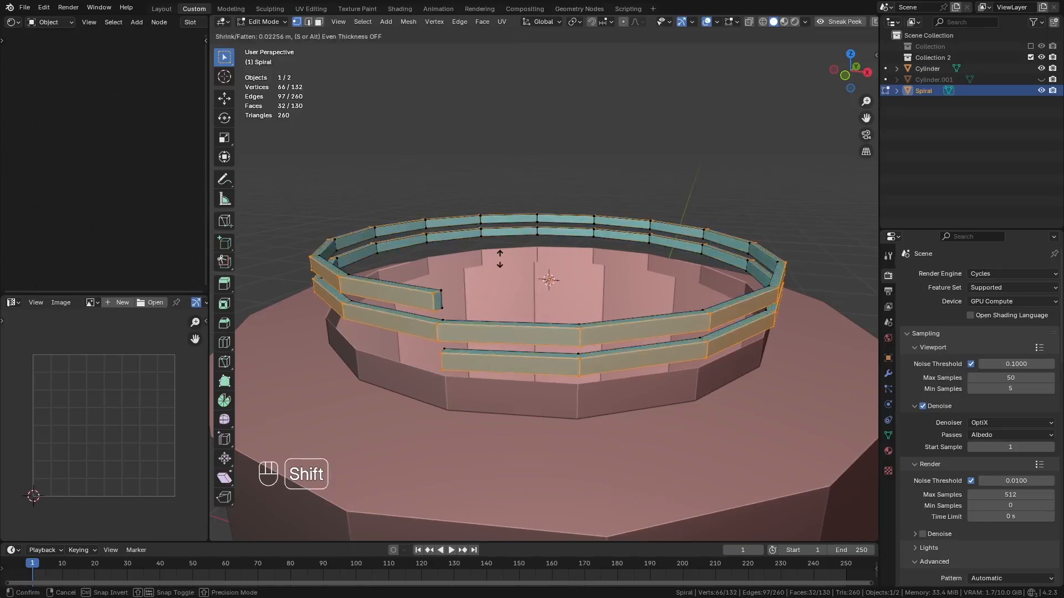
{"action": "left_click", "coordinate": [462, 325]}
Step: Delete the inner faces of the thickened spiral and return to Object Mode
{"action": "key", "text": "x"}
{"action": "middle_click_drag", "start_coordinate": [463, 325], "coordinate": [545, 216]}
{"action": "left_click", "coordinate": [511, 244]}
Step: Unhide the Cylinder.001 ring and join it into the Spiral object
{"action": "left_click", "coordinate": [1041, 81]}
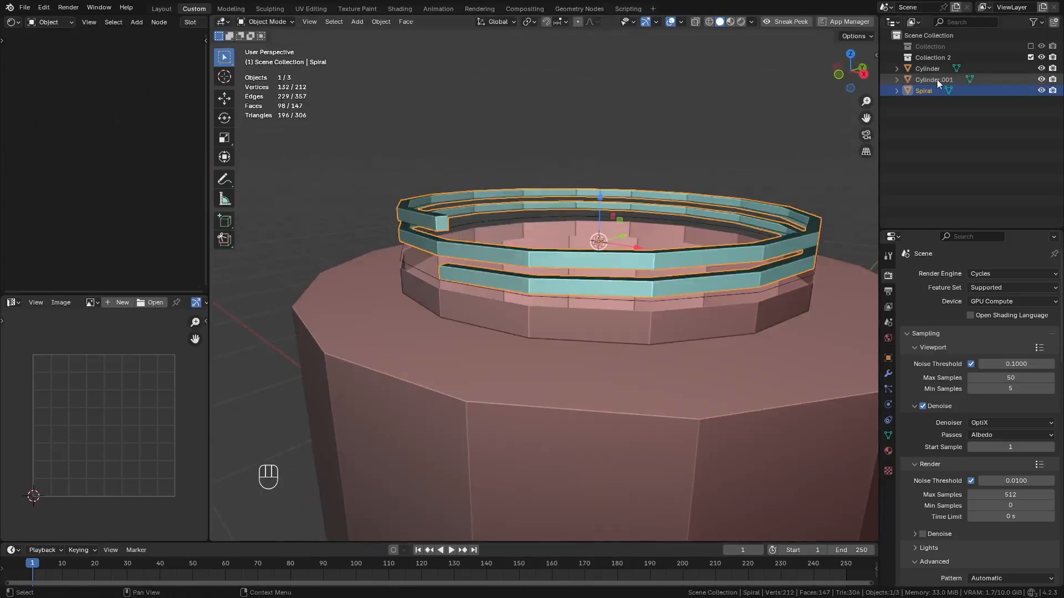
{"action": "left_click", "coordinate": [936, 81]}
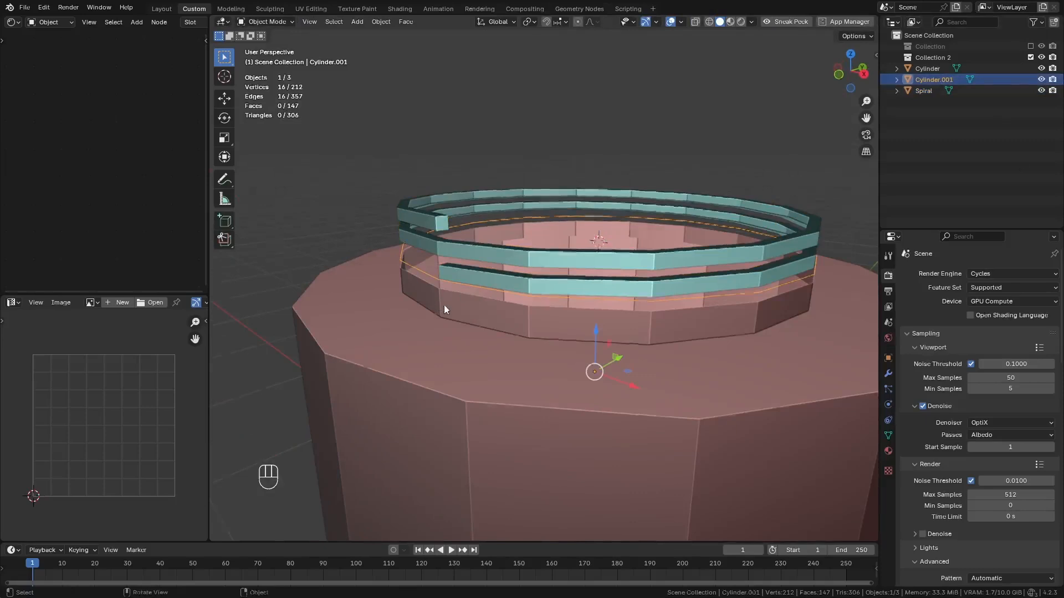
{"action": "middle_click_drag", "start_coordinate": [444, 308], "coordinate": [494, 228]}
{"action": "left_click", "coordinate": [495, 228], "text": "shift"}
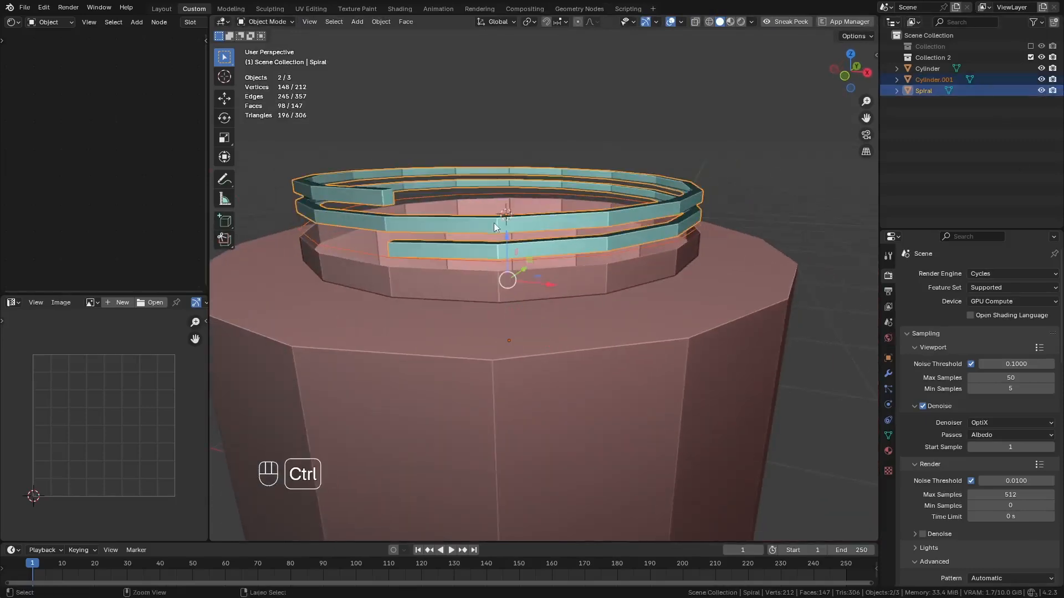
{"action": "key", "text": "ctrl+j"}
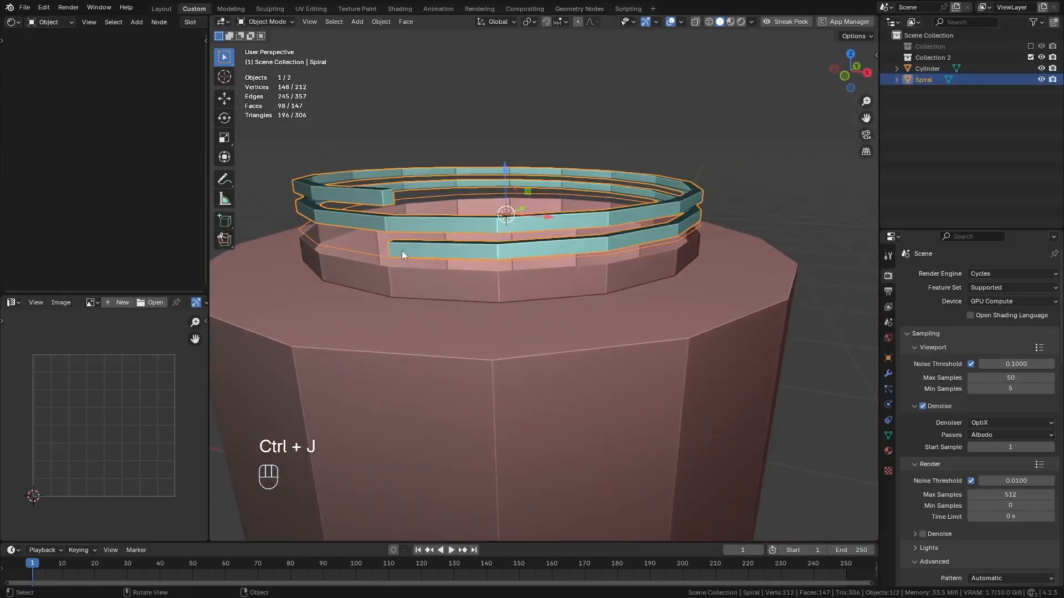
{"action": "key", "text": "Tab"}
{"action": "middle_click_drag", "start_coordinate": [420, 237], "coordinate": [571, 154]}
{"action": "left_click_drag", "start_coordinate": [552, 153], "coordinate": [562, 162]}
{"action": "key", "text": "Tab"}
{"action": "middle_click_drag", "start_coordinate": [607, 240], "coordinate": [568, 221]}
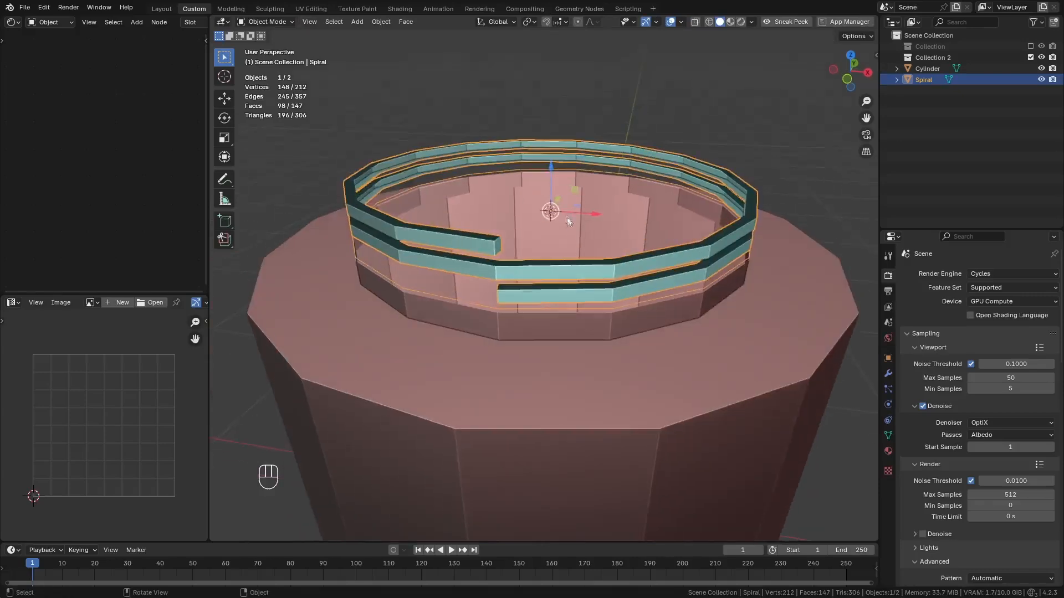
{"action": "middle_click_drag", "start_coordinate": [605, 275], "coordinate": [592, 286]}
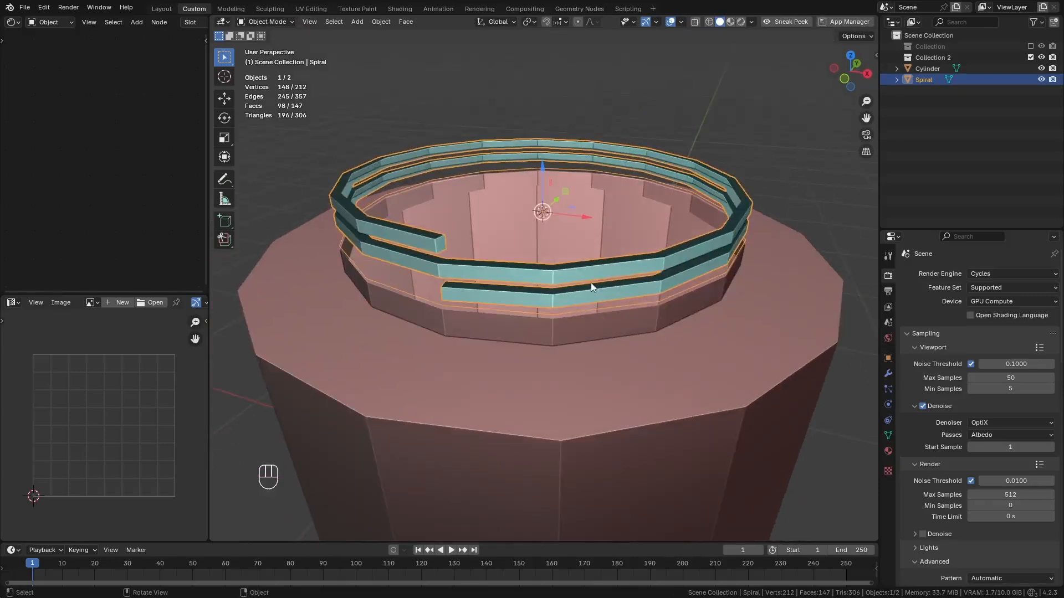
Step: Open the preferences, search the extensions for "curve" to review the curve add-ons, and close the window
{"action": "left_click", "coordinate": [44, 8]}
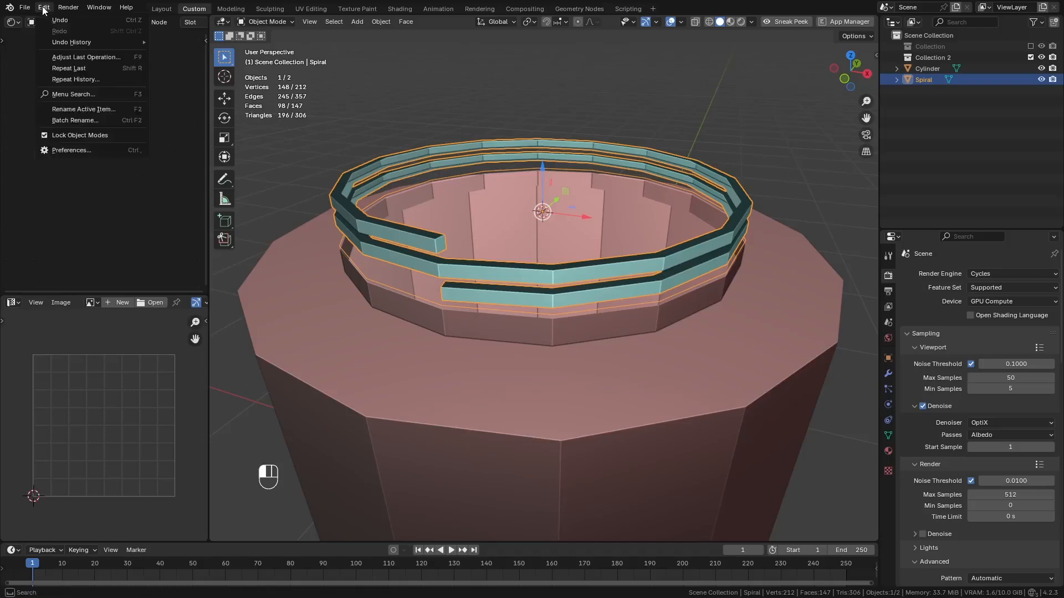
{"action": "left_click", "coordinate": [75, 152]}
{"action": "left_click_drag", "start_coordinate": [155, 9], "coordinate": [281, 53]}
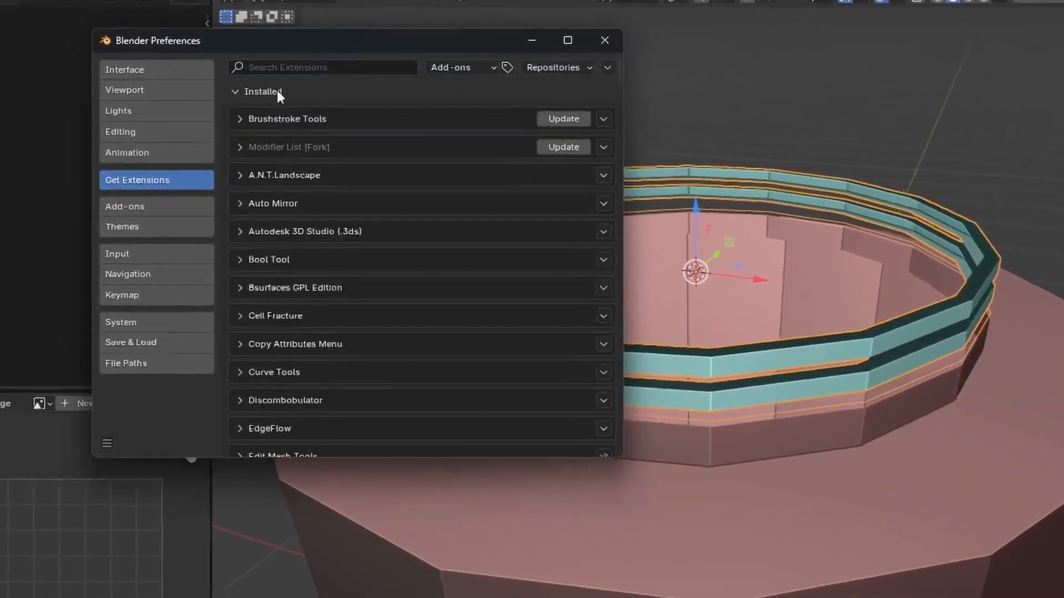
{"action": "left_click", "coordinate": [343, 68]}
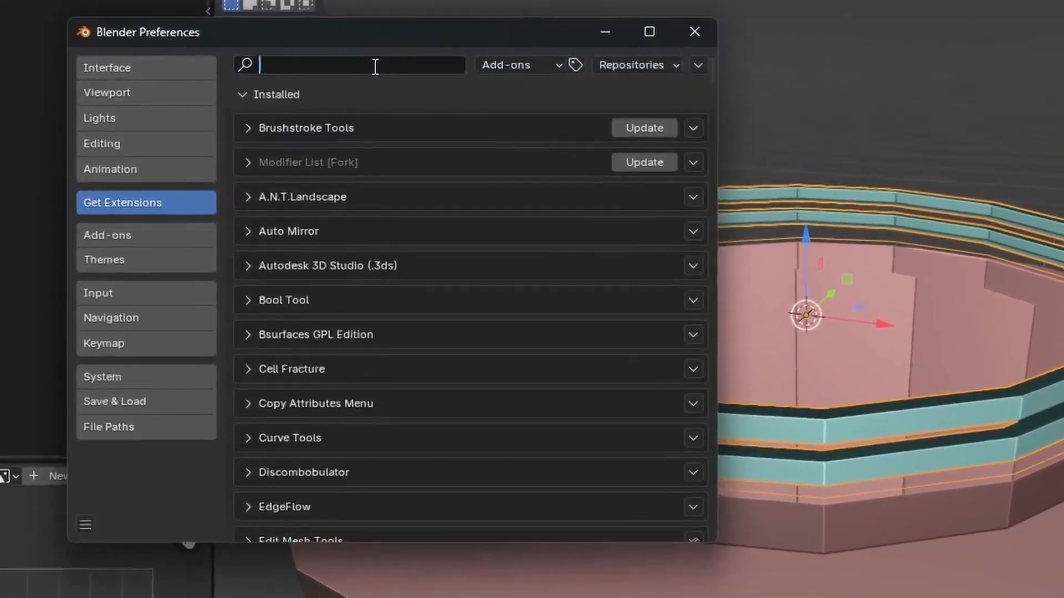
{"action": "type", "text": "cu"}
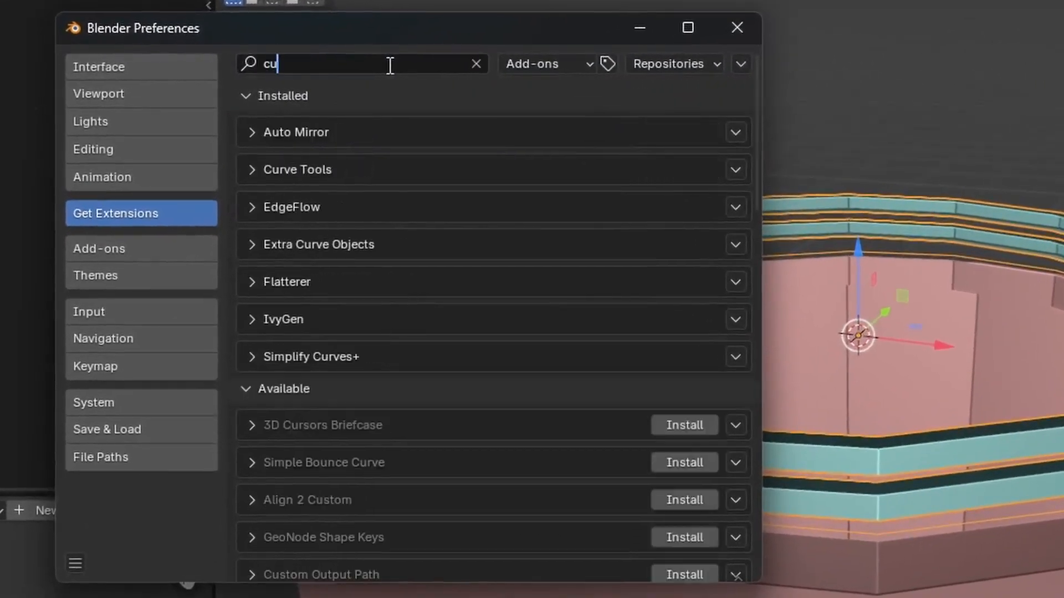
{"action": "type", "text": "rve"}
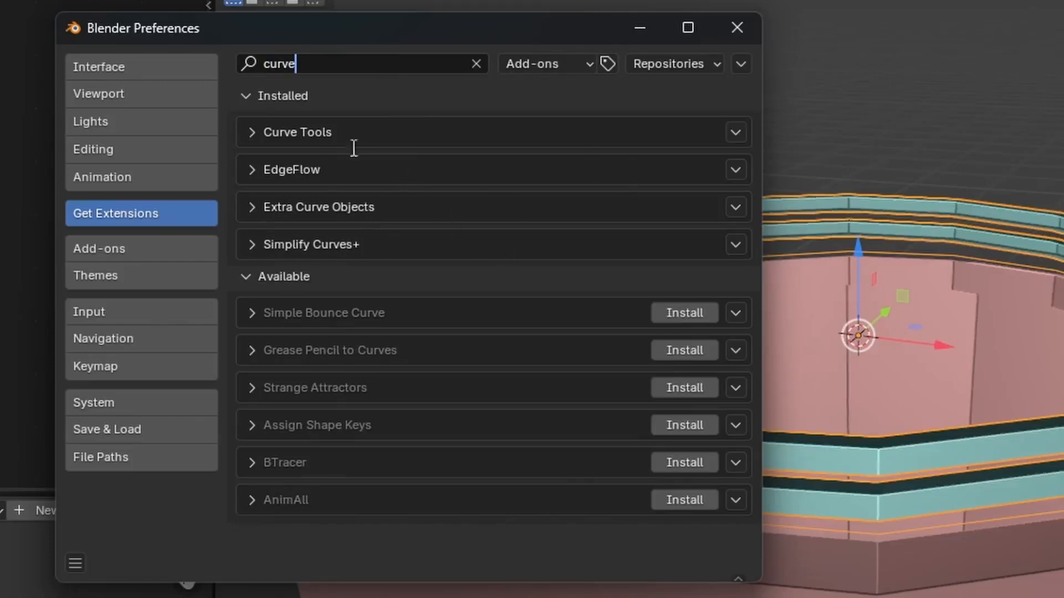
{"action": "left_click", "coordinate": [743, 32]}
Step: Select the ring's edge loop below the spiral in Edit Mode and move it down about 0.011 m along Z
{"action": "middle_click_drag", "start_coordinate": [762, 272], "coordinate": [723, 226]}
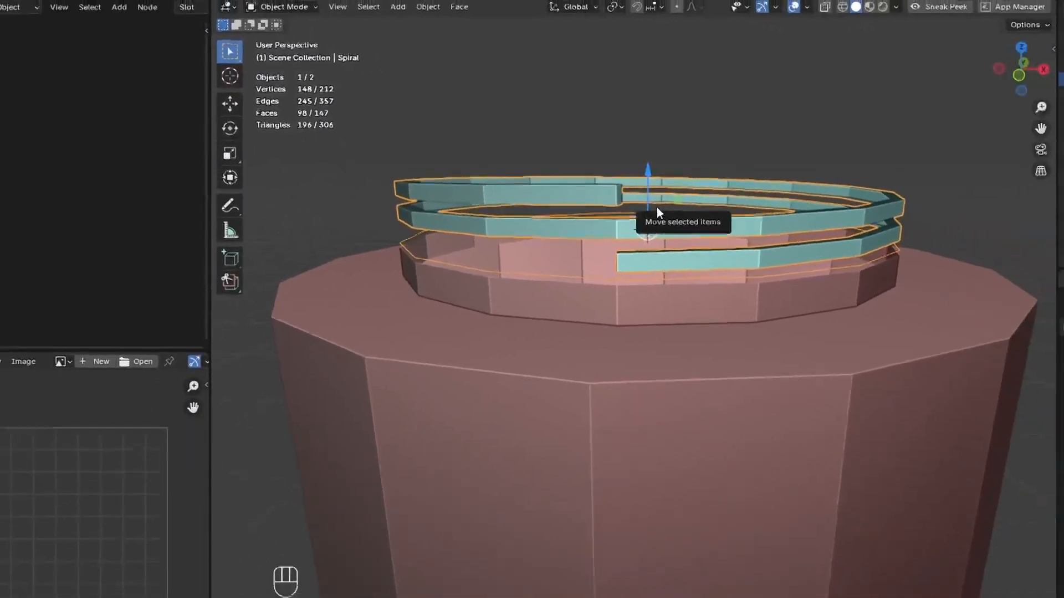
{"action": "middle_click_drag", "start_coordinate": [657, 208], "coordinate": [560, 202]}
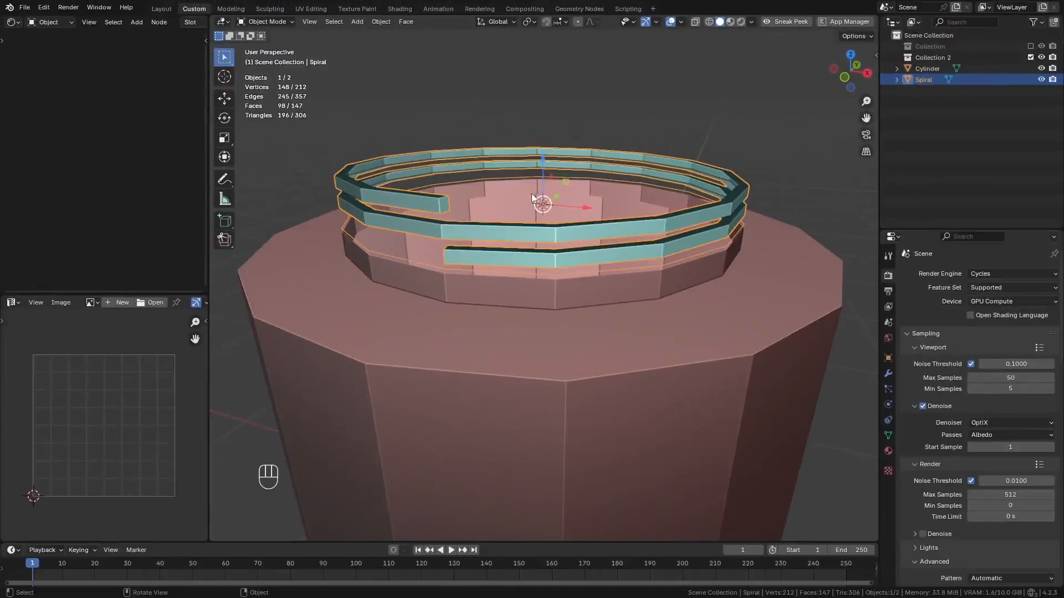
{"action": "middle_click_drag", "start_coordinate": [480, 268], "coordinate": [463, 272]}
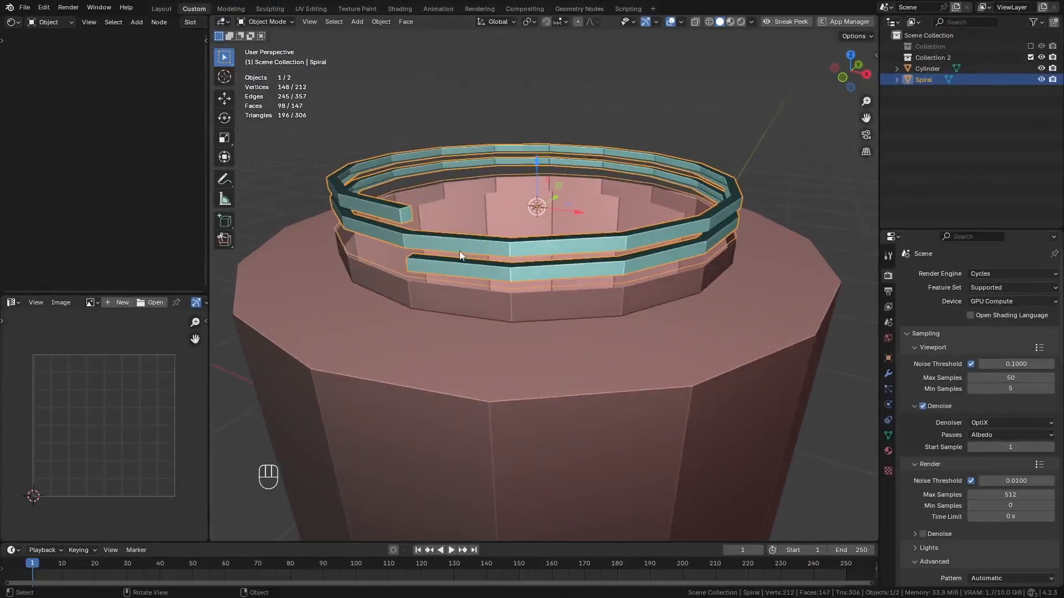
{"action": "left_click", "coordinate": [482, 258], "text": "alt"}
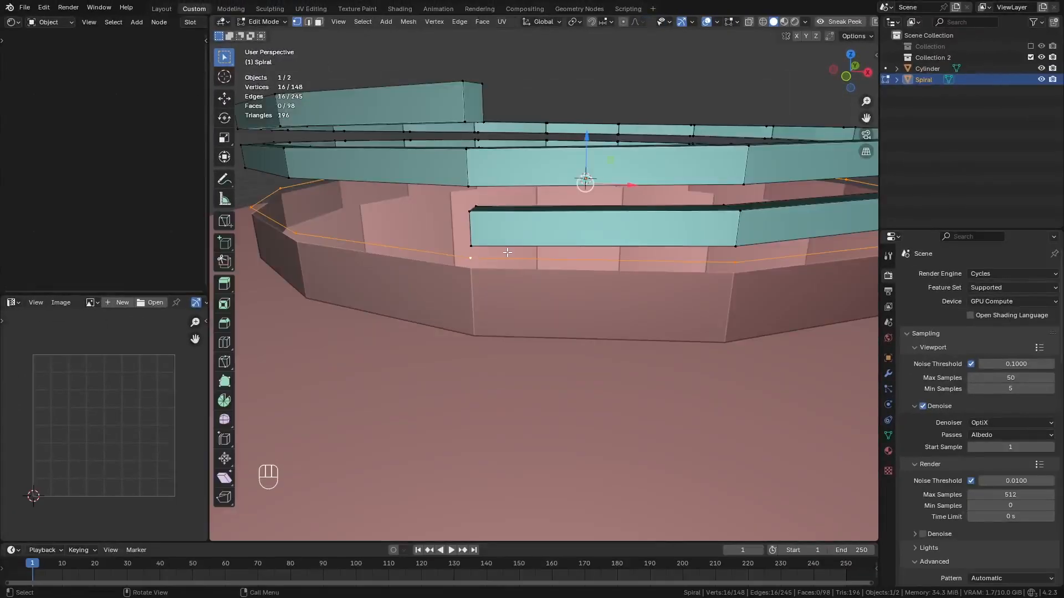
{"action": "key", "text": "KP_1"}
{"action": "middle_click_drag", "start_coordinate": [507, 252], "coordinate": [448, 299], "text": "shift"}
{"action": "scroll", "coordinate": [535, 216], "scroll_direction": "up", "scroll_amount": 6}
{"action": "left_click_drag", "start_coordinate": [527, 200], "coordinate": [537, 211]}
Step: Extrude the ring's edge loop upward along Z by about 0.013 m
{"action": "scroll", "coordinate": [544, 180], "scroll_direction": "up", "scroll_amount": 2}
{"action": "key", "text": "e"}
{"action": "middle_click", "coordinate": [604, 219]}
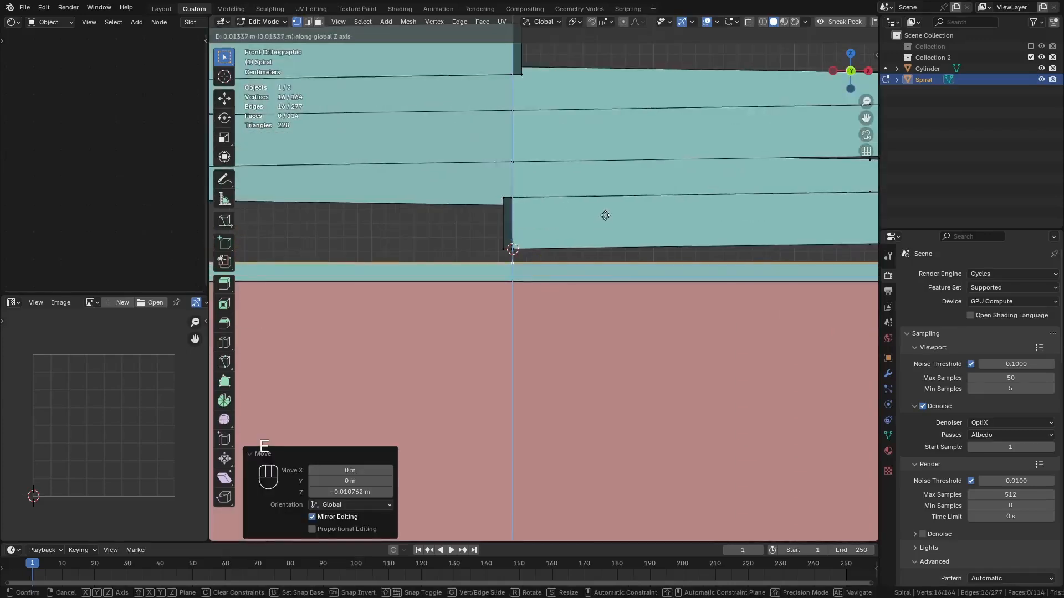
{"action": "left_click", "coordinate": [606, 215]}
Step: Try duplicating the extruded ring band and placing the copy about 0.213 m higher along Z, above the spiral
{"action": "scroll", "coordinate": [598, 222], "scroll_direction": "down", "scroll_amount": 5}
{"action": "key", "text": "ctrl+KP_Add"}
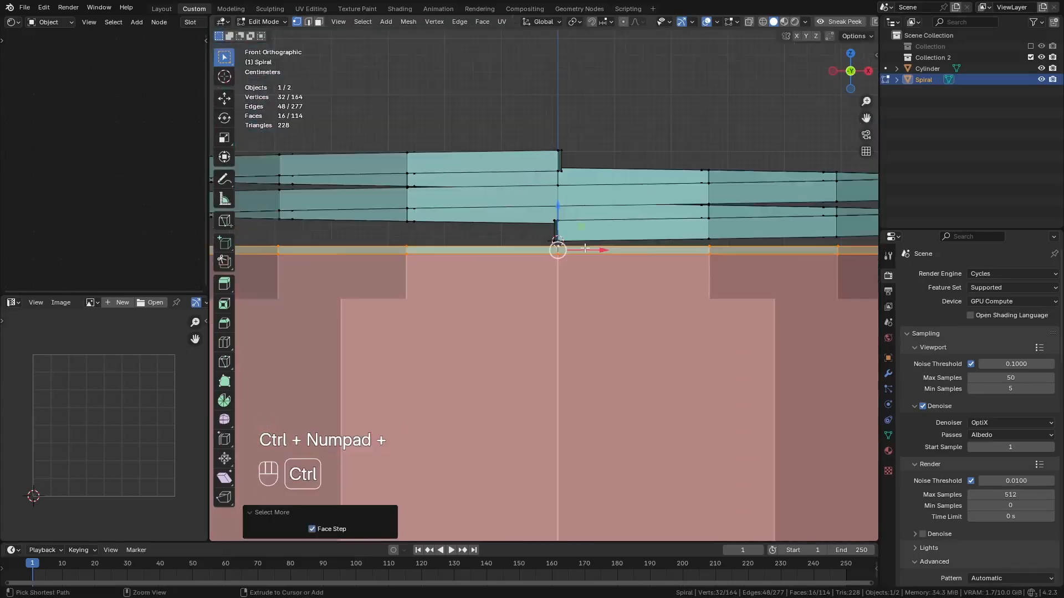
{"action": "scroll", "coordinate": [583, 277], "scroll_direction": "down", "scroll_amount": 3}
{"action": "scroll", "coordinate": [584, 278], "scroll_direction": "down", "scroll_amount": 1}
{"action": "key", "text": "g"}
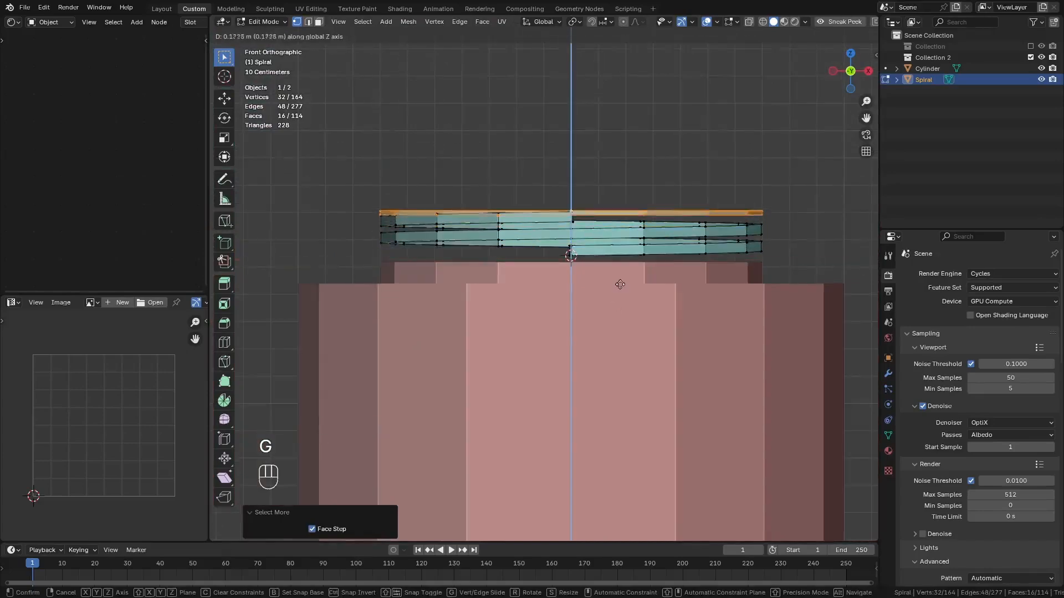
{"action": "right_click", "coordinate": [621, 272]}
{"action": "key", "text": "shift+d"}
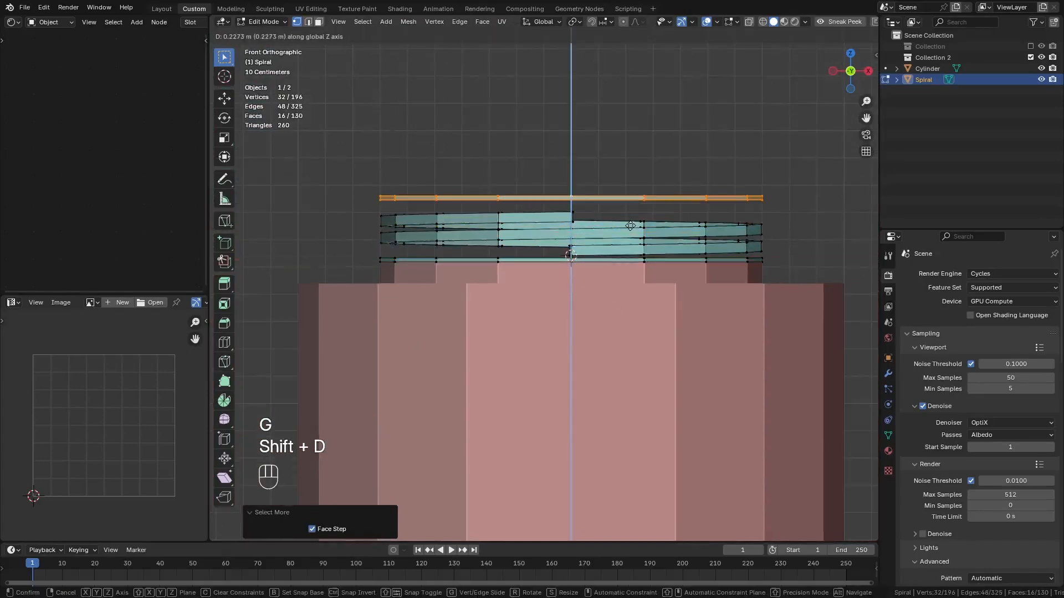
{"action": "left_click", "coordinate": [632, 227]}
{"action": "scroll", "coordinate": [592, 257], "scroll_direction": "up", "scroll_amount": 1}
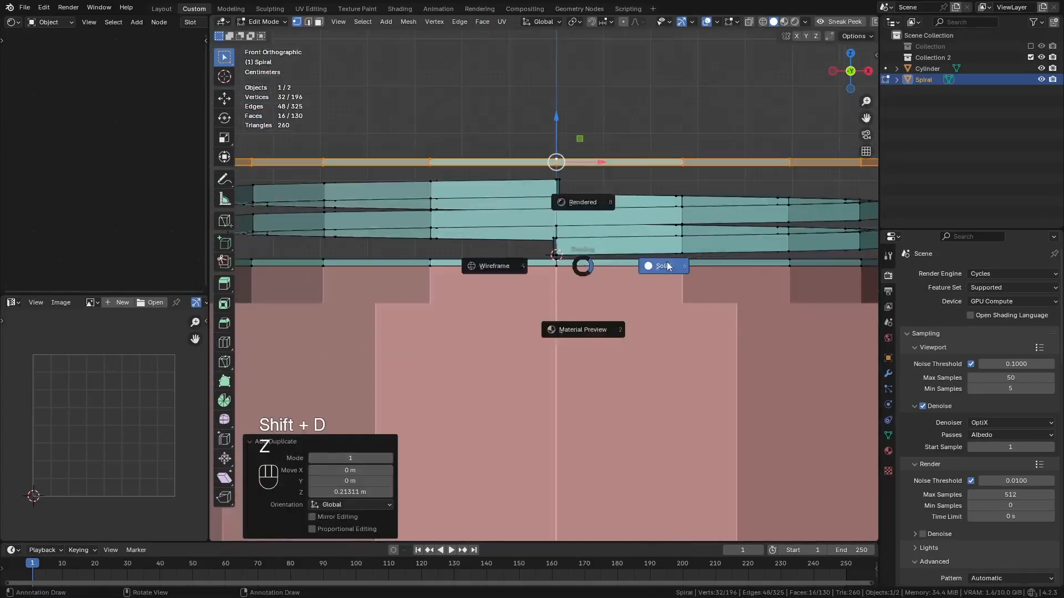
Step: Undo the ring band's duplication and its extrusion, back to the single edge loop
{"action": "key", "text": "ctrl+z"}
{"action": "key", "text": "ctrl+z"}
{"action": "key", "text": "ctrl+z"}
{"action": "key", "text": "ctrl+z"}
Step: Select the whole linked spiral mesh and scale it by about 1.056 in X and Y, keeping its height
{"action": "middle_click_drag", "start_coordinate": [592, 256], "coordinate": [638, 297]}
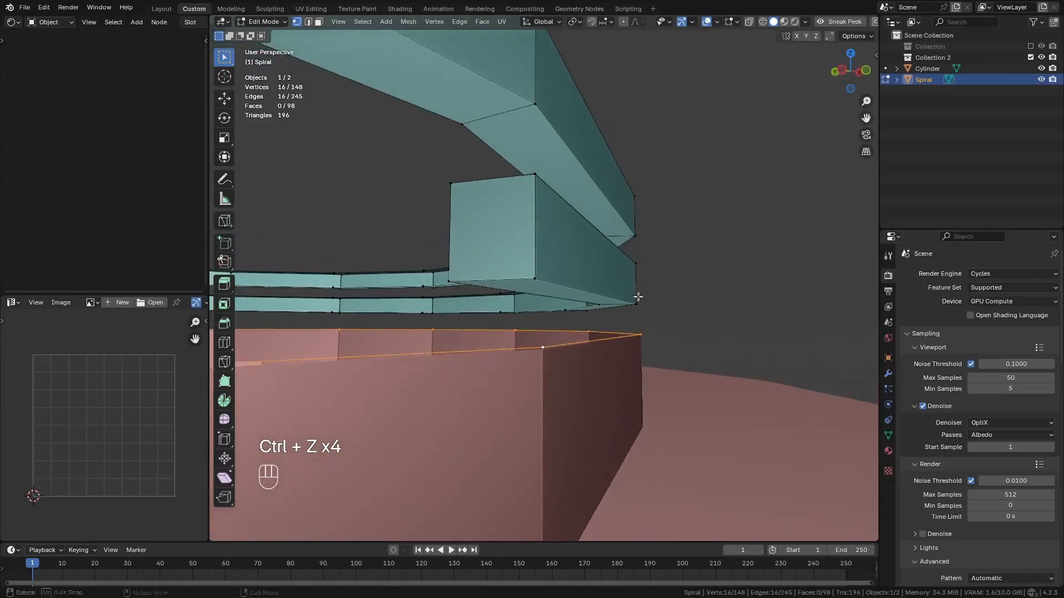
{"action": "left_click", "coordinate": [535, 177]}
{"action": "key", "text": "l"}
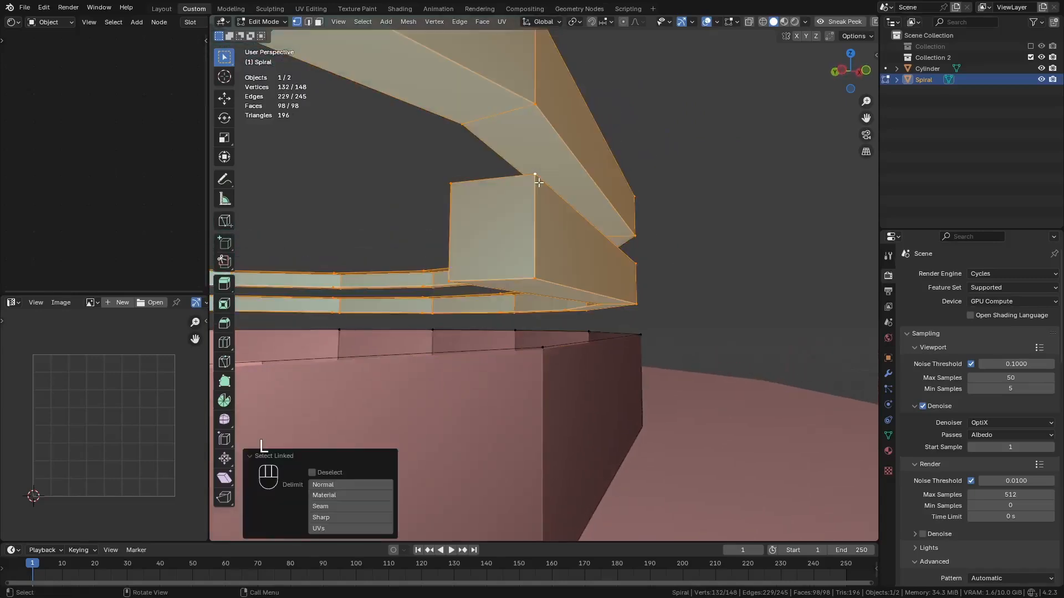
{"action": "key", "text": "shift+z"}
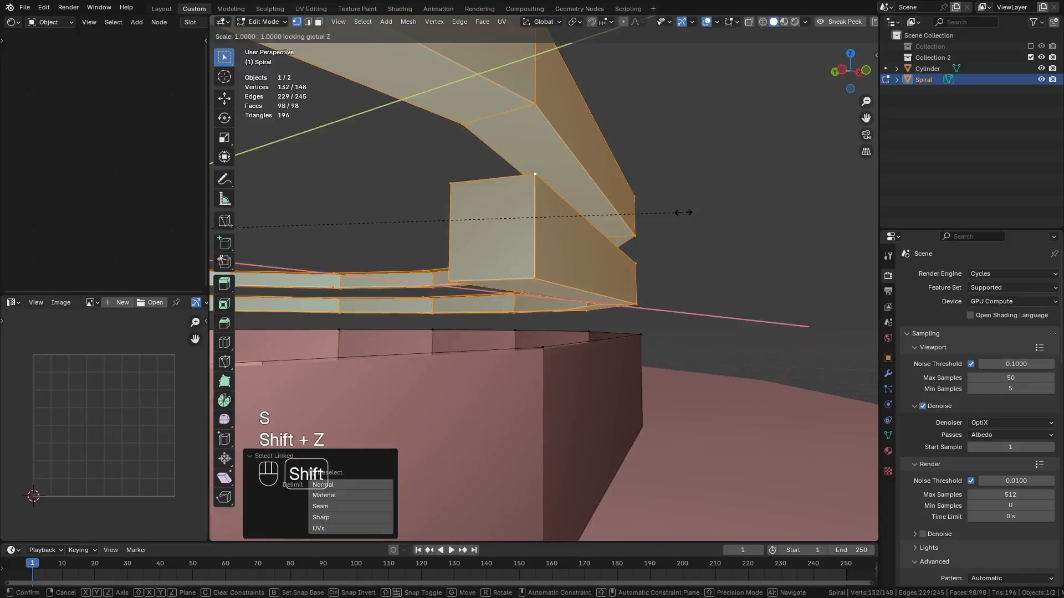
{"action": "left_click", "coordinate": [717, 226]}
Step: Compare the scaled spiral's inner edge loop with the ring's edge loop at the neck
{"action": "middle_click_drag", "start_coordinate": [717, 226], "coordinate": [539, 274]}
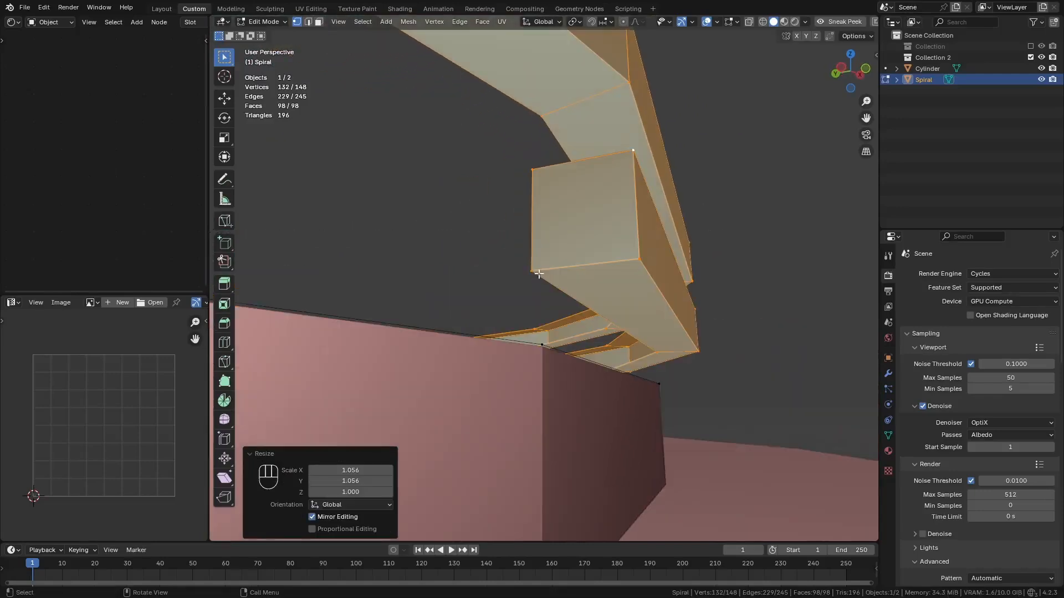
{"action": "left_click", "coordinate": [569, 295], "text": "alt"}
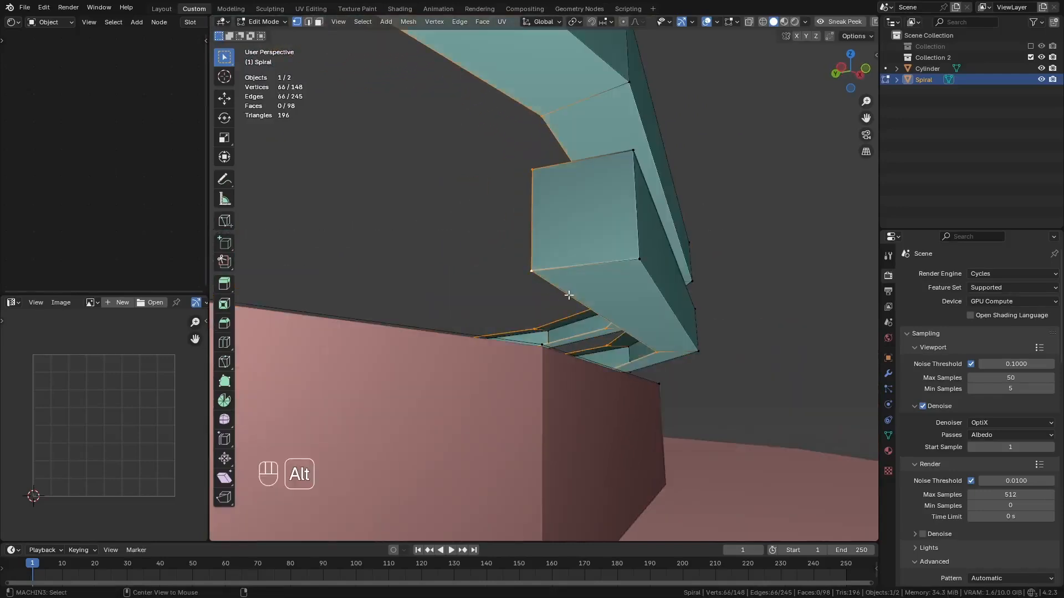
{"action": "middle_click_drag", "start_coordinate": [573, 304], "coordinate": [567, 252]}
{"action": "left_click", "coordinate": [552, 334], "text": "alt"}
{"action": "middle_click_drag", "start_coordinate": [649, 184], "coordinate": [656, 210]}
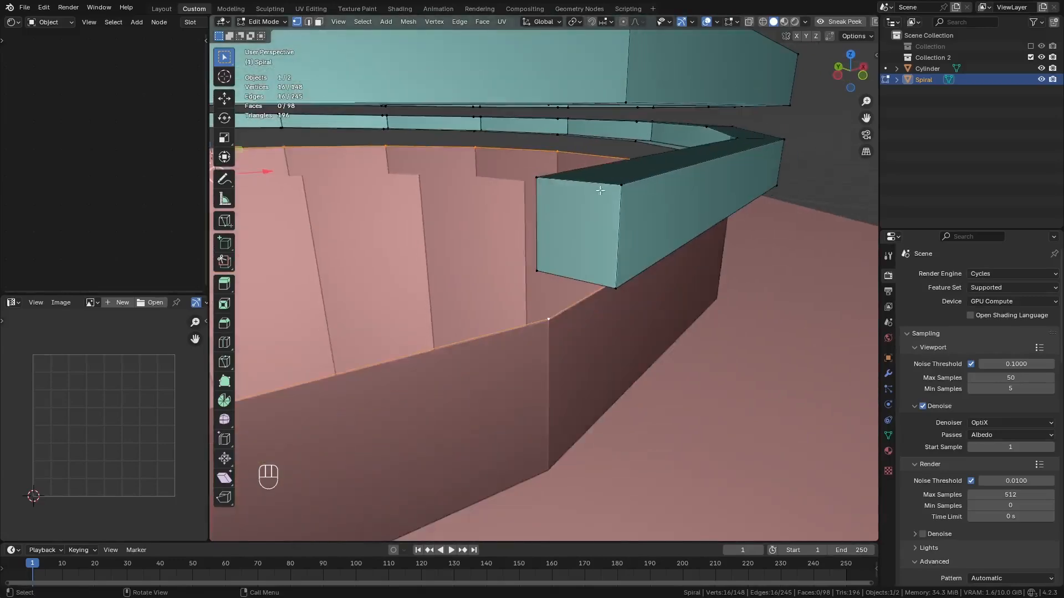
Step: Select the whole linked spiral mesh again and show it from above in wireframe shading
{"action": "left_click", "coordinate": [656, 211]}
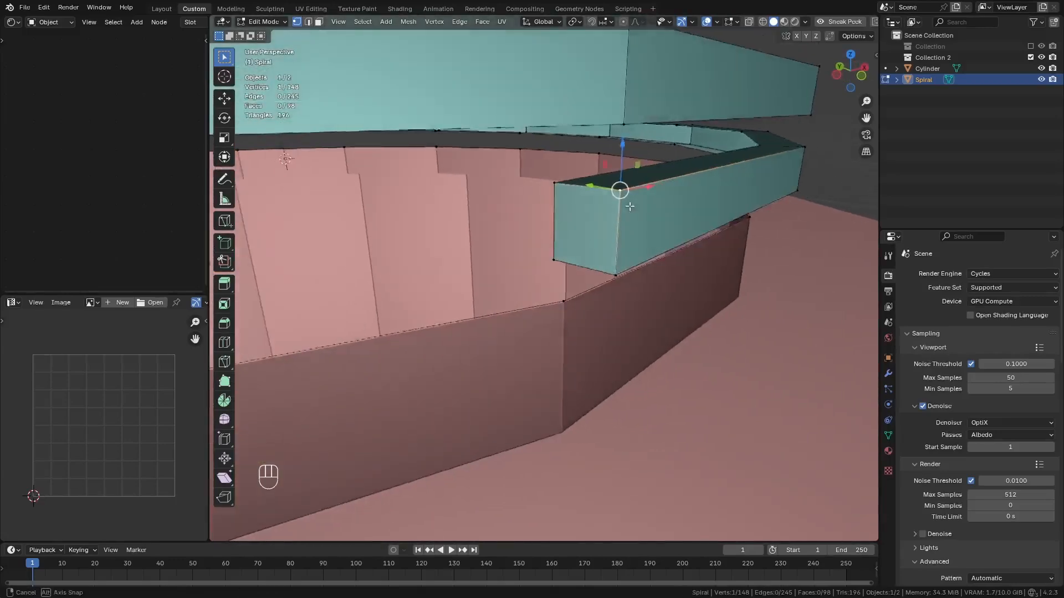
{"action": "key", "text": "l"}
{"action": "key", "text": "KP_7"}
{"action": "key", "text": "z"}
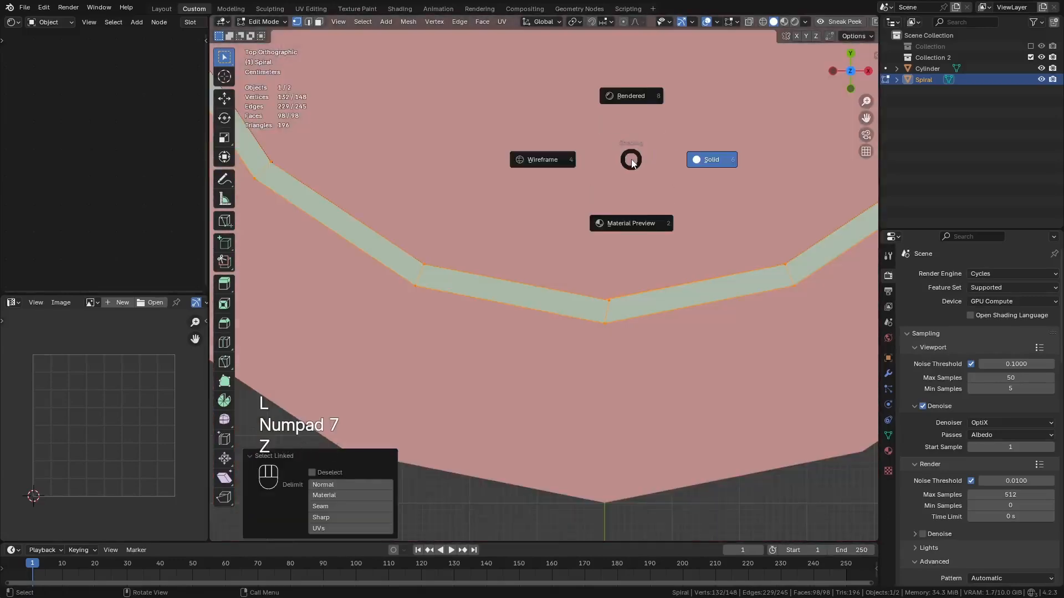
{"action": "left_click", "coordinate": [577, 149]}
Step: Scale the spiral by about 1.003 in X and Y so its inner edge sits just outside the ring
{"action": "scroll", "coordinate": [631, 342], "scroll_direction": "up", "scroll_amount": 6}
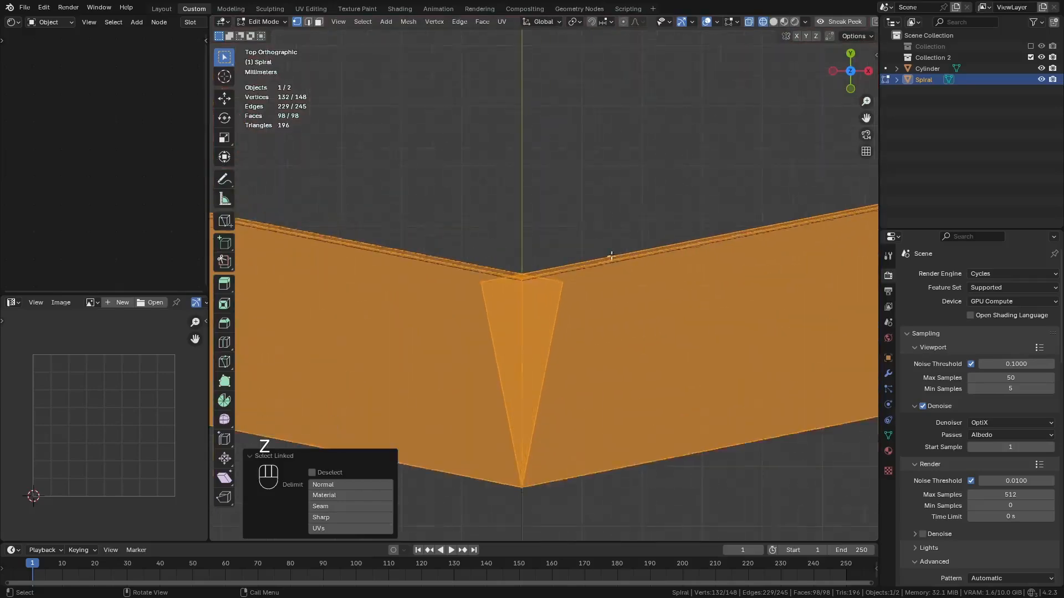
{"action": "scroll", "coordinate": [611, 255], "scroll_direction": "up", "scroll_amount": 3}
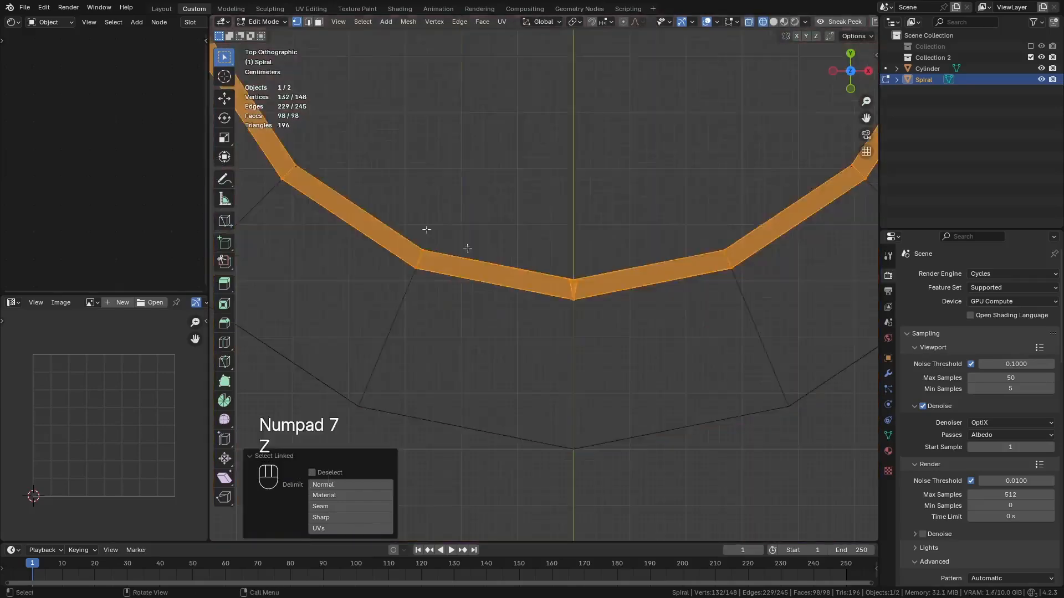
{"action": "middle_click_drag", "start_coordinate": [598, 289], "coordinate": [489, 330], "text": "shift"}
{"action": "scroll", "coordinate": [476, 326], "scroll_direction": "up", "scroll_amount": 7}
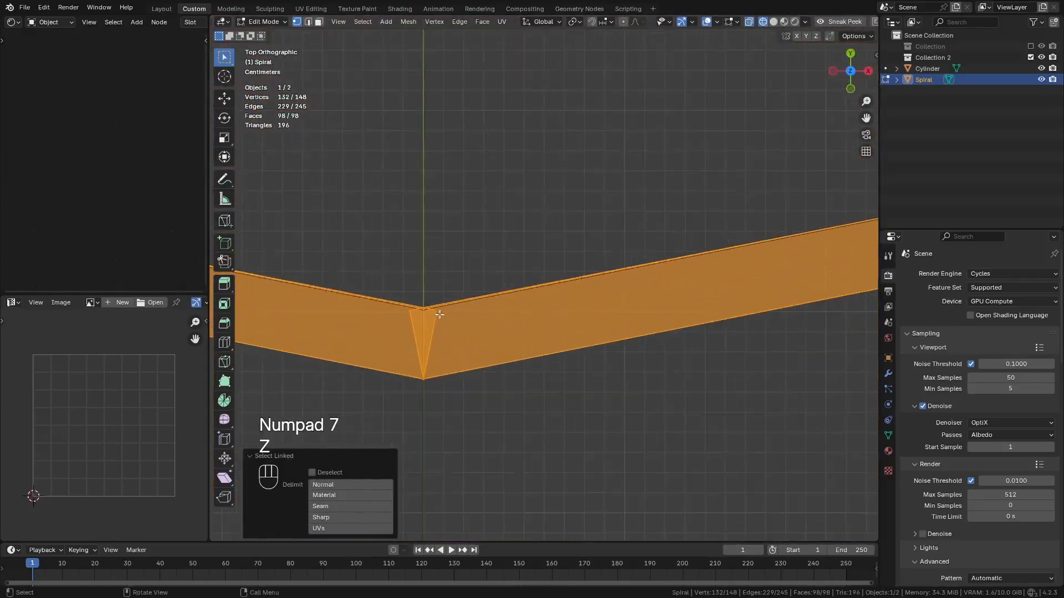
{"action": "key", "text": "s"}
{"action": "key", "text": "shift+z"}
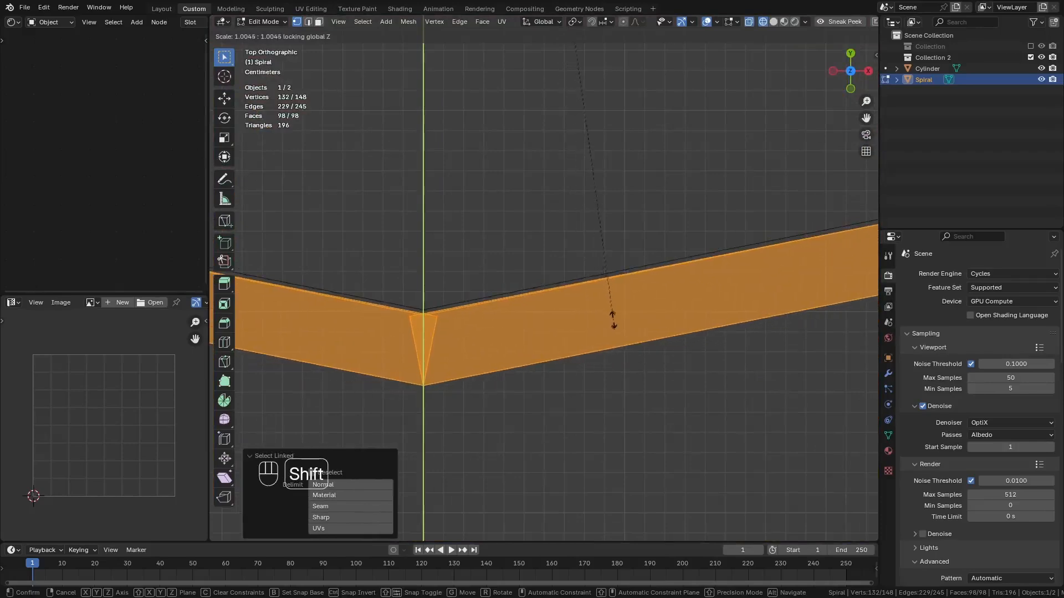
{"action": "left_click", "coordinate": [645, 290]}
Step: Fine-tune the spiral's width by scaling it about 0.999 in X and Y, keeping its height
{"action": "scroll", "coordinate": [643, 298], "scroll_direction": "up", "scroll_amount": 5}
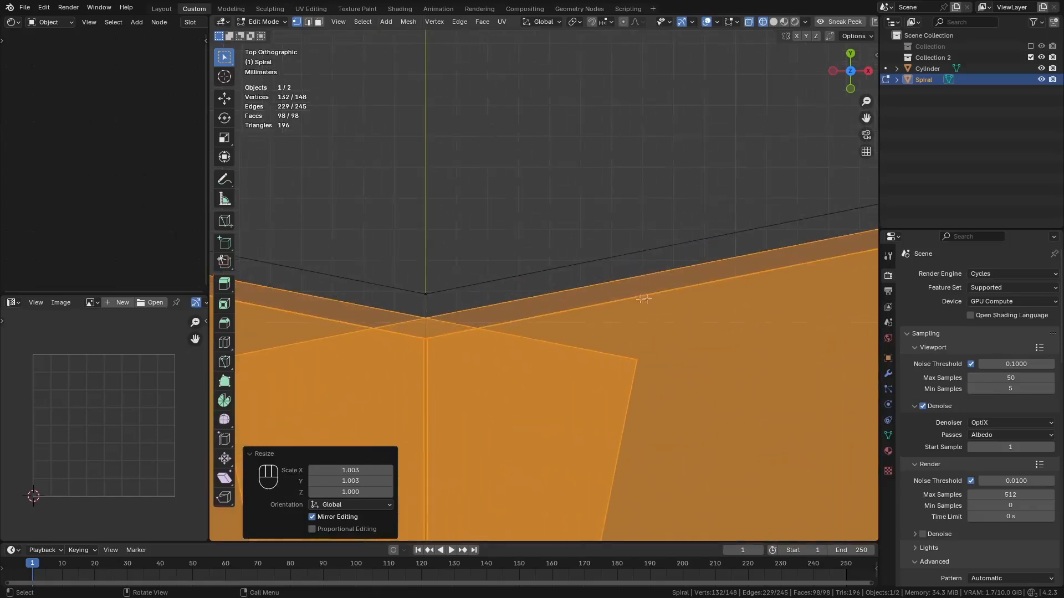
{"action": "key", "text": "s"}
{"action": "key", "text": "shift+z"}
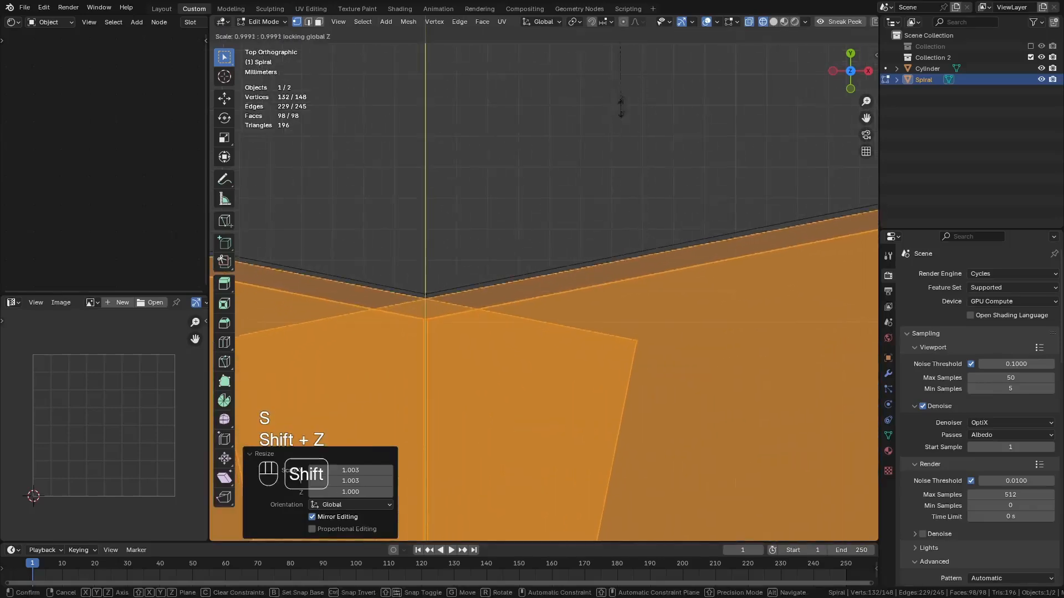
{"action": "left_click", "coordinate": [621, 105]}
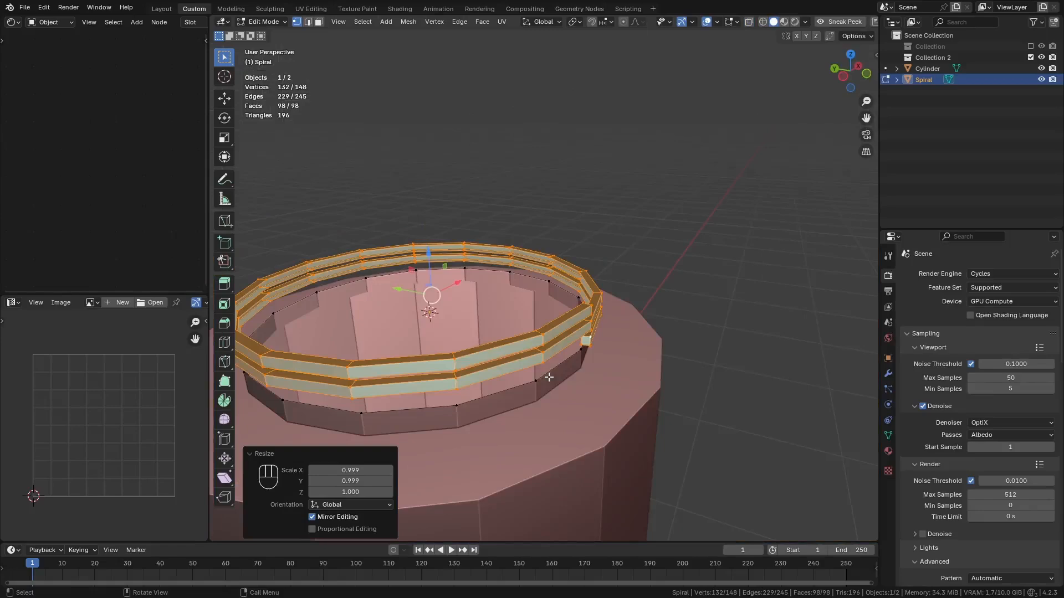
Step: Isolate the Spiral object in local view, select the ring's edge loop and lower it slightly along Z
{"action": "key", "text": "KP_Divide"}
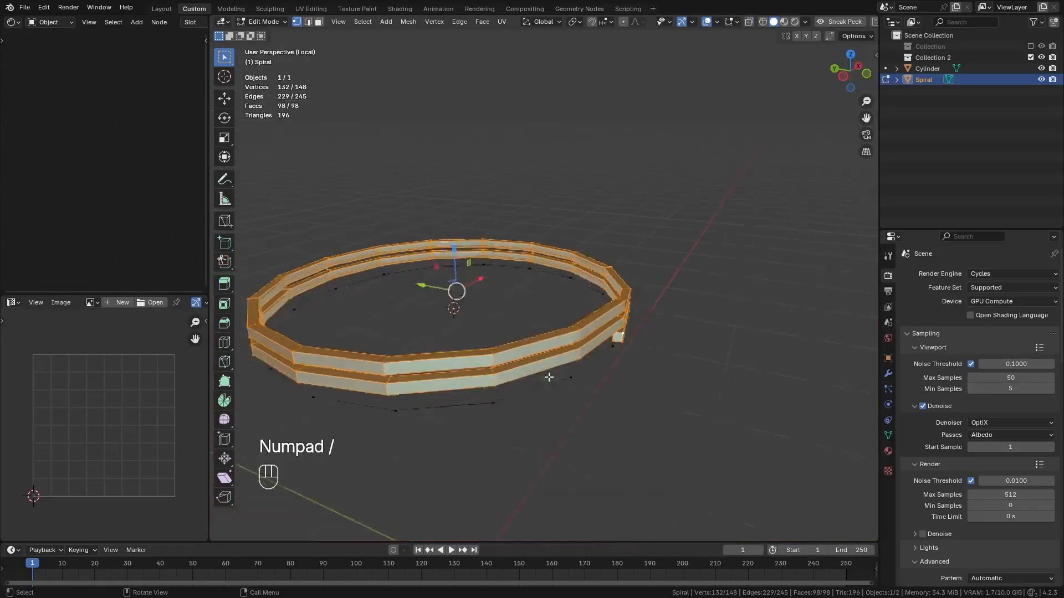
{"action": "middle_click_drag", "start_coordinate": [549, 377], "coordinate": [556, 343]}
{"action": "left_click", "coordinate": [594, 336], "text": "alt"}
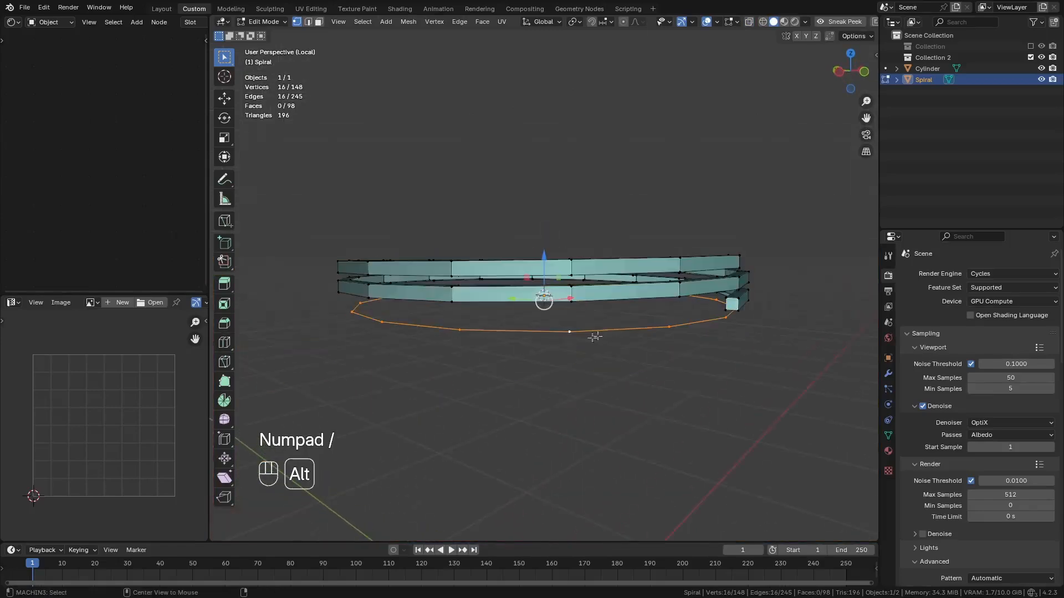
{"action": "key", "text": "KP_1"}
{"action": "scroll", "coordinate": [597, 336], "scroll_direction": "up", "scroll_amount": 12}
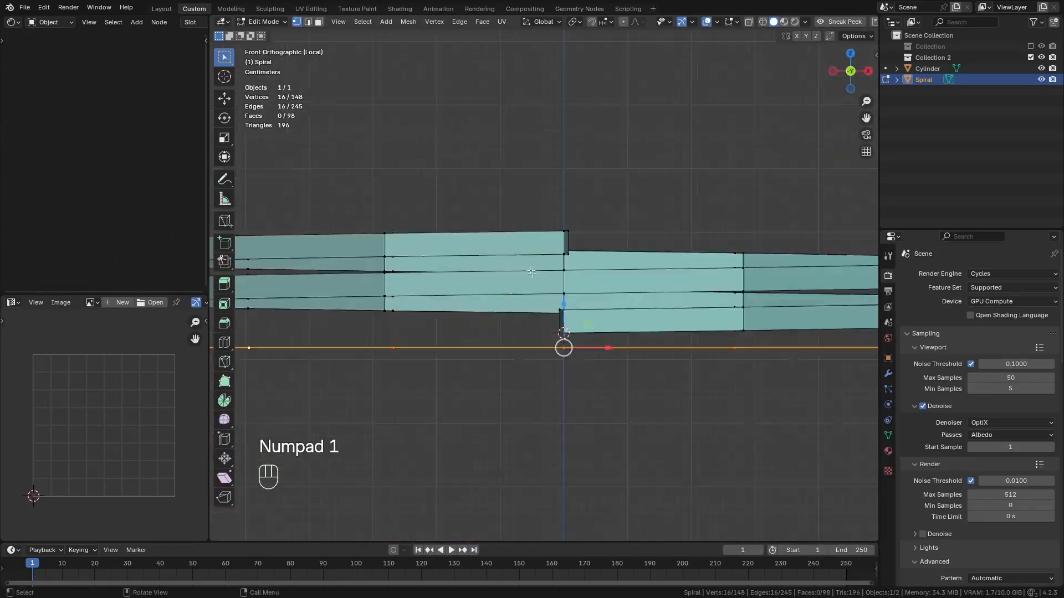
{"action": "left_click_drag", "start_coordinate": [546, 365], "coordinate": [547, 395]}
Step: Extrude the lowered ring edge loop upward along Z by about 0.028 m
{"action": "key", "text": "e"}
{"action": "key", "text": "z"}
{"action": "left_click", "coordinate": [629, 399]}
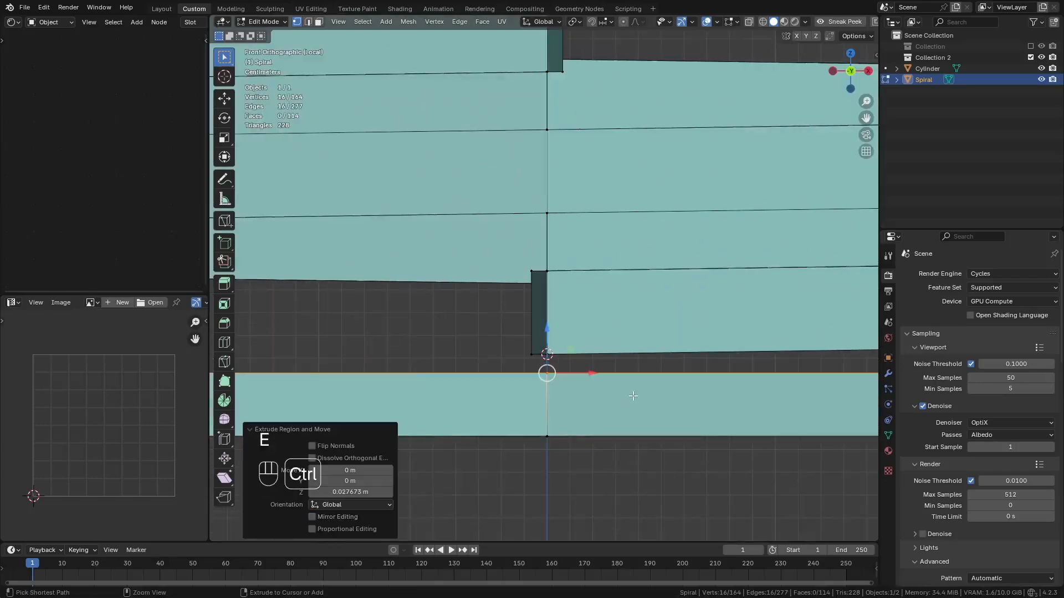
Step: Select the whole extruded ring band and duplicate it about 0.236 m upward along Z, above the spiral
{"action": "key", "text": "ctrl+KP_Add"}
{"action": "scroll", "coordinate": [633, 395], "scroll_direction": "down", "scroll_amount": 11}
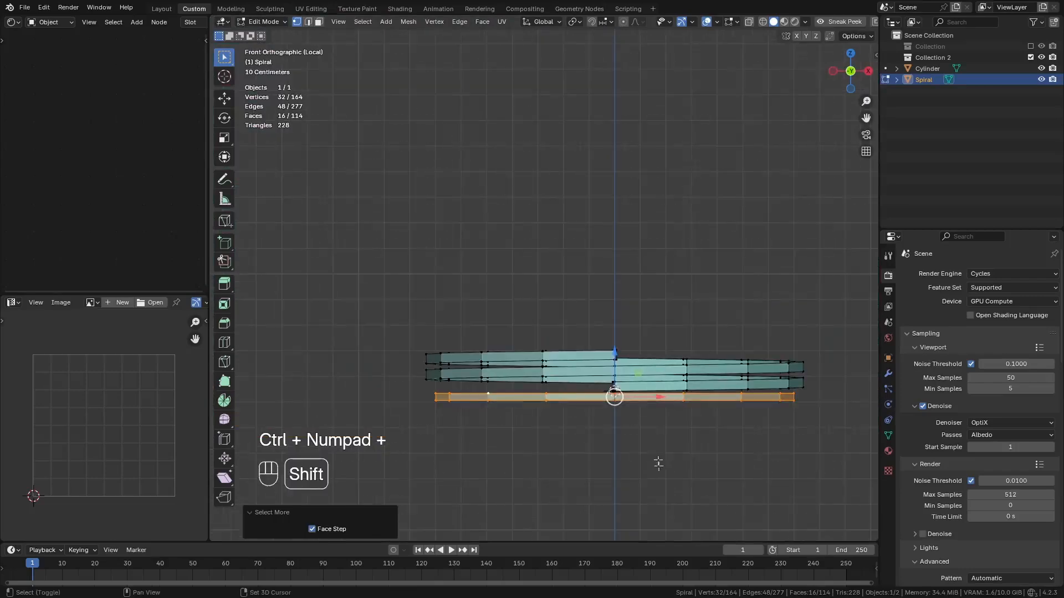
{"action": "key", "text": "shift+d"}
{"action": "key", "text": "z"}
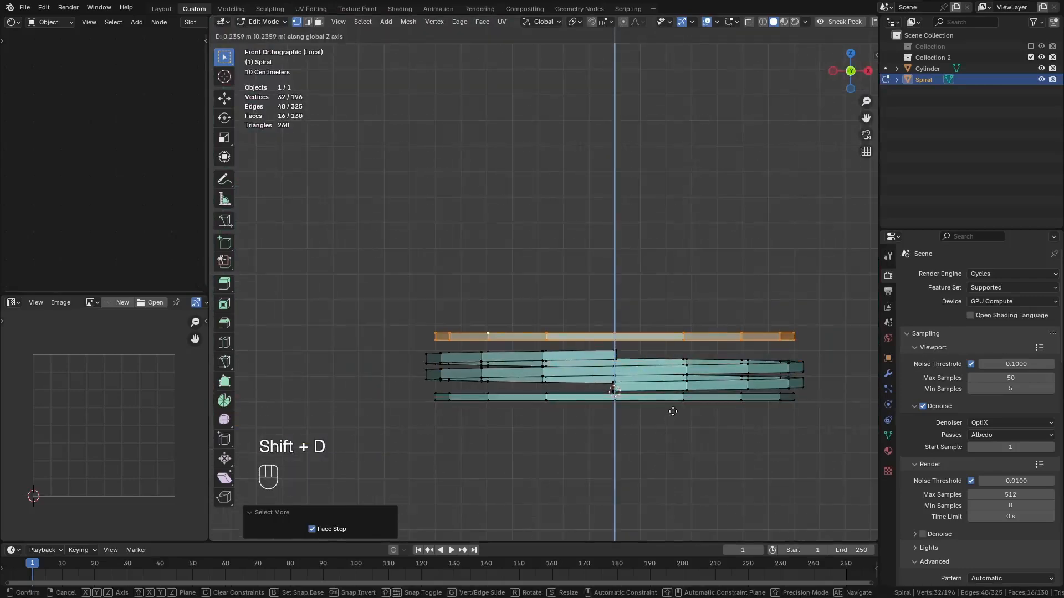
{"action": "left_click", "coordinate": [671, 409]}
Step: Fill the first face between the lower ring band's upper edge and the spiral's lower inner edge
{"action": "middle_click_drag", "start_coordinate": [704, 382], "coordinate": [562, 253]}
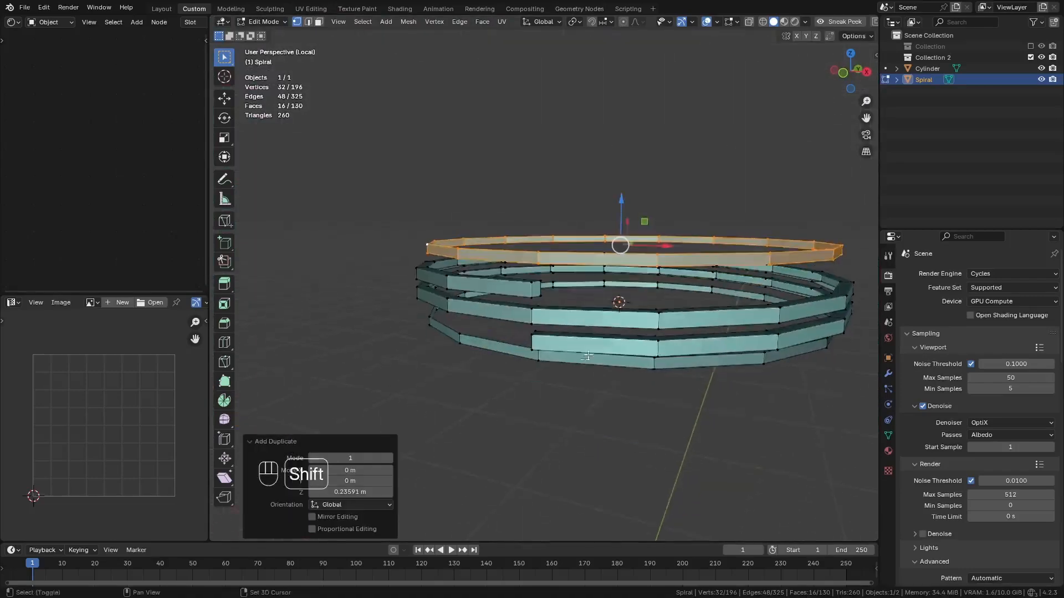
{"action": "middle_click_drag", "start_coordinate": [761, 409], "coordinate": [775, 394]}
{"action": "scroll", "coordinate": [775, 394], "scroll_direction": "up", "scroll_amount": 3}
{"action": "left_click", "coordinate": [749, 390]}
{"action": "key", "text": "KP_Decimal"}
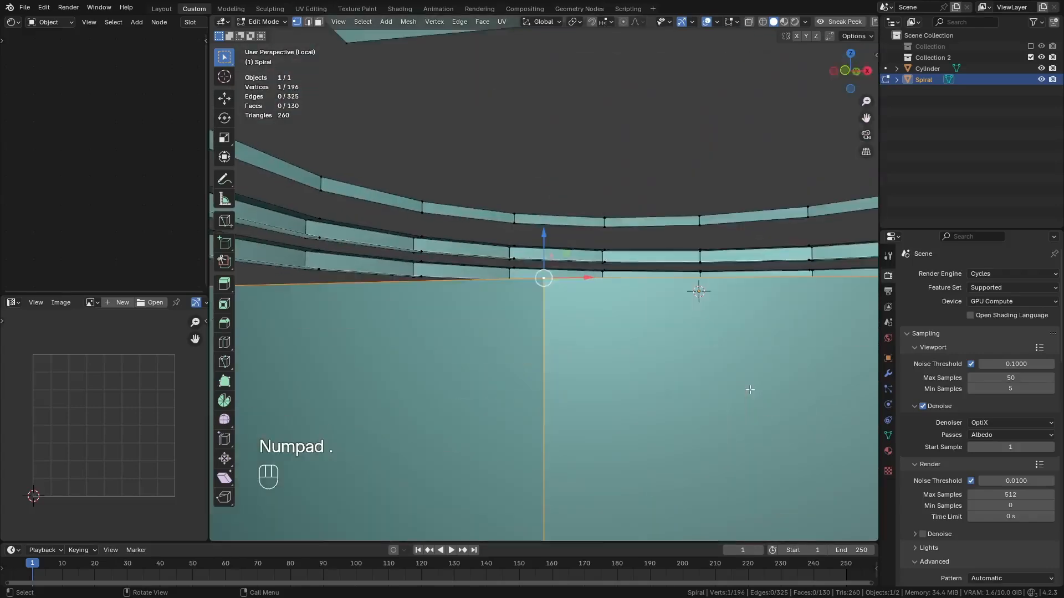
{"action": "middle_click_drag", "start_coordinate": [696, 292], "coordinate": [687, 313]}
{"action": "left_click", "coordinate": [436, 317], "text": "shift"}
{"action": "scroll", "coordinate": [493, 314], "scroll_direction": "down", "scroll_amount": 5}
{"action": "key", "text": "f"}
Step: Continue adding faces around the ring between the lower band and the spiral, leaving only the segment at the spiral's start open
{"action": "middle_click_drag", "start_coordinate": [421, 312], "coordinate": [493, 319]}
{"action": "left_click", "coordinate": [488, 259], "text": "shift"}
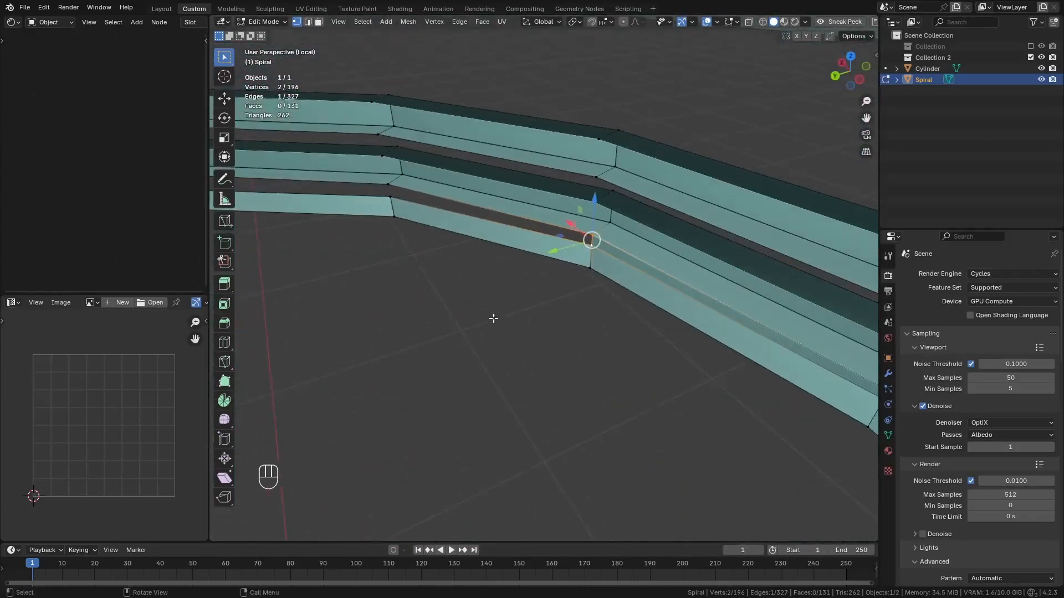
{"action": "key", "text": "f"}
{"action": "key", "text": "f"}
{"action": "key", "text": "f"}
{"action": "key", "text": "f"}
{"action": "key", "text": "f"}
{"action": "middle_click_drag", "start_coordinate": [479, 268], "coordinate": [252, 254]}
{"action": "key", "text": "KP_Decimal"}
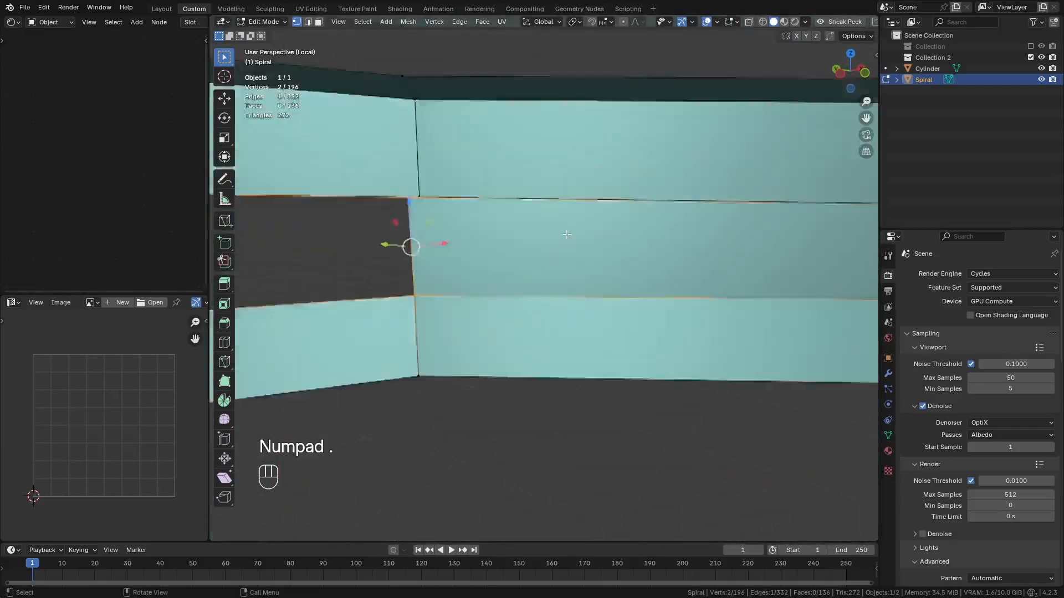
{"action": "scroll", "coordinate": [531, 250], "scroll_direction": "down", "scroll_amount": 10}
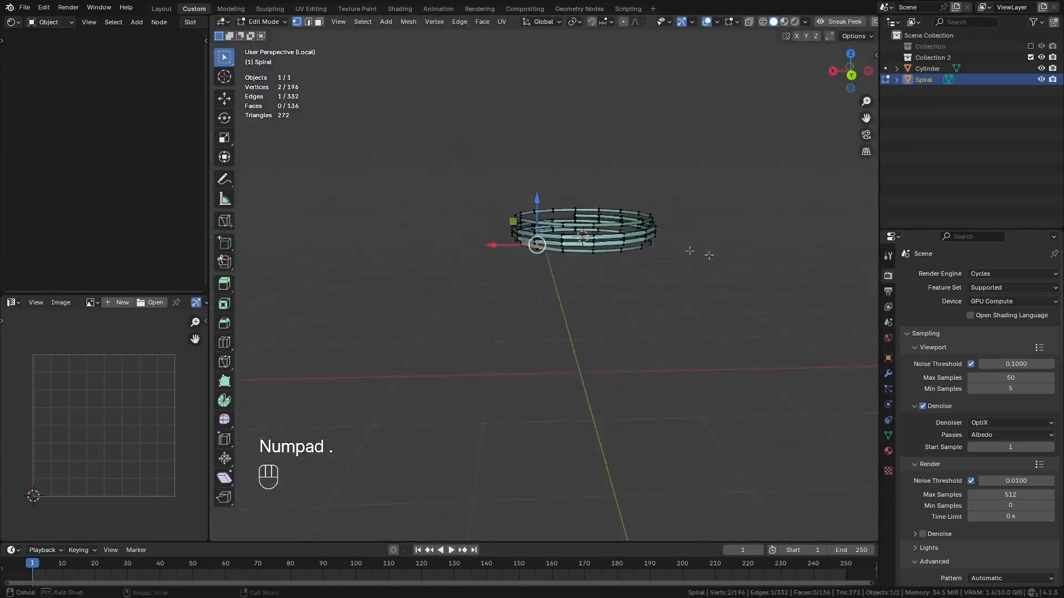
{"action": "scroll", "coordinate": [689, 254], "scroll_direction": "up", "scroll_amount": 5}
{"action": "key", "text": "f"}
{"action": "key", "text": "f"}
{"action": "key", "text": "f"}
{"action": "key", "text": "f"}
{"action": "middle_click_drag", "start_coordinate": [696, 309], "coordinate": [475, 257]}
{"action": "key", "text": "f"}
{"action": "key", "text": "f"}
{"action": "scroll", "coordinate": [433, 297], "scroll_direction": "down", "scroll_amount": 5}
{"action": "key", "text": "f"}
{"action": "key", "text": "f"}
{"action": "scroll", "coordinate": [390, 252], "scroll_direction": "up", "scroll_amount": 3}
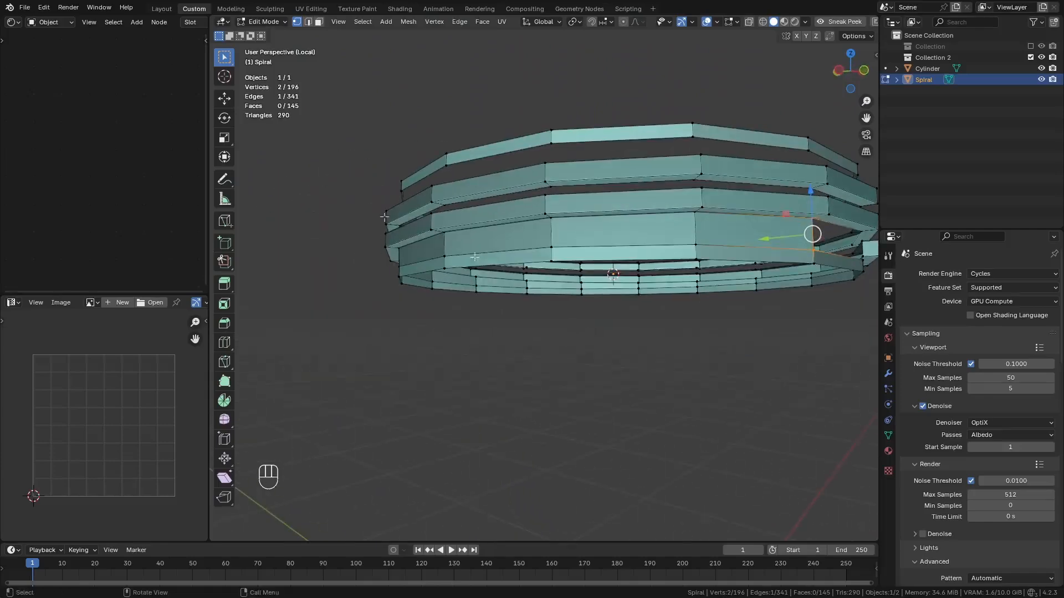
Step: Open the preferences, search the extensions for "f2" to review the F2 add-on, and close the window
{"action": "left_click", "coordinate": [44, 8]}
{"action": "left_click", "coordinate": [61, 153]}
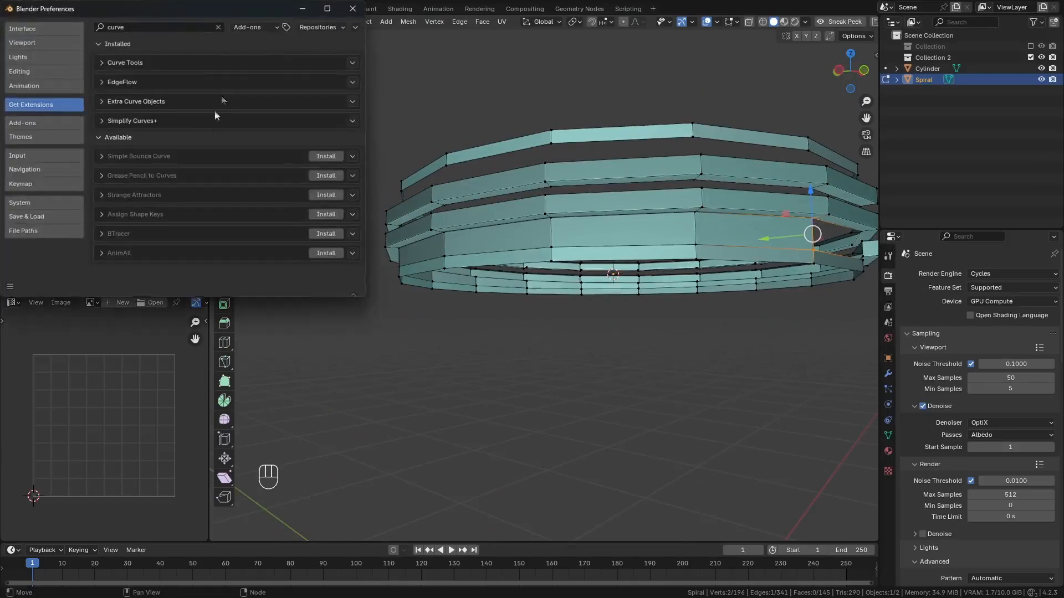
{"action": "type", "text": "f2"}
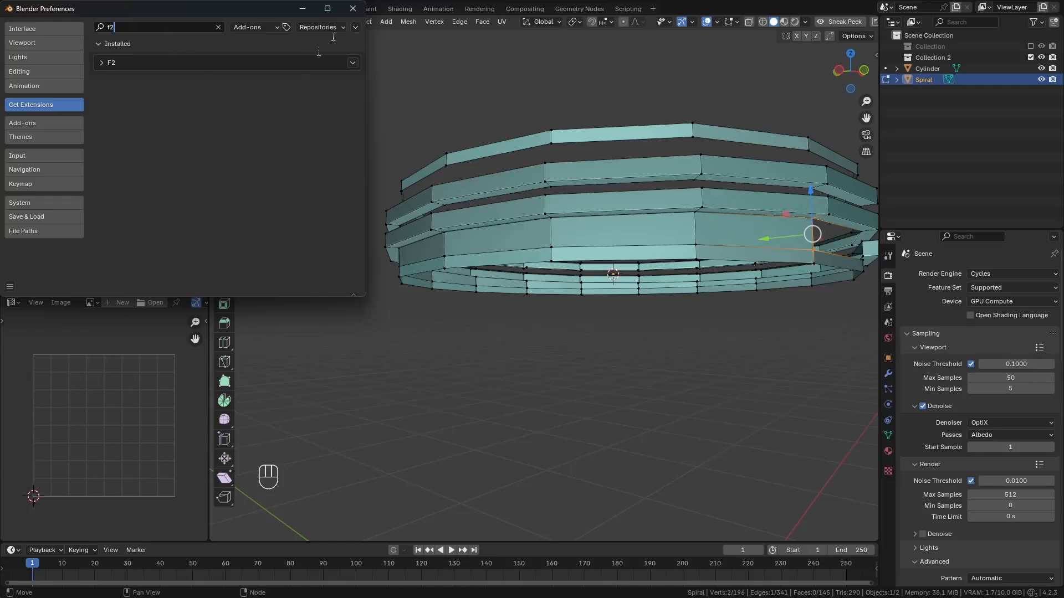
{"action": "left_click", "coordinate": [353, 8]}
{"action": "middle_click_drag", "start_coordinate": [488, 277], "coordinate": [515, 275]}
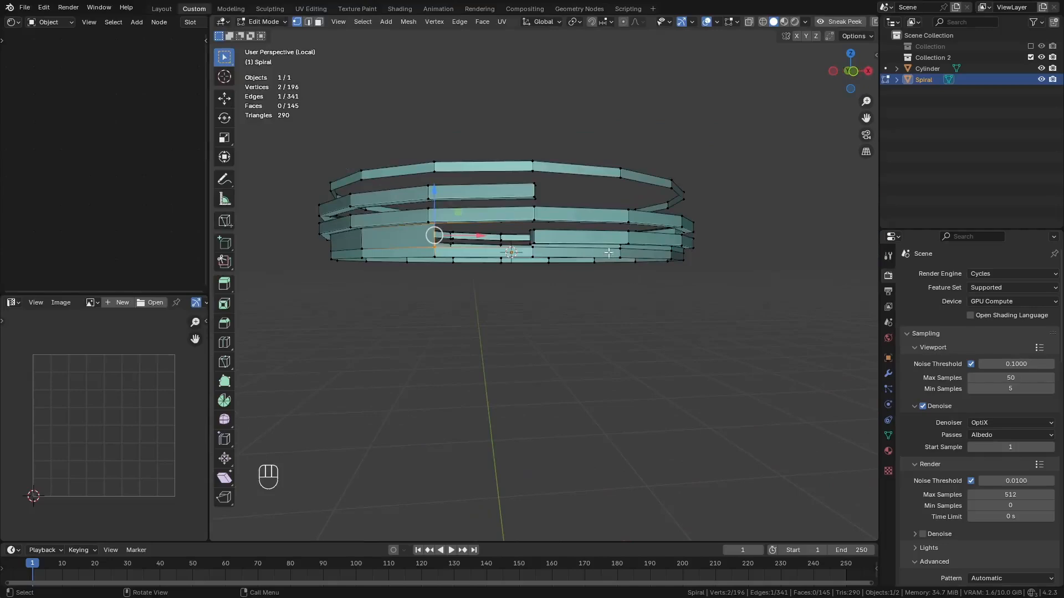
{"action": "middle_click_drag", "start_coordinate": [500, 255], "coordinate": [531, 261]}
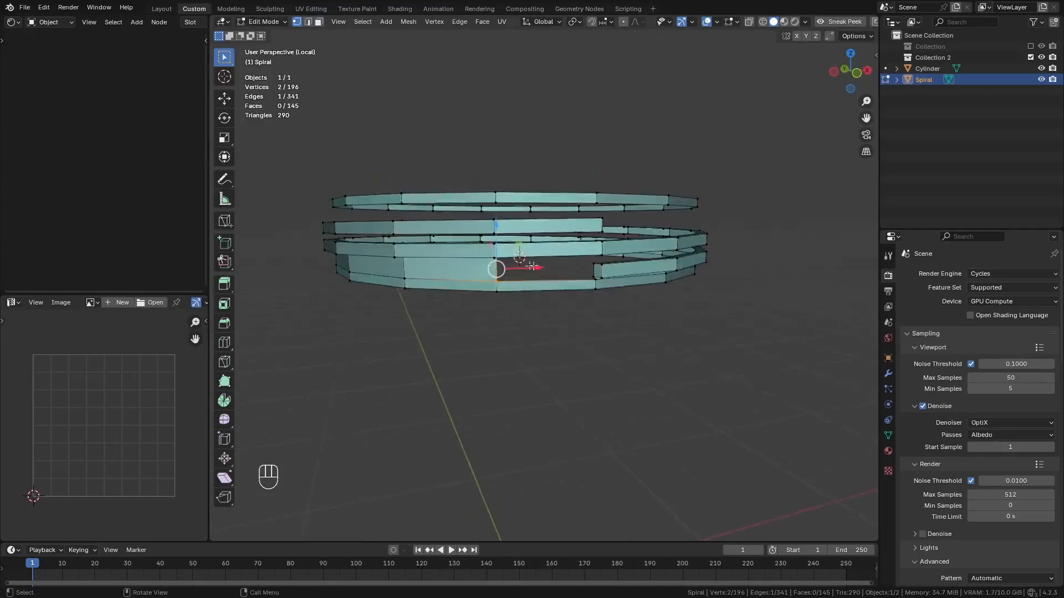
Step: Select the four end vertices at the spiral's lower start and move them about 0.01 m along the spiral in top view, past the ring's corner
{"action": "scroll", "coordinate": [531, 260], "scroll_direction": "up", "scroll_amount": 7}
{"action": "middle_click_drag", "start_coordinate": [558, 297], "coordinate": [515, 327], "text": "shift"}
{"action": "left_click", "coordinate": [662, 292]}
{"action": "left_click", "coordinate": [658, 348], "text": "shift"}
{"action": "left_click", "coordinate": [637, 327], "text": "shift"}
{"action": "left_click", "coordinate": [642, 278], "text": "shift"}
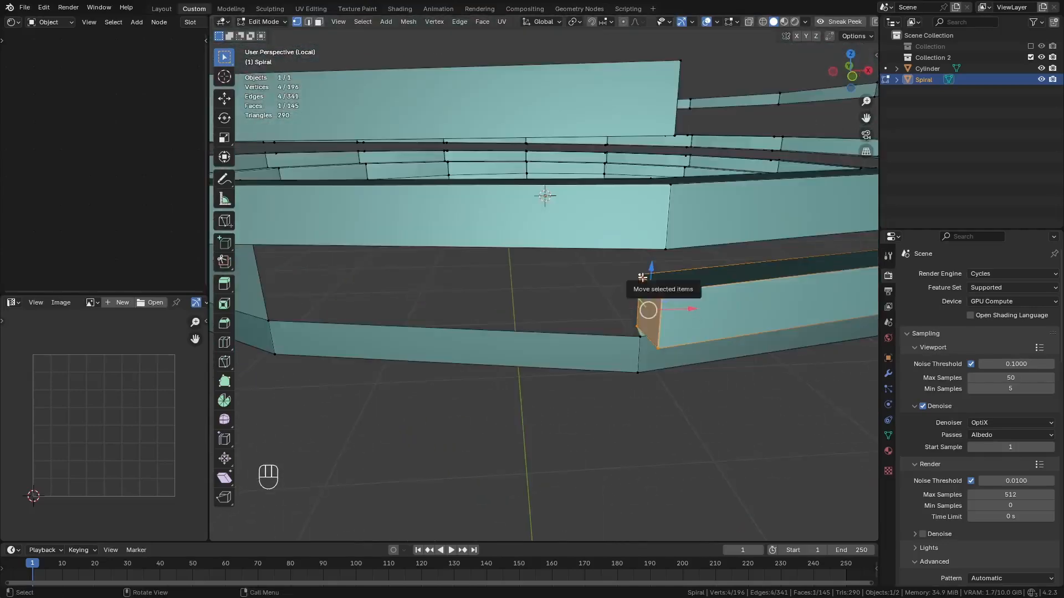
{"action": "key", "text": "KP_7"}
{"action": "key", "text": "z"}
{"action": "left_click", "coordinate": [475, 269]}
{"action": "scroll", "coordinate": [657, 341], "scroll_direction": "up", "scroll_amount": 5}
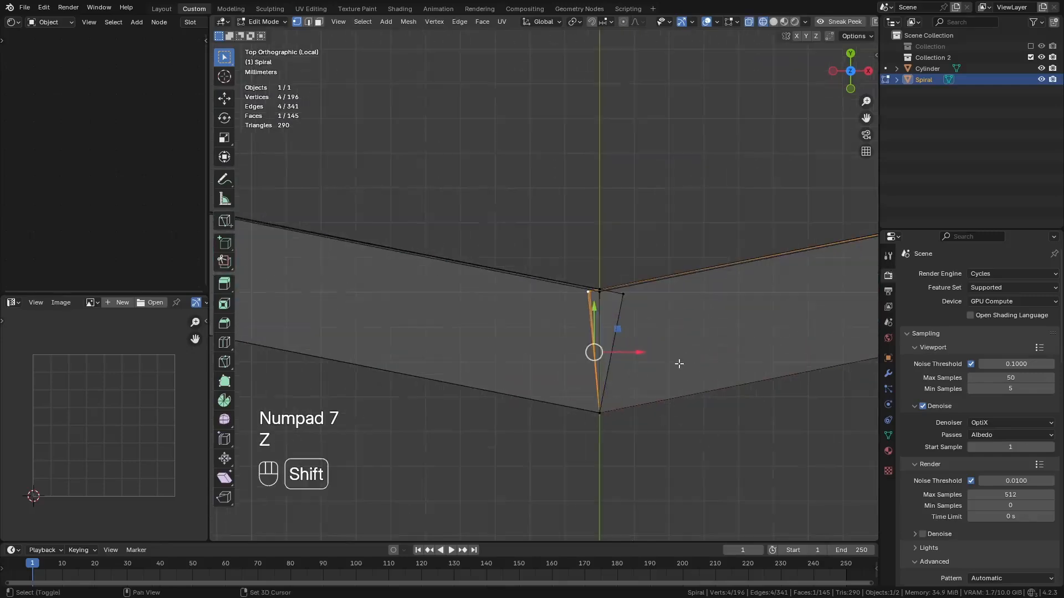
{"action": "middle_click_drag", "start_coordinate": [680, 363], "coordinate": [533, 330], "text": "shift"}
{"action": "key", "text": "b"}
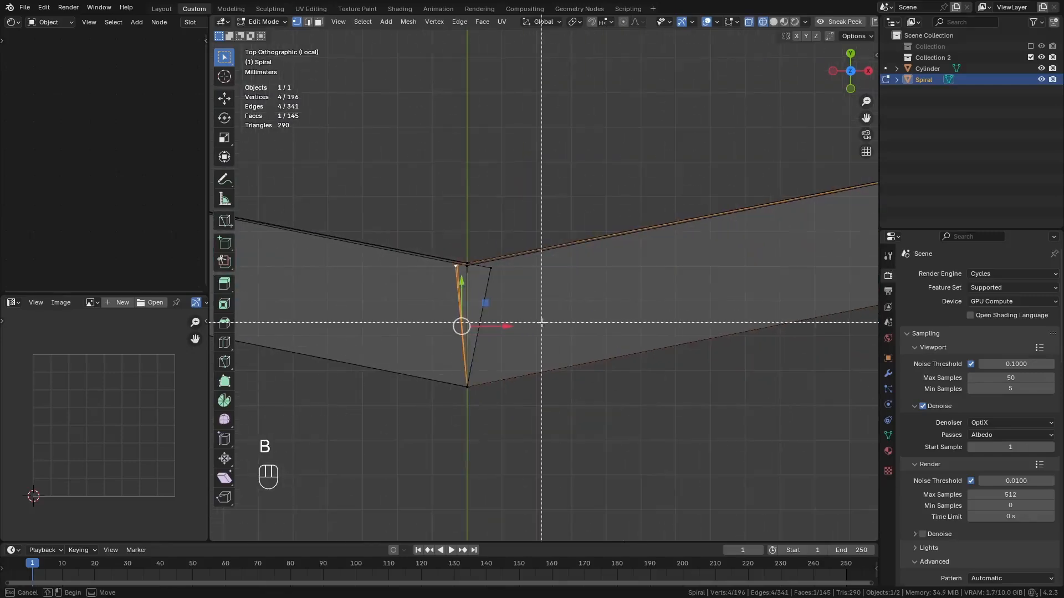
{"action": "right_click", "coordinate": [541, 323]}
{"action": "key", "text": "g"}
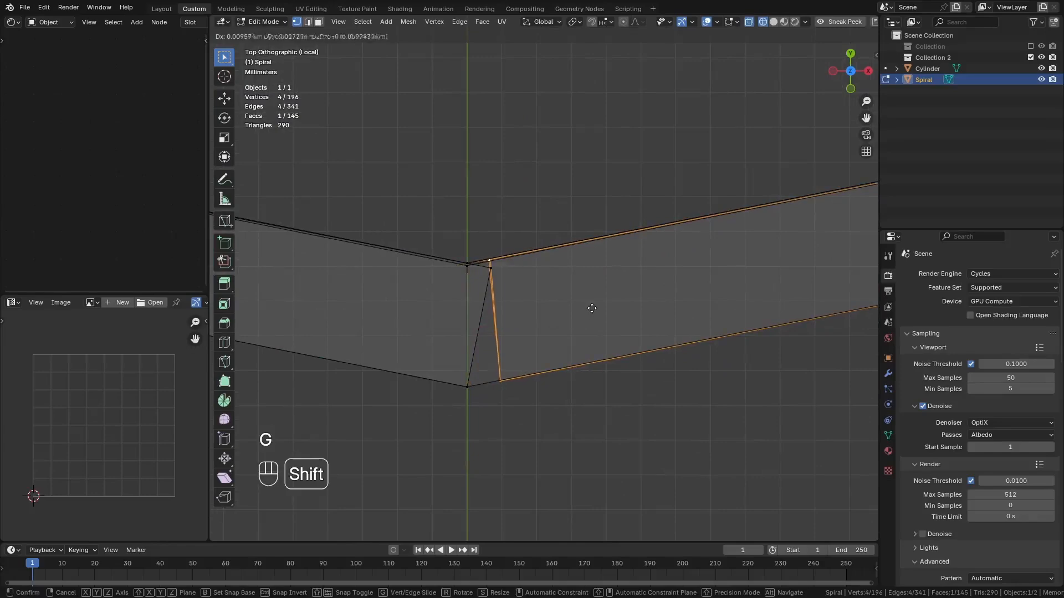
{"action": "left_click", "coordinate": [592, 309]}
{"action": "scroll", "coordinate": [592, 307], "scroll_direction": "down", "scroll_amount": 6}
{"action": "key", "text": "z"}
{"action": "left_click", "coordinate": [634, 337]}
Step: Fill the open segment between the lower ring band and the spiral, plus the narrow face against the spiral's start
{"action": "left_click", "coordinate": [577, 383]}
{"action": "middle_click_drag", "start_coordinate": [577, 384], "coordinate": [654, 281]}
{"action": "mouse_move", "coordinate": [654, 280]}
{"action": "middle_mouse_down"}
{"action": "mouse_move", "coordinate": [617, 271]}
{"action": "mouse_move", "coordinate": [632, 252]}
{"action": "mouse_move", "coordinate": [642, 274]}
{"action": "middle_mouse_up"}
{"action": "left_click", "coordinate": [640, 230]}
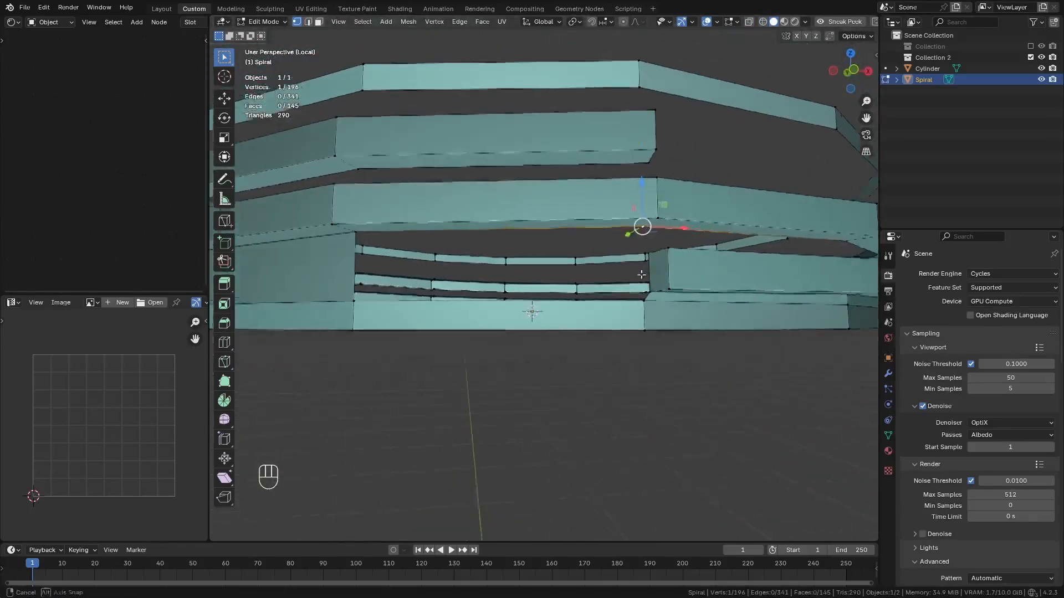
{"action": "scroll", "coordinate": [642, 294], "scroll_direction": "up", "scroll_amount": 2}
{"action": "left_click", "coordinate": [646, 298], "text": "shift"}
{"action": "middle_click_drag", "start_coordinate": [627, 331], "coordinate": [813, 339], "text": "shift"}
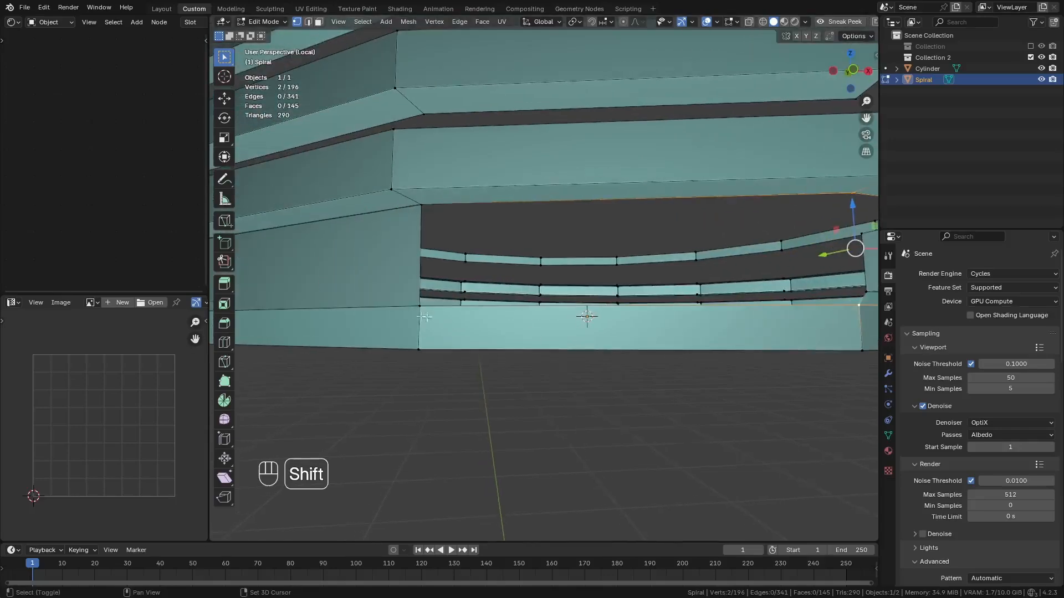
{"action": "key", "text": "f"}
{"action": "scroll", "coordinate": [439, 235], "scroll_direction": "down", "scroll_amount": 4}
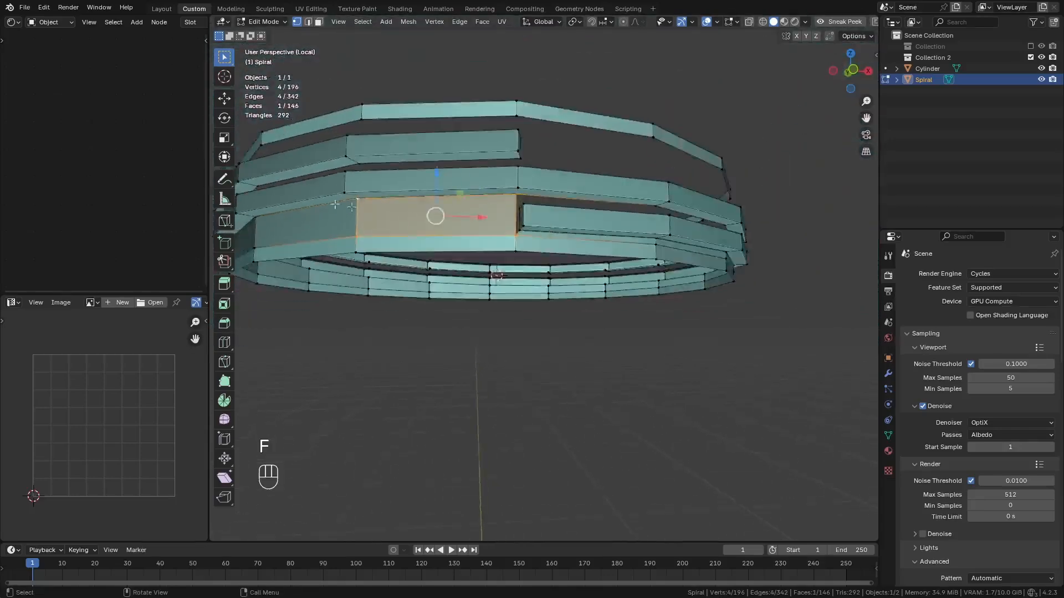
{"action": "scroll", "coordinate": [463, 237], "scroll_direction": "up", "scroll_amount": 6}
{"action": "scroll", "coordinate": [581, 216], "scroll_direction": "up", "scroll_amount": 2}
{"action": "left_click", "coordinate": [565, 212]}
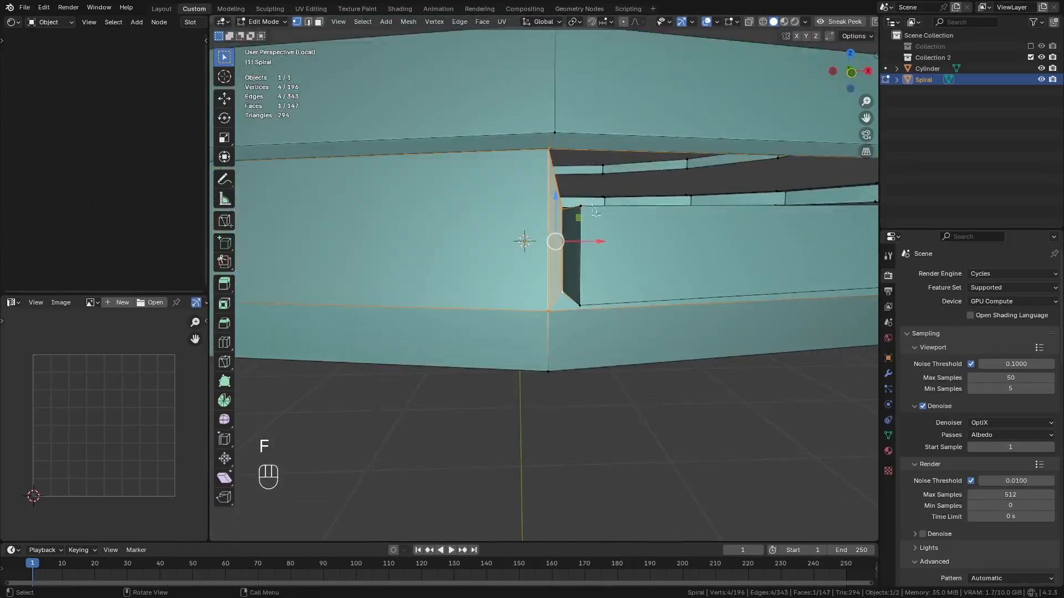
Step: Slide the outer vertical edge at the spiral's start back along the spiral by a factor of about 0.106 to taper it
{"action": "left_click", "coordinate": [594, 212]}
{"action": "key", "text": "g"}
{"action": "key", "text": "g"}
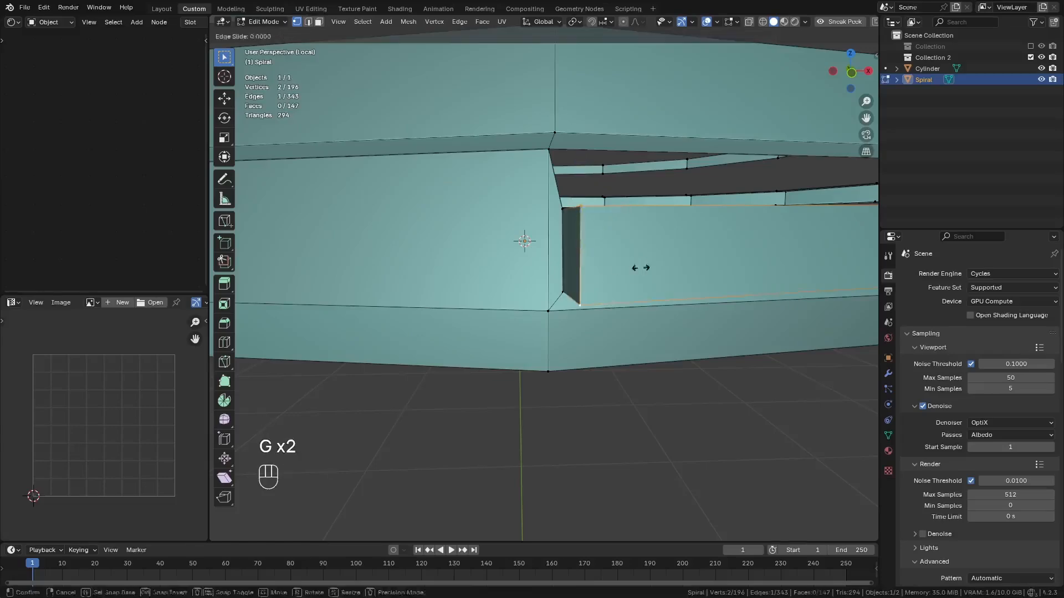
{"action": "left_click", "coordinate": [667, 266]}
{"action": "middle_click_drag", "start_coordinate": [547, 238], "coordinate": [522, 237]}
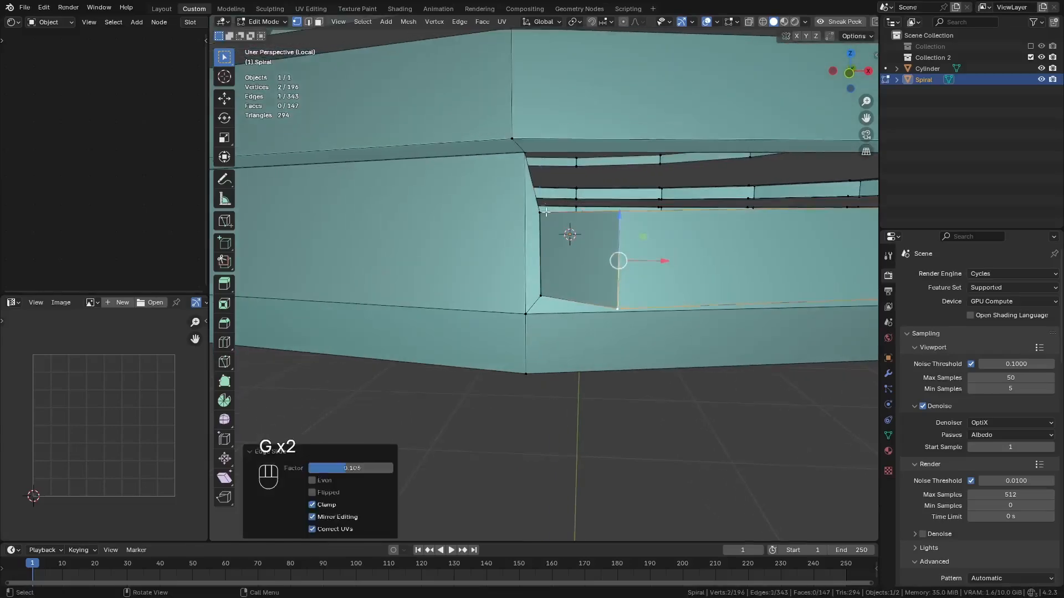
Step: Fill faces all the way around between the spiral's lower turn and the turn above it, beginning at the spiral's start
{"action": "left_click", "coordinate": [546, 212]}
{"action": "key", "text": "f"}
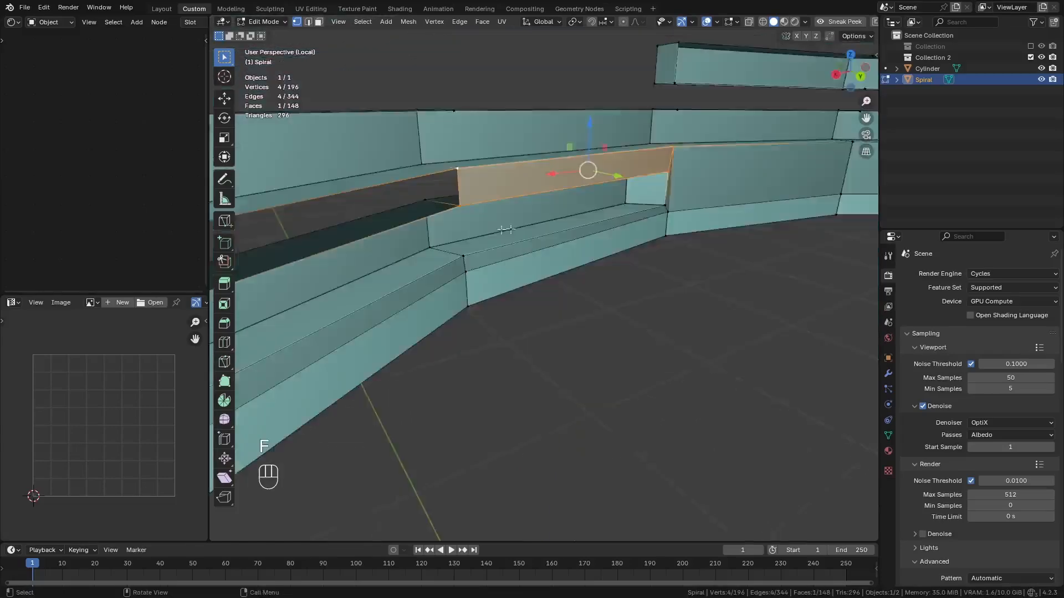
{"action": "middle_click_drag", "start_coordinate": [493, 233], "coordinate": [400, 295]}
{"action": "left_click", "coordinate": [597, 217]}
{"action": "key", "text": "f"}
{"action": "key", "text": "f"}
{"action": "key", "text": "f"}
{"action": "key", "text": "f"}
{"action": "key", "text": "f"}
{"action": "key", "text": "f"}
{"action": "key", "text": "f"}
{"action": "key", "text": "f"}
{"action": "key", "text": "f"}
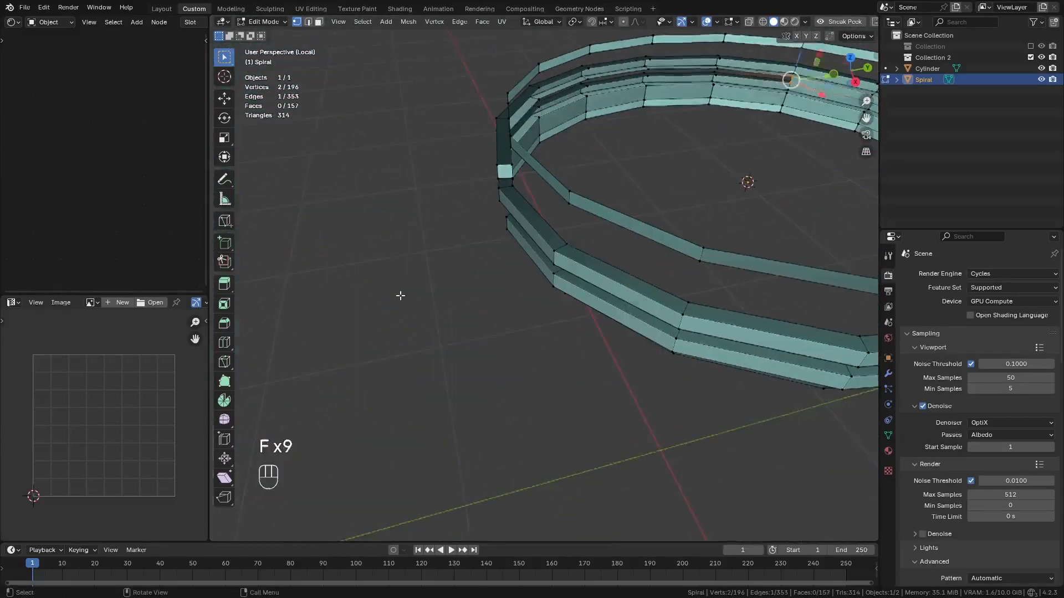
{"action": "key", "text": "f"}
{"action": "key", "text": "KP_Decimal"}
{"action": "key", "text": "f"}
{"action": "key", "text": "f"}
{"action": "scroll", "coordinate": [701, 282], "scroll_direction": "down", "scroll_amount": 5}
{"action": "key", "text": "f"}
{"action": "key", "text": "f"}
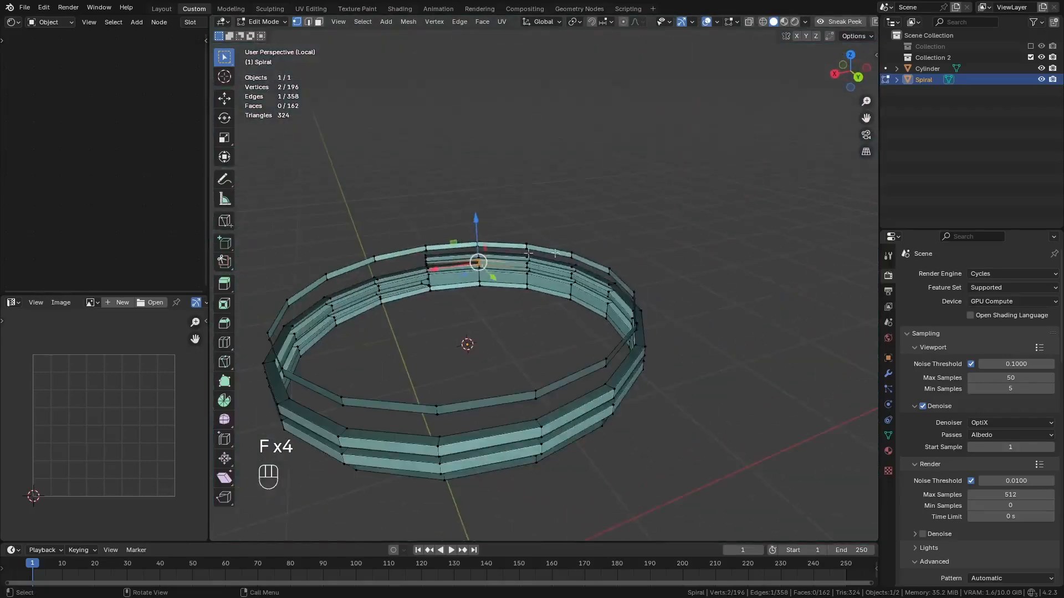
Step: Move the inner vertical edge at the spiral's upper end about 0.01 m back along the spiral in top view
{"action": "scroll", "coordinate": [636, 254], "scroll_direction": "up", "scroll_amount": 5}
{"action": "middle_click_drag", "start_coordinate": [636, 254], "coordinate": [556, 268]}
{"action": "key", "text": "KP_7"}
{"action": "key", "text": "z"}
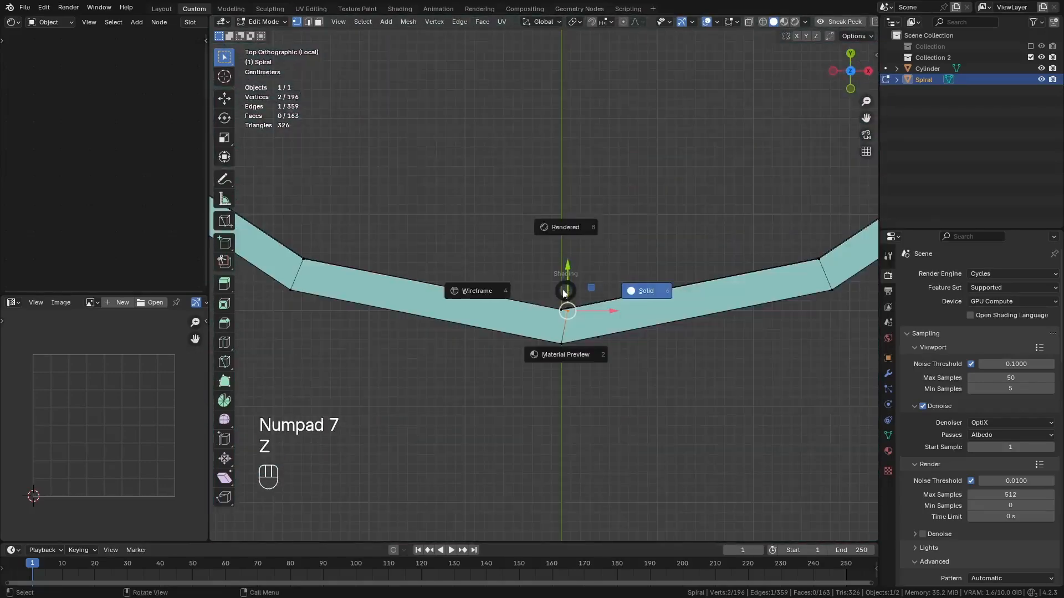
{"action": "left_click", "coordinate": [522, 302]}
{"action": "scroll", "coordinate": [641, 314], "scroll_direction": "up", "scroll_amount": 4}
{"action": "key", "text": "g"}
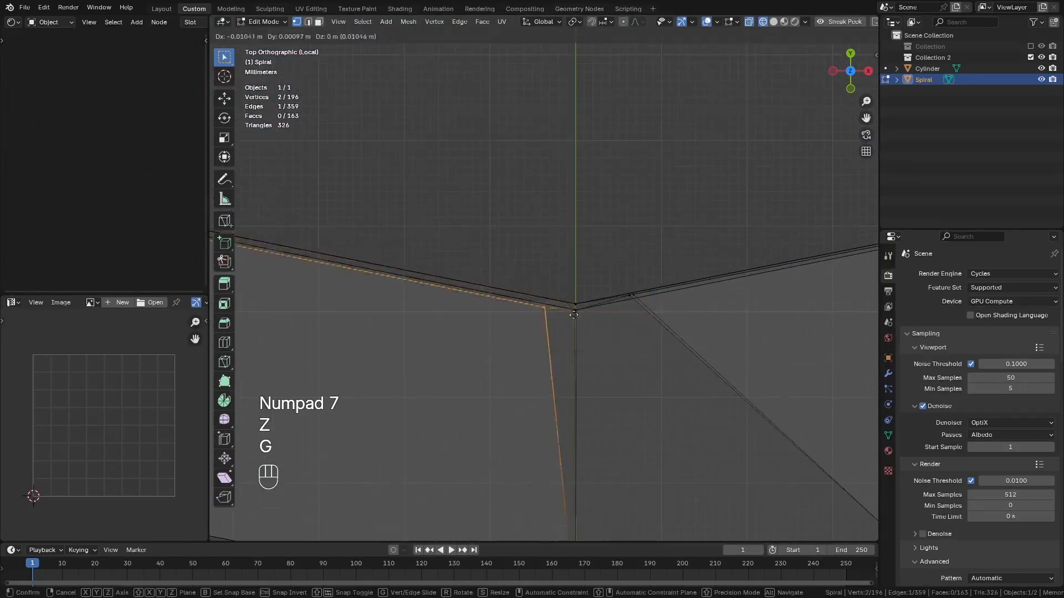
{"action": "left_click", "coordinate": [543, 298]}
{"action": "scroll", "coordinate": [555, 298], "scroll_direction": "down", "scroll_amount": 3}
{"action": "key", "text": "z"}
{"action": "left_click", "coordinate": [681, 300]}
Step: Slide the outer vertical edge at the spiral's upper end back along the spiral to taper that end
{"action": "middle_click_drag", "start_coordinate": [682, 299], "coordinate": [523, 288]}
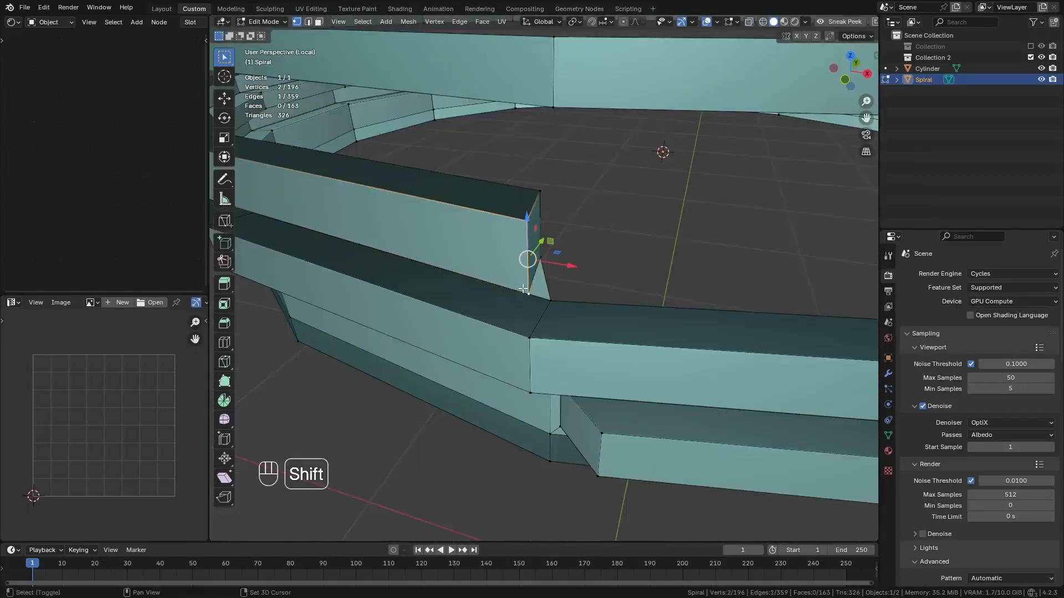
{"action": "key", "text": "g"}
{"action": "key", "text": "g"}
{"action": "left_click", "coordinate": [647, 250]}
{"action": "middle_click_drag", "start_coordinate": [646, 249], "coordinate": [570, 228]}
Step: Fill the first face between the spiral and the top ring band, plus the narrow face beside the spiral's upper end
{"action": "left_click", "coordinate": [496, 295]}
{"action": "middle_click_drag", "start_coordinate": [571, 228], "coordinate": [451, 323], "text": "shift"}
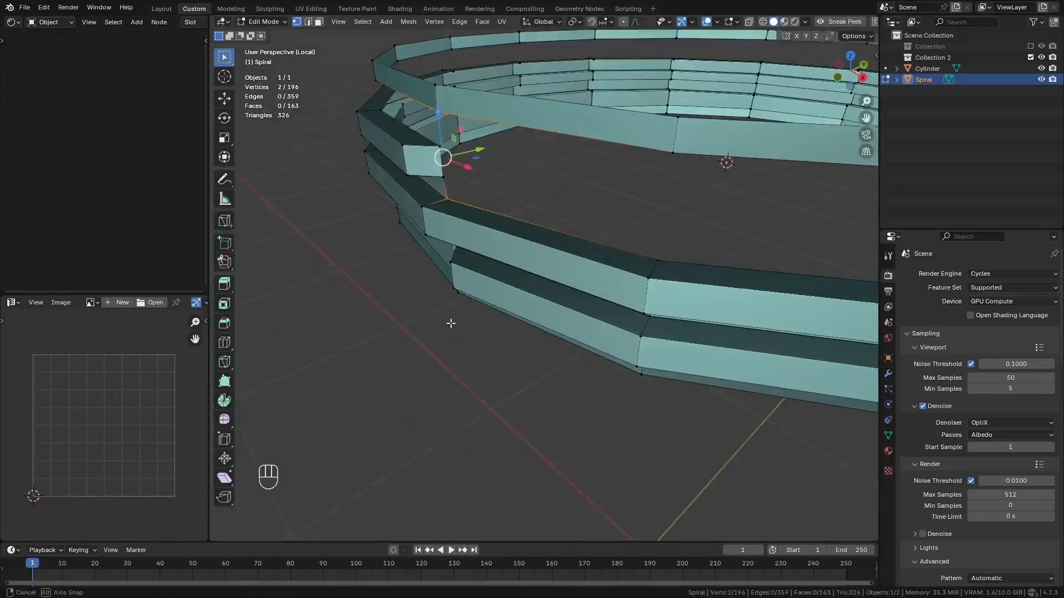
{"action": "middle_click_drag", "start_coordinate": [676, 291], "coordinate": [500, 248], "text": "shift"}
{"action": "left_click", "coordinate": [562, 242], "text": "shift"}
{"action": "key", "text": "f"}
{"action": "scroll", "coordinate": [502, 249], "scroll_direction": "up", "scroll_amount": 4}
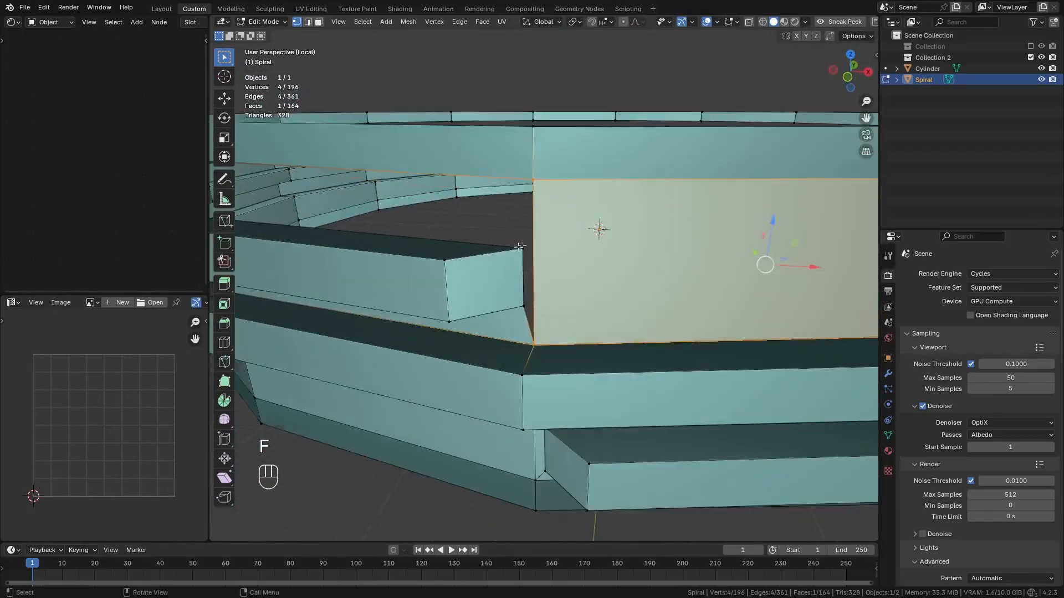
{"action": "left_click", "coordinate": [521, 246]}
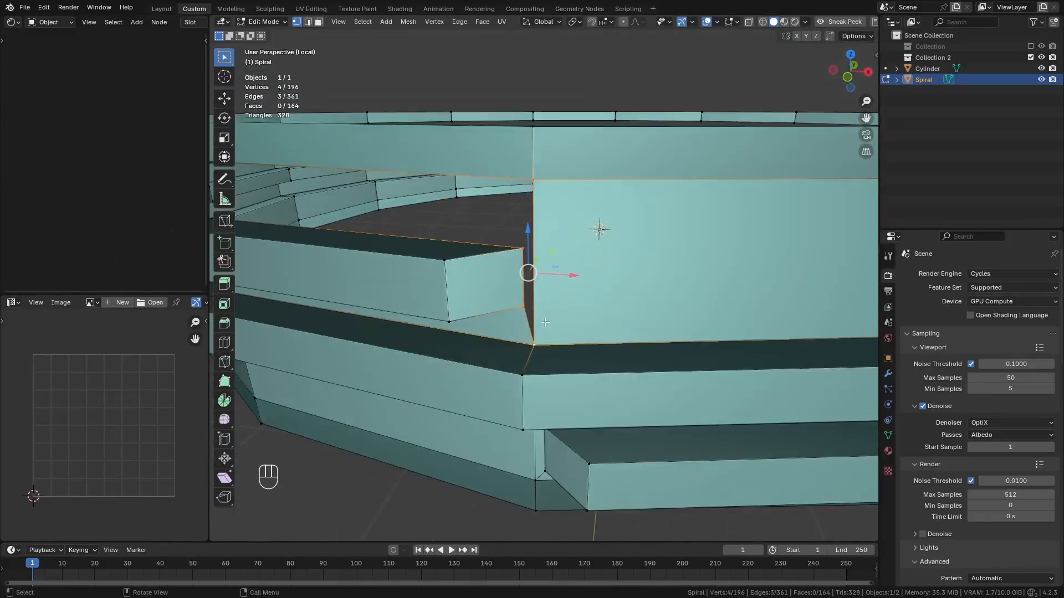
Step: Continue filling faces around the ring between the spiral's upper turn and the top band until the gap is closed
{"action": "scroll", "coordinate": [520, 272], "scroll_direction": "down", "scroll_amount": 3}
{"action": "scroll", "coordinate": [584, 233], "scroll_direction": "down", "scroll_amount": 4}
{"action": "middle_click_drag", "start_coordinate": [665, 236], "coordinate": [435, 233], "text": "shift"}
{"action": "scroll", "coordinate": [434, 233], "scroll_direction": "up", "scroll_amount": 4}
{"action": "left_click_drag", "start_coordinate": [468, 209], "coordinate": [377, 301]}
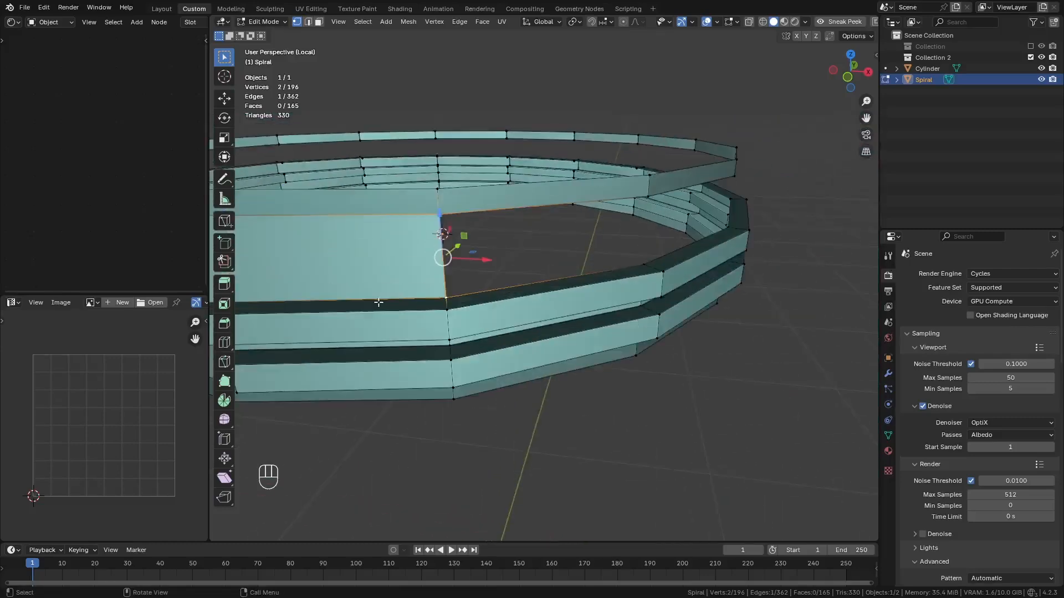
{"action": "scroll", "coordinate": [376, 301], "scroll_direction": "down", "scroll_amount": 4}
{"action": "key", "text": "f"}
{"action": "key", "text": "f"}
{"action": "key", "text": "f"}
{"action": "key", "text": "f"}
{"action": "key", "text": "f"}
{"action": "key", "text": "f"}
{"action": "key", "text": "f"}
{"action": "key", "text": "f"}
{"action": "key", "text": "f"}
{"action": "key", "text": "f"}
{"action": "key", "text": "f"}
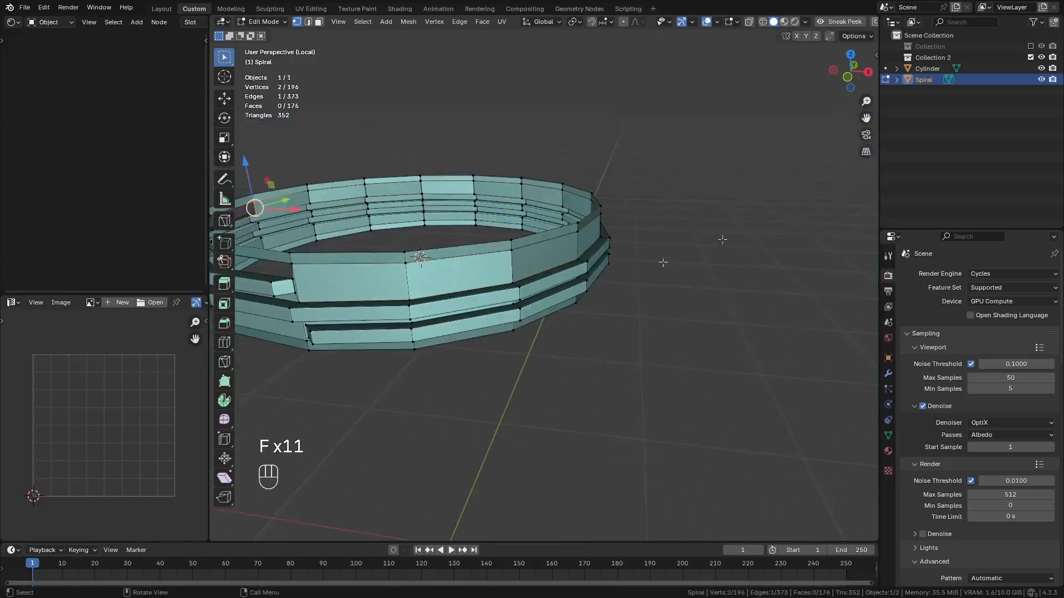
{"action": "middle_click_drag", "start_coordinate": [446, 299], "coordinate": [481, 279]}
{"action": "scroll", "coordinate": [433, 277], "scroll_direction": "up", "scroll_amount": 4}
{"action": "middle_click_drag", "start_coordinate": [416, 277], "coordinate": [435, 297]}
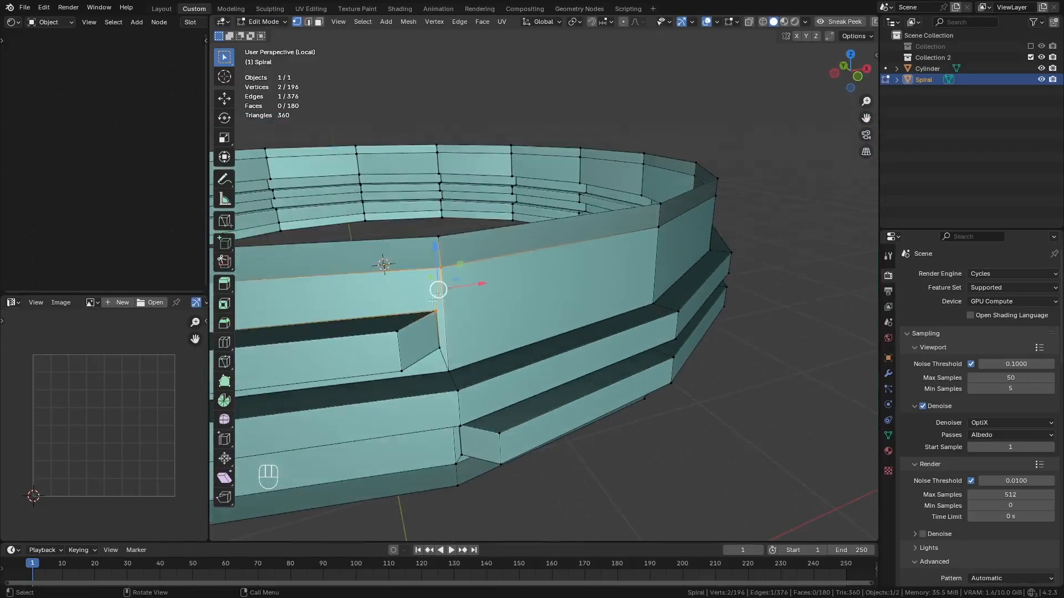
Step: Fine-tune the taper at the spiral's upper end by edge-sliding its outer vertical edge
{"action": "scroll", "coordinate": [499, 322], "scroll_direction": "up", "scroll_amount": 1}
{"action": "key", "text": "g"}
{"action": "key", "text": "g"}
{"action": "left_click", "coordinate": [514, 318]}
Step: Select the whole top ring band and move it down about 0.02 m along Z
{"action": "scroll", "coordinate": [513, 319], "scroll_direction": "down", "scroll_amount": 2}
{"action": "middle_click_drag", "start_coordinate": [513, 319], "coordinate": [449, 230]}
{"action": "left_click", "coordinate": [450, 230], "text": "alt"}
{"action": "left_click", "coordinate": [450, 227], "text": "alt+shift"}
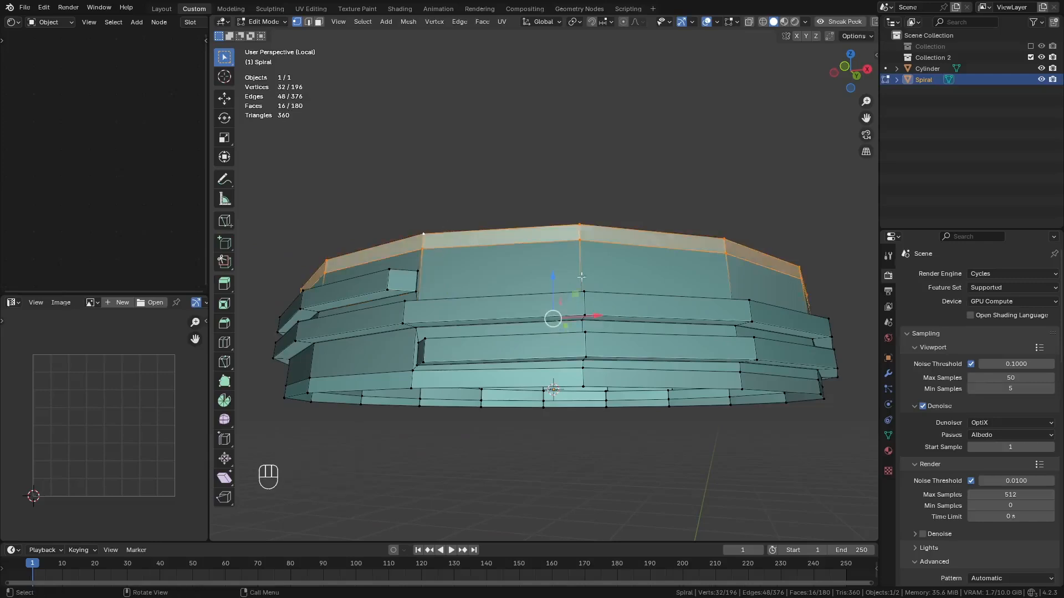
{"action": "key", "text": "g"}
{"action": "key", "text": "z"}
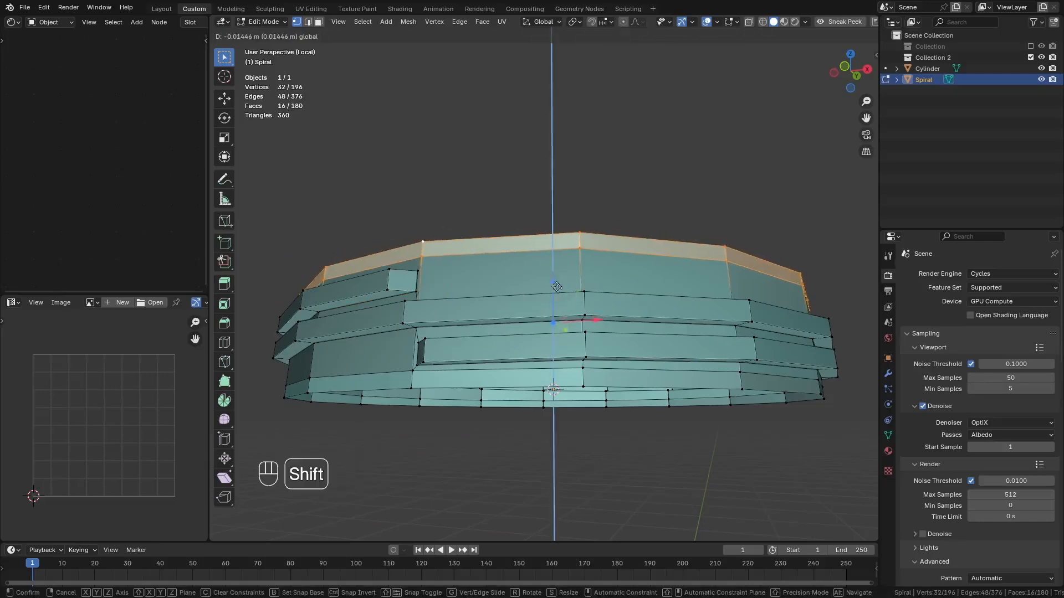
{"action": "left_click", "coordinate": [558, 301]}
{"action": "middle_click_drag", "start_coordinate": [558, 301], "coordinate": [600, 355]}
{"action": "scroll", "coordinate": [621, 219], "scroll_direction": "down", "scroll_amount": 2}
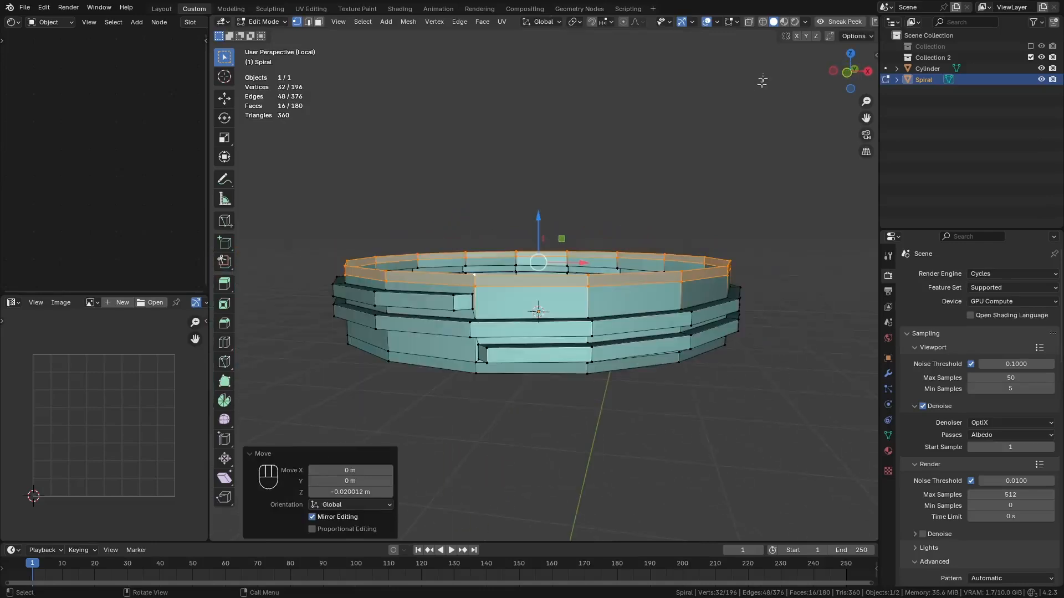
Step: Turn on the face orientation overlay and recalculate the normals of the whole spiral mesh to face outside
{"action": "left_click", "coordinate": [718, 22]}
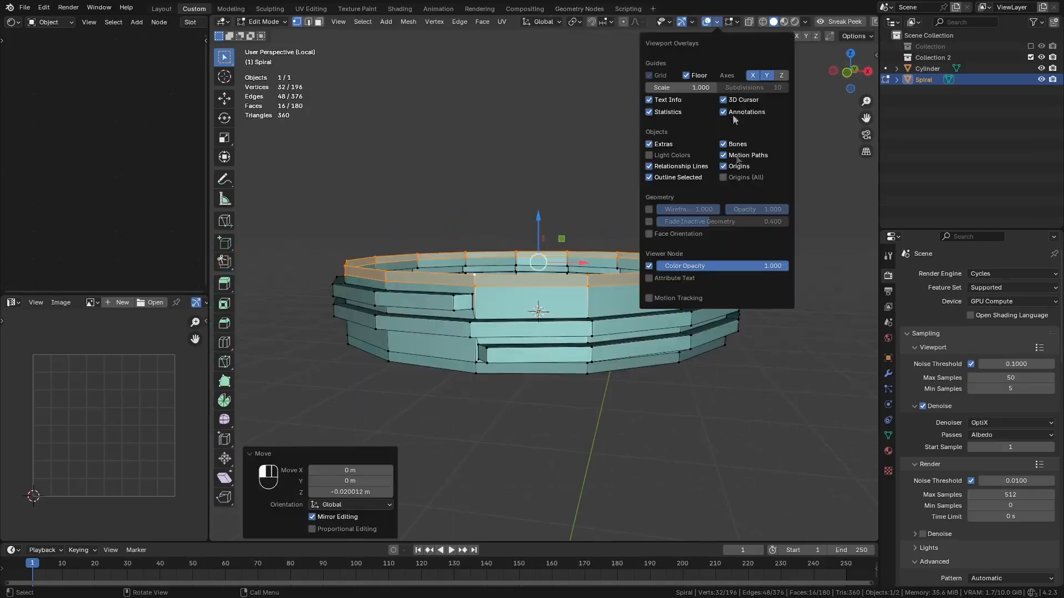
{"action": "left_click", "coordinate": [660, 235]}
{"action": "middle_click_drag", "start_coordinate": [481, 289], "coordinate": [546, 300]}
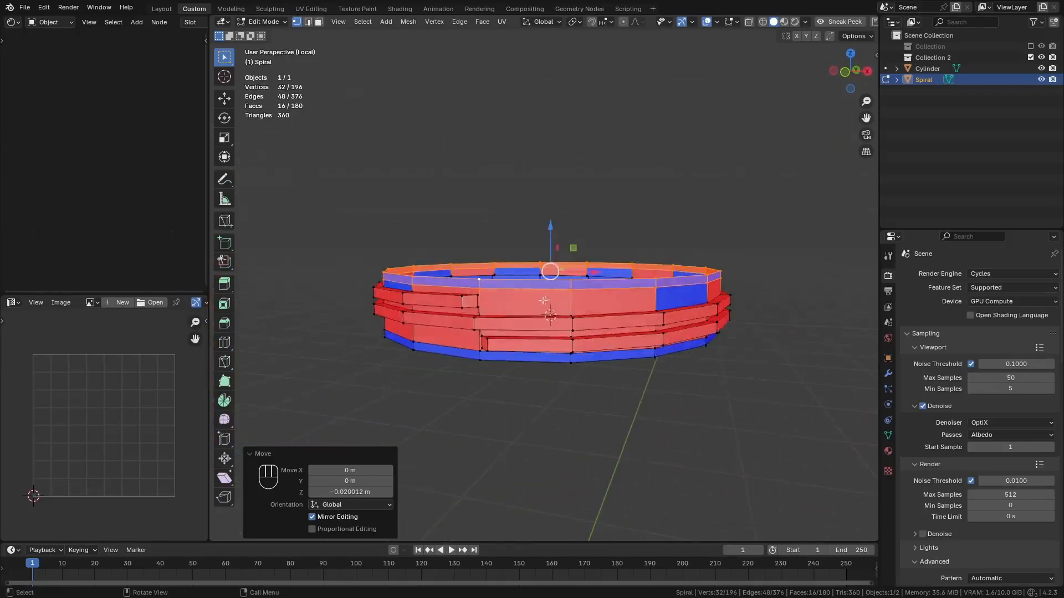
{"action": "key", "text": "a"}
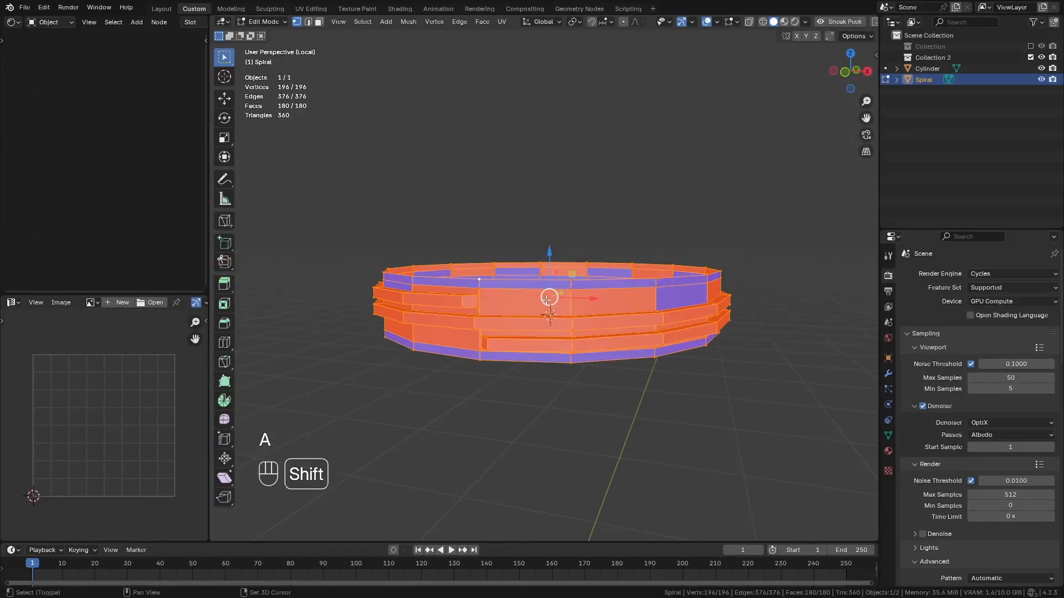
{"action": "key", "text": "shift+n"}
{"action": "middle_click_drag", "start_coordinate": [590, 295], "coordinate": [619, 321]}
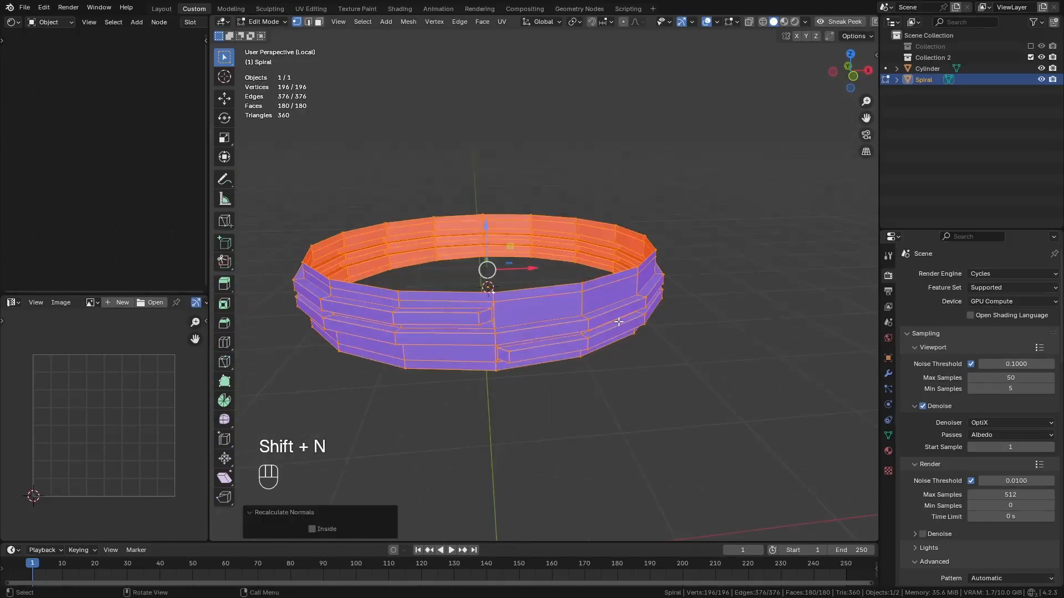
Step: Turn off the face orientation overlay and exit local view to bring back the cylinder
{"action": "left_click", "coordinate": [718, 22]}
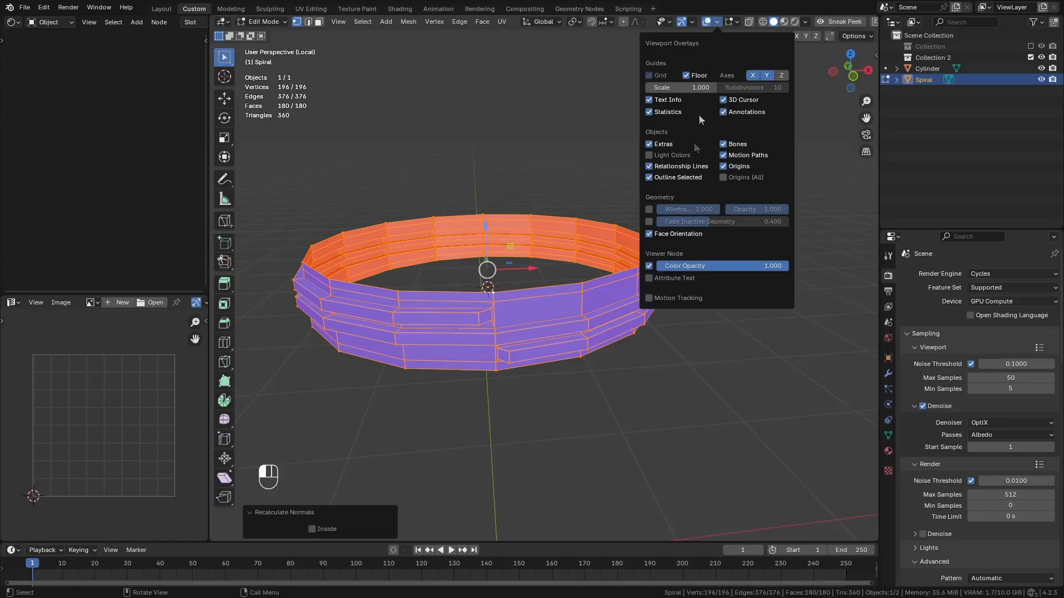
{"action": "left_click", "coordinate": [648, 235]}
{"action": "key", "text": "KP_Divide"}
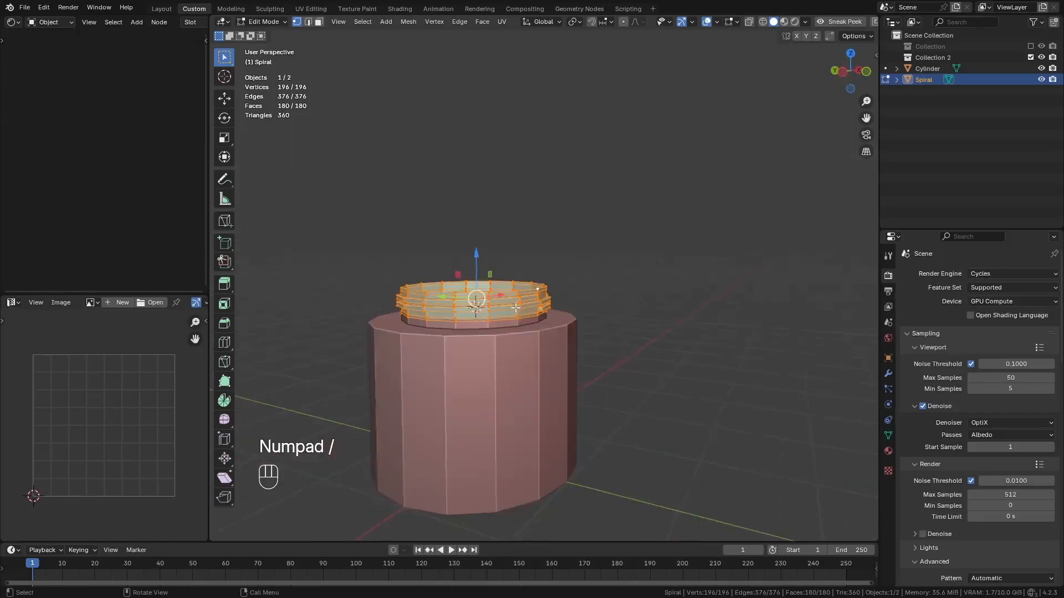
{"action": "scroll", "coordinate": [515, 307], "scroll_direction": "up", "scroll_amount": 2}
{"action": "mouse_move", "coordinate": [515, 308]}
{"action": "middle_mouse_down"}
{"action": "mouse_move", "coordinate": [427, 309]}
{"action": "mouse_move", "coordinate": [532, 302]}
{"action": "middle_mouse_up"}
Step: Select the cylinder and the spiral in Object Mode, join them into one object, and return to Edit Mode
{"action": "key", "text": "Tab"}
{"action": "middle_click_drag", "start_coordinate": [532, 302], "coordinate": [509, 340]}
{"action": "left_click_drag", "start_coordinate": [508, 340], "coordinate": [524, 271]}
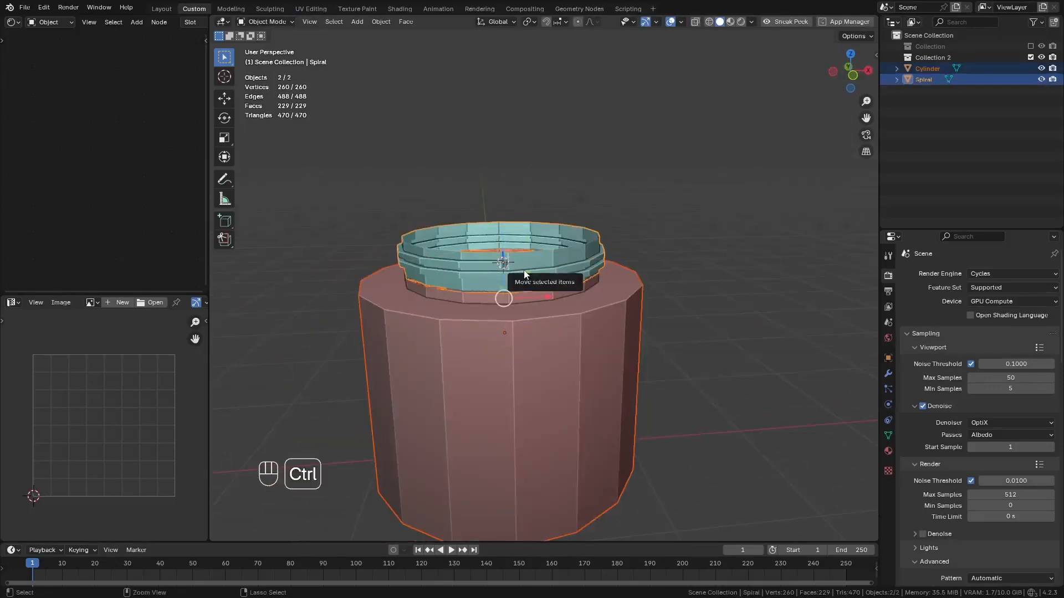
{"action": "key", "text": "ctrl+j"}
{"action": "key", "text": "Tab"}
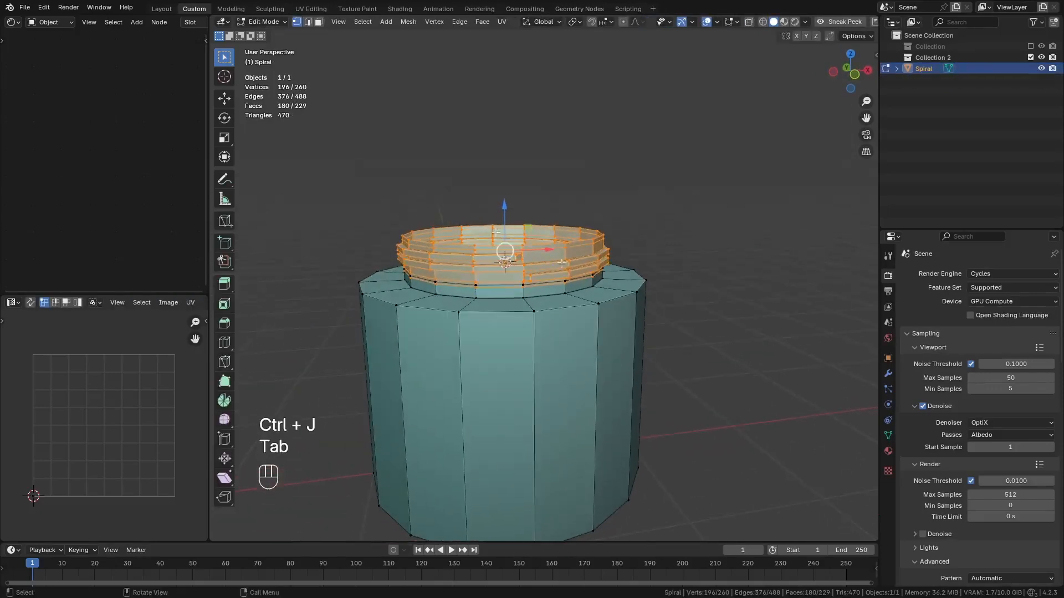
Step: Raise the selected thread ring slightly along Z above the container's neck
{"action": "left_click_drag", "start_coordinate": [504, 206], "coordinate": [505, 195]}
{"action": "mouse_move", "coordinate": [492, 295]}
{"action": "middle_mouse_down"}
{"action": "mouse_move", "coordinate": [486, 276]}
{"action": "mouse_move", "coordinate": [469, 320]}
{"action": "mouse_move", "coordinate": [475, 302]}
{"action": "middle_mouse_up"}
{"action": "scroll", "coordinate": [480, 276], "scroll_direction": "up", "scroll_amount": 3}
Step: Select the upper outer edge loop of the container's neck and delete its vertices
{"action": "left_click", "coordinate": [643, 295], "text": "alt"}
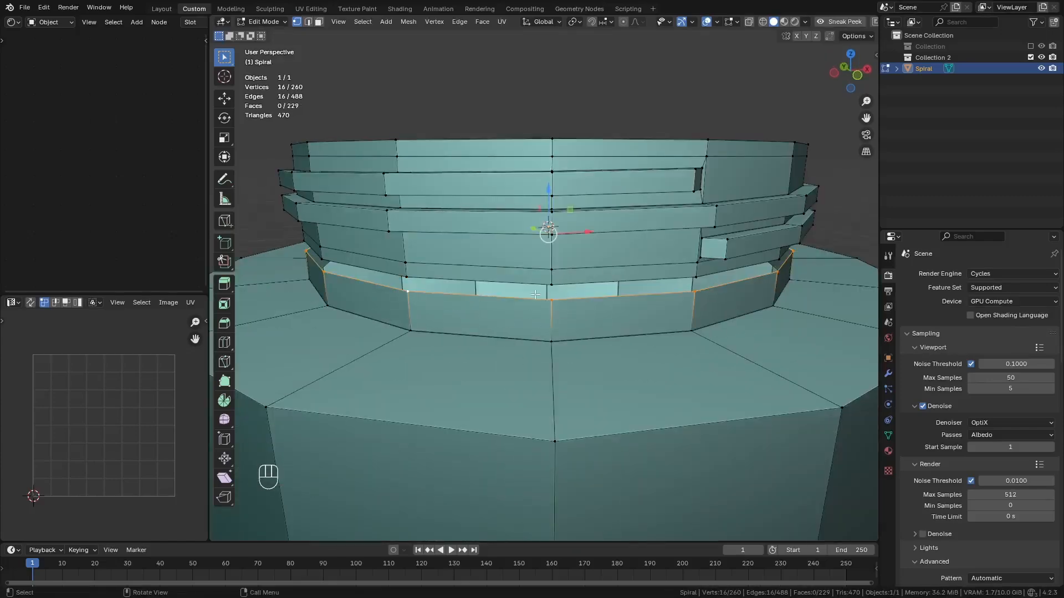
{"action": "key", "text": "x"}
{"action": "left_click", "coordinate": [484, 271]}
{"action": "middle_click", "coordinate": [480, 290], "text": "alt"}
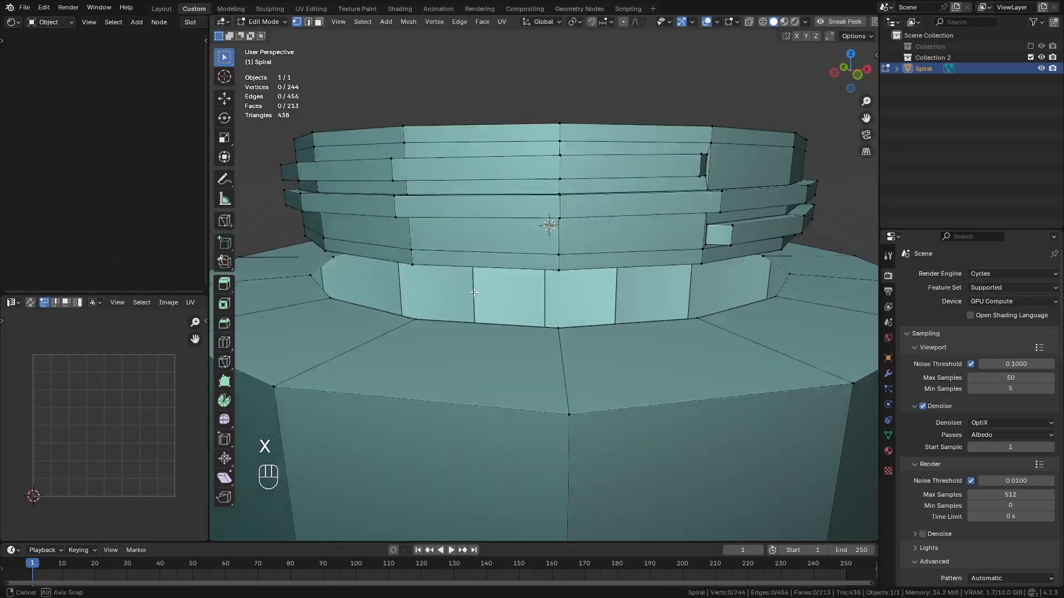
Step: Select the neck's open upper edge loop and the thread ring's lower edge loop and connect them with Bridge Edge Loops
{"action": "key", "text": "2"}
{"action": "mouse_move", "coordinate": [483, 311]}
{"action": "middle_mouse_down"}
{"action": "mouse_move", "coordinate": [525, 327]}
{"action": "mouse_move", "coordinate": [495, 304]}
{"action": "mouse_move", "coordinate": [488, 316]}
{"action": "middle_mouse_up"}
{"action": "left_click", "coordinate": [525, 327], "text": "alt"}
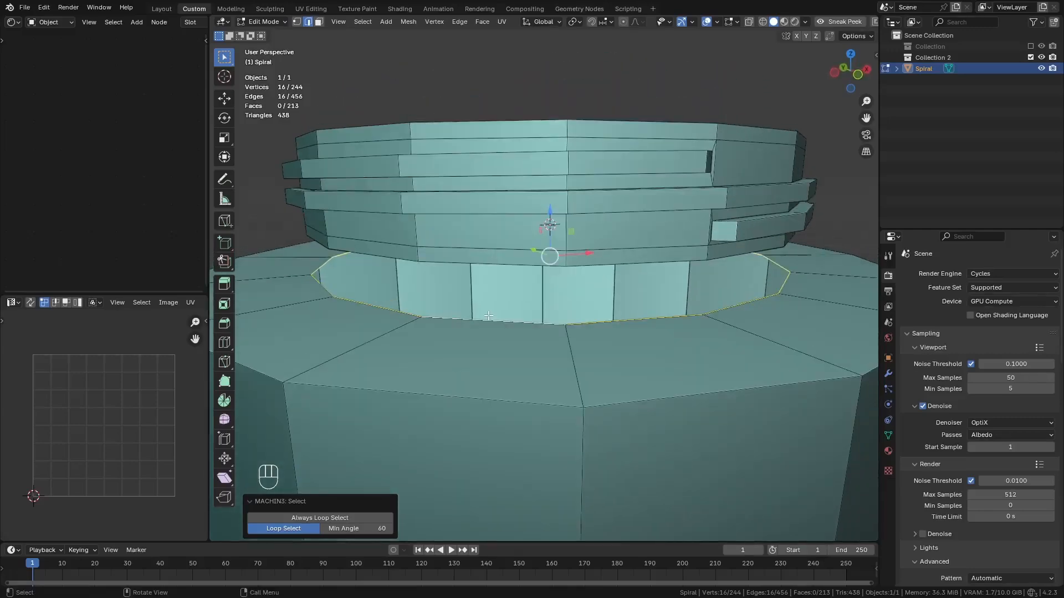
{"action": "left_click", "coordinate": [448, 259], "text": "alt+shift"}
{"action": "middle_click_drag", "start_coordinate": [448, 258], "coordinate": [440, 282]}
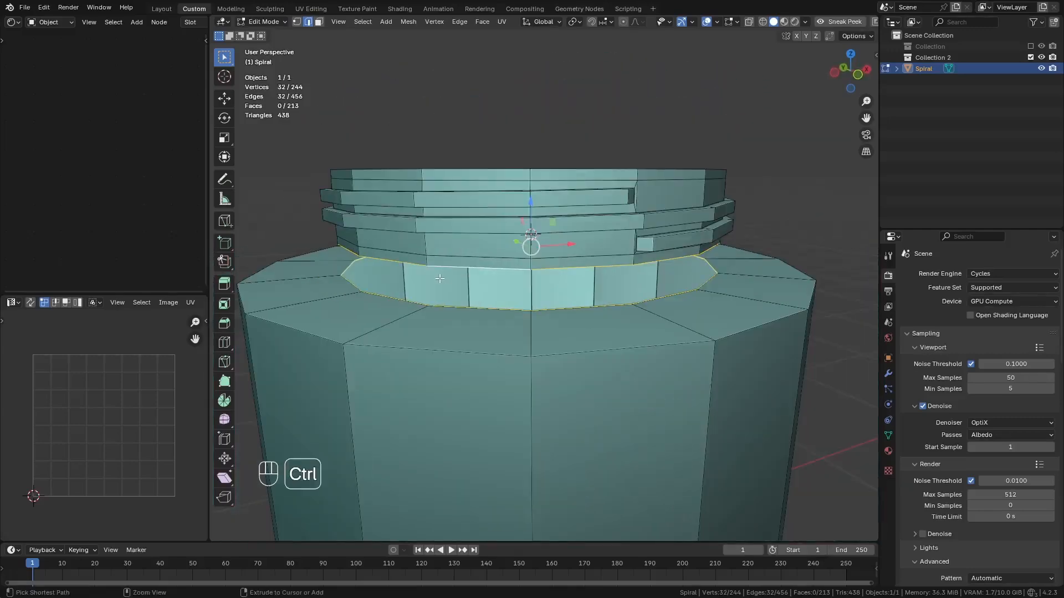
{"action": "key", "text": "ctrl+e"}
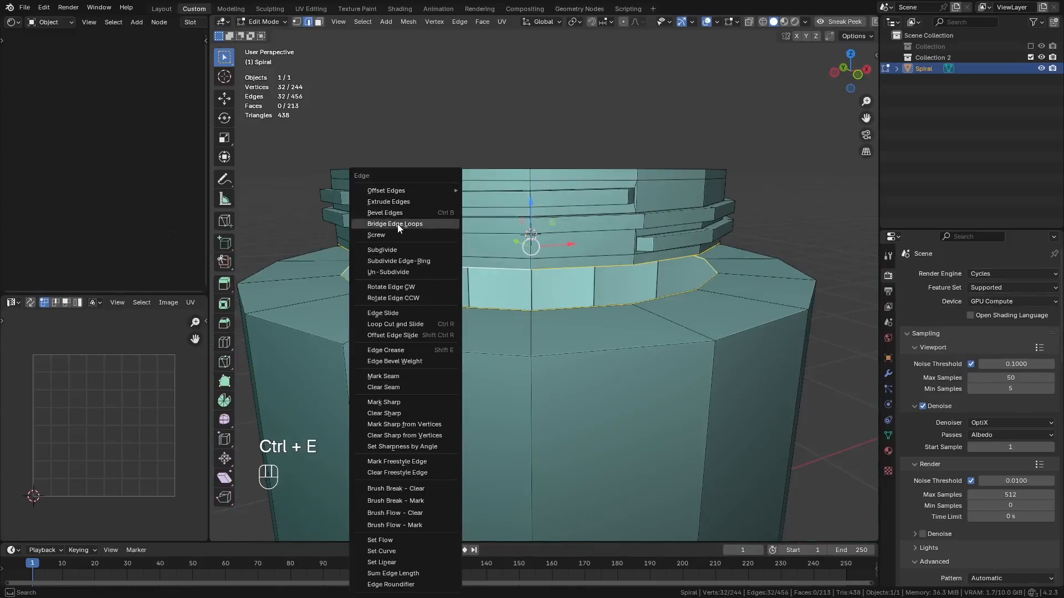
{"action": "left_click", "coordinate": [419, 224]}
{"action": "middle_click_drag", "start_coordinate": [471, 288], "coordinate": [478, 291]}
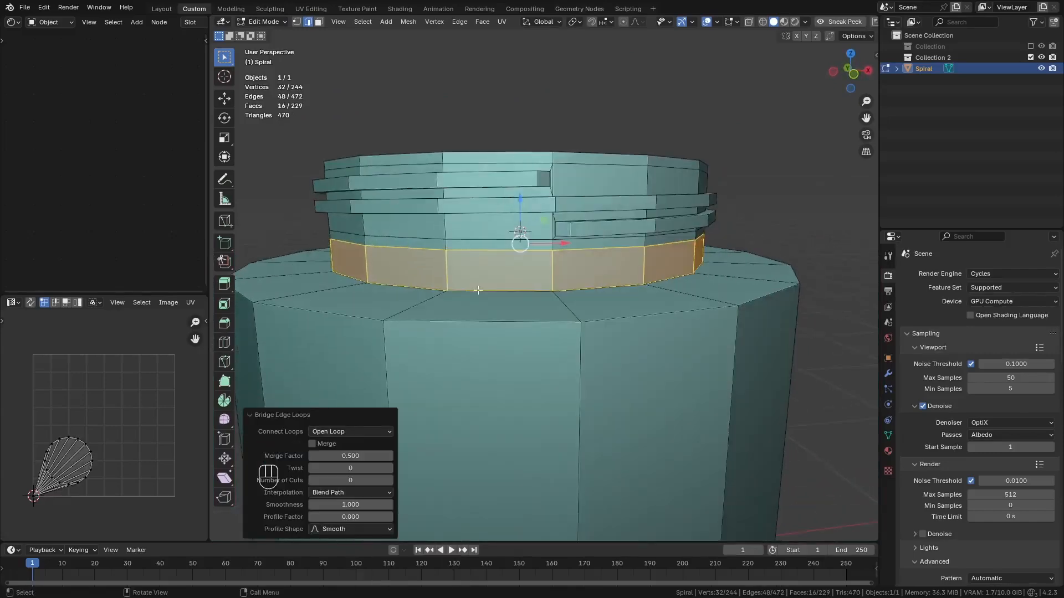
Step: Scale the bridged neck band very slightly with Z locked in front wireframe view, and return to Object Mode
{"action": "key", "text": "KP_1"}
{"action": "scroll", "coordinate": [371, 234], "scroll_direction": "up", "scroll_amount": 7}
{"action": "key", "text": "z"}
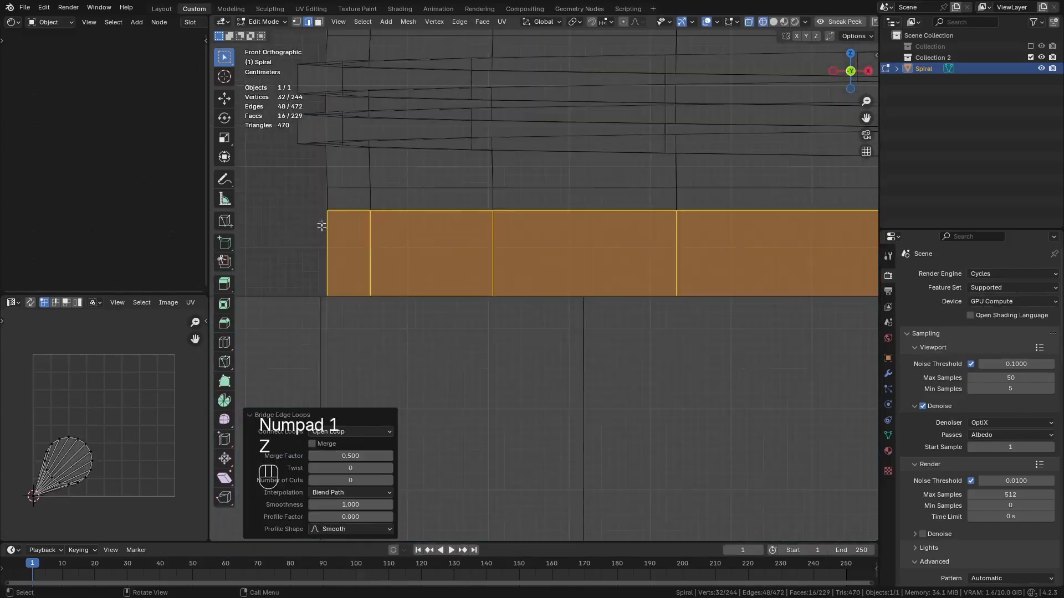
{"action": "scroll", "coordinate": [322, 224], "scroll_direction": "up", "scroll_amount": 4}
{"action": "key", "text": "s"}
{"action": "key", "text": "shift+z"}
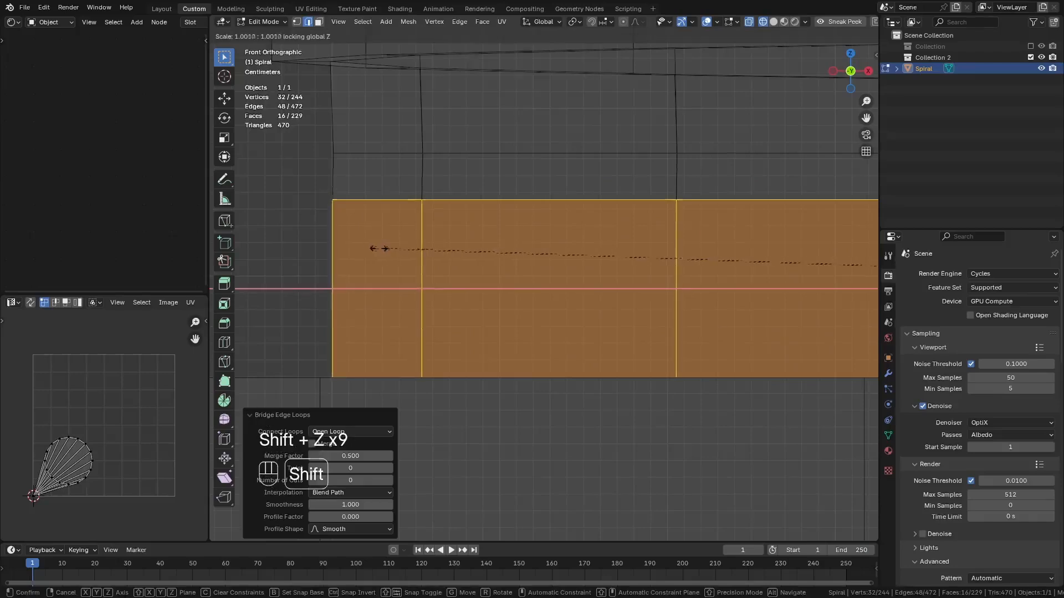
{"action": "middle_click_drag", "start_coordinate": [453, 244], "coordinate": [476, 249]}
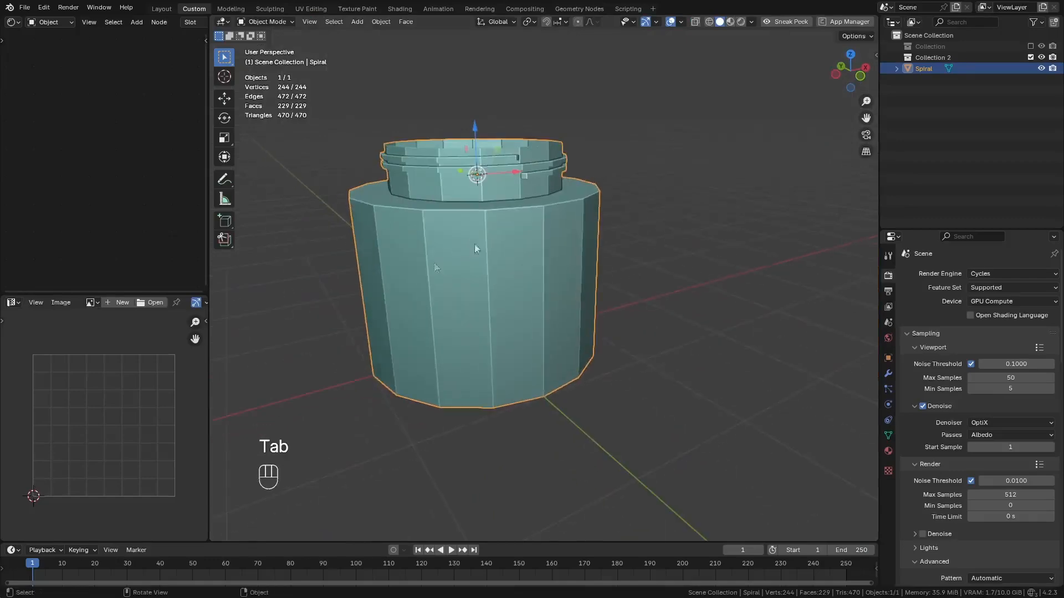
Step: In Edit Mode, select the container's bottom face and inset it by about 0.92 m to a small central face
{"action": "middle_click_drag", "start_coordinate": [504, 307], "coordinate": [528, 195]}
{"action": "key", "text": "Tab"}
{"action": "key", "text": "3"}
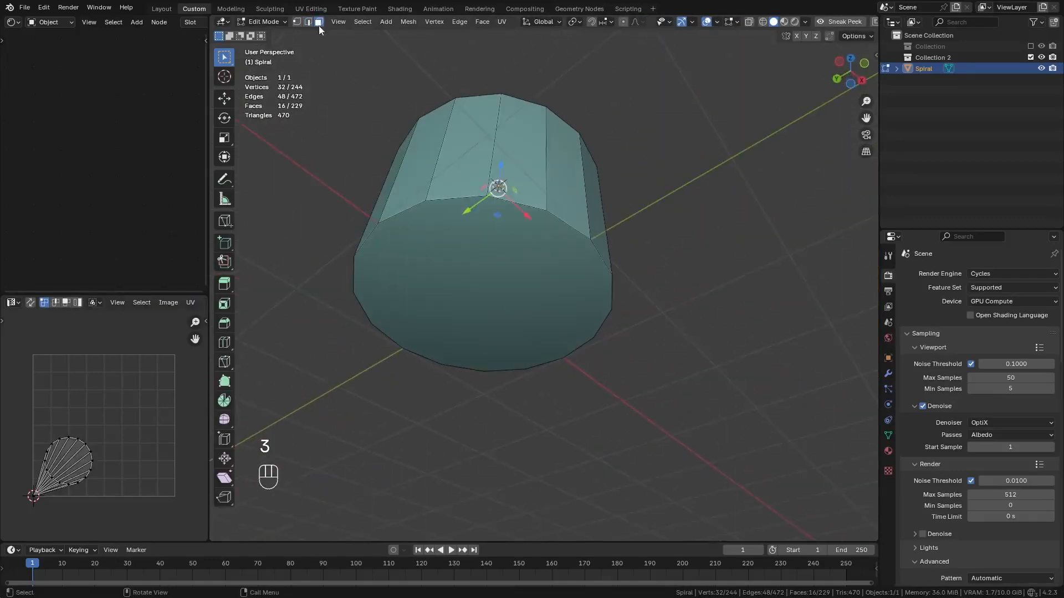
{"action": "middle_click_drag", "start_coordinate": [501, 264], "coordinate": [514, 220]}
{"action": "left_click", "coordinate": [515, 222]}
{"action": "key", "text": "i"}
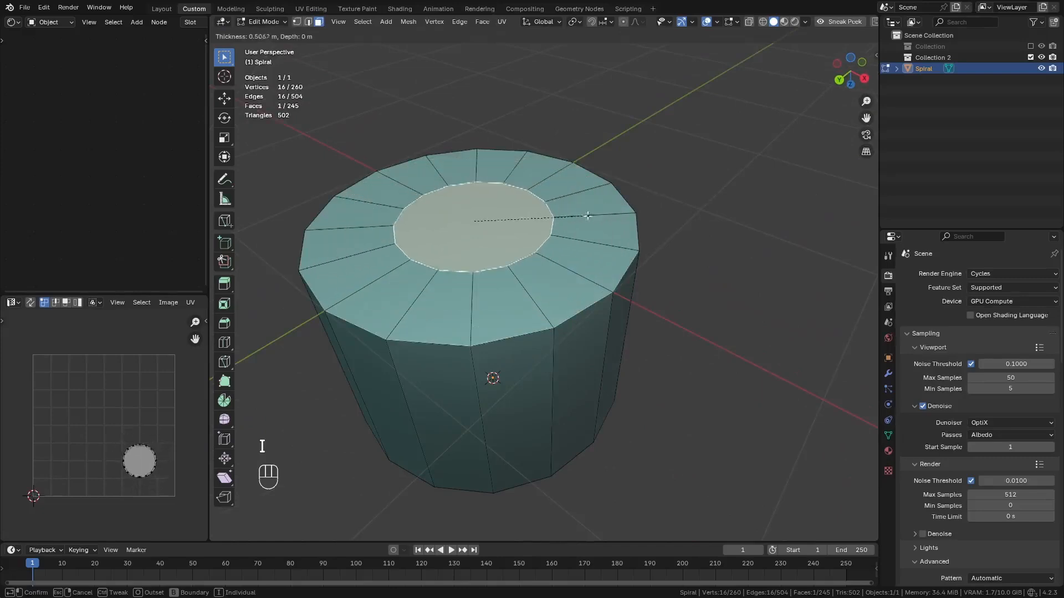
{"action": "left_click", "coordinate": [538, 218]}
Step: Add seven concentric loop cuts between the container's bottom rim and the small central face
{"action": "middle_click_drag", "start_coordinate": [537, 218], "coordinate": [542, 230]}
{"action": "key", "text": "ctrl+r"}
{"action": "scroll", "coordinate": [542, 230], "scroll_direction": "up", "scroll_amount": 5}
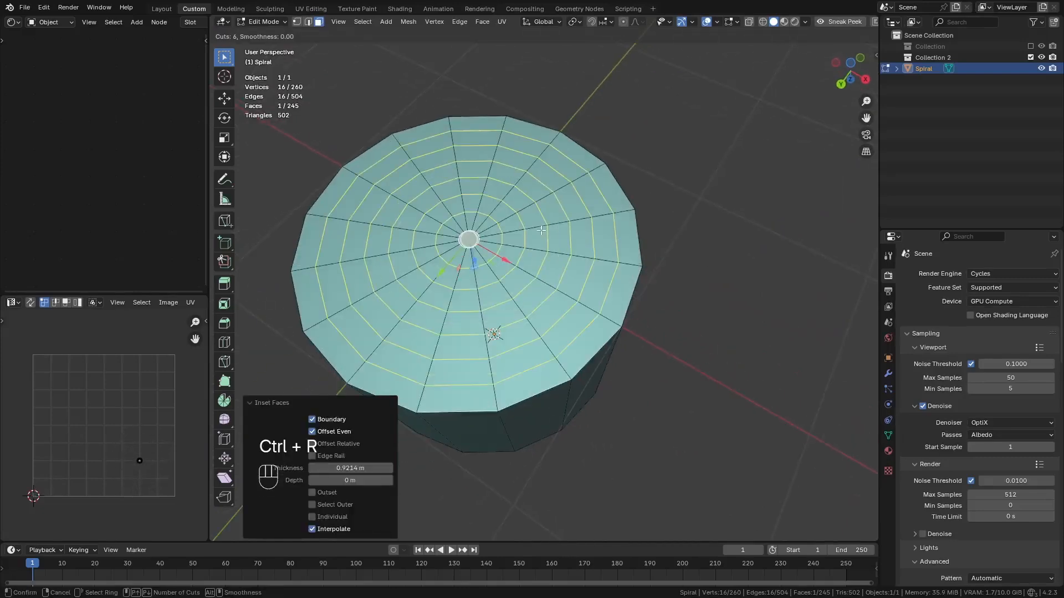
{"action": "left_click", "coordinate": [541, 230]}
{"action": "right_click", "coordinate": [550, 224]}
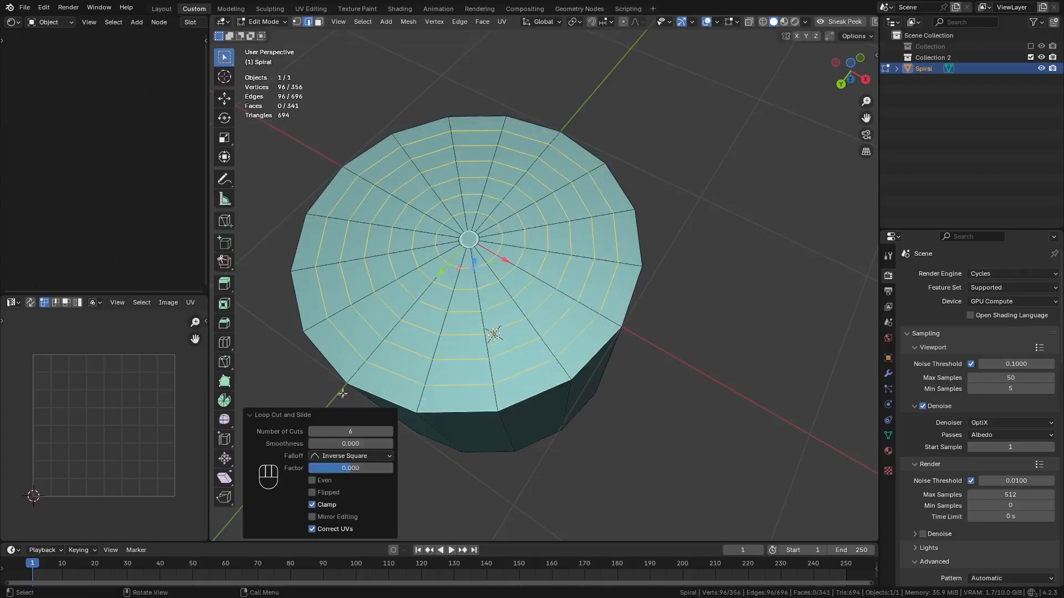
{"action": "left_click", "coordinate": [389, 432]}
{"action": "left_click", "coordinate": [389, 432]}
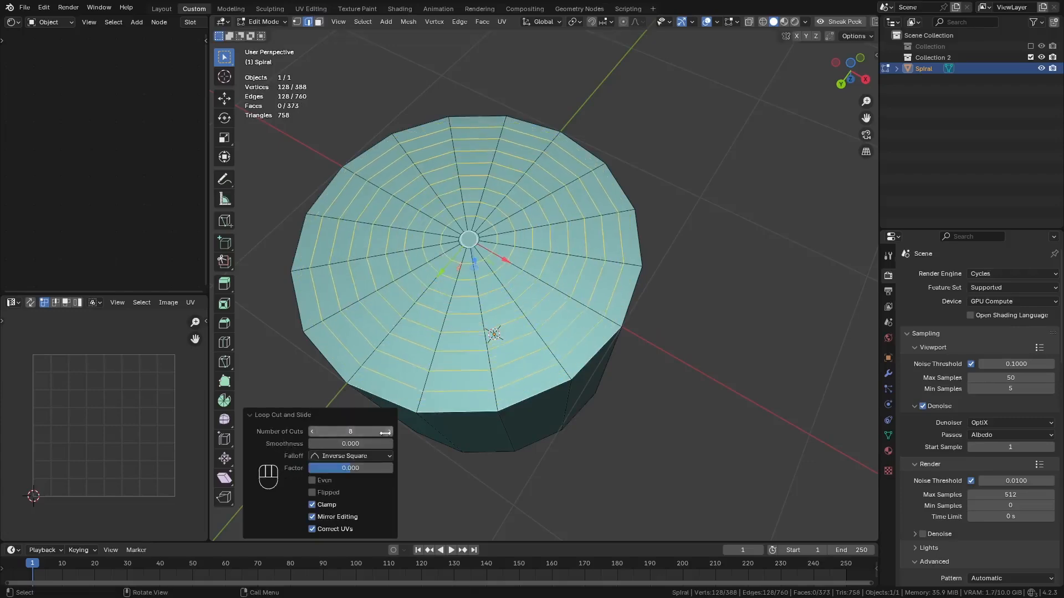
{"action": "left_click", "coordinate": [314, 434]}
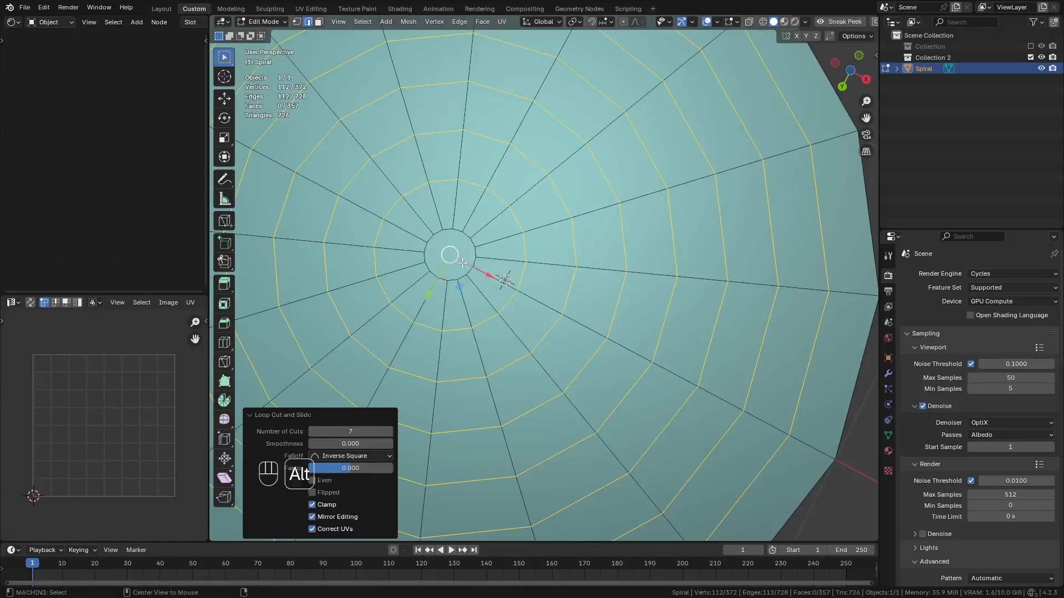
Step: Select the edge loop around the base's small central face and enable proportional editing with Smooth falloff
{"action": "left_click", "coordinate": [453, 259], "text": "alt"}
{"action": "scroll", "coordinate": [576, 203], "scroll_direction": "down", "scroll_amount": 6}
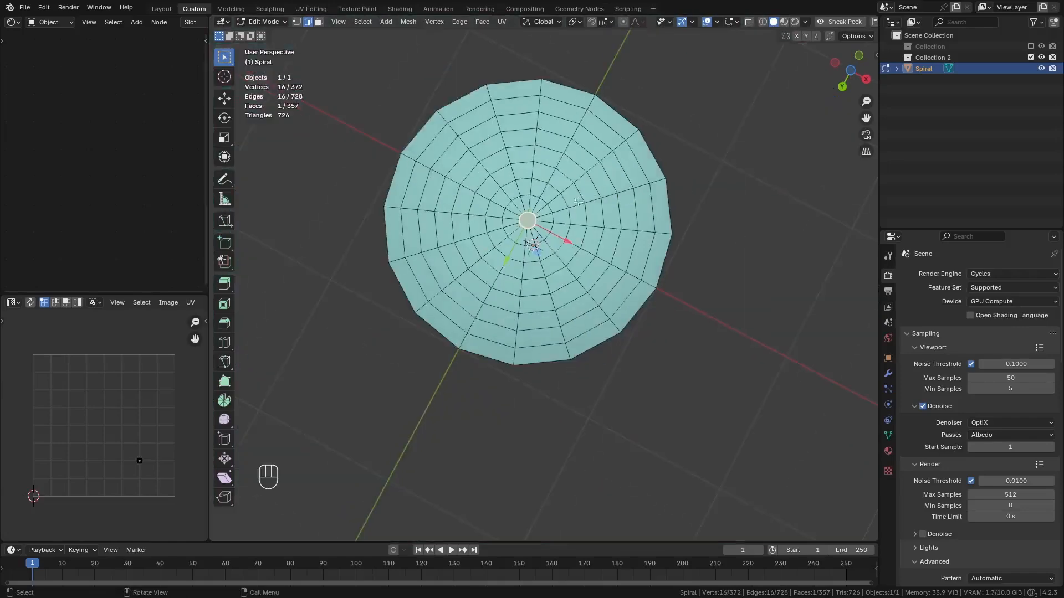
{"action": "middle_click_drag", "start_coordinate": [655, 163], "coordinate": [652, 130]}
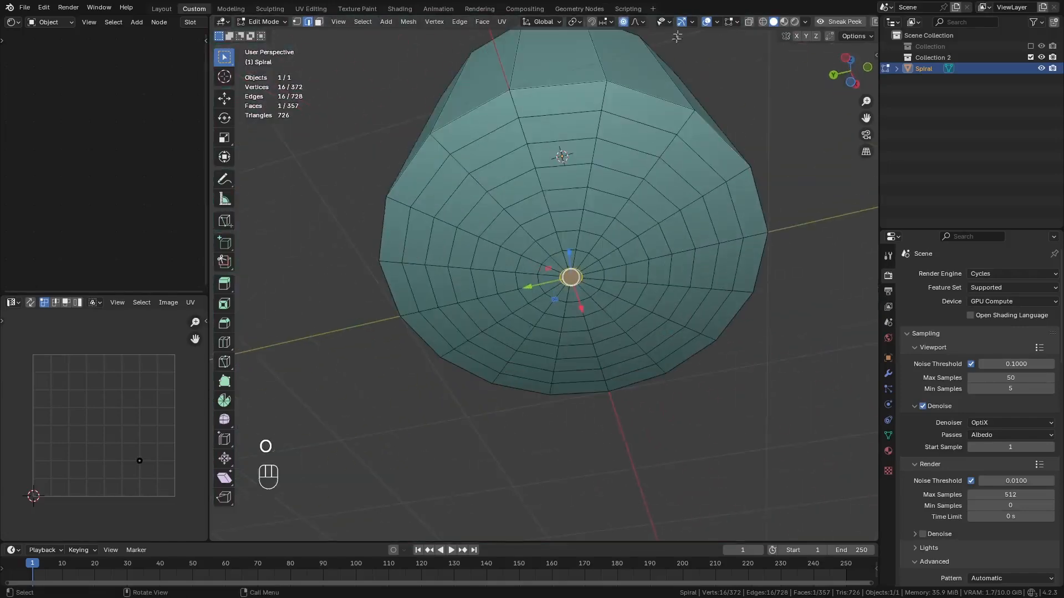
{"action": "left_click", "coordinate": [634, 22]}
{"action": "left_click", "coordinate": [633, 23]}
{"action": "scroll", "coordinate": [577, 276], "scroll_direction": "up", "scroll_amount": 1}
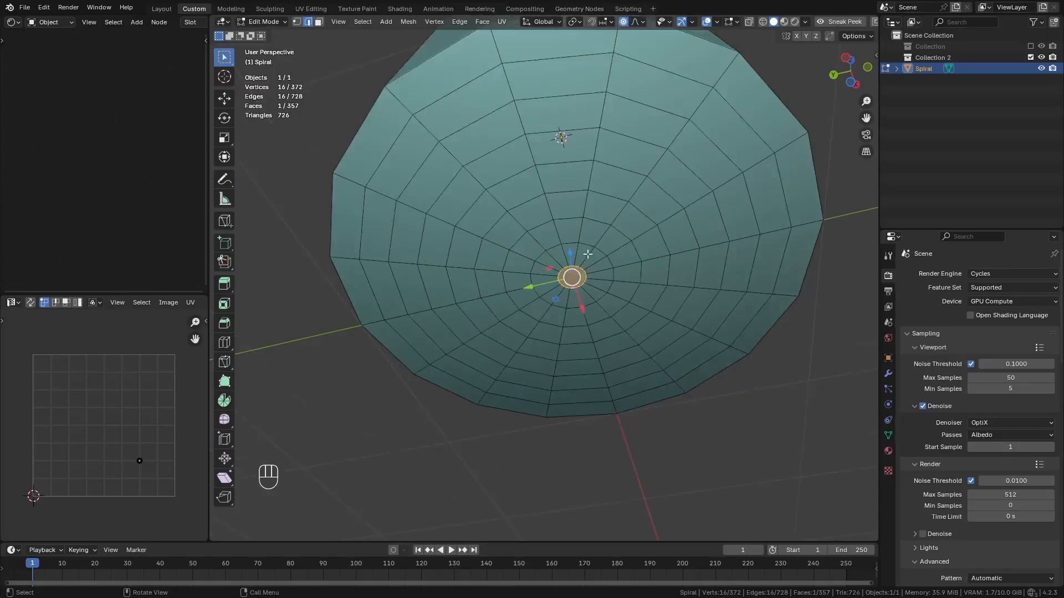
Step: Move the base's centre up along Z by about 0.076 m with a proportional size of 1.000
{"action": "key", "text": "KP_1"}
{"action": "key", "text": "z"}
{"action": "left_click", "coordinate": [510, 254]}
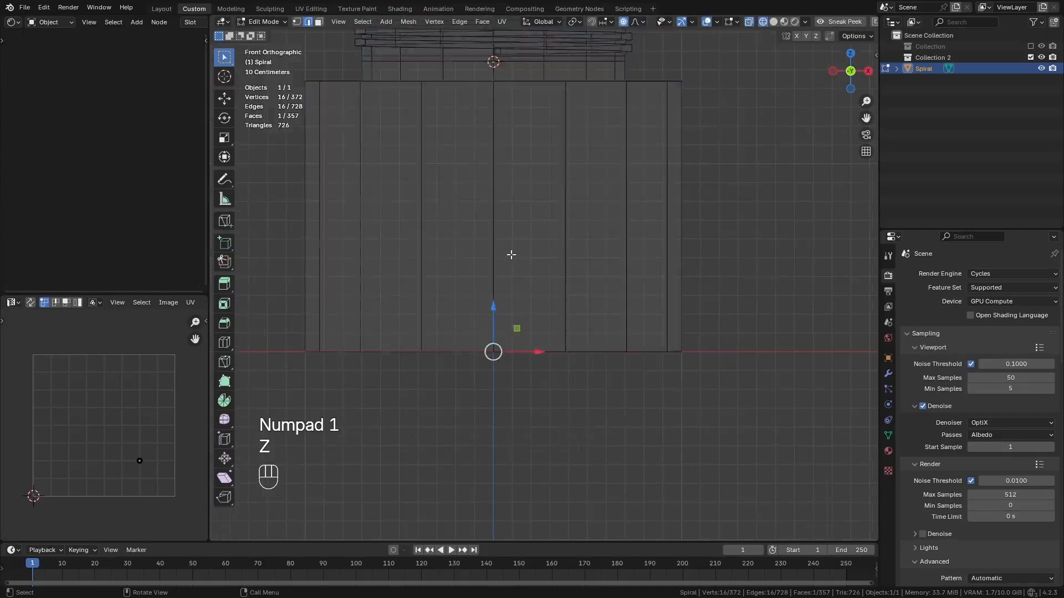
{"action": "key", "text": "g"}
{"action": "middle_click", "coordinate": [532, 274]}
{"action": "left_click", "coordinate": [530, 270], "text": "shift"}
{"action": "key", "text": "z"}
{"action": "left_click", "coordinate": [579, 288]}
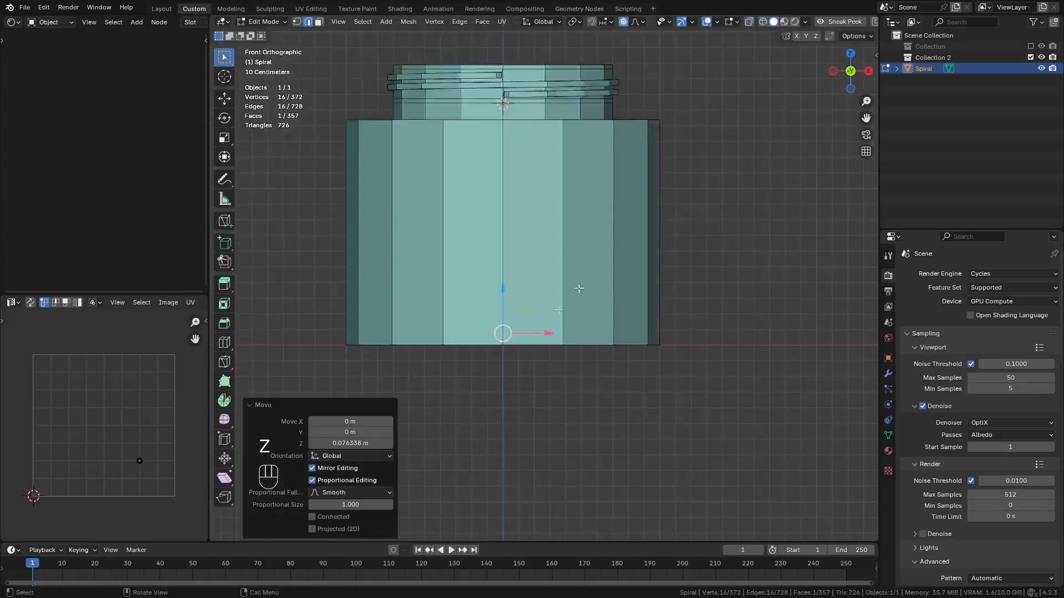
Step: Cancel a further vertical move of the base's centre and turn off proportional editing
{"action": "middle_click_drag", "start_coordinate": [579, 289], "coordinate": [482, 197]}
{"action": "key", "text": "g"}
{"action": "key", "text": "z"}
{"action": "right_click", "coordinate": [535, 229]}
{"action": "key", "text": "o"}
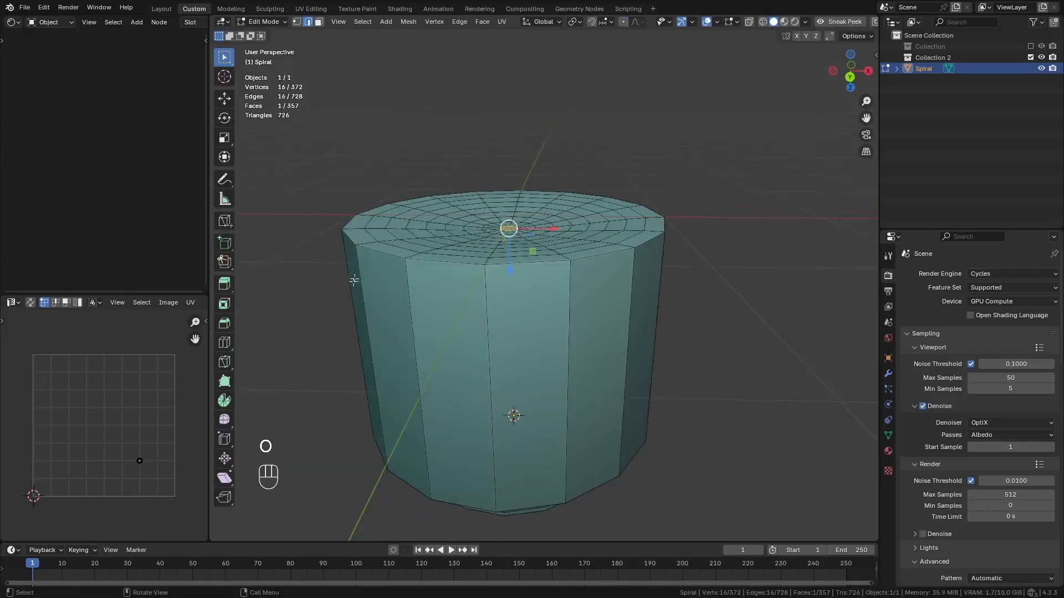
Step: Select the first edge loop inside the base's rim and set the transform pivot point to Active Element
{"action": "key", "text": "3"}
{"action": "scroll", "coordinate": [377, 253], "scroll_direction": "up", "scroll_amount": 5}
{"action": "key", "text": "2"}
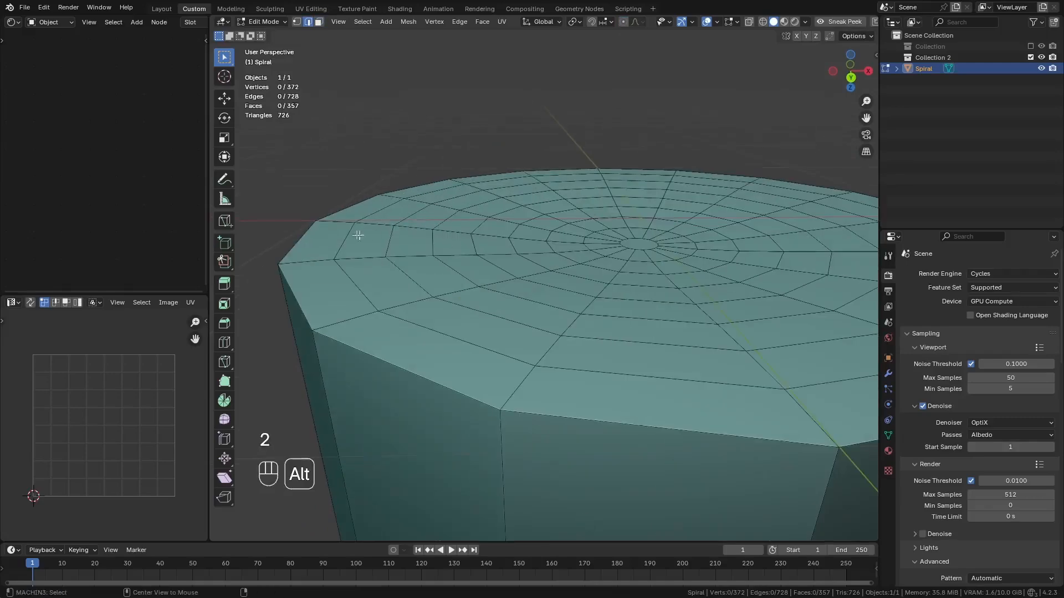
{"action": "left_click", "coordinate": [349, 236], "text": "alt"}
{"action": "middle_click_drag", "start_coordinate": [462, 239], "coordinate": [475, 219]}
{"action": "middle_click_drag", "start_coordinate": [494, 280], "coordinate": [497, 300]}
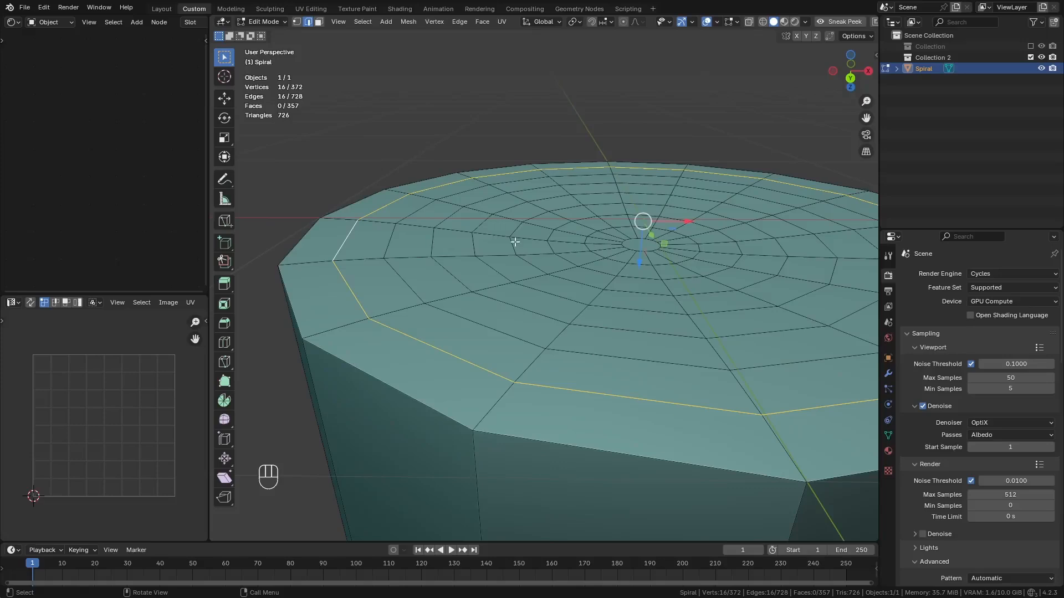
{"action": "key", "text": "period"}
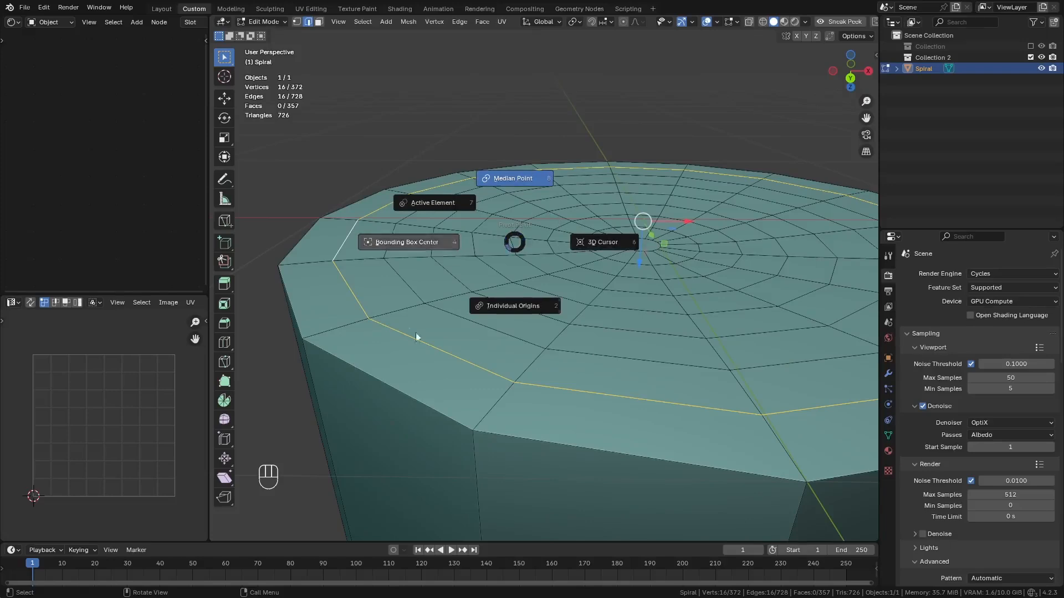
{"action": "left_click", "coordinate": [438, 204]}
Step: Select the base's outer rim loop together with the adjacent inner loop, and switch to vertex selection
{"action": "left_click", "coordinate": [303, 238], "text": "alt"}
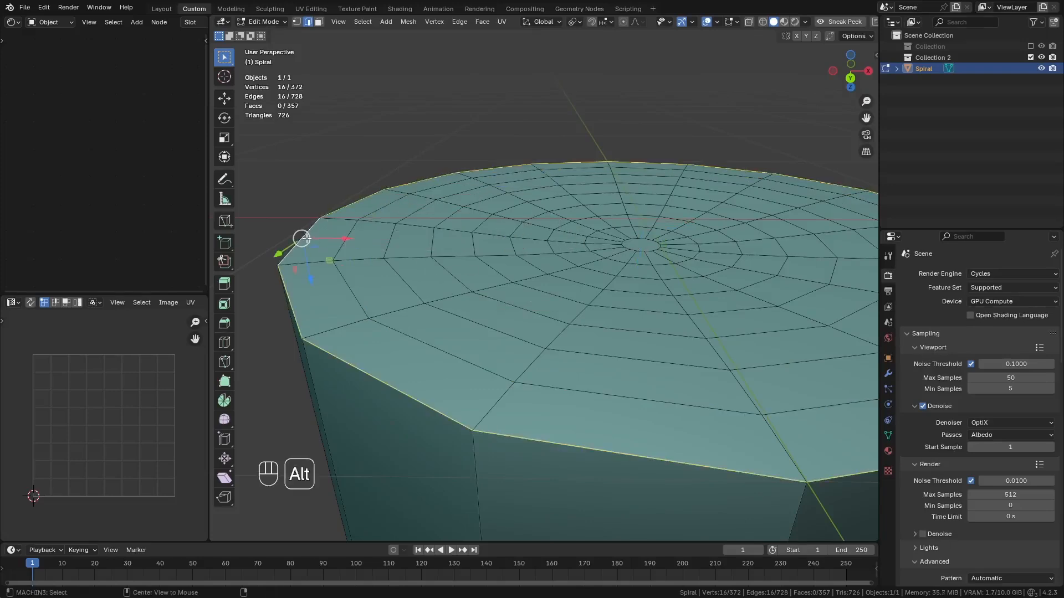
{"action": "left_click", "coordinate": [346, 288], "text": "alt+shift"}
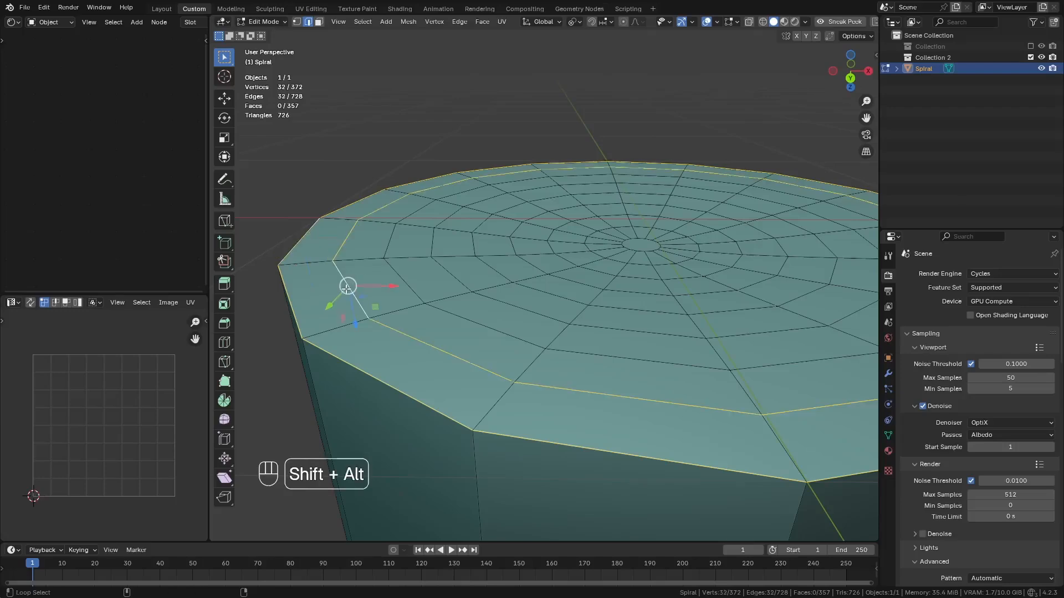
{"action": "key", "text": "1"}
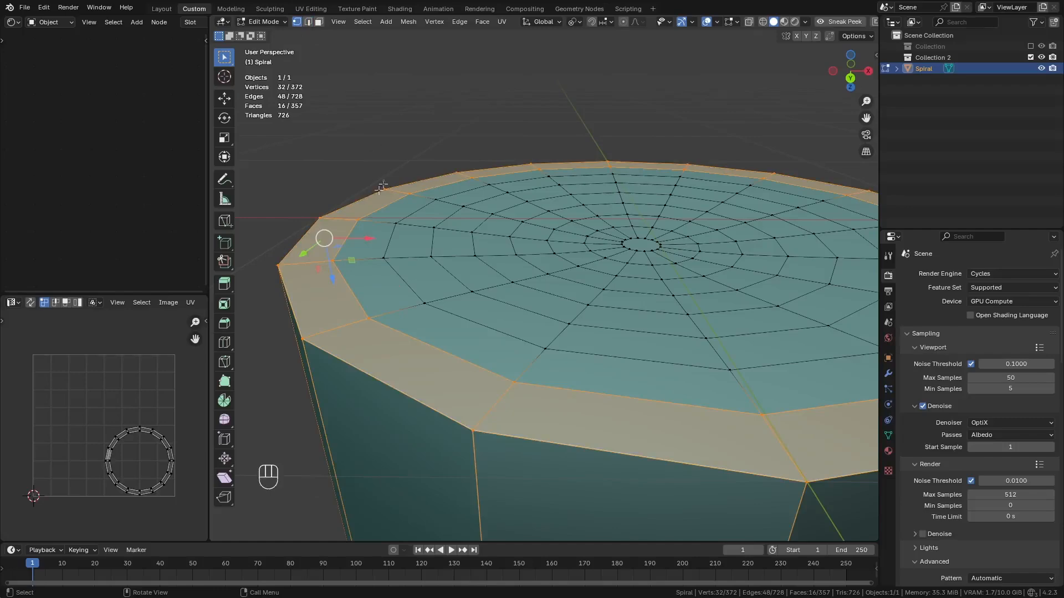
Step: Make an outer rim corner vertex the active element while keeping both edge loops selected
{"action": "scroll", "coordinate": [381, 205], "scroll_direction": "down", "scroll_amount": 3}
{"action": "middle_click_drag", "start_coordinate": [398, 226], "coordinate": [414, 210]}
{"action": "scroll", "coordinate": [399, 238], "scroll_direction": "up", "scroll_amount": 1}
{"action": "middle_click_drag", "start_coordinate": [393, 254], "coordinate": [384, 278]}
{"action": "middle_click_drag", "start_coordinate": [384, 277], "coordinate": [416, 295], "text": "shift"}
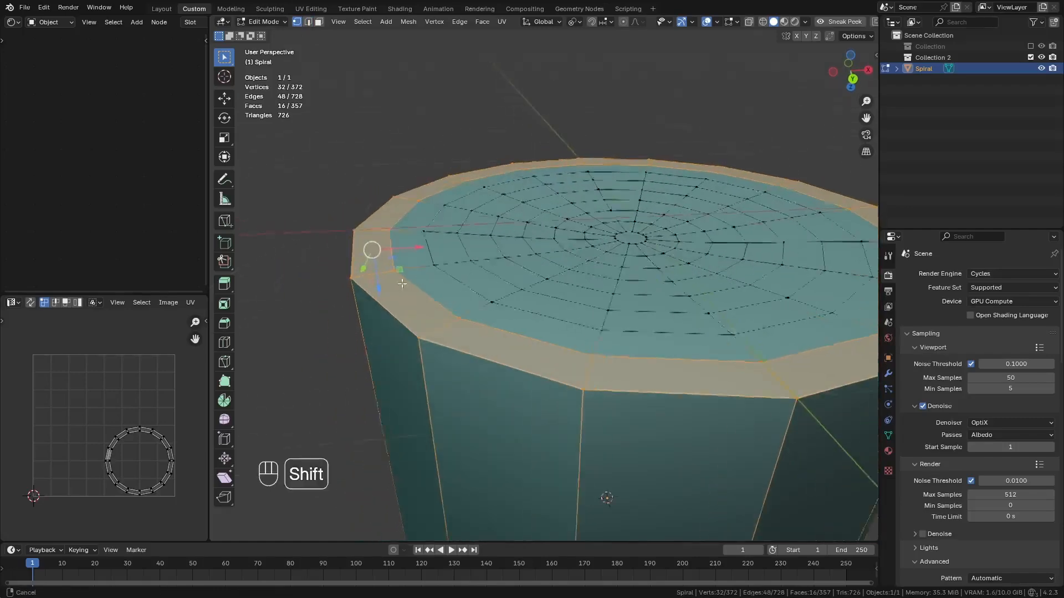
{"action": "scroll", "coordinate": [306, 309], "scroll_direction": "up", "scroll_amount": 2}
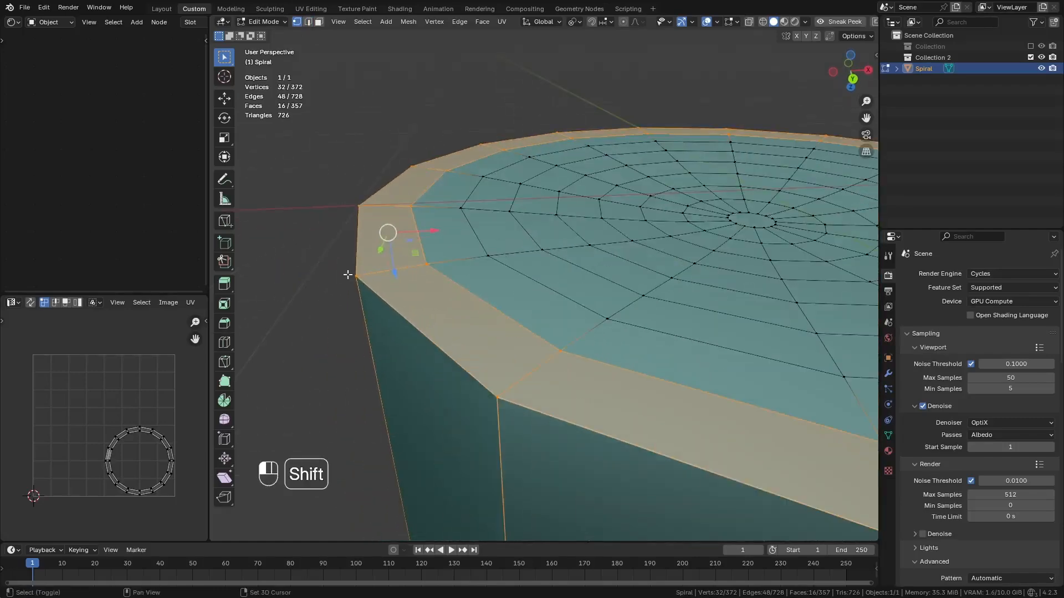
{"action": "left_click", "coordinate": [347, 275], "text": "shift"}
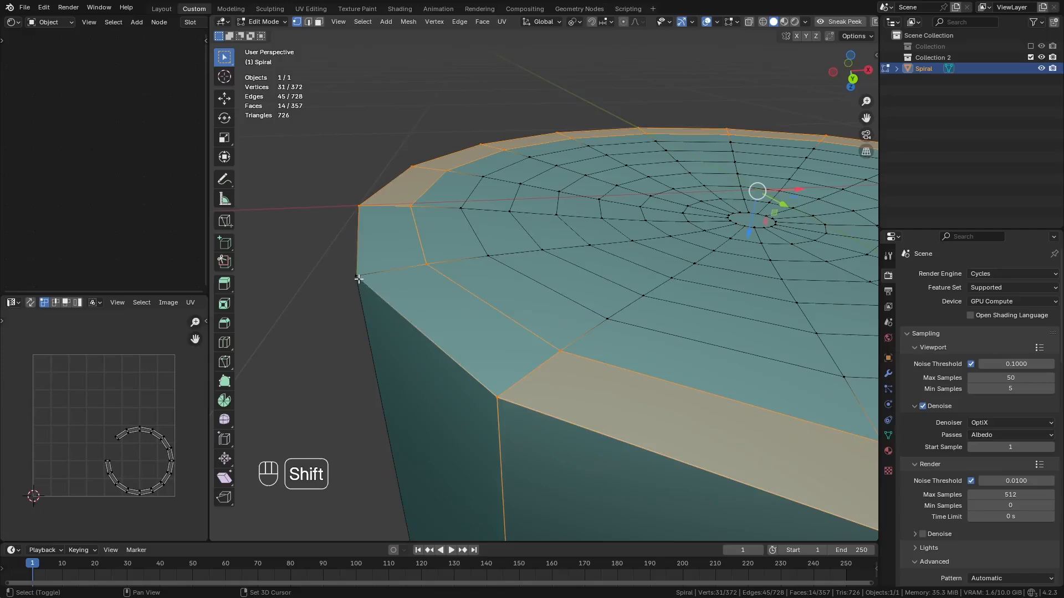
{"action": "left_click", "coordinate": [358, 277], "text": "shift"}
Step: Flatten the two selected base loops to the active rim vertex's height by scaling them to 0 along Z
{"action": "middle_click_drag", "start_coordinate": [396, 281], "coordinate": [429, 299]}
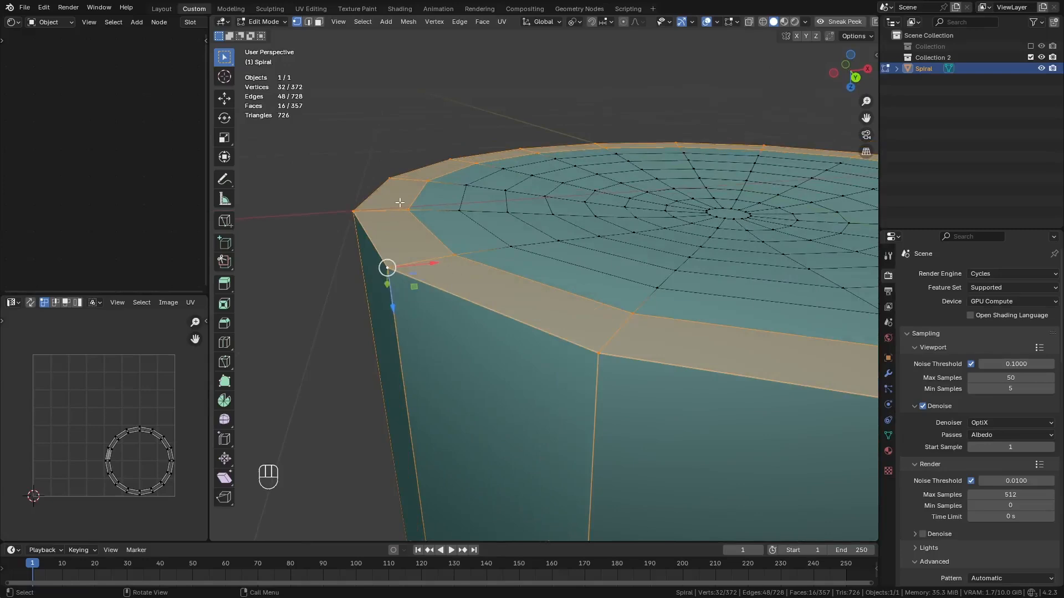
{"action": "key", "text": "s"}
{"action": "key", "text": "z"}
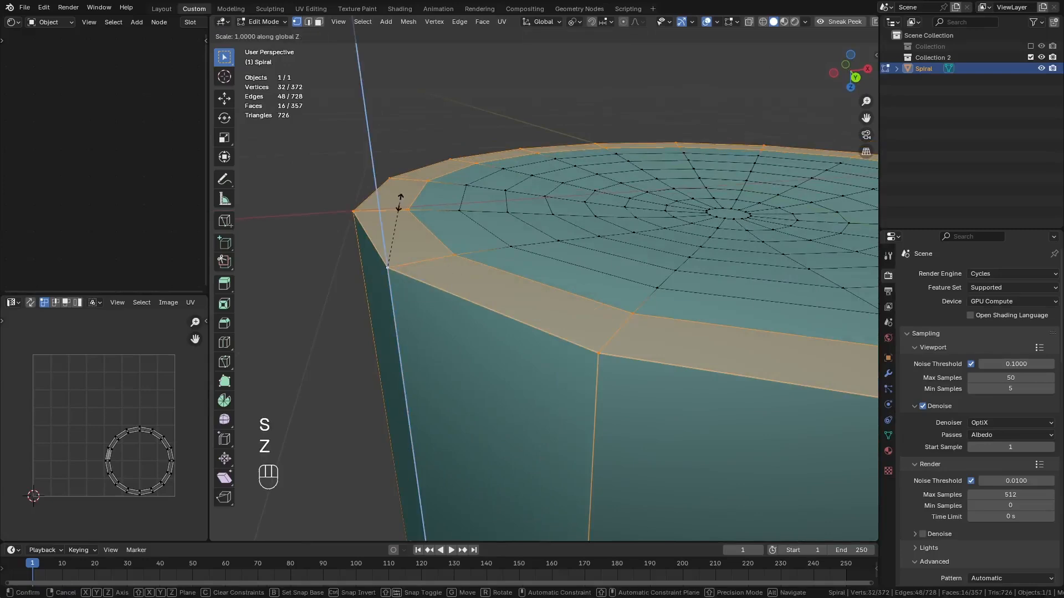
{"action": "key", "text": "KP_0"}
{"action": "key", "text": "KP_Enter"}
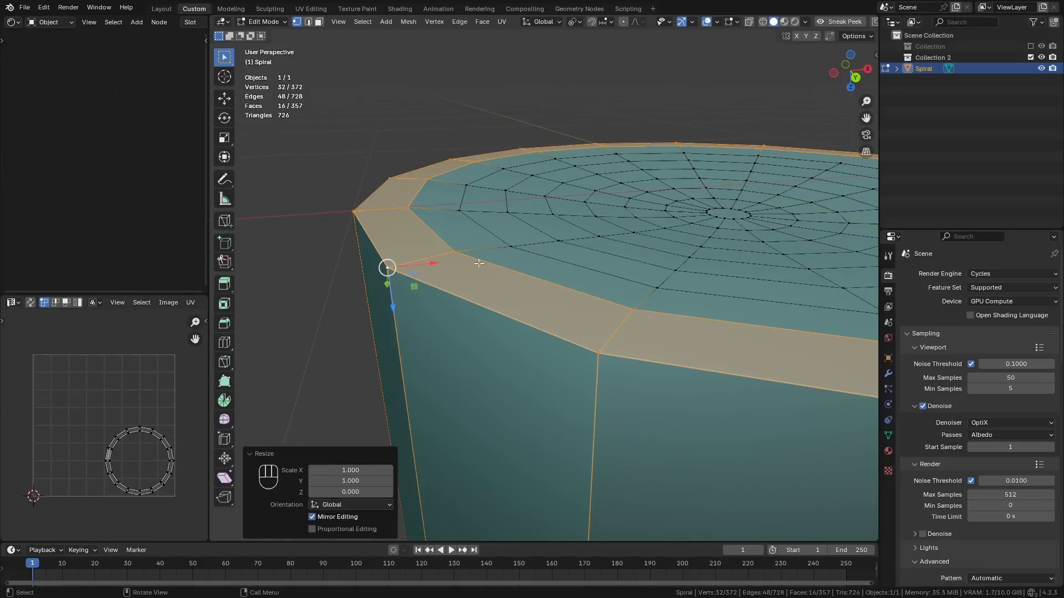
Step: Set the transform pivot point back to Median Point
{"action": "key", "text": "period"}
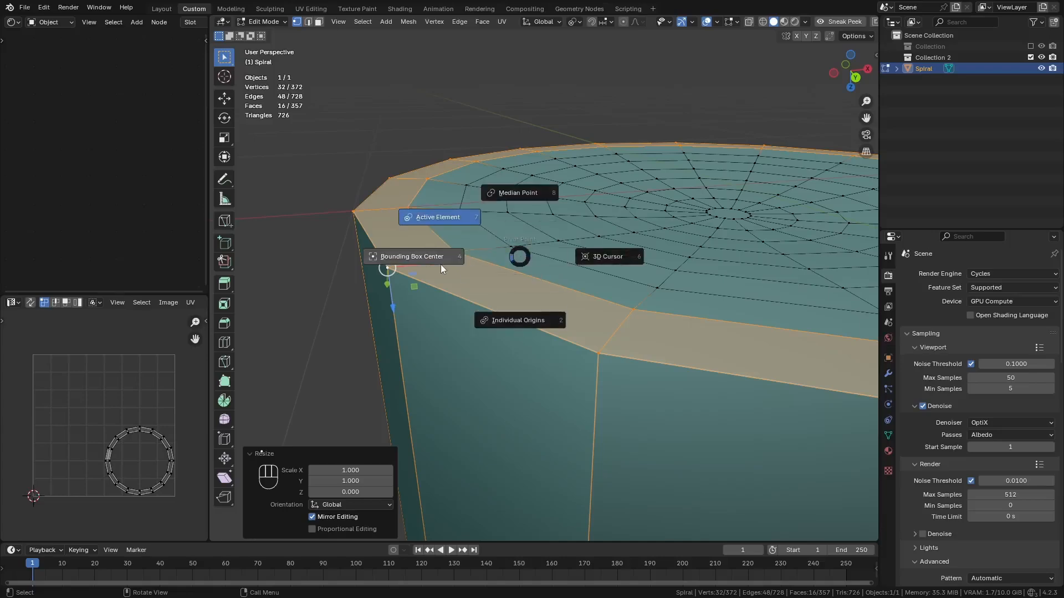
{"action": "left_click", "coordinate": [518, 195]}
{"action": "scroll", "coordinate": [496, 238], "scroll_direction": "down", "scroll_amount": 1}
{"action": "middle_click_drag", "start_coordinate": [496, 238], "coordinate": [471, 242]}
{"action": "scroll", "coordinate": [460, 257], "scroll_direction": "up", "scroll_amount": 1}
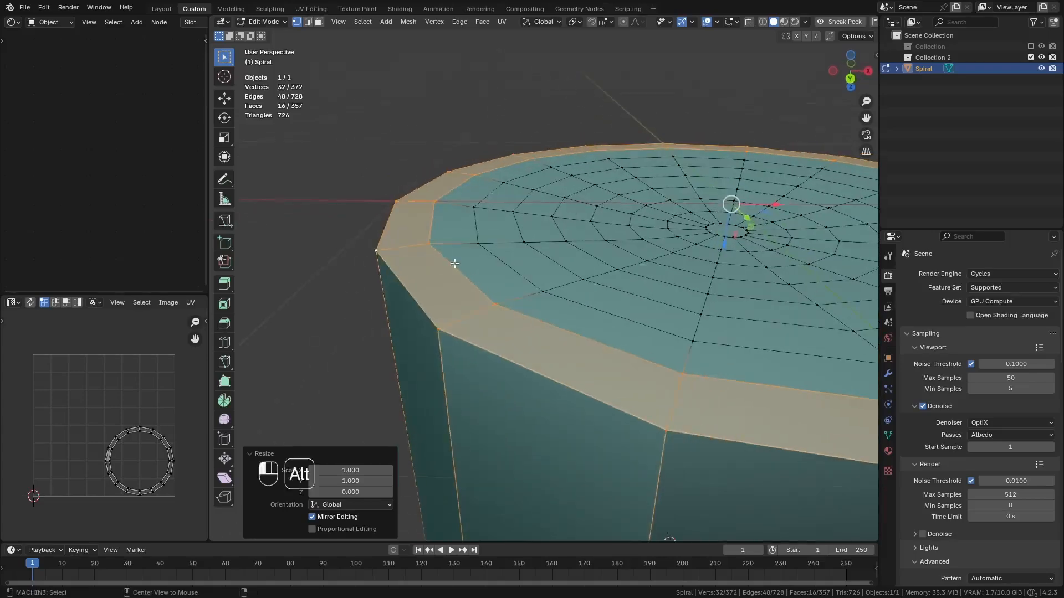
Step: Select the base's inner rim loop and move it along Z, using vertex snapping to align it with an outer rim vertex
{"action": "left_click", "coordinate": [454, 265], "text": "alt"}
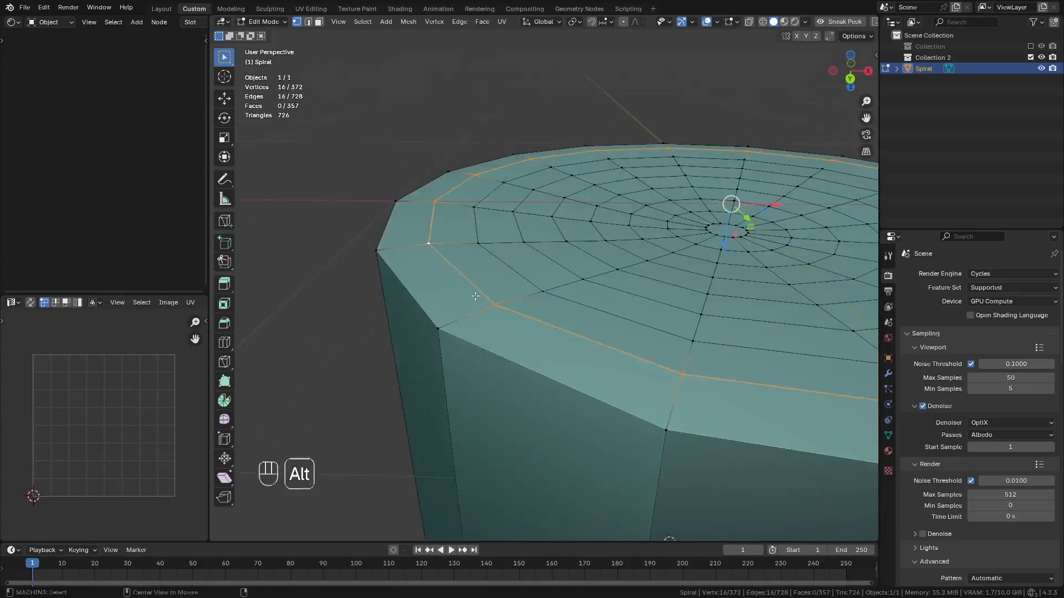
{"action": "left_click", "coordinate": [593, 22]}
{"action": "left_click", "coordinate": [607, 22]}
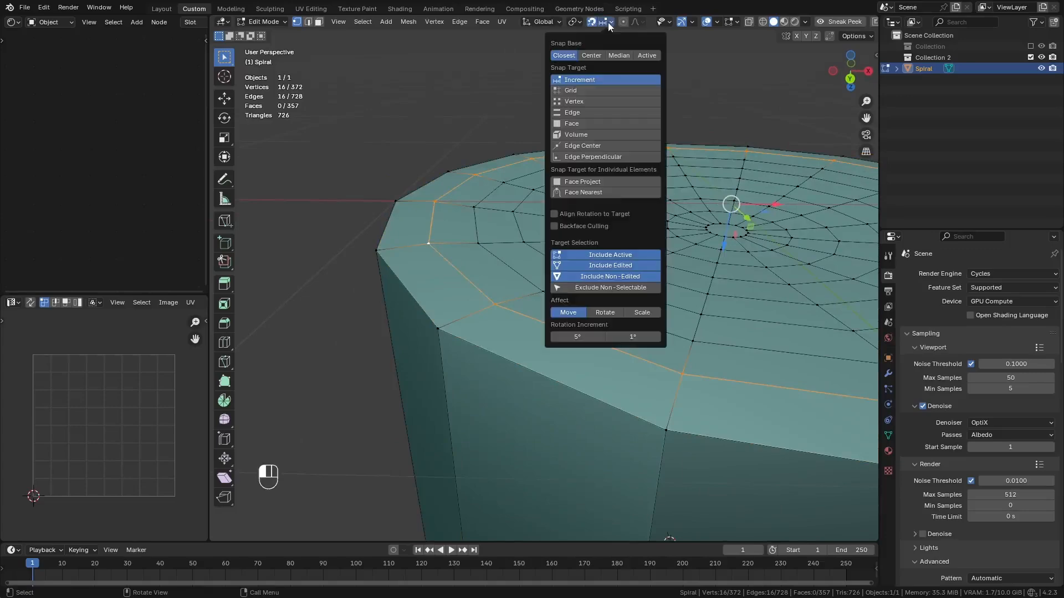
{"action": "left_click", "coordinate": [583, 102]}
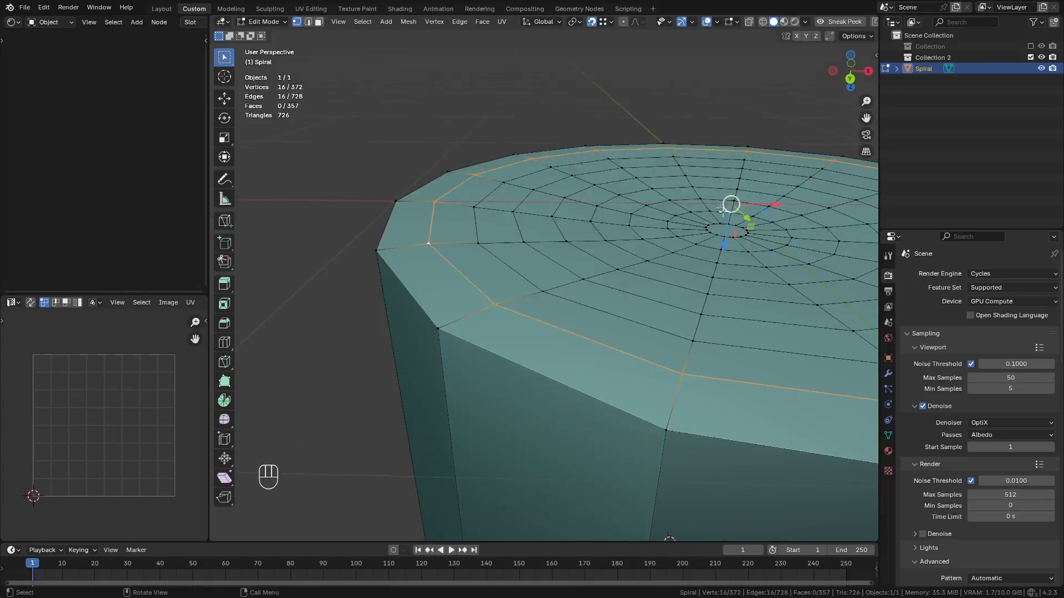
{"action": "middle_click_drag", "start_coordinate": [722, 210], "coordinate": [725, 204]}
{"action": "key", "text": "g"}
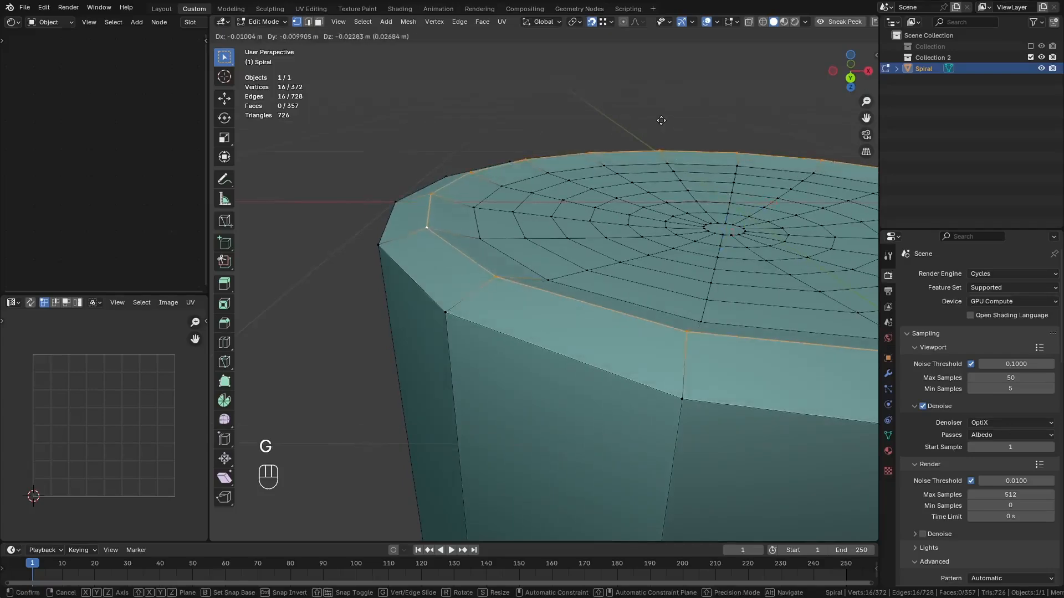
{"action": "key", "text": "z"}
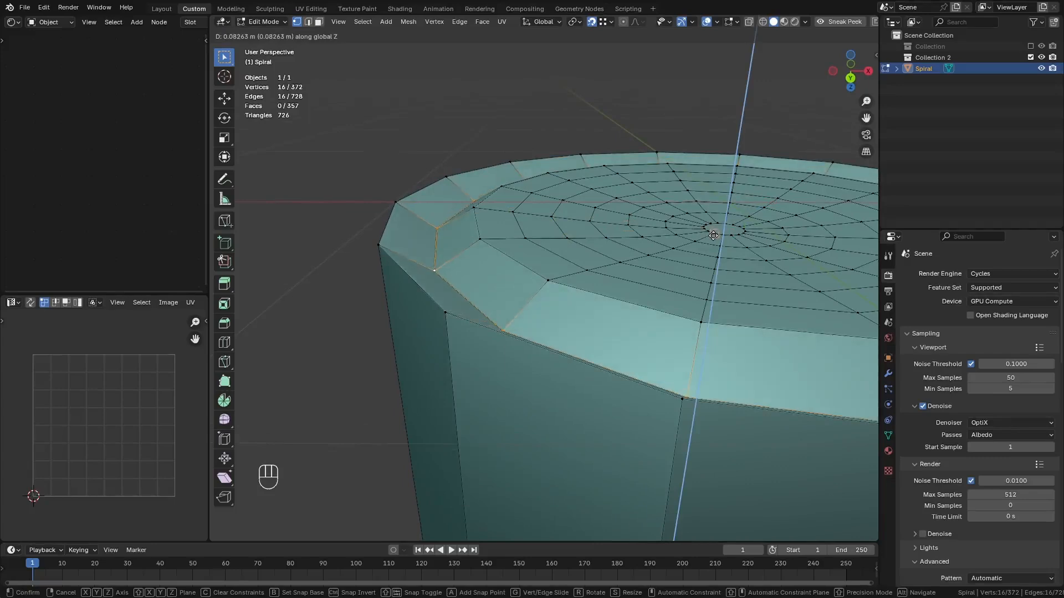
{"action": "left_click", "coordinate": [453, 179]}
Step: Set the snap target back to Increment, turn snapping off, and switch to edge selection
{"action": "left_click", "coordinate": [611, 21]}
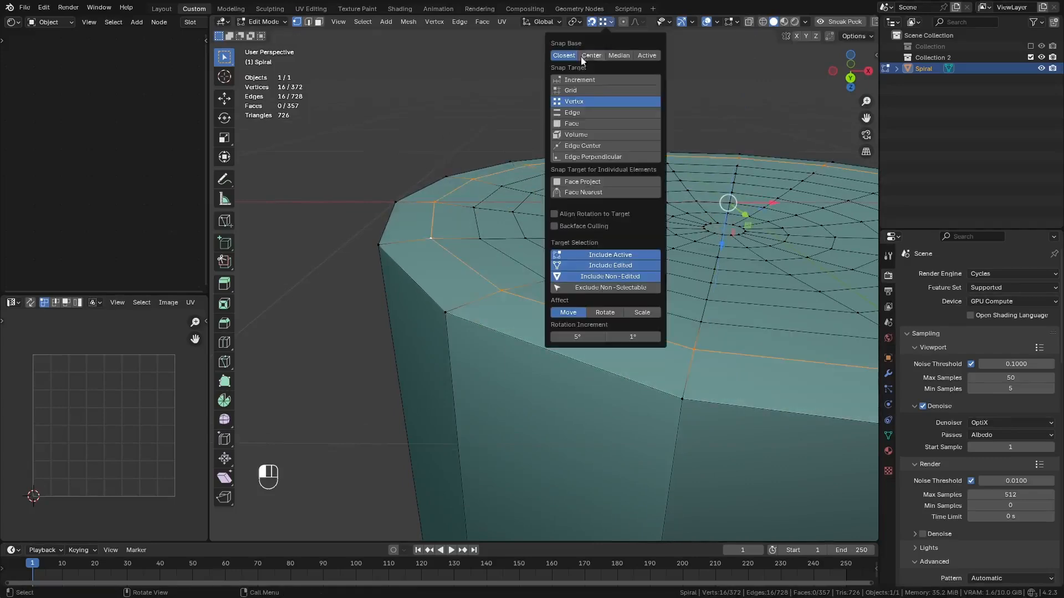
{"action": "left_click", "coordinate": [581, 79]}
{"action": "key", "text": "shift+Tab"}
{"action": "middle_click_drag", "start_coordinate": [479, 215], "coordinate": [463, 231]}
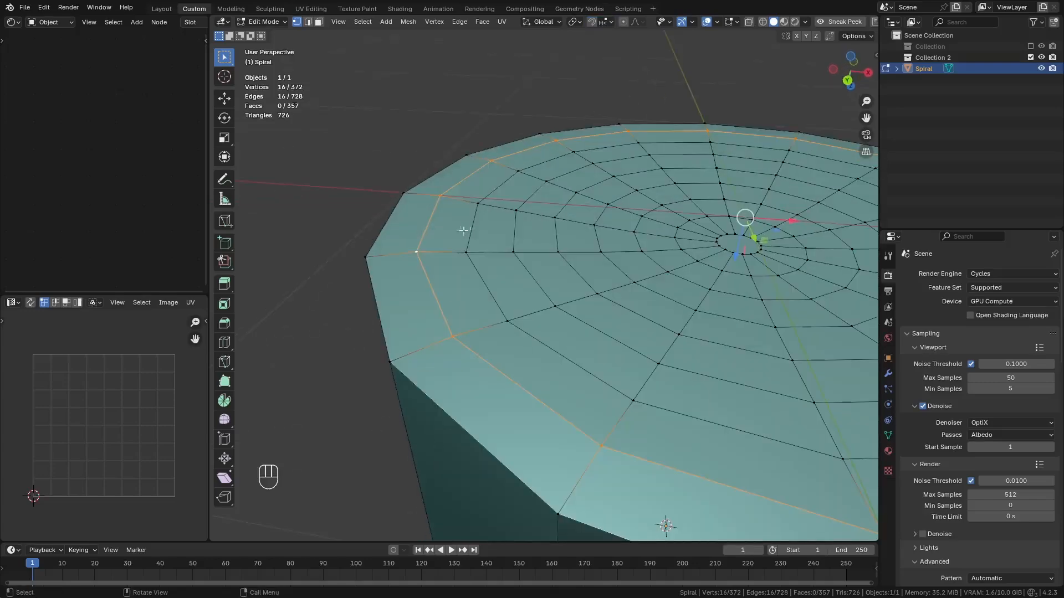
{"action": "scroll", "coordinate": [461, 230], "scroll_direction": "down", "scroll_amount": 5}
{"action": "middle_click_drag", "start_coordinate": [531, 196], "coordinate": [511, 239]}
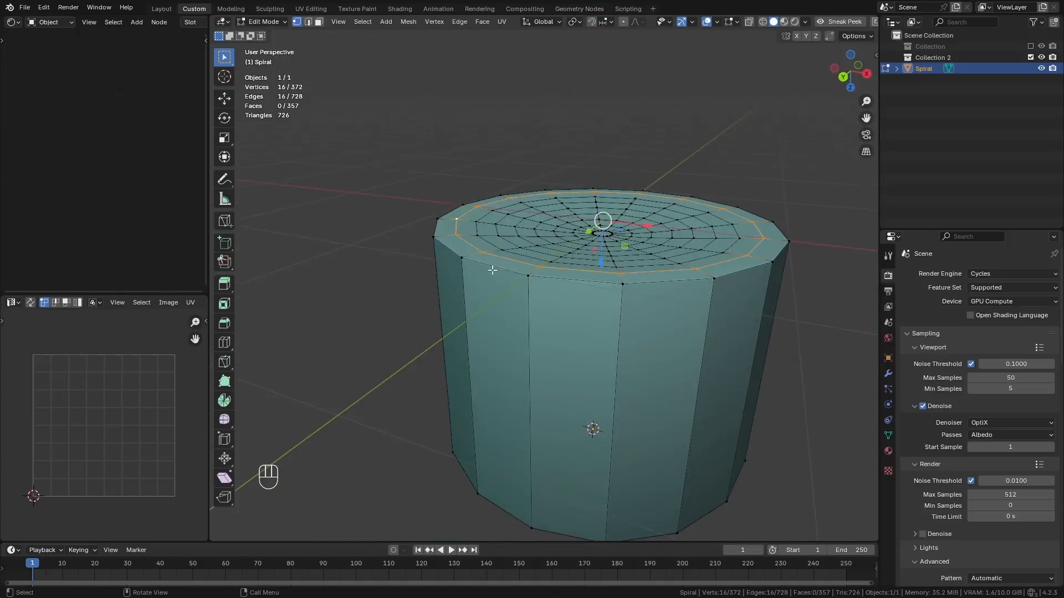
{"action": "scroll", "coordinate": [528, 298], "scroll_direction": "up", "scroll_amount": 2}
{"action": "key", "text": "2"}
Step: Try to support the base's outer rim with one loop cut on the base face and one on the side wall, then undo both
{"action": "middle_click_drag", "start_coordinate": [532, 299], "coordinate": [564, 331]}
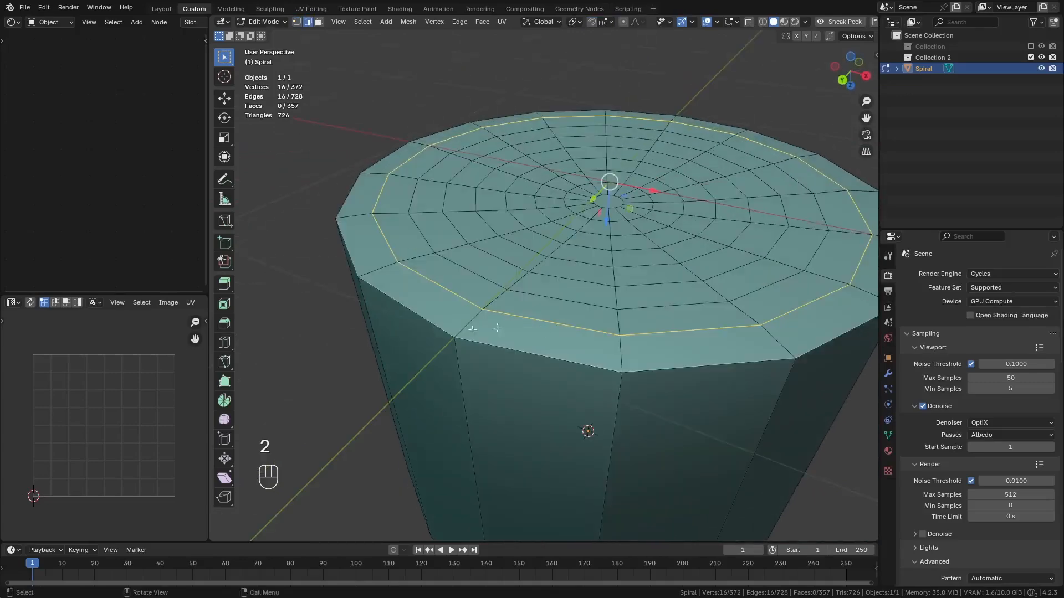
{"action": "middle_click_drag", "start_coordinate": [459, 327], "coordinate": [453, 325]}
{"action": "key", "text": "ctrl+r"}
{"action": "left_click", "coordinate": [451, 328]}
{"action": "left_click", "coordinate": [432, 361]}
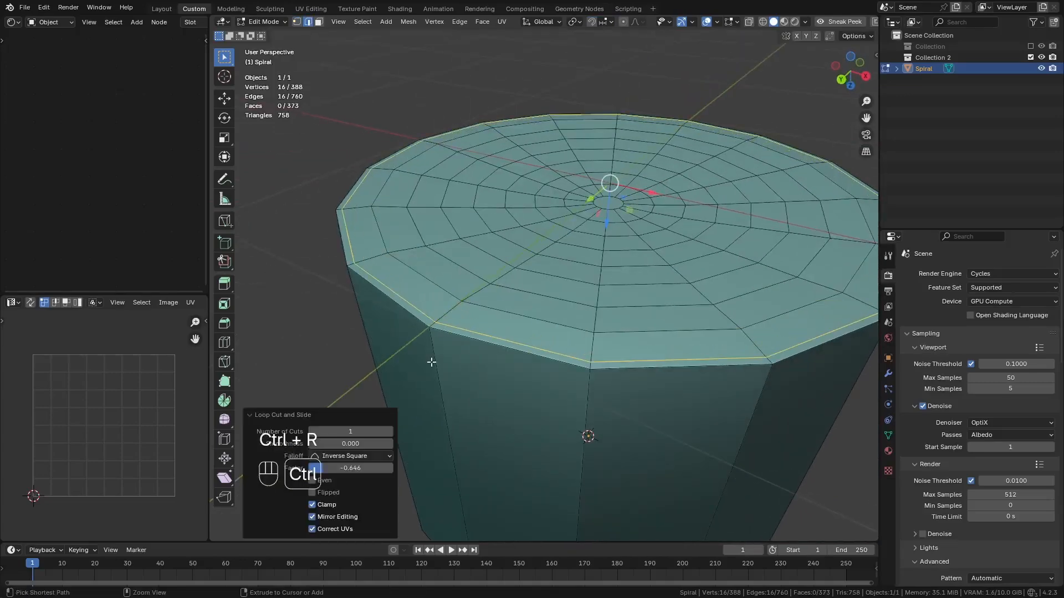
{"action": "scroll", "coordinate": [478, 452], "scroll_direction": "down", "scroll_amount": 3}
{"action": "key", "text": "ctrl+r"}
{"action": "left_click", "coordinate": [483, 355]}
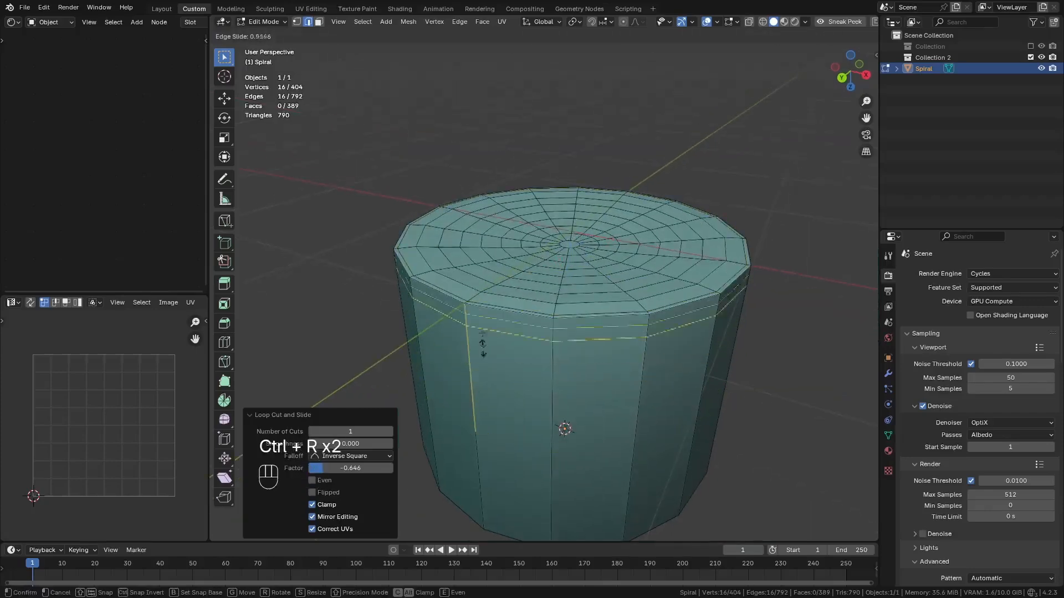
{"action": "left_click", "coordinate": [482, 338]}
{"action": "scroll", "coordinate": [443, 259], "scroll_direction": "up", "scroll_amount": 4}
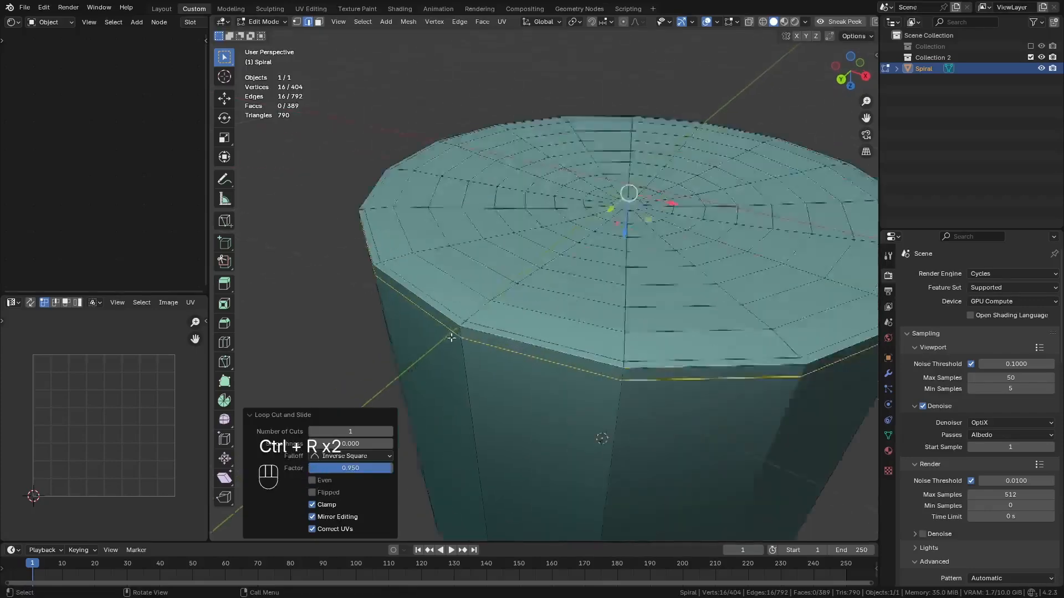
{"action": "scroll", "coordinate": [443, 259], "scroll_direction": "up", "scroll_amount": 2}
{"action": "scroll", "coordinate": [471, 222], "scroll_direction": "up", "scroll_amount": 2}
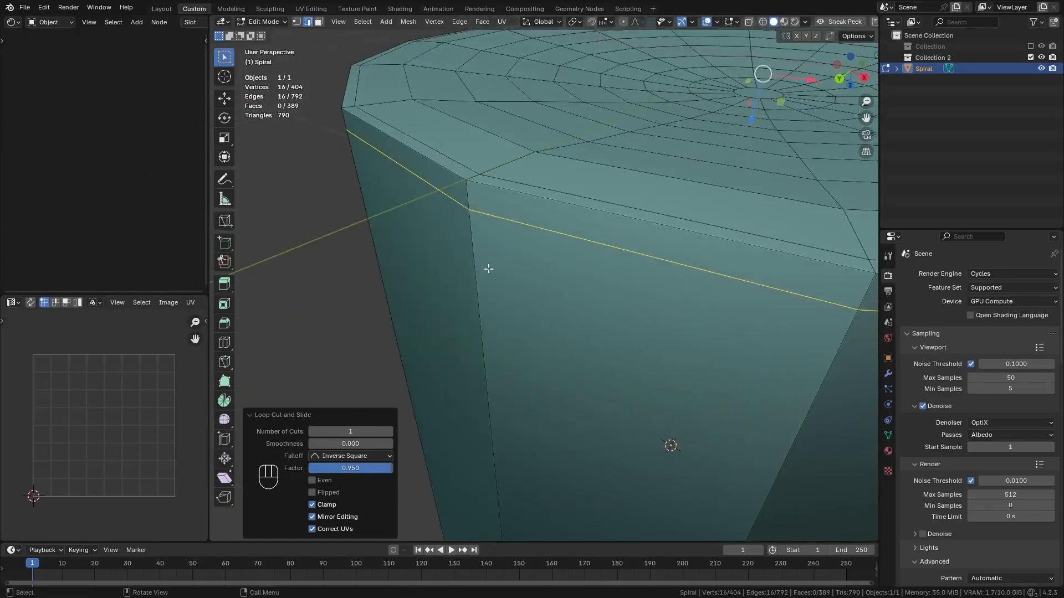
{"action": "key", "text": "ctrl+z"}
{"action": "key", "text": "ctrl+z"}
Step: Bevel the base's outer rim edge loop with 2 segments and a shape of 1.000
{"action": "left_click", "coordinate": [487, 334], "text": "alt"}
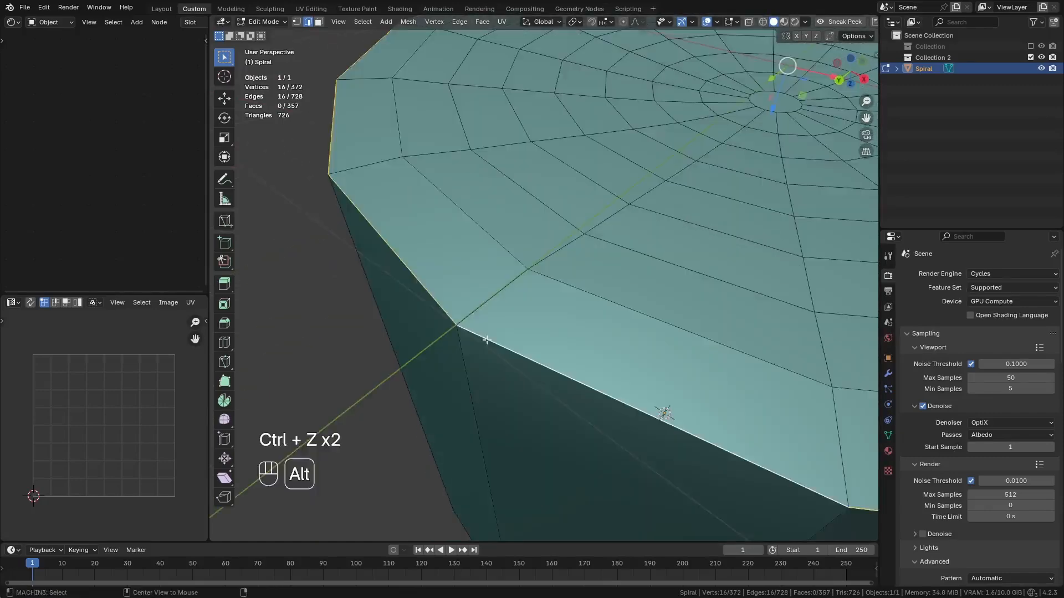
{"action": "scroll", "coordinate": [501, 306], "scroll_direction": "down", "scroll_amount": 1}
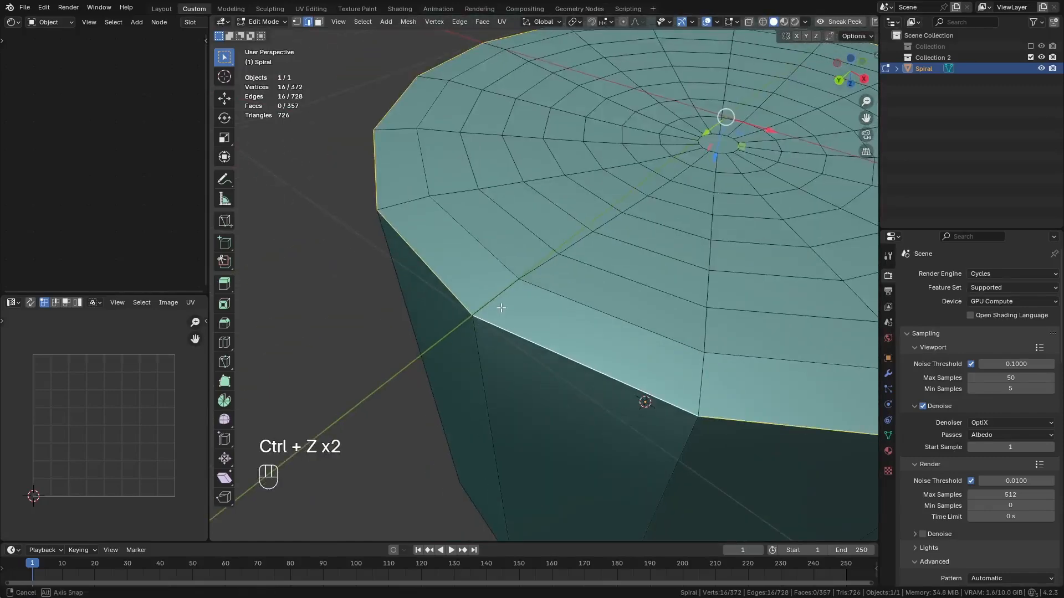
{"action": "key", "text": "ctrl+b"}
{"action": "scroll", "coordinate": [482, 355], "scroll_direction": "up", "scroll_amount": 1, "text": "shift"}
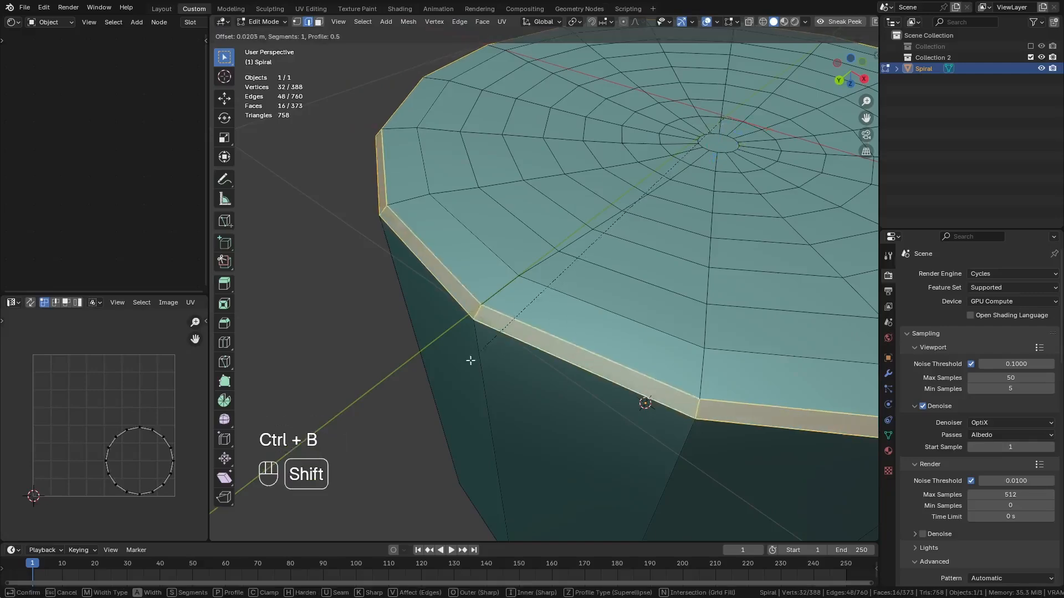
{"action": "left_click", "coordinate": [436, 378]}
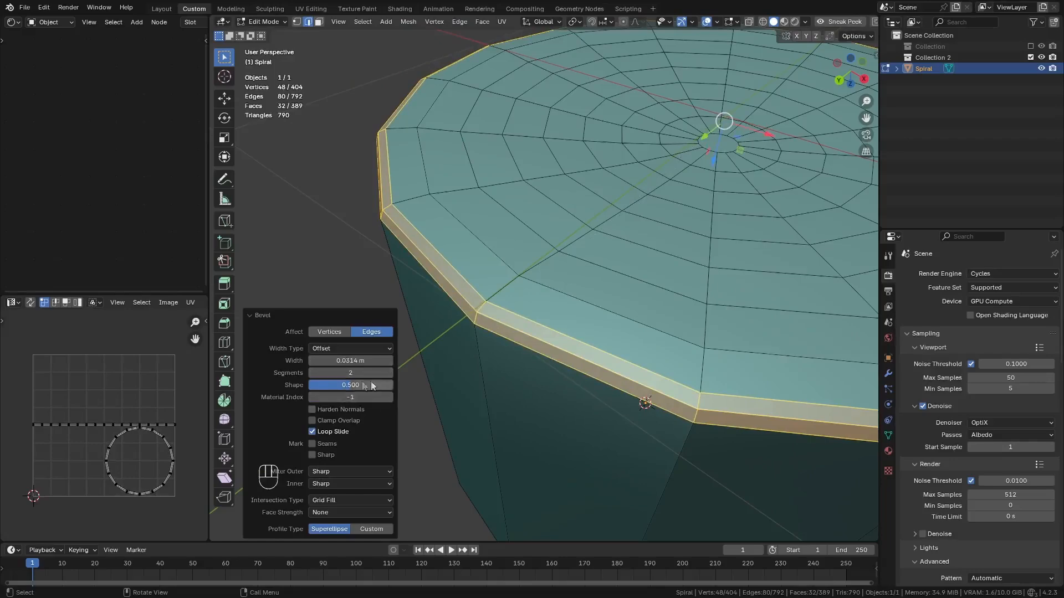
{"action": "left_click_drag", "start_coordinate": [328, 383], "coordinate": [390, 383]}
Step: Try a width of 0.32 m for the base rim bevel
{"action": "middle_click_drag", "start_coordinate": [827, 277], "coordinate": [514, 198]}
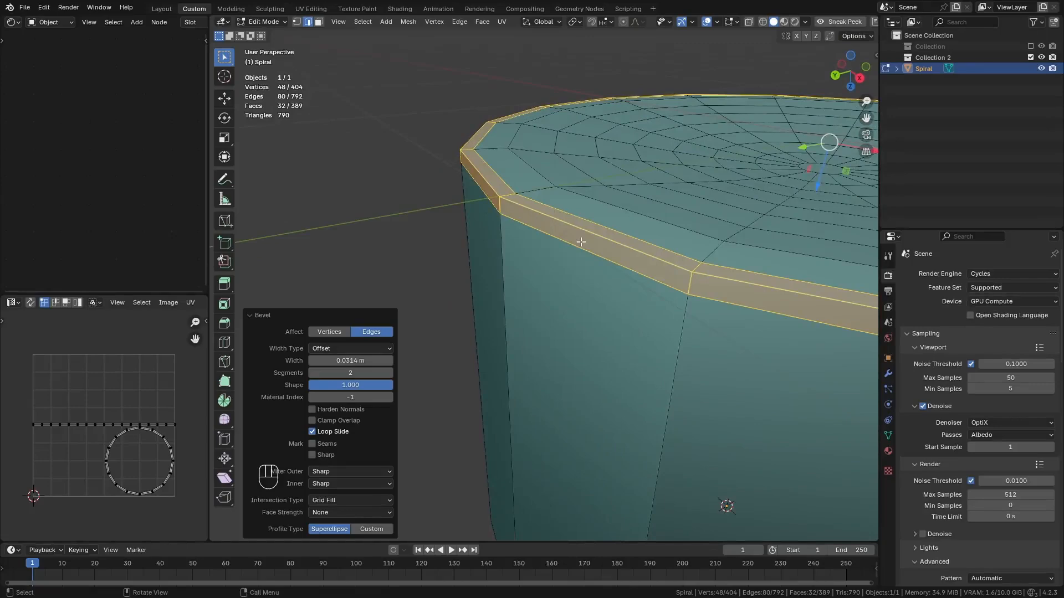
{"action": "middle_click_drag", "start_coordinate": [581, 242], "coordinate": [585, 291]}
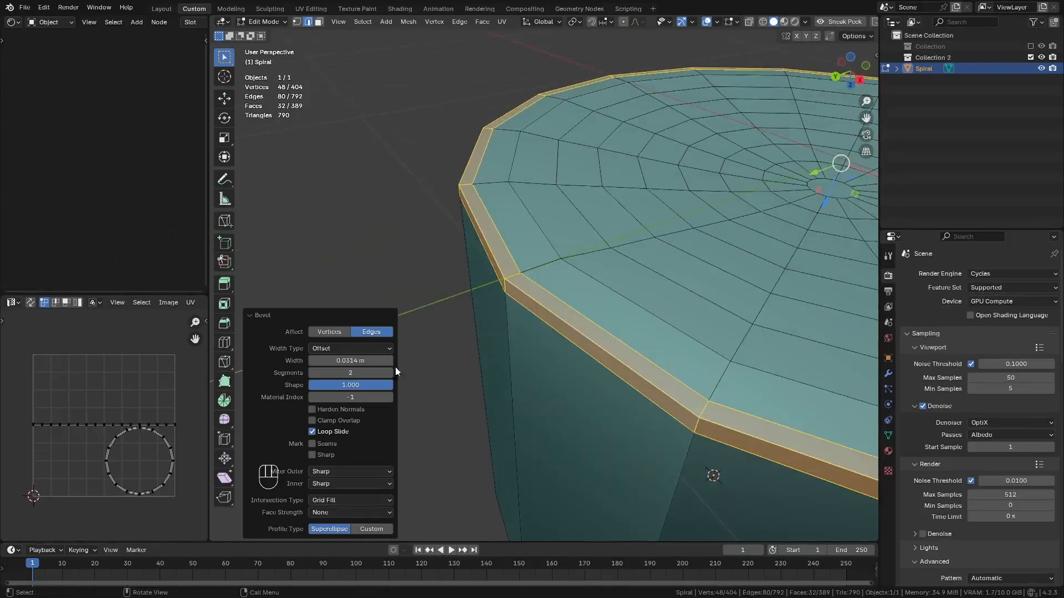
{"action": "left_click", "coordinate": [357, 362]}
{"action": "type", "text": "0.32"}
{"action": "key", "text": "Return"}
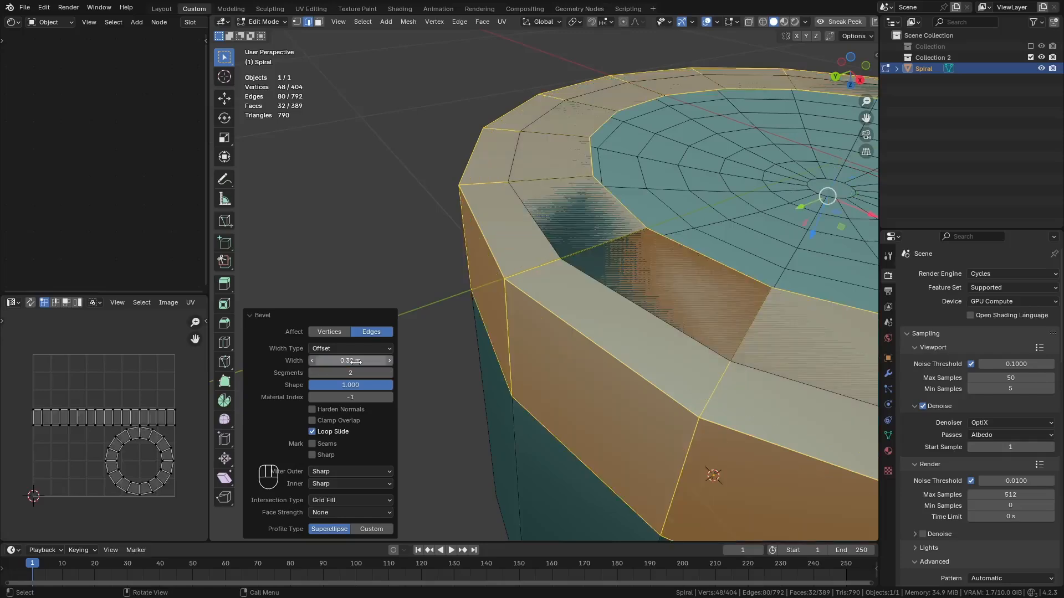
Step: Set the base rim bevel's width to 0.032 m and copy that value
{"action": "left_click", "coordinate": [357, 362]}
{"action": "type", "text": "0.032"}
{"action": "key", "text": "Return"}
{"action": "left_click", "coordinate": [356, 362]}
{"action": "key", "text": "ctrl+c"}
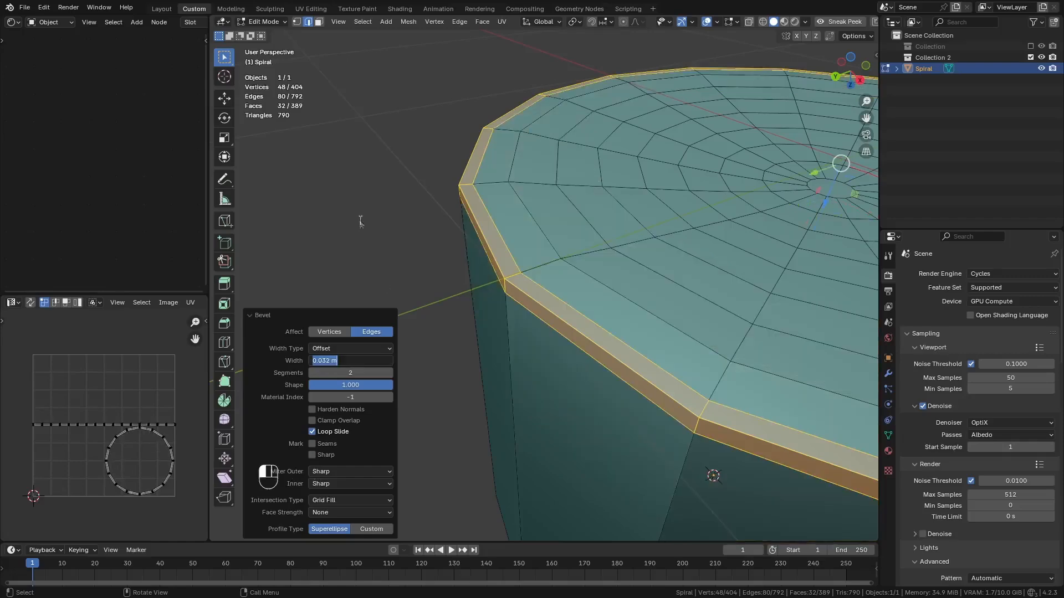
{"action": "left_click", "coordinate": [408, 145]}
Step: Bevel the outer shoulder edge loop with 2 segments and shape 1.000, using the copied width of 0.032 m
{"action": "scroll", "coordinate": [414, 137], "scroll_direction": "down", "scroll_amount": 7}
{"action": "middle_click_drag", "start_coordinate": [417, 150], "coordinate": [497, 350]}
{"action": "left_click", "coordinate": [509, 358], "text": "alt"}
{"action": "scroll", "coordinate": [509, 359], "scroll_direction": "up", "scroll_amount": 4}
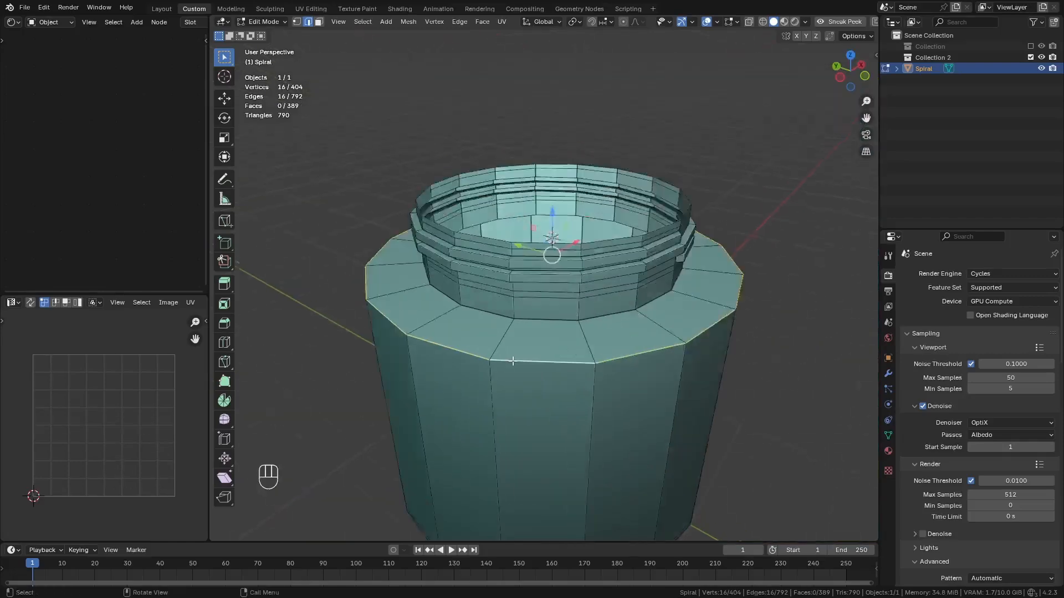
{"action": "key", "text": "ctrl+b"}
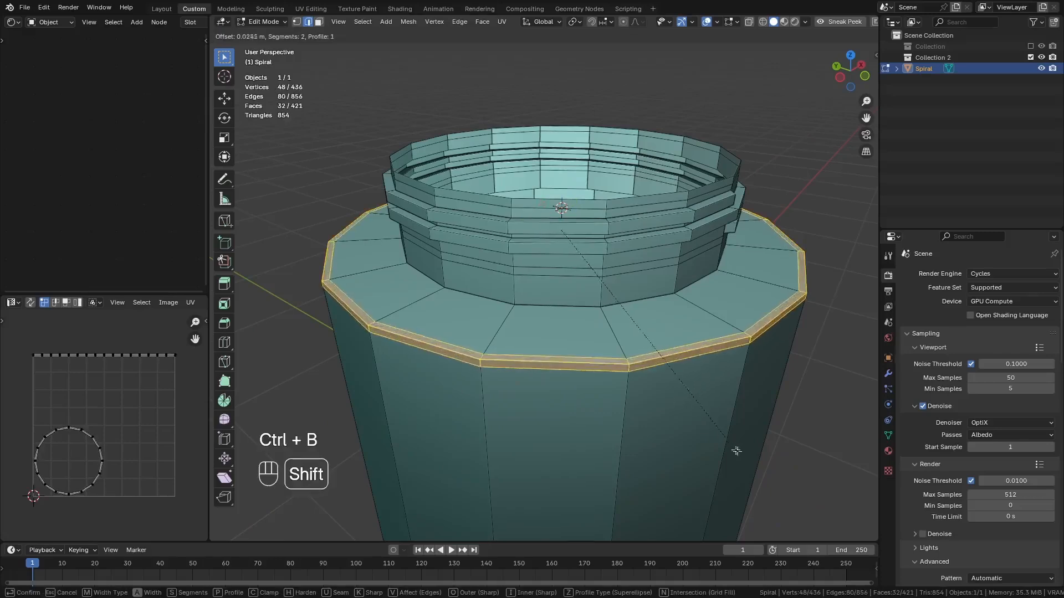
{"action": "left_click", "coordinate": [746, 456]}
{"action": "left_click", "coordinate": [352, 361]}
{"action": "key", "text": "ctrl+c"}
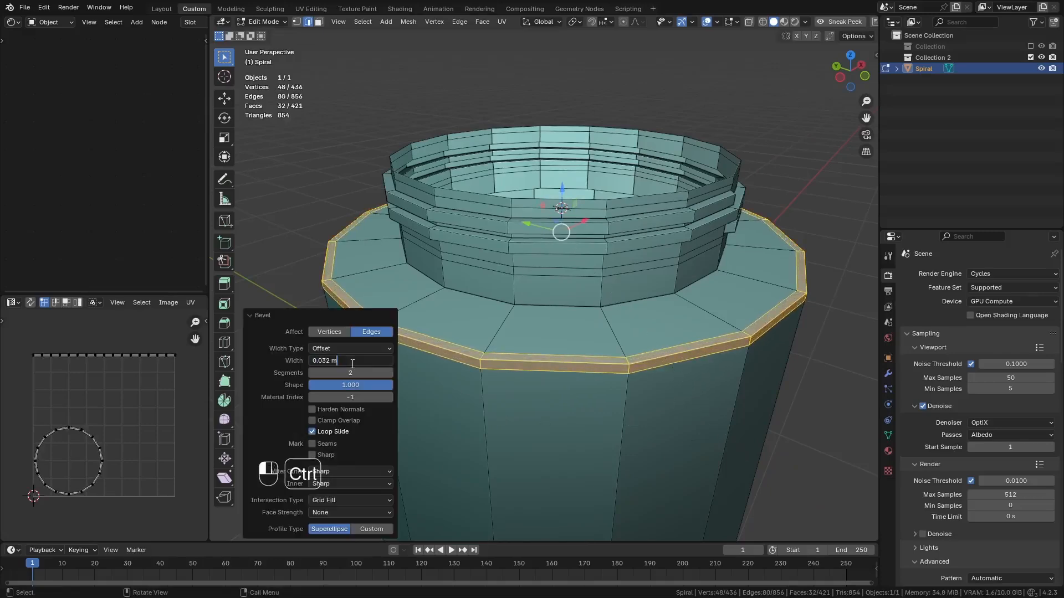
{"action": "key", "text": "Return"}
Step: Bevel the edge loop where the neck meets the shoulder with 2 segments and a shape of 1.000
{"action": "scroll", "coordinate": [532, 294], "scroll_direction": "down", "scroll_amount": 6}
{"action": "middle_click_drag", "start_coordinate": [550, 313], "coordinate": [552, 257]}
{"action": "scroll", "coordinate": [544, 387], "scroll_direction": "up", "scroll_amount": 2}
{"action": "middle_click_drag", "start_coordinate": [544, 383], "coordinate": [560, 225]}
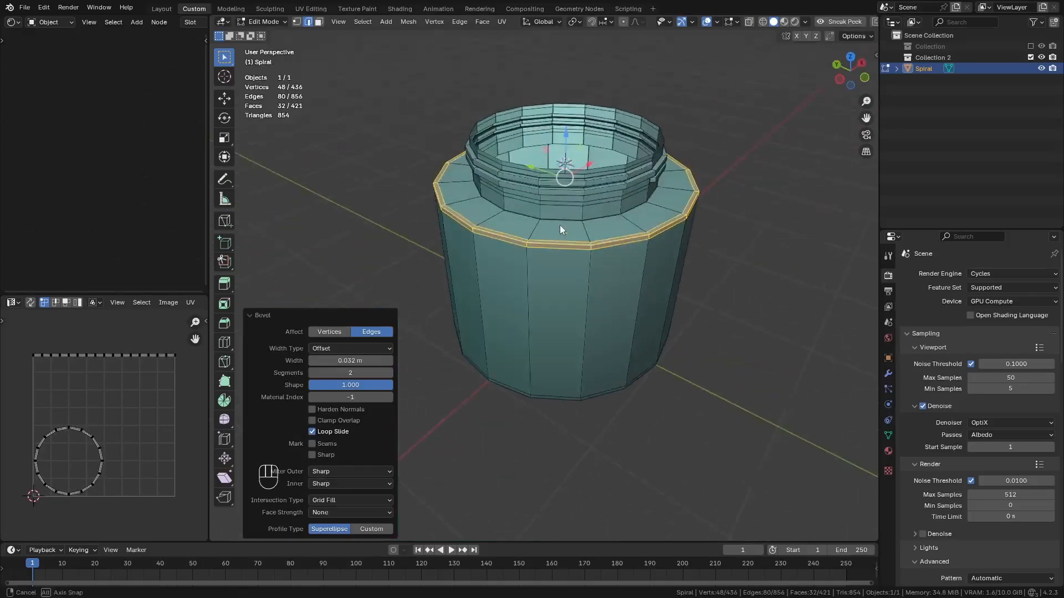
{"action": "scroll", "coordinate": [544, 211], "scroll_direction": "up", "scroll_amount": 4}
{"action": "scroll", "coordinate": [587, 230], "scroll_direction": "up", "scroll_amount": 2}
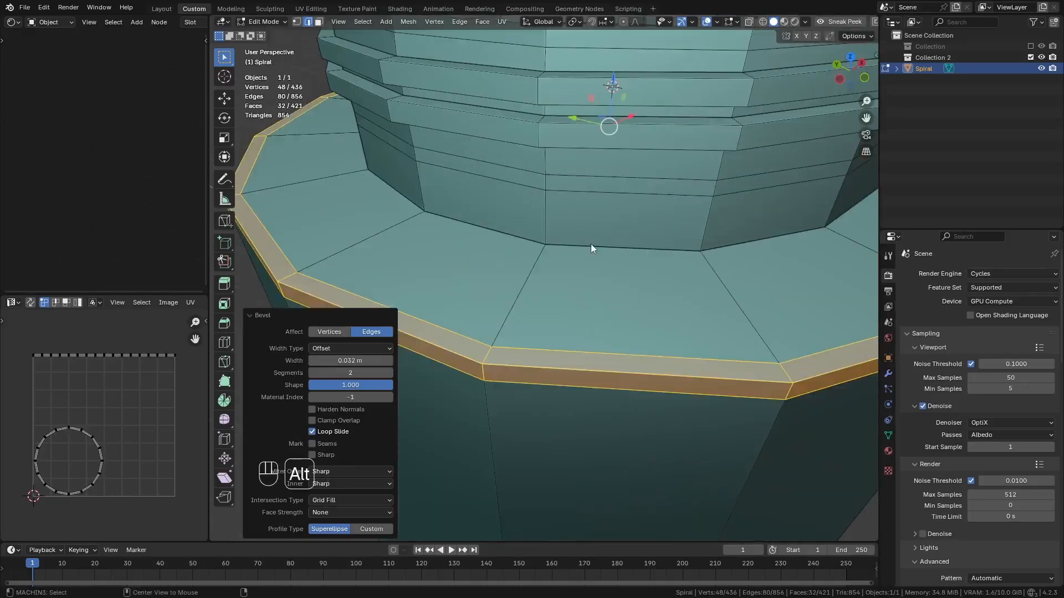
{"action": "left_click", "coordinate": [590, 243], "text": "alt"}
{"action": "middle_click_drag", "start_coordinate": [574, 238], "coordinate": [570, 195]}
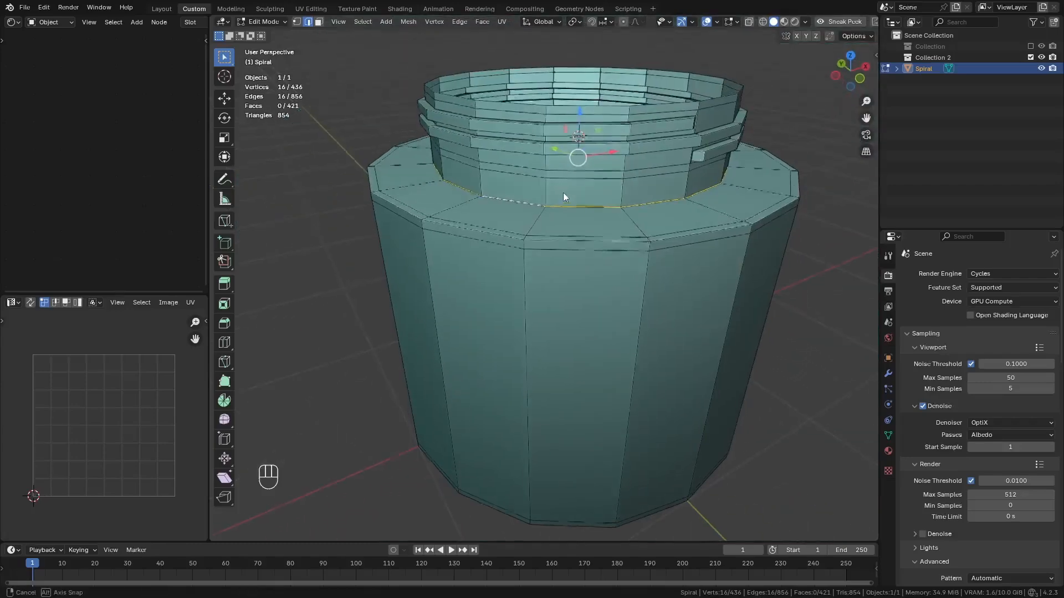
{"action": "scroll", "coordinate": [565, 217], "scroll_direction": "up", "scroll_amount": 4}
{"action": "key", "text": "ctrl+b"}
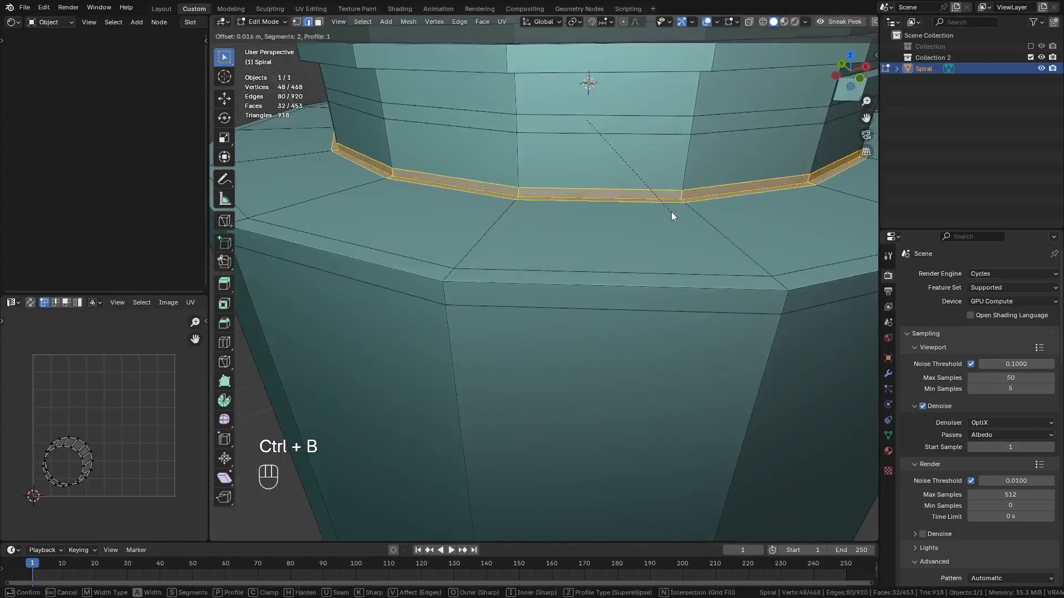
{"action": "left_click", "coordinate": [678, 214]}
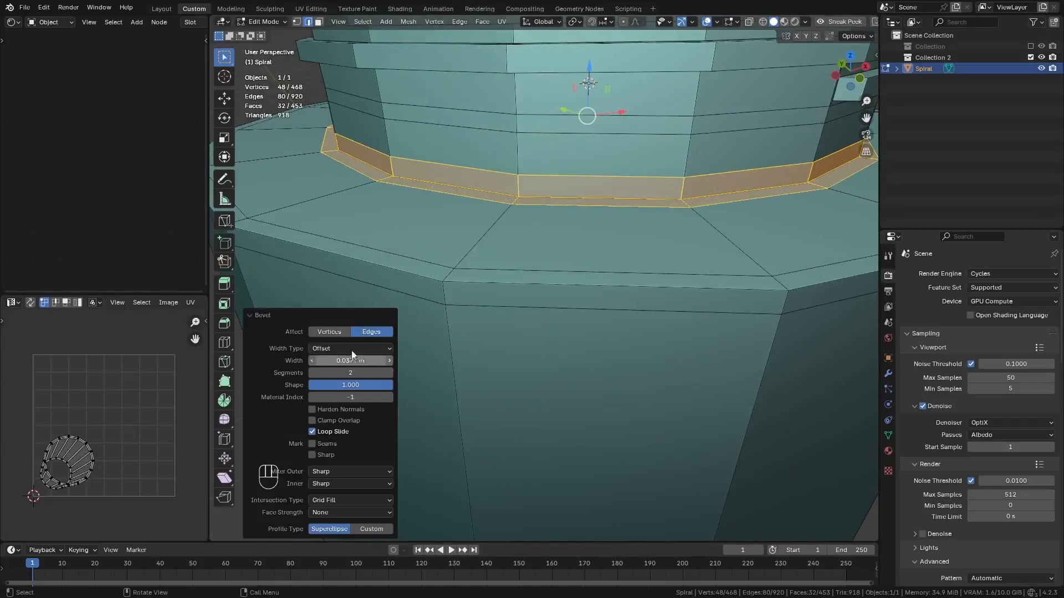
Step: Extrude the neck's open top edge loop and scale it slightly inward to form a flat lip
{"action": "scroll", "coordinate": [368, 286], "scroll_direction": "down", "scroll_amount": 8}
{"action": "scroll", "coordinate": [459, 213], "scroll_direction": "up", "scroll_amount": 4}
{"action": "left_click", "coordinate": [468, 205], "text": "alt"}
{"action": "middle_click_drag", "start_coordinate": [470, 204], "coordinate": [434, 224]}
{"action": "scroll", "coordinate": [393, 193], "scroll_direction": "up", "scroll_amount": 2}
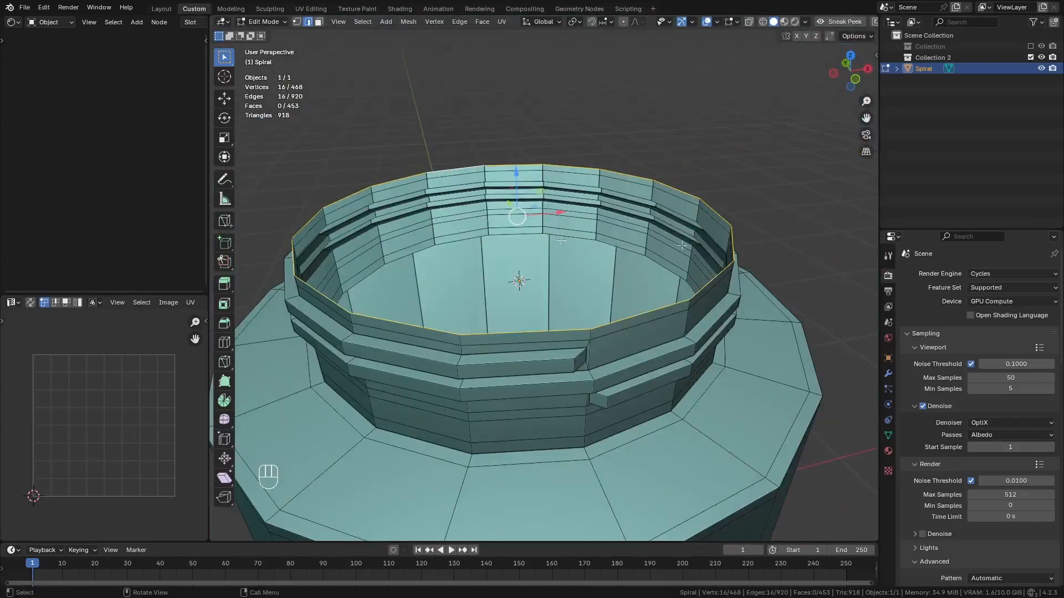
{"action": "key", "text": "e"}
{"action": "right_click", "coordinate": [784, 272]}
{"action": "key", "text": "s"}
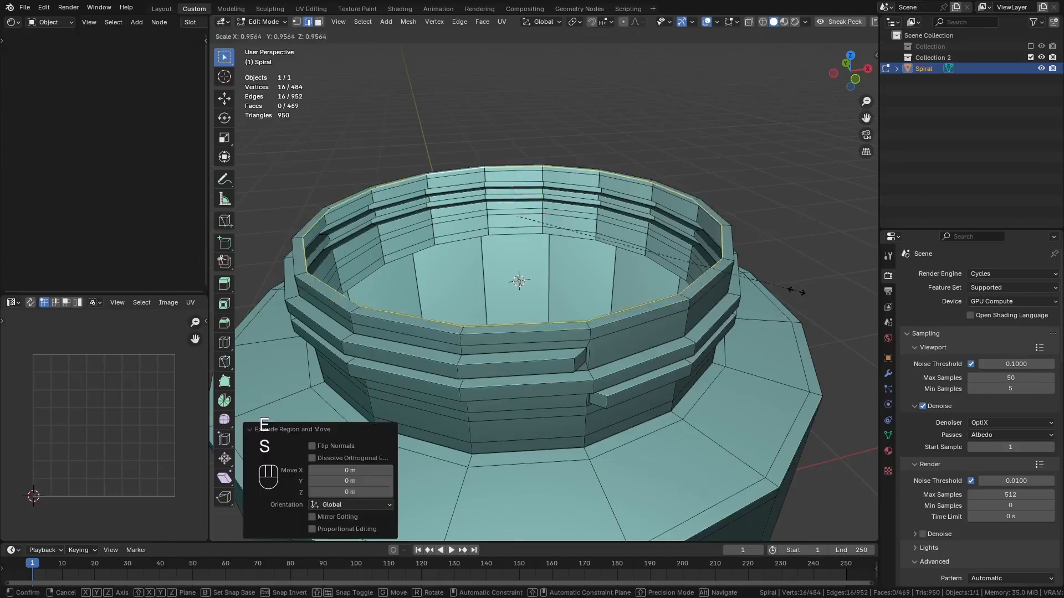
{"action": "left_click", "coordinate": [792, 291]}
Step: Extrude the lip's inner edge loop about 0.38 m down along Z to just below the shoulder
{"action": "key", "text": "e"}
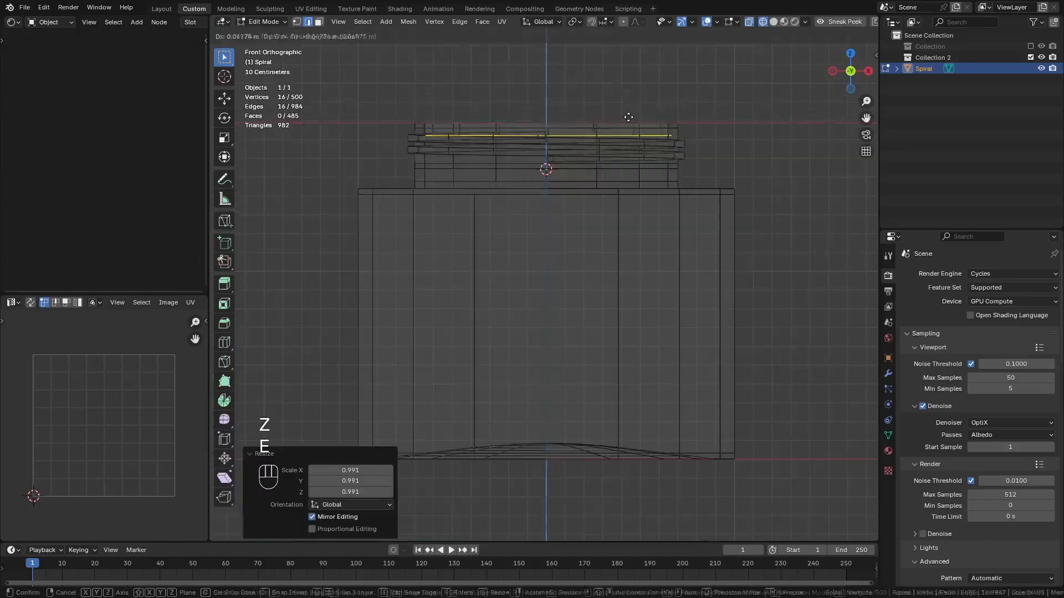
{"action": "middle_click", "coordinate": [627, 120]}
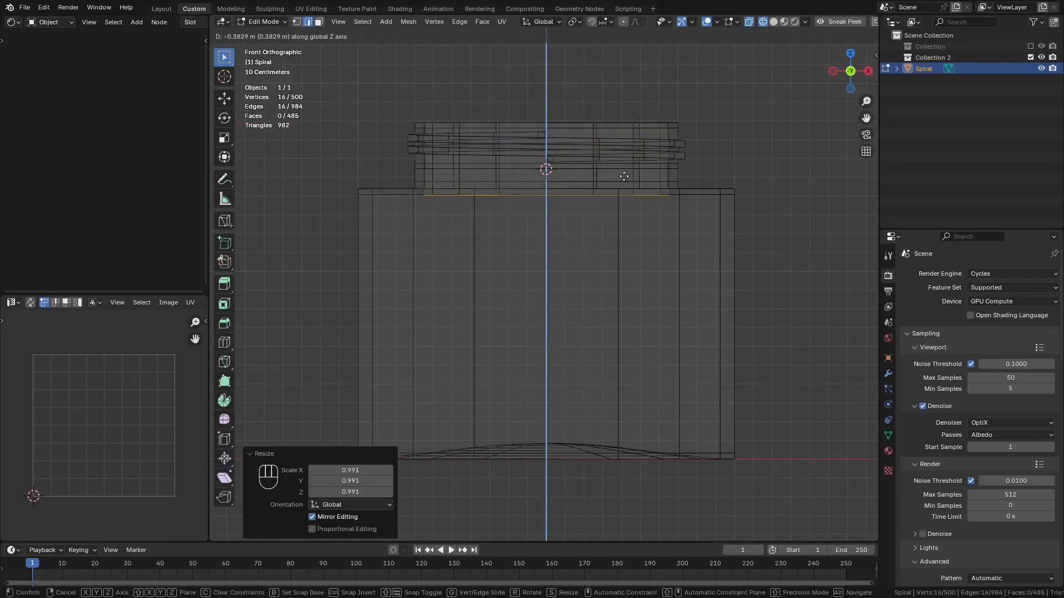
{"action": "left_click", "coordinate": [625, 177]}
Step: Extrude the lowered inner loop and scale it outward by about 1.41 to form the underside of the shoulder
{"action": "key", "text": "e"}
{"action": "right_click", "coordinate": [711, 259]}
{"action": "key", "text": "s"}
{"action": "key", "text": "shift"}
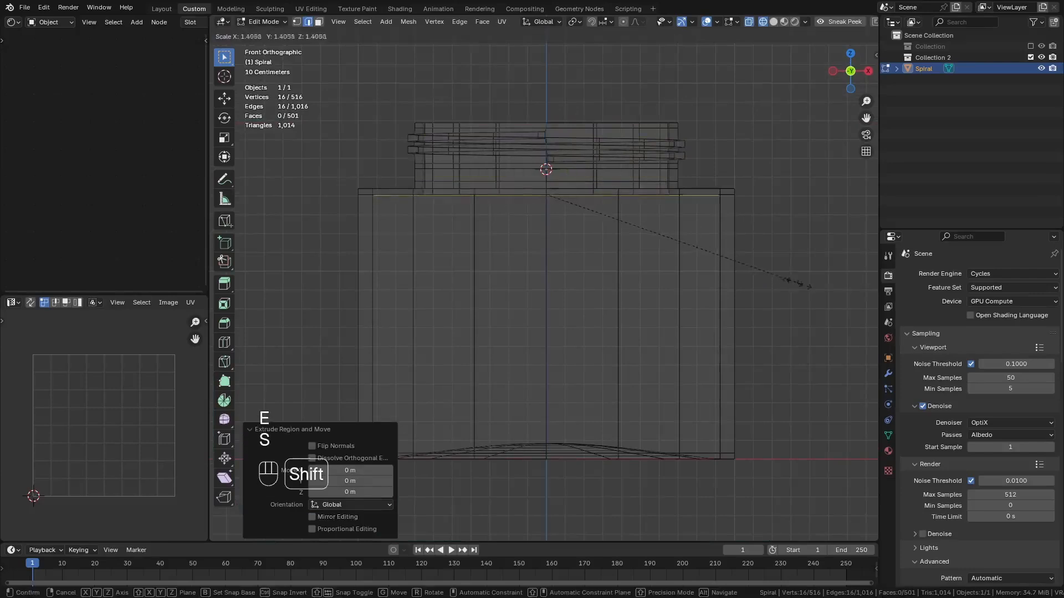
{"action": "right_click", "coordinate": [809, 288]}
Step: Extrude the shoulder underside's outer loop down along Z to just above the recessed base and fill it with a floor face
{"action": "key", "text": "e"}
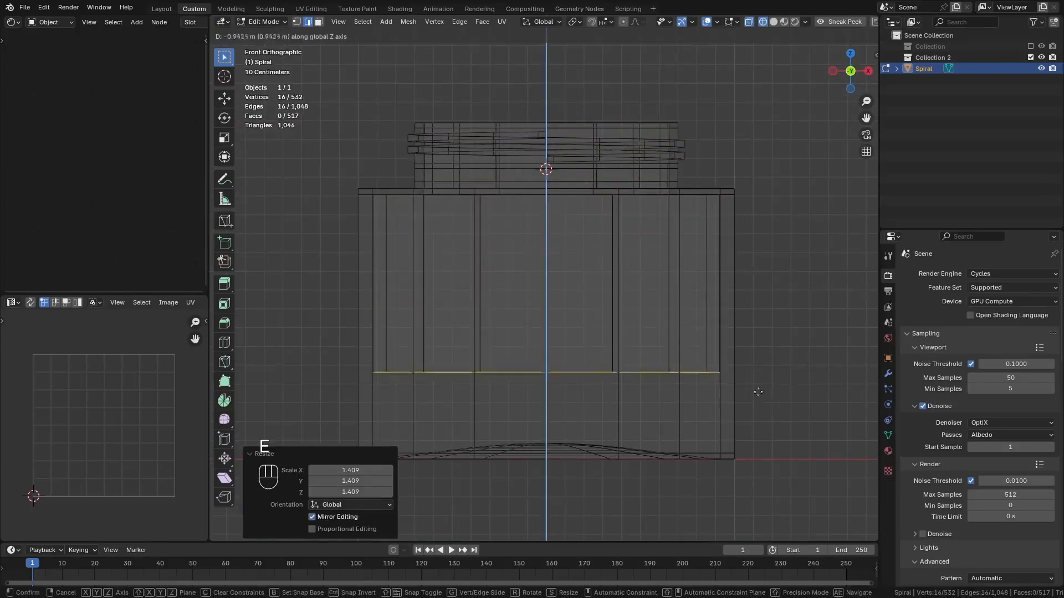
{"action": "left_click", "coordinate": [752, 413]}
{"action": "key", "text": "f"}
{"action": "scroll", "coordinate": [410, 211], "scroll_direction": "up", "scroll_amount": 1}
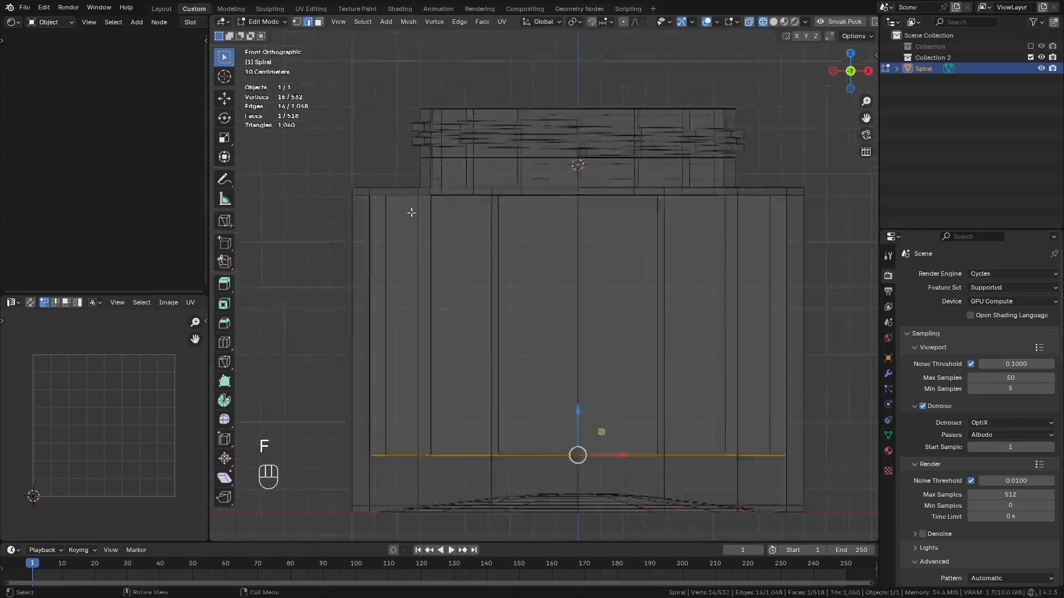
Step: Select the two edge loops at the top of the inner wall and move them down about 0.042 m along Z
{"action": "middle_click_drag", "start_coordinate": [411, 211], "coordinate": [370, 255]}
{"action": "scroll", "coordinate": [370, 254], "scroll_direction": "up", "scroll_amount": 2}
{"action": "key", "text": "z"}
{"action": "left_click", "coordinate": [477, 263]}
{"action": "middle_click_drag", "start_coordinate": [477, 263], "coordinate": [423, 186]}
{"action": "scroll", "coordinate": [425, 184], "scroll_direction": "up", "scroll_amount": 2}
{"action": "left_click", "coordinate": [427, 181], "text": "alt"}
{"action": "left_click", "coordinate": [427, 155], "text": "alt+shift"}
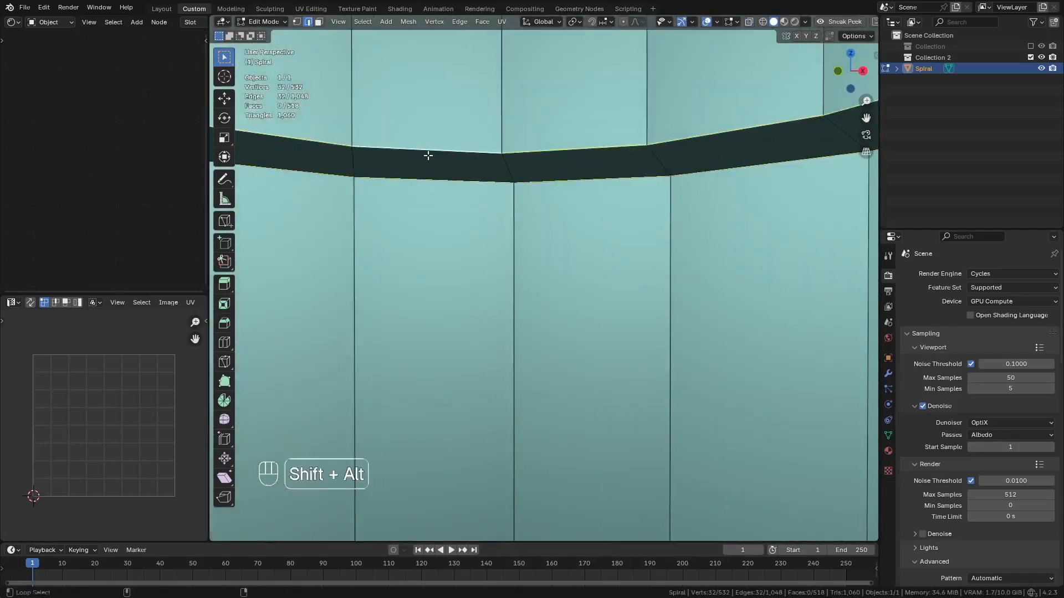
{"action": "key", "text": "KP_1"}
{"action": "key", "text": "z"}
{"action": "left_click", "coordinate": [379, 160]}
{"action": "scroll", "coordinate": [379, 160], "scroll_direction": "down", "scroll_amount": 5}
{"action": "scroll", "coordinate": [453, 166], "scroll_direction": "up", "scroll_amount": 1}
{"action": "key", "text": "g"}
{"action": "key", "text": "z"}
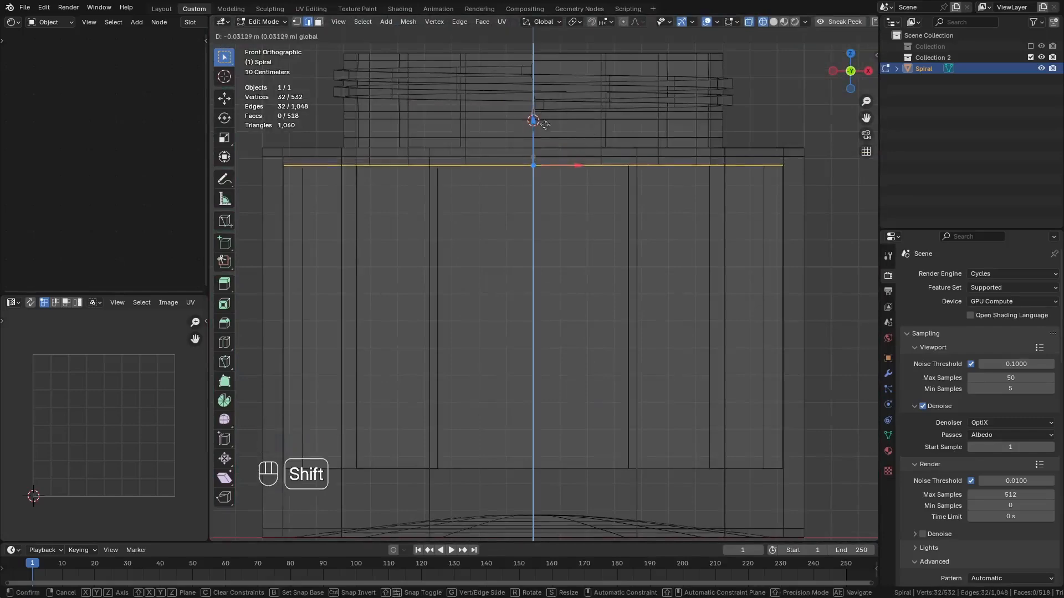
{"action": "left_click", "coordinate": [562, 153]}
{"action": "scroll", "coordinate": [280, 188], "scroll_direction": "up", "scroll_amount": 3}
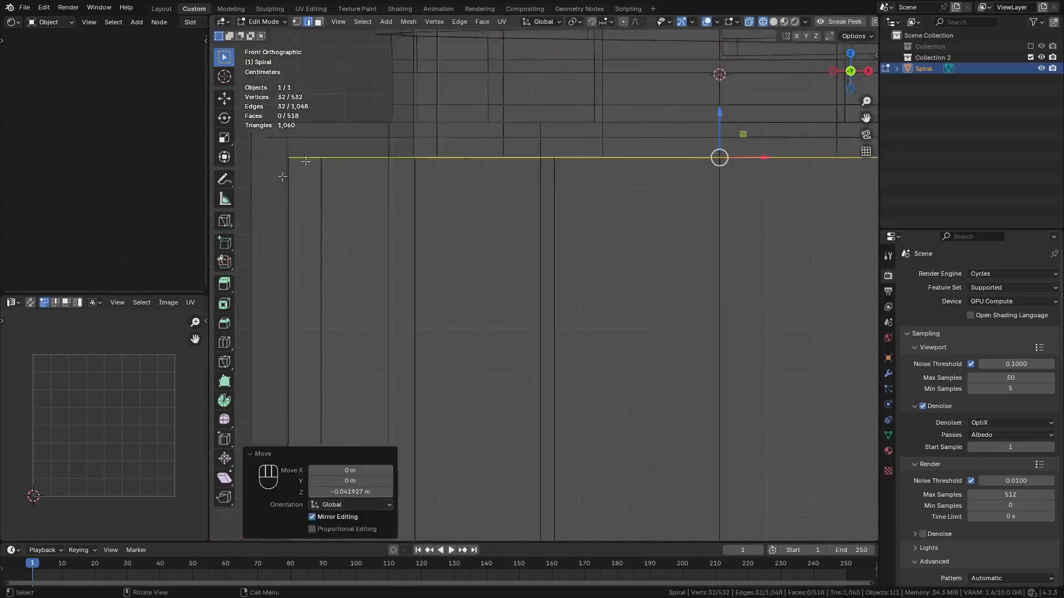
Step: Bevel the two upper inner-wall edge loops with a width of about 0.01 m, 2 segments and a shape of 1.000
{"action": "middle_click_drag", "start_coordinate": [280, 177], "coordinate": [289, 201]}
{"action": "key", "text": "z"}
{"action": "left_click", "coordinate": [368, 176]}
{"action": "scroll", "coordinate": [371, 169], "scroll_direction": "up", "scroll_amount": 2}
{"action": "mouse_move", "coordinate": [372, 166]}
{"action": "middle_mouse_down"}
{"action": "mouse_move", "coordinate": [377, 141]}
{"action": "mouse_move", "coordinate": [403, 147]}
{"action": "mouse_move", "coordinate": [525, 237]}
{"action": "middle_mouse_up"}
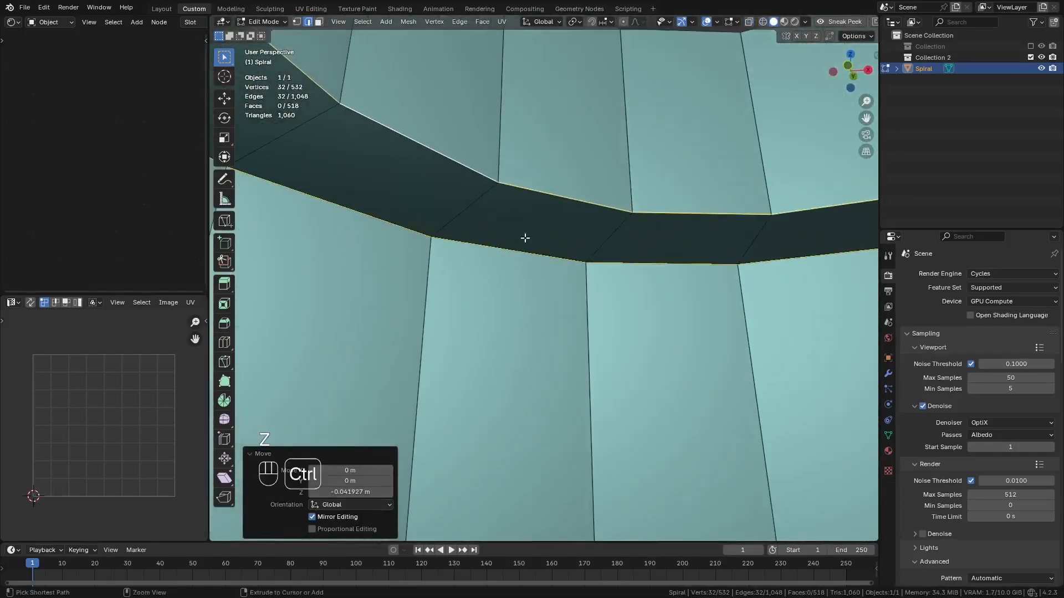
{"action": "key", "text": "ctrl+b"}
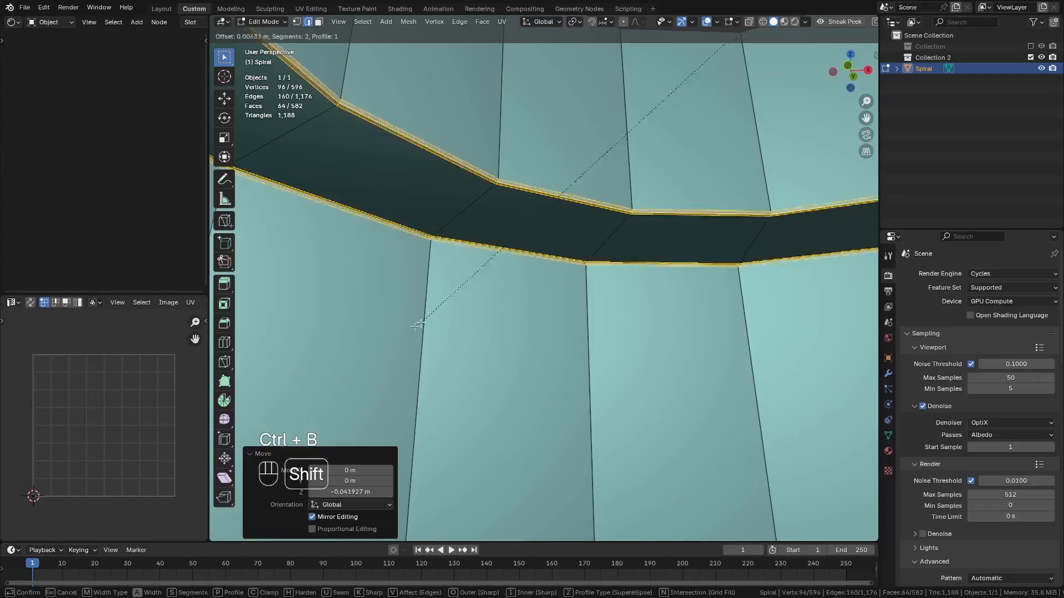
{"action": "left_click", "coordinate": [421, 261]}
{"action": "left_click", "coordinate": [343, 362]}
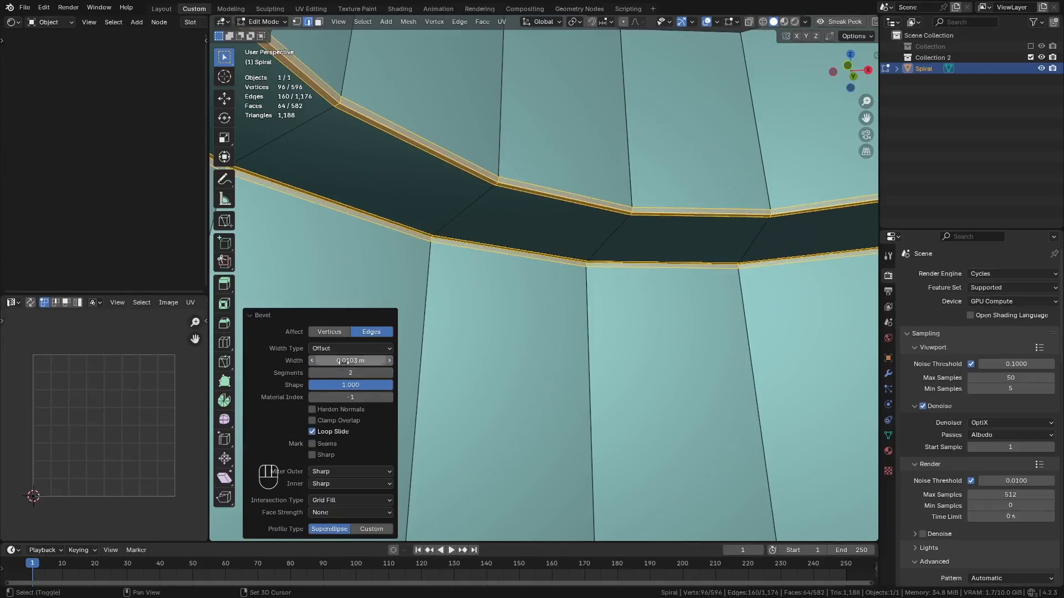
Step: Select the edge loop around the container's inner floor and try to bevel it with 2 segments
{"action": "scroll", "coordinate": [565, 214], "scroll_direction": "down", "scroll_amount": 3}
{"action": "middle_click_drag", "start_coordinate": [565, 214], "coordinate": [569, 238]}
{"action": "left_click", "coordinate": [654, 250], "text": "alt"}
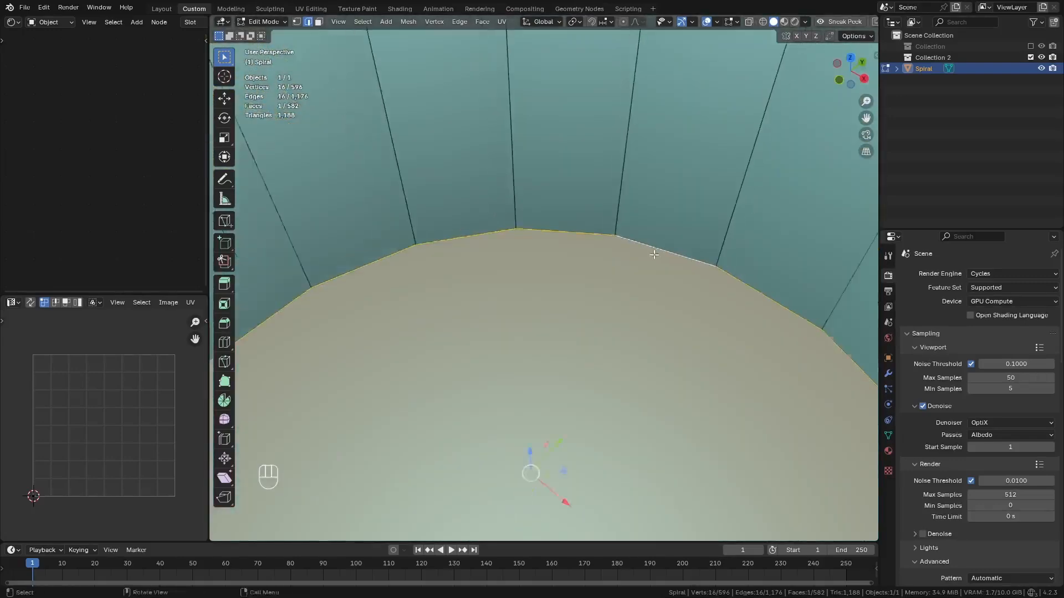
{"action": "middle_click_drag", "start_coordinate": [654, 252], "coordinate": [720, 277]}
{"action": "middle_click_drag", "start_coordinate": [720, 277], "coordinate": [461, 259], "text": "shift"}
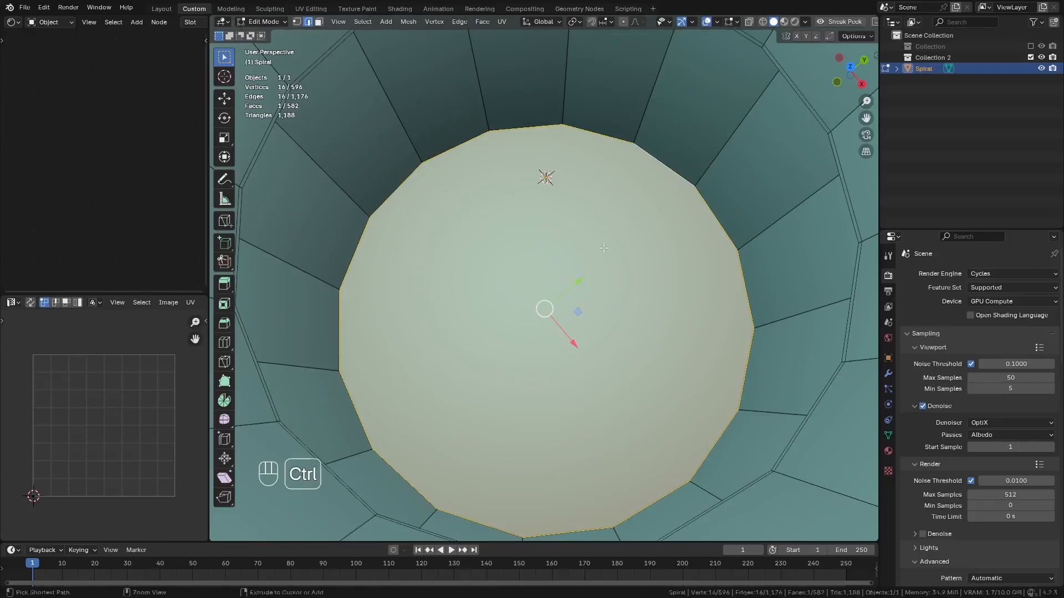
{"action": "key", "text": "ctrl+b"}
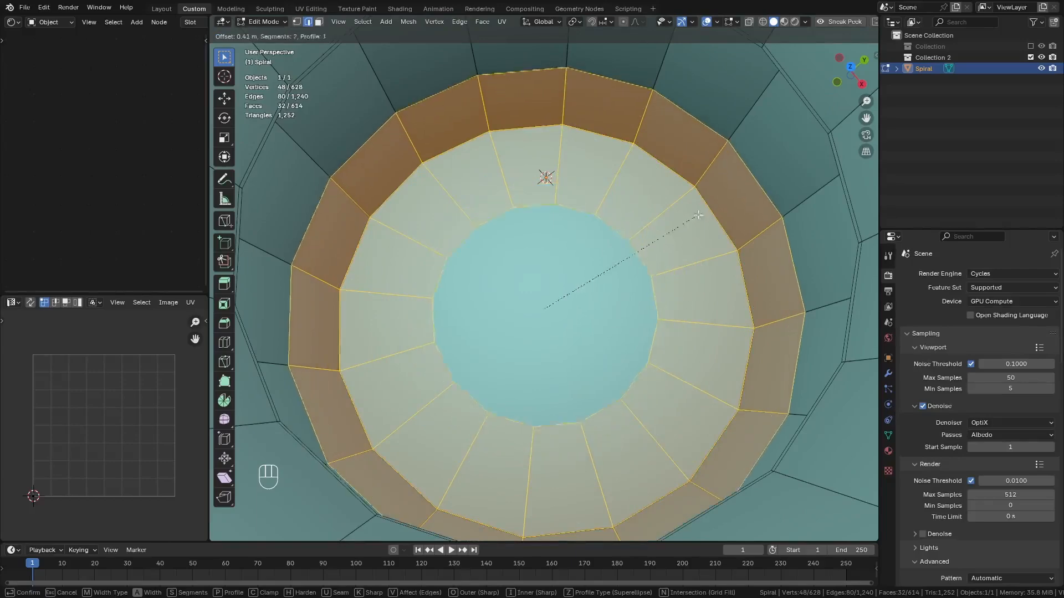
Step: Apply the object's scale in Object Mode and return to editing the mesh at the inner floor
{"action": "key", "text": "Tab"}
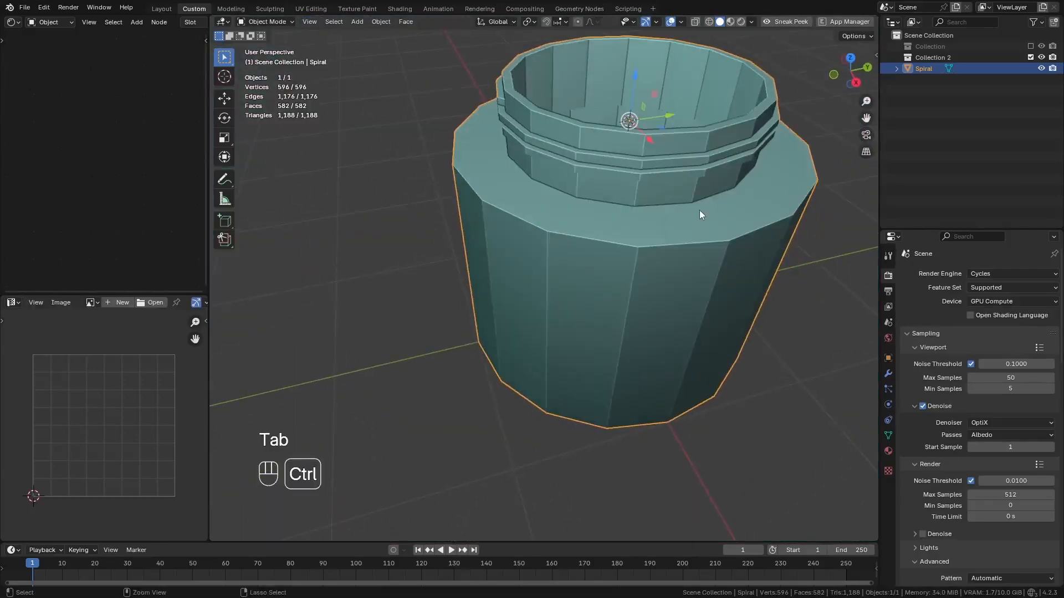
{"action": "key", "text": "ctrl+a"}
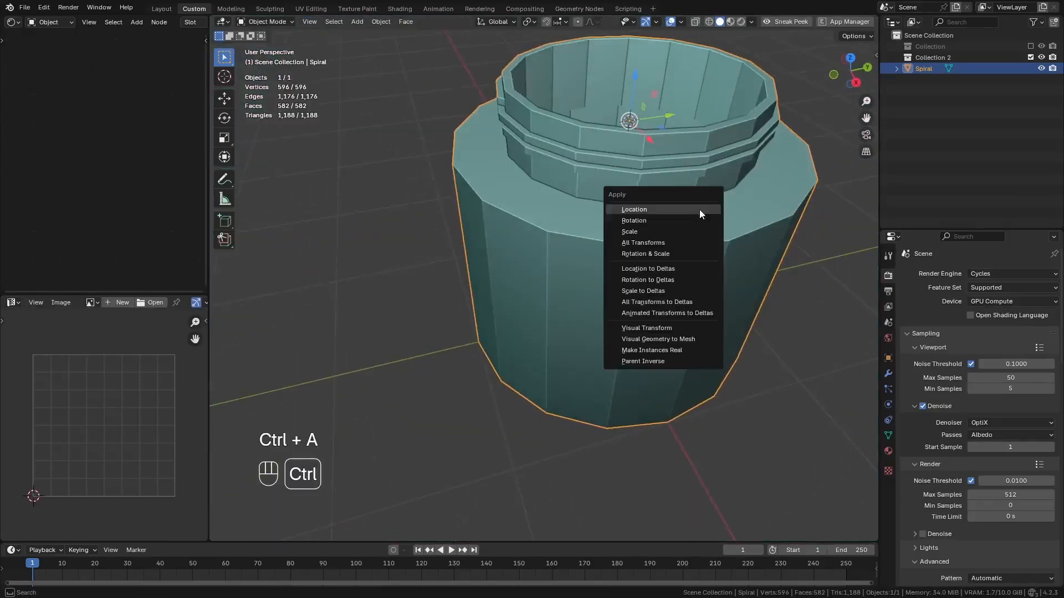
{"action": "left_click", "coordinate": [642, 232]}
{"action": "middle_click_drag", "start_coordinate": [643, 231], "coordinate": [510, 220]}
{"action": "scroll", "coordinate": [619, 272], "scroll_direction": "up", "scroll_amount": 4}
{"action": "key", "text": "Tab"}
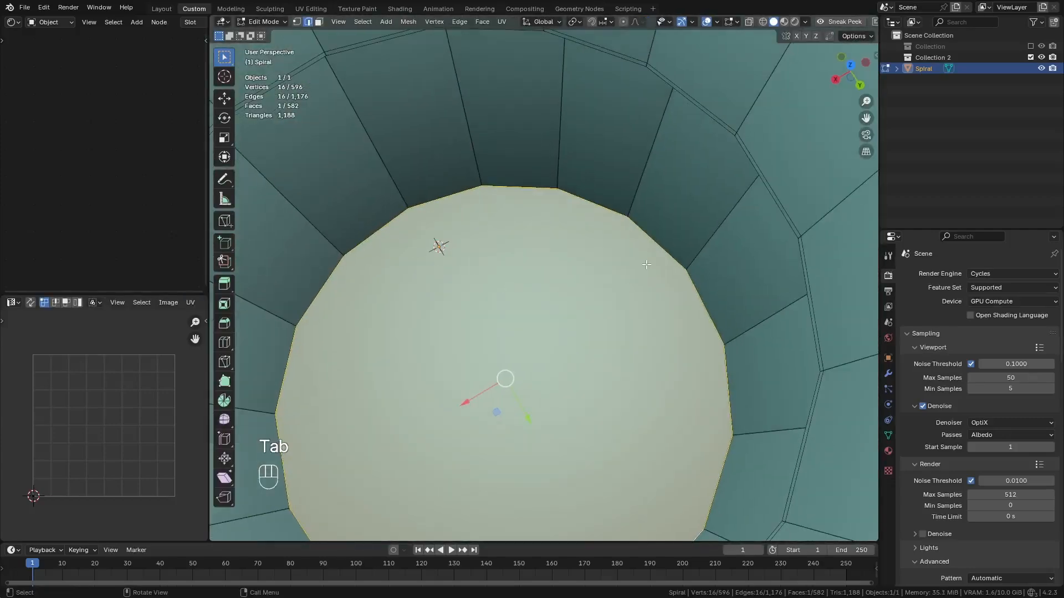
Step: Bevel the inner floor's edge loop by 0.425 m with 11 segments and a shape of 0.500
{"action": "key", "text": "ctrl+b"}
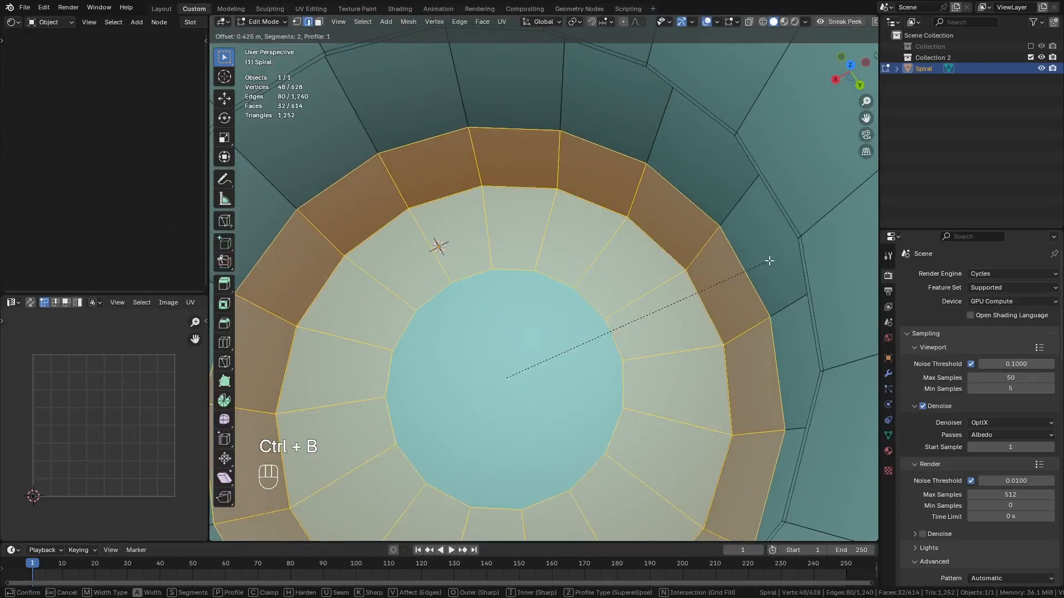
{"action": "left_click", "coordinate": [769, 260]}
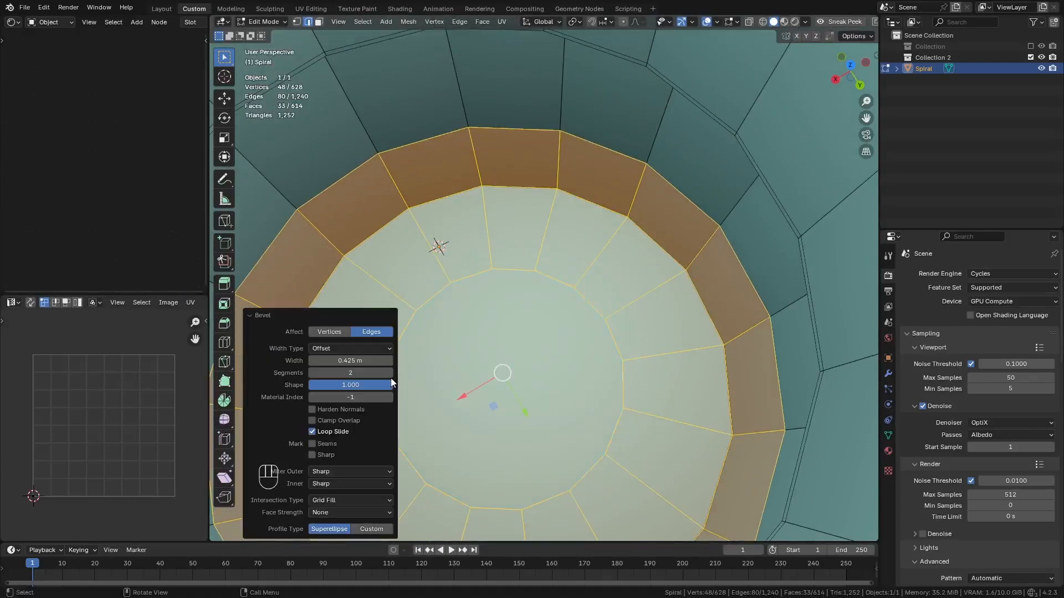
{"action": "left_click_drag", "start_coordinate": [391, 377], "coordinate": [443, 377]}
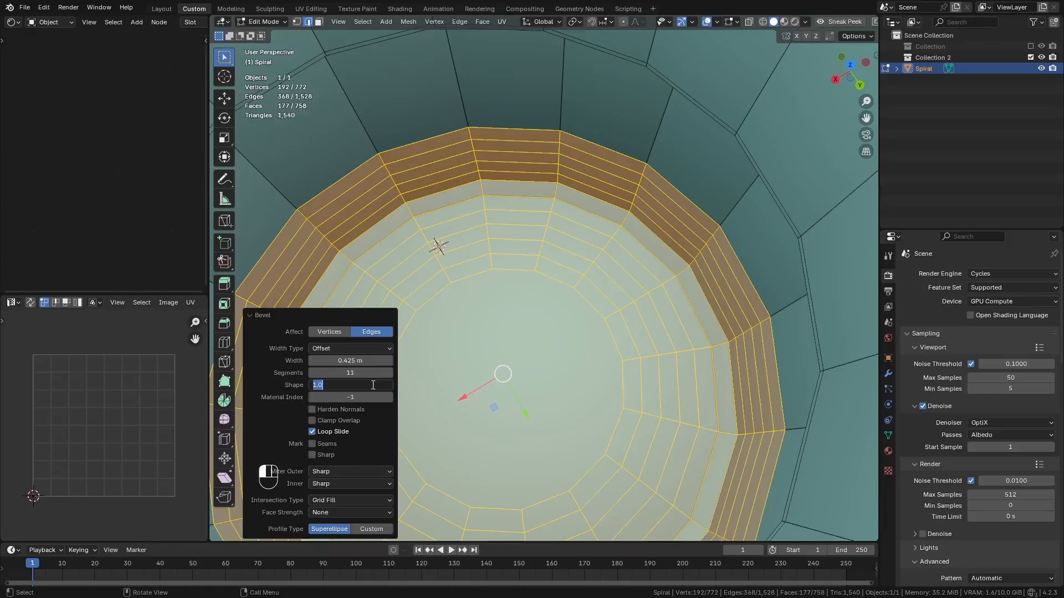
{"action": "key", "text": "Return"}
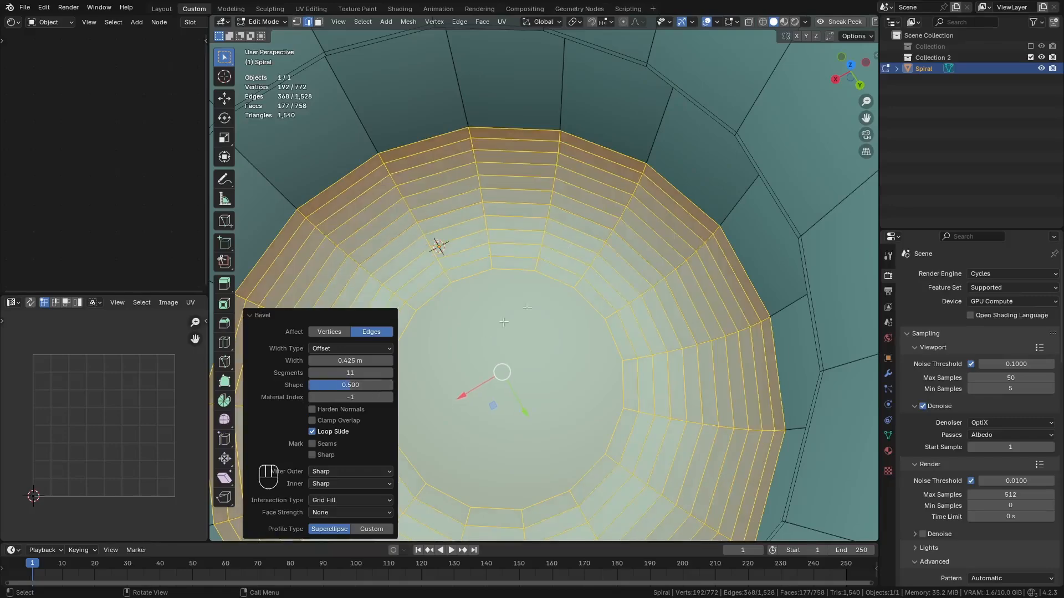
Step: Set the inner floor bevel's width to 0.456 m and its segments to 7
{"action": "scroll", "coordinate": [546, 277], "scroll_direction": "down", "scroll_amount": 4}
{"action": "mouse_move", "coordinate": [546, 277]}
{"action": "middle_mouse_down"}
{"action": "mouse_move", "coordinate": [548, 238]}
{"action": "mouse_move", "coordinate": [561, 275]}
{"action": "mouse_move", "coordinate": [560, 244]}
{"action": "middle_mouse_up"}
{"action": "key", "text": "KP_1"}
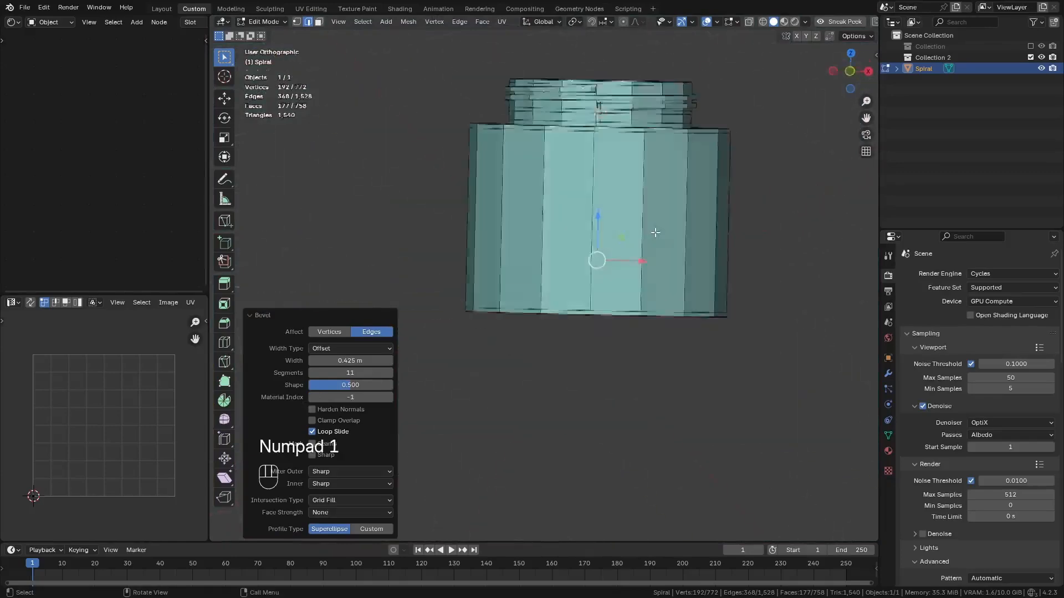
{"action": "key", "text": "z"}
{"action": "left_click", "coordinate": [583, 235]}
{"action": "scroll", "coordinate": [637, 260], "scroll_direction": "up", "scroll_amount": 3}
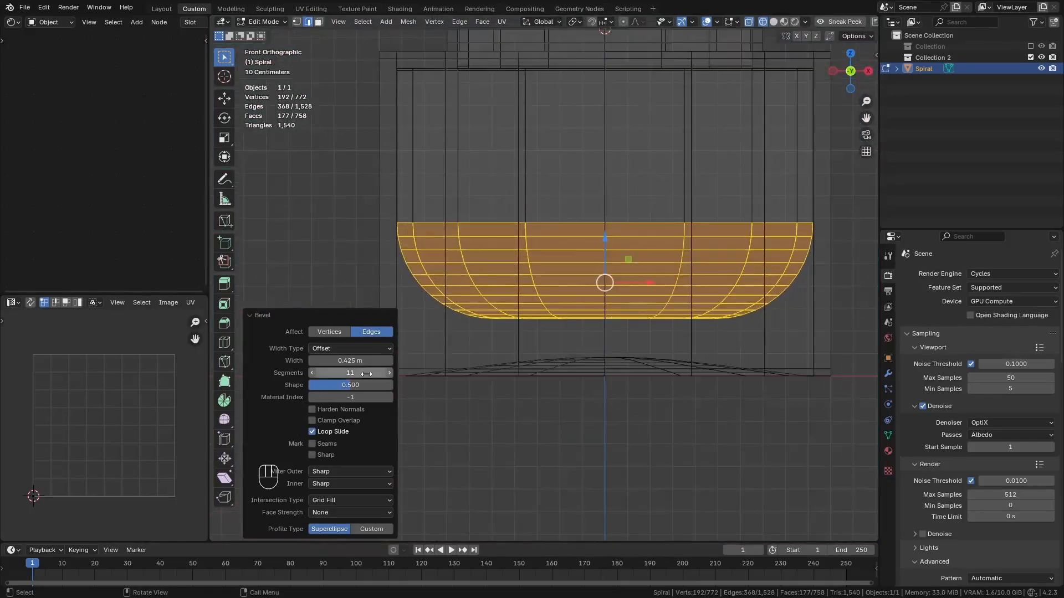
{"action": "mouse_move", "coordinate": [354, 361]}
{"action": "left_mouse_down", "text": "shift"}
{"action": "mouse_move", "coordinate": [439, 361]}
{"action": "mouse_move", "coordinate": [348, 361]}
{"action": "left_mouse_up", "text": "shift"}
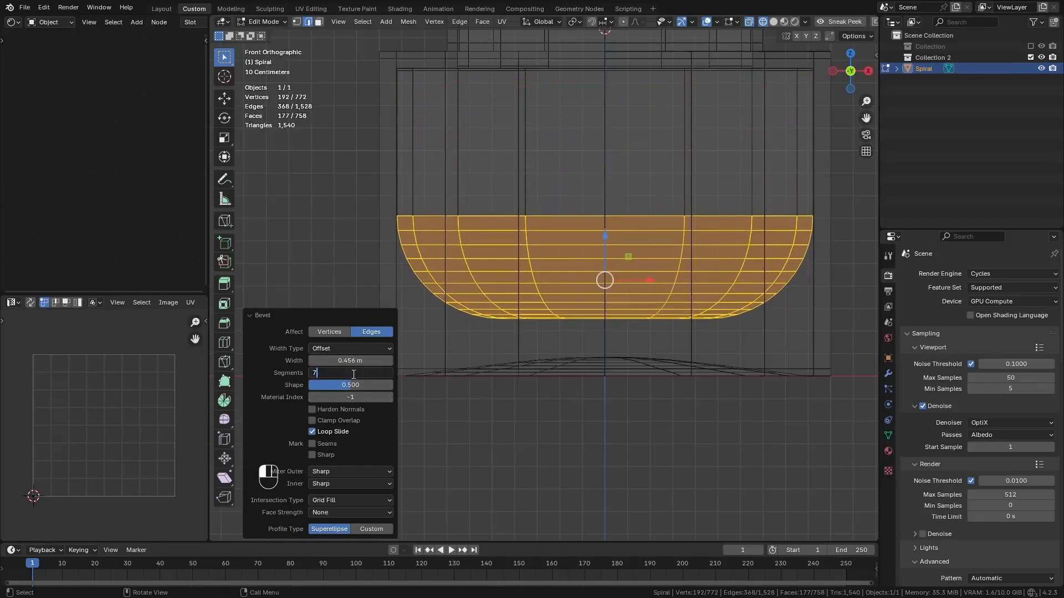
{"action": "left_click", "coordinate": [354, 374]}
{"action": "type", "text": "7"}
{"action": "key", "text": "Return"}
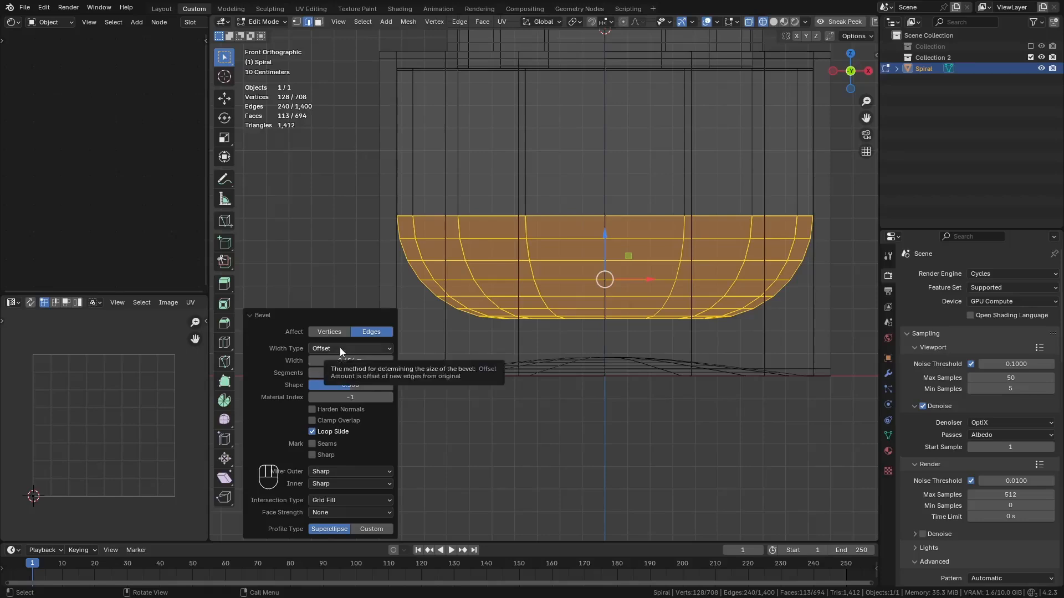
Step: Move the rounded inner bottom down about 0.03 m along Z and stretch it vertically by about 1.11
{"action": "key", "text": "g"}
{"action": "key", "text": "z"}
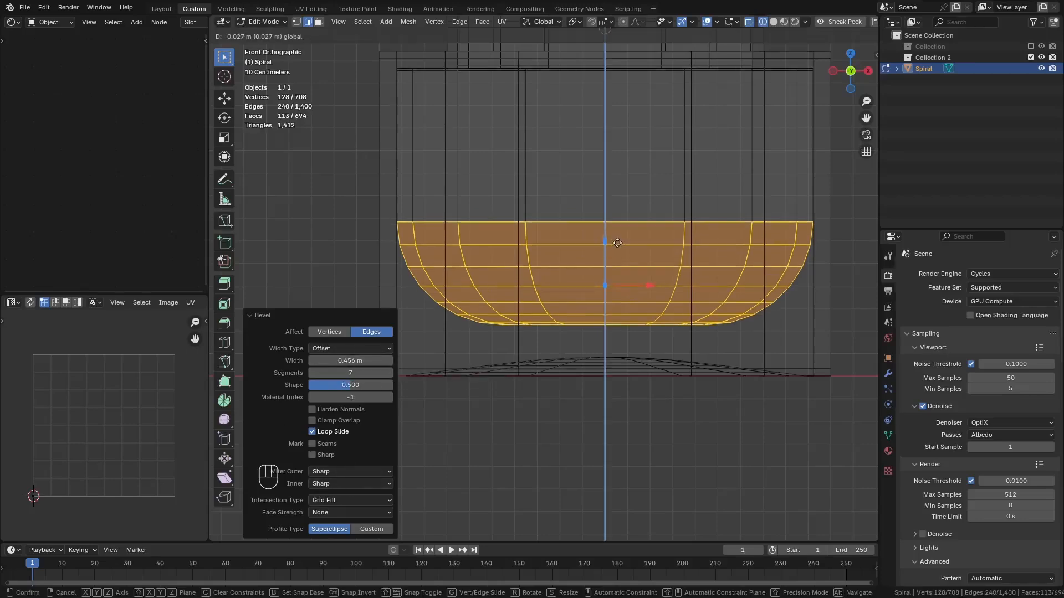
{"action": "key", "text": "Return"}
{"action": "key", "text": "s"}
{"action": "key", "text": "z"}
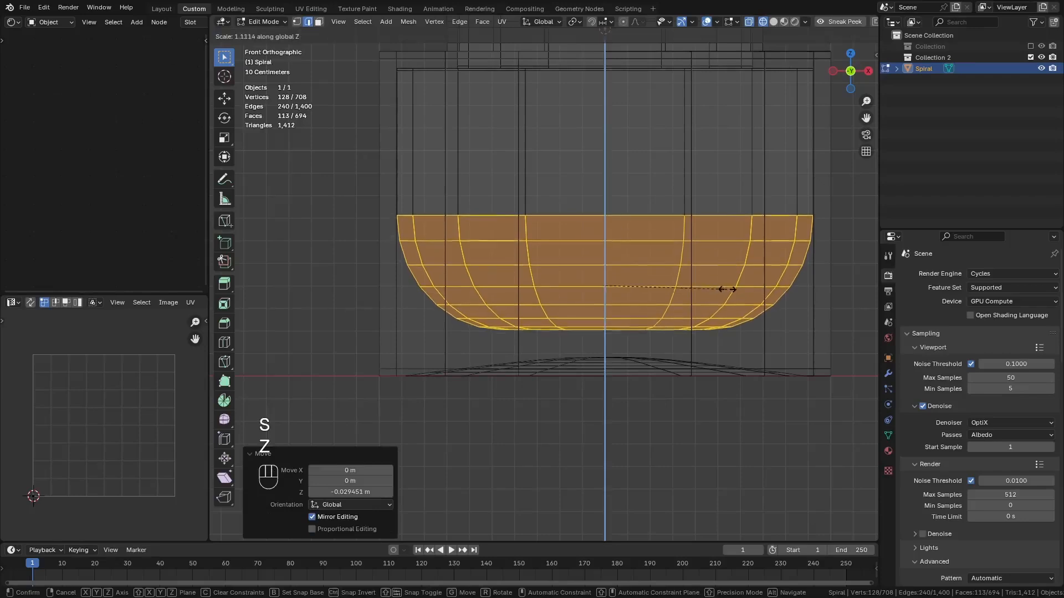
{"action": "left_click", "coordinate": [726, 289]}
{"action": "left_click_drag", "start_coordinate": [605, 243], "coordinate": [605, 243]}
Step: Add a centred loop cut around the outer body wall and bevel it by 0.632 m with 1 segment
{"action": "key", "text": "z"}
{"action": "key", "text": "ctrl+r"}
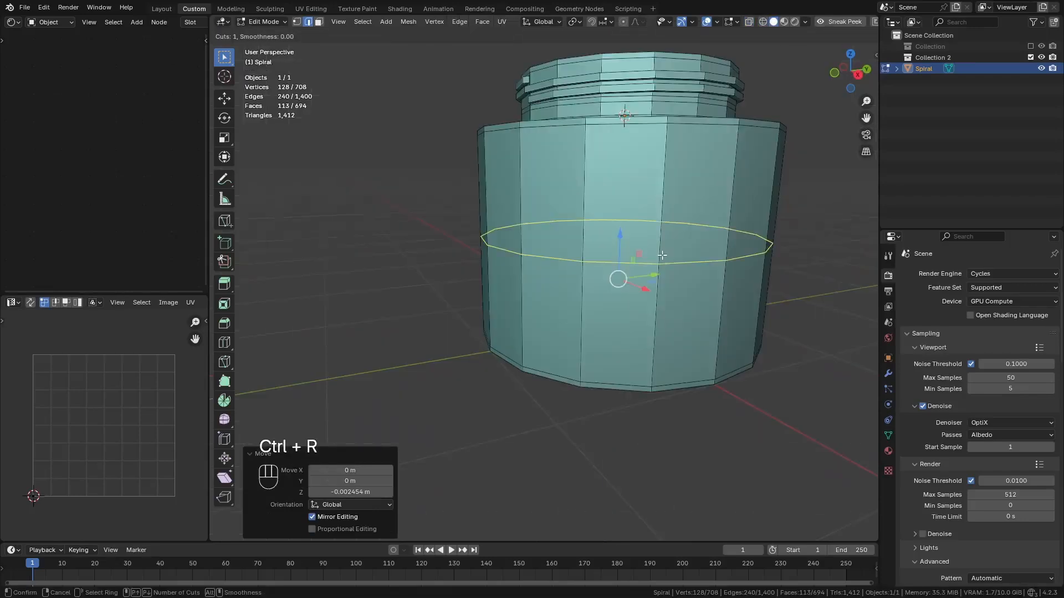
{"action": "left_click", "coordinate": [662, 250]}
{"action": "right_click", "coordinate": [687, 246]}
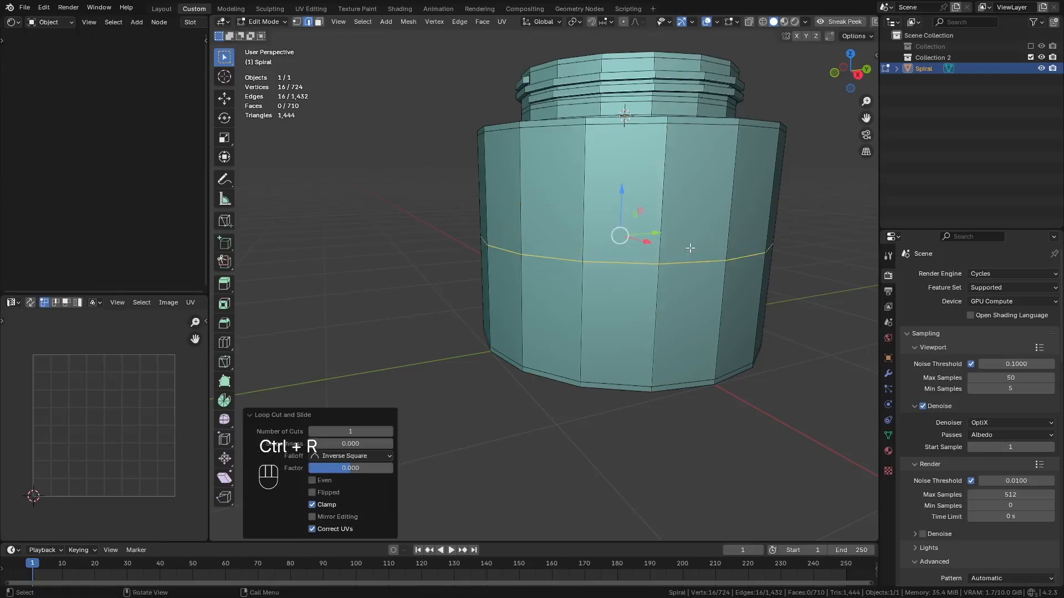
{"action": "key", "text": "ctrl+b"}
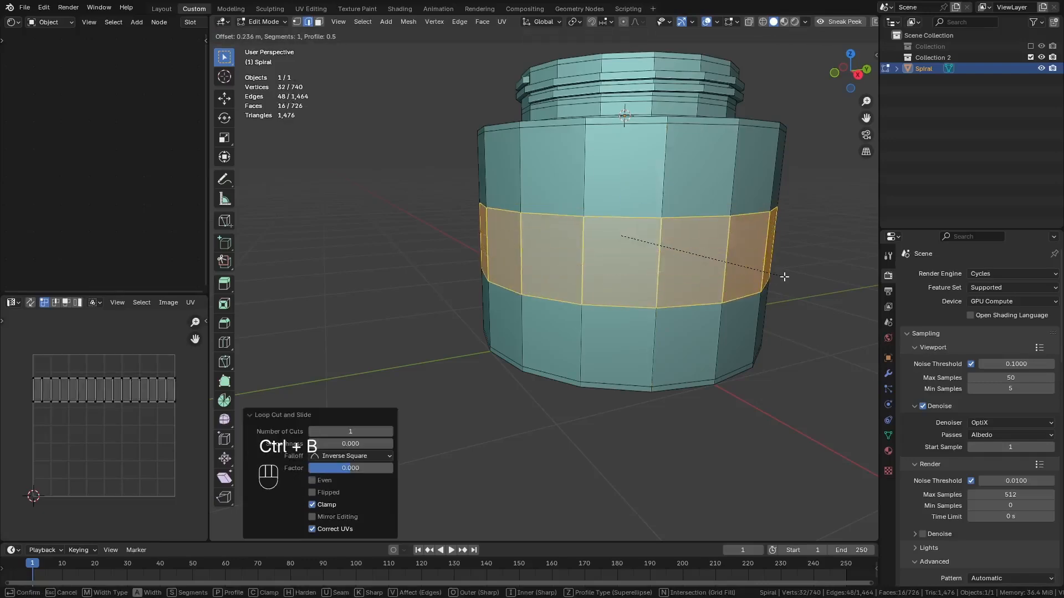
{"action": "scroll", "coordinate": [784, 277], "scroll_direction": "up", "scroll_amount": 3}
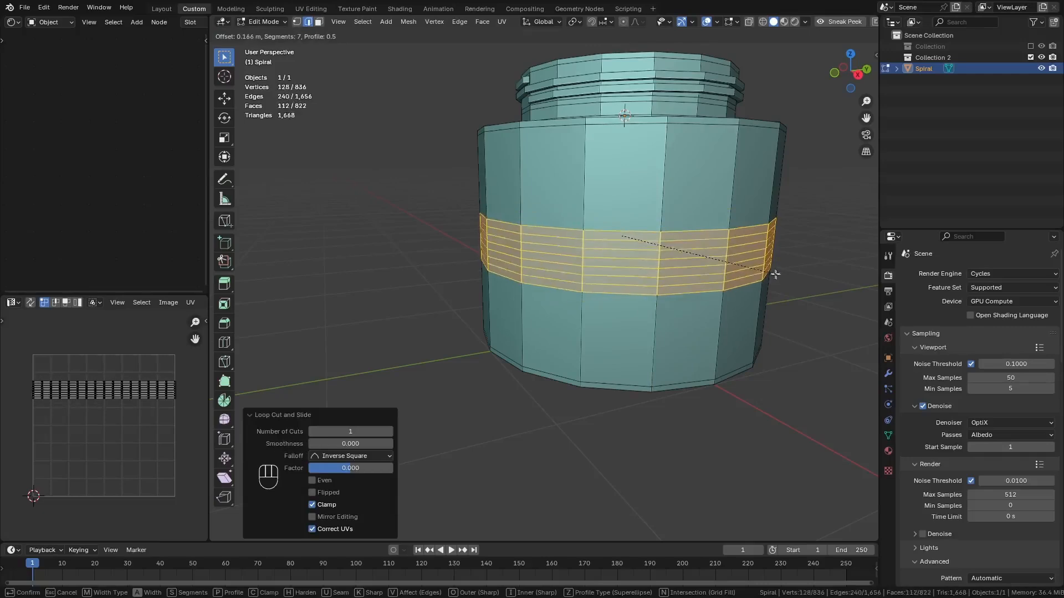
{"action": "scroll", "coordinate": [781, 278], "scroll_direction": "down", "scroll_amount": 3}
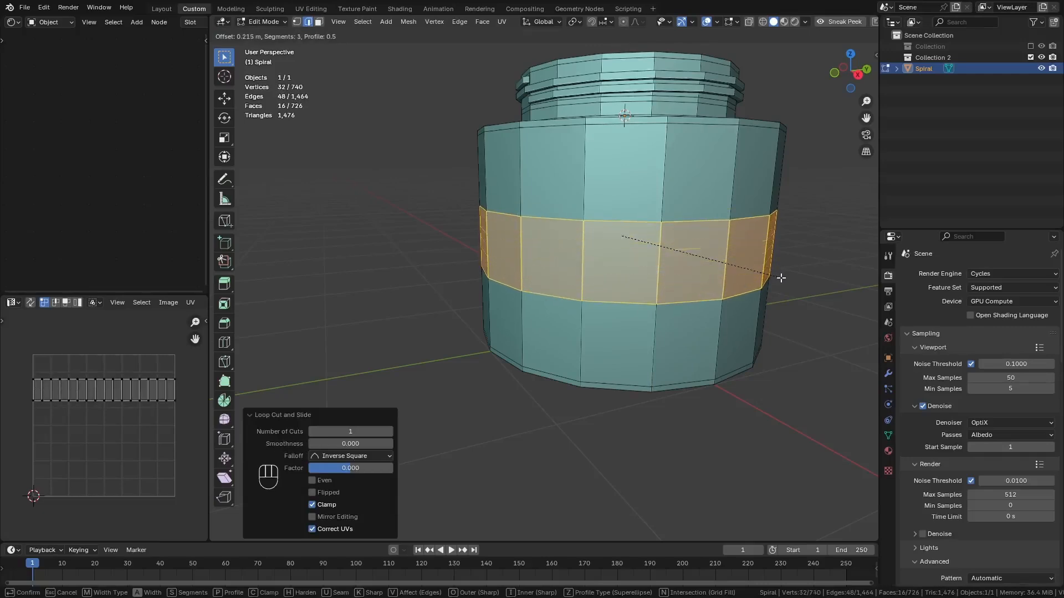
{"action": "left_click", "coordinate": [856, 299], "text": "shift"}
Step: Add a support loop cut on the neck's inner wall just below the rim, with a slide factor of about 0.927
{"action": "scroll", "coordinate": [626, 111], "scroll_direction": "up", "scroll_amount": 4}
{"action": "middle_click_drag", "start_coordinate": [626, 161], "coordinate": [560, 232]}
{"action": "key", "text": "ctrl+r"}
{"action": "left_click", "coordinate": [570, 241]}
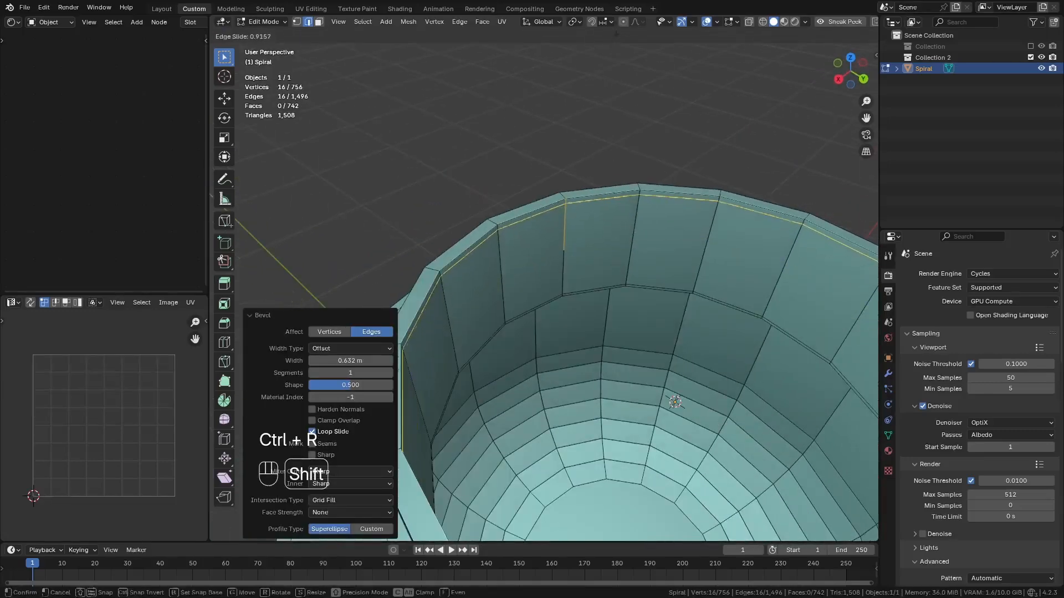
{"action": "left_click", "coordinate": [619, 28], "text": "shift"}
Step: Add a centred loop cut around the outside of the neck just below the rim
{"action": "scroll", "coordinate": [539, 111], "scroll_direction": "down", "scroll_amount": 3}
{"action": "middle_click_drag", "start_coordinate": [481, 282], "coordinate": [545, 259]}
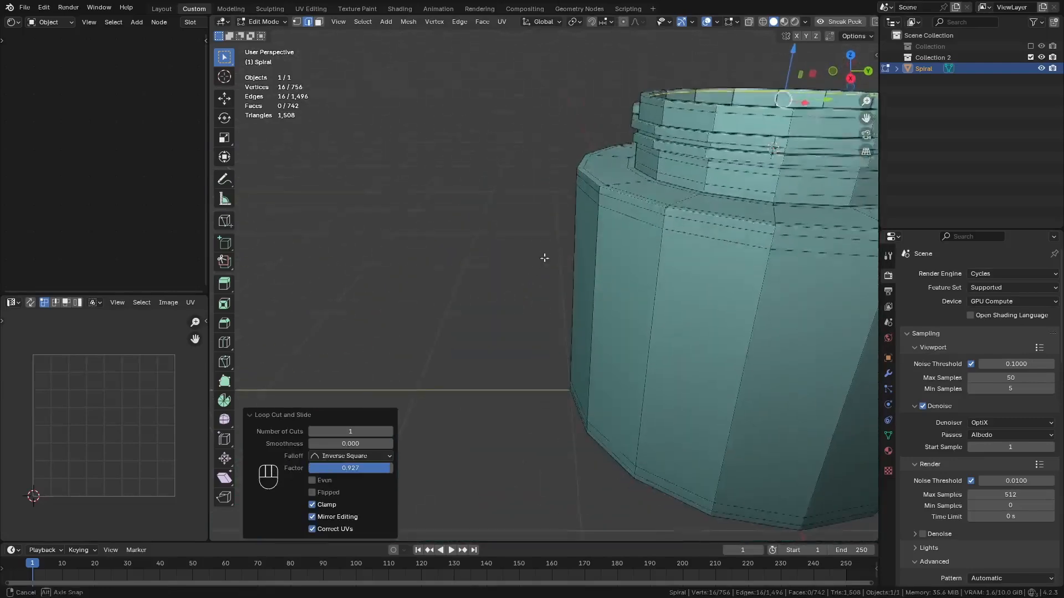
{"action": "scroll", "coordinate": [681, 66], "scroll_direction": "up", "scroll_amount": 4}
{"action": "key", "text": "ctrl+r"}
{"action": "left_click", "coordinate": [594, 306]}
{"action": "right_click", "coordinate": [594, 305]}
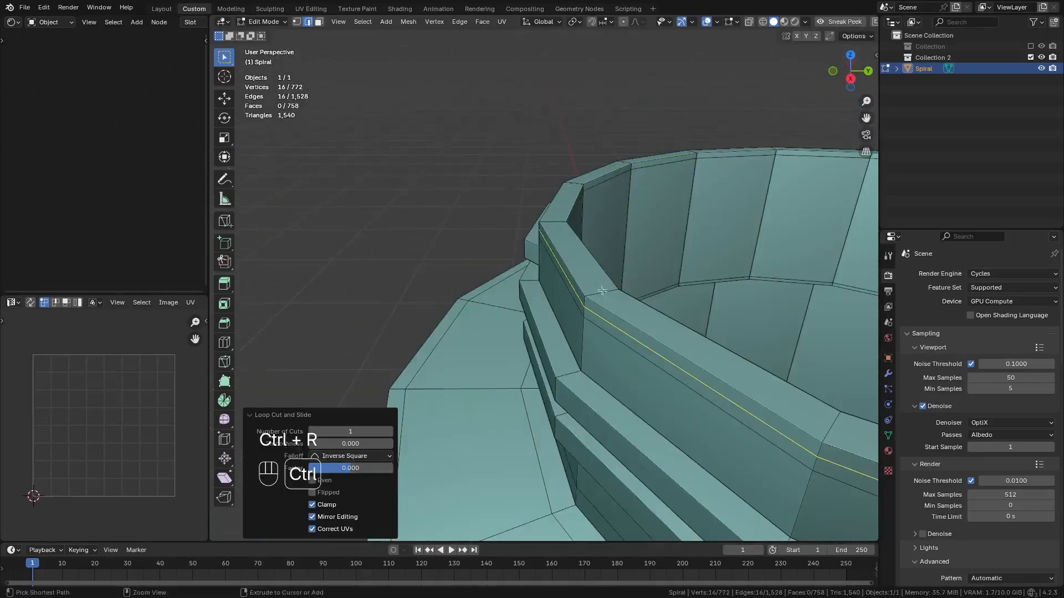
{"action": "key", "text": "ctrl+r"}
{"action": "left_click", "coordinate": [599, 283]}
{"action": "key", "text": "ctrl+z"}
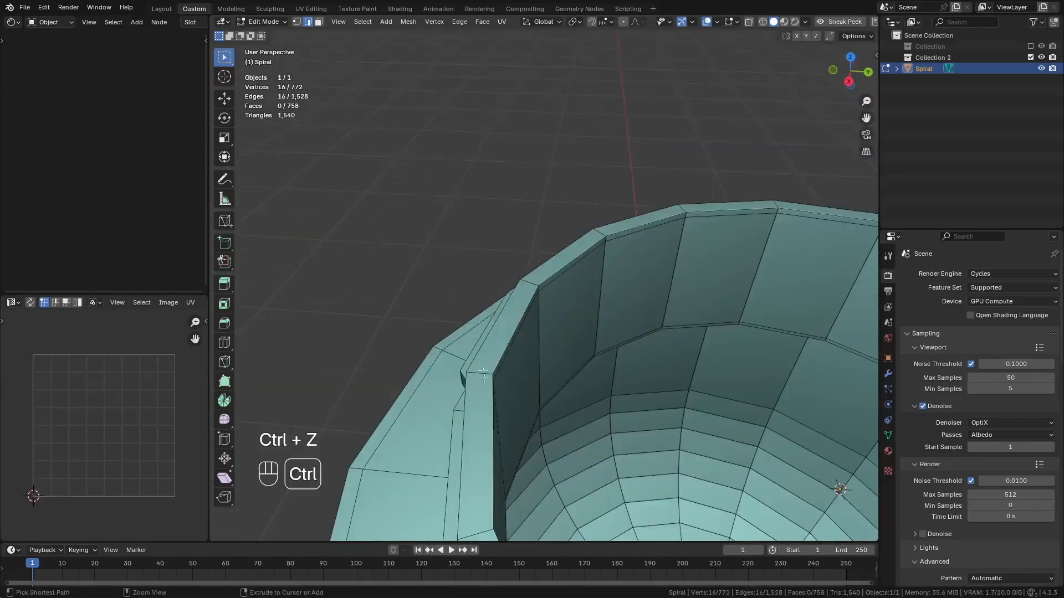
Step: Add a centred loop cut around the top face of the neck rim and raise it about 0.005 m along Z
{"action": "key", "text": "ctrl+r"}
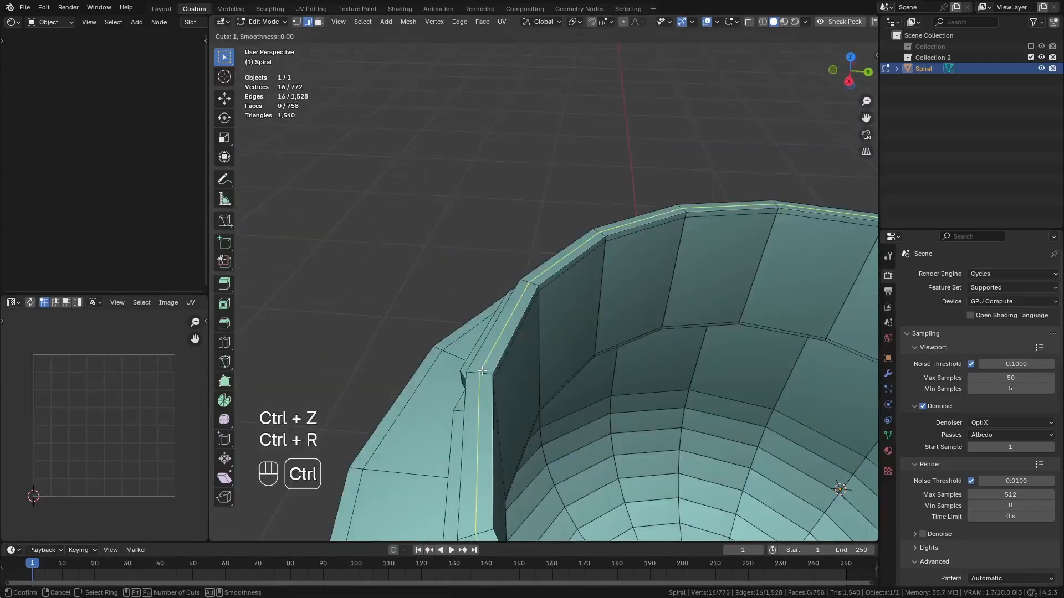
{"action": "left_click", "coordinate": [482, 370]}
{"action": "right_click", "coordinate": [482, 370]}
{"action": "scroll", "coordinate": [527, 390], "scroll_direction": "down", "scroll_amount": 2}
{"action": "key", "text": "g"}
{"action": "key", "text": "z"}
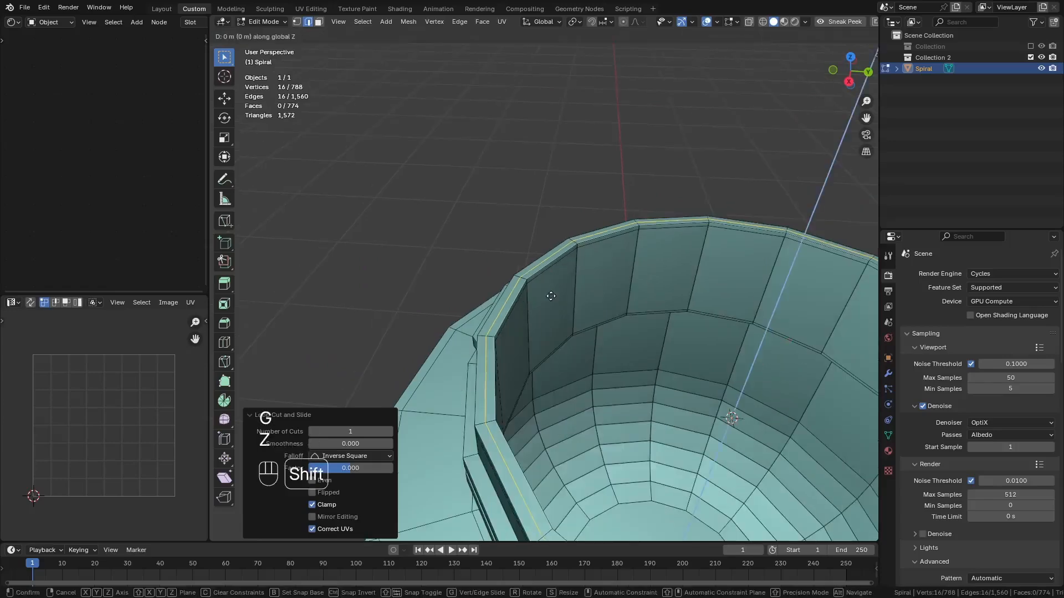
{"action": "left_click", "coordinate": [551, 280]}
{"action": "scroll", "coordinate": [550, 274], "scroll_direction": "down", "scroll_amount": 3}
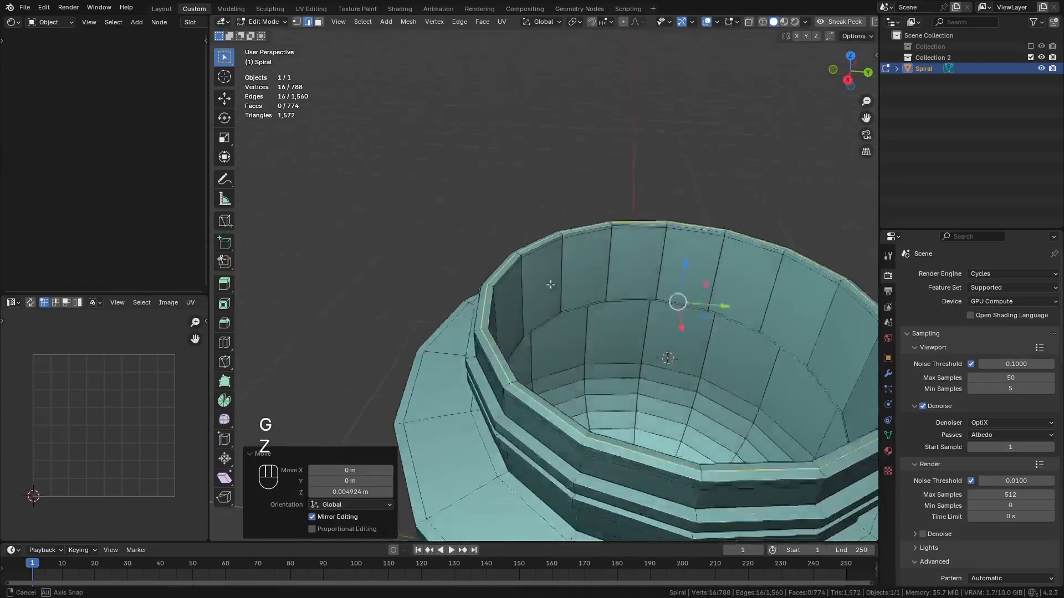
Step: Raise the centre loop of the neck rim slightly further along Z
{"action": "left_click_drag", "start_coordinate": [676, 209], "coordinate": [673, 173], "text": "shift"}
{"action": "right_click", "coordinate": [673, 173], "text": "shift"}
{"action": "key", "text": "g"}
{"action": "key", "text": "z"}
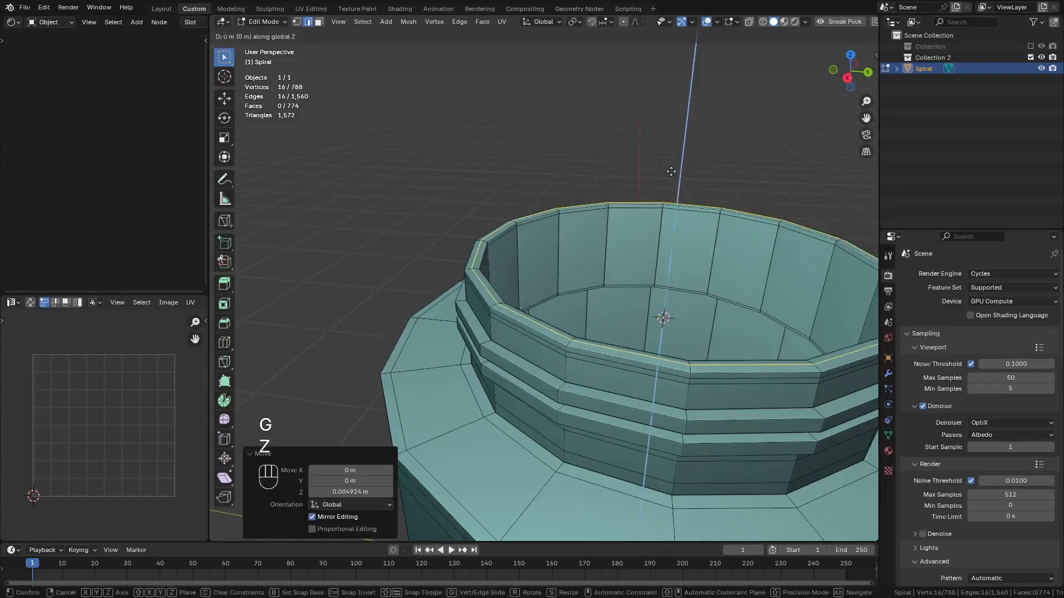
{"action": "left_click", "coordinate": [670, 168]}
Step: Return to Object Mode and apply smooth shading to the container
{"action": "key", "text": "Tab"}
{"action": "scroll", "coordinate": [671, 167], "scroll_direction": "down", "scroll_amount": 4}
{"action": "right_click", "coordinate": [467, 204]}
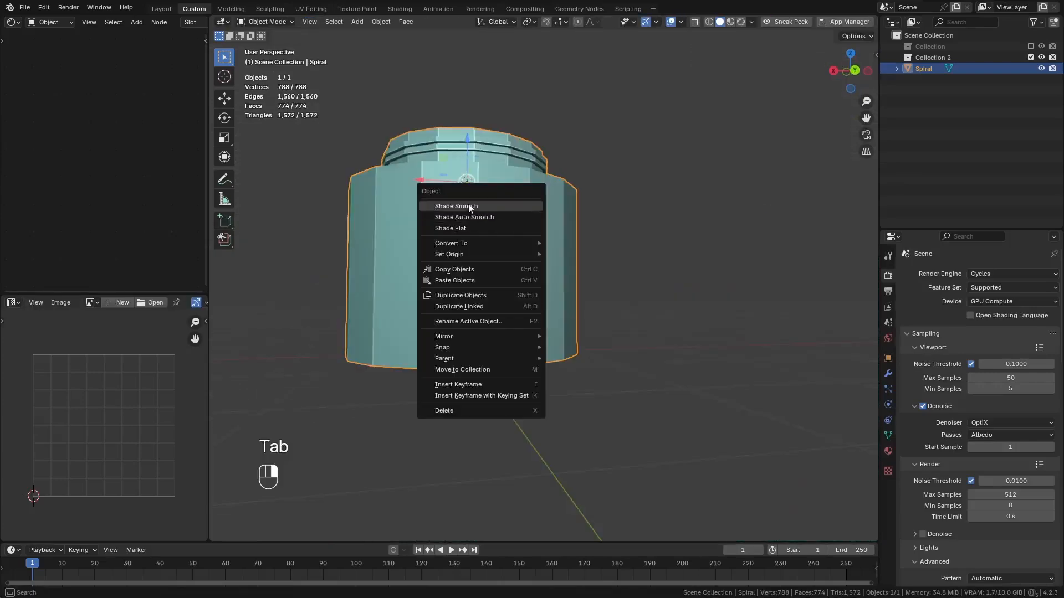
{"action": "left_click", "coordinate": [468, 204]}
{"action": "middle_click_drag", "start_coordinate": [492, 242], "coordinate": [641, 310]}
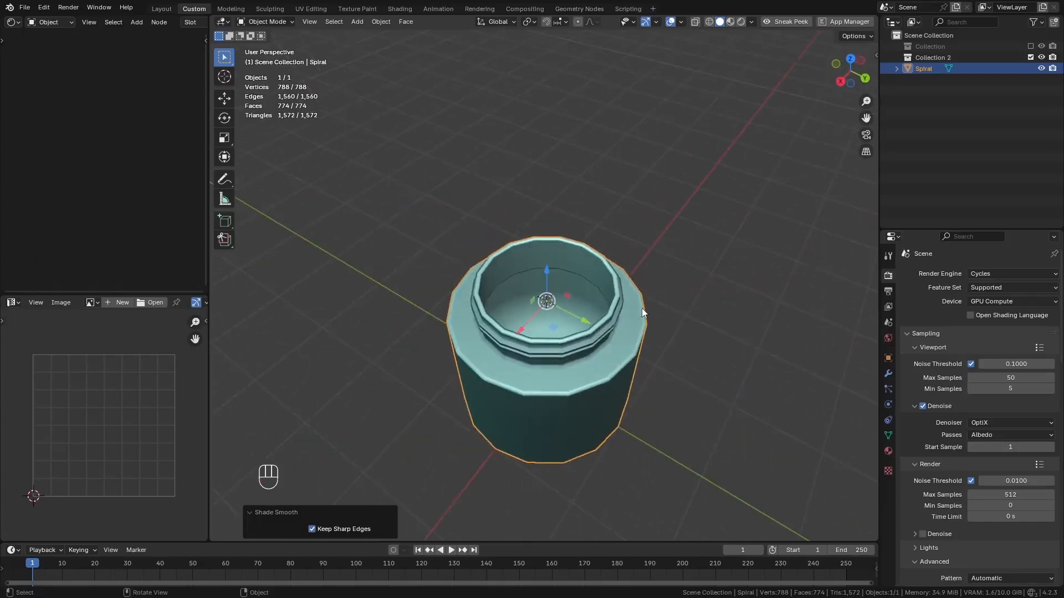
{"action": "middle_click_drag", "start_coordinate": [766, 422], "coordinate": [585, 266]}
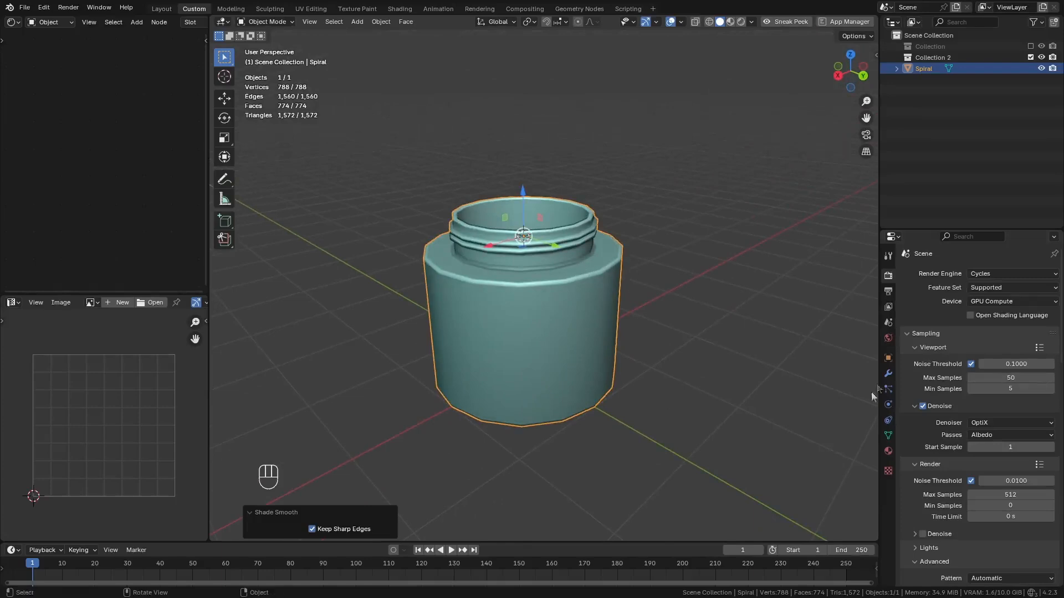
Step: Add a Subdivision Surface modifier to the container and set its viewport level to 2
{"action": "left_click", "coordinate": [888, 359]}
{"action": "left_click", "coordinate": [887, 374]}
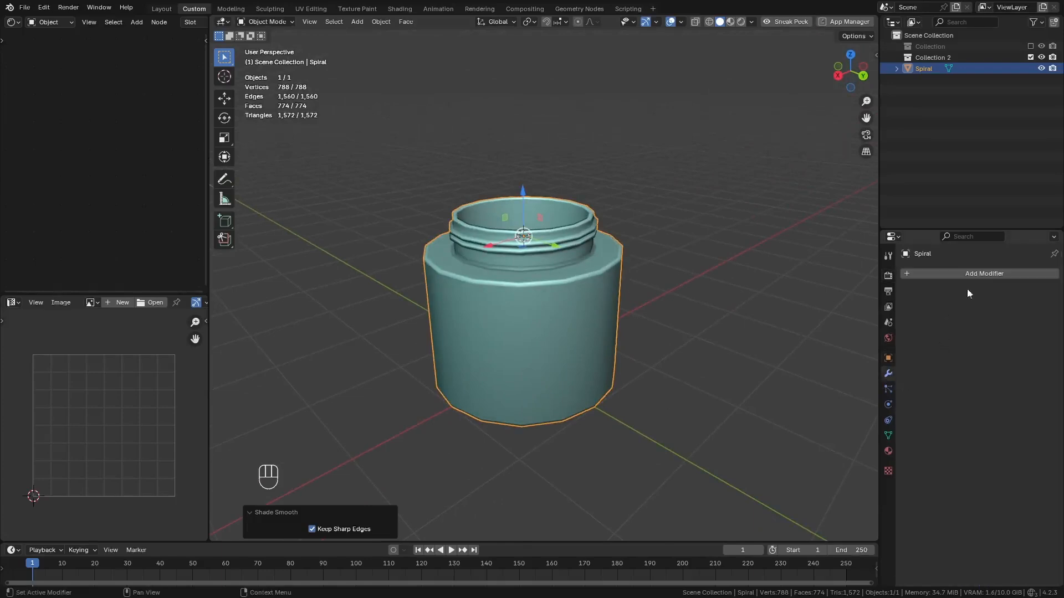
{"action": "left_click", "coordinate": [976, 275]}
{"action": "mouse_move", "coordinate": [937, 317]}
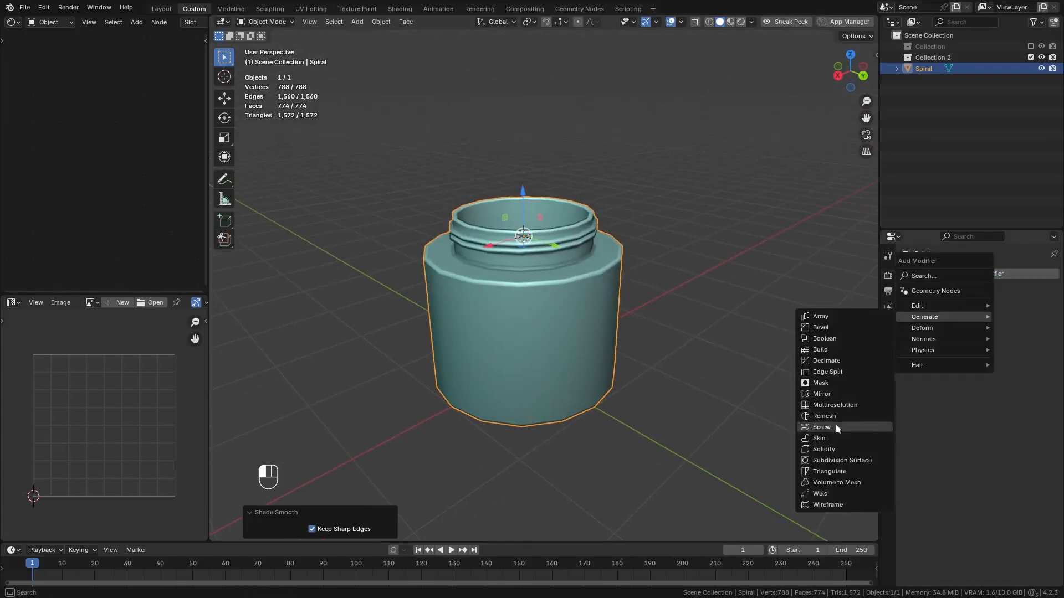
{"action": "left_click", "coordinate": [842, 460]}
{"action": "scroll", "coordinate": [842, 461], "scroll_direction": "up", "scroll_amount": 3}
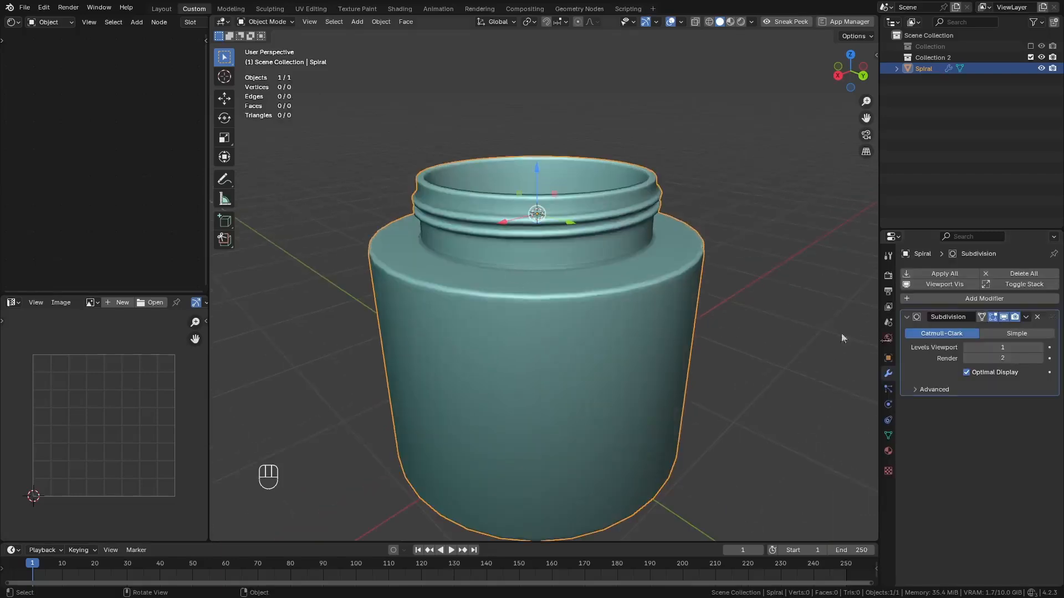
{"action": "left_click", "coordinate": [1040, 348]}
Step: Select the upper neck with its spiral thread in front wireframe view and lower it about 0.045 m along Z
{"action": "middle_click_drag", "start_coordinate": [613, 315], "coordinate": [485, 213]}
{"action": "scroll", "coordinate": [542, 254], "scroll_direction": "down", "scroll_amount": 4}
{"action": "key", "text": "KP_1"}
{"action": "key", "text": "Tab"}
{"action": "scroll", "coordinate": [607, 242], "scroll_direction": "up", "scroll_amount": 4}
{"action": "key", "text": "z"}
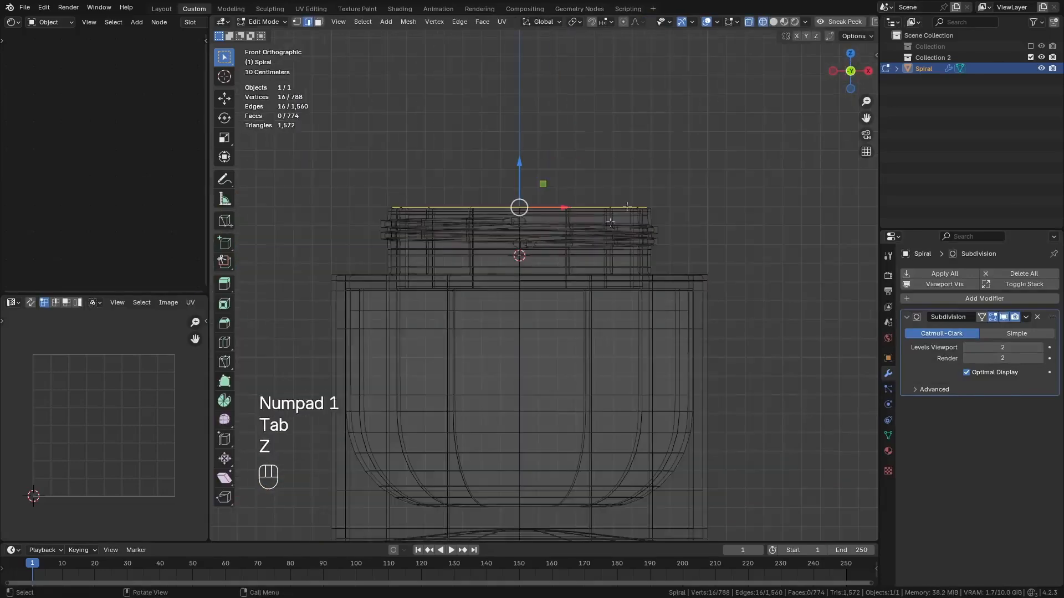
{"action": "left_click_drag", "start_coordinate": [436, 242], "coordinate": [297, 260]}
{"action": "scroll", "coordinate": [421, 213], "scroll_direction": "up", "scroll_amount": 2}
{"action": "left_click_drag", "start_coordinate": [565, 202], "coordinate": [565, 215]}
{"action": "scroll", "coordinate": [764, 301], "scroll_direction": "up", "scroll_amount": 1}
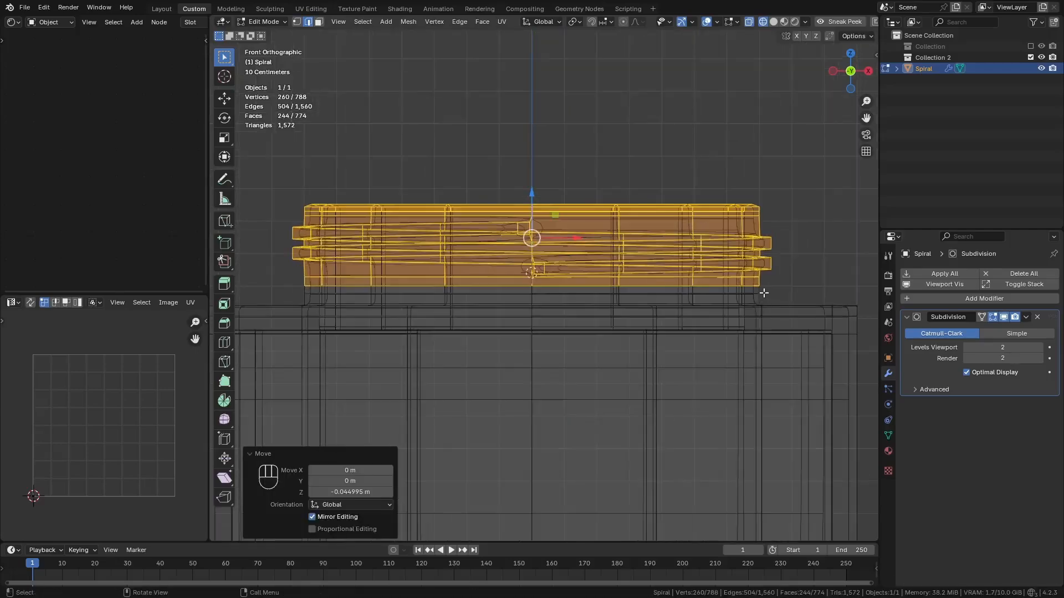
Step: Select the vertex loop just below the thread on the neck and lower it slightly along Z, finishing in Object Mode
{"action": "key", "text": "1"}
{"action": "left_click_drag", "start_coordinate": [769, 290], "coordinate": [289, 302]}
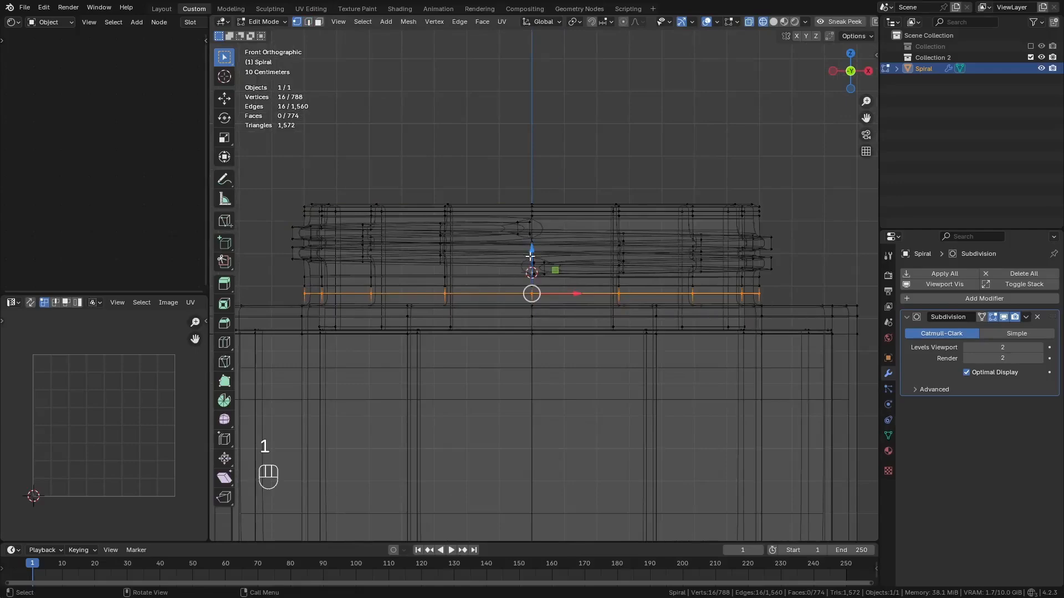
{"action": "left_click_drag", "start_coordinate": [530, 257], "coordinate": [540, 259]}
{"action": "key", "text": "Tab"}
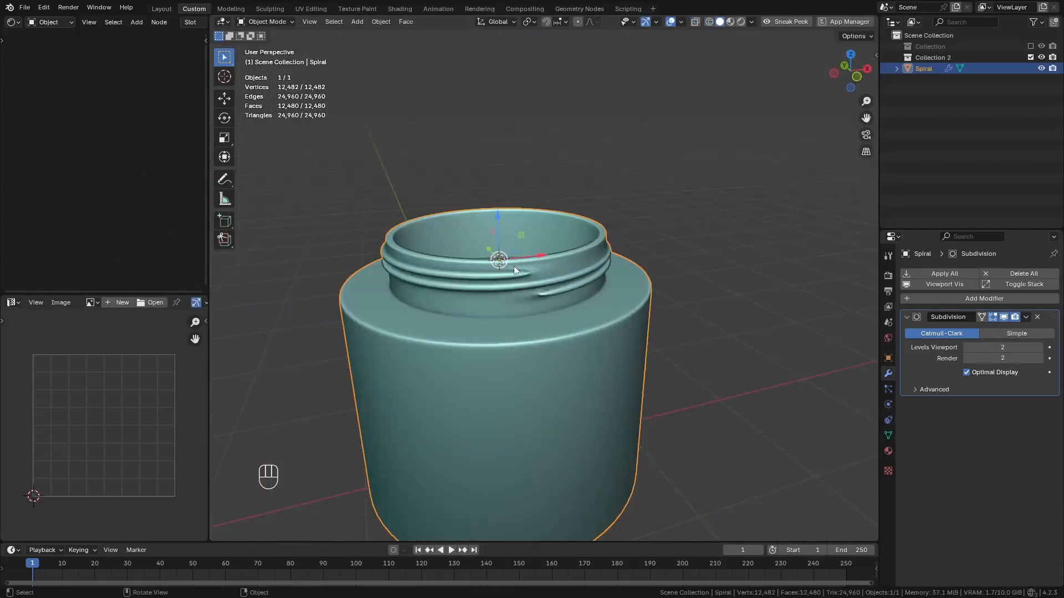
Step: Duplicate the edge loop at the shoulder's outer rim in place and extrude the copy upward about 0.4 m along Z
{"action": "key", "text": "Tab"}
{"action": "middle_click_drag", "start_coordinate": [558, 318], "coordinate": [549, 333]}
{"action": "scroll", "coordinate": [413, 337], "scroll_direction": "up", "scroll_amount": 2}
{"action": "left_click", "coordinate": [410, 338], "text": "alt"}
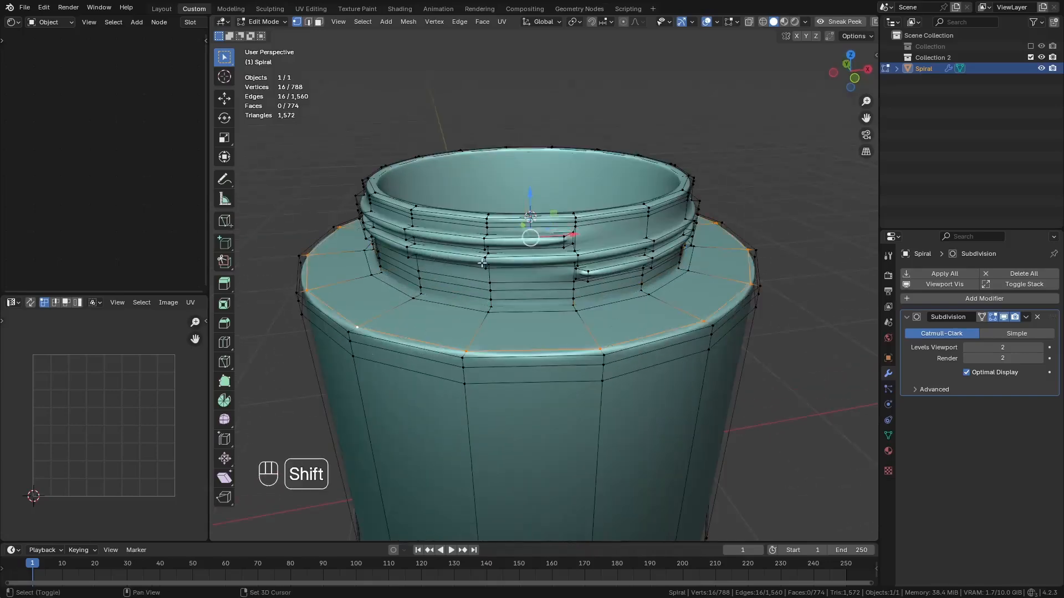
{"action": "key", "text": "shift+d"}
{"action": "right_click", "coordinate": [495, 271]}
{"action": "key", "text": "e"}
{"action": "key", "text": "z"}
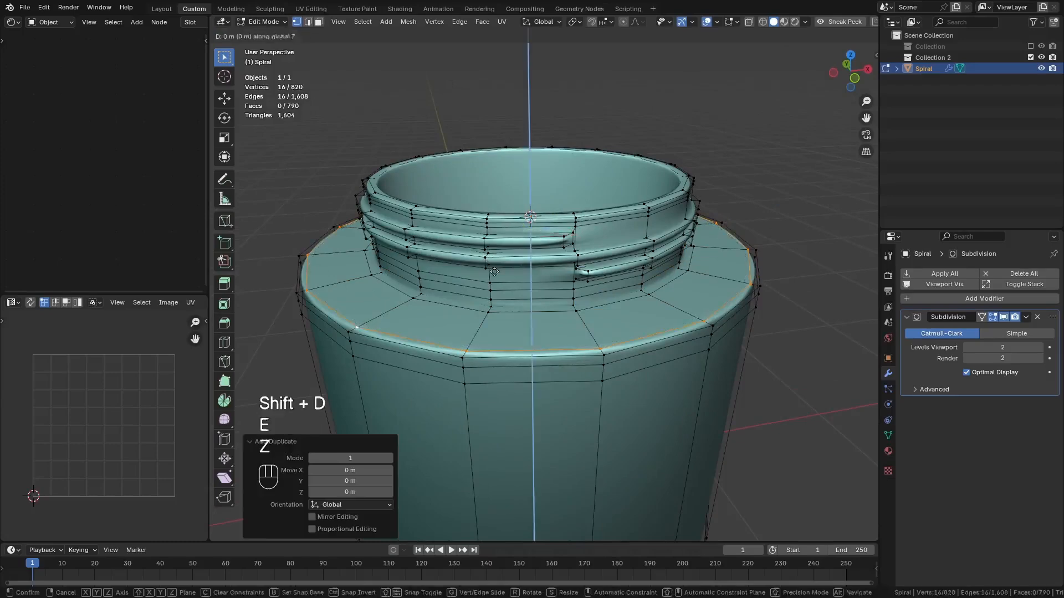
{"action": "left_click", "coordinate": [535, 183]}
Step: Fill the open top of the extruded lid wall with a face and raise it about 0.012 m along Z
{"action": "key", "text": "KP_1"}
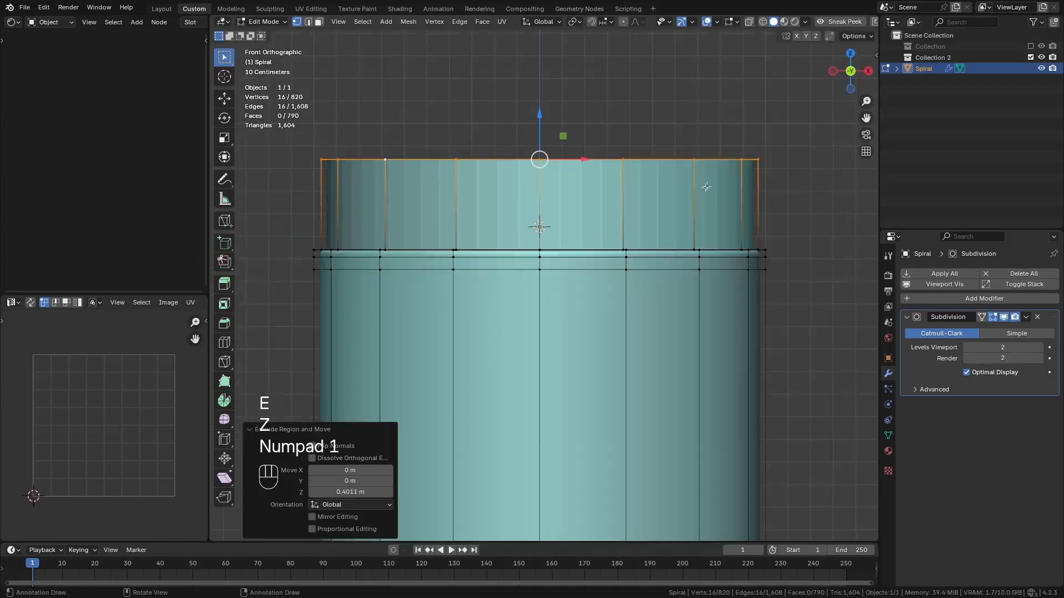
{"action": "key", "text": "z"}
{"action": "left_click", "coordinate": [601, 192]}
{"action": "key", "text": "f"}
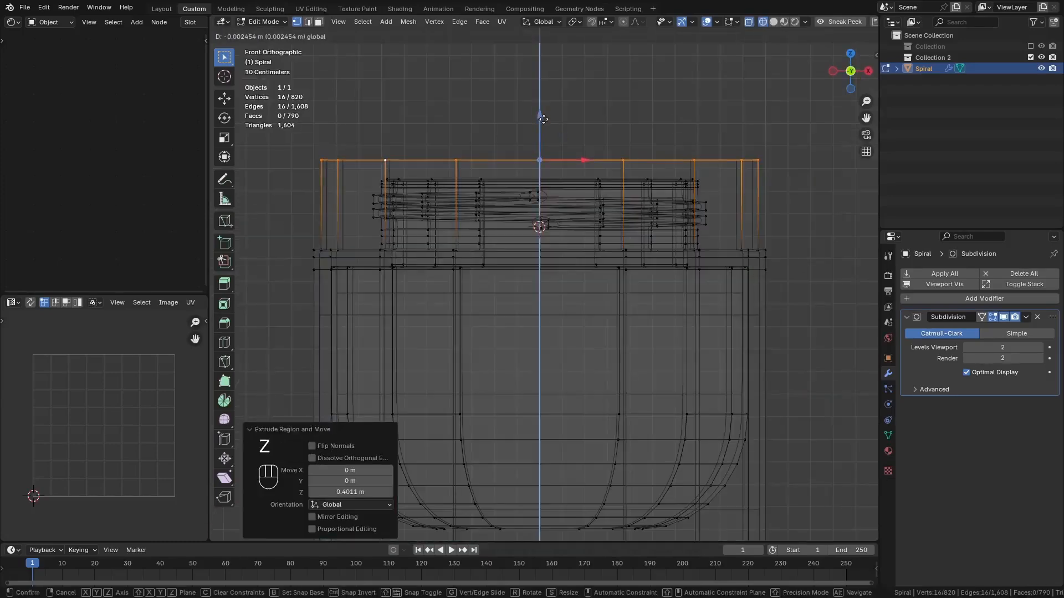
{"action": "key", "text": "g"}
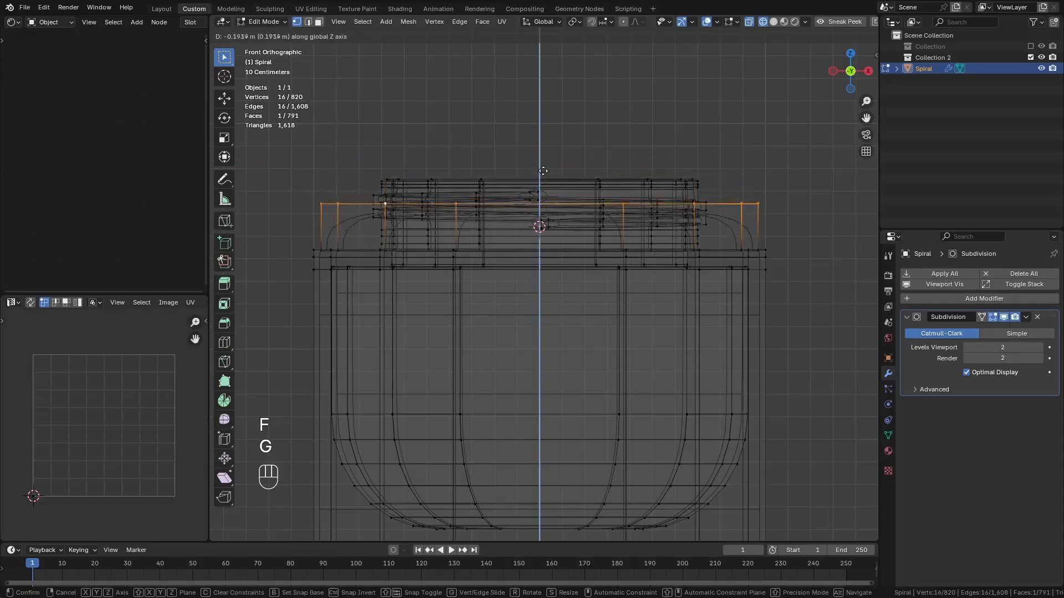
{"action": "key", "text": "ctrl+z"}
{"action": "left_click", "coordinate": [583, 153]}
{"action": "key", "text": "z"}
{"action": "left_click", "coordinate": [635, 163]}
{"action": "middle_click_drag", "start_coordinate": [637, 163], "coordinate": [761, 203]}
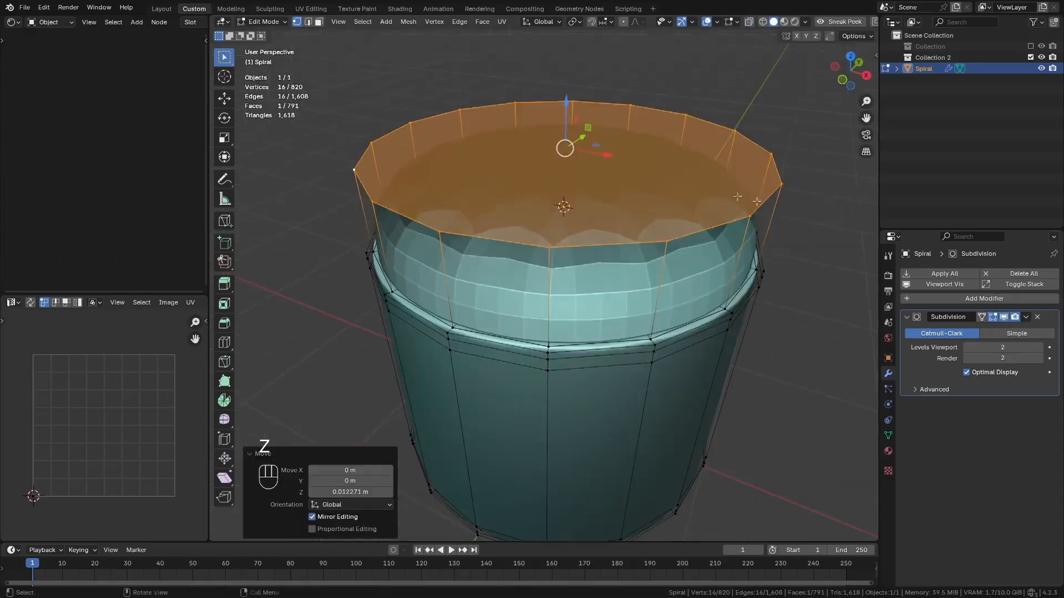
Step: Inset the lid's top face twice, by about 0.034 m and then about 0.054 m
{"action": "key", "text": "i"}
{"action": "left_click", "coordinate": [758, 203]}
{"action": "key", "text": "i"}
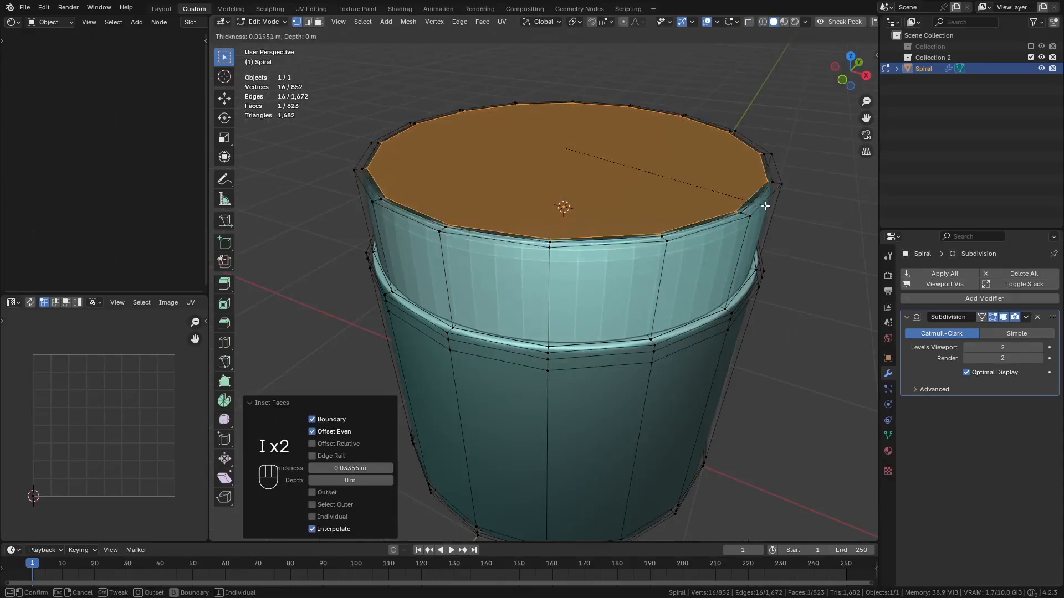
{"action": "left_click", "coordinate": [739, 198]}
{"action": "middle_click_drag", "start_coordinate": [654, 250], "coordinate": [657, 230]}
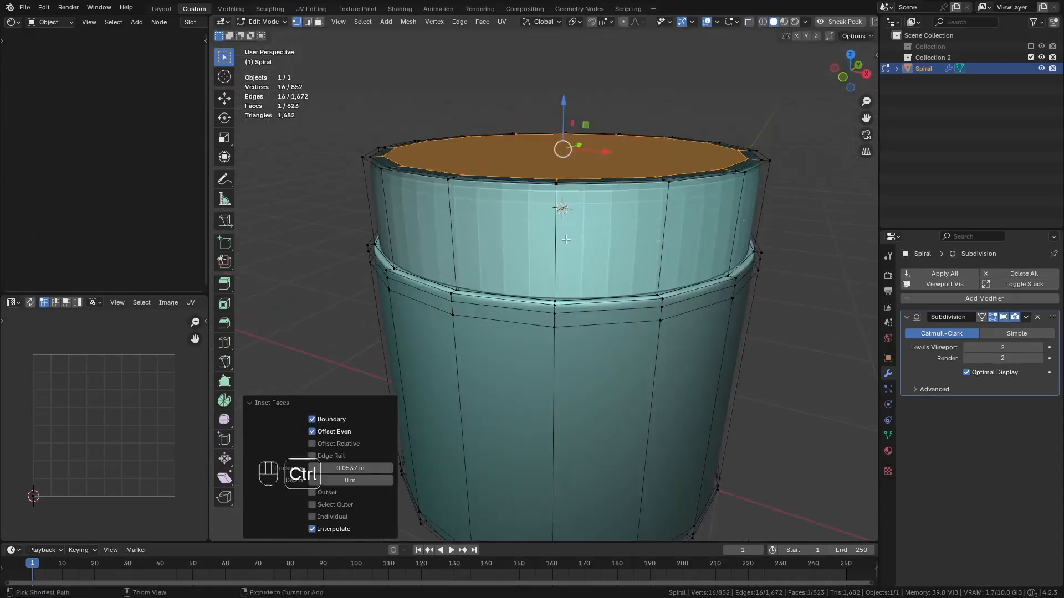
Step: Add a support loop cut around the lid's side wall near its top edge, with a slide factor of about -0.776
{"action": "key", "text": "ctrl+r"}
{"action": "left_click", "coordinate": [576, 227]}
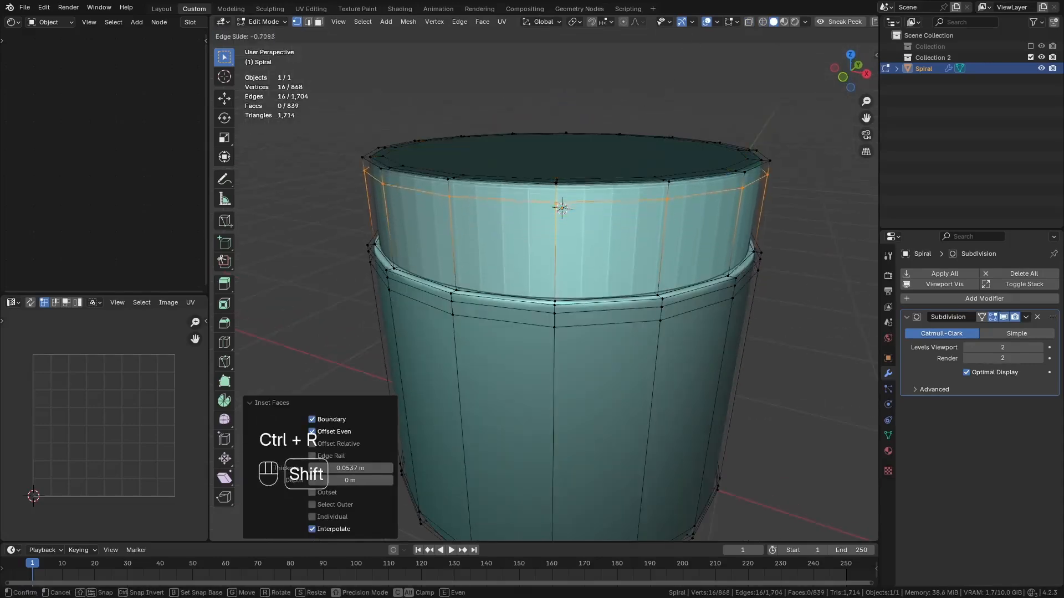
{"action": "left_click", "coordinate": [726, 526], "text": "shift"}
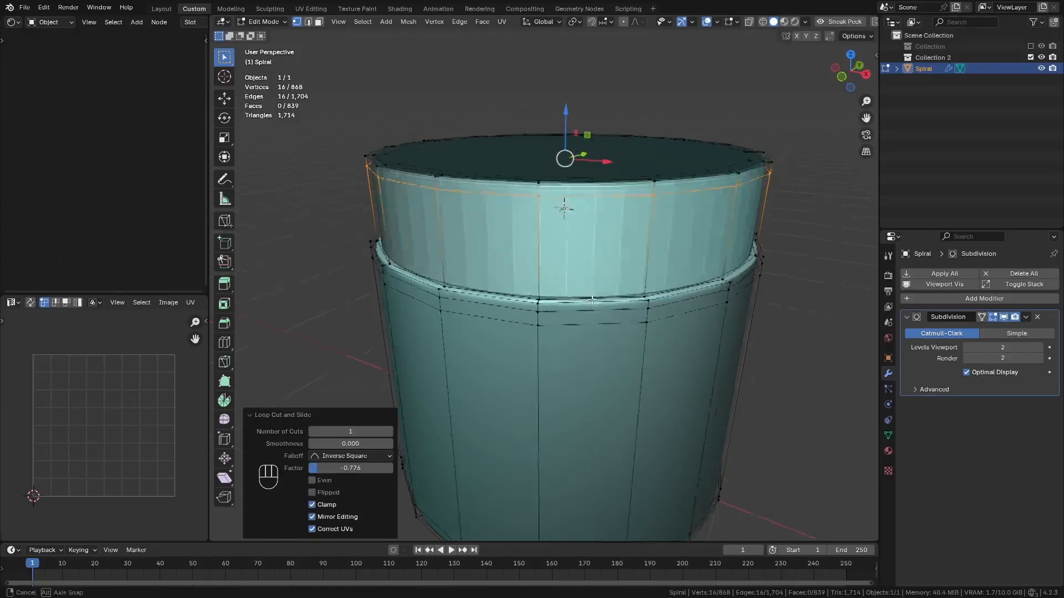
Step: Apply smooth shading to the object including the new lid in Object Mode
{"action": "key", "text": "Tab"}
{"action": "right_click", "coordinate": [608, 258]}
{"action": "left_click", "coordinate": [585, 254], "text": "shift"}
{"action": "middle_click_drag", "start_coordinate": [574, 247], "coordinate": [480, 323]}
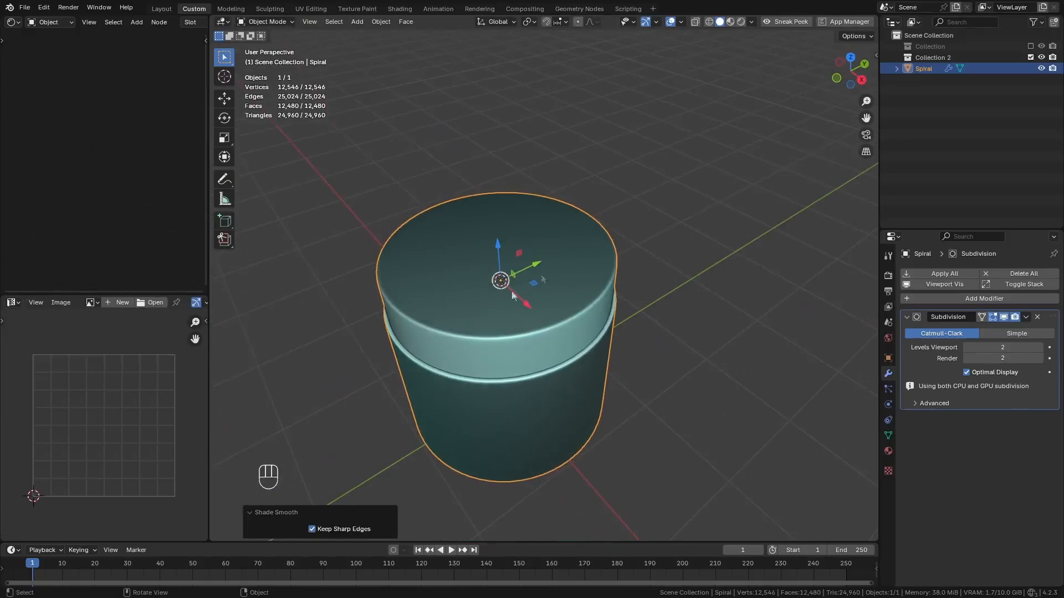
{"action": "middle_click_drag", "start_coordinate": [455, 378], "coordinate": [490, 364]}
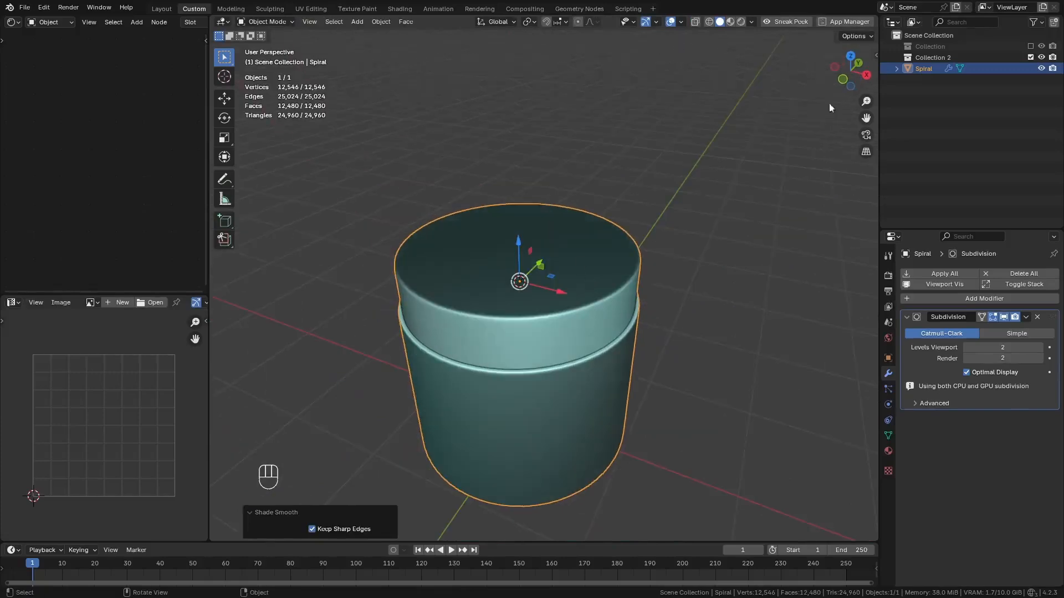
Step: Display the Face Orientation overlay to check the normals of the lid and body
{"action": "left_click", "coordinate": [751, 22]}
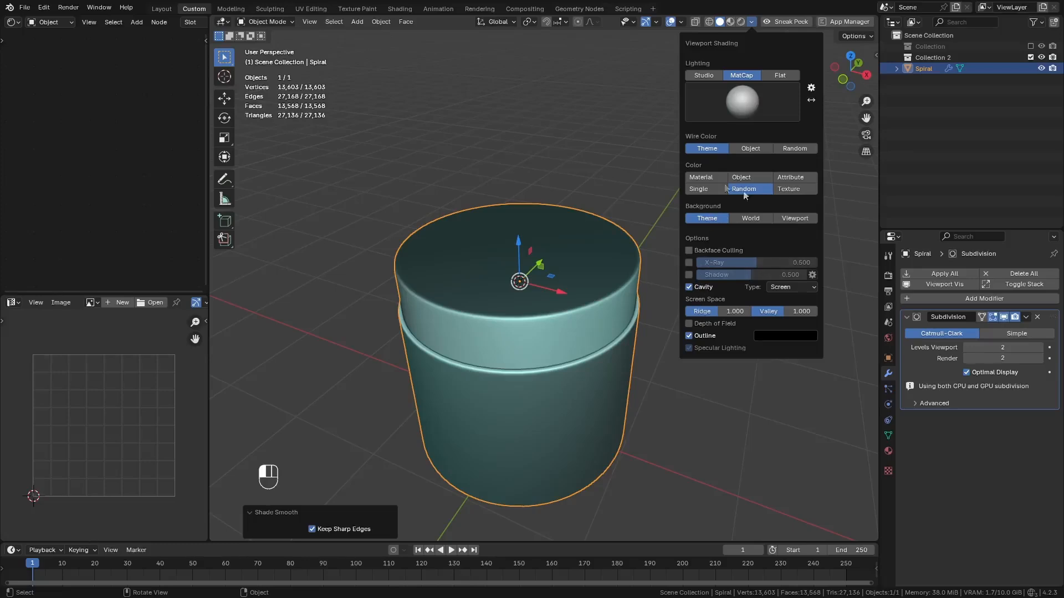
{"action": "left_click", "coordinate": [681, 22]}
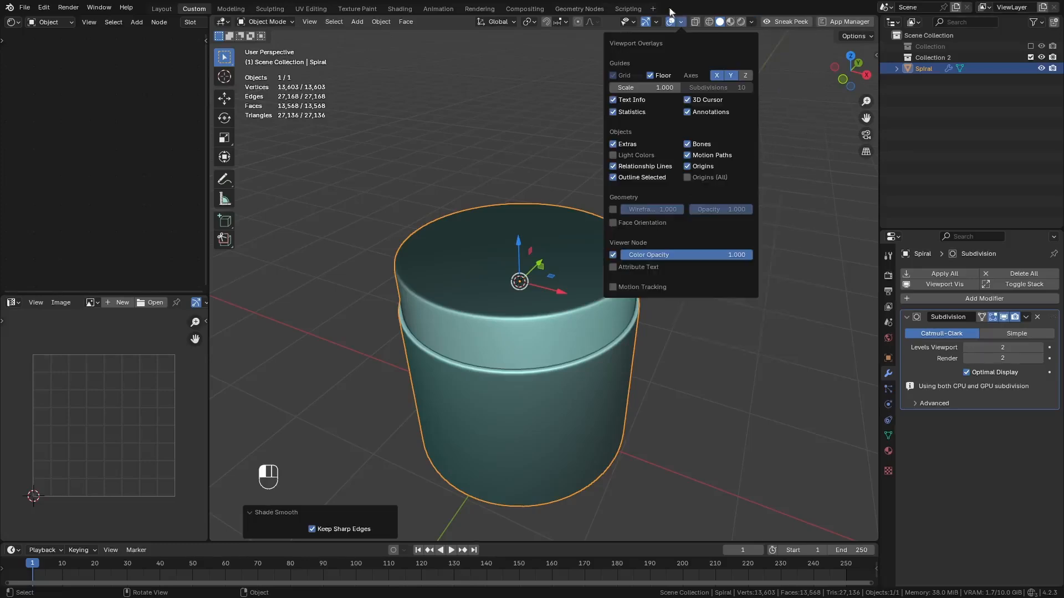
{"action": "left_click", "coordinate": [624, 224]}
{"action": "middle_click_drag", "start_coordinate": [587, 255], "coordinate": [559, 270]}
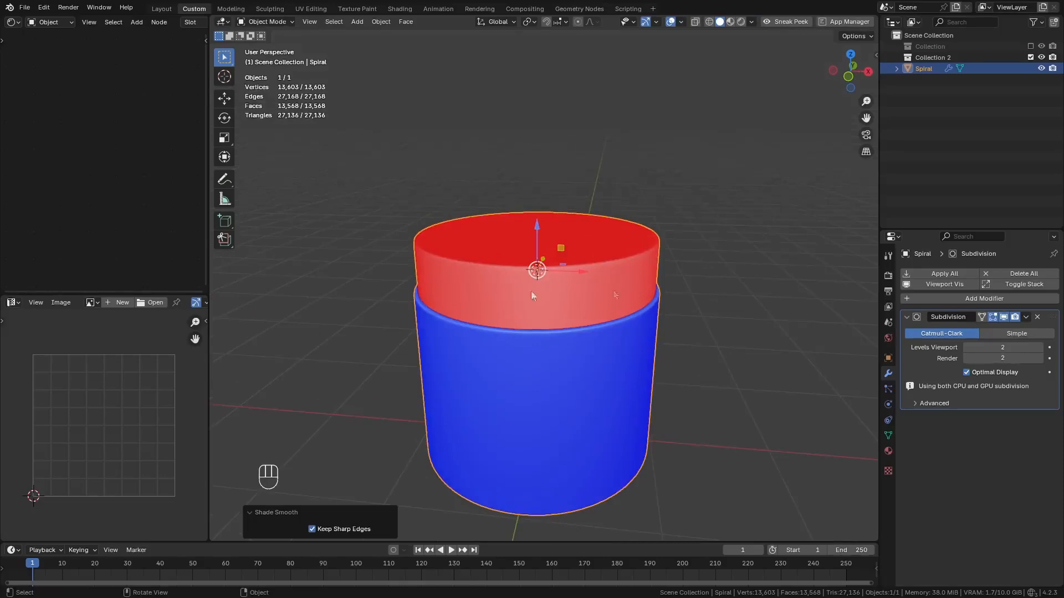
Step: Recalculate the normals of the whole mesh to face outside, turn off the Face Orientation overlay and deselect everything
{"action": "key", "text": "Tab"}
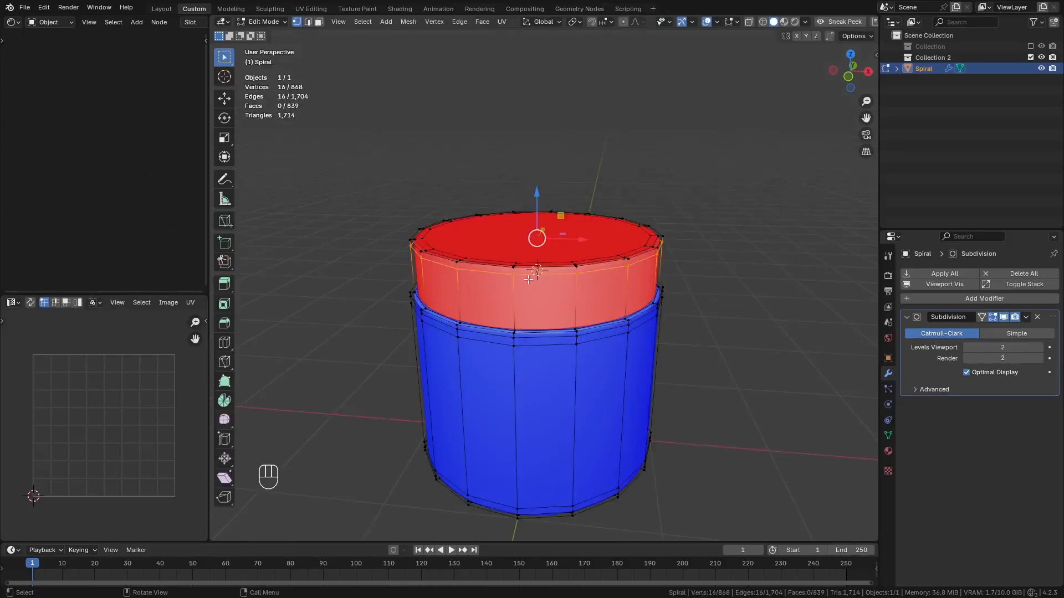
{"action": "key", "text": "a"}
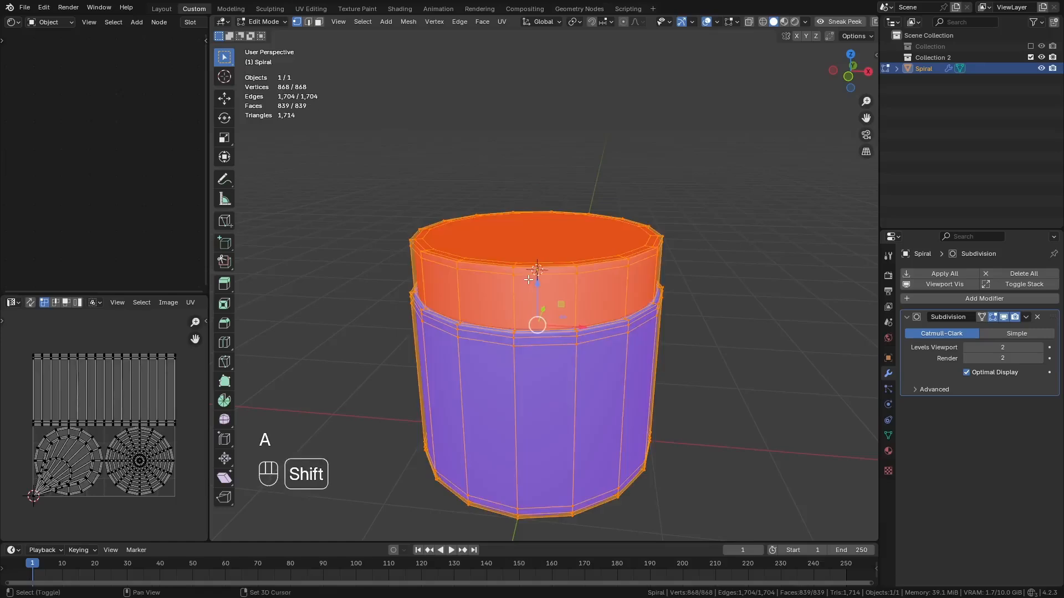
{"action": "key", "text": "shift+n"}
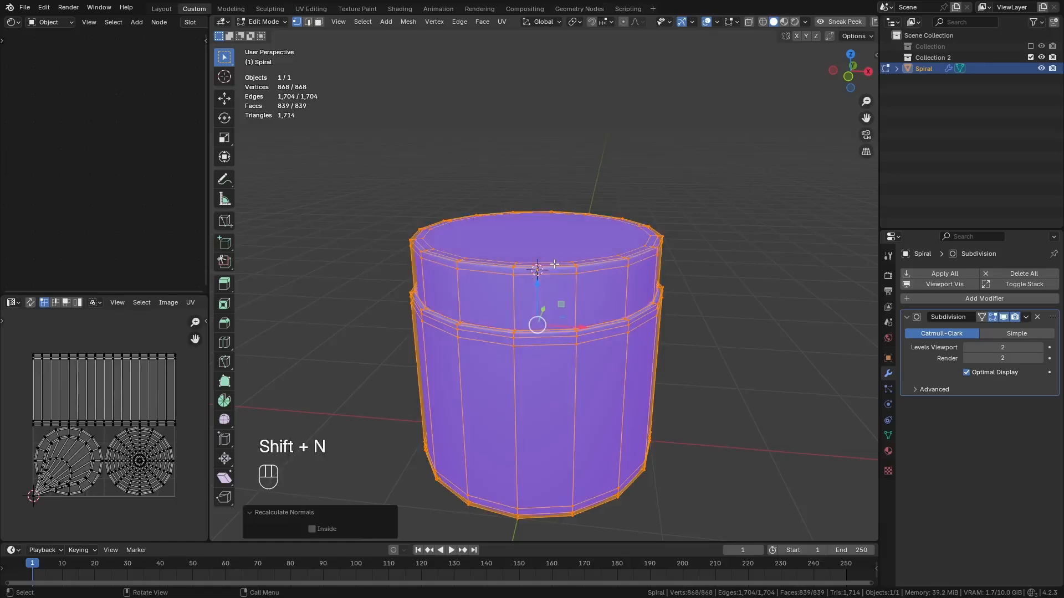
{"action": "middle_click_drag", "start_coordinate": [553, 270], "coordinate": [564, 290]}
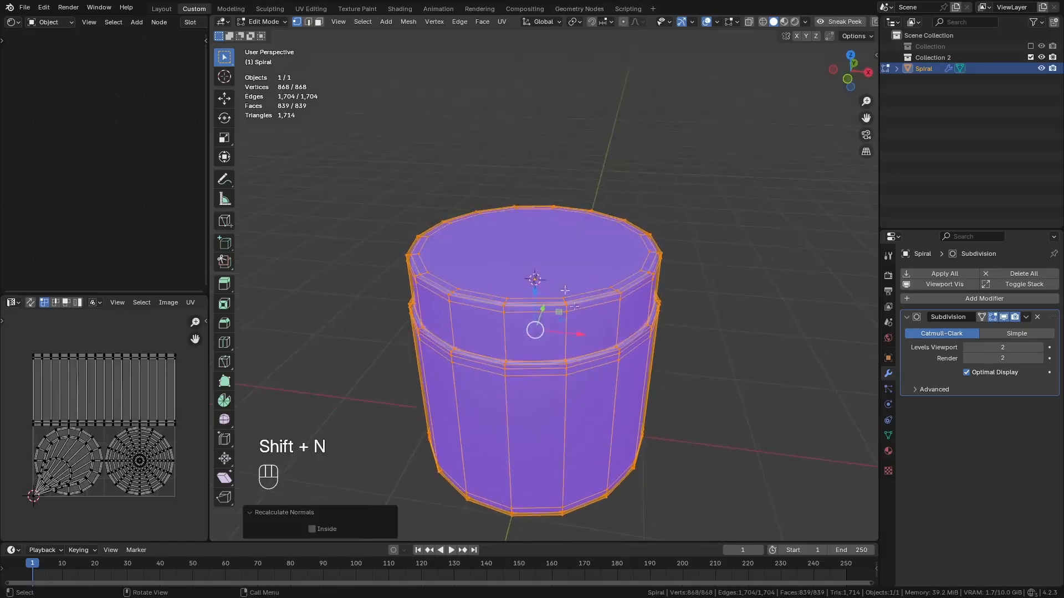
{"action": "left_click", "coordinate": [717, 22]}
{"action": "left_click", "coordinate": [650, 234]}
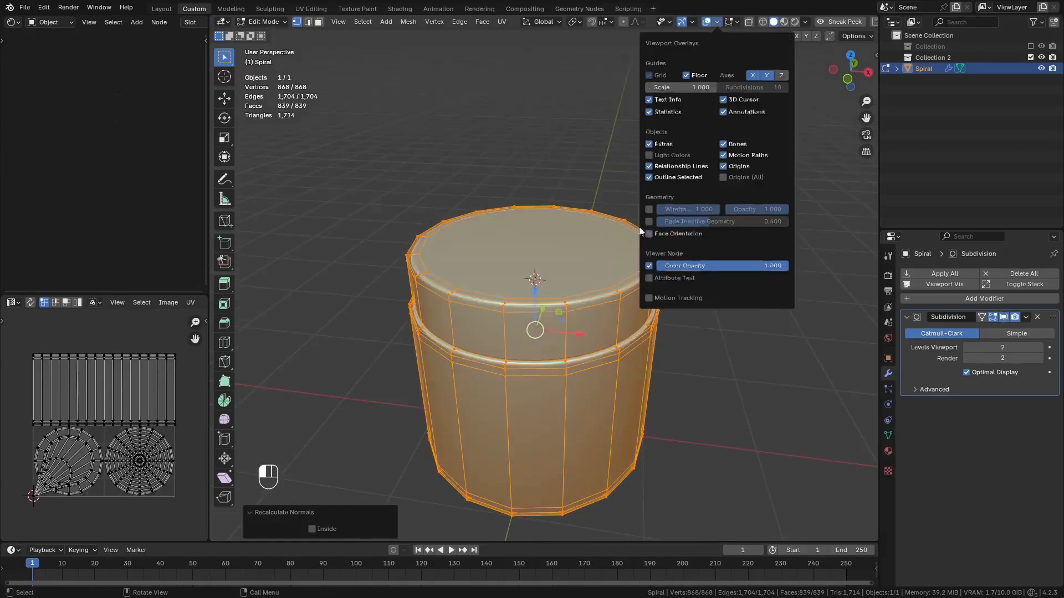
{"action": "left_click", "coordinate": [547, 317]}
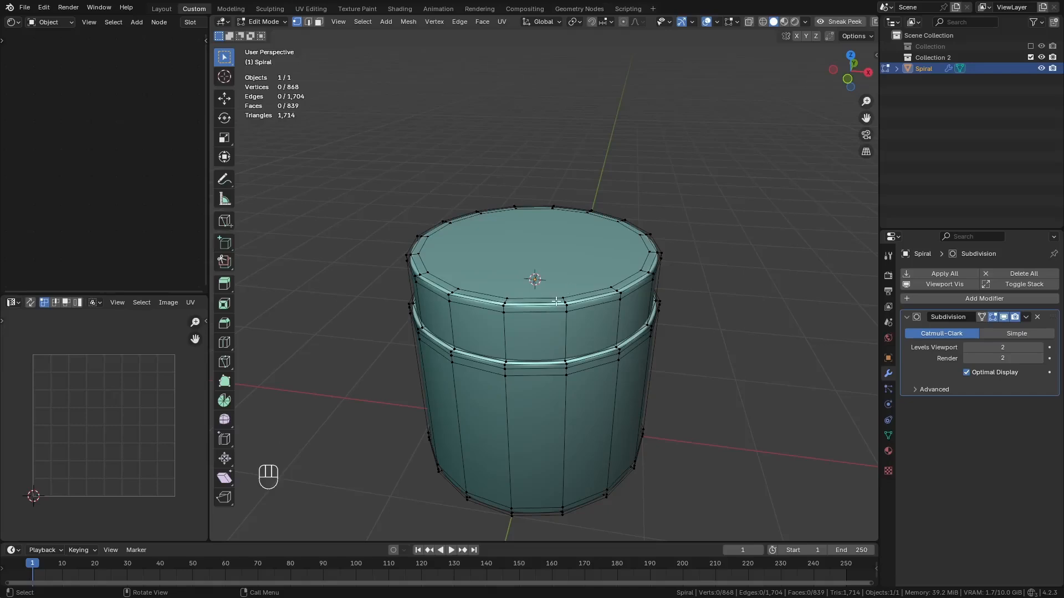
Step: Separate the lid from the container mesh into its own object and return to Object Mode with the lid selected
{"action": "key", "text": "l"}
{"action": "left_click_drag", "start_coordinate": [534, 222], "coordinate": [531, 123]}
{"action": "right_click", "coordinate": [532, 124]}
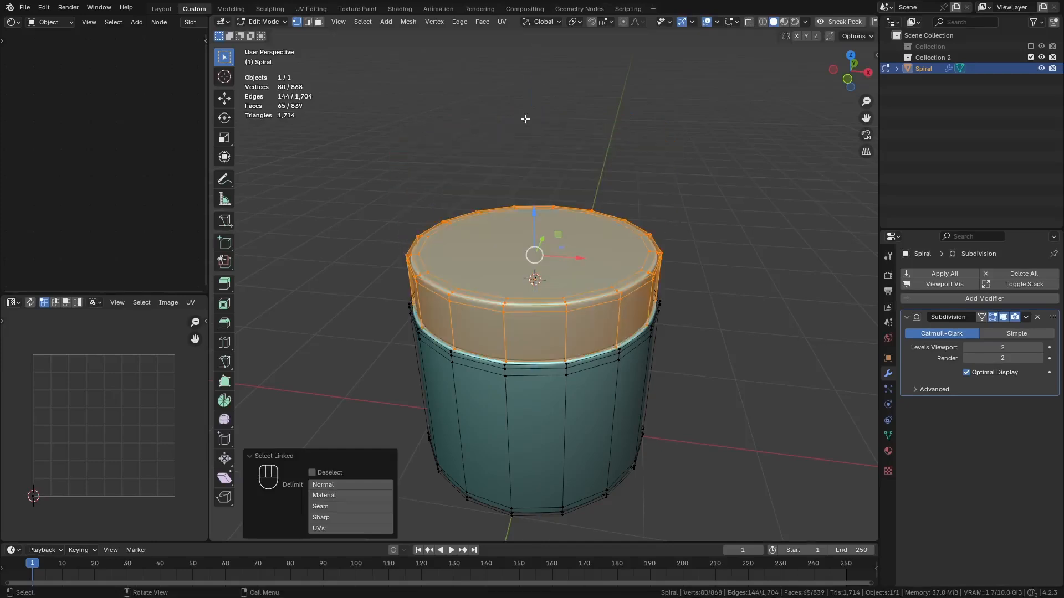
{"action": "key", "text": "p"}
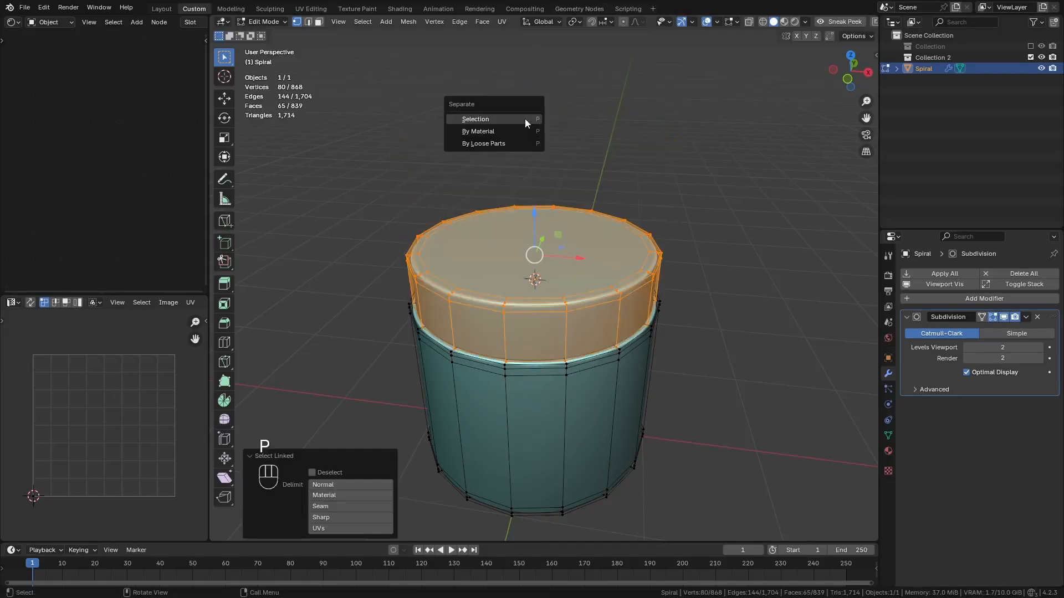
{"action": "left_click", "coordinate": [522, 119]}
{"action": "key", "text": "Tab"}
{"action": "left_click", "coordinate": [521, 290]}
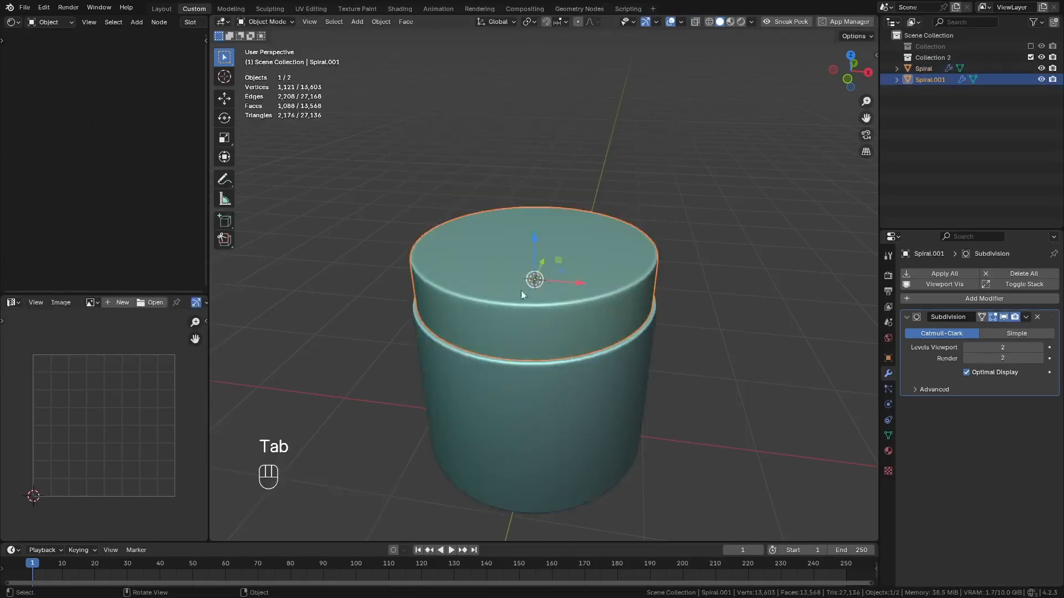
Step: Isolate the lid in local view and add a Solidify modifier placed above its Subdivision modifier
{"action": "key", "text": "KP_Divide"}
{"action": "middle_click_drag", "start_coordinate": [523, 265], "coordinate": [441, 374]}
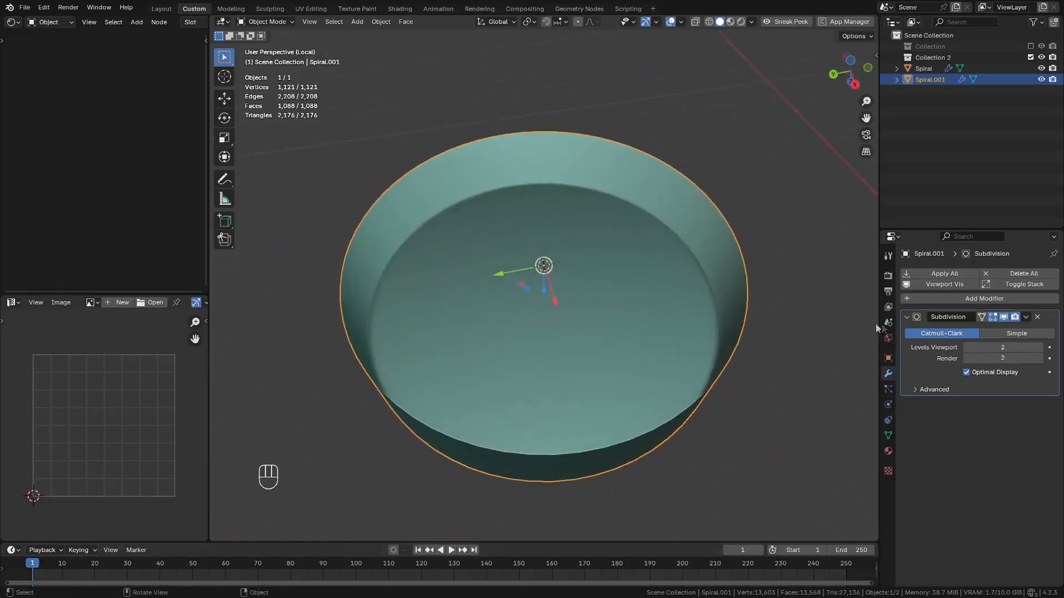
{"action": "left_click", "coordinate": [948, 304]}
{"action": "mouse_move", "coordinate": [929, 301]}
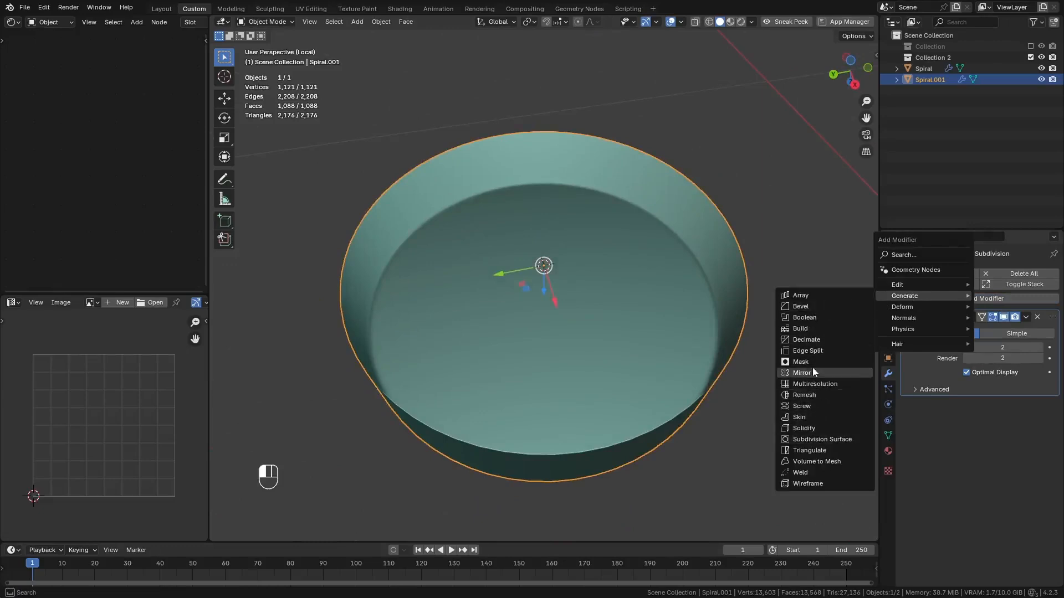
{"action": "left_click", "coordinate": [804, 428]}
{"action": "middle_click_drag", "start_coordinate": [692, 402], "coordinate": [586, 332]}
{"action": "left_click_drag", "start_coordinate": [1052, 318], "coordinate": [1049, 525]}
Step: Set the lid's Solidify thickness to 0.044 m
{"action": "middle_click_drag", "start_coordinate": [632, 430], "coordinate": [582, 443]}
{"action": "left_click_drag", "start_coordinate": [1011, 348], "coordinate": [1054, 348], "text": "shift"}
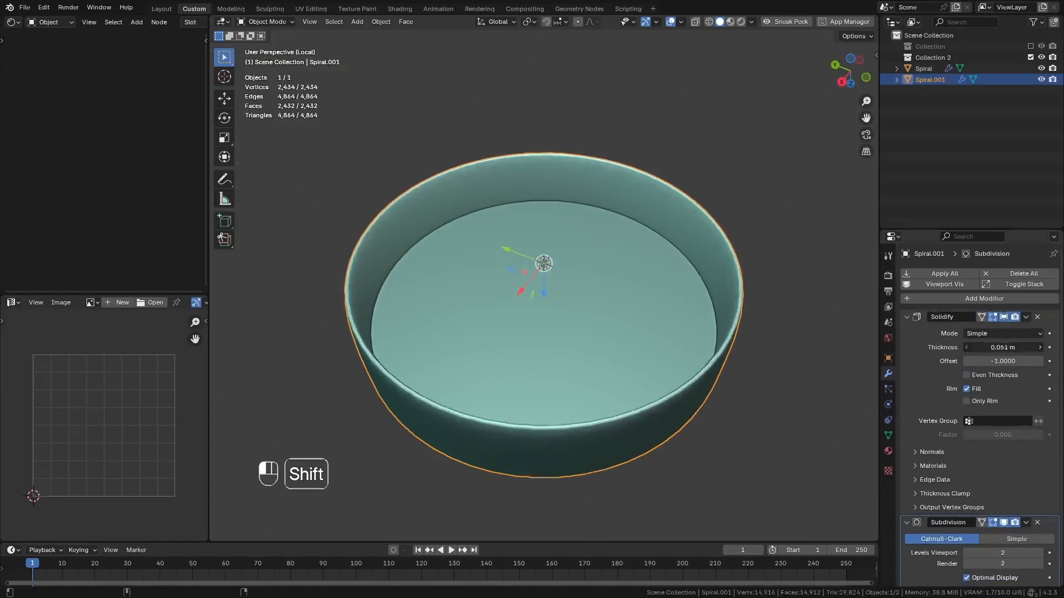
{"action": "left_click_drag", "start_coordinate": [1053, 348], "coordinate": [1050, 348], "text": "shift"}
{"action": "middle_click_drag", "start_coordinate": [526, 405], "coordinate": [518, 474]}
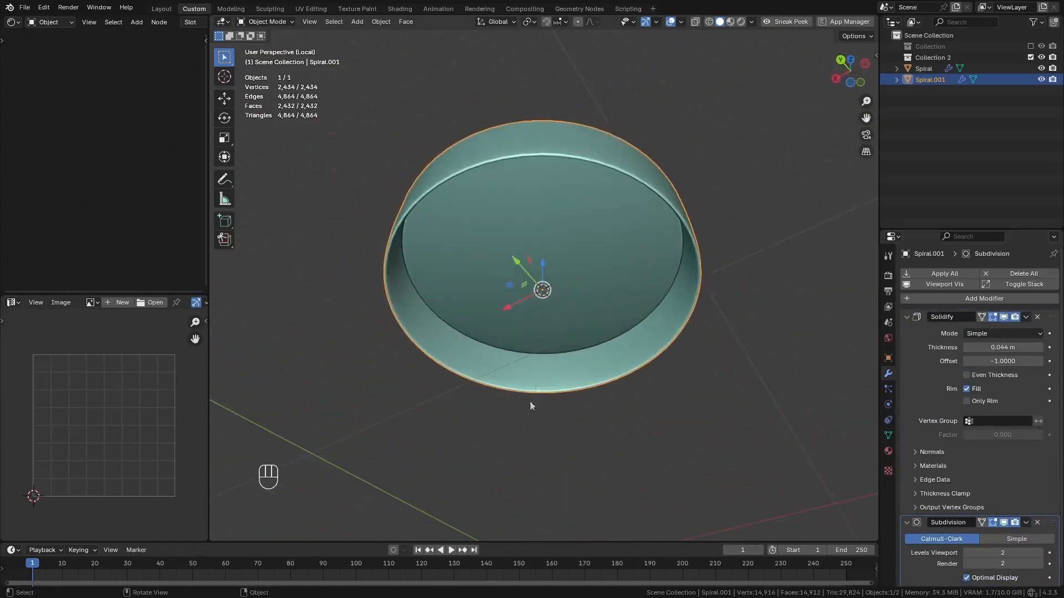
Step: Add a support loop cut around the lid's side wall, close to its open lower rim
{"action": "key", "text": "Tab"}
{"action": "middle_click_drag", "start_coordinate": [522, 266], "coordinate": [554, 289]}
{"action": "scroll", "coordinate": [515, 213], "scroll_direction": "up", "scroll_amount": 3}
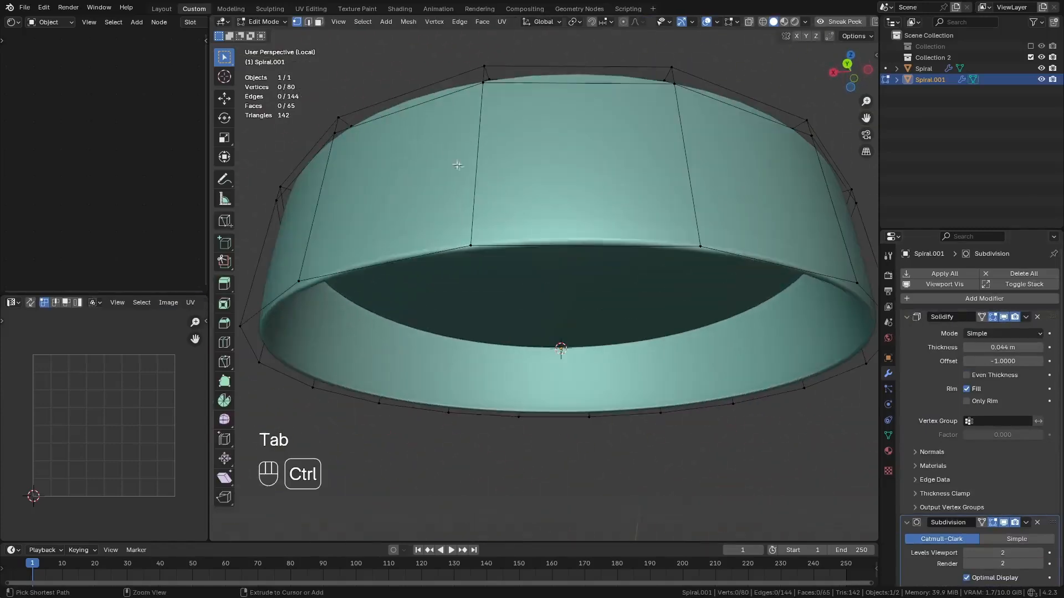
{"action": "key", "text": "ctrl+r"}
{"action": "left_click", "coordinate": [498, 199]}
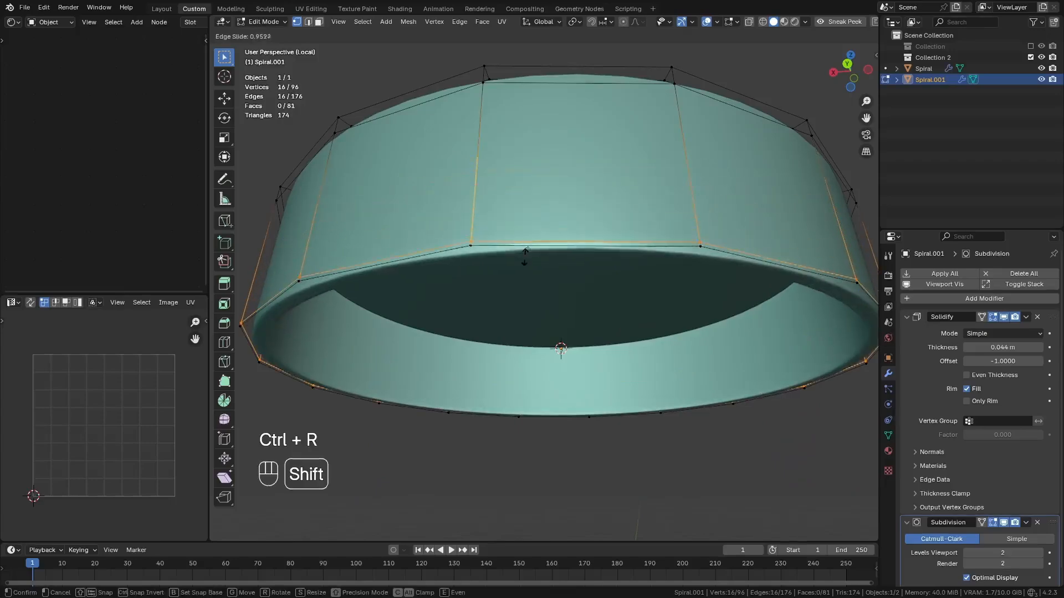
{"action": "left_click", "coordinate": [533, 241]}
{"action": "middle_click_drag", "start_coordinate": [534, 240], "coordinate": [539, 92]}
{"action": "middle_click_drag", "start_coordinate": [537, 59], "coordinate": [419, 339]}
Step: Scale the innermost edge loop on the lid's top face inward and check the smoothed result in Object Mode
{"action": "left_click", "coordinate": [420, 340], "text": "alt"}
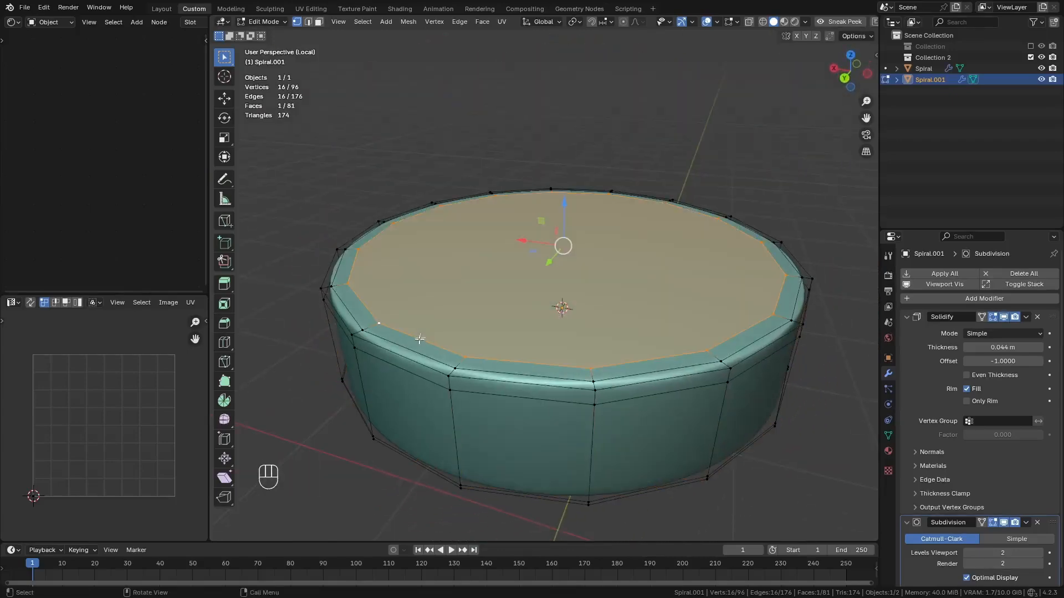
{"action": "key", "text": "s"}
{"action": "key", "text": "Tab"}
{"action": "middle_click_drag", "start_coordinate": [561, 326], "coordinate": [537, 338]}
Step: Scale the outer edge loop of the lid's top slightly inward to soften the rim and check it in Object Mode
{"action": "key", "text": "Tab"}
{"action": "left_click", "coordinate": [370, 325], "text": "alt"}
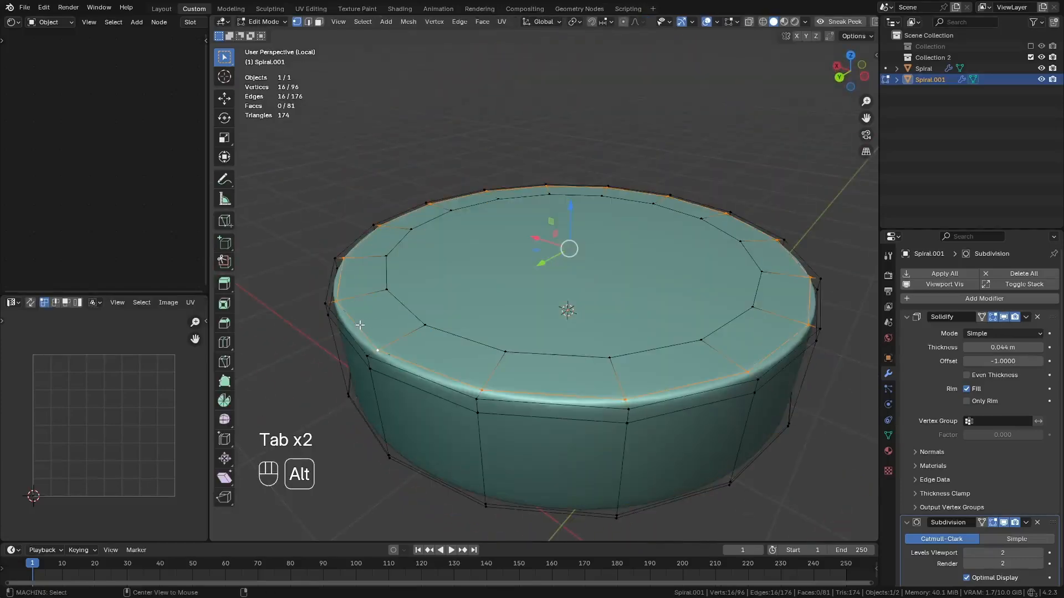
{"action": "key", "text": "s"}
{"action": "left_click", "coordinate": [380, 321]}
{"action": "key", "text": "Tab"}
{"action": "middle_click_drag", "start_coordinate": [380, 322], "coordinate": [534, 290]}
Step: Move the support loop just below the lid's top edge slightly down along Z and return to Object Mode
{"action": "key", "text": "Tab"}
{"action": "left_click", "coordinate": [527, 302], "text": "alt"}
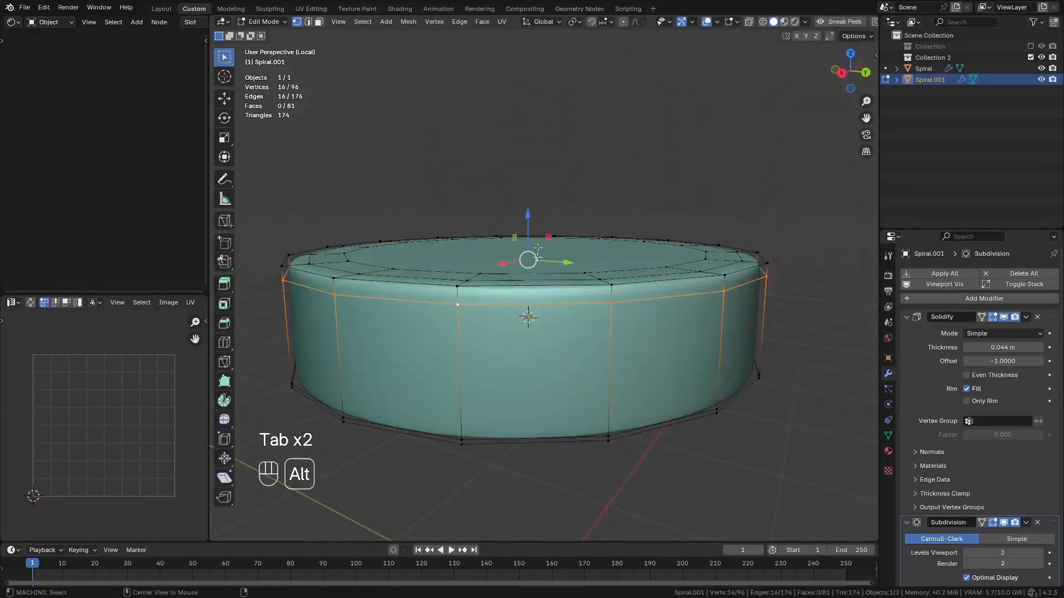
{"action": "left_click_drag", "start_coordinate": [529, 213], "coordinate": [532, 224]}
{"action": "key", "text": "Tab"}
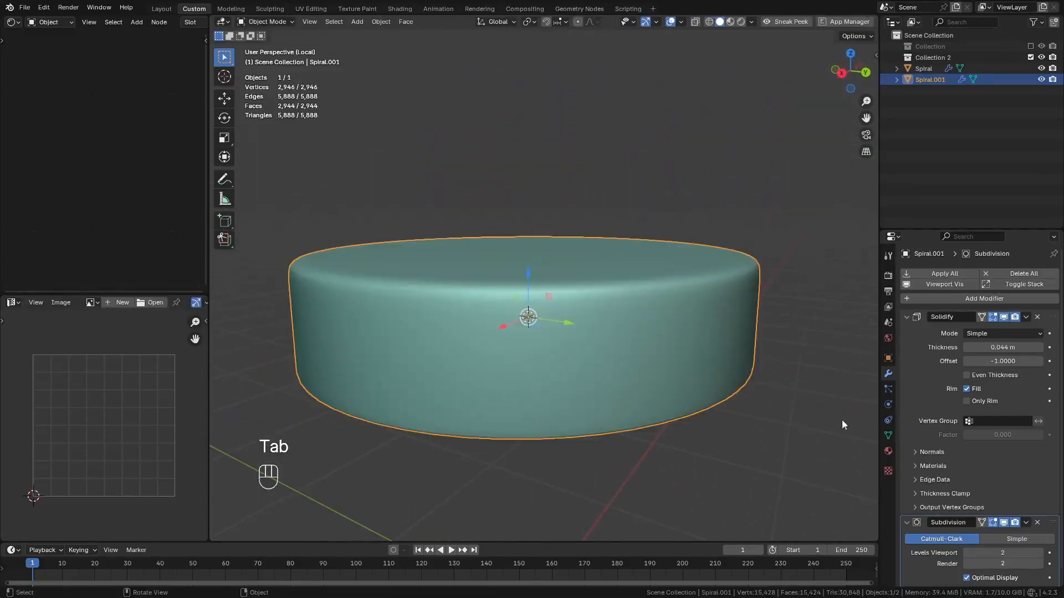
Step: Set the lid's Solidify thickness to 0.027 m and exit local view to show the container again
{"action": "middle_click_drag", "start_coordinate": [842, 421], "coordinate": [672, 285]}
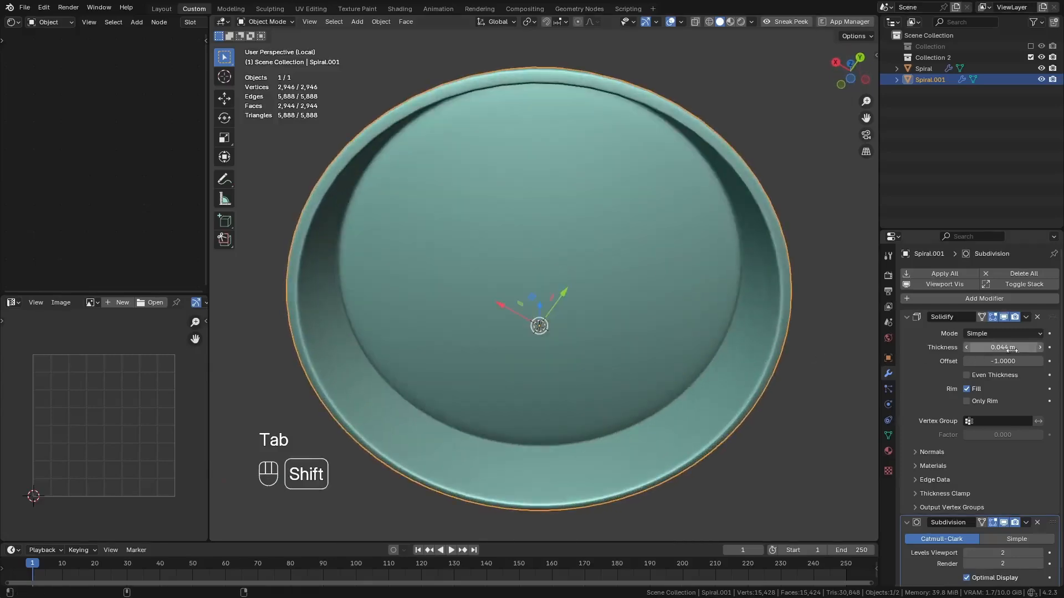
{"action": "left_click_drag", "start_coordinate": [1012, 349], "coordinate": [979, 349], "text": "shift"}
{"action": "middle_click_drag", "start_coordinate": [759, 268], "coordinate": [481, 286]}
{"action": "key", "text": "KP_Divide"}
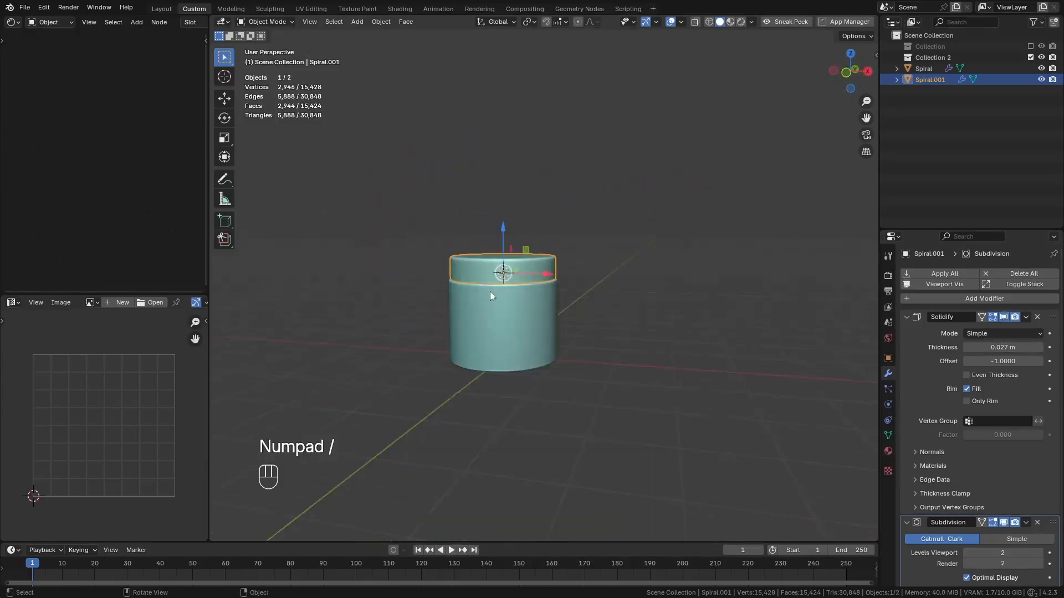
Step: Scale the lid by 1.029 in X and Y only, leaving Z locked, to match the container's width
{"action": "scroll", "coordinate": [490, 291], "scroll_direction": "up", "scroll_amount": 6}
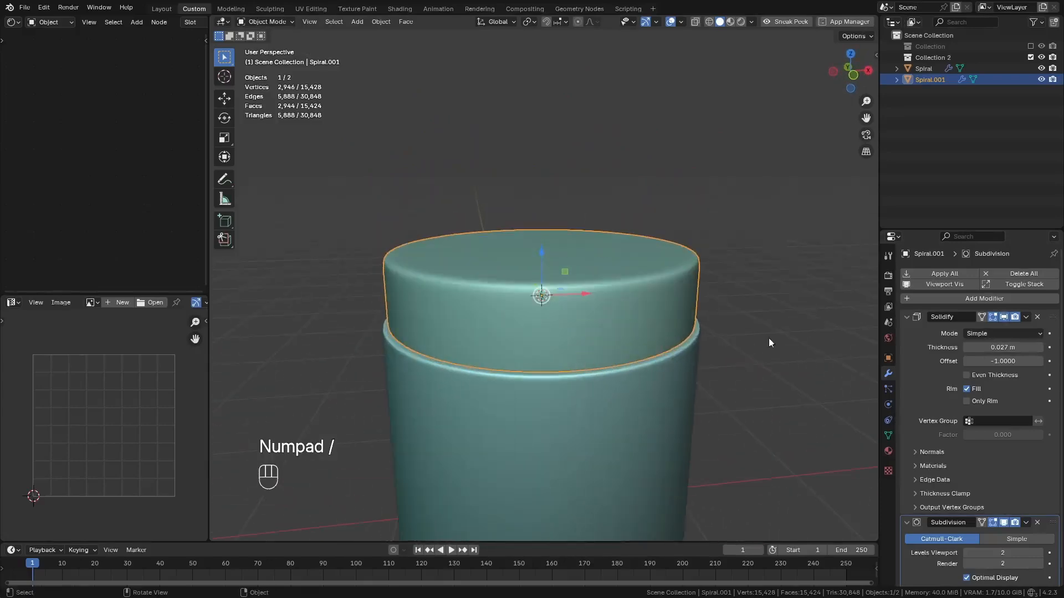
{"action": "key", "text": "s"}
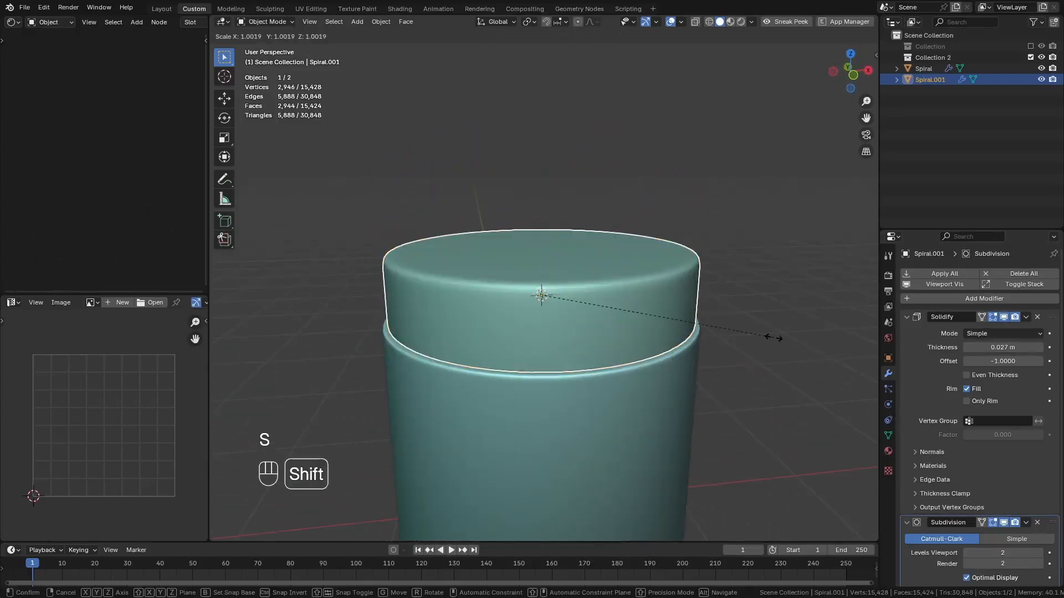
{"action": "key", "text": "shift+z"}
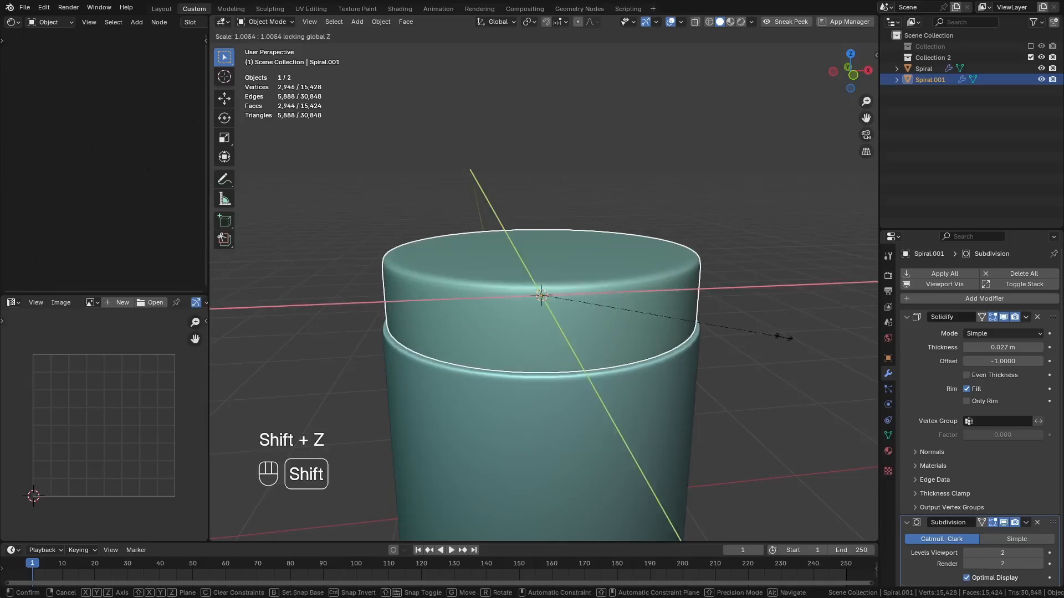
{"action": "left_click", "coordinate": [780, 340]}
Step: Raise the lid slightly along Z in the front view so it clears the container body, and save the file
{"action": "key", "text": "KP_1"}
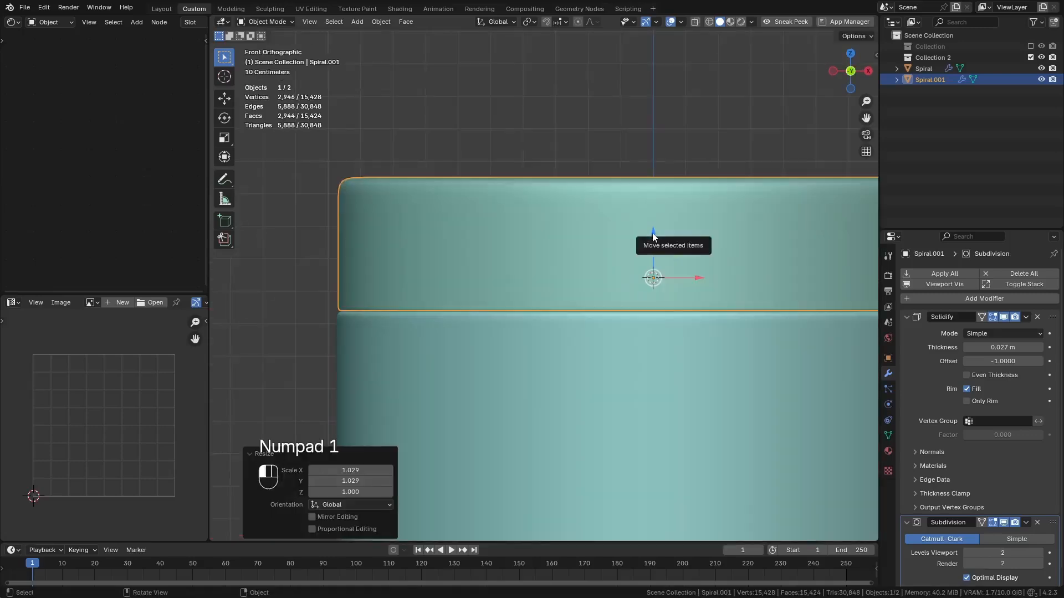
{"action": "left_click_drag", "start_coordinate": [651, 239], "coordinate": [651, 216], "text": "shift"}
{"action": "key", "text": "ctrl+s"}
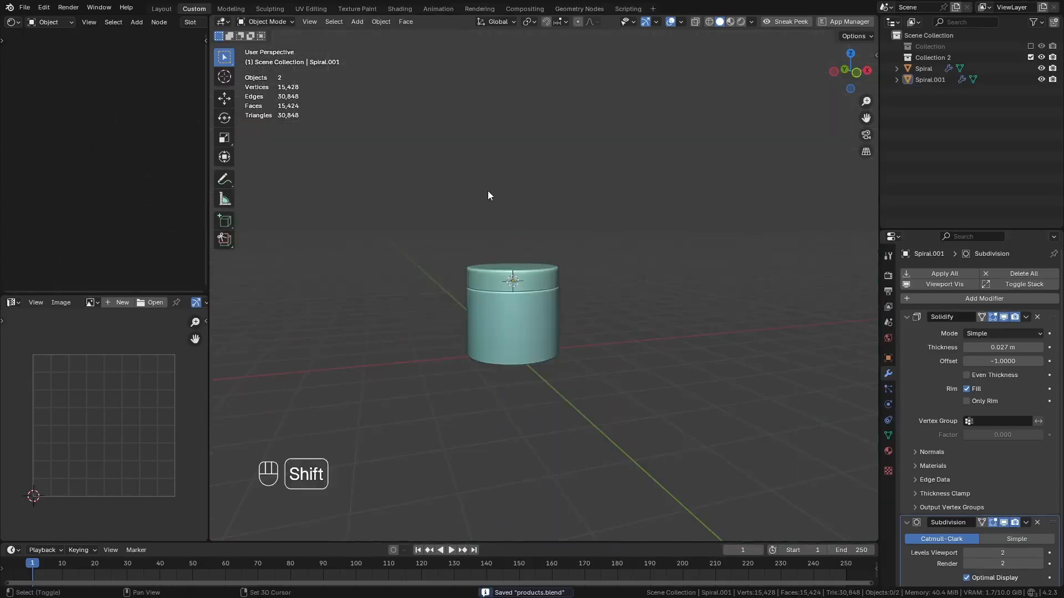
Step: Add a mesh plane and clear its location so it sits at the world origin under the container
{"action": "key", "text": "shift+a"}
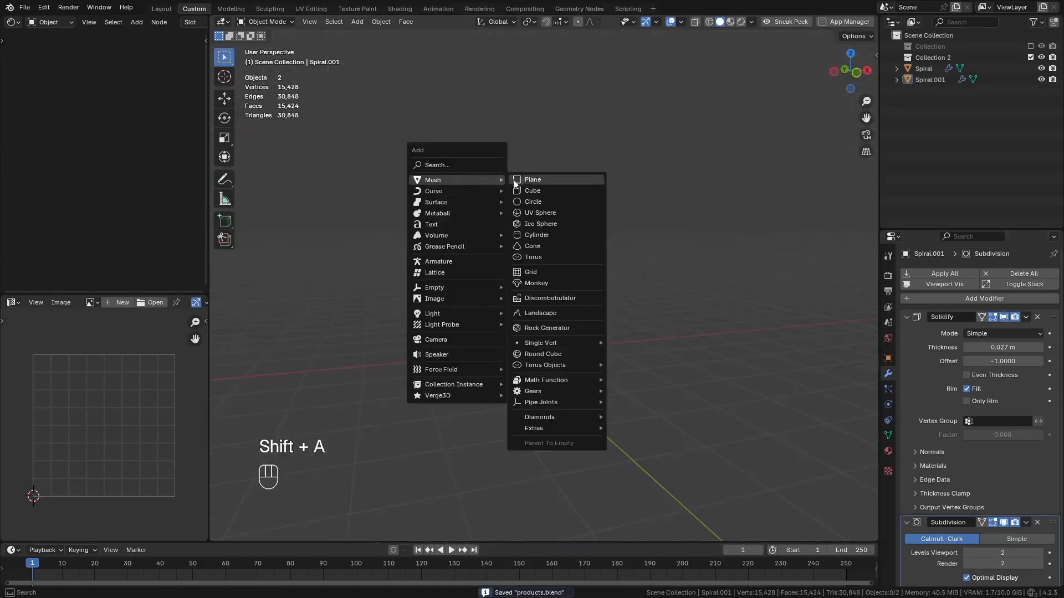
{"action": "left_click", "coordinate": [524, 178]}
{"action": "scroll", "coordinate": [525, 179], "scroll_direction": "down", "scroll_amount": 3}
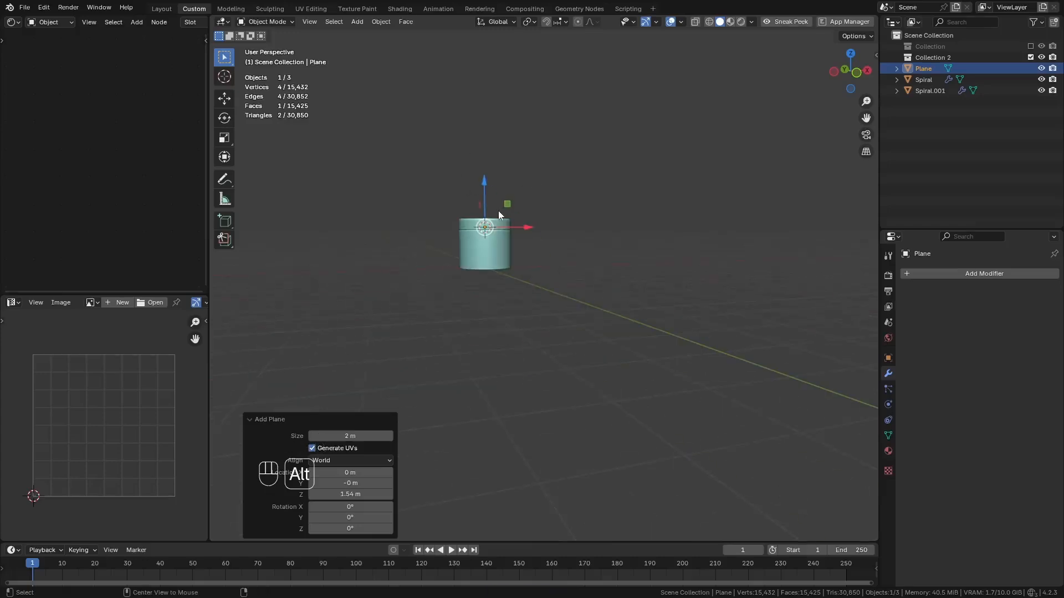
{"action": "key", "text": "alt+g"}
{"action": "middle_click_drag", "start_coordinate": [491, 248], "coordinate": [469, 275]}
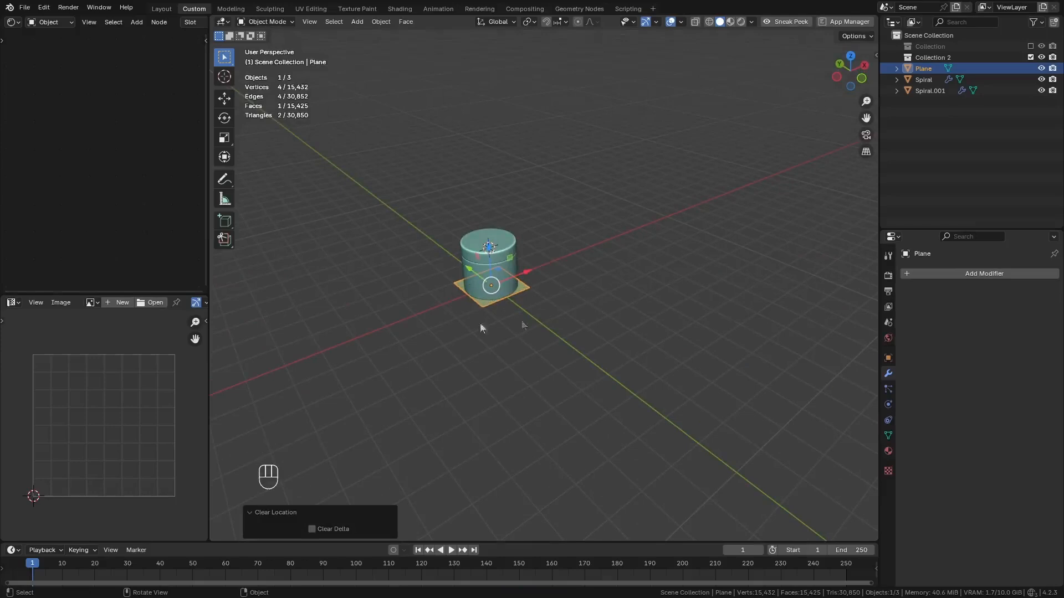
Step: Scale the plane by 30 on all axes to make a large floor
{"action": "type", "text": "s10"}
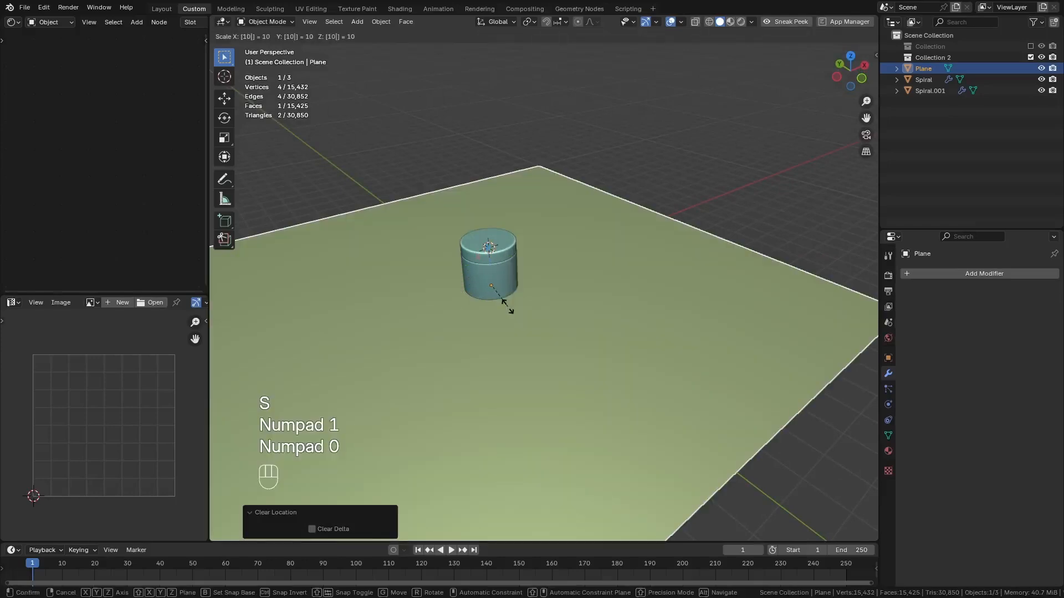
{"action": "key", "text": "KP_Enter"}
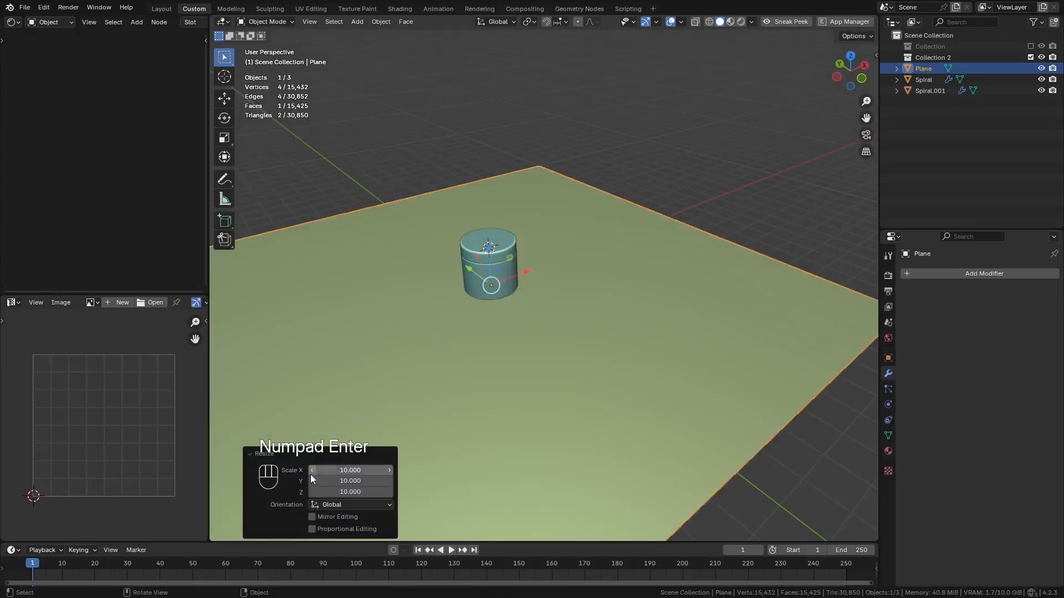
{"action": "left_click", "coordinate": [350, 470]}
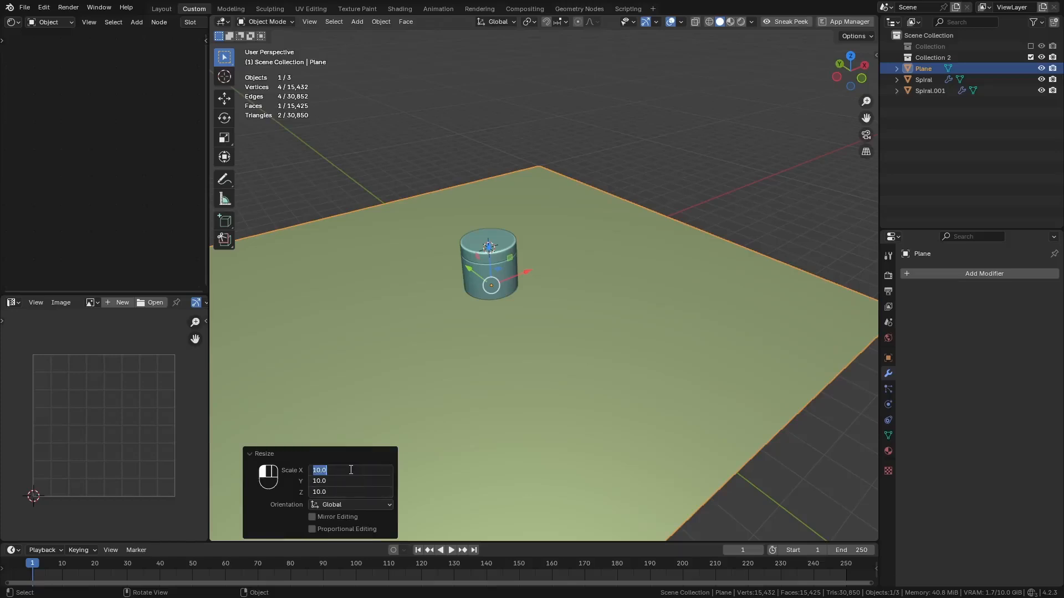
{"action": "type", "text": "30"}
{"action": "key", "text": "Return"}
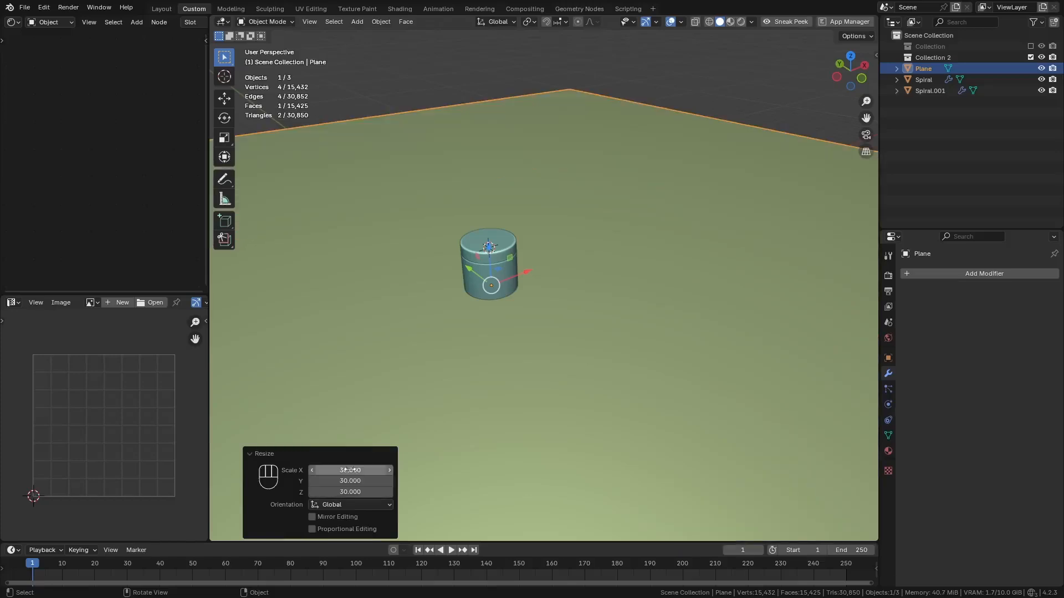
Step: Select the container body and switch to the Shading workspace, viewing the container on the floor plane
{"action": "scroll", "coordinate": [434, 292], "scroll_direction": "up", "scroll_amount": 2}
{"action": "middle_click_drag", "start_coordinate": [434, 291], "coordinate": [474, 191]}
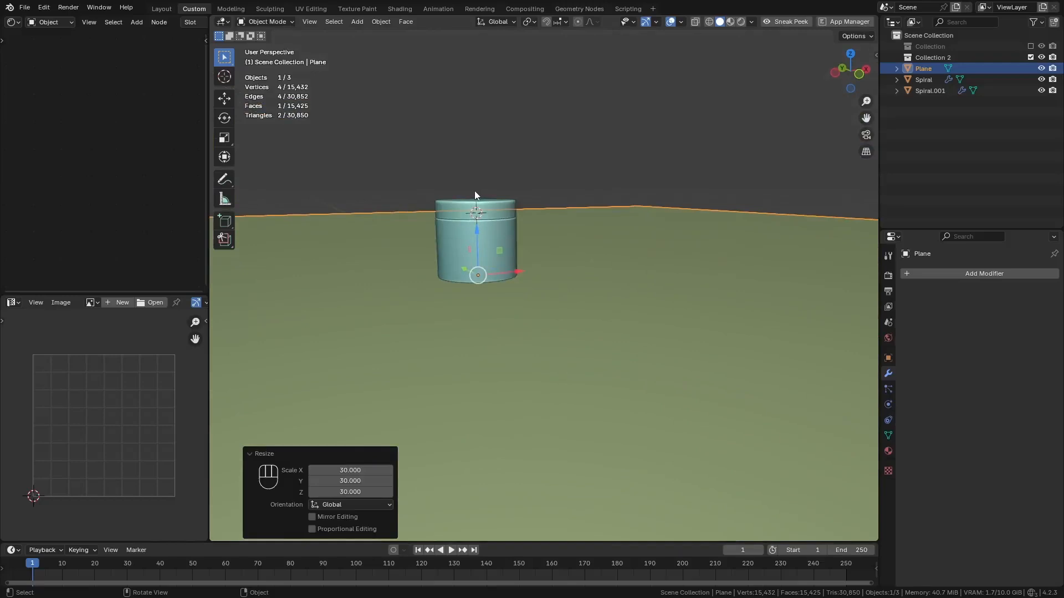
{"action": "scroll", "coordinate": [497, 251], "scroll_direction": "up", "scroll_amount": 2}
{"action": "left_click", "coordinate": [498, 250], "text": "ctrl"}
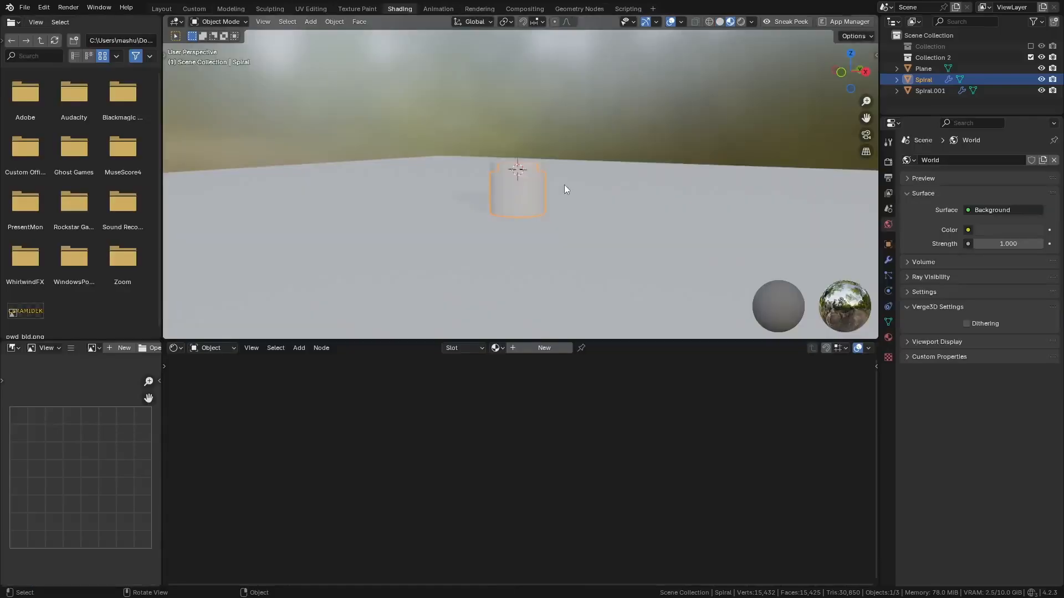
{"action": "mouse_move", "coordinate": [564, 184]}
{"action": "middle_mouse_down"}
{"action": "mouse_move", "coordinate": [542, 195]}
{"action": "mouse_move", "coordinate": [607, 198]}
{"action": "middle_mouse_up"}
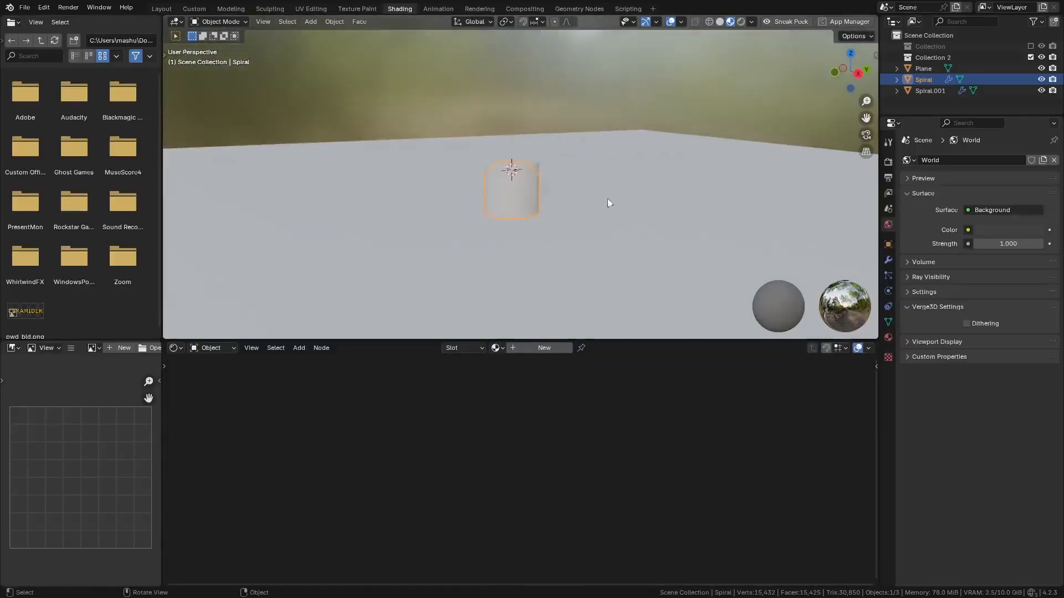
{"action": "mouse_move", "coordinate": [503, 198]}
{"action": "middle_mouse_down"}
{"action": "mouse_move", "coordinate": [531, 188]}
{"action": "mouse_move", "coordinate": [567, 206]}
{"action": "middle_mouse_up"}
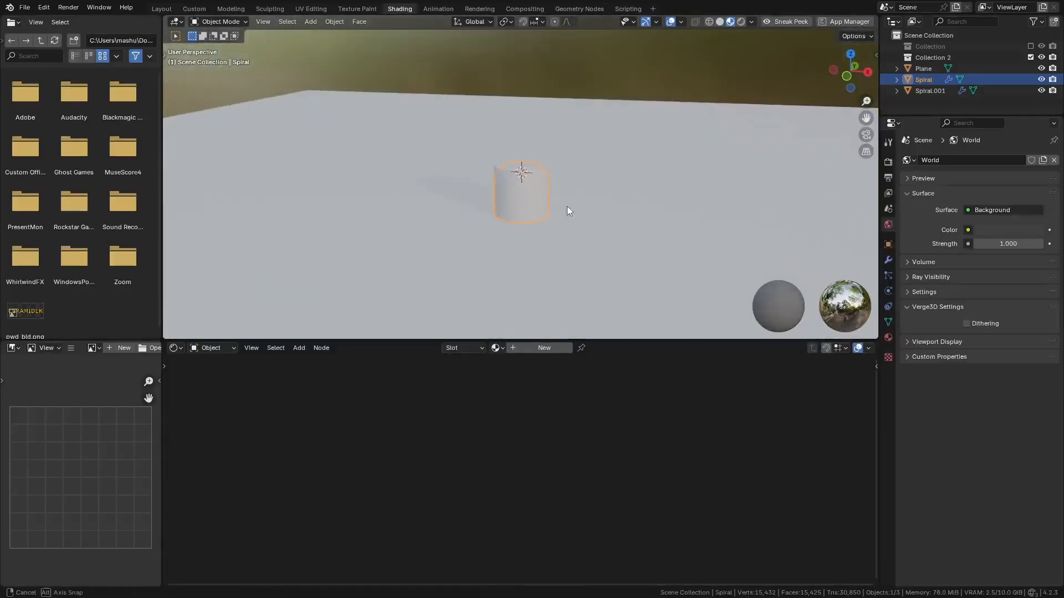
Step: Deselect everything and check the scene's render engine and sampling settings
{"action": "left_click", "coordinate": [673, 54]}
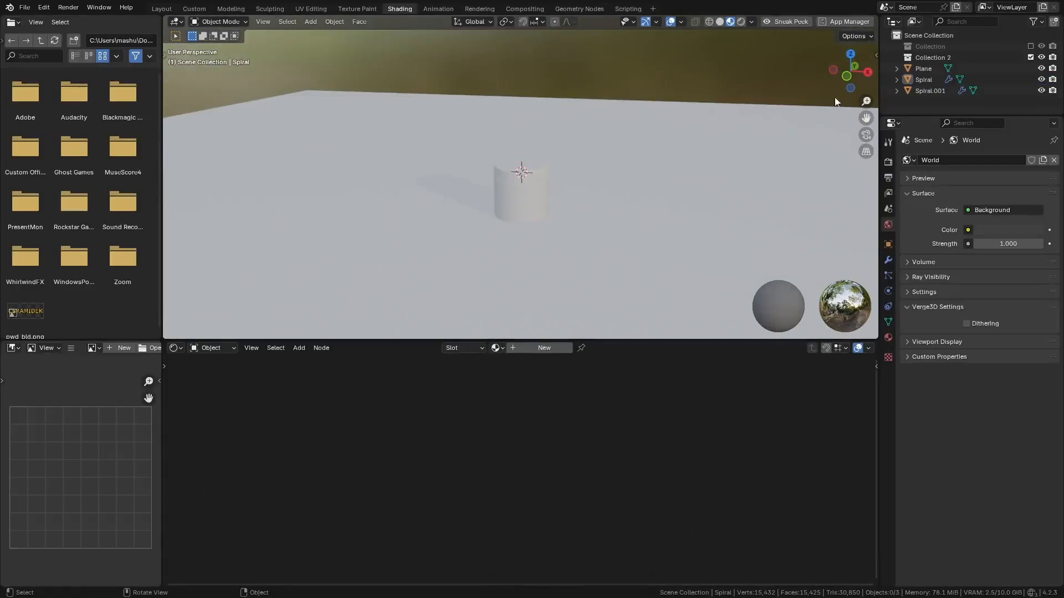
{"action": "left_click", "coordinate": [888, 163]}
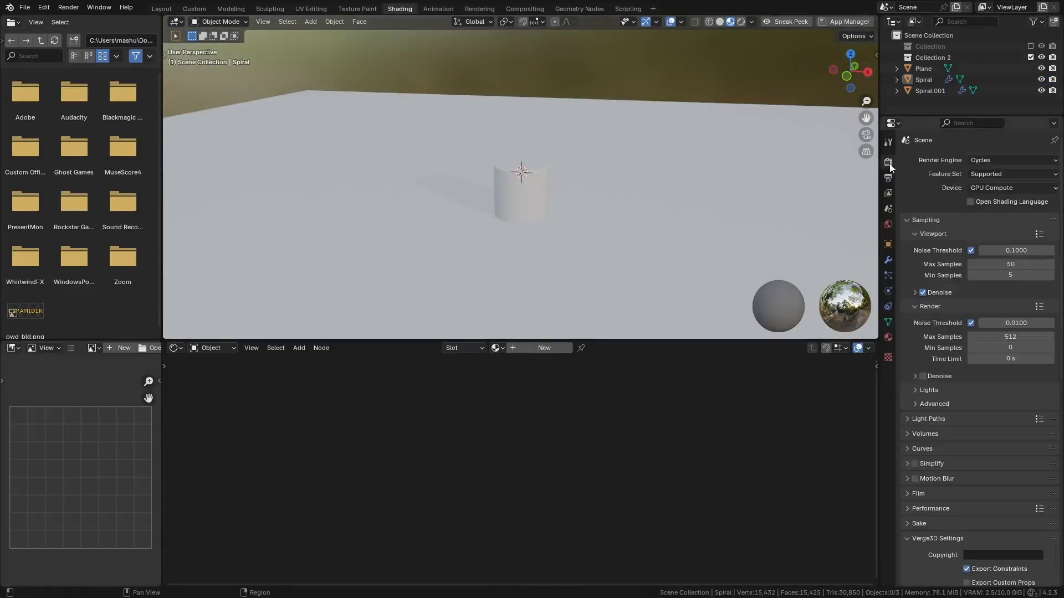
{"action": "left_click", "coordinate": [998, 160]}
{"action": "left_click", "coordinate": [1026, 160]}
{"action": "scroll", "coordinate": [531, 208], "scroll_direction": "up", "scroll_amount": 2}
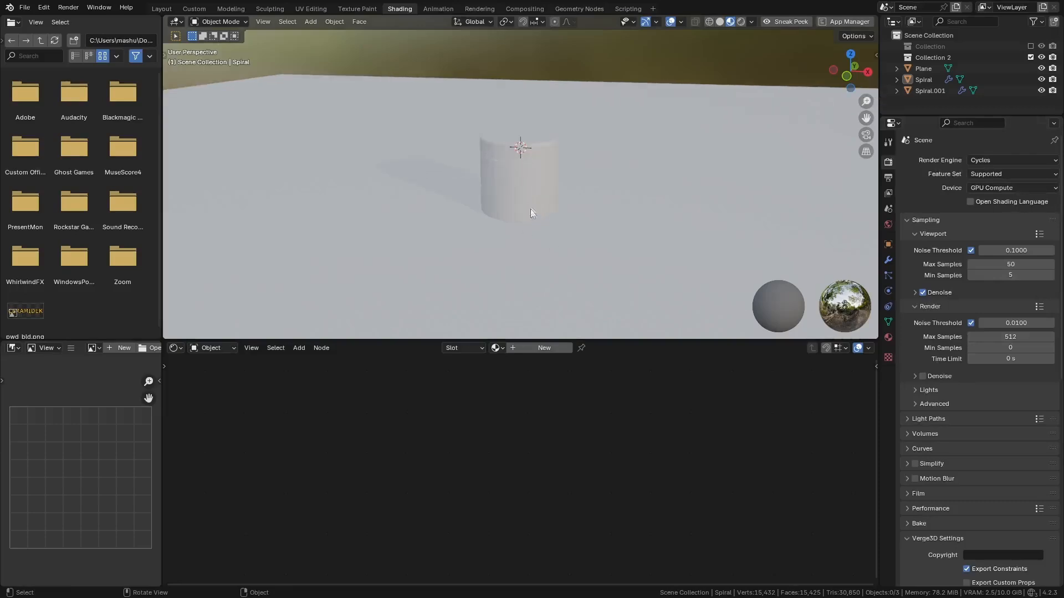
Step: Assign the existing "Material" to the container body and rename it Glass
{"action": "left_click", "coordinate": [490, 187]}
{"action": "middle_click_drag", "start_coordinate": [490, 187], "coordinate": [543, 182]}
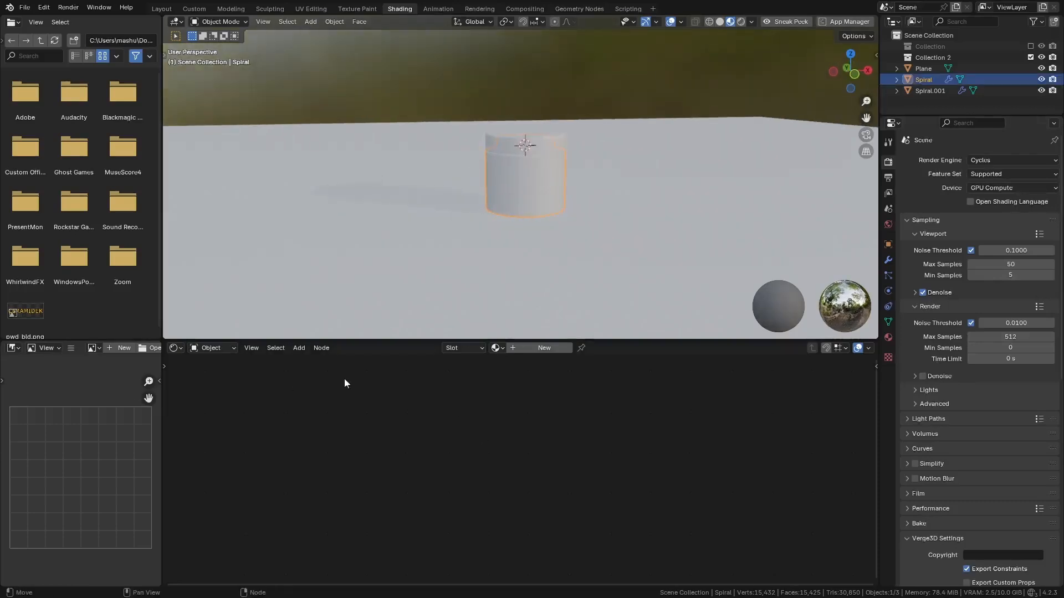
{"action": "left_click", "coordinate": [496, 349]}
{"action": "left_click", "coordinate": [524, 365]}
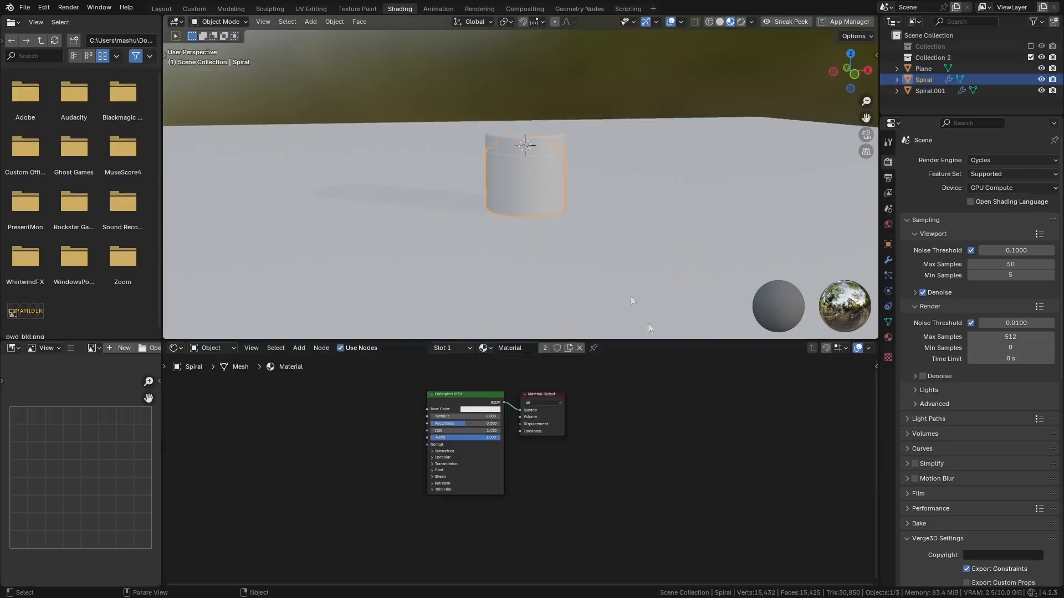
{"action": "left_click", "coordinate": [889, 338]}
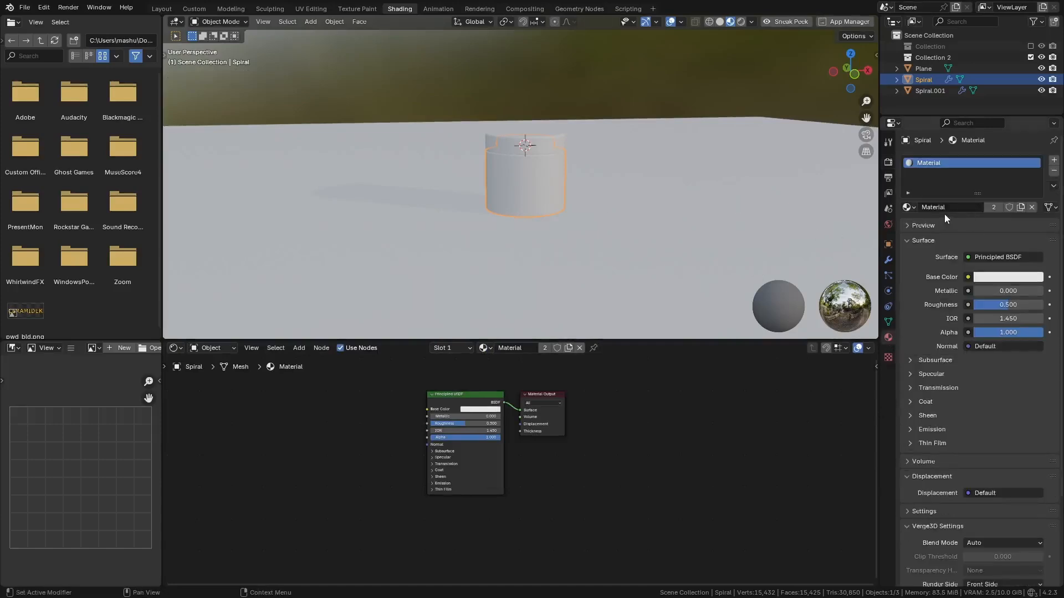
{"action": "type", "text": "Gla"}
Step: Create a new material on the lid and name it Cap
{"action": "left_click", "coordinate": [547, 148]}
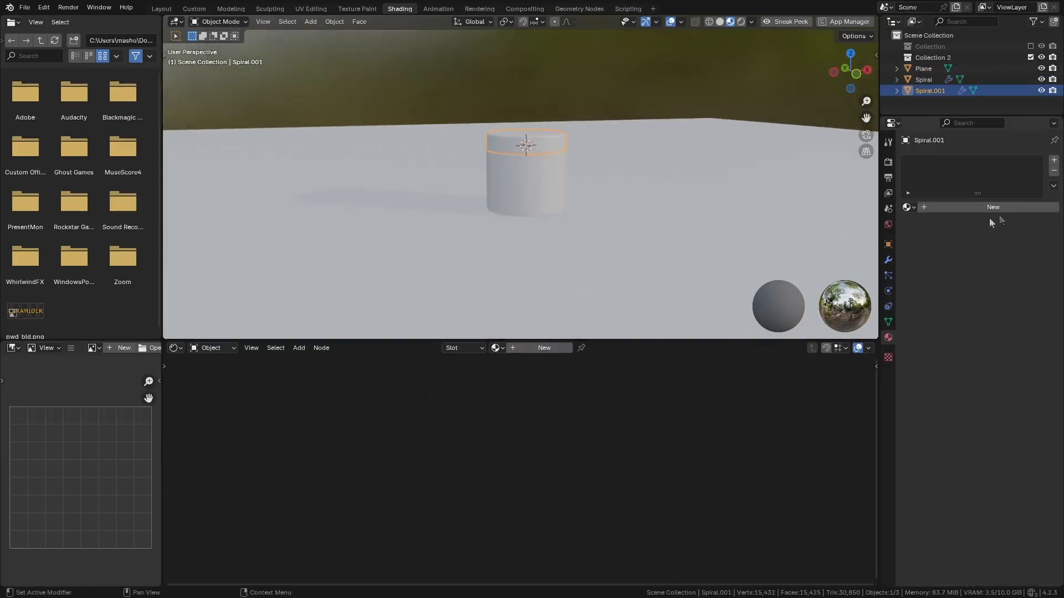
{"action": "left_click", "coordinate": [972, 205]}
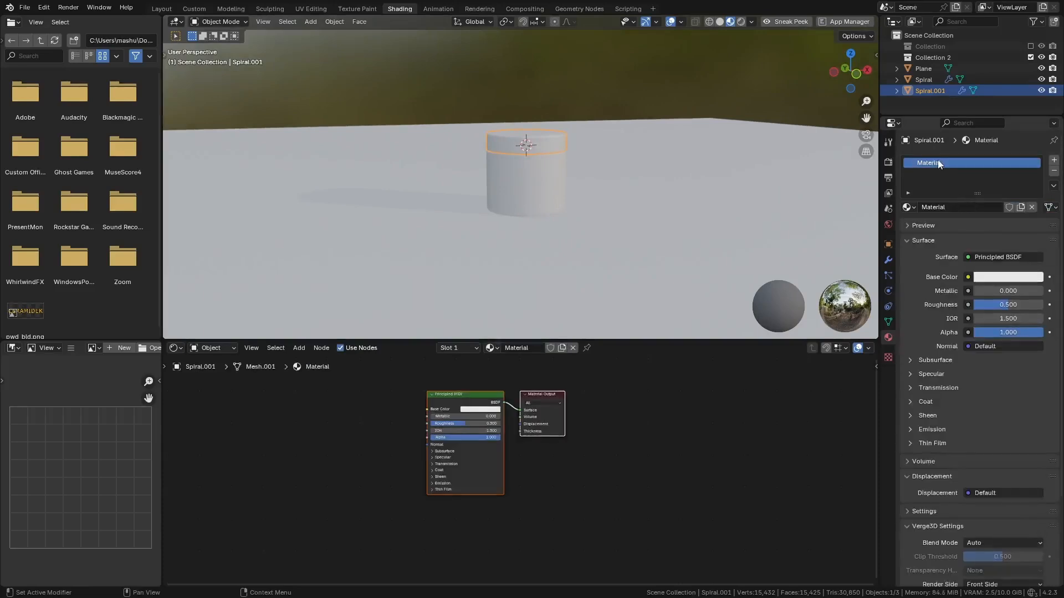
{"action": "double_click", "coordinate": [939, 162]}
{"action": "type", "text": "Cap"}
{"action": "key", "text": "Return"}
Step: Make the container body's Glass material smooth and transparent by lowering its roughness and raising its transmission weight
{"action": "left_click", "coordinate": [527, 183]}
{"action": "scroll", "coordinate": [451, 430], "scroll_direction": "up", "scroll_amount": 2}
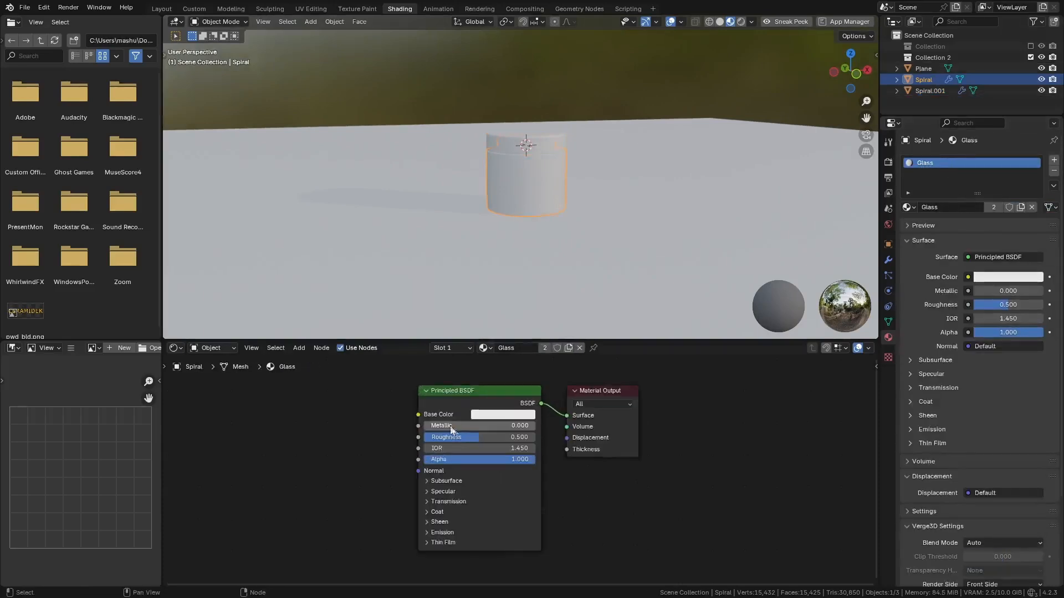
{"action": "scroll", "coordinate": [486, 453], "scroll_direction": "up", "scroll_amount": 1}
{"action": "left_click_drag", "start_coordinate": [480, 436], "coordinate": [417, 436]}
{"action": "middle_click_drag", "start_coordinate": [446, 507], "coordinate": [434, 501]}
{"action": "left_click", "coordinate": [437, 498]}
{"action": "left_click_drag", "start_coordinate": [434, 501], "coordinate": [540, 489]}
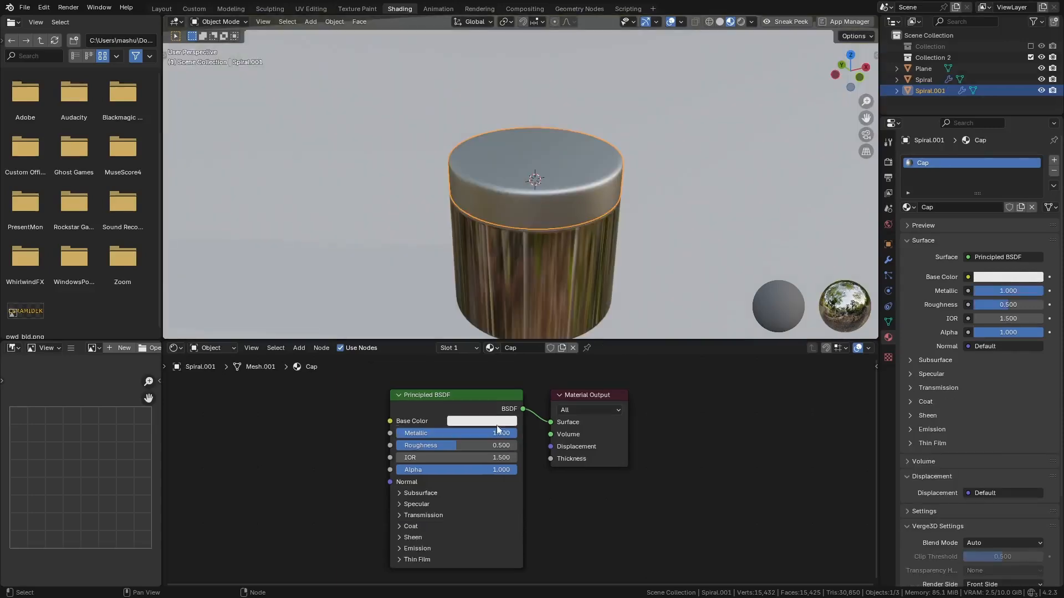
Step: Give the lid's Cap material a blue base color and set its roughness to 0.295
{"action": "left_click", "coordinate": [496, 422]}
{"action": "left_click", "coordinate": [509, 297]}
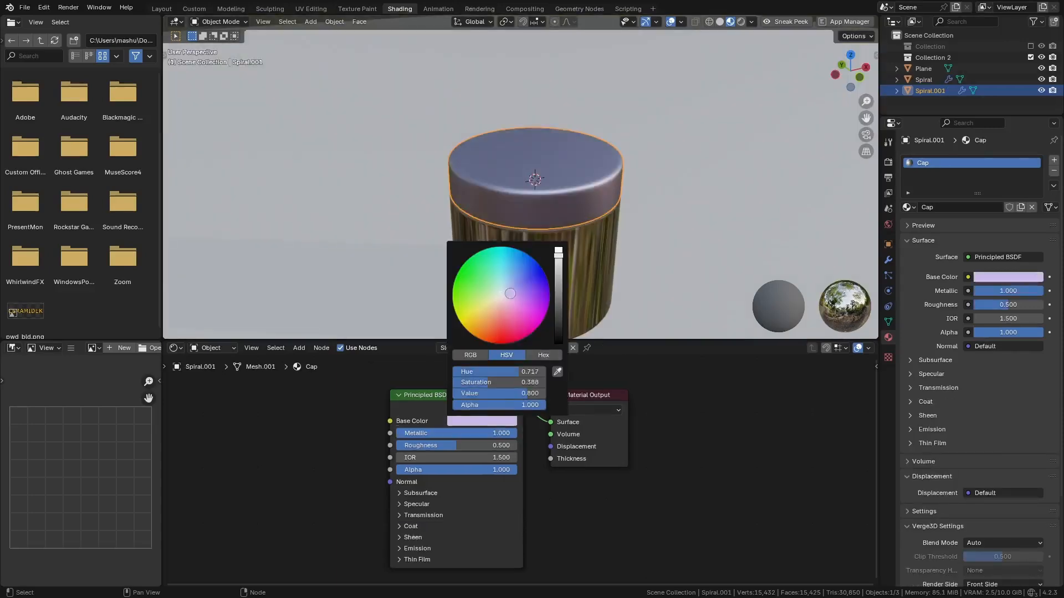
{"action": "left_click_drag", "start_coordinate": [475, 438], "coordinate": [461, 438]}
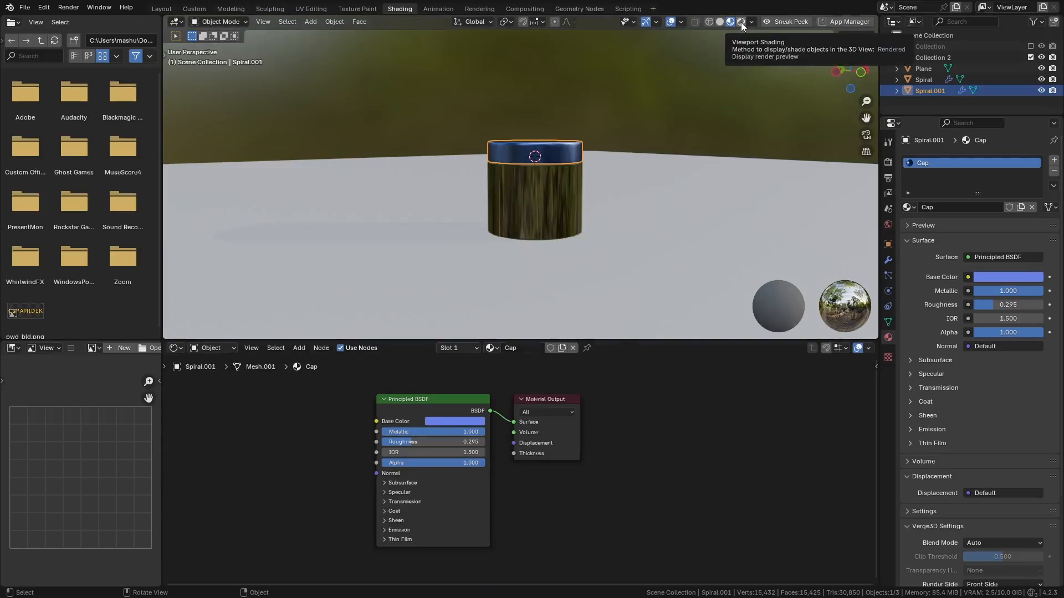
Step: Show the container and lid in rendered viewport shading with nothing selected, and save the file
{"action": "left_click", "coordinate": [741, 22]}
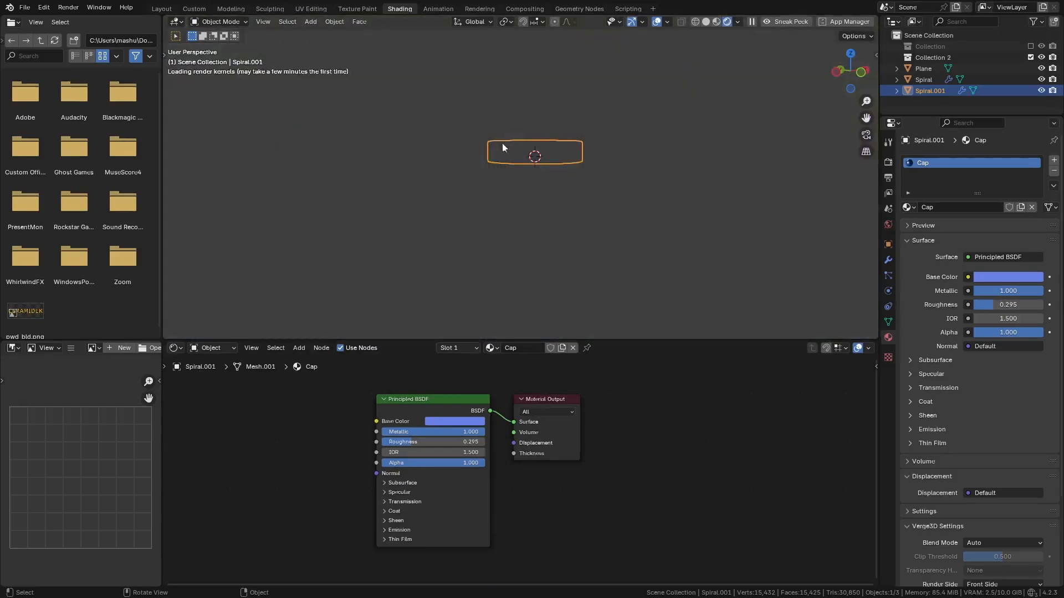
{"action": "key", "text": "ctrl+s"}
{"action": "middle_click_drag", "start_coordinate": [571, 171], "coordinate": [553, 210]}
{"action": "key", "text": "alt+a"}
{"action": "scroll", "coordinate": [552, 212], "scroll_direction": "down", "scroll_amount": 3}
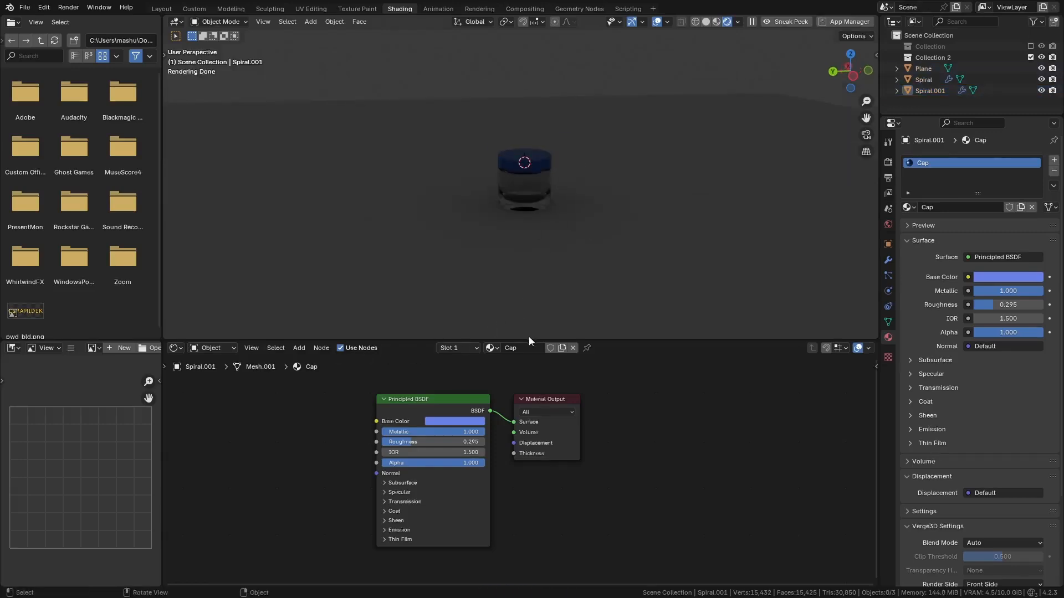
Step: Switch the shader editor from the object's material to the World node tree
{"action": "left_click", "coordinate": [213, 348]}
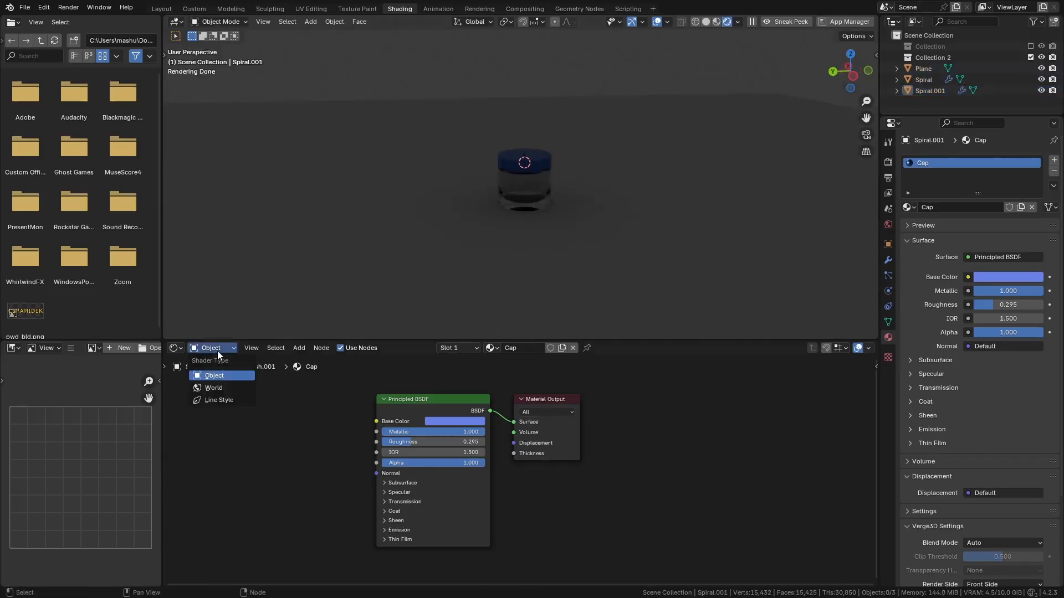
{"action": "left_click", "coordinate": [227, 388]}
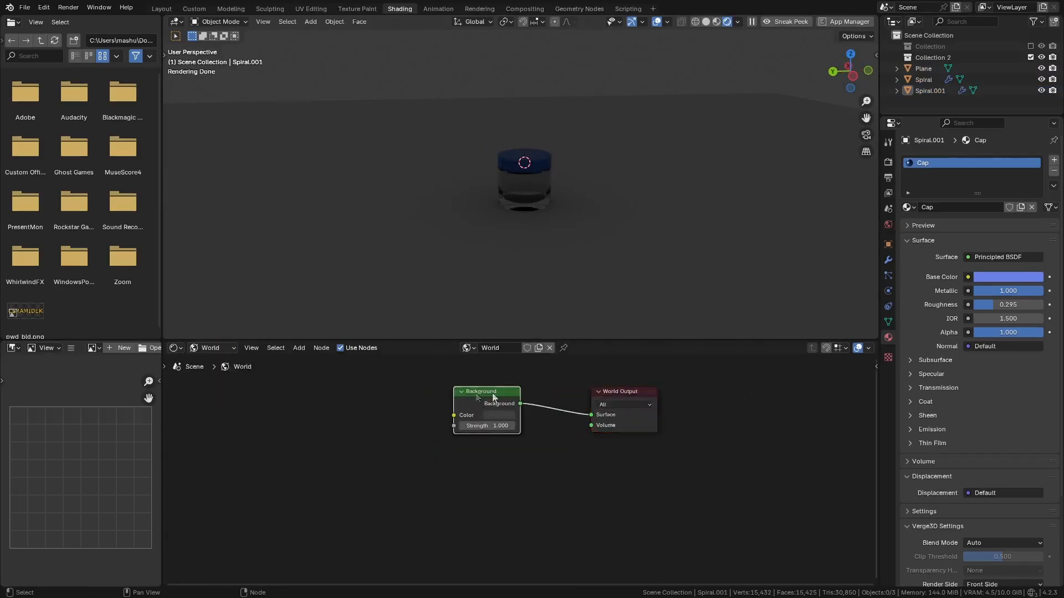
Step: Add an Environment Texture node to the World shader and connect its Color output to the Background node's Color
{"action": "key", "text": "shift+a"}
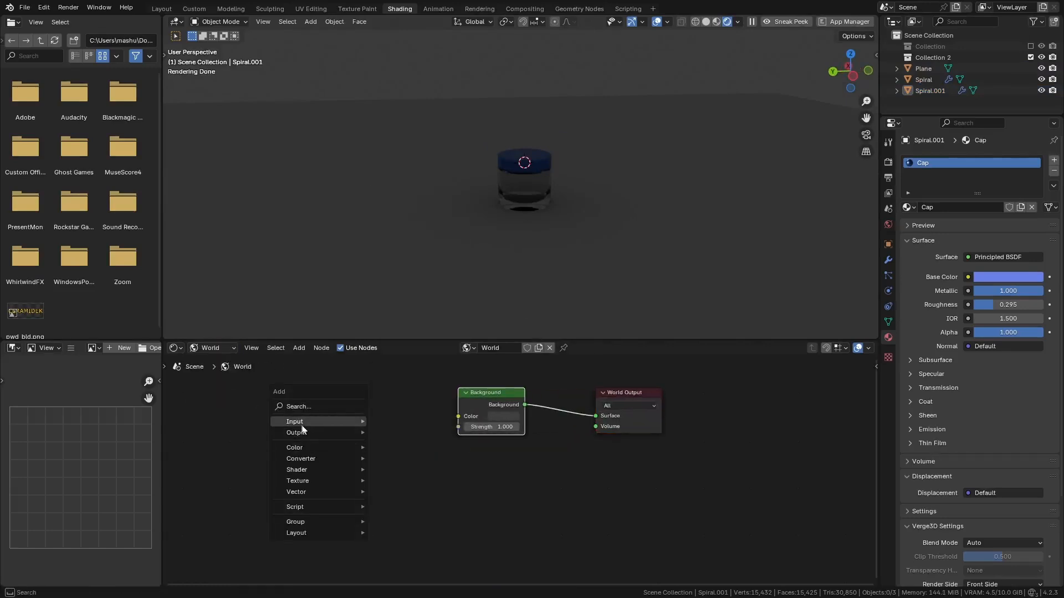
{"action": "mouse_move", "coordinate": [322, 481]}
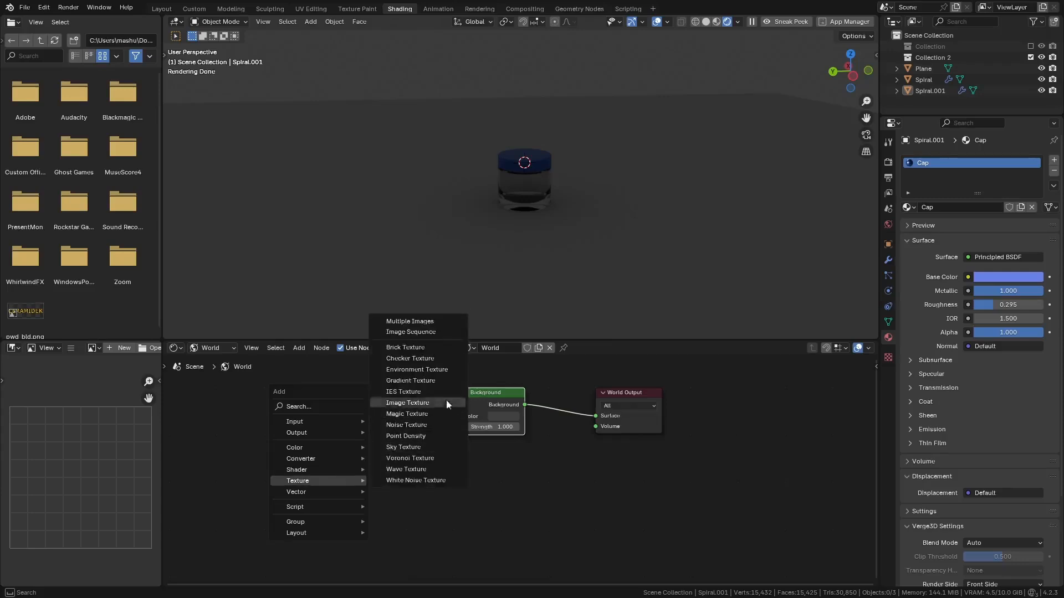
{"action": "left_click", "coordinate": [417, 369]}
{"action": "left_click", "coordinate": [265, 410]}
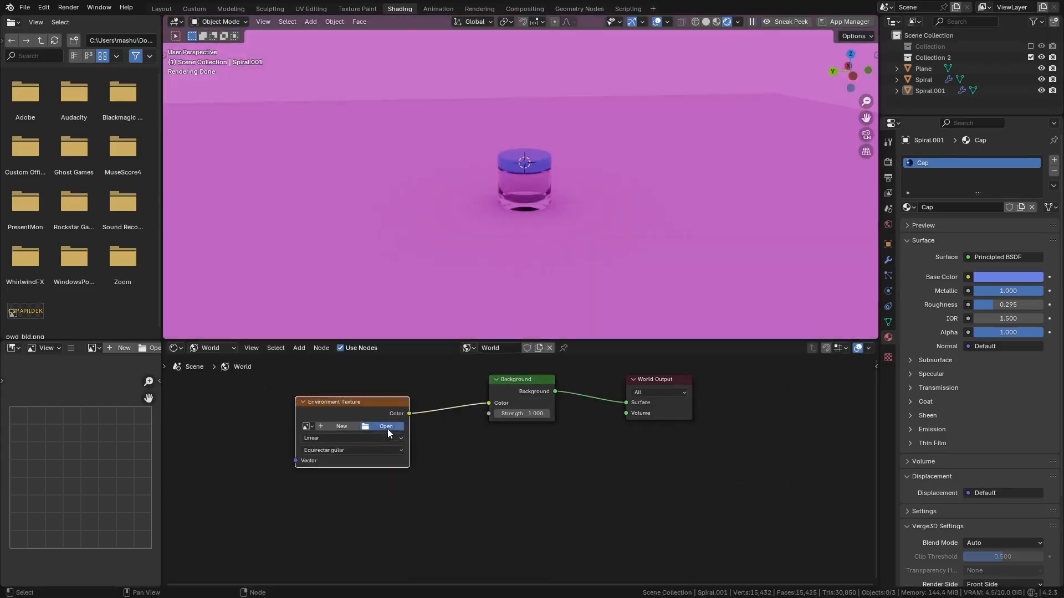
Step: Load colorful_studio_01k.hdr from the recent 1k folder into the Environment Texture node and save the file
{"action": "left_click", "coordinate": [388, 429]}
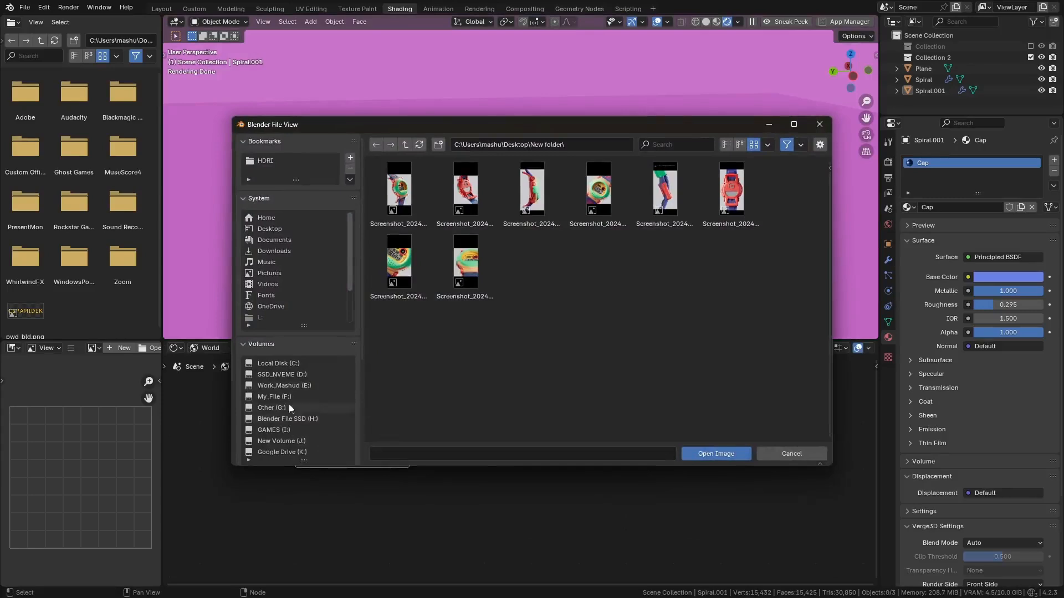
{"action": "left_click", "coordinate": [296, 386]}
{"action": "scroll", "coordinate": [296, 388], "scroll_direction": "down", "scroll_amount": 4}
{"action": "left_click", "coordinate": [286, 431]}
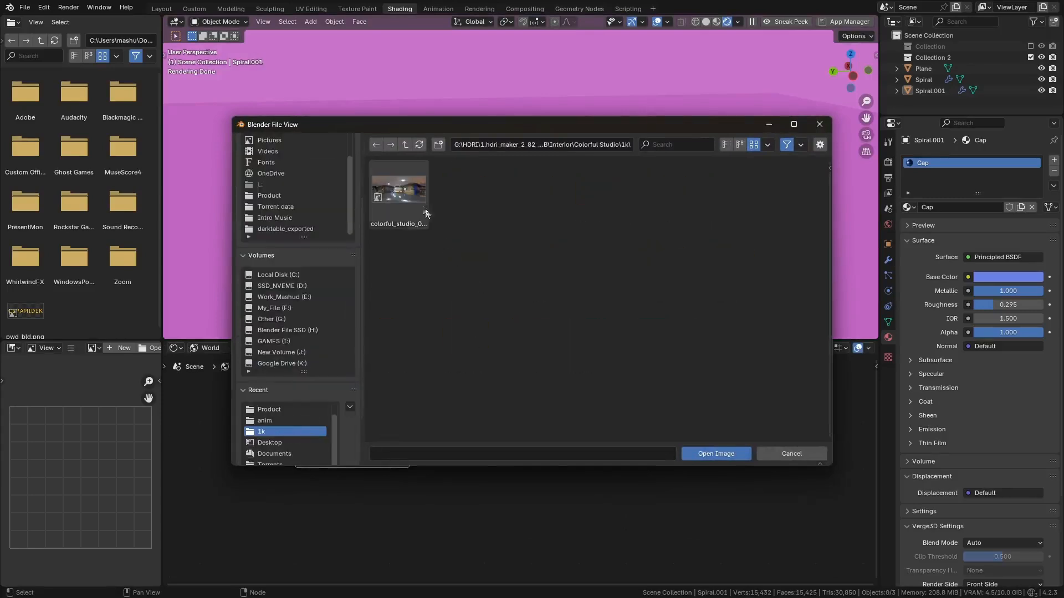
{"action": "left_click", "coordinate": [403, 211]}
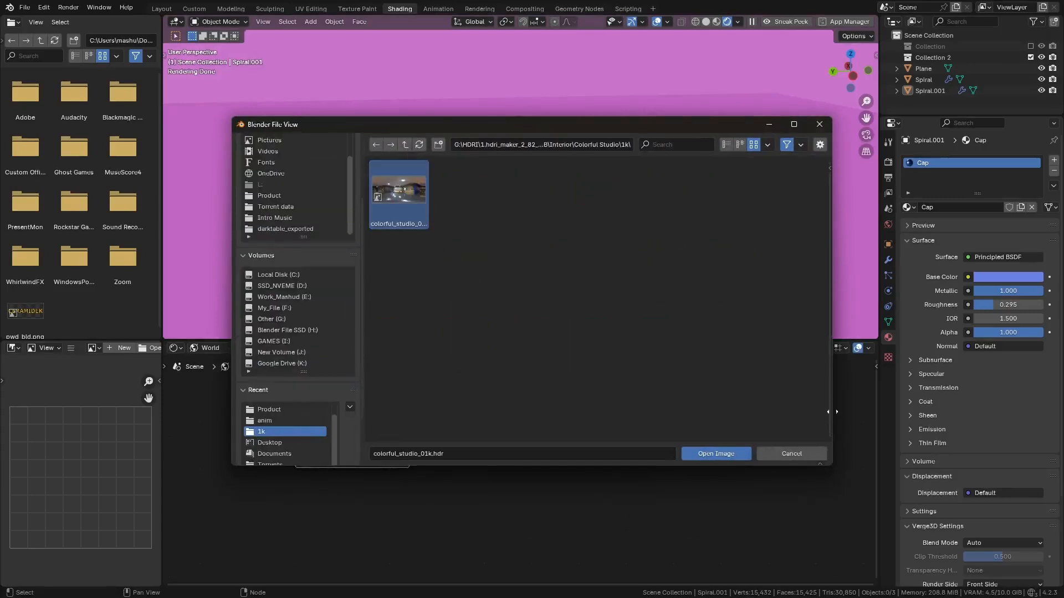
{"action": "left_click", "coordinate": [711, 454]}
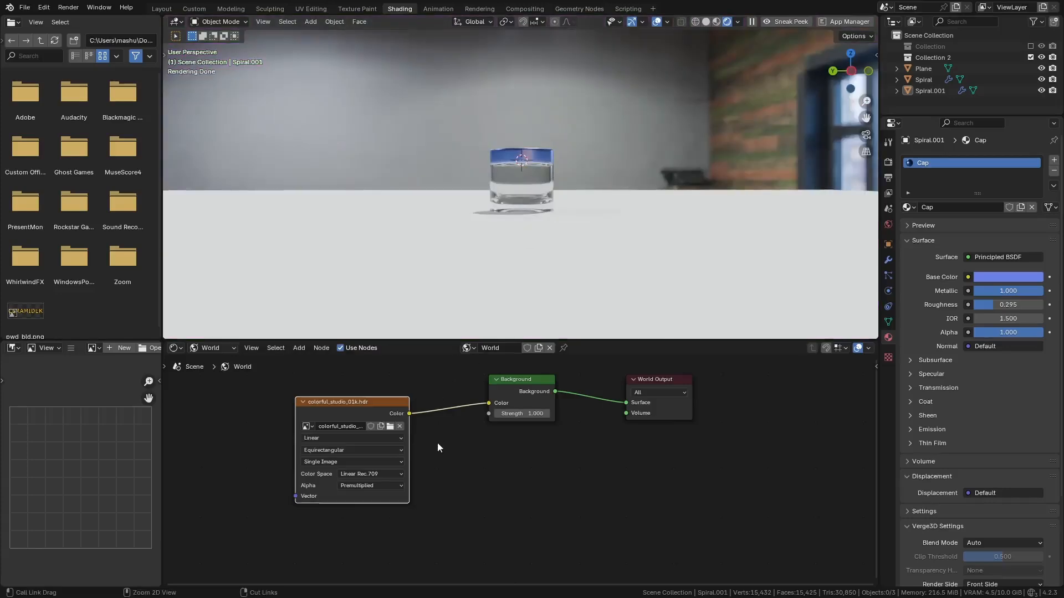
{"action": "key", "text": "ctrl+s"}
Step: Add a Texture Coordinate node and connect its Generated output to the environment texture's Vector input
{"action": "scroll", "coordinate": [373, 434], "scroll_direction": "up", "scroll_amount": 1}
{"action": "key", "text": "shift+a"}
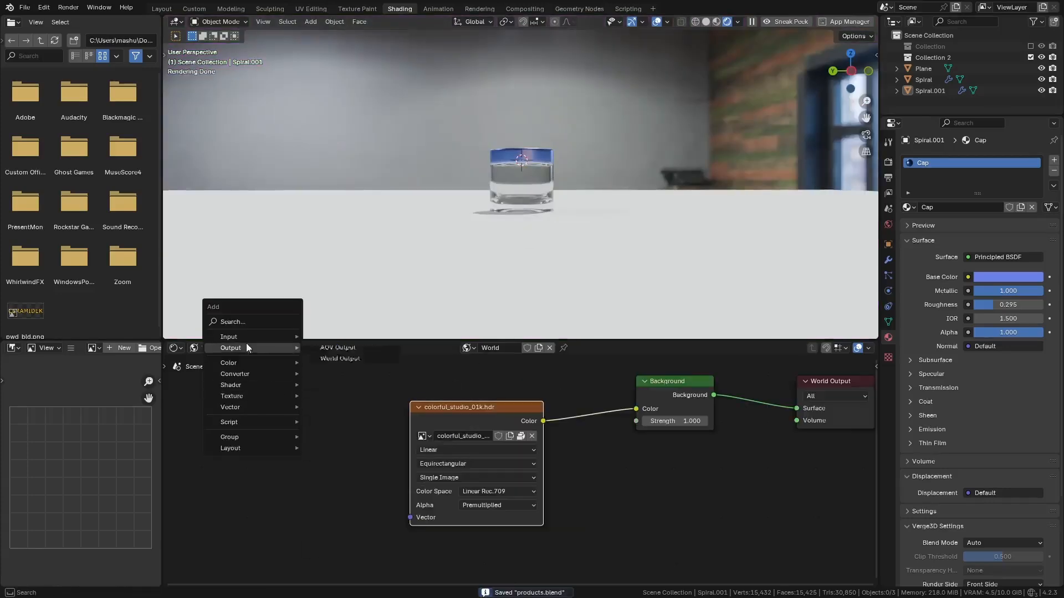
{"action": "mouse_move", "coordinate": [246, 338]}
{"action": "left_click", "coordinate": [360, 527]}
{"action": "left_click", "coordinate": [207, 421]}
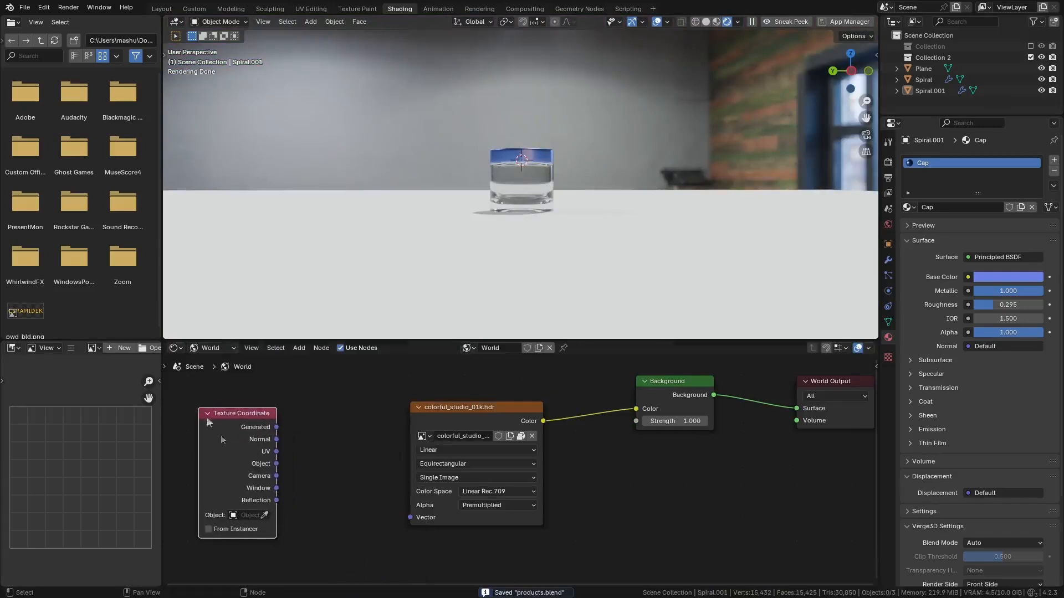
{"action": "scroll", "coordinate": [208, 423], "scroll_direction": "down", "scroll_amount": 1}
{"action": "middle_click_drag", "start_coordinate": [211, 423], "coordinate": [347, 423]}
{"action": "left_click_drag", "start_coordinate": [386, 427], "coordinate": [689, 502]}
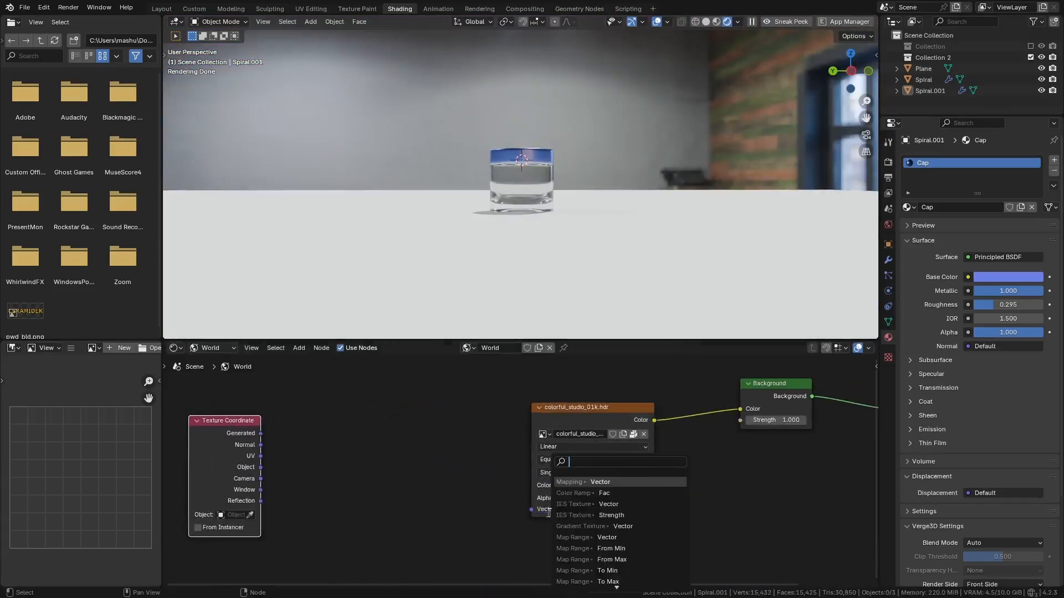
{"action": "left_click_drag", "start_coordinate": [260, 434], "coordinate": [540, 509]}
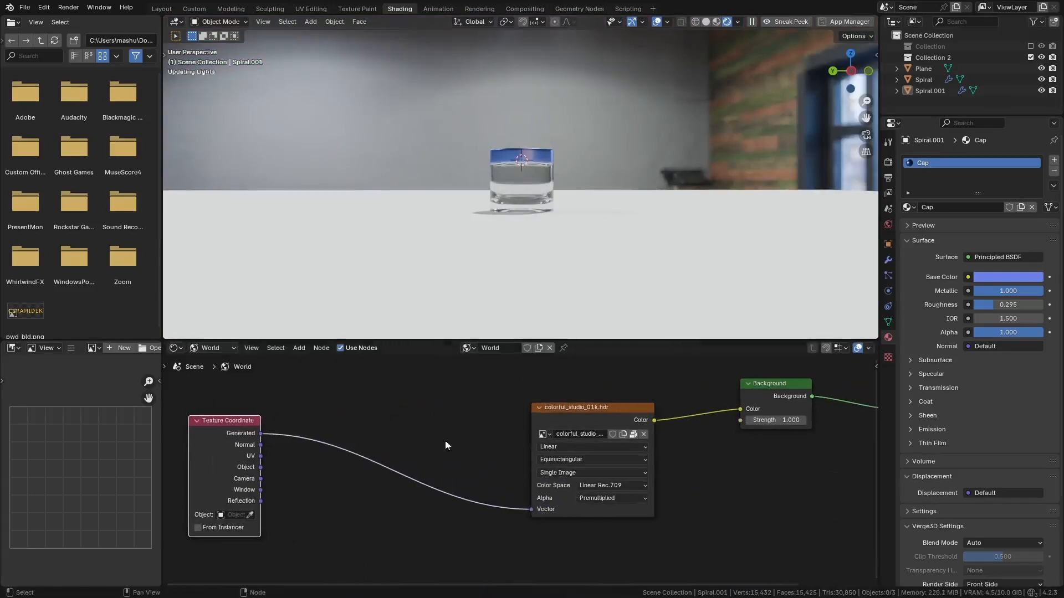
Step: Insert a Mapping node on the link between the Texture Coordinate node and the environment texture
{"action": "middle_click_drag", "start_coordinate": [607, 228], "coordinate": [641, 223]}
{"action": "scroll", "coordinate": [579, 216], "scroll_direction": "down", "scroll_amount": 10}
{"action": "middle_click_drag", "start_coordinate": [553, 219], "coordinate": [572, 234]}
{"action": "scroll", "coordinate": [343, 433], "scroll_direction": "up", "scroll_amount": 1}
{"action": "key", "text": "shift+a"}
{"action": "mouse_move", "coordinate": [342, 431]}
{"action": "mouse_move", "coordinate": [295, 493]}
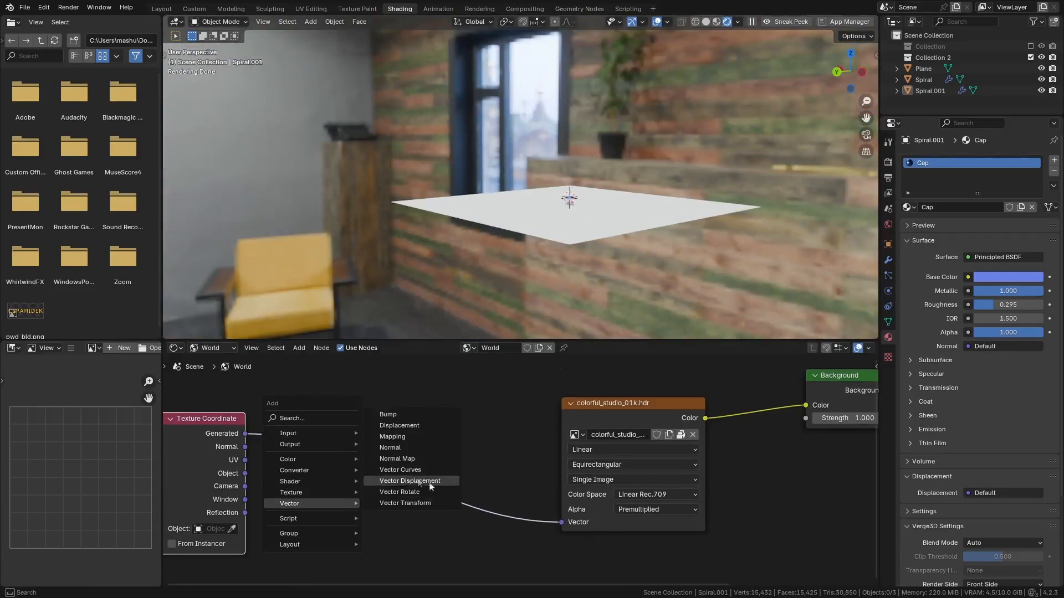
{"action": "left_click", "coordinate": [415, 428]}
{"action": "key", "text": "Escape"}
{"action": "key", "text": "shift+a"}
{"action": "left_click", "coordinate": [474, 455]}
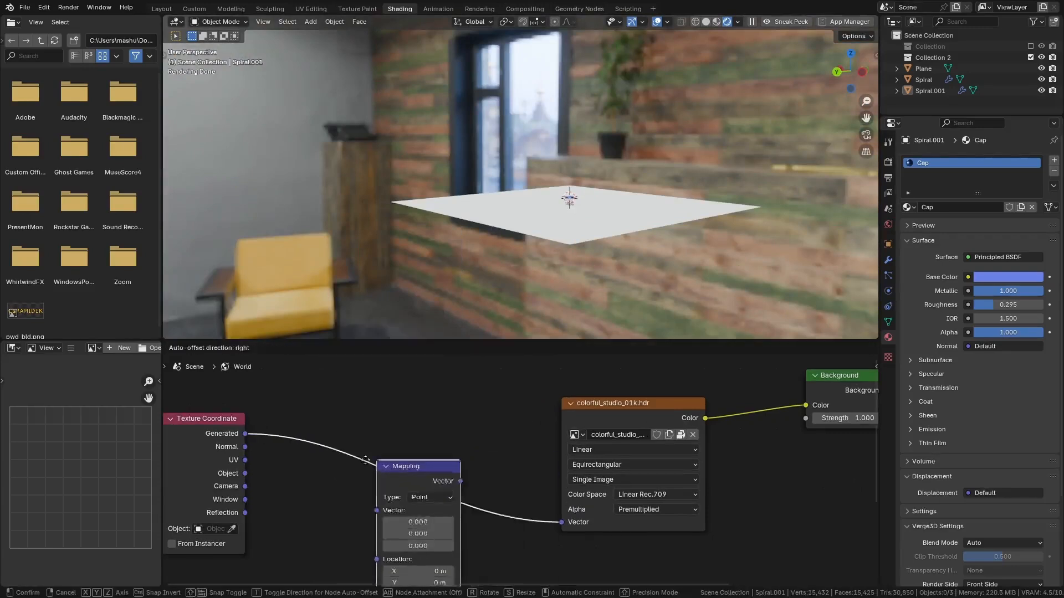
{"action": "left_click", "coordinate": [344, 435]}
{"action": "left_click_drag", "start_coordinate": [363, 430], "coordinate": [347, 386]}
{"action": "scroll", "coordinate": [353, 482], "scroll_direction": "down", "scroll_amount": 2}
{"action": "middle_click_drag", "start_coordinate": [360, 500], "coordinate": [356, 472]}
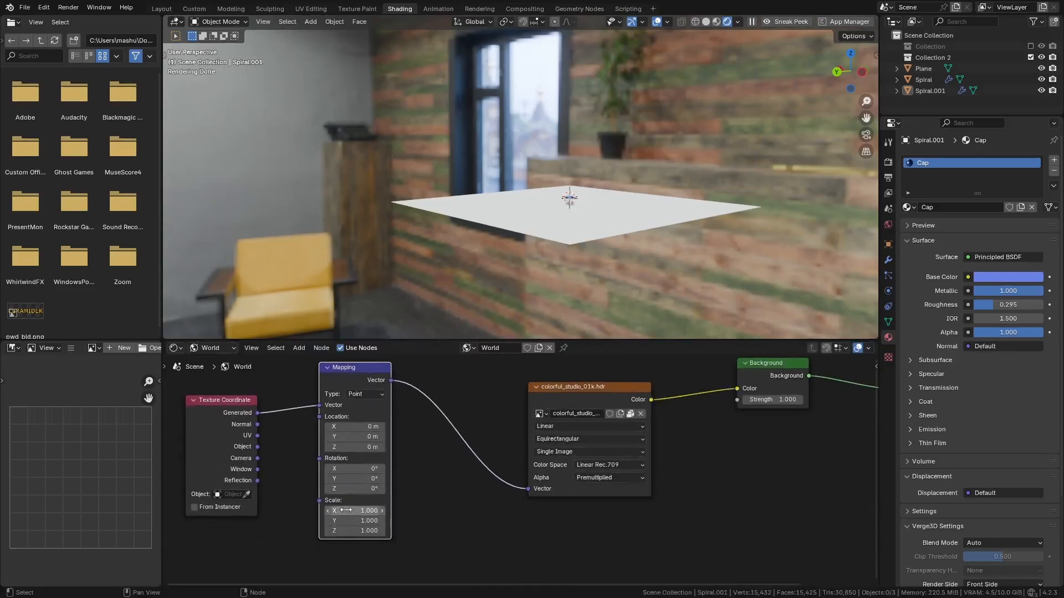
Step: Try other scale and rotation values on the Mapping node, resetting its X, Y and Z scale to 1 and undoing the rotation
{"action": "left_click_drag", "start_coordinate": [356, 510], "coordinate": [355, 531]}
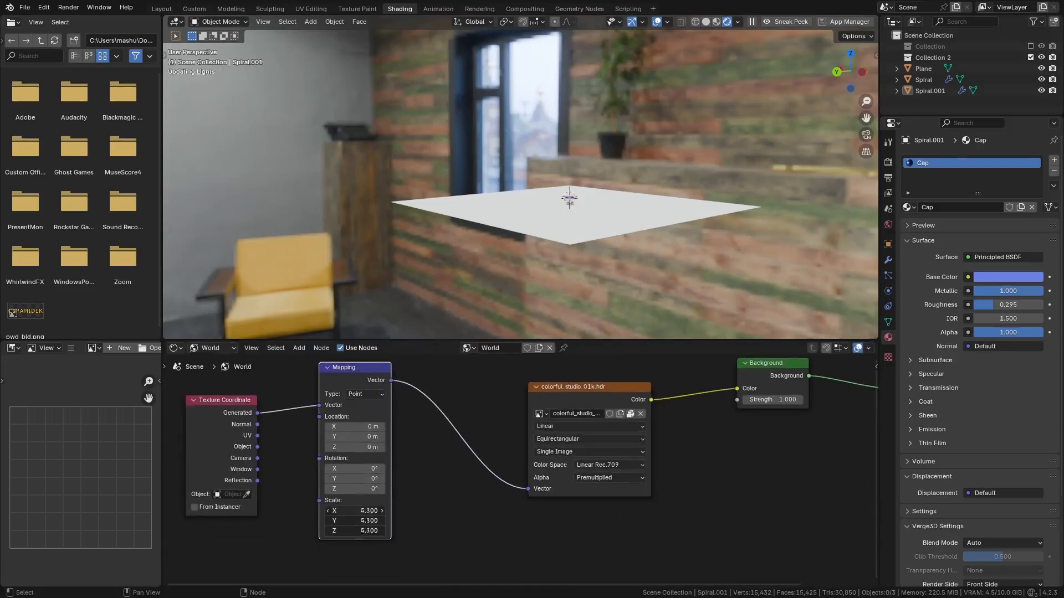
{"action": "type", "text": "1"}
{"action": "key", "text": "Return"}
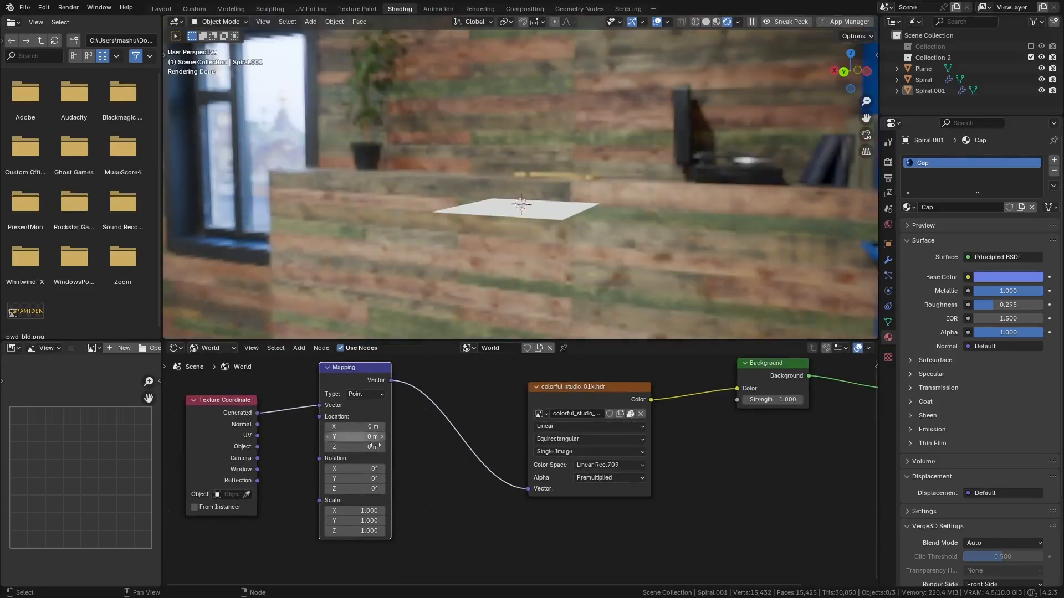
{"action": "left_click_drag", "start_coordinate": [359, 508], "coordinate": [355, 541]}
{"action": "left_click_drag", "start_coordinate": [353, 550], "coordinate": [353, 570]}
{"action": "type", "text": "1"}
{"action": "key", "text": "Return"}
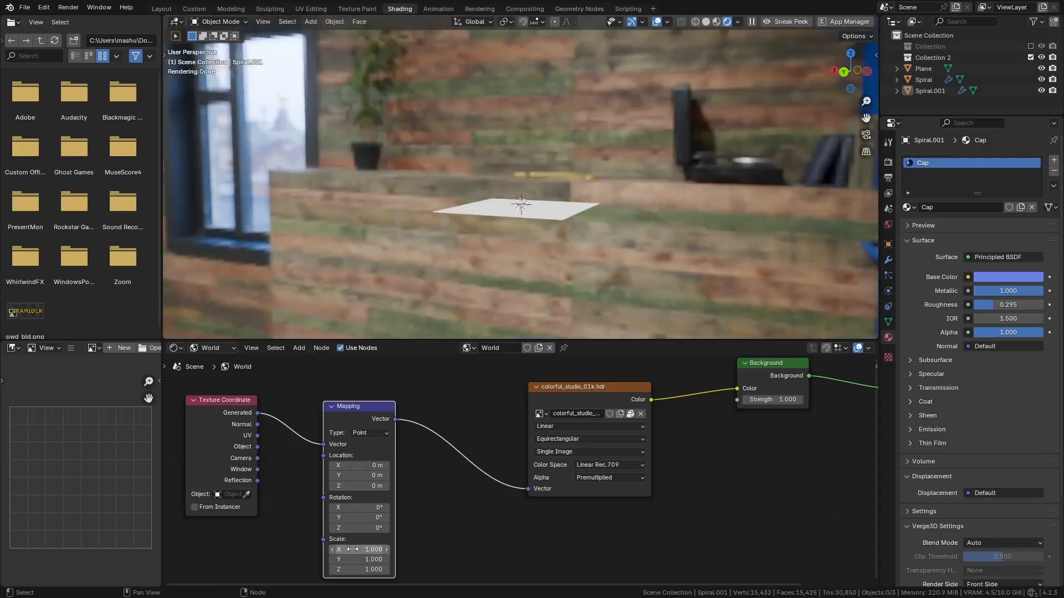
{"action": "left_click_drag", "start_coordinate": [354, 528], "coordinate": [405, 528]}
{"action": "key", "text": "ctrl+z"}
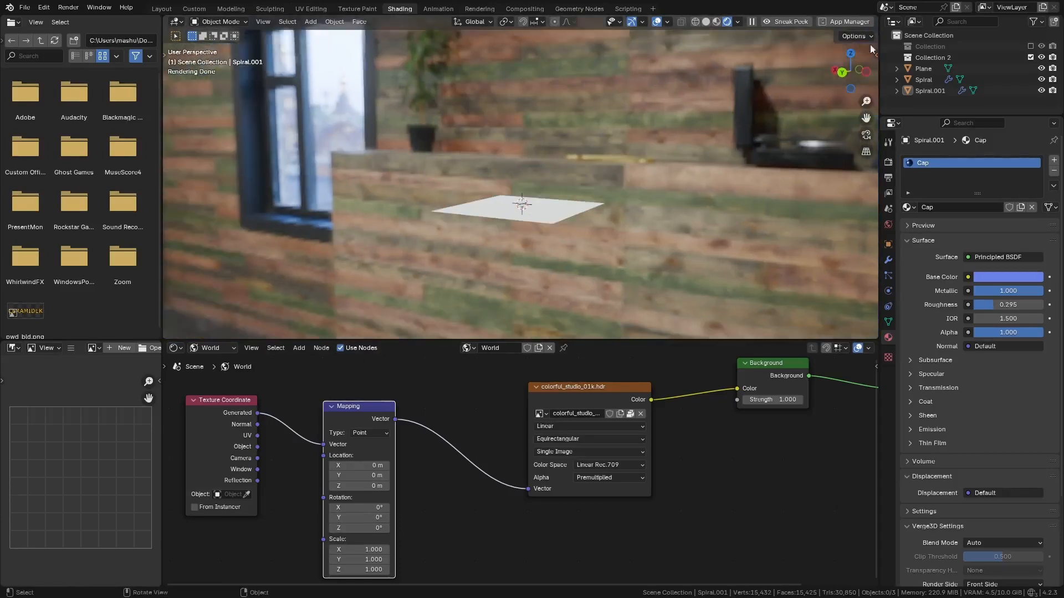
Step: Re-enable the excluded collection that holds the camera and light
{"action": "key", "text": "b"}
{"action": "left_click_drag", "start_coordinate": [923, 74], "coordinate": [936, 95]}
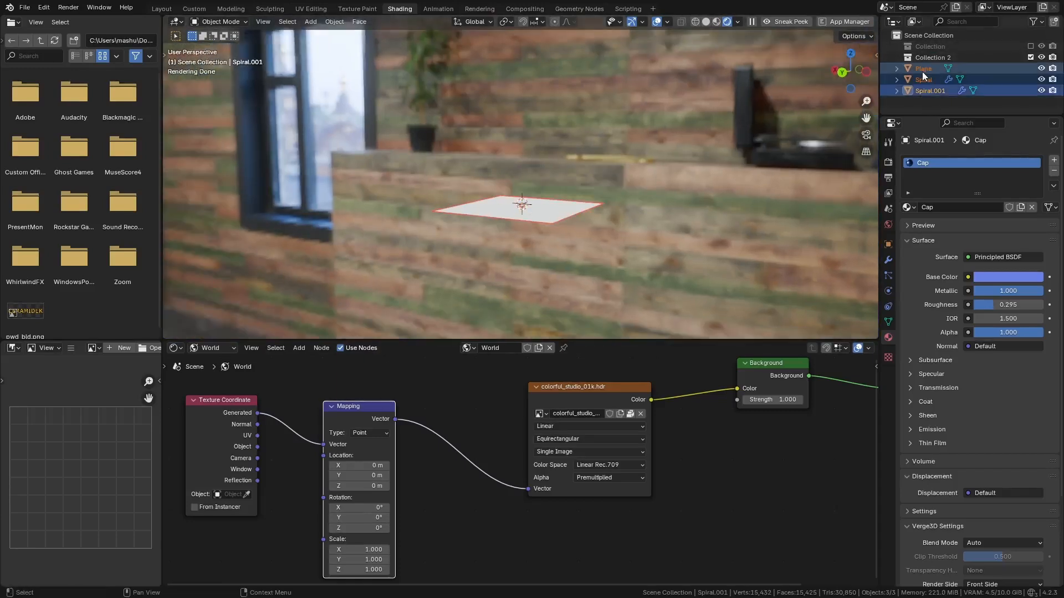
{"action": "left_click", "coordinate": [1031, 47]}
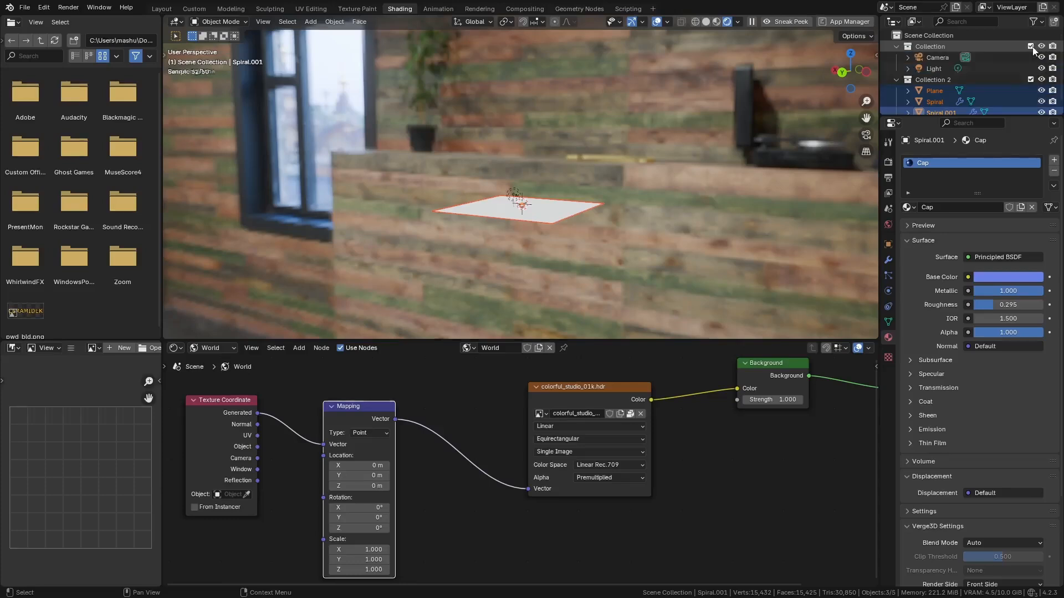
Step: Select the camera, look through it with the camera locked to the view, and frame the jar centrally
{"action": "left_click", "coordinate": [944, 58]}
{"action": "key", "text": "KP_0"}
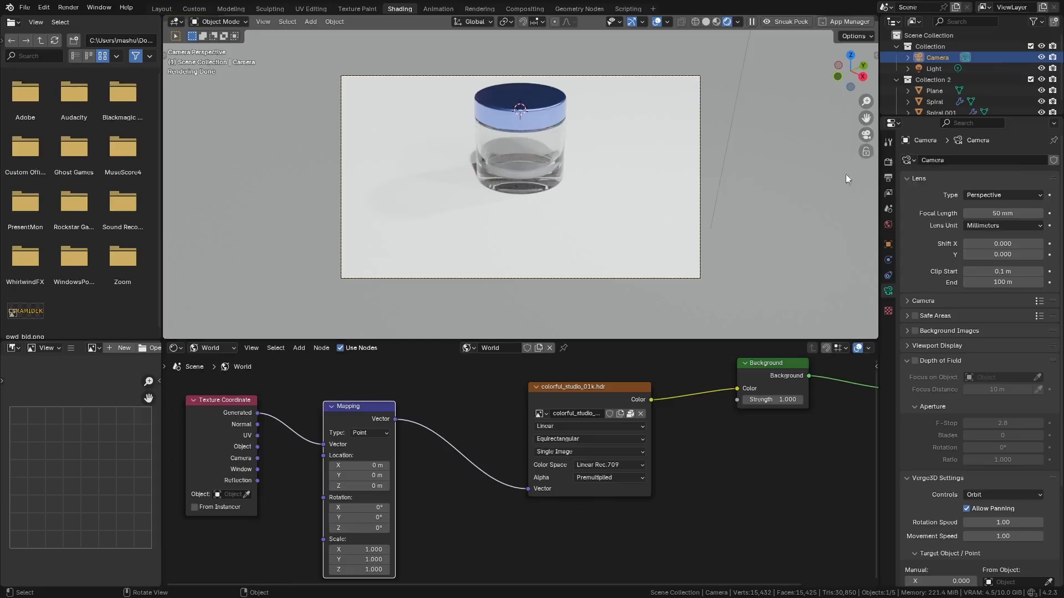
{"action": "left_click", "coordinate": [867, 154]}
{"action": "middle_click_drag", "start_coordinate": [604, 188], "coordinate": [598, 167]}
{"action": "middle_click_drag", "start_coordinate": [539, 195], "coordinate": [563, 187]}
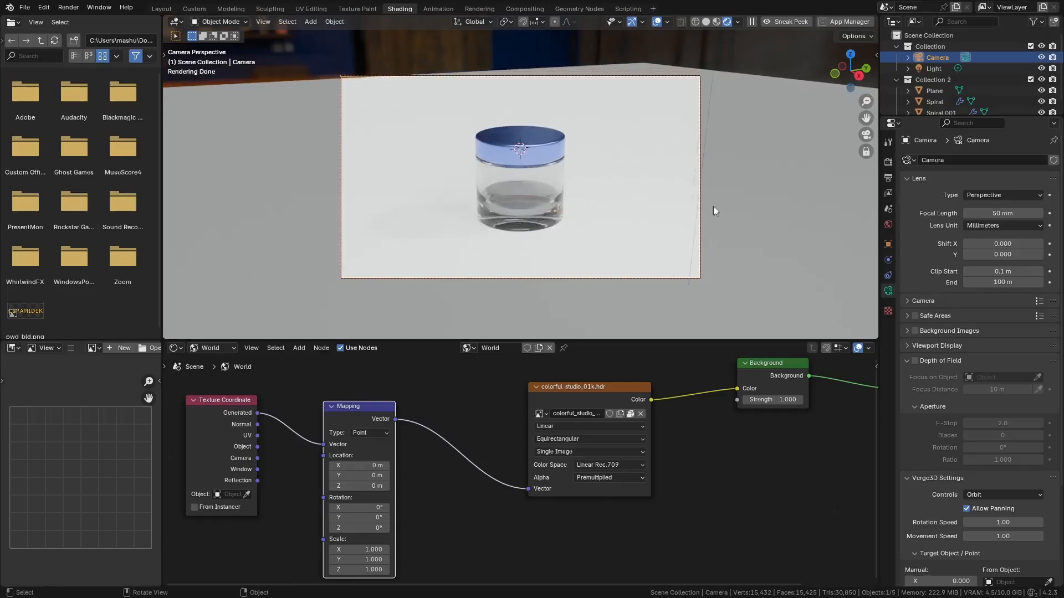
Step: Extrude the plane's two adjoining back edges upward about 23.5 m along Z to form backdrop walls
{"action": "middle_click_drag", "start_coordinate": [547, 190], "coordinate": [550, 147]}
{"action": "scroll", "coordinate": [546, 185], "scroll_direction": "down", "scroll_amount": 3}
{"action": "left_click", "coordinate": [547, 157]}
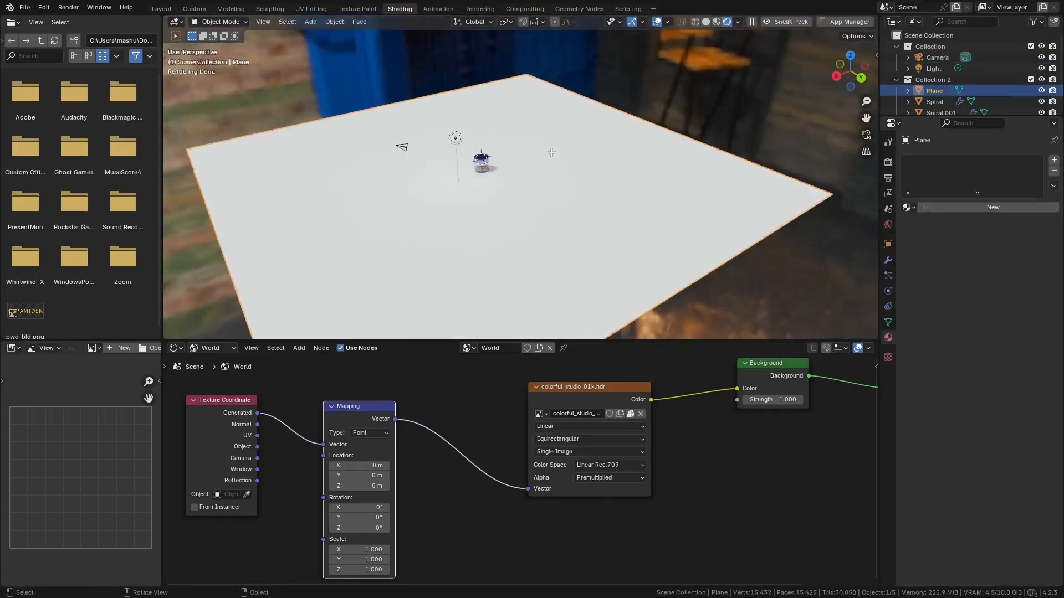
{"action": "key", "text": "Tab"}
{"action": "scroll", "coordinate": [548, 76], "scroll_direction": "down", "scroll_amount": 3}
{"action": "left_click_drag", "start_coordinate": [556, 70], "coordinate": [317, 164]}
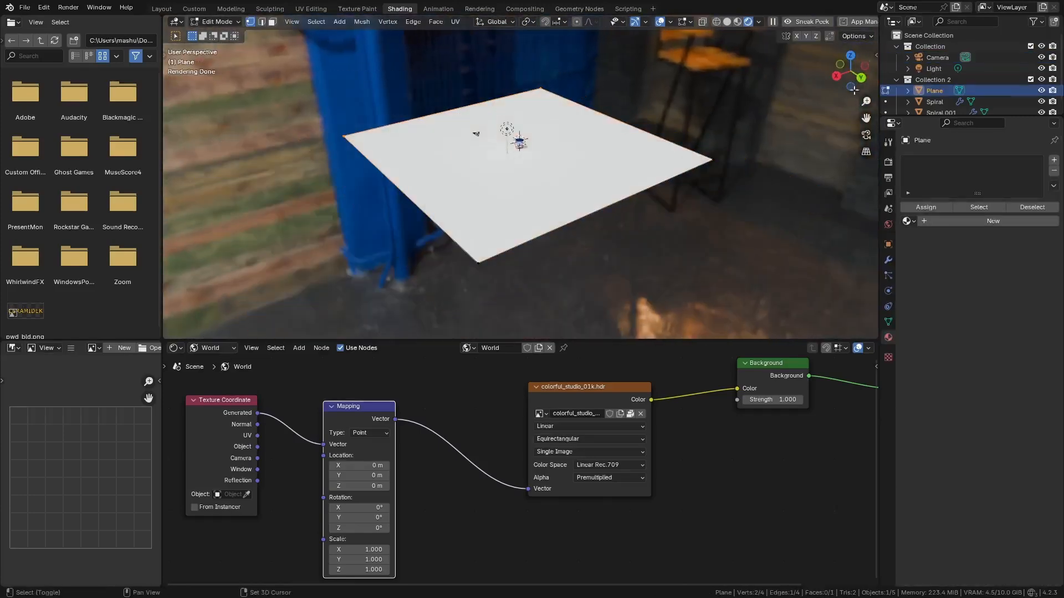
{"action": "left_click_drag", "start_coordinate": [776, 97], "coordinate": [686, 226], "text": "shift"}
{"action": "middle_click_drag", "start_coordinate": [665, 176], "coordinate": [641, 197], "text": "shift"}
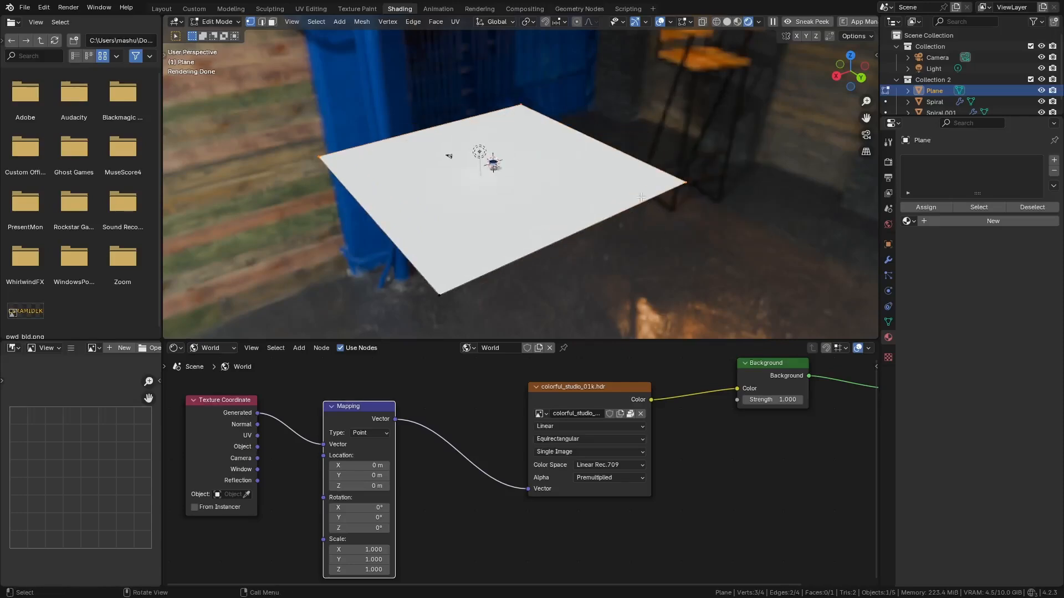
{"action": "key", "text": "e"}
{"action": "key", "text": "z"}
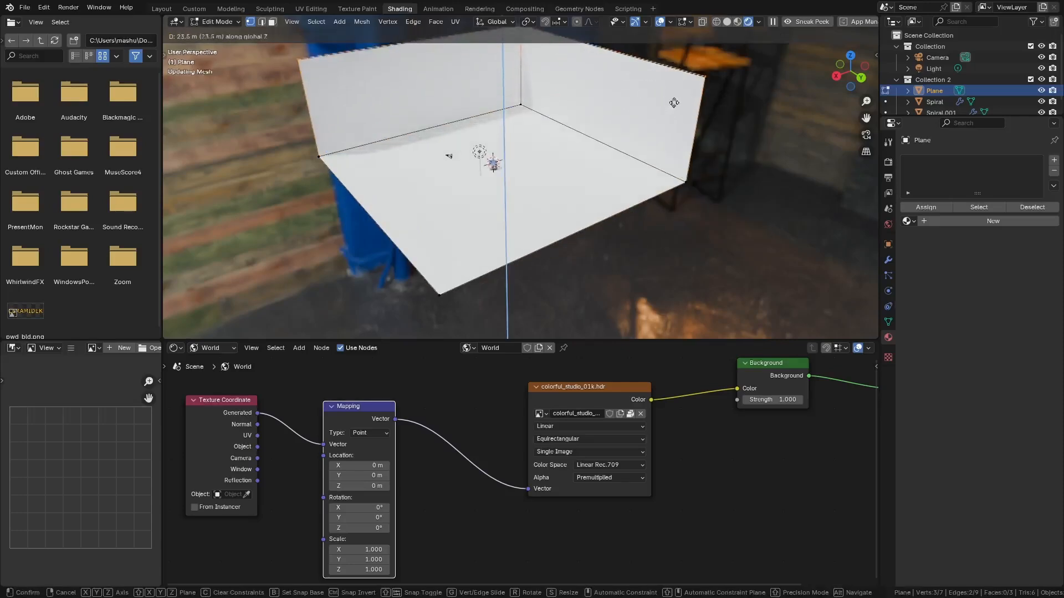
{"action": "left_click", "coordinate": [673, 101]}
Step: Add a level 2 Subdivision Surface to the backdrop plane and shade it smooth
{"action": "key", "text": "Tab"}
{"action": "key", "text": "ctrl+2"}
{"action": "right_click", "coordinate": [558, 155]}
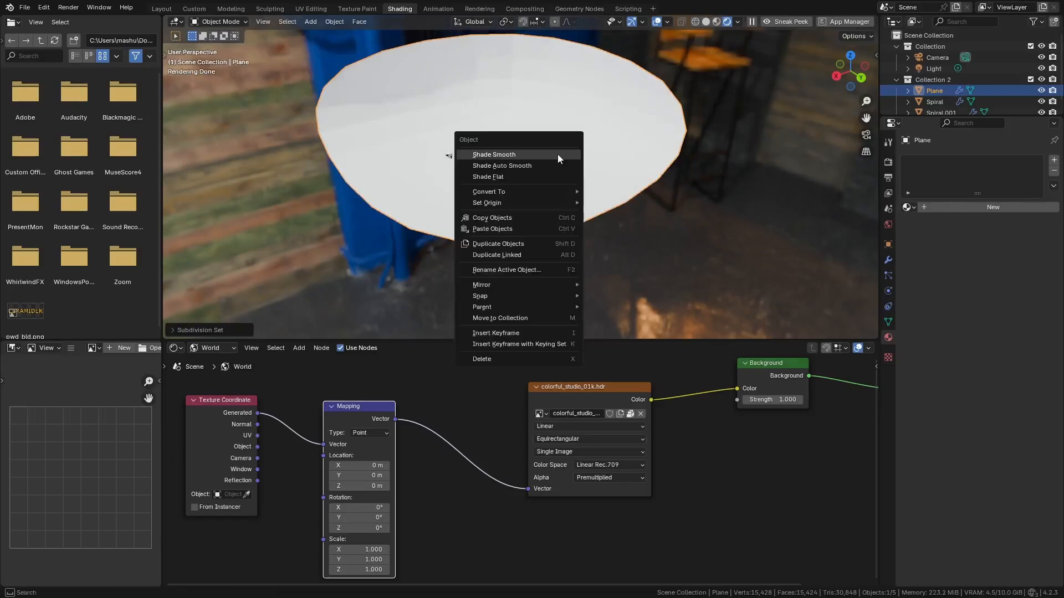
{"action": "left_click", "coordinate": [556, 154]}
Step: Move the smoothed backdrop plane along Z relative to the jar
{"action": "middle_click_drag", "start_coordinate": [556, 154], "coordinate": [474, 204]}
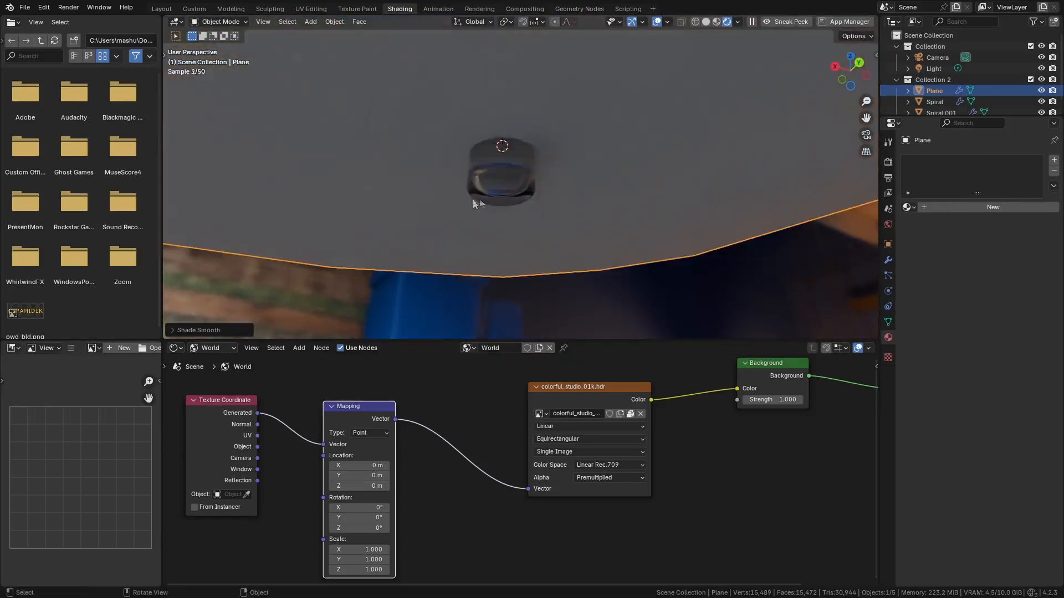
{"action": "scroll", "coordinate": [531, 181], "scroll_direction": "up", "scroll_amount": 2}
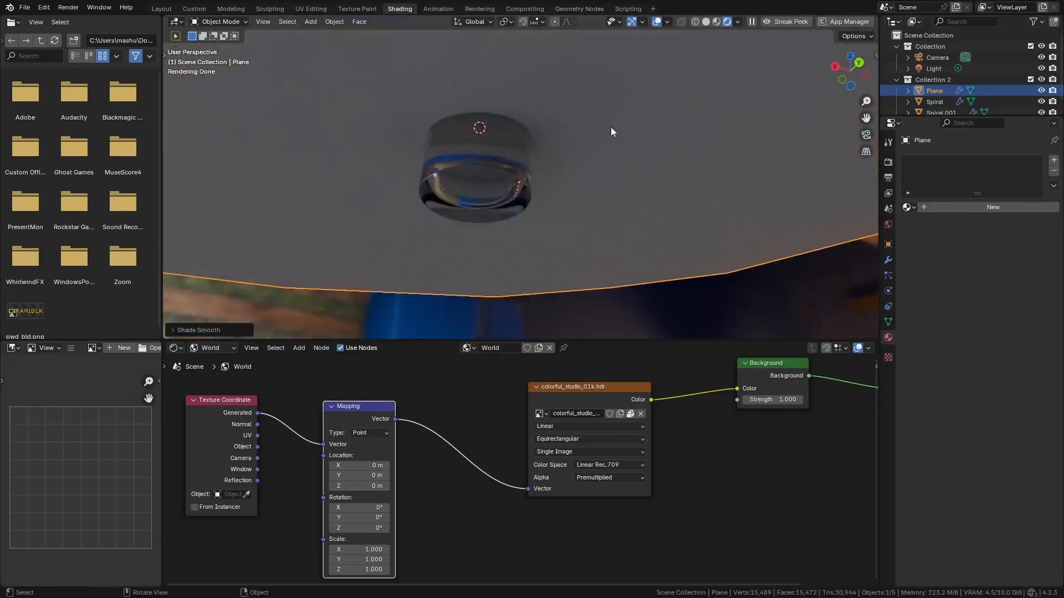
{"action": "key", "text": "g"}
{"action": "key", "text": "z"}
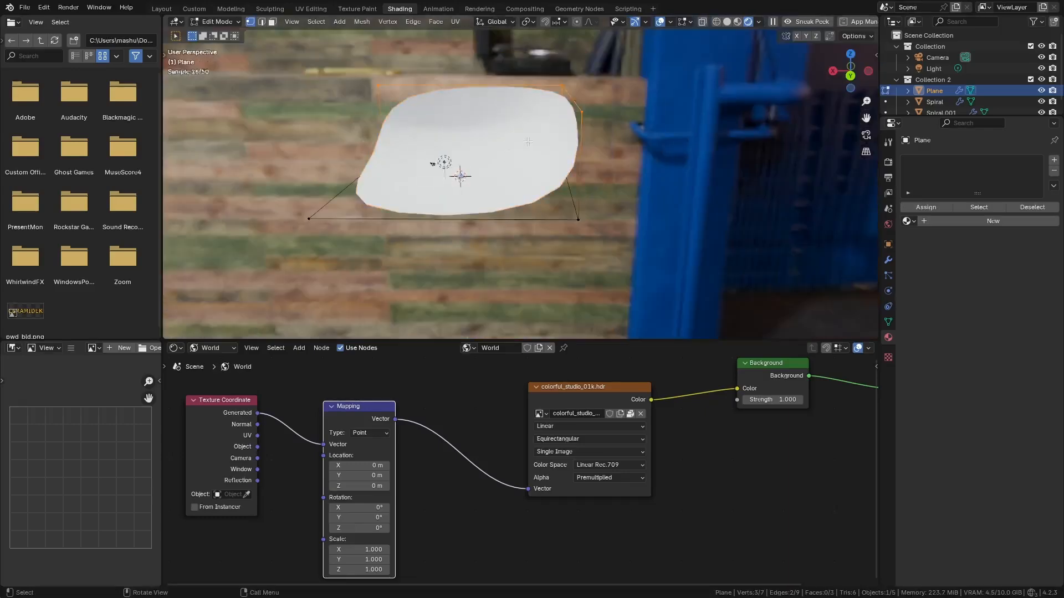
Step: Bevel the two edges where the backdrop's walls meet its floor by about 0.1 m with one segment
{"action": "middle_click_drag", "start_coordinate": [528, 142], "coordinate": [625, 187]}
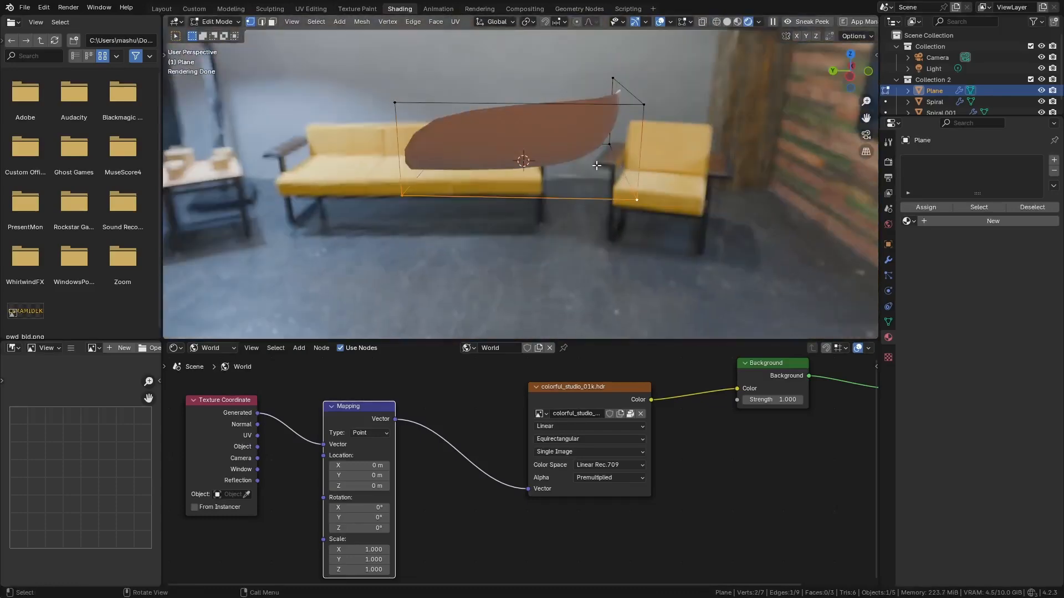
{"action": "left_click", "coordinate": [596, 195], "text": "alt"}
{"action": "middle_click_drag", "start_coordinate": [596, 195], "coordinate": [669, 209]}
{"action": "scroll", "coordinate": [669, 209], "scroll_direction": "up", "scroll_amount": 2}
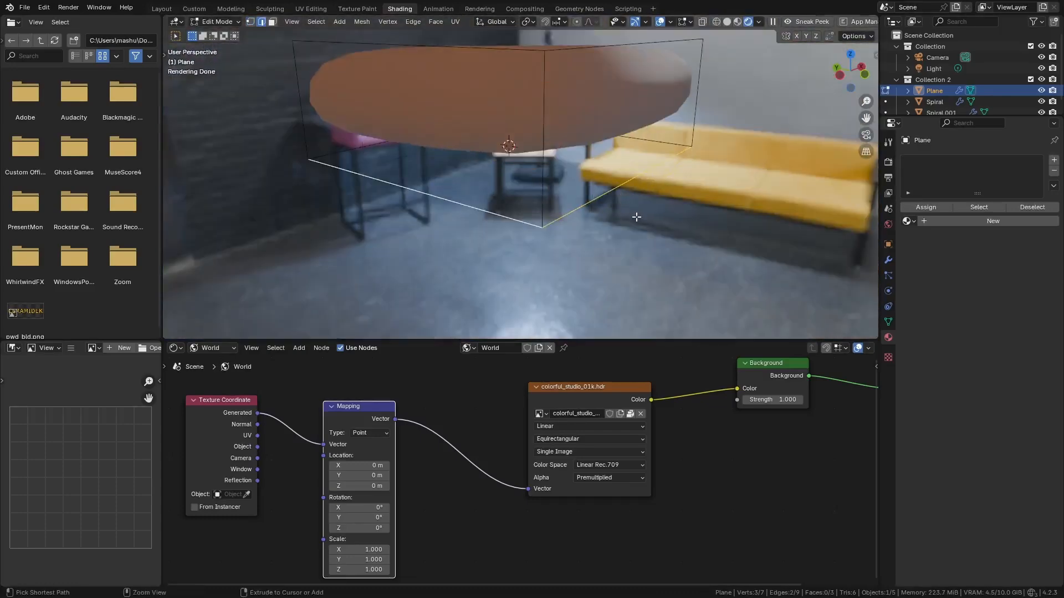
{"action": "key", "text": "ctrl+b"}
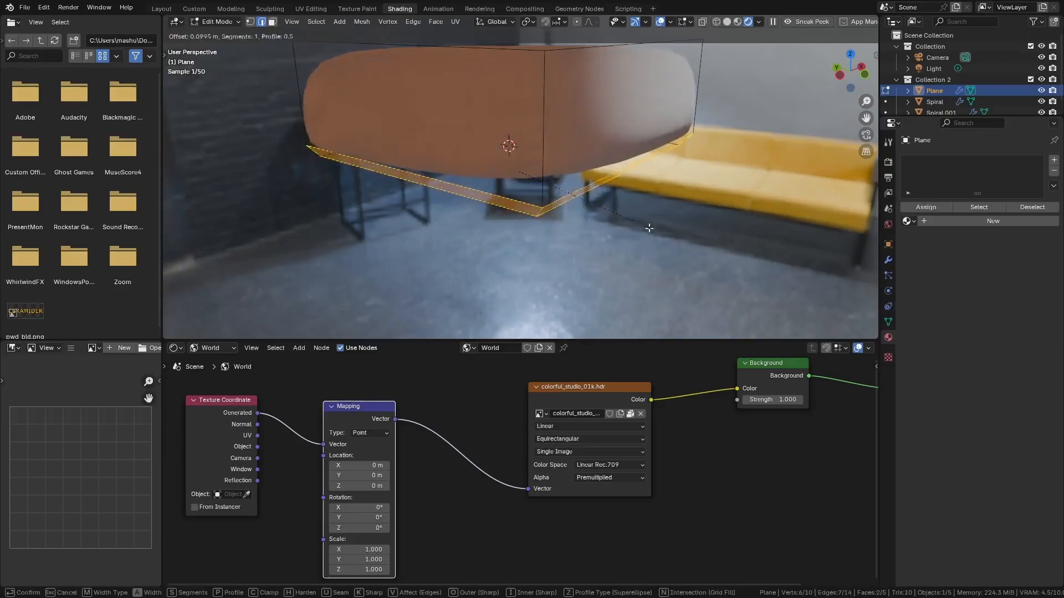
{"action": "left_click", "coordinate": [650, 230]}
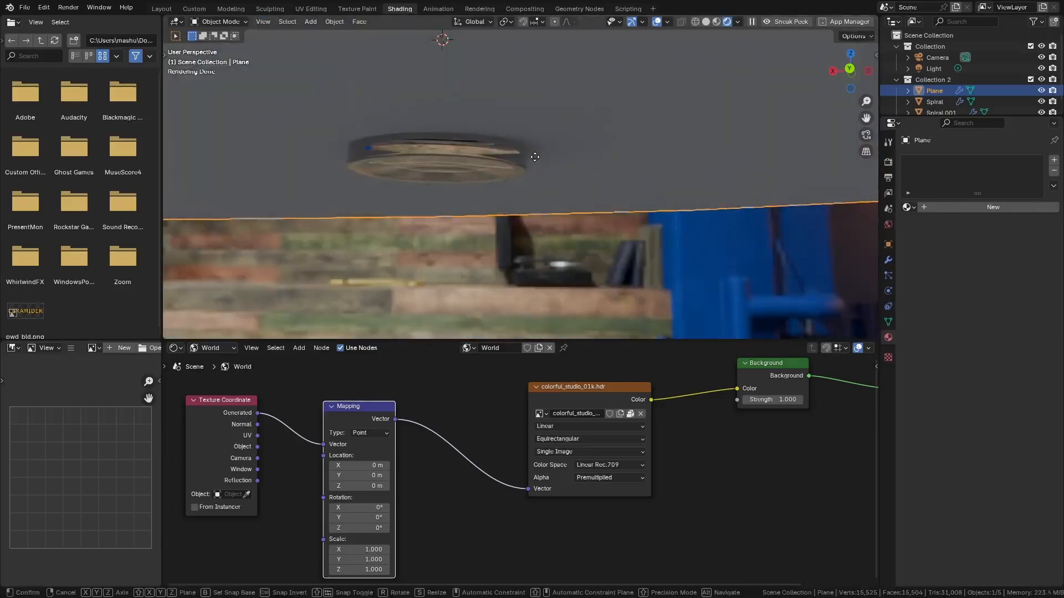
Step: Lower the bevelled backdrop along Z so that the jar stands on top of its floor
{"action": "key", "text": "g"}
{"action": "key", "text": "z"}
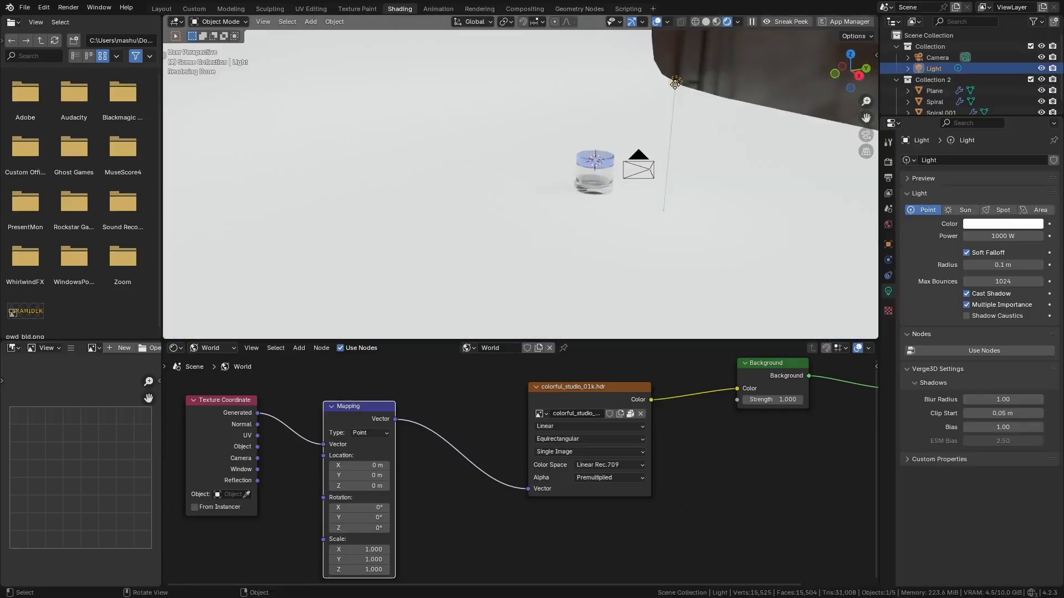
Step: Delete the point light from the scene
{"action": "key", "text": "x"}
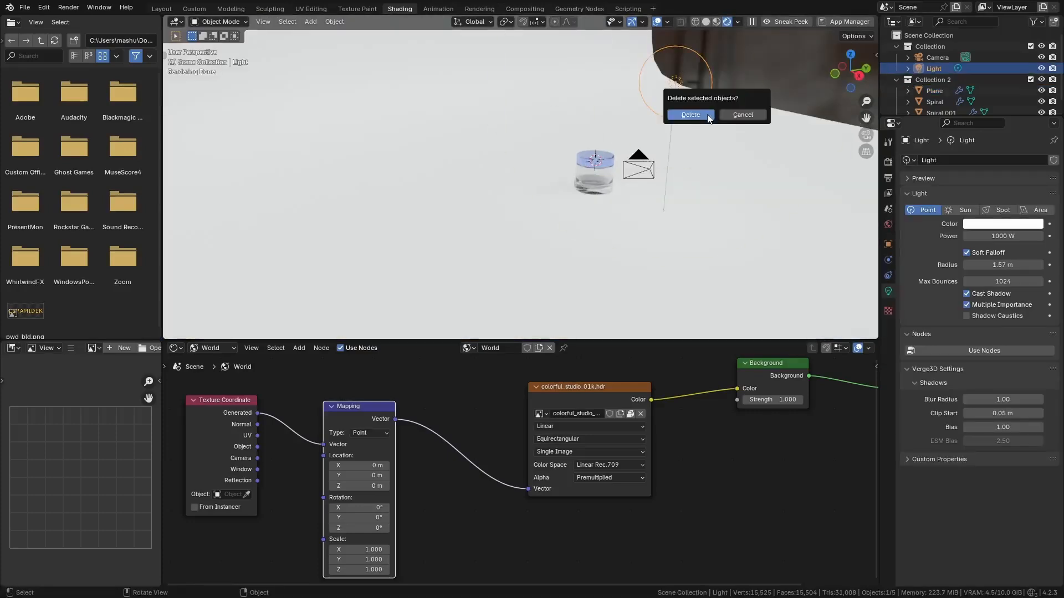
{"action": "left_click", "coordinate": [707, 113]}
{"action": "middle_click_drag", "start_coordinate": [707, 113], "coordinate": [596, 171]}
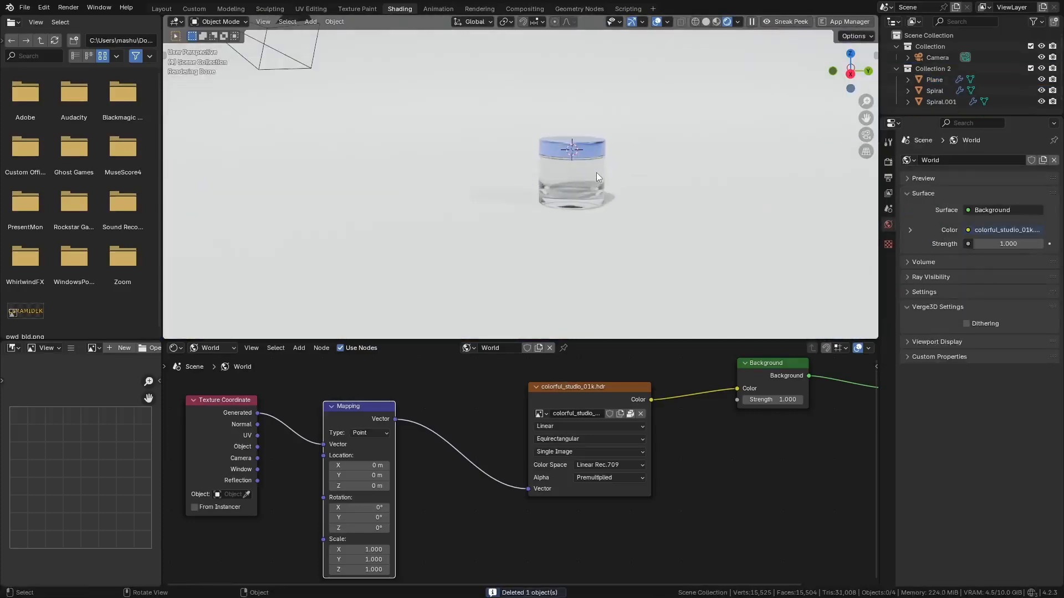
Step: Hide the jar's cap in the viewport to expose the open glass jar
{"action": "left_click", "coordinate": [596, 172]}
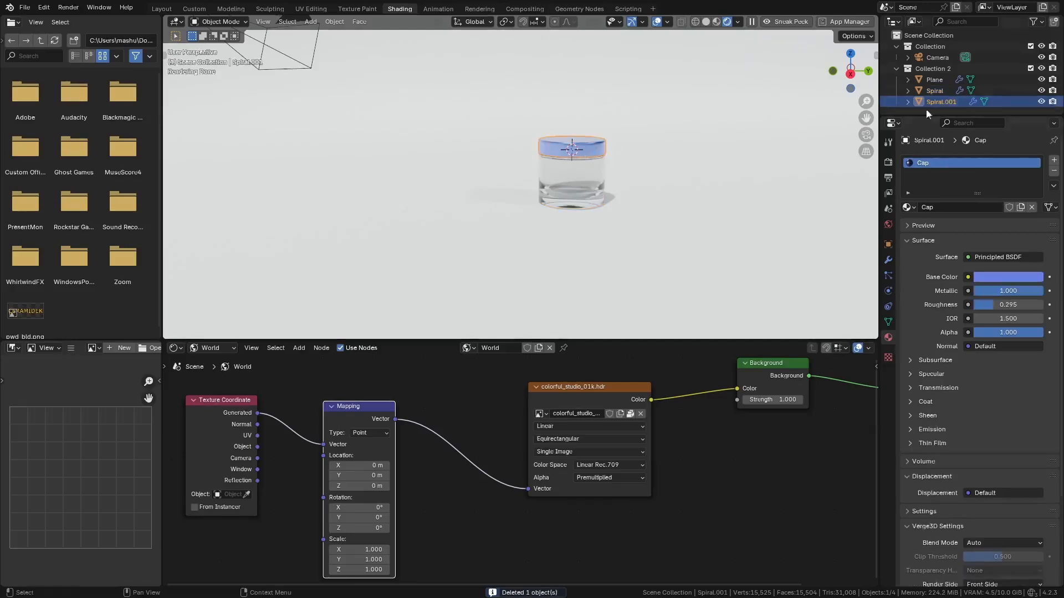
{"action": "left_click", "coordinate": [1041, 103]}
{"action": "scroll", "coordinate": [538, 212], "scroll_direction": "up", "scroll_amount": 1}
{"action": "middle_click_drag", "start_coordinate": [537, 211], "coordinate": [518, 225]}
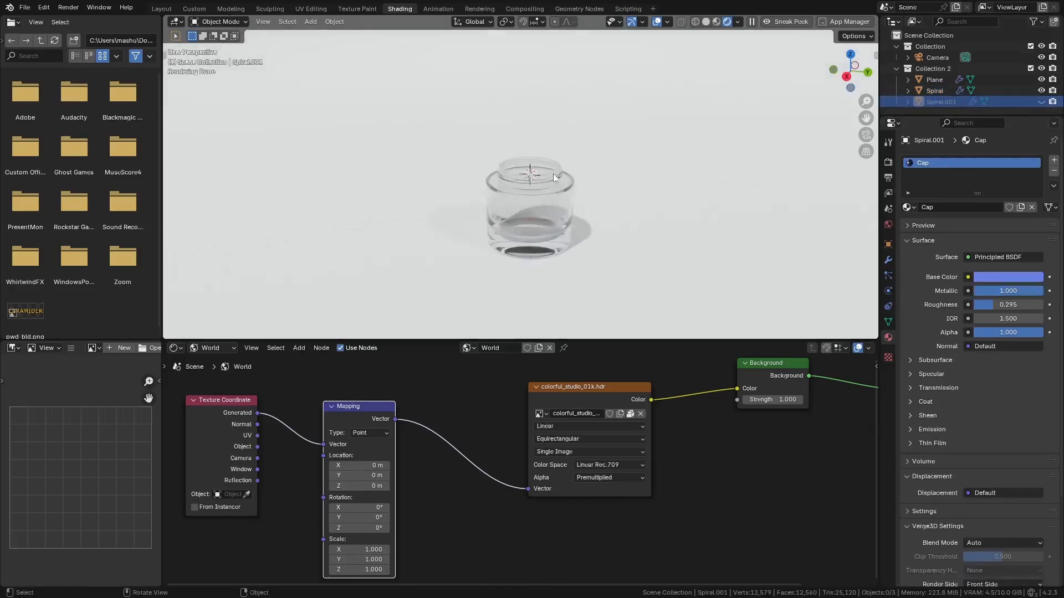
Step: Switch to solid shading in the Custom workspace and hide the backdrop plane
{"action": "key", "text": "z"}
{"action": "left_click", "coordinate": [610, 179]}
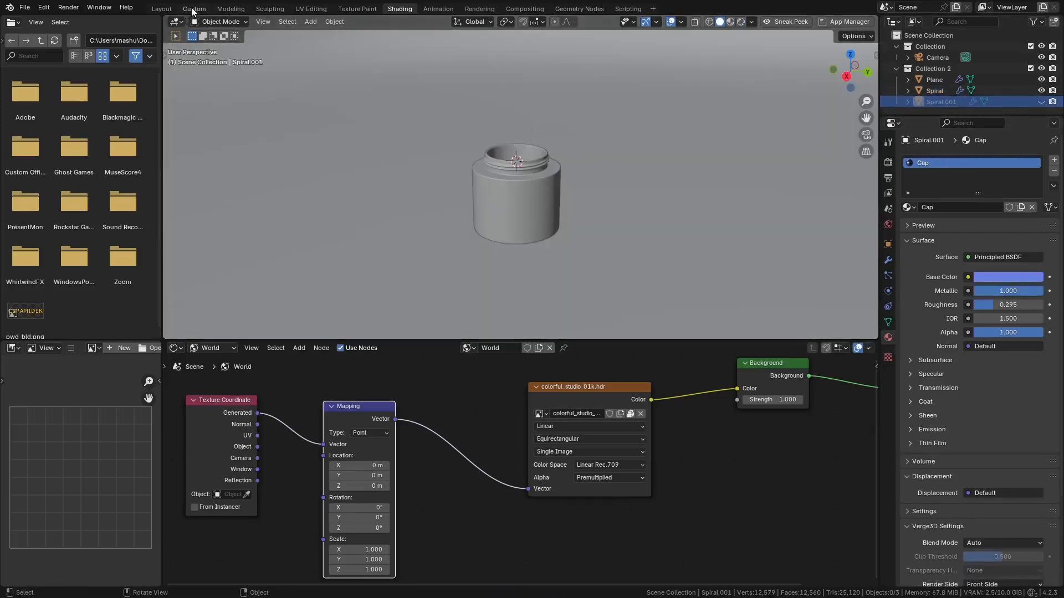
{"action": "left_click", "coordinate": [193, 11]}
{"action": "scroll", "coordinate": [464, 133], "scroll_direction": "down", "scroll_amount": 2}
{"action": "middle_click_drag", "start_coordinate": [765, 91], "coordinate": [485, 223]}
{"action": "left_click", "coordinate": [579, 213]}
{"action": "key", "text": "h"}
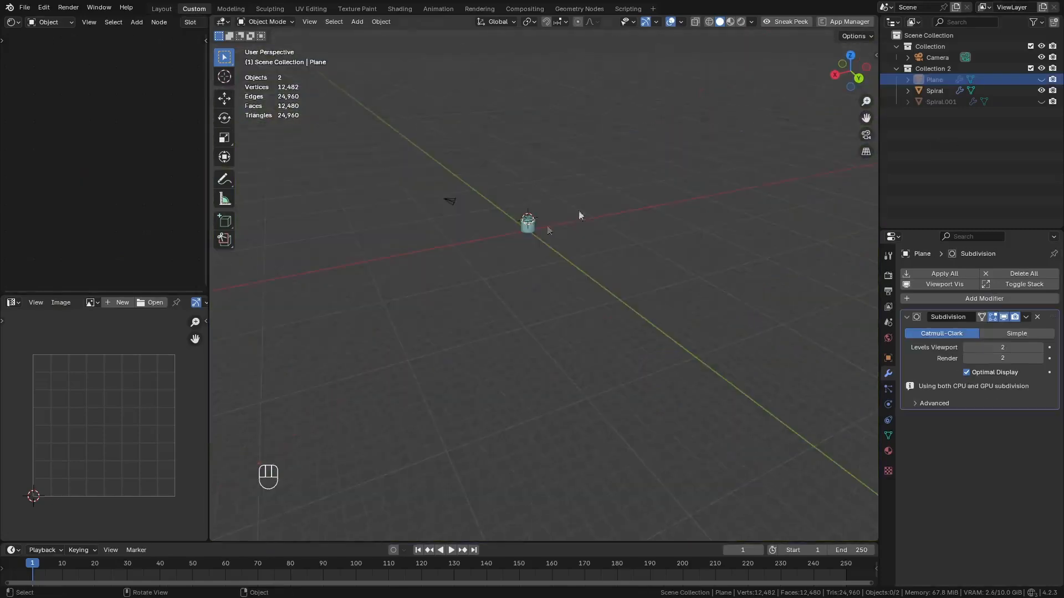
Step: Edit the jar's mesh and hide the face ring of its outer wall to expose the inner surface
{"action": "scroll", "coordinate": [574, 208], "scroll_direction": "up", "scroll_amount": 8}
{"action": "left_click", "coordinate": [545, 214]}
{"action": "key", "text": "KP_Decimal"}
{"action": "key", "text": "Tab"}
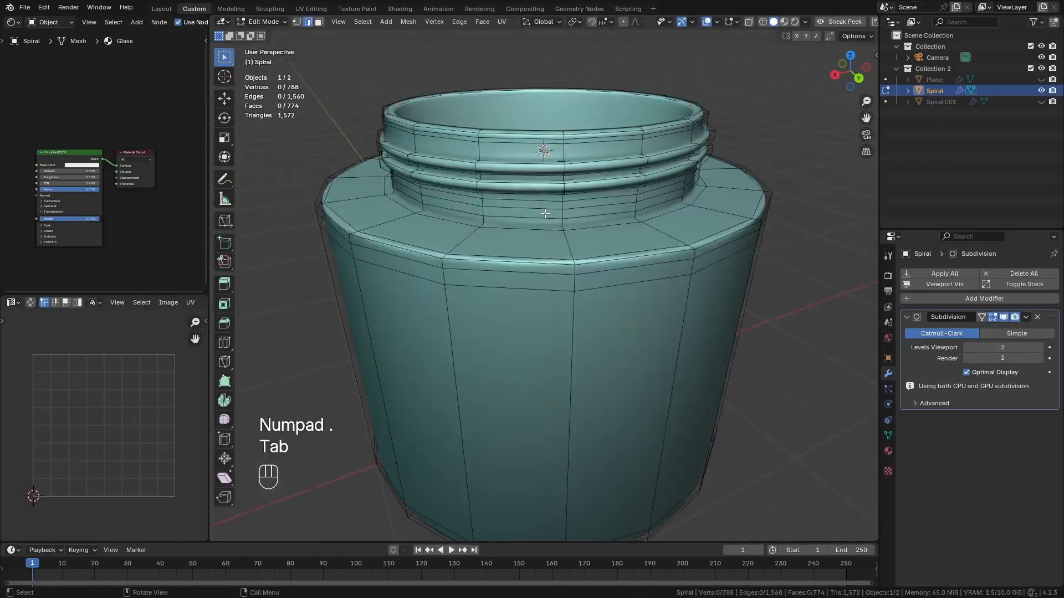
{"action": "middle_click_drag", "start_coordinate": [544, 214], "coordinate": [419, 194]}
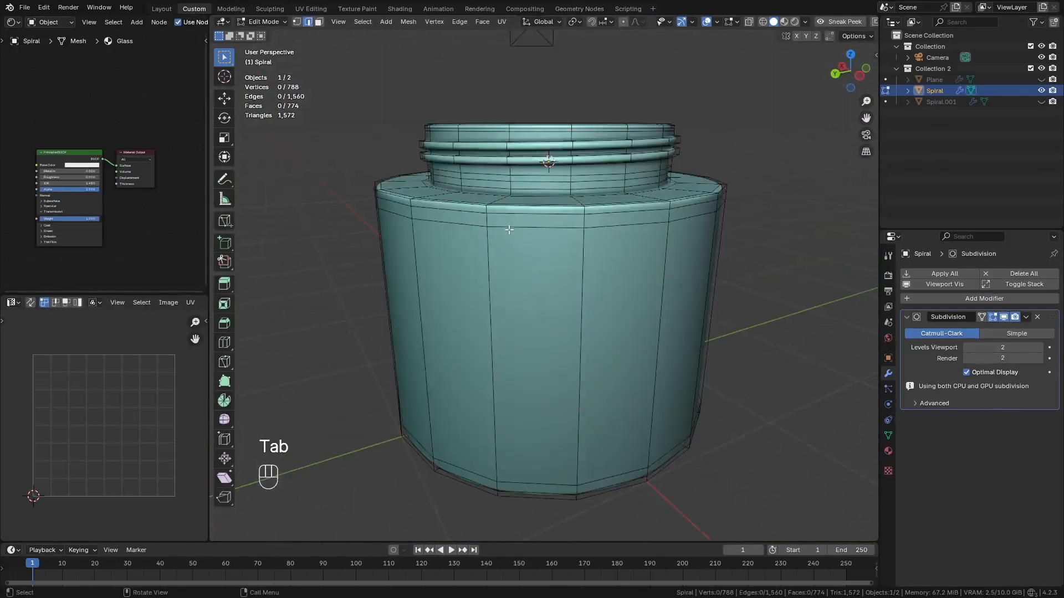
{"action": "key", "text": "1"}
{"action": "left_click", "coordinate": [511, 228], "text": "alt"}
{"action": "middle_click_drag", "start_coordinate": [522, 354], "coordinate": [520, 255]}
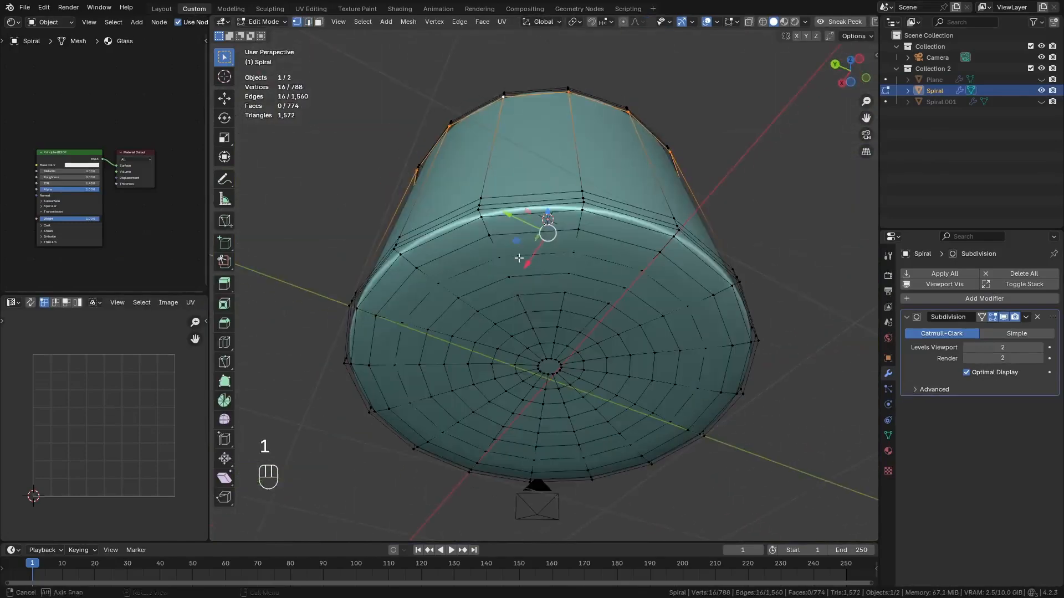
{"action": "left_click", "coordinate": [521, 197], "text": "alt+shift"}
{"action": "key", "text": "h"}
Step: Select an edge loop low on the jar's inner surface and grow the selection five times to cover the inner cavity
{"action": "middle_click_drag", "start_coordinate": [541, 198], "coordinate": [527, 358]}
{"action": "scroll", "coordinate": [527, 358], "scroll_direction": "up", "scroll_amount": 3}
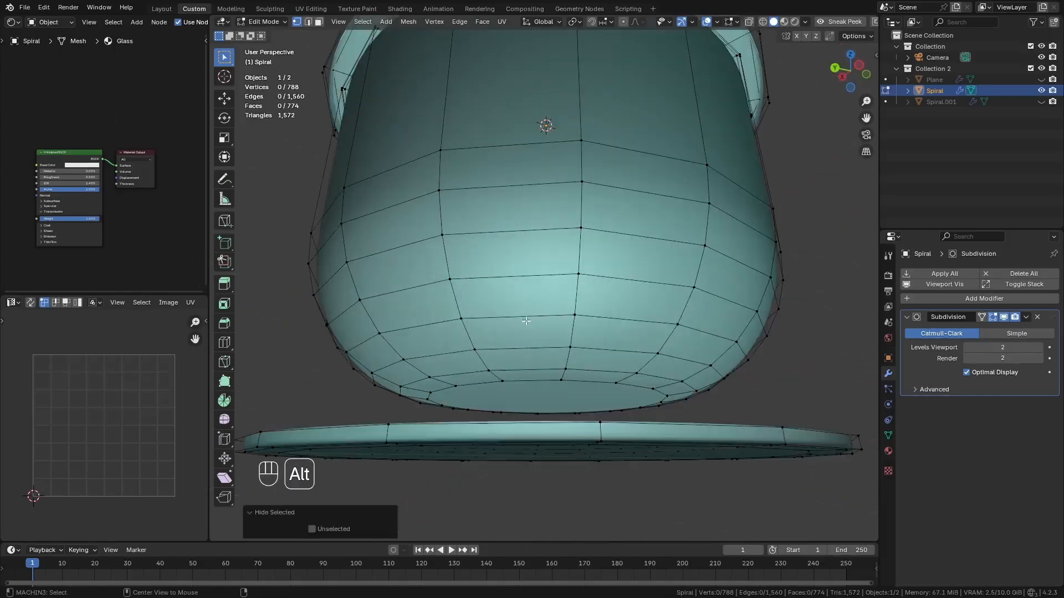
{"action": "left_click", "coordinate": [526, 319], "text": "alt"}
{"action": "key", "text": "ctrl+KP_Add"}
{"action": "key", "text": "ctrl+KP_Add"}
{"action": "key", "text": "ctrl+KP_Add"}
{"action": "key", "text": "ctrl+KP_Add"}
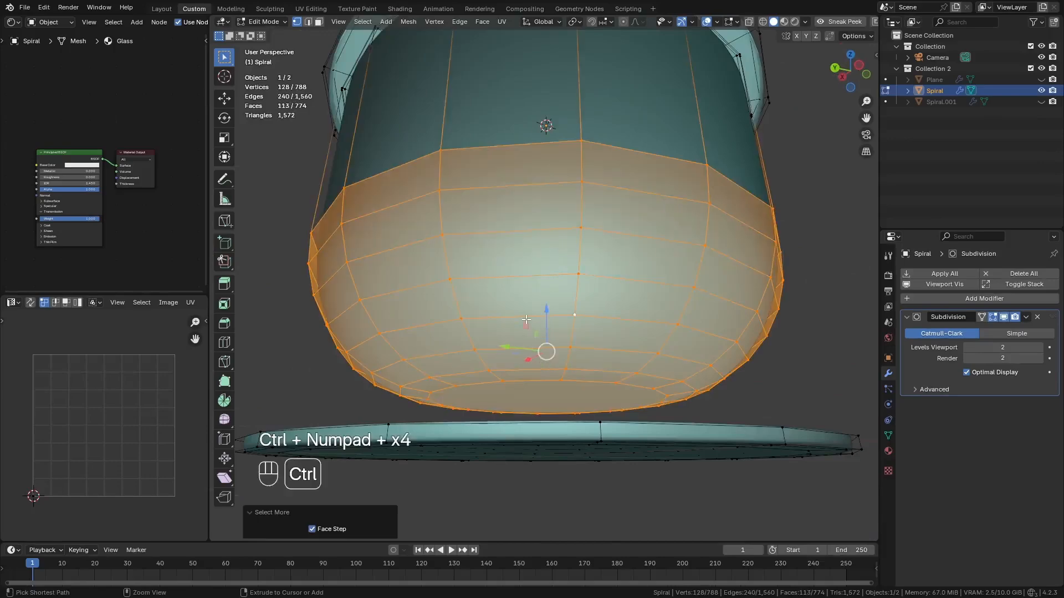
{"action": "key", "text": "ctrl+KP_Add"}
{"action": "scroll", "coordinate": [526, 319], "scroll_direction": "down", "scroll_amount": 5}
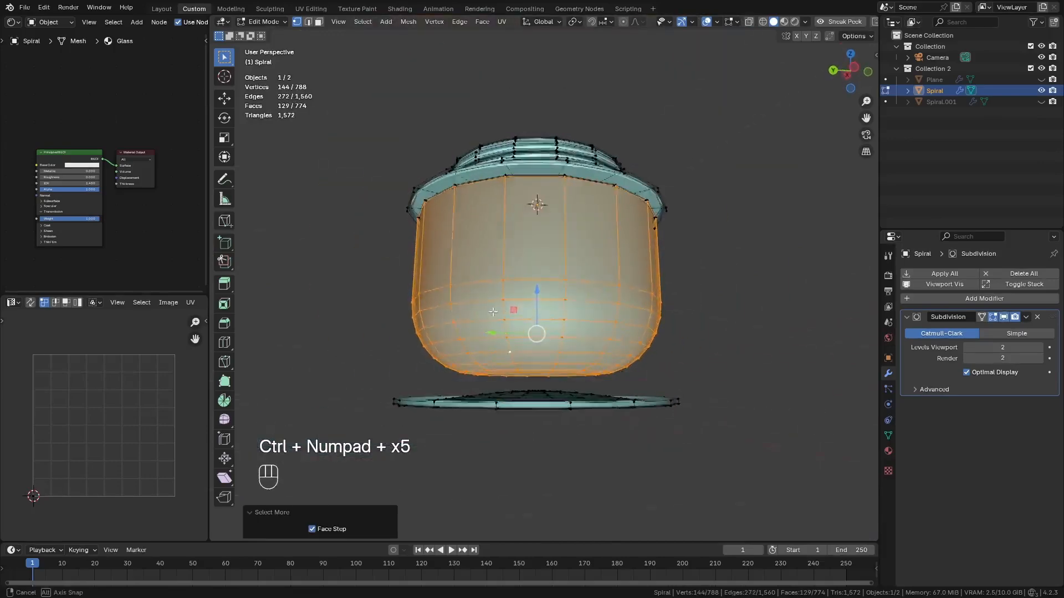
{"action": "middle_click_drag", "start_coordinate": [525, 320], "coordinate": [516, 237]}
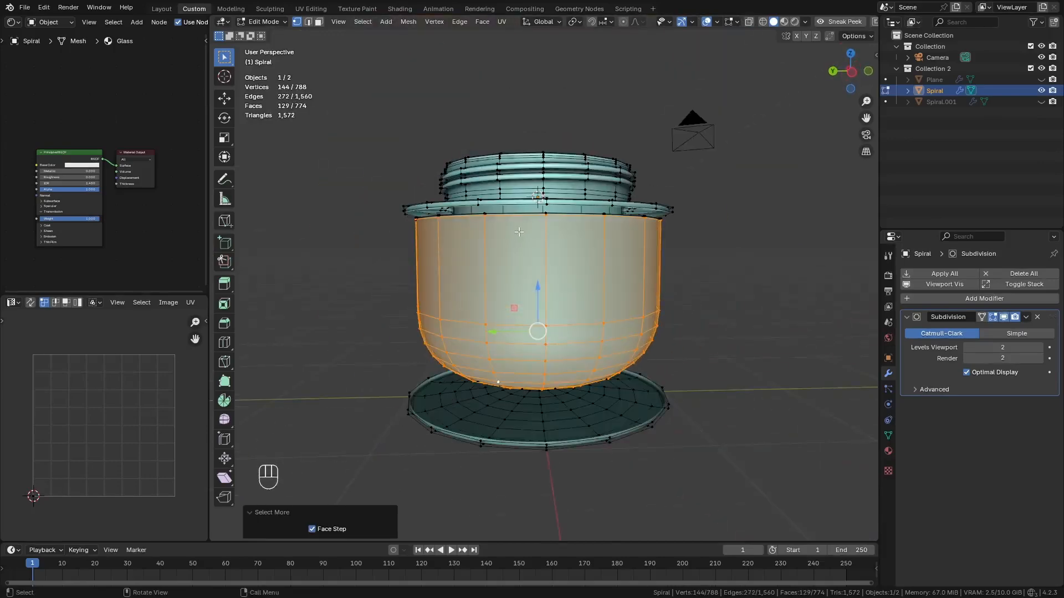
Step: Duplicate the selected inner cavity faces in place and separate them into their own object
{"action": "key", "text": "shift+d"}
{"action": "right_click", "coordinate": [522, 245]}
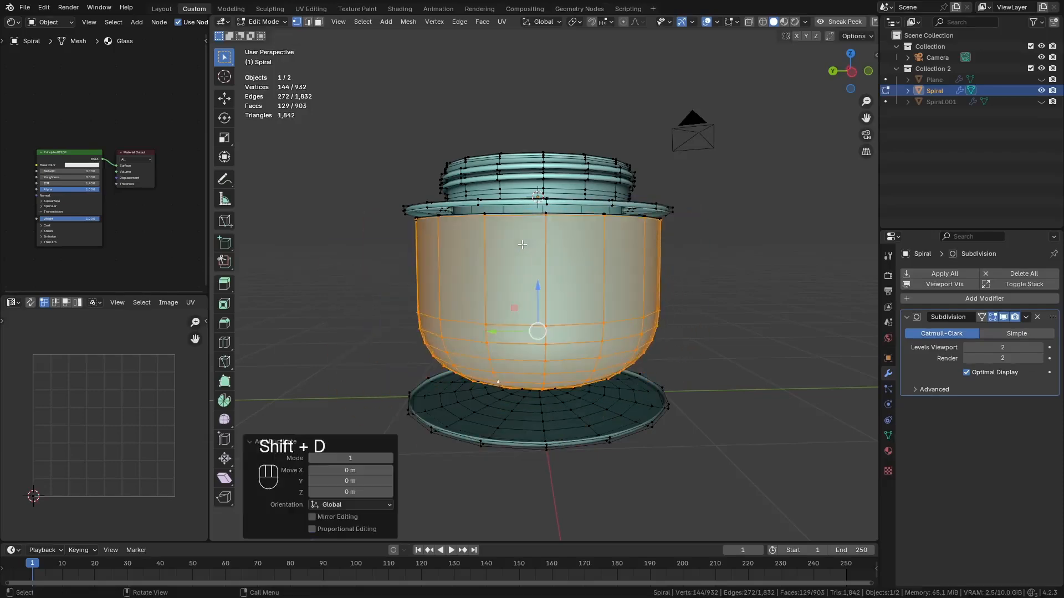
{"action": "key", "text": "p"}
{"action": "left_click", "coordinate": [522, 244]}
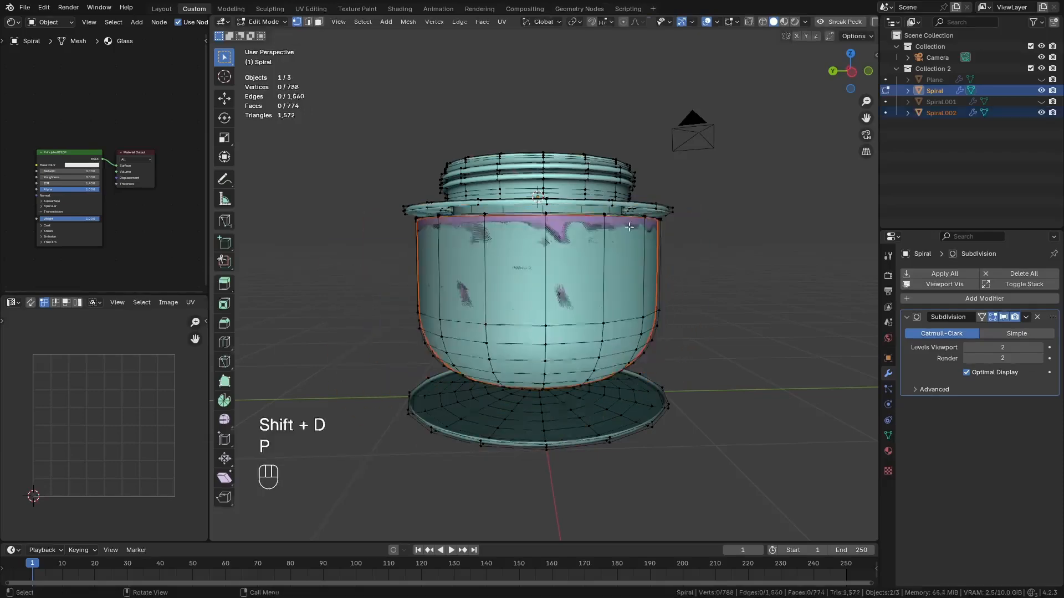
Step: Leave mesh editing, select the separated inner shell in wireframe shading and isolate it in local view
{"action": "key", "text": "Tab"}
{"action": "key", "text": "z"}
{"action": "left_click", "coordinate": [453, 242]}
{"action": "middle_click_drag", "start_coordinate": [479, 247], "coordinate": [438, 302]}
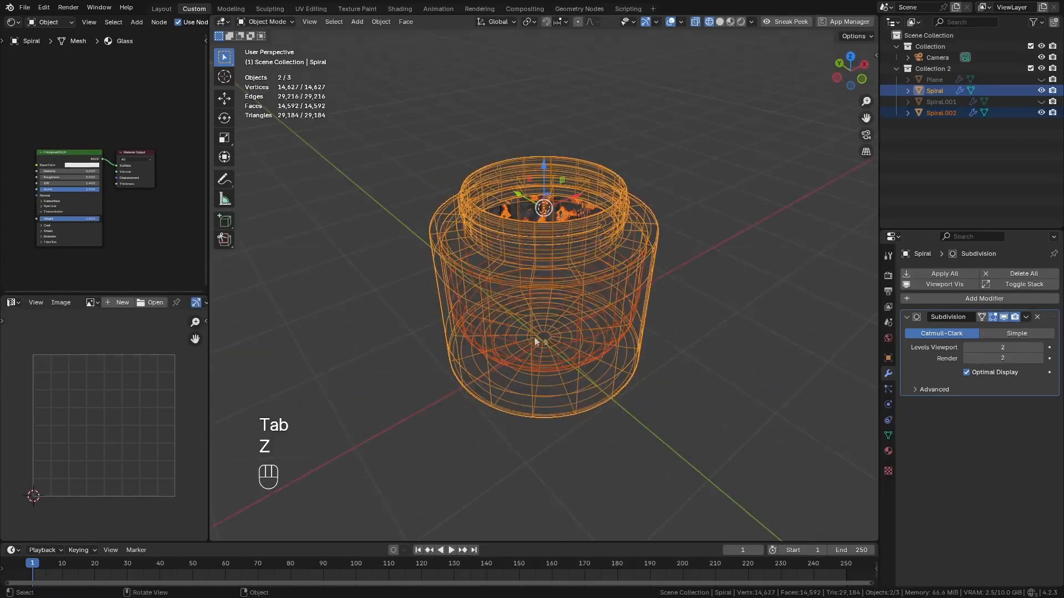
{"action": "left_click", "coordinate": [573, 361]}
{"action": "left_click", "coordinate": [575, 365]}
{"action": "key", "text": "KP_Divide"}
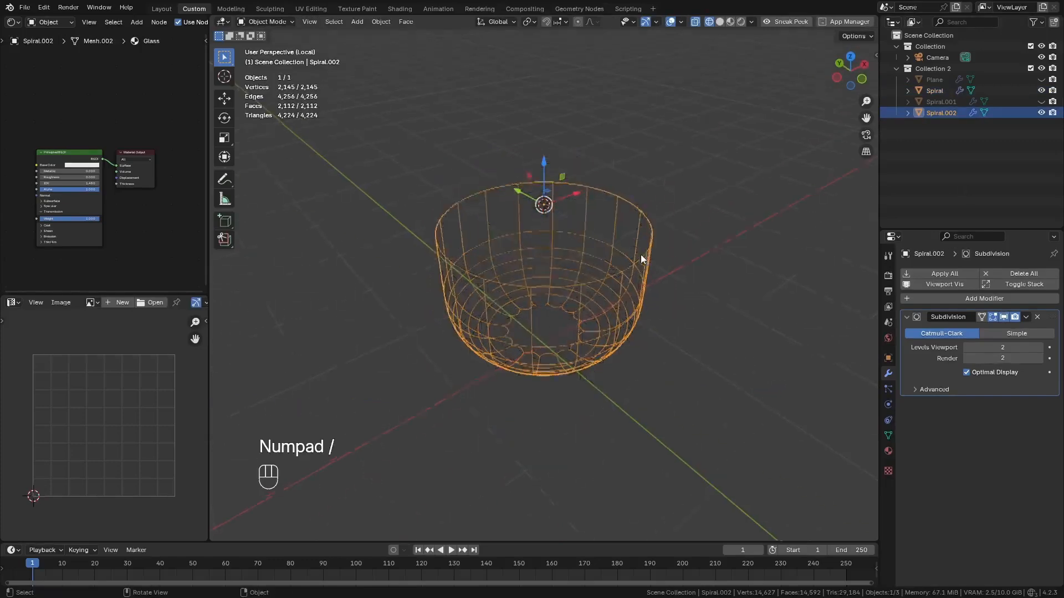
Step: Edit the inner shell in solid shading and lower its open rim loop about 0.048 m along Z
{"action": "key", "text": "Tab"}
{"action": "key", "text": "z"}
{"action": "left_click", "coordinate": [671, 266]}
{"action": "middle_click_drag", "start_coordinate": [636, 278], "coordinate": [536, 185]}
{"action": "left_click", "coordinate": [525, 298], "text": "alt"}
{"action": "left_click", "coordinate": [525, 300], "text": "alt"}
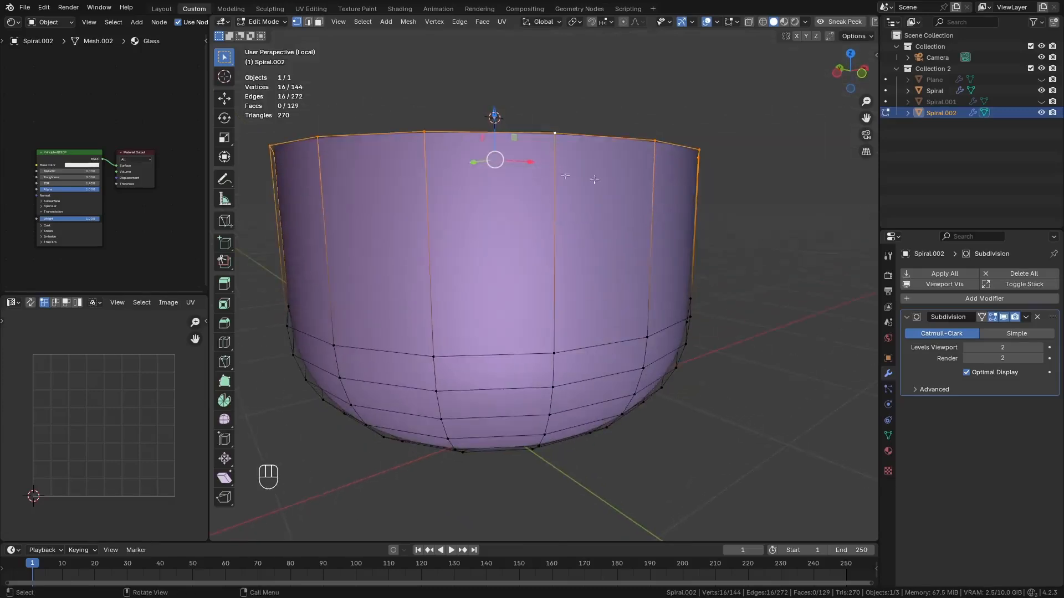
{"action": "scroll", "coordinate": [652, 158], "scroll_direction": "down", "scroll_amount": 4}
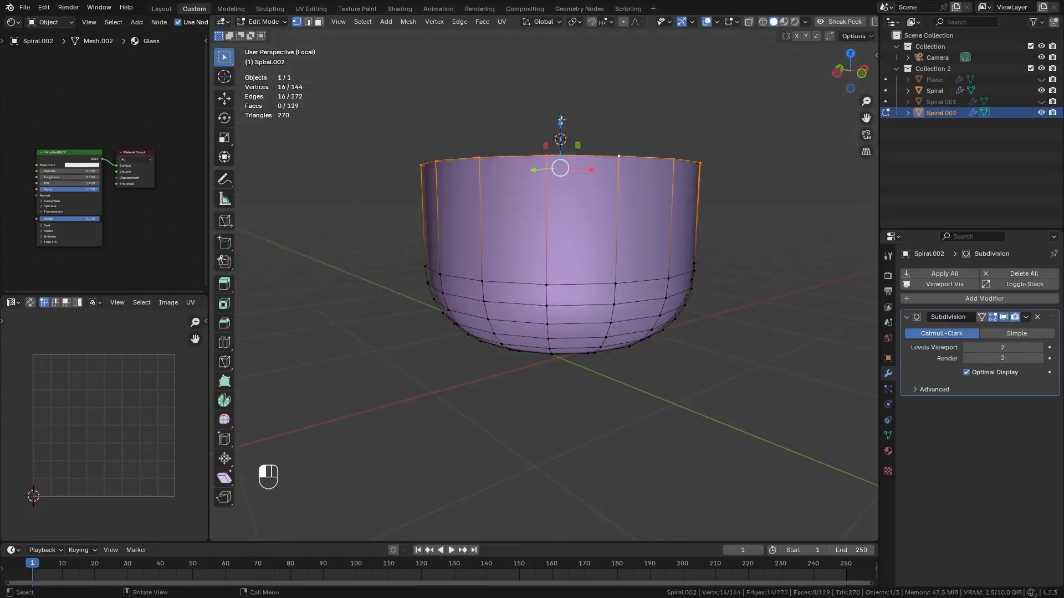
{"action": "left_click_drag", "start_coordinate": [562, 120], "coordinate": [561, 127]}
{"action": "middle_click_drag", "start_coordinate": [562, 127], "coordinate": [528, 282]}
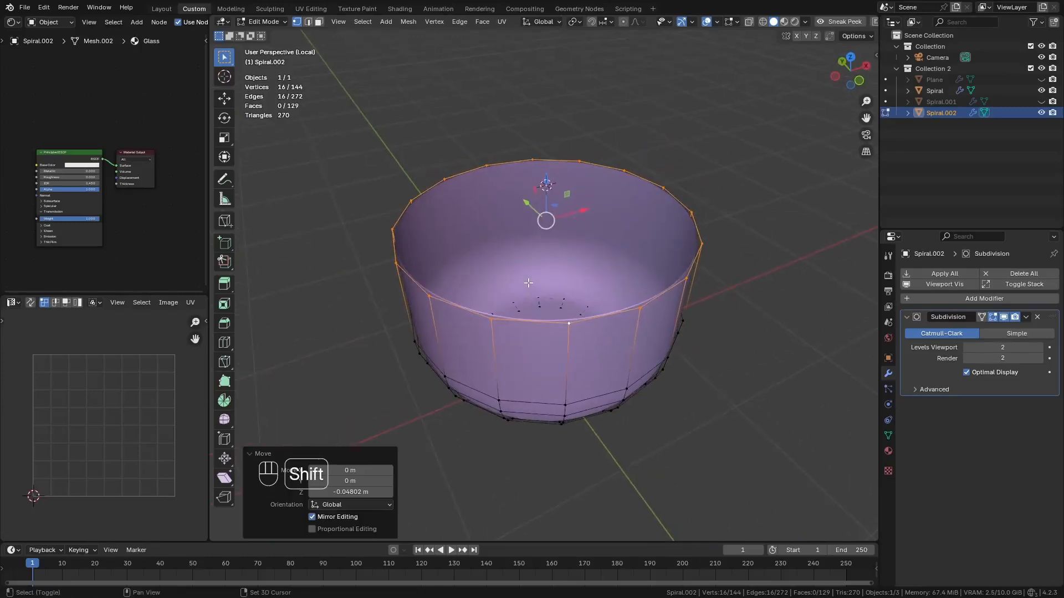
Step: Extrude the shell's rim, shrink it to a small central ring and raise that ring about 0.357 m into a conical top
{"action": "key", "text": "e"}
{"action": "right_click", "coordinate": [548, 250]}
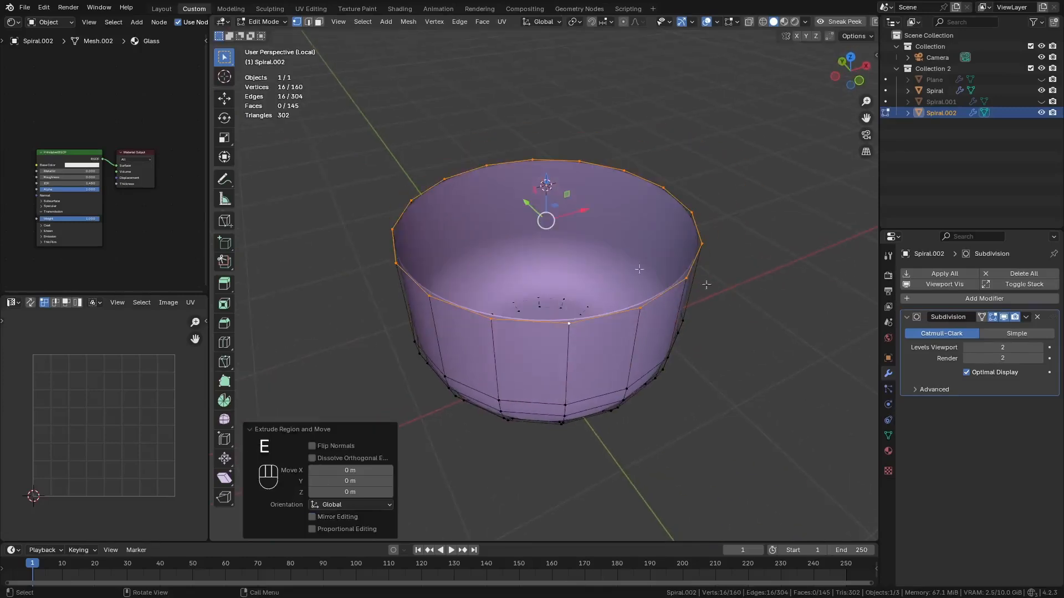
{"action": "key", "text": "s"}
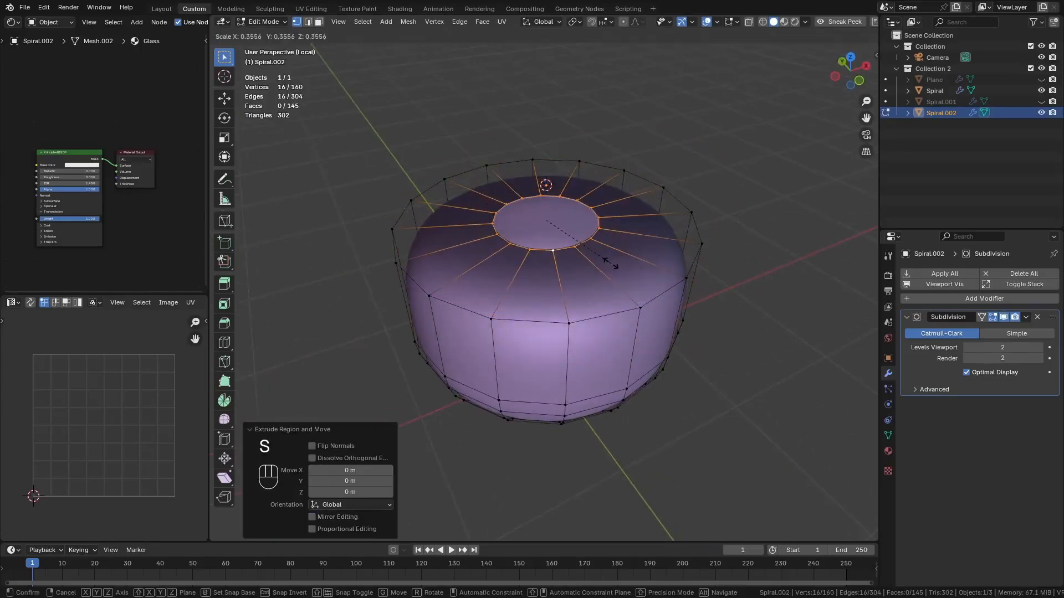
{"action": "left_click", "coordinate": [564, 232]}
{"action": "left_click_drag", "start_coordinate": [546, 178], "coordinate": [538, 120]}
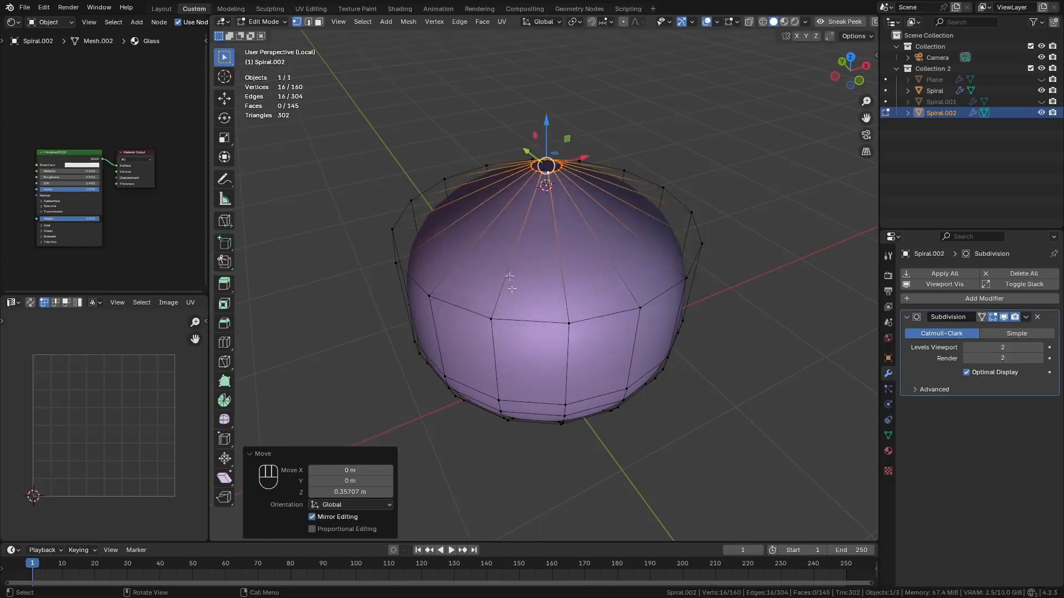
Step: Add one edge loop to the conical top and slide it close to the rim with a factor of about 0.909
{"action": "left_click", "coordinate": [515, 321], "text": "alt"}
{"action": "key", "text": "ctrl+r"}
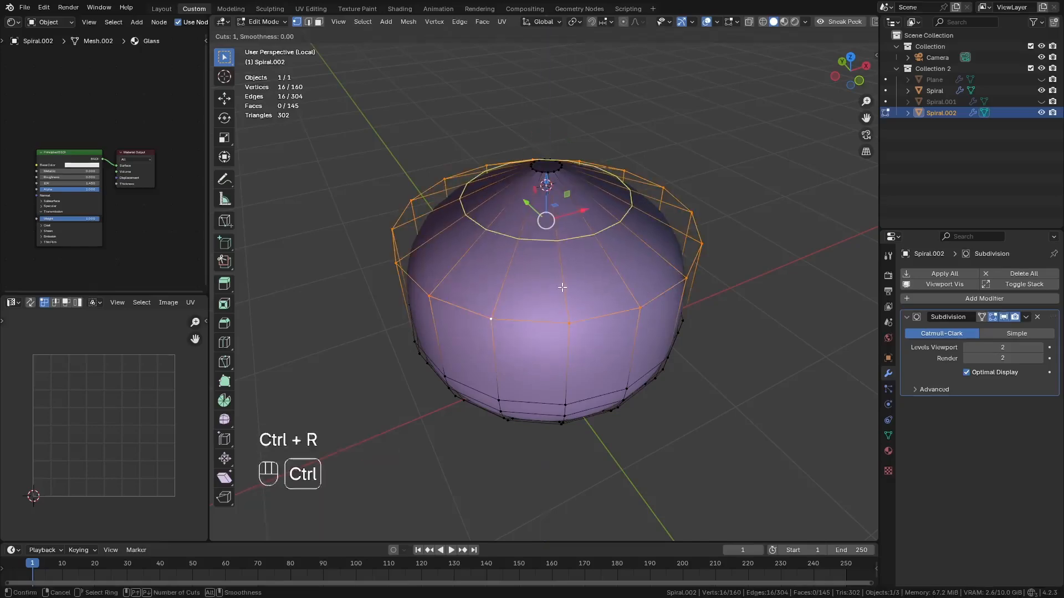
{"action": "left_click", "coordinate": [563, 288]}
{"action": "left_click", "coordinate": [613, 337]}
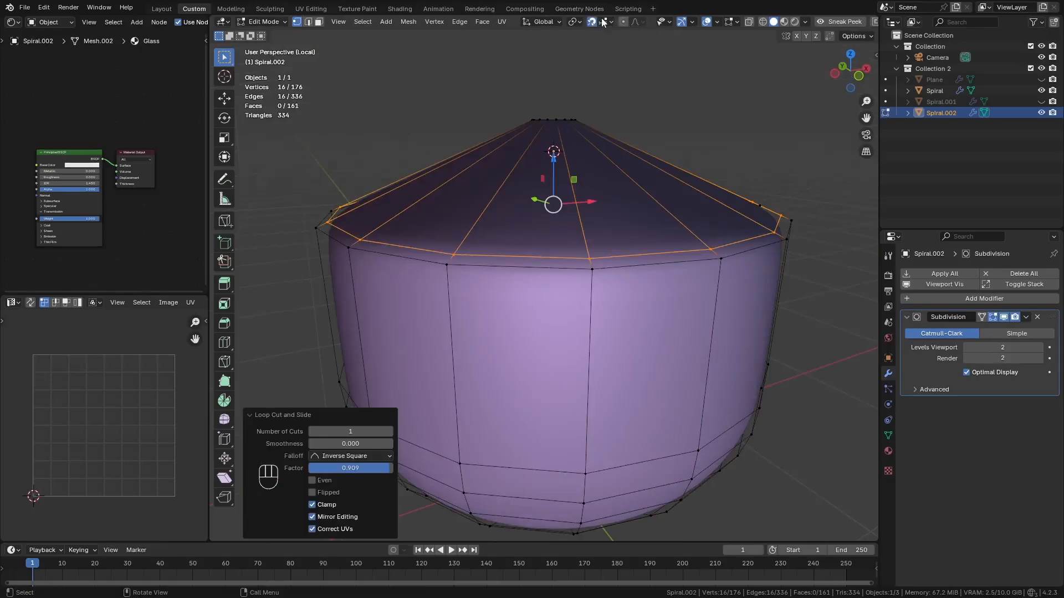
Step: Change the snapping target and lower the new loop about 0.016 m along Z to the rim's height
{"action": "left_click", "coordinate": [604, 22]}
{"action": "left_click", "coordinate": [577, 104]}
{"action": "key", "text": "g"}
{"action": "key", "text": "z"}
{"action": "left_click", "coordinate": [402, 245]}
{"action": "middle_click_drag", "start_coordinate": [403, 244], "coordinate": [398, 244]}
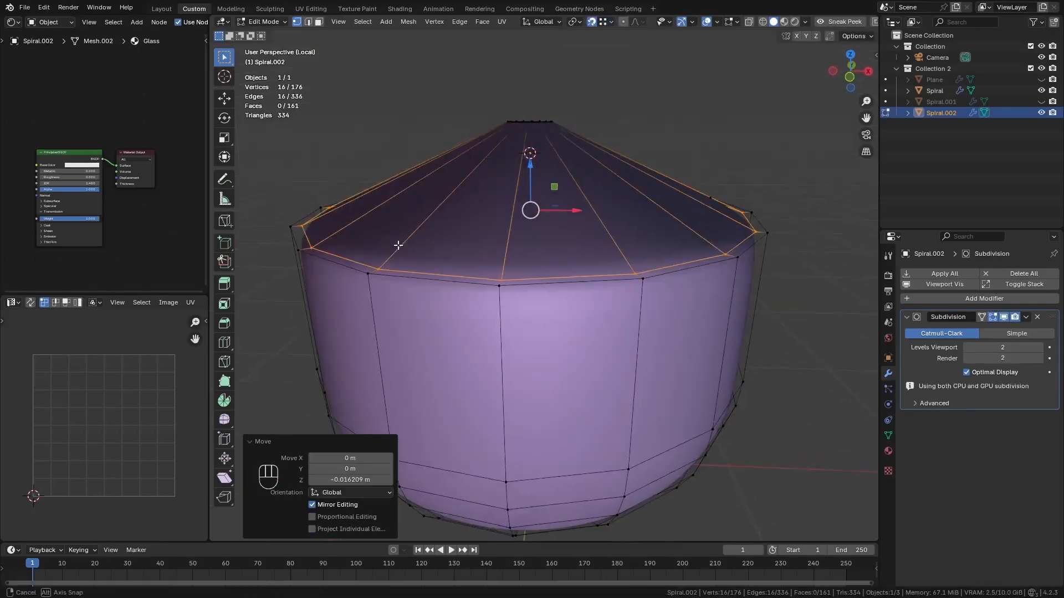
Step: Add a centred edge loop in the narrow band between the rim and the lowered loop
{"action": "key", "text": "ctrl+r"}
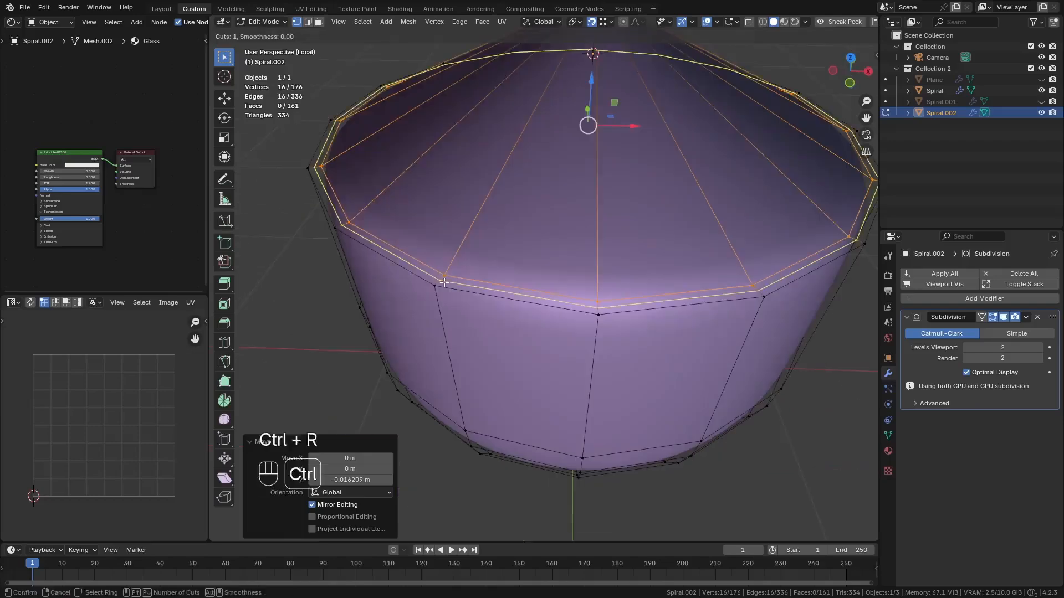
{"action": "left_click", "coordinate": [442, 281]}
{"action": "right_click", "coordinate": [442, 282]}
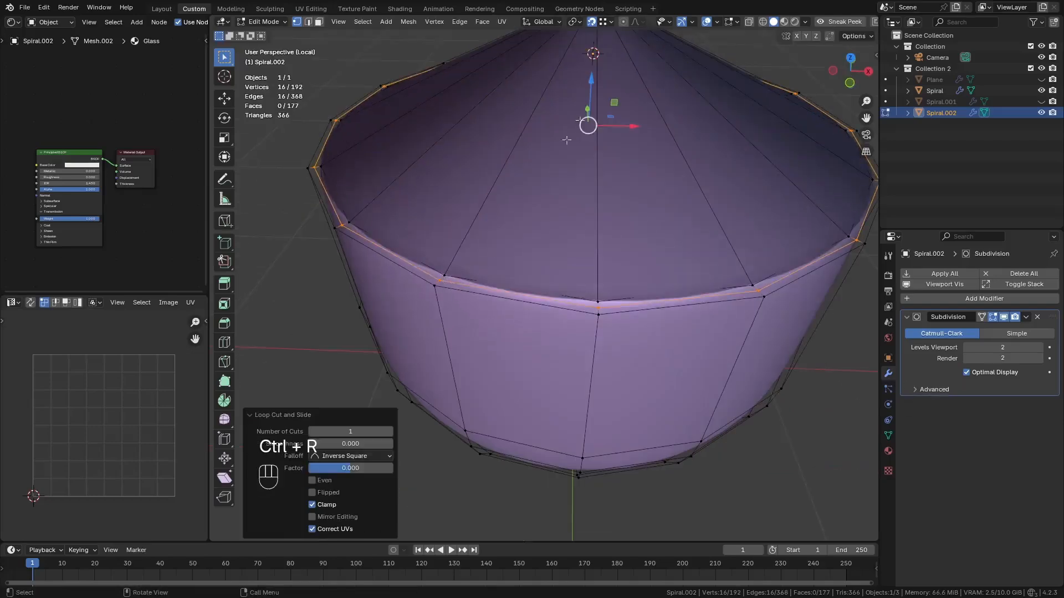
Step: Change the snapping target, scale the inner loop beside the rim to about 0.929 and scale the middle loop slightly inward
{"action": "left_click", "coordinate": [604, 22]}
{"action": "left_click", "coordinate": [576, 82]}
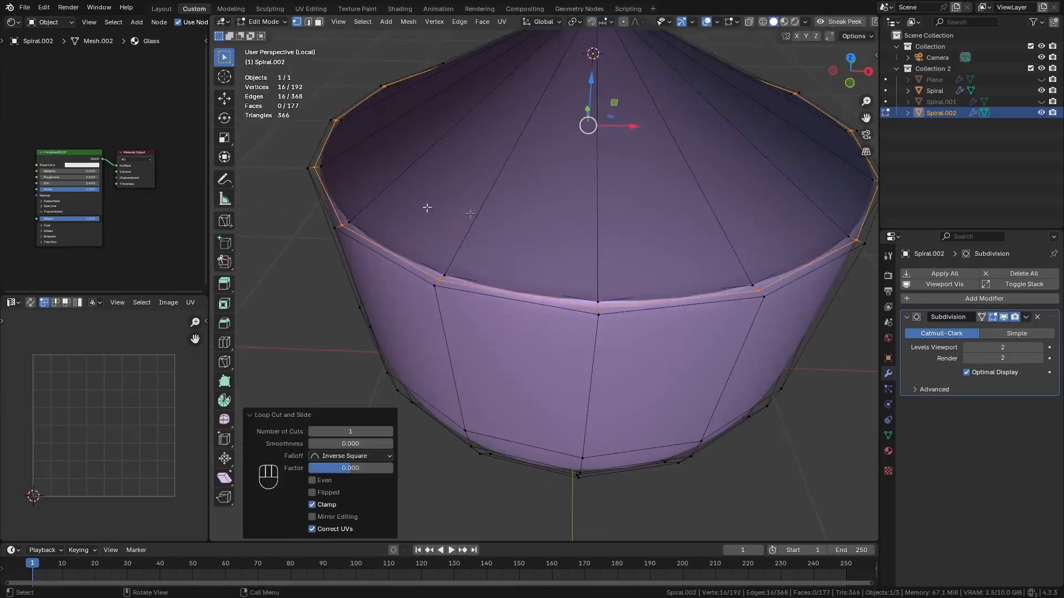
{"action": "key", "text": "s"}
{"action": "left_click", "coordinate": [665, 307]}
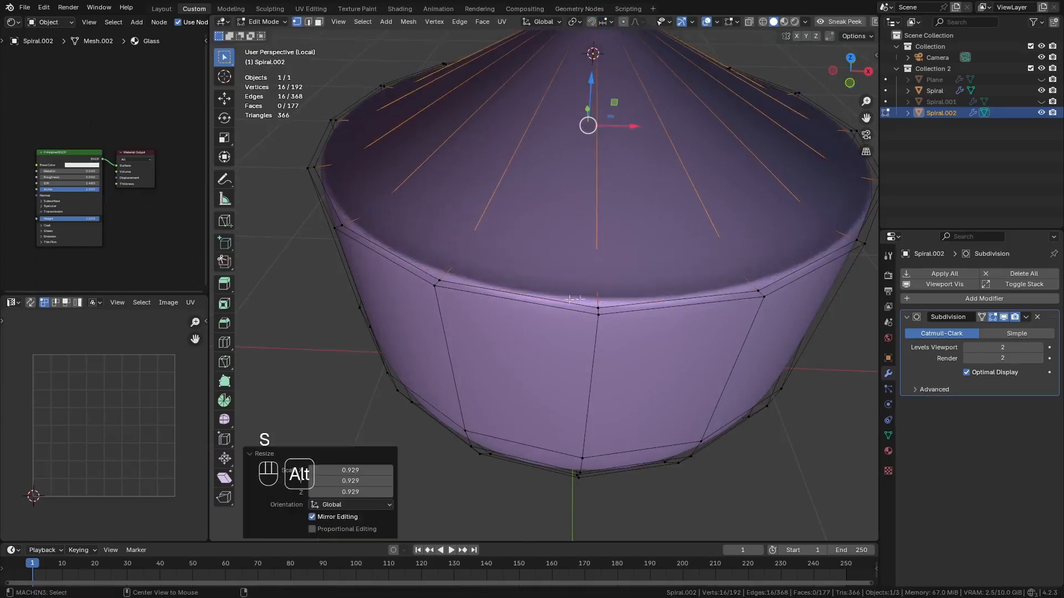
{"action": "left_click", "coordinate": [566, 299], "text": "alt"}
{"action": "key", "text": "s"}
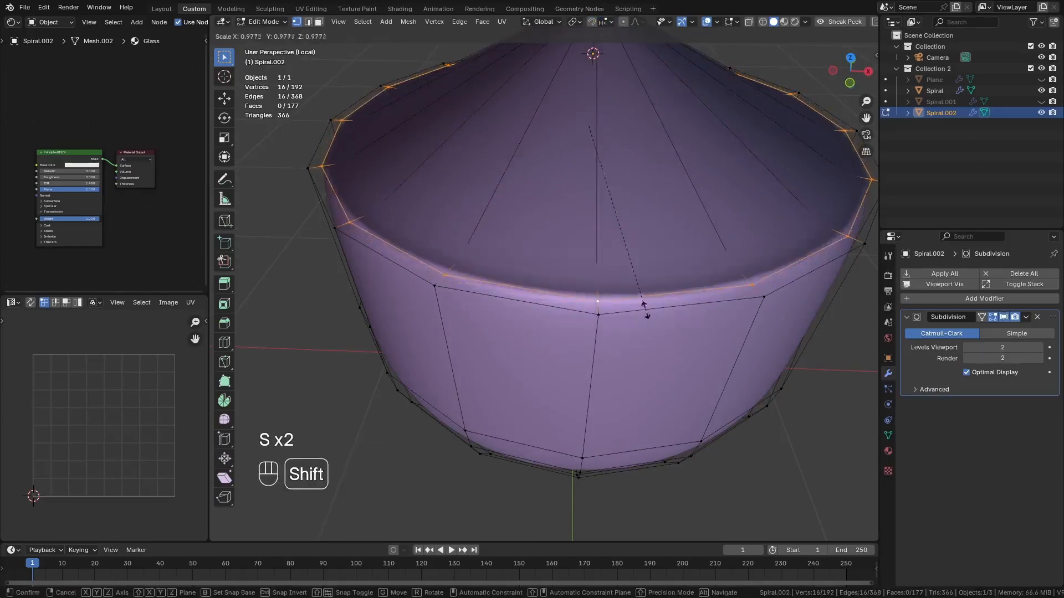
{"action": "left_click", "coordinate": [624, 288]}
Step: Hide the shell's side wall faces and rounded base so that only the conical top is left in view
{"action": "left_click", "coordinate": [522, 344], "text": "alt+shift"}
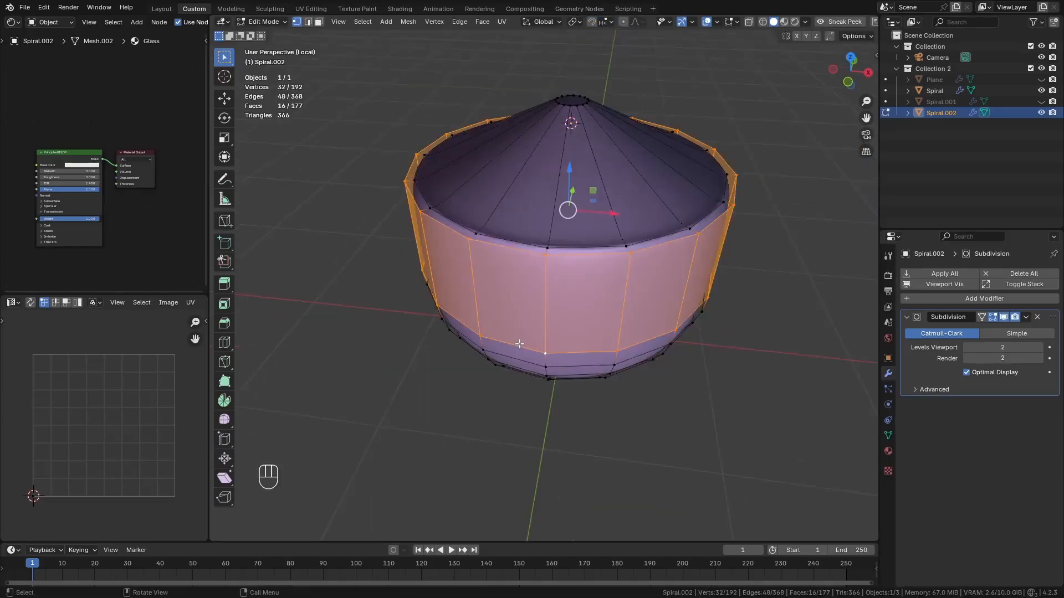
{"action": "key", "text": "h"}
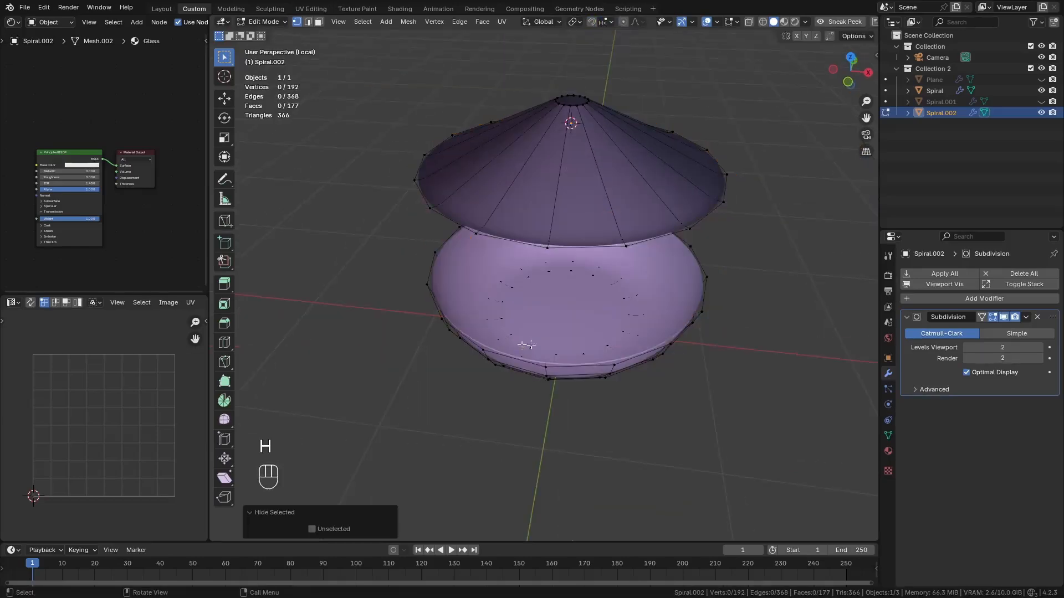
{"action": "key", "text": "l"}
{"action": "key", "text": "h"}
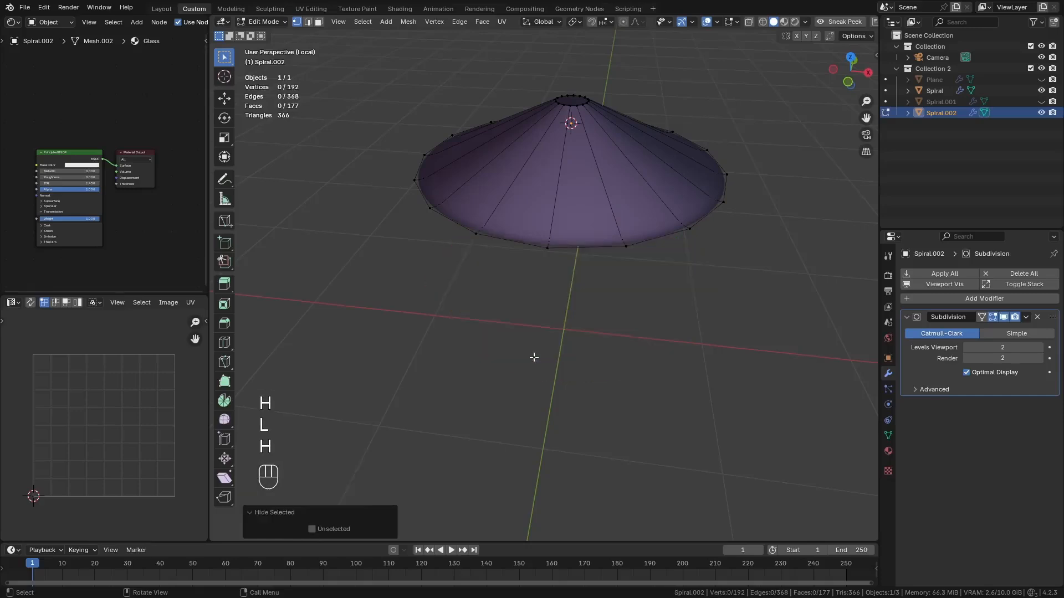
{"action": "middle_click_drag", "start_coordinate": [531, 274], "coordinate": [534, 278]}
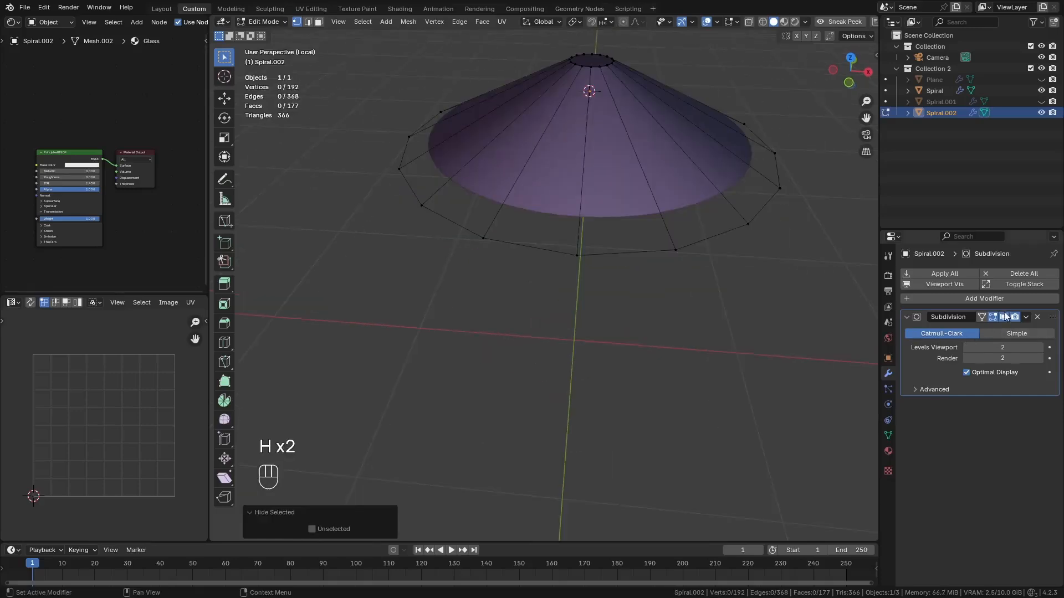
Step: Turn off the Subdivision modifier's viewport display and lower every second radial edge of the cone along Z
{"action": "left_click", "coordinate": [1004, 317]}
{"action": "middle_click_drag", "start_coordinate": [688, 277], "coordinate": [655, 307]}
{"action": "key", "text": "2"}
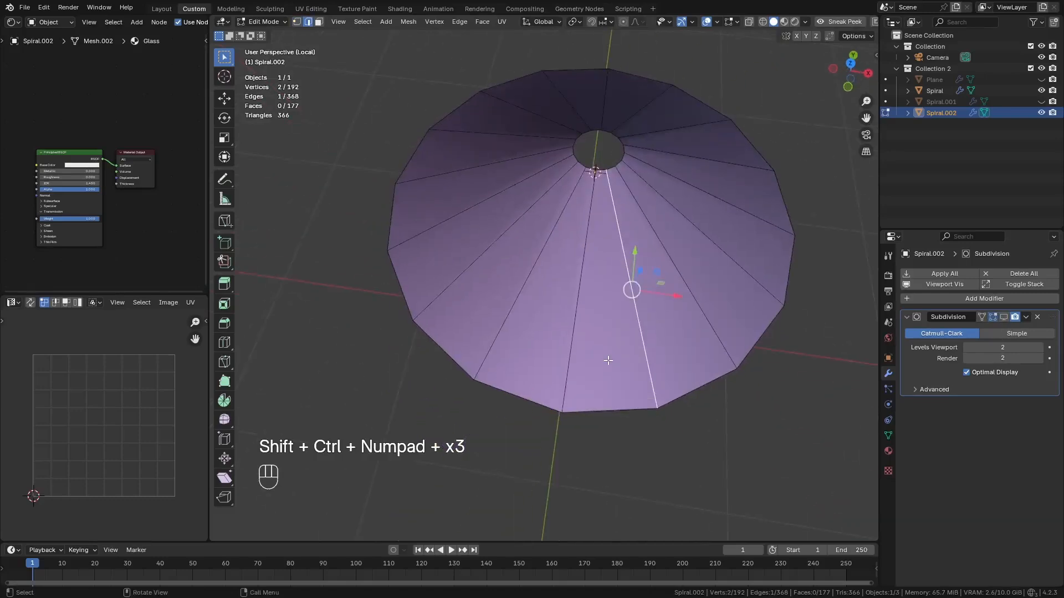
{"action": "left_click", "coordinate": [536, 315], "text": "alt"}
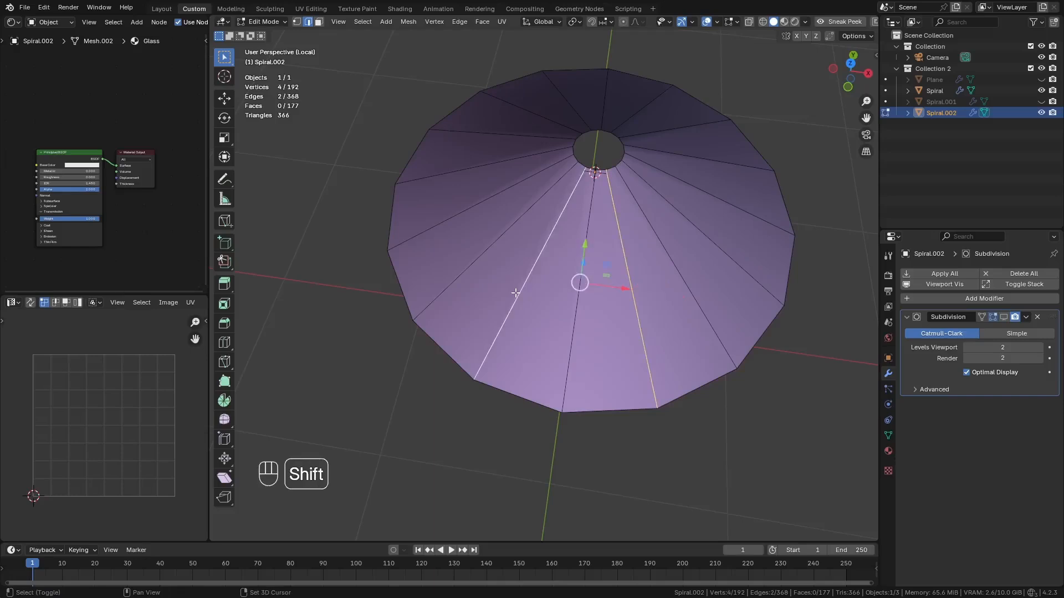
{"action": "key", "text": "shift+ctrl+KP_Add"}
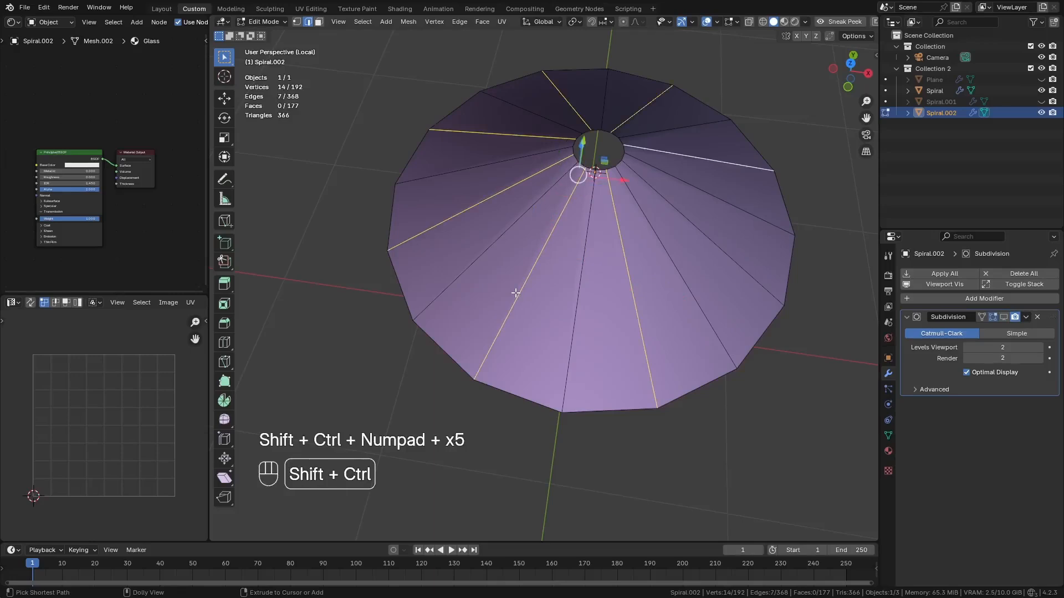
{"action": "key", "text": "KP_1"}
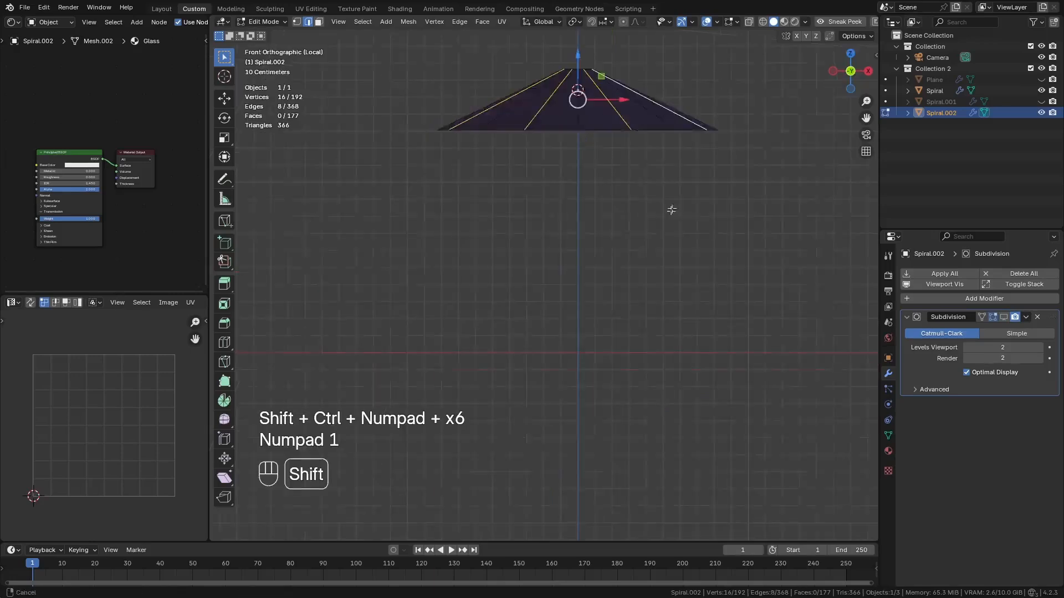
{"action": "left_click_drag", "start_coordinate": [500, 129], "coordinate": [499, 148]}
Step: Select the cone's other alternating radial edges and raise them about 0.04 m along Z
{"action": "middle_click_drag", "start_coordinate": [499, 158], "coordinate": [487, 323]}
{"action": "left_click", "coordinate": [509, 320]}
{"action": "left_click", "coordinate": [480, 333]}
{"action": "left_click", "coordinate": [488, 327], "text": "shift"}
{"action": "key", "text": "shift+ctrl+KP_Add"}
{"action": "key", "text": "shift+ctrl+KP_Add"}
{"action": "key", "text": "shift+ctrl+KP_Add"}
{"action": "key", "text": "shift+ctrl+KP_Add"}
{"action": "key", "text": "shift+ctrl+KP_Add"}
{"action": "key", "text": "shift+ctrl+KP_Add"}
{"action": "key", "text": "KP_1"}
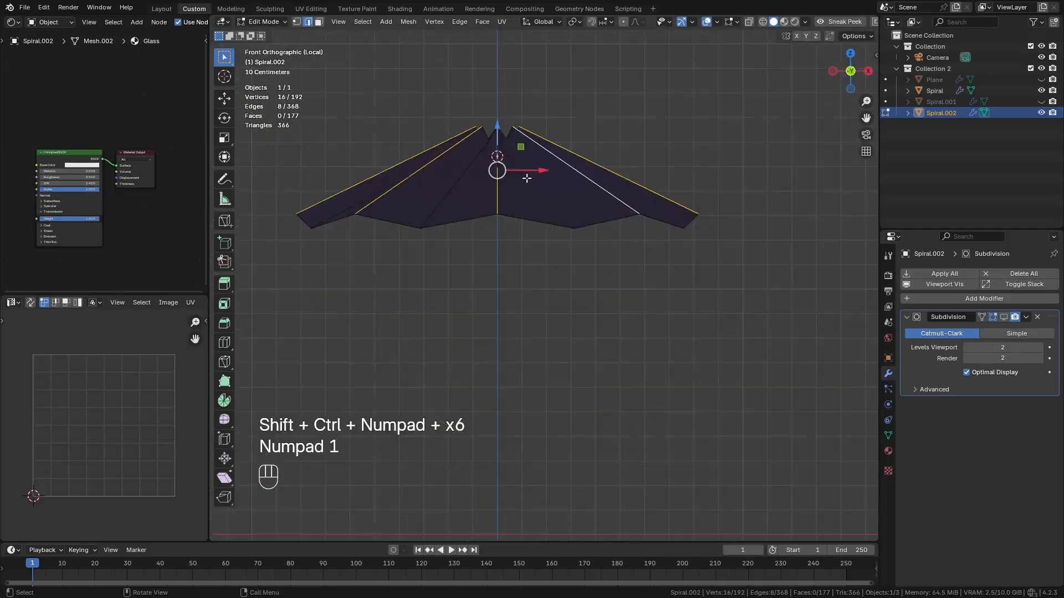
{"action": "left_click_drag", "start_coordinate": [481, 159], "coordinate": [502, 137]}
{"action": "middle_click_drag", "start_coordinate": [514, 152], "coordinate": [511, 237]}
{"action": "key", "text": "z"}
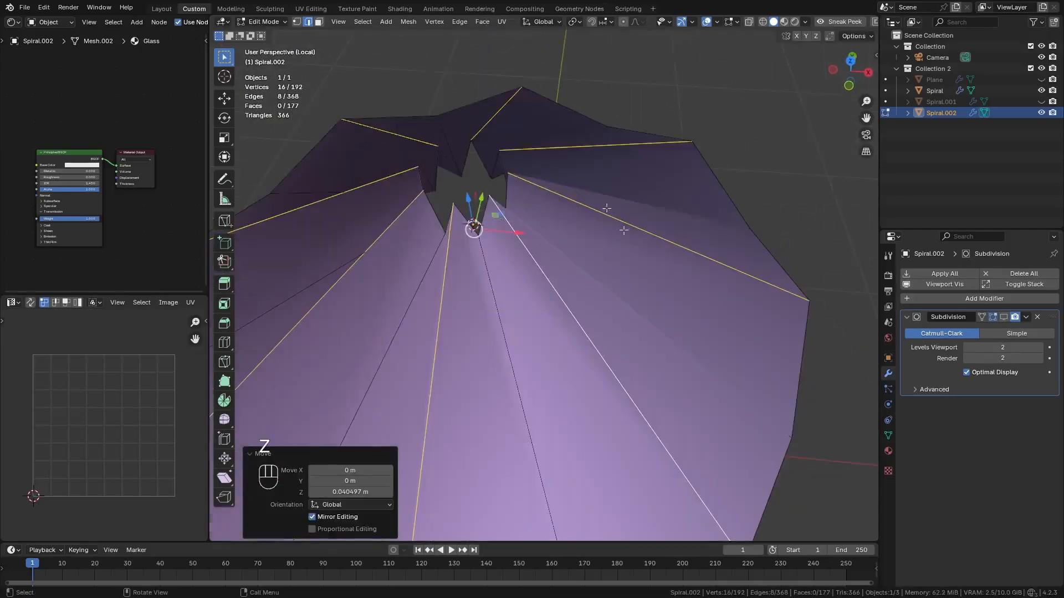
Step: Add a centred edge loop around the pleated cone, midway between its outer edge and the opening
{"action": "scroll", "coordinate": [616, 223], "scroll_direction": "down", "scroll_amount": 4}
{"action": "middle_click_drag", "start_coordinate": [617, 223], "coordinate": [574, 196]}
{"action": "key", "text": "ctrl+r"}
{"action": "left_click", "coordinate": [580, 289]}
{"action": "right_click", "coordinate": [580, 289]}
Step: From the top view, rotate the new loop about 42.4° using proportional editing with Sharp falloff and size about 0.68
{"action": "key", "text": "KP_7"}
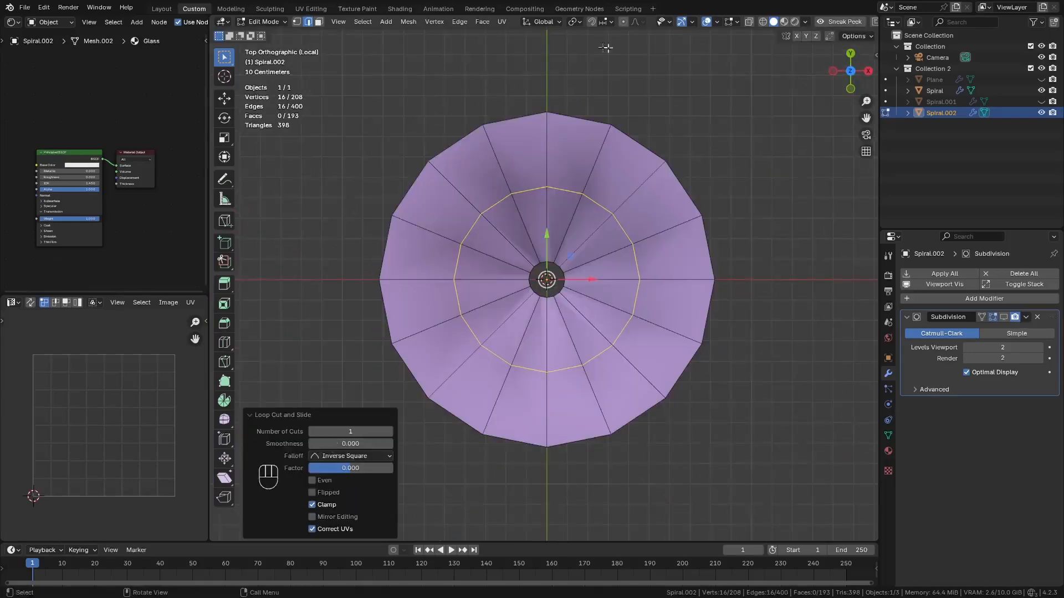
{"action": "key", "text": "o"}
{"action": "left_click", "coordinate": [638, 24]}
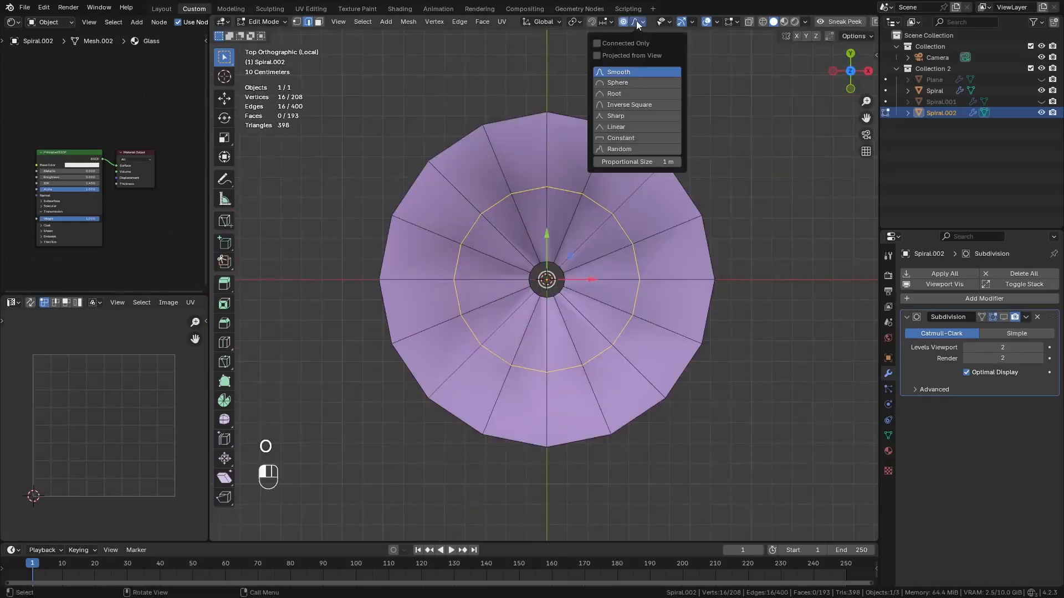
{"action": "left_click", "coordinate": [624, 116]}
{"action": "key", "text": "r"}
{"action": "scroll", "coordinate": [637, 155], "scroll_direction": "up", "scroll_amount": 4}
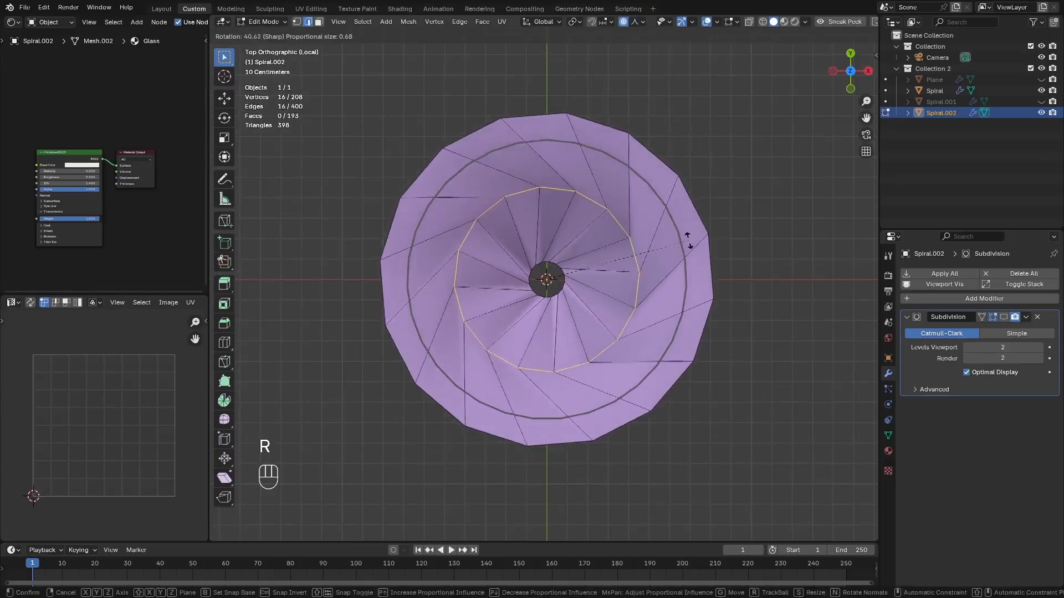
{"action": "left_click", "coordinate": [667, 264]}
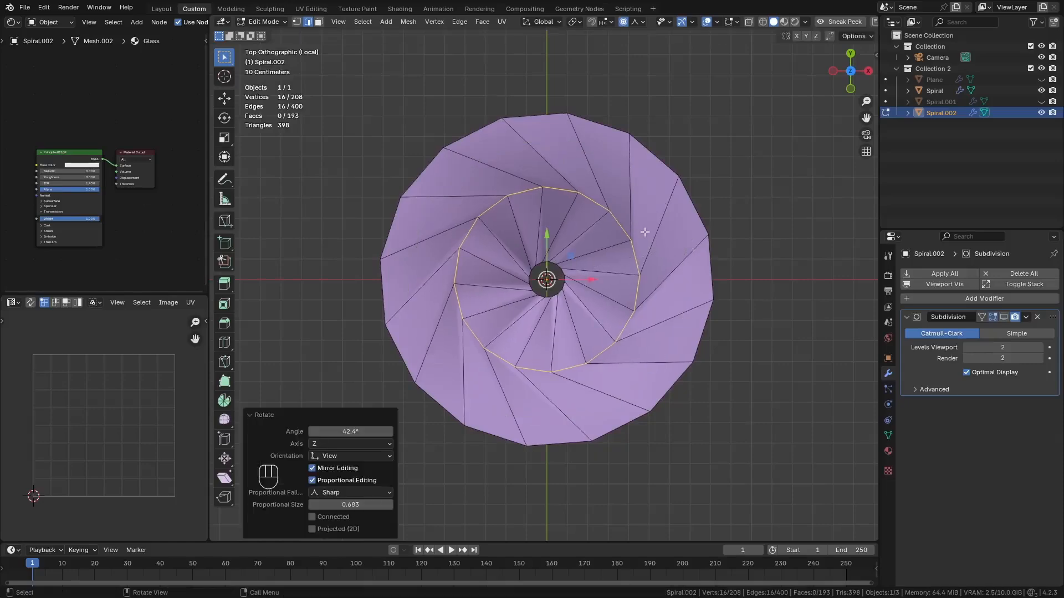
Step: Return to Object Mode and turn the Subdivision modifier's viewport display back on
{"action": "key", "text": "Tab"}
{"action": "middle_click_drag", "start_coordinate": [625, 240], "coordinate": [715, 147]}
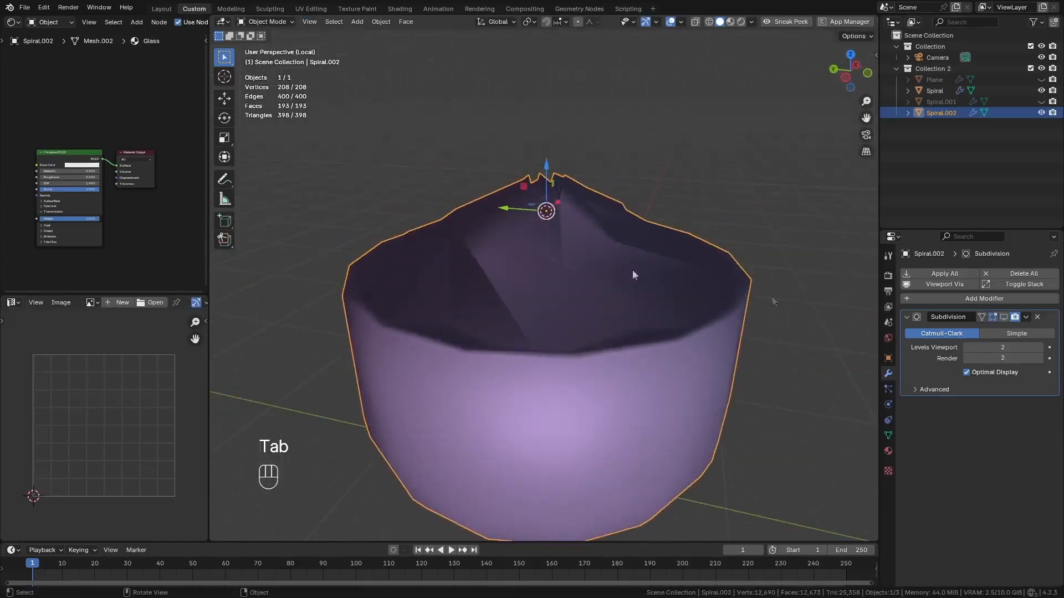
{"action": "left_click", "coordinate": [1003, 317]}
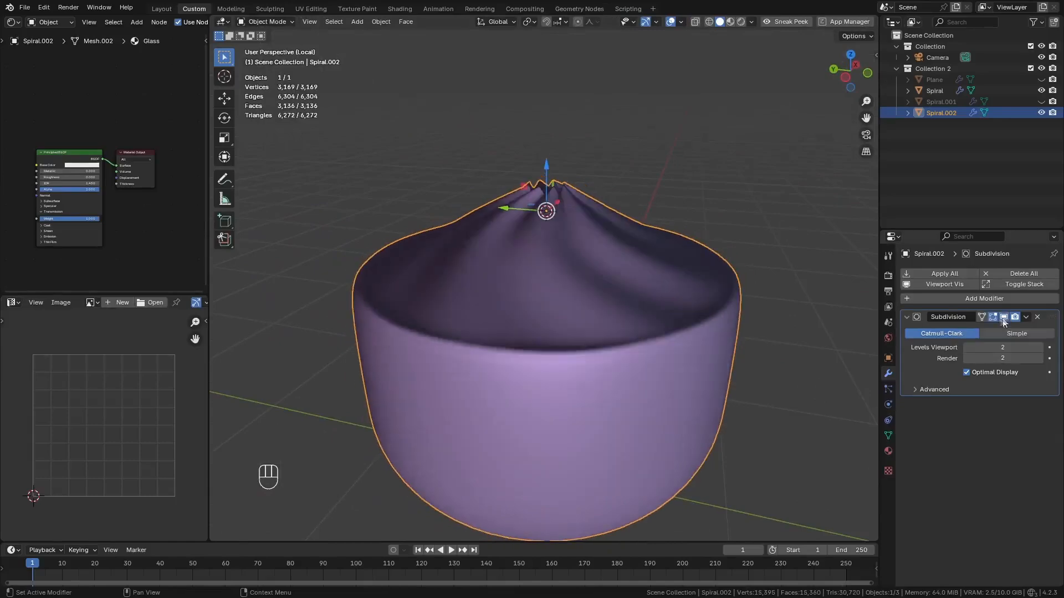
{"action": "middle_click_drag", "start_coordinate": [544, 299], "coordinate": [576, 223]}
Step: Back in Edit Mode, rotate the middle loop a further -9.4° or so around Z with Sharp proportional editing
{"action": "key", "text": "Tab"}
{"action": "key", "text": "r"}
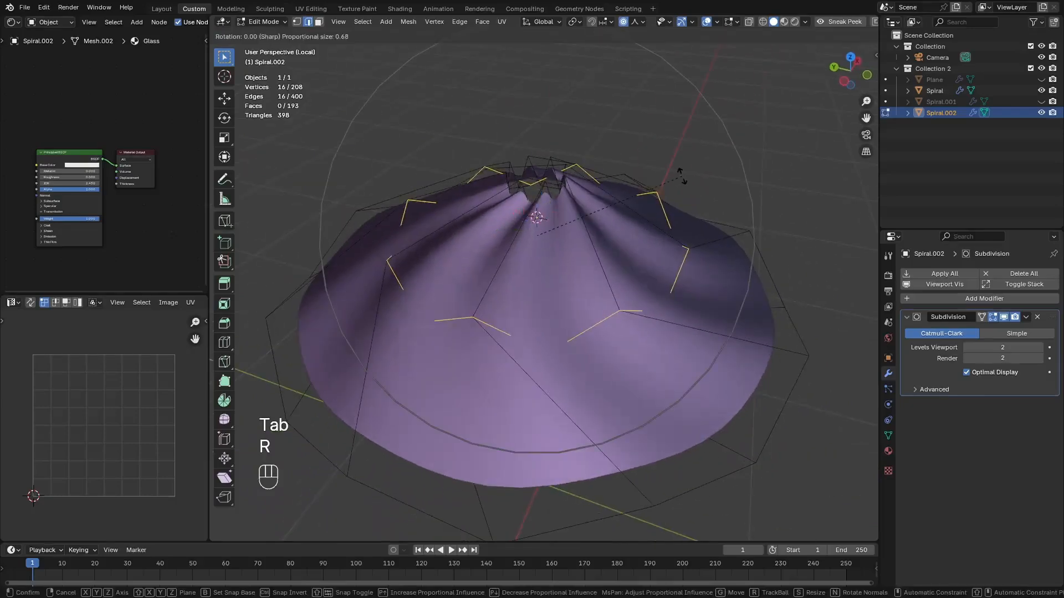
{"action": "key", "text": "z"}
{"action": "left_click", "coordinate": [683, 202]}
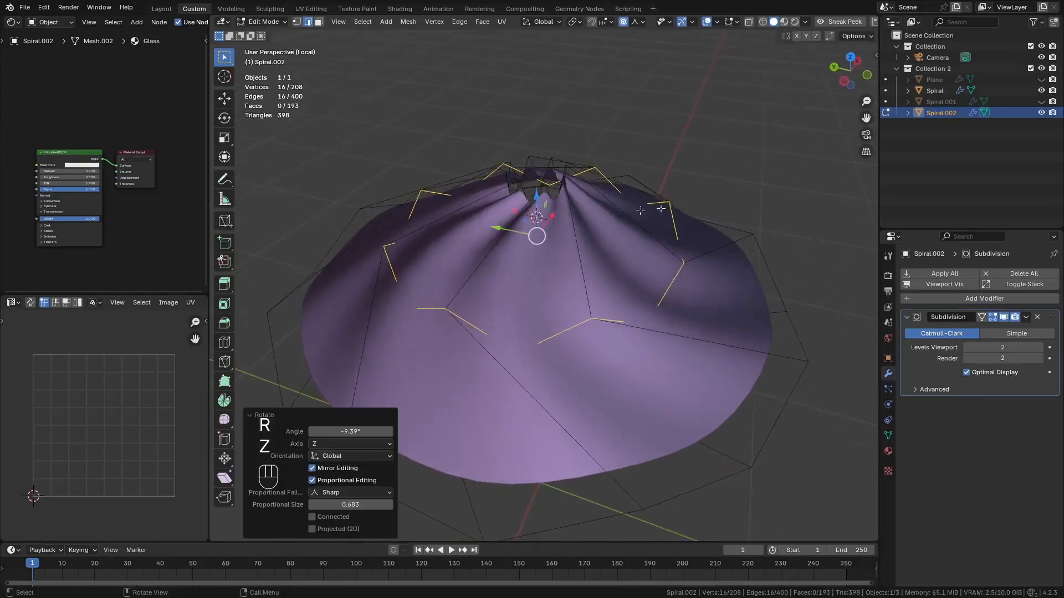
Step: Select the edge loop around the opening and twist it around Z with Sharp proportional editing of size about 0.42
{"action": "middle_click_drag", "start_coordinate": [554, 205], "coordinate": [547, 240]}
{"action": "scroll", "coordinate": [545, 236], "scroll_direction": "up", "scroll_amount": 3}
{"action": "left_click", "coordinate": [511, 169], "text": "alt"}
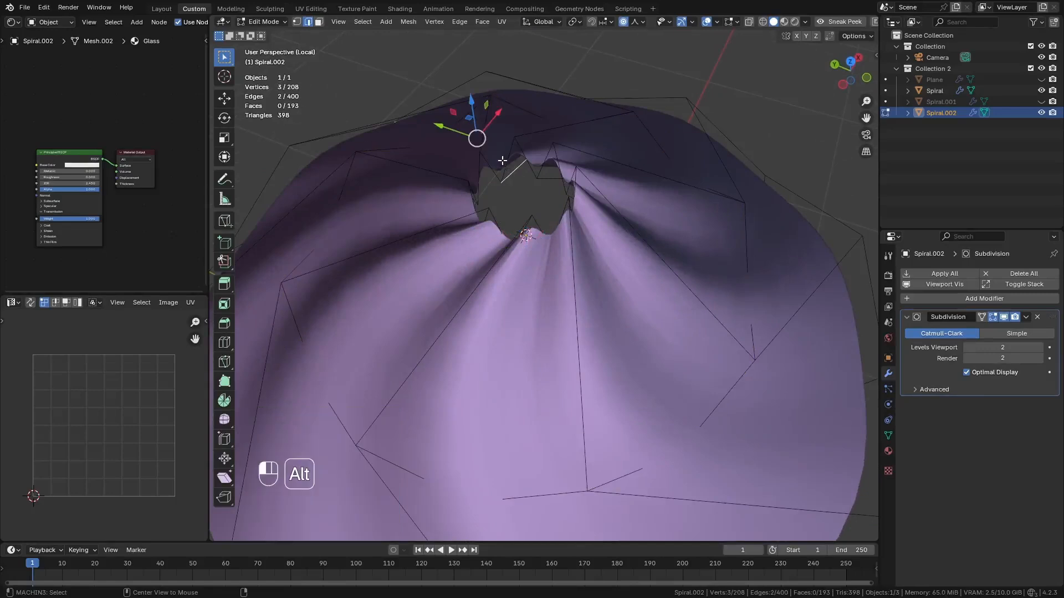
{"action": "left_click", "coordinate": [506, 168], "text": "alt"}
{"action": "scroll", "coordinate": [534, 258], "scroll_direction": "down", "scroll_amount": 3}
{"action": "key", "text": "r"}
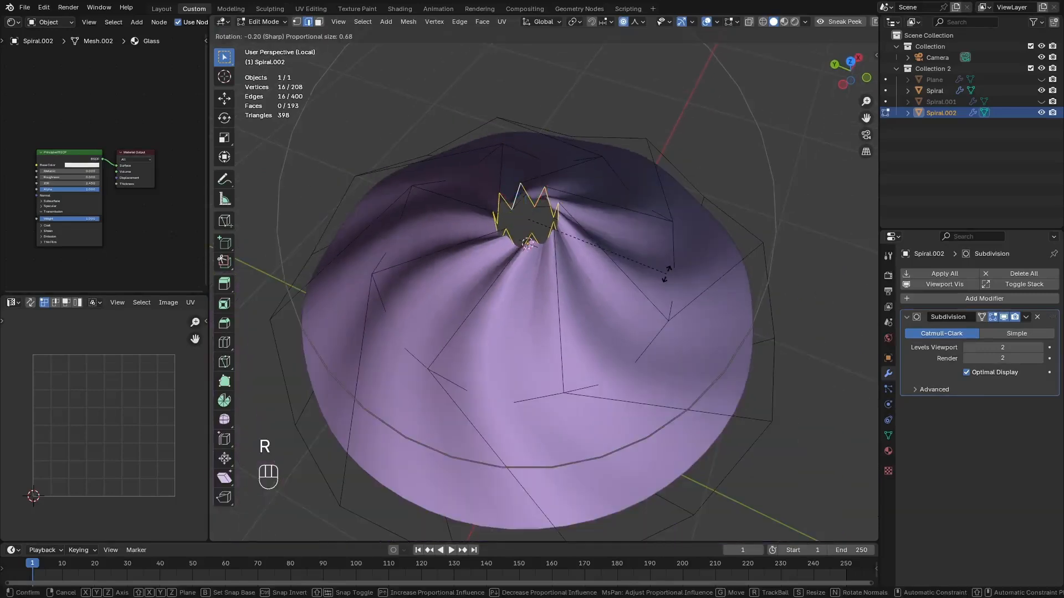
{"action": "key", "text": "z"}
{"action": "scroll", "coordinate": [707, 190], "scroll_direction": "up", "scroll_amount": 6}
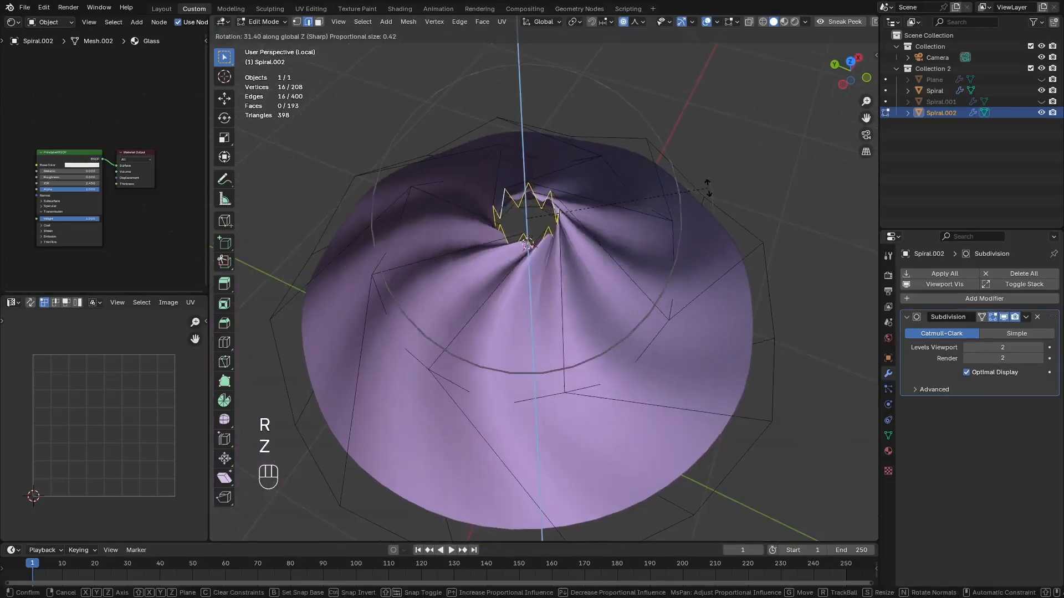
{"action": "left_click", "coordinate": [708, 176]}
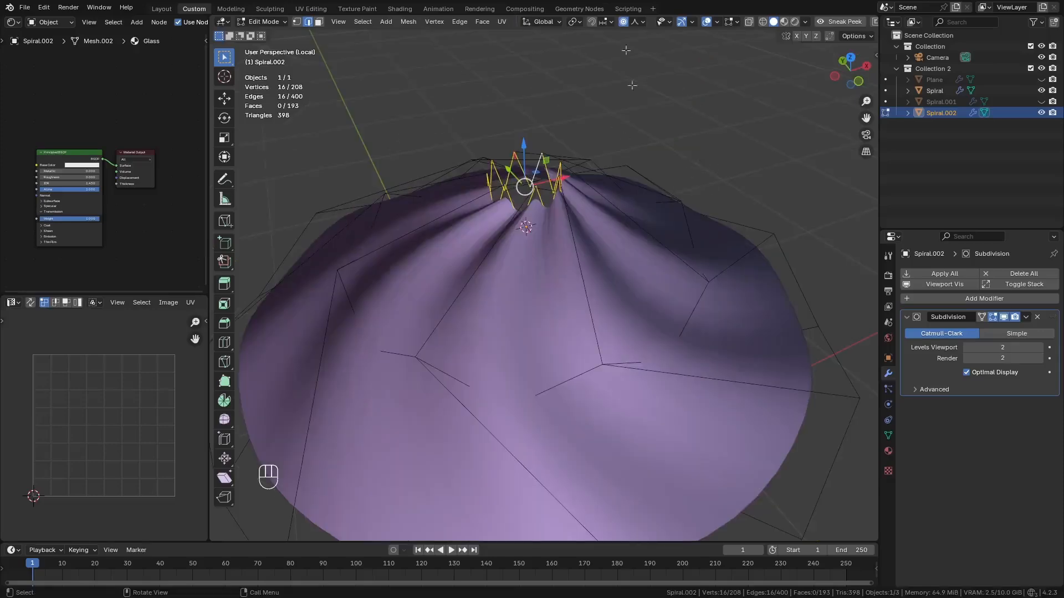
Step: Disable proportional editing, extrude the opening's edge loop and scale the new loop inward to about 0.463
{"action": "left_click", "coordinate": [624, 24]}
{"action": "middle_click_drag", "start_coordinate": [561, 172], "coordinate": [561, 215]}
{"action": "key", "text": "e"}
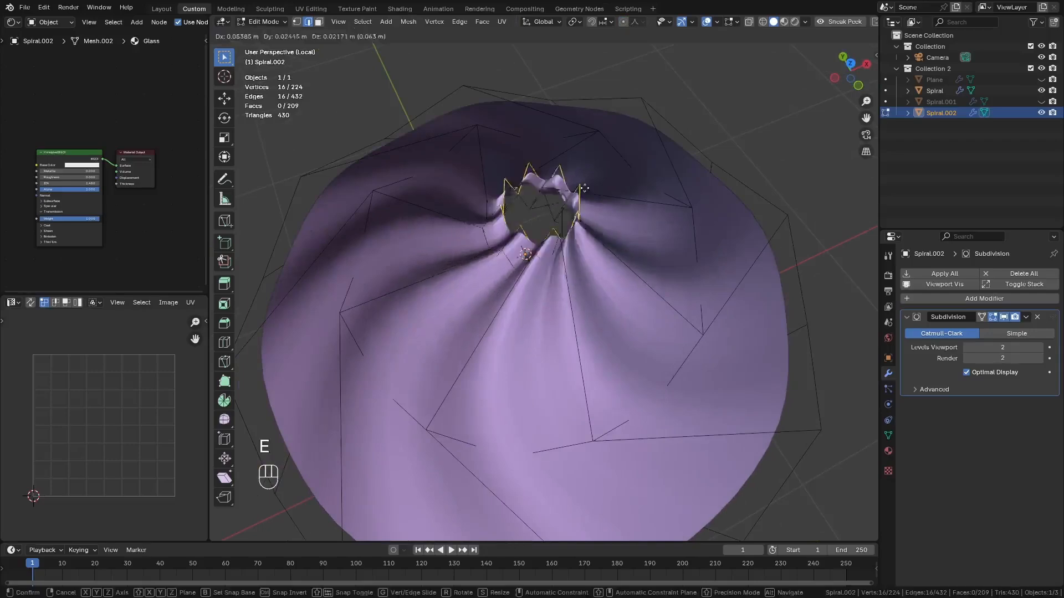
{"action": "right_click", "coordinate": [597, 191]}
{"action": "key", "text": "s"}
{"action": "left_click", "coordinate": [608, 234]}
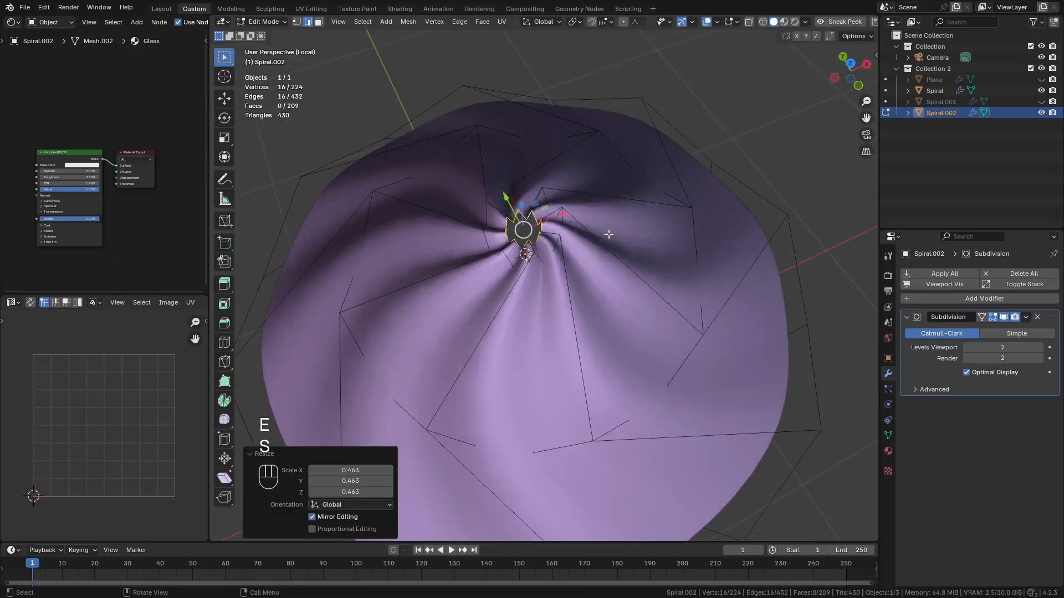
Step: Flatten the inner loop to 0 along Z and merge its vertices at the center to close the opening
{"action": "key", "text": "s"}
{"action": "key", "text": "z"}
{"action": "key", "text": "KP_0"}
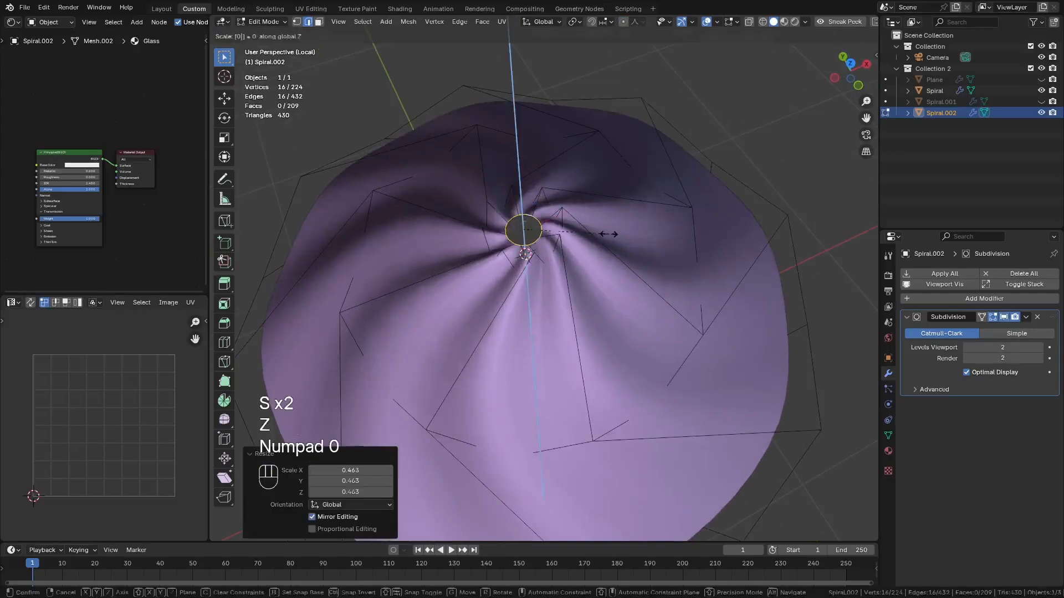
{"action": "key", "text": "KP_Enter"}
{"action": "key", "text": "m"}
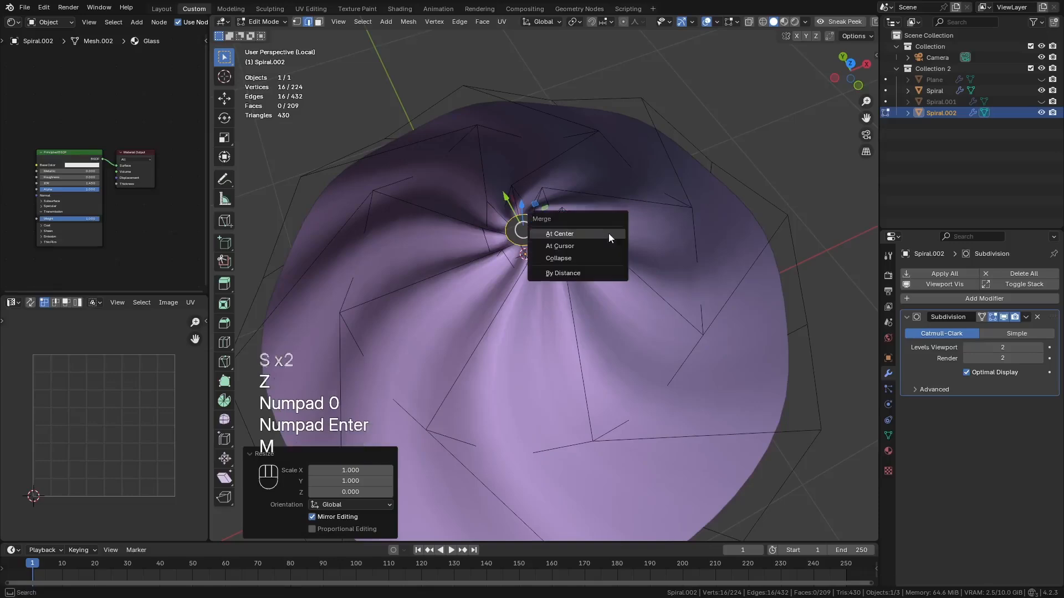
{"action": "left_click", "coordinate": [576, 229]}
Step: Select the merged peak vertex and raise it about 0.16 m along Z
{"action": "key", "text": "1"}
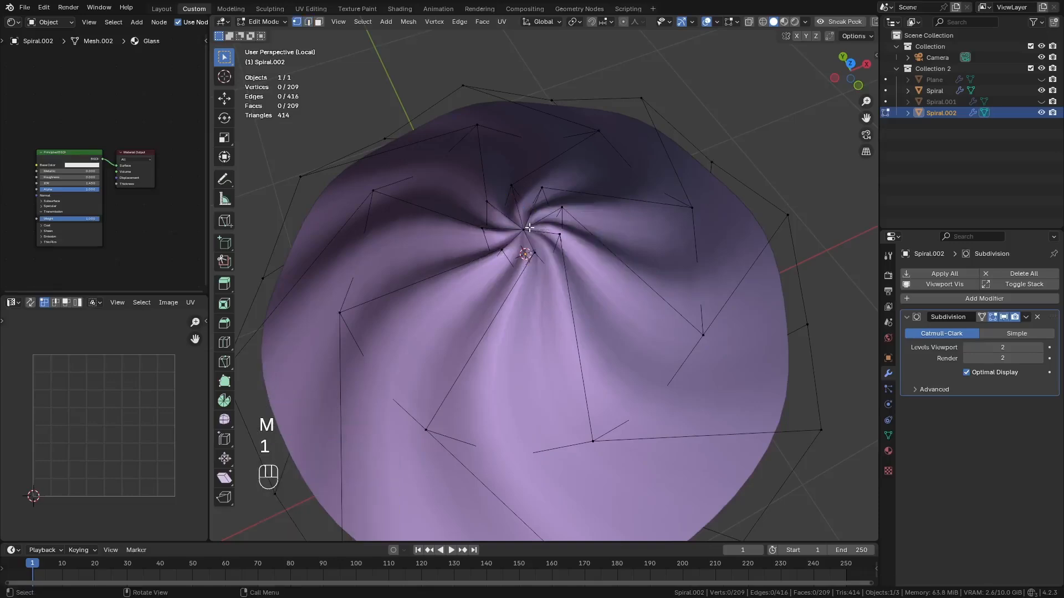
{"action": "left_click", "coordinate": [528, 228]}
{"action": "left_click_drag", "start_coordinate": [523, 199], "coordinate": [529, 157]}
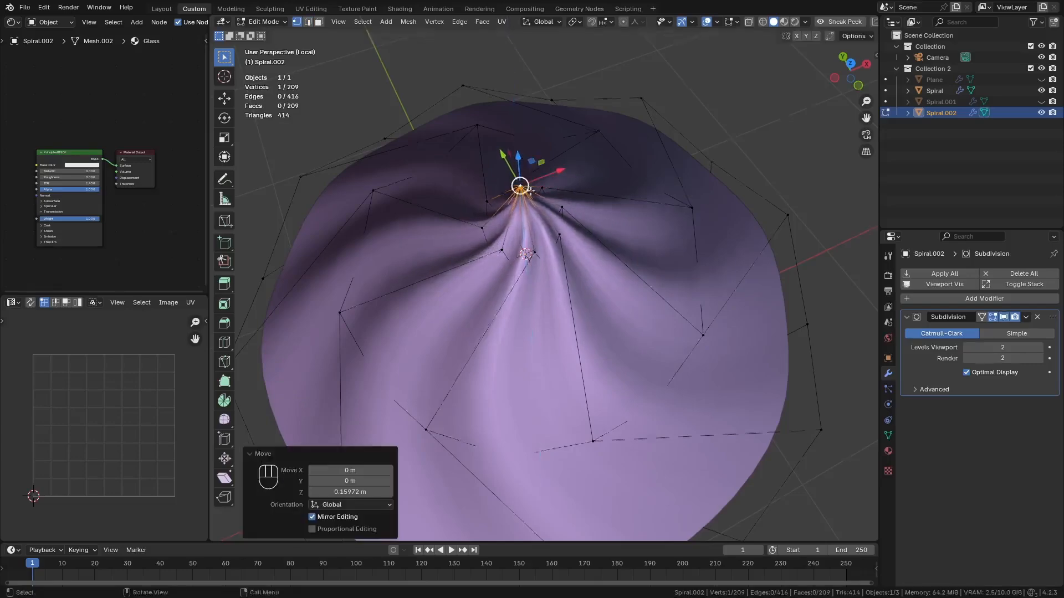
Step: From the front view, bend the area around the peak about -82.9° using proportional editing with Sharp falloff and size about 0.424
{"action": "middle_click_drag", "start_coordinate": [529, 190], "coordinate": [535, 111]}
{"action": "key", "text": "KP_1"}
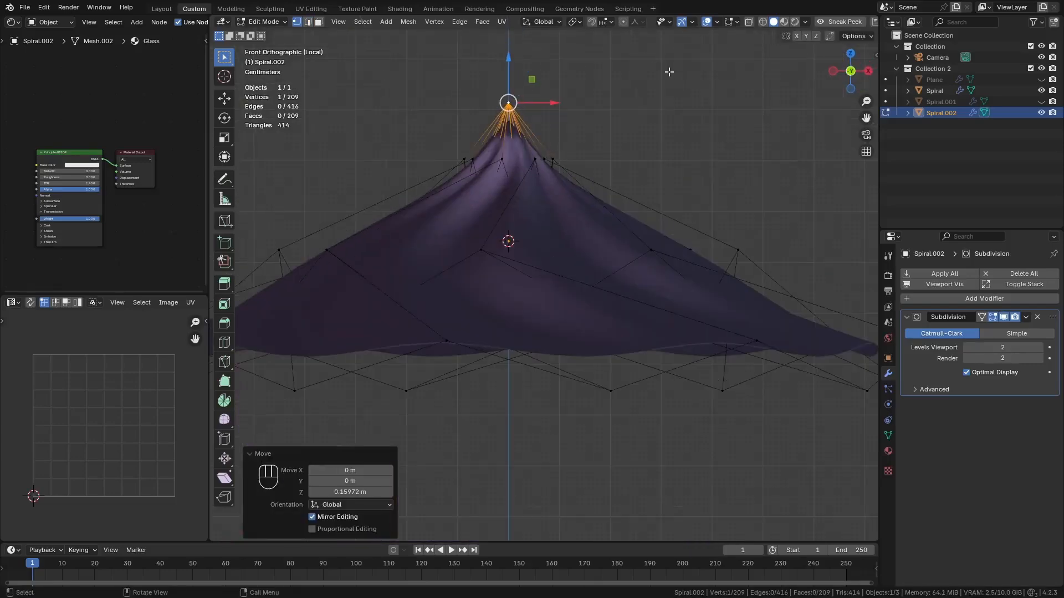
{"action": "key", "text": "o"}
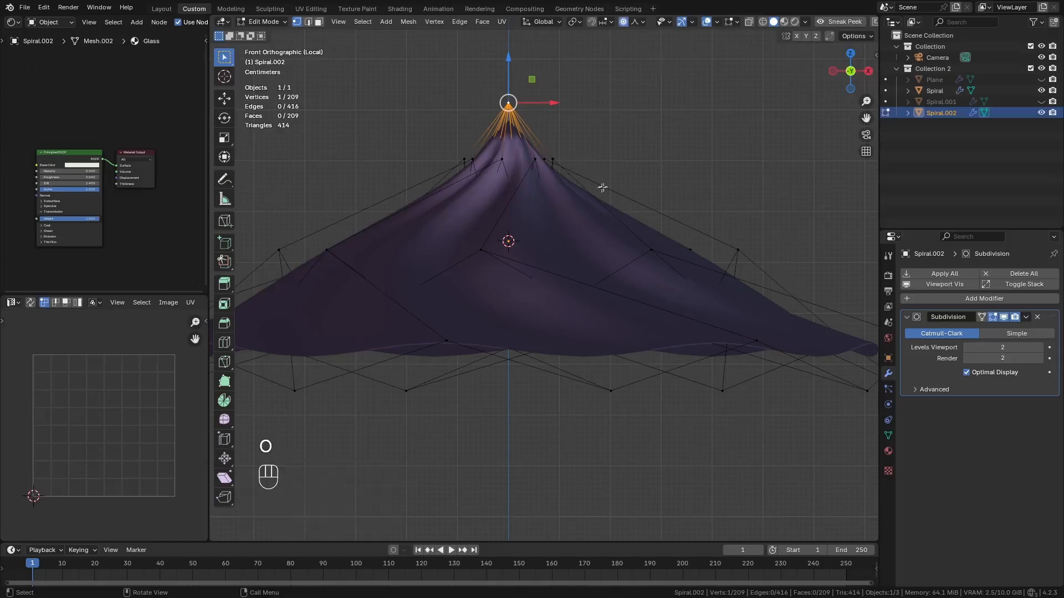
{"action": "key", "text": "r"}
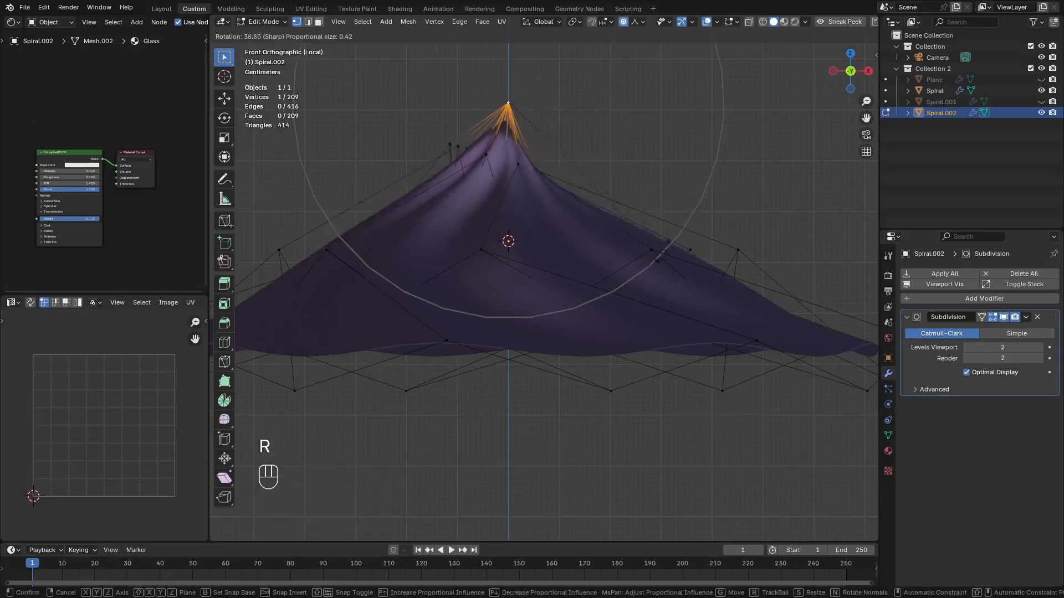
{"action": "left_click", "coordinate": [410, 161]}
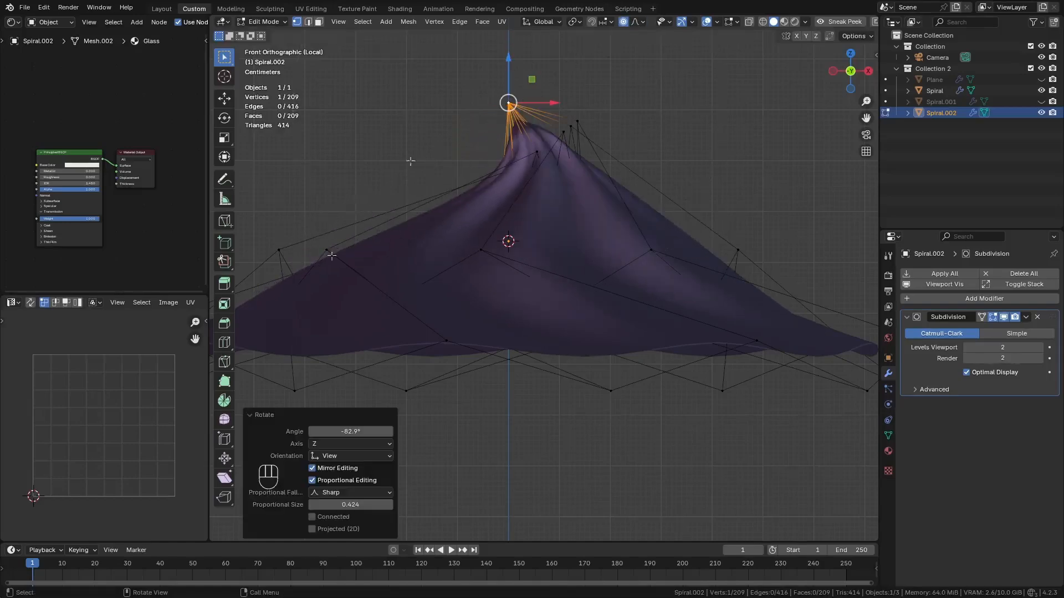
Step: Rotate the peak about -9.9° in the front view with Smooth proportional falloff and size about 0.621
{"action": "scroll", "coordinate": [532, 326], "scroll_direction": "down", "scroll_amount": 4}
{"action": "key", "text": "r"}
{"action": "left_click", "coordinate": [613, 352]}
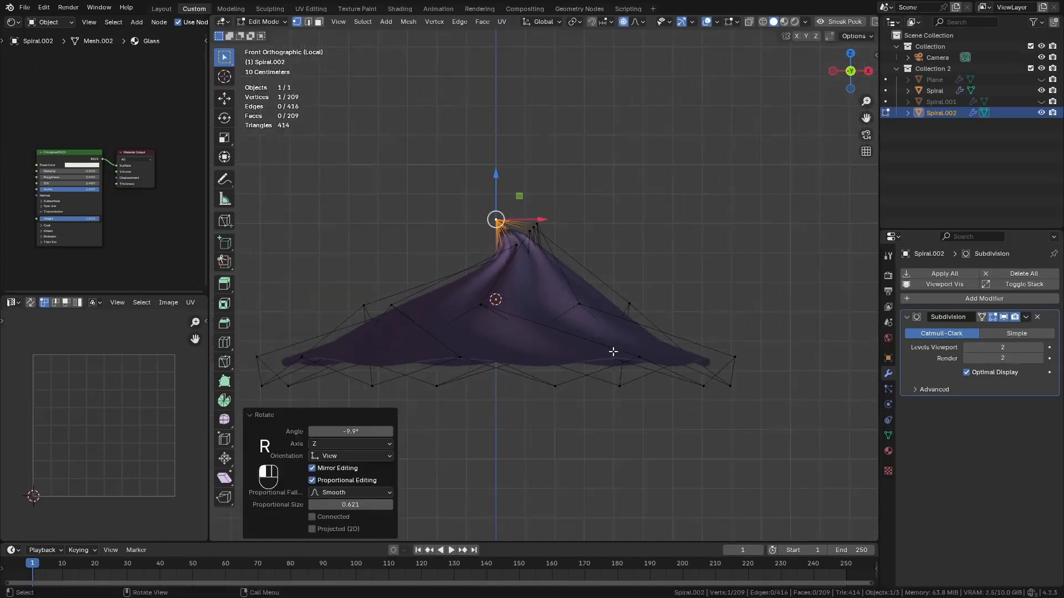
{"action": "key", "text": "g"}
{"action": "right_click", "coordinate": [580, 319]}
{"action": "scroll", "coordinate": [573, 249], "scroll_direction": "up", "scroll_amount": 2}
{"action": "key", "text": "r"}
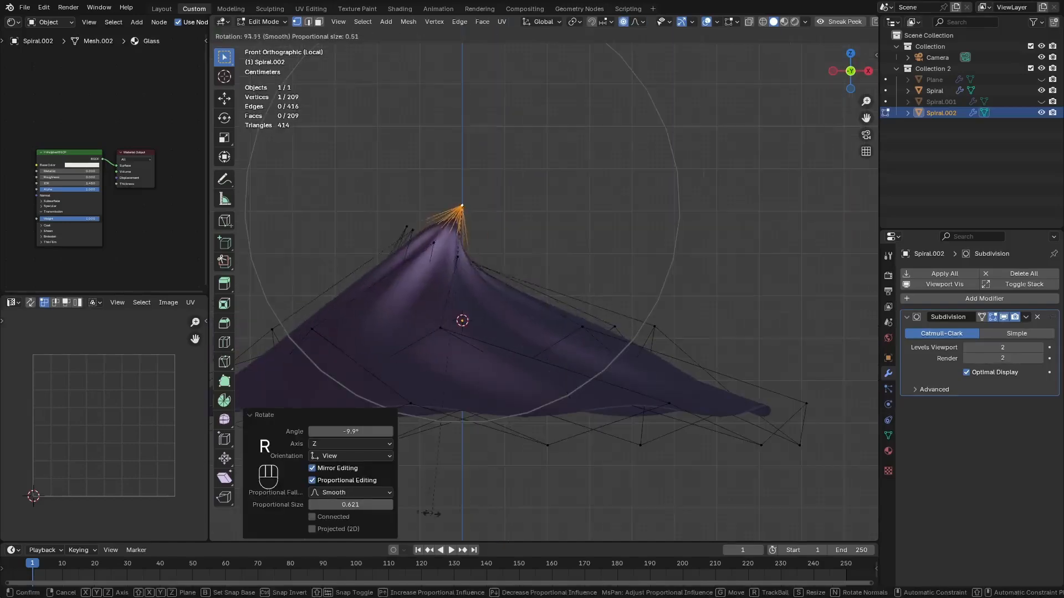
{"action": "right_click", "coordinate": [575, 175]}
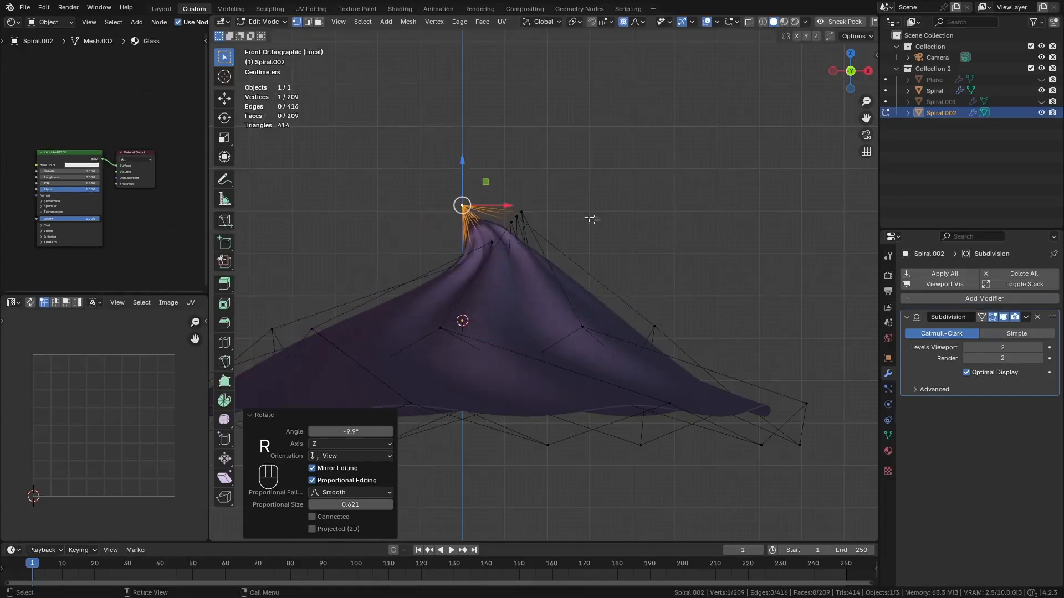
Step: Lower the peak about 0.055 m with Smooth proportional editing of size about 0.513
{"action": "key", "text": "g"}
{"action": "scroll", "coordinate": [608, 221], "scroll_direction": "up", "scroll_amount": 2}
{"action": "left_click", "coordinate": [557, 327]}
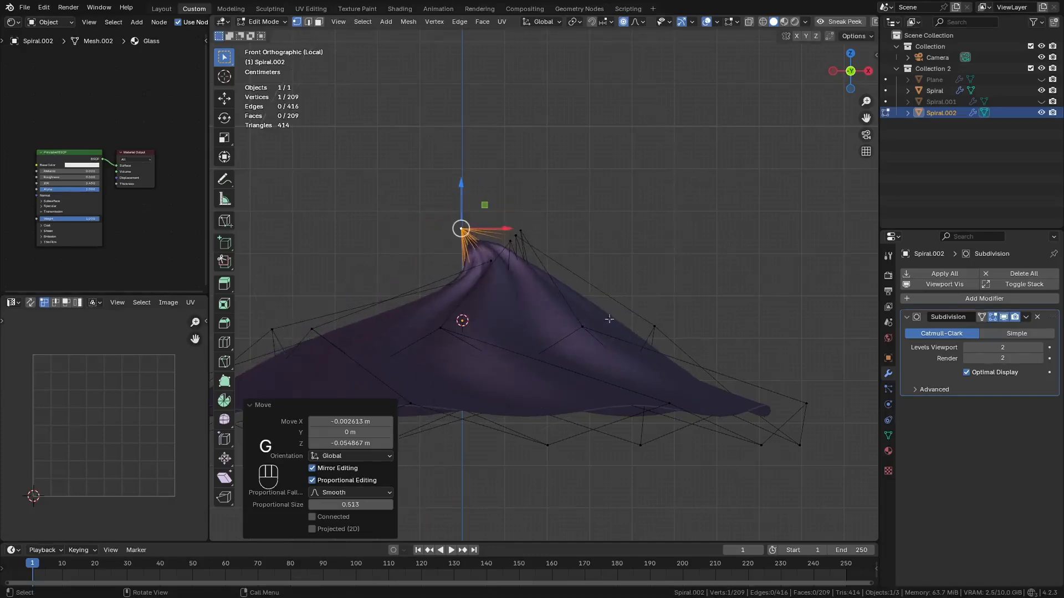
Step: Tilt the peak about -13° and shift it towards negative X and slightly down, using Smooth proportional editing
{"action": "key", "text": "r"}
{"action": "left_click", "coordinate": [598, 301]}
{"action": "key", "text": "g"}
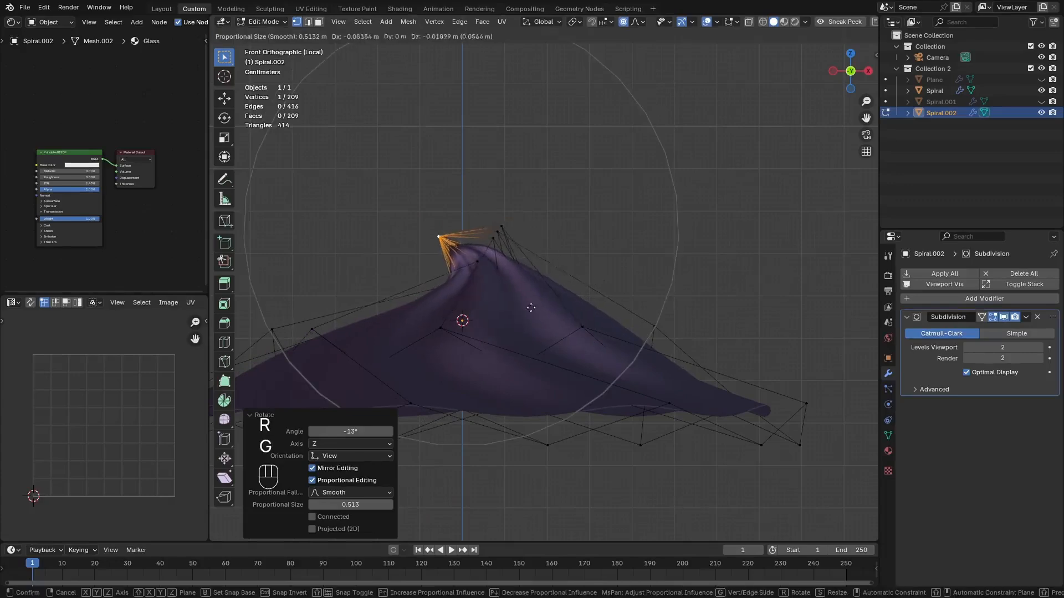
{"action": "left_click", "coordinate": [507, 311]}
Step: Leave Edit Mode and exit local view to show the filling inside the jar from the front
{"action": "key", "text": "Tab"}
{"action": "middle_click_drag", "start_coordinate": [506, 312], "coordinate": [547, 320]}
{"action": "key", "text": "KP_Divide"}
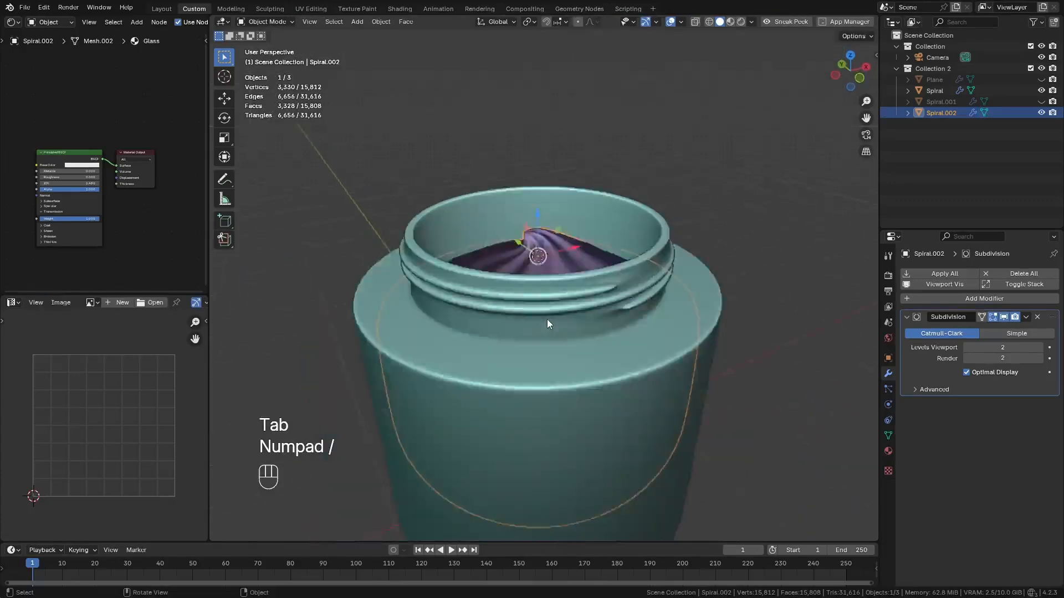
{"action": "key", "text": "KP_1"}
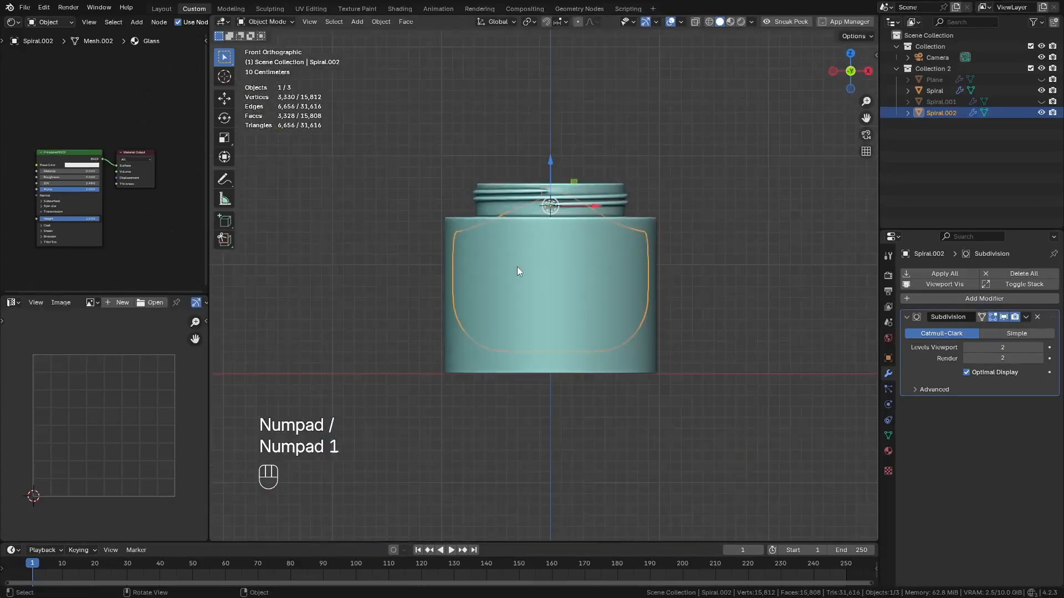
Step: Reveal the filling's hidden geometry in wireframe display and add a loop cut near its top rim with a factor of about 0.914
{"action": "key", "text": "z"}
{"action": "left_click", "coordinate": [468, 262]}
{"action": "scroll", "coordinate": [431, 241], "scroll_direction": "up", "scroll_amount": 4}
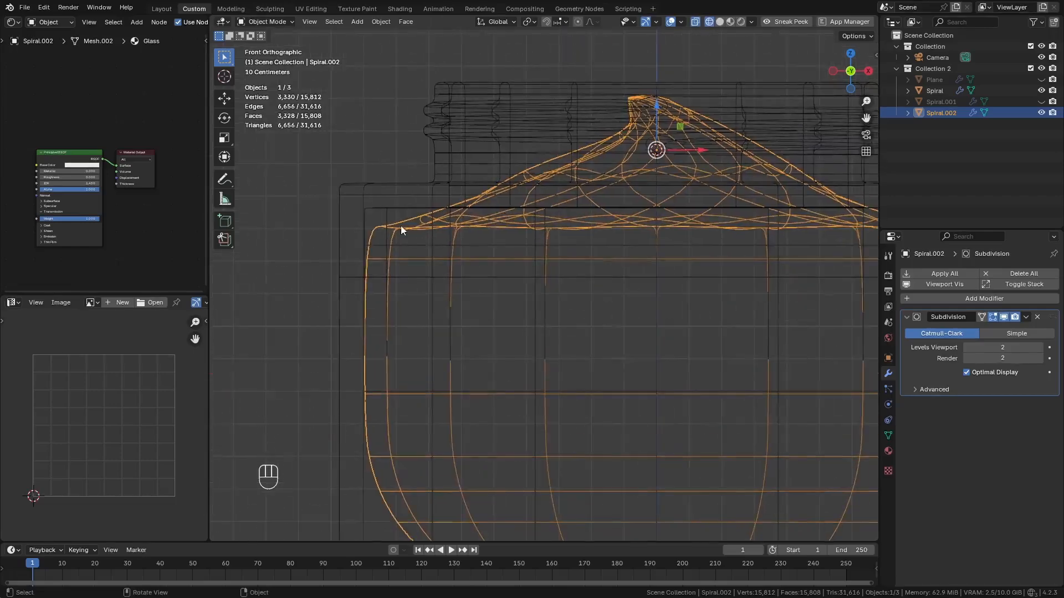
{"action": "key", "text": "Tab"}
{"action": "key", "text": "alt+h"}
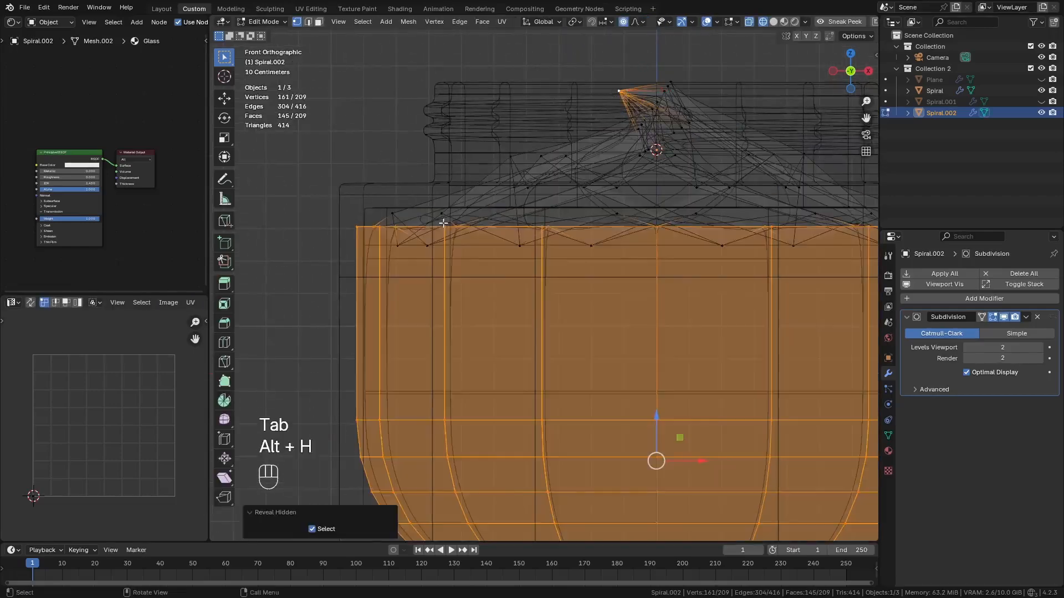
{"action": "scroll", "coordinate": [437, 230], "scroll_direction": "down", "scroll_amount": 3, "text": "shift"}
{"action": "scroll", "coordinate": [429, 277], "scroll_direction": "down", "scroll_amount": 2, "text": "ctrl"}
{"action": "key", "text": "ctrl+r"}
{"action": "left_click", "coordinate": [471, 220]}
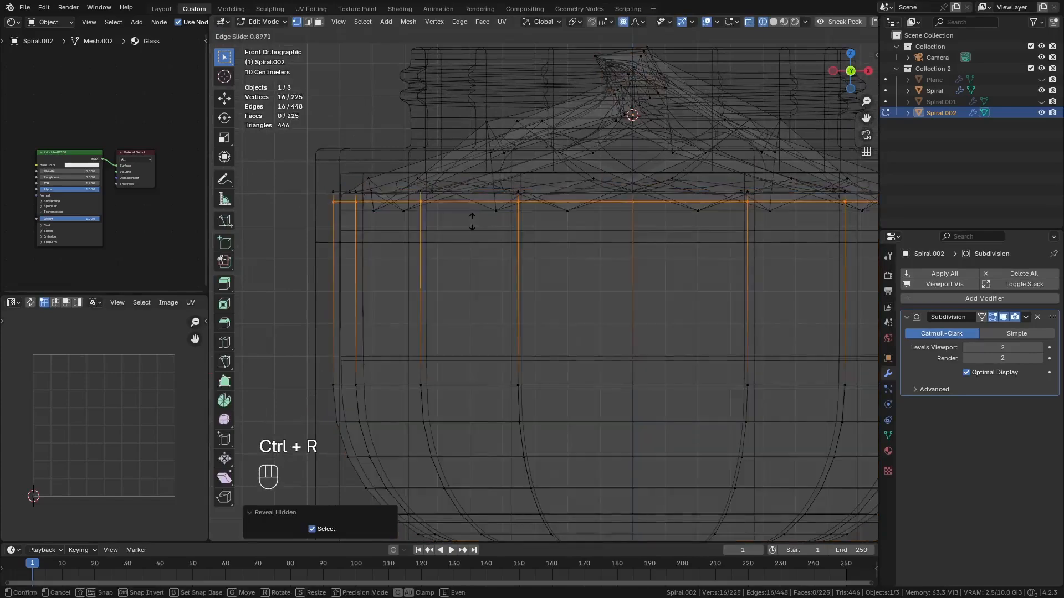
{"action": "left_click", "coordinate": [480, 220]}
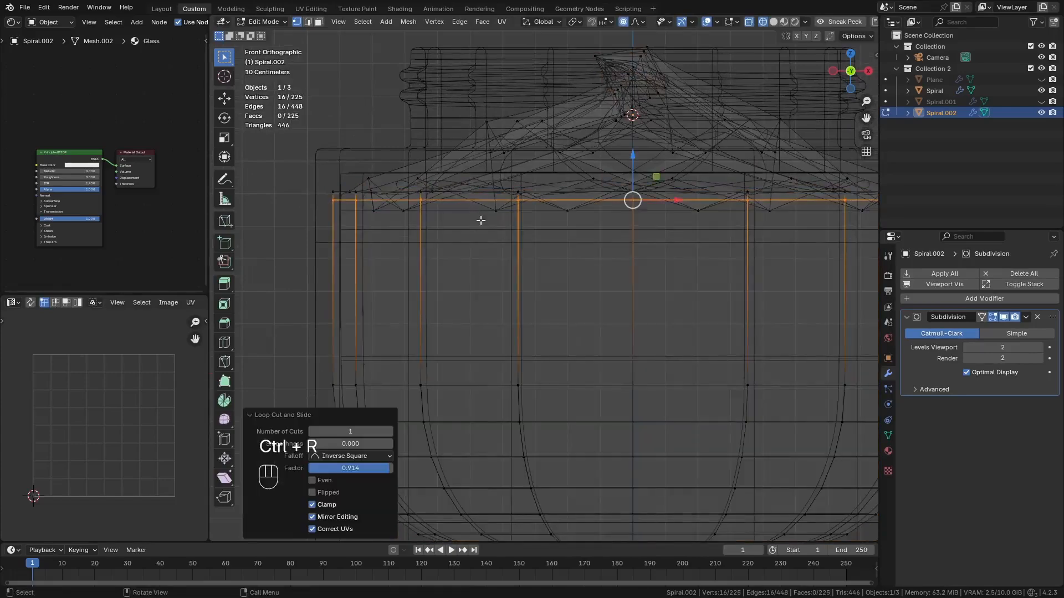
Step: Bevel the filling's top edge loop with 2 segments and a width of about 0.0103 m, and return to Object Mode
{"action": "scroll", "coordinate": [328, 190], "scroll_direction": "up", "scroll_amount": 2}
{"action": "left_click", "coordinate": [339, 194], "text": "alt"}
{"action": "key", "text": "ctrl+b"}
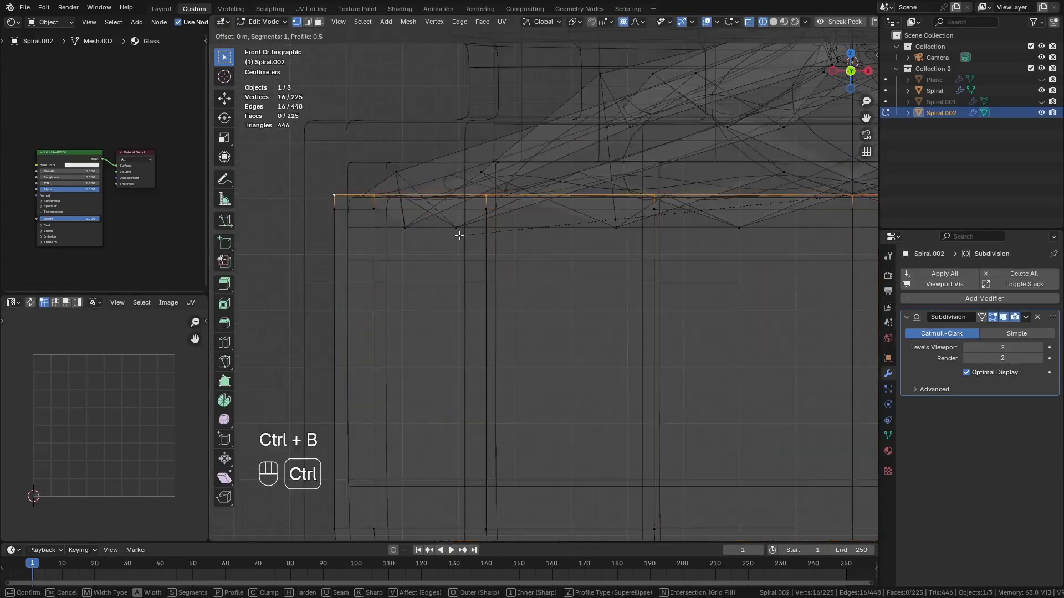
{"action": "scroll", "coordinate": [442, 238], "scroll_direction": "up", "scroll_amount": 1}
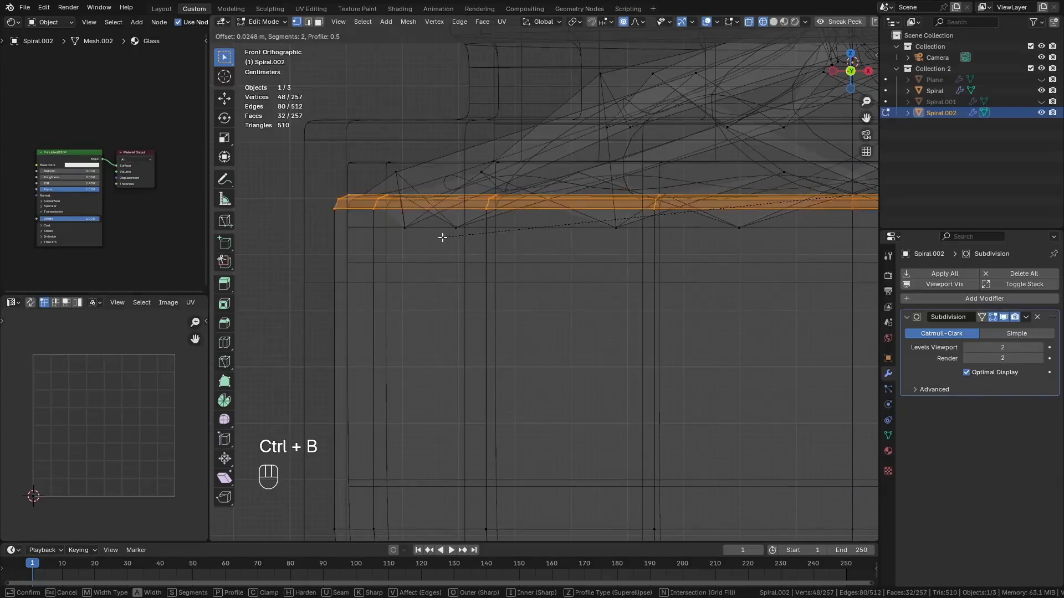
{"action": "key", "text": "shift"}
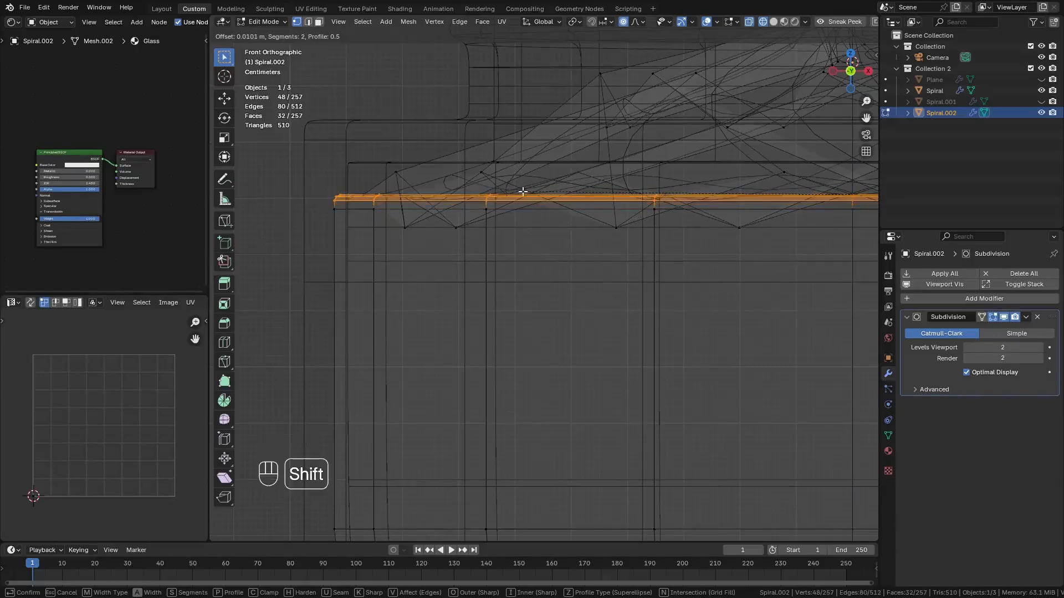
{"action": "left_click", "coordinate": [523, 191]}
{"action": "scroll", "coordinate": [365, 198], "scroll_direction": "up", "scroll_amount": 4}
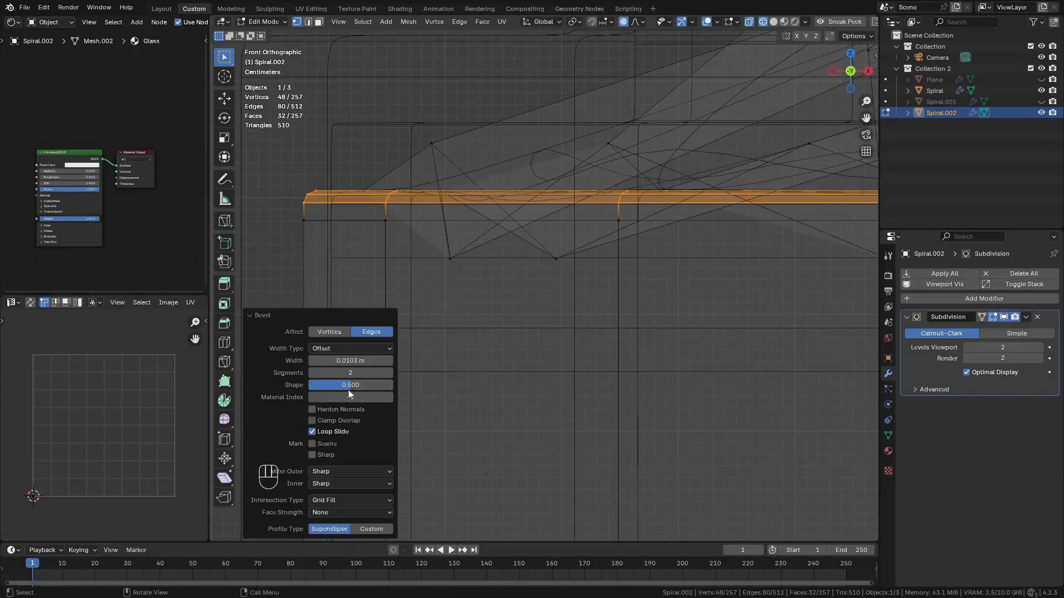
{"action": "key", "text": "Tab"}
{"action": "scroll", "coordinate": [471, 274], "scroll_direction": "down", "scroll_amount": 6}
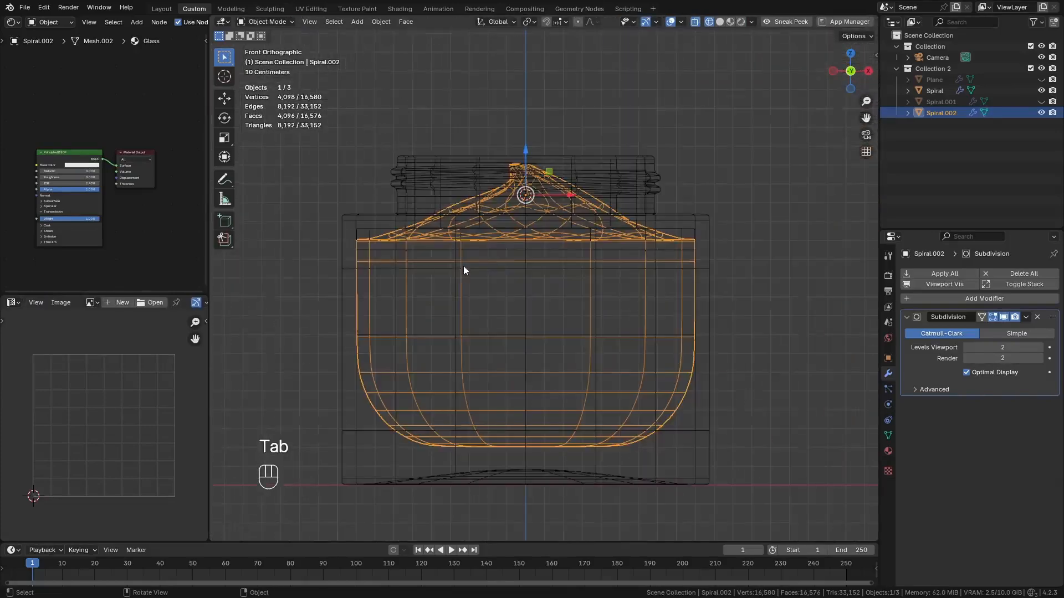
Step: Switch to the Shading workspace and show the scene in rendered viewport shading
{"action": "key", "text": "z"}
{"action": "key", "text": "Tab"}
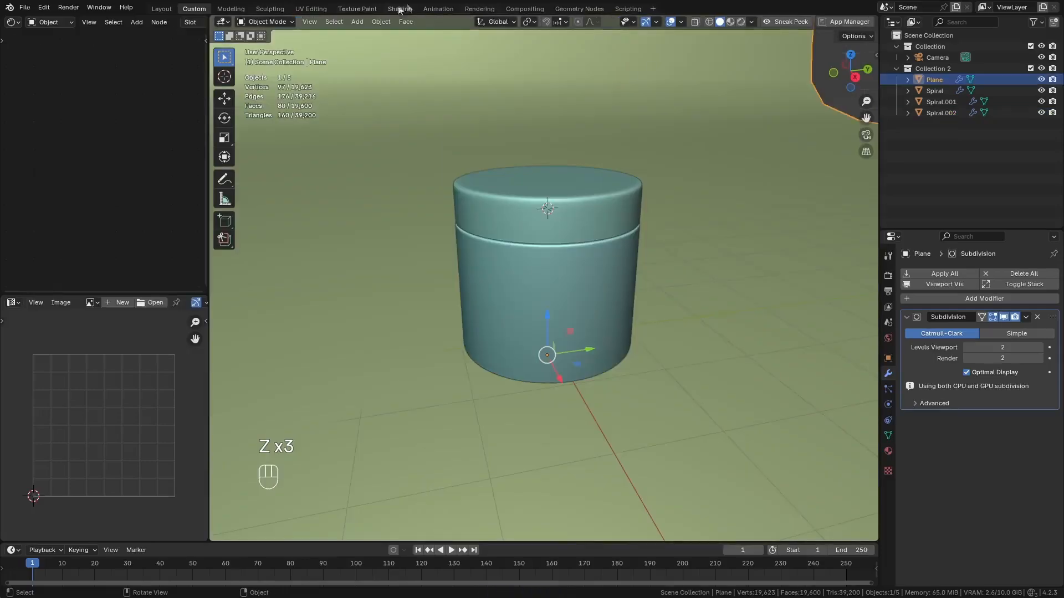
{"action": "left_click", "coordinate": [400, 10]}
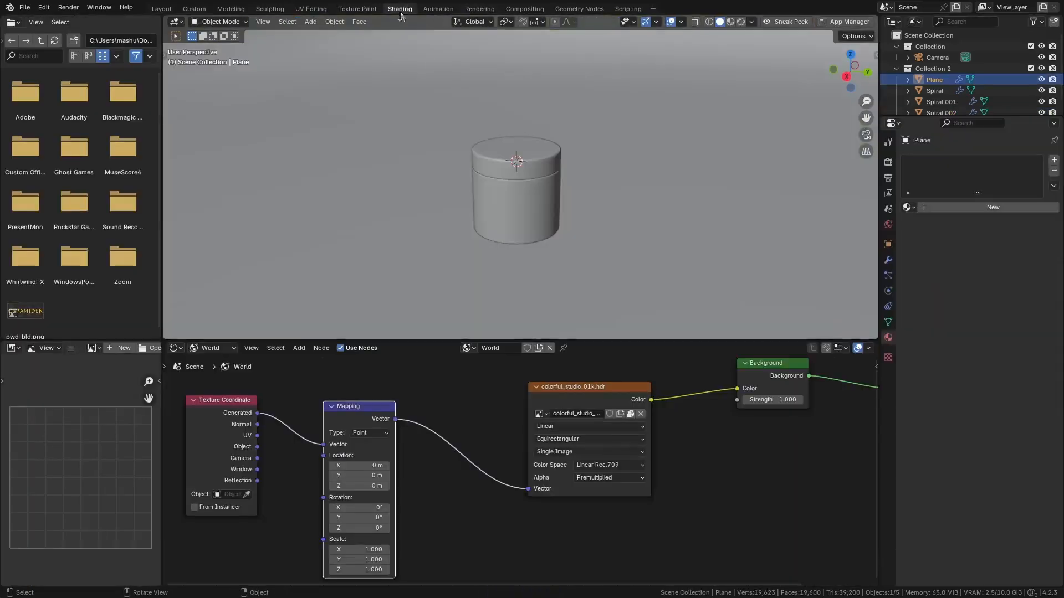
{"action": "key", "text": "z"}
{"action": "left_click", "coordinate": [559, 127]}
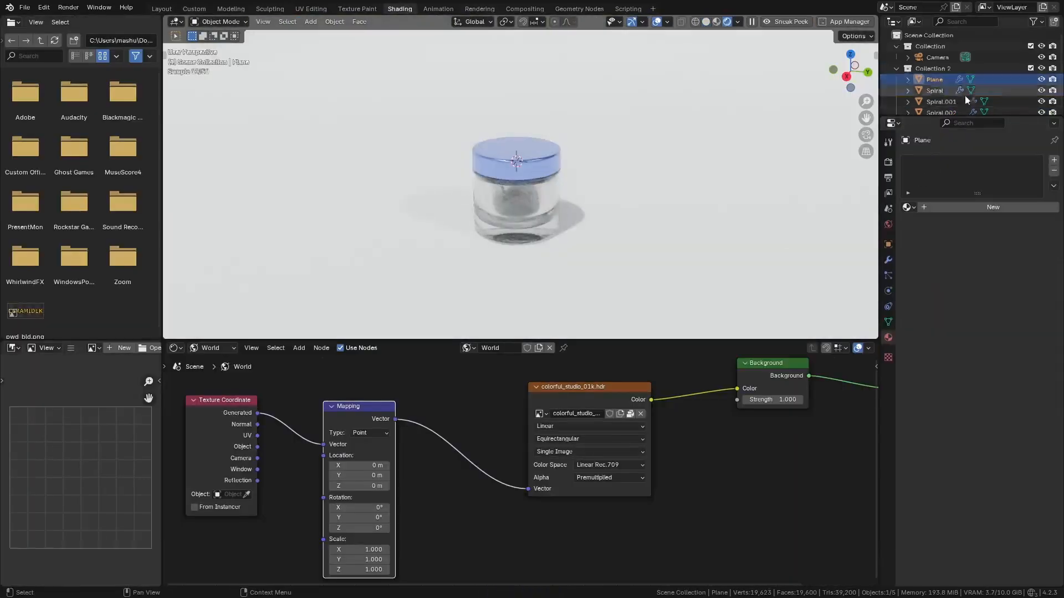
Step: Select the filling inside the jar and display its object material nodes instead of the World nodes
{"action": "scroll", "coordinate": [963, 99], "scroll_direction": "down", "scroll_amount": 1}
{"action": "left_click", "coordinate": [949, 103]}
{"action": "middle_click_drag", "start_coordinate": [681, 225], "coordinate": [566, 193]}
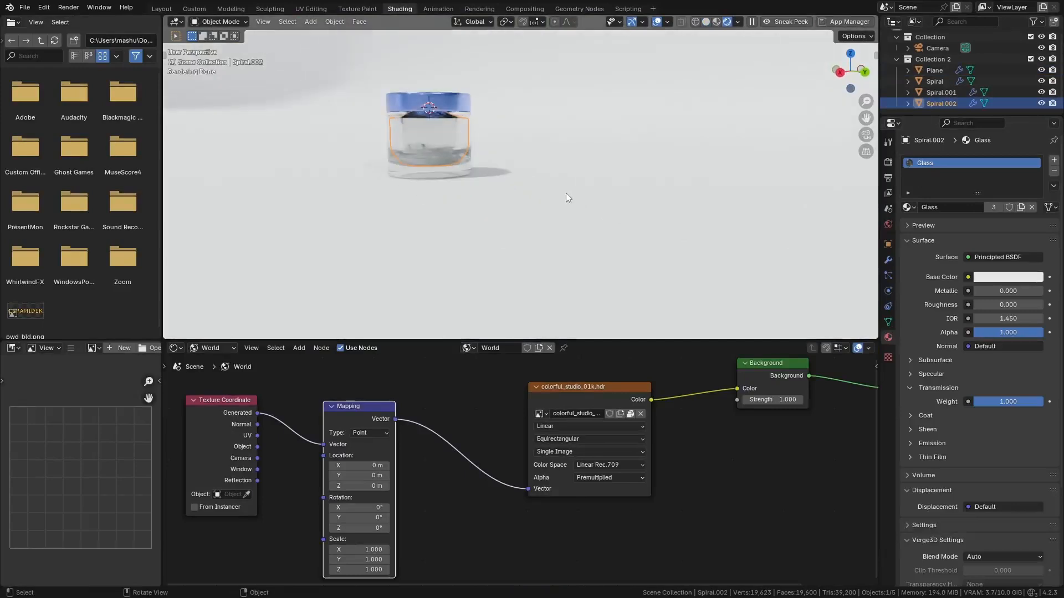
{"action": "key", "text": "KP_Decimal"}
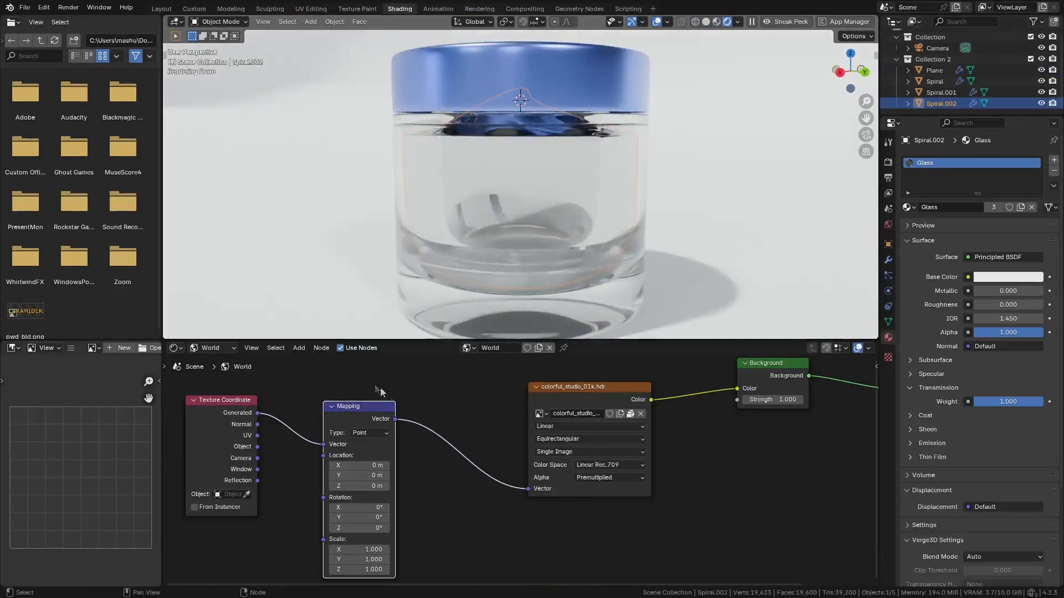
{"action": "left_click", "coordinate": [231, 348]}
{"action": "left_click", "coordinate": [227, 378]}
{"action": "key", "text": "Home"}
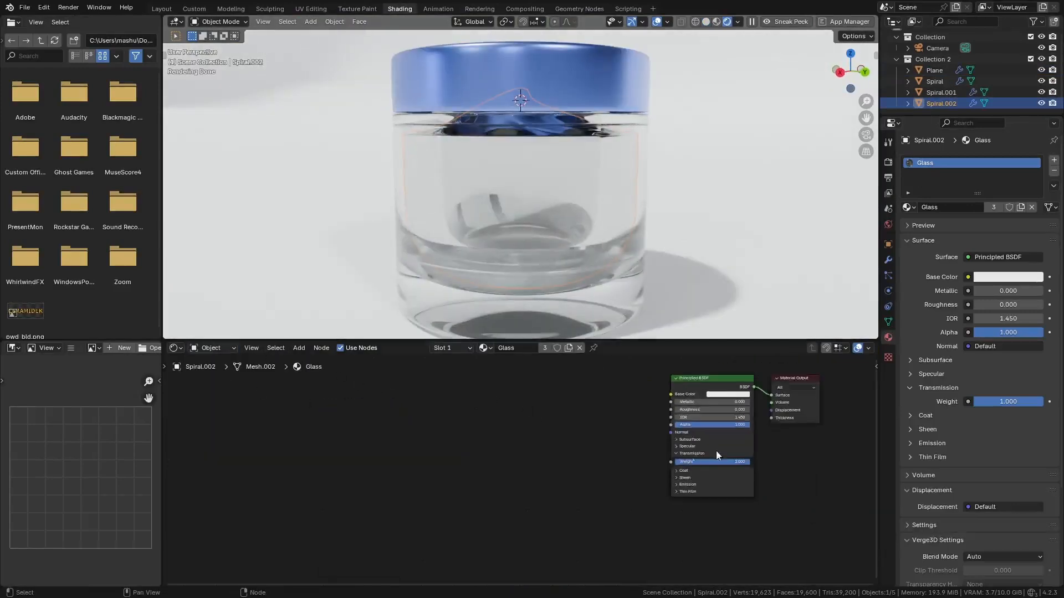
{"action": "scroll", "coordinate": [405, 454], "scroll_direction": "up", "scroll_amount": 2}
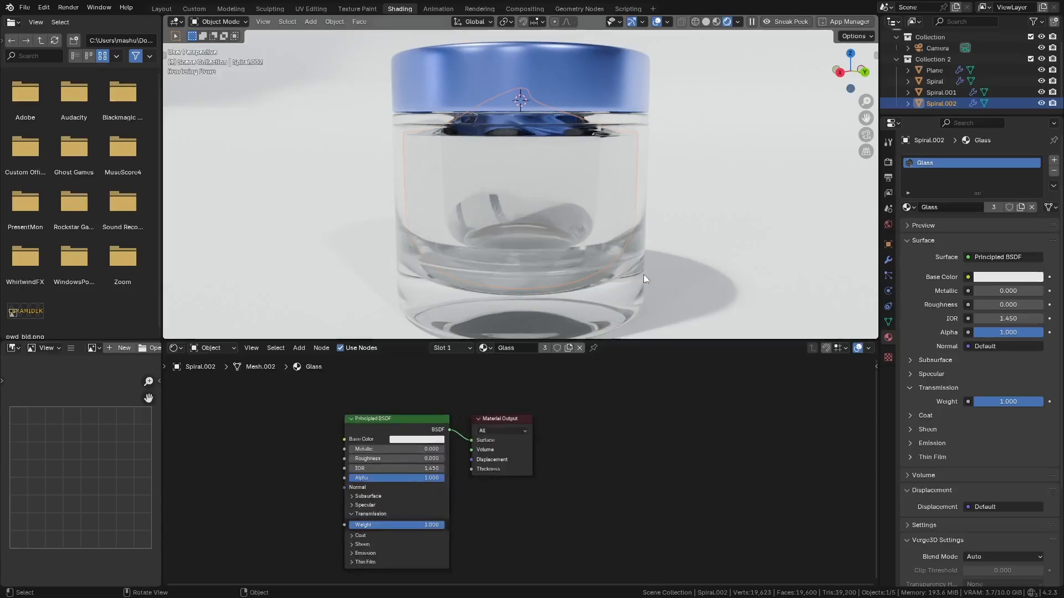
Step: Make a separate copy of the filling's Glass material and name it crem
{"action": "left_click", "coordinate": [568, 349]}
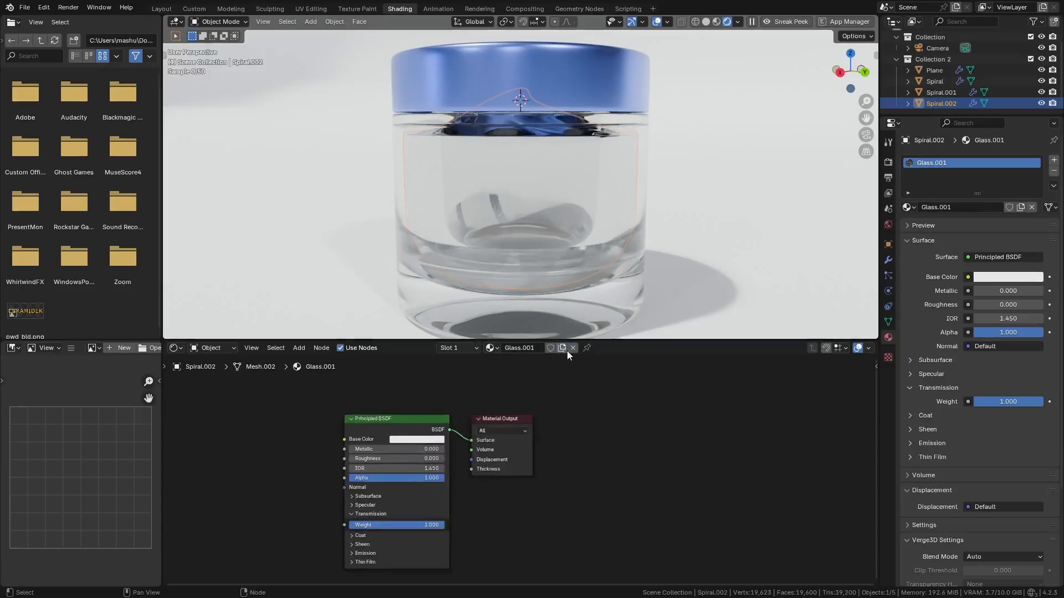
{"action": "left_click", "coordinate": [535, 349]}
{"action": "type", "text": "crem"}
{"action": "key", "text": "Return"}
Step: Give the crem material an orange base color and reduce its transmission weight to 0
{"action": "left_click", "coordinate": [417, 440]}
{"action": "left_click", "coordinate": [422, 361]}
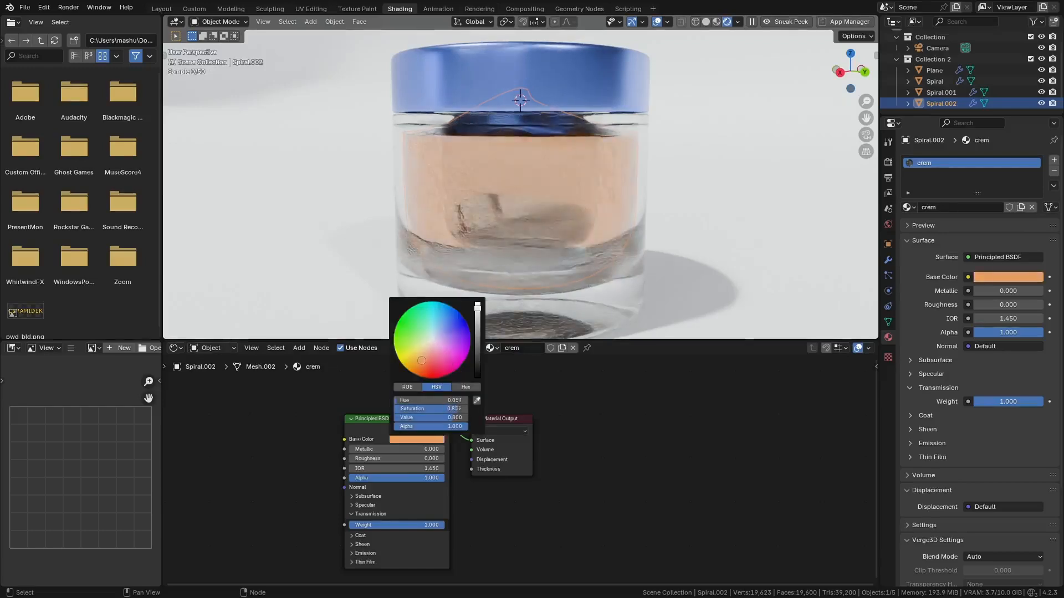
{"action": "scroll", "coordinate": [449, 508], "scroll_direction": "up", "scroll_amount": 2}
{"action": "left_click_drag", "start_coordinate": [487, 514], "coordinate": [344, 515]}
{"action": "middle_click_drag", "start_coordinate": [460, 466], "coordinate": [486, 527]}
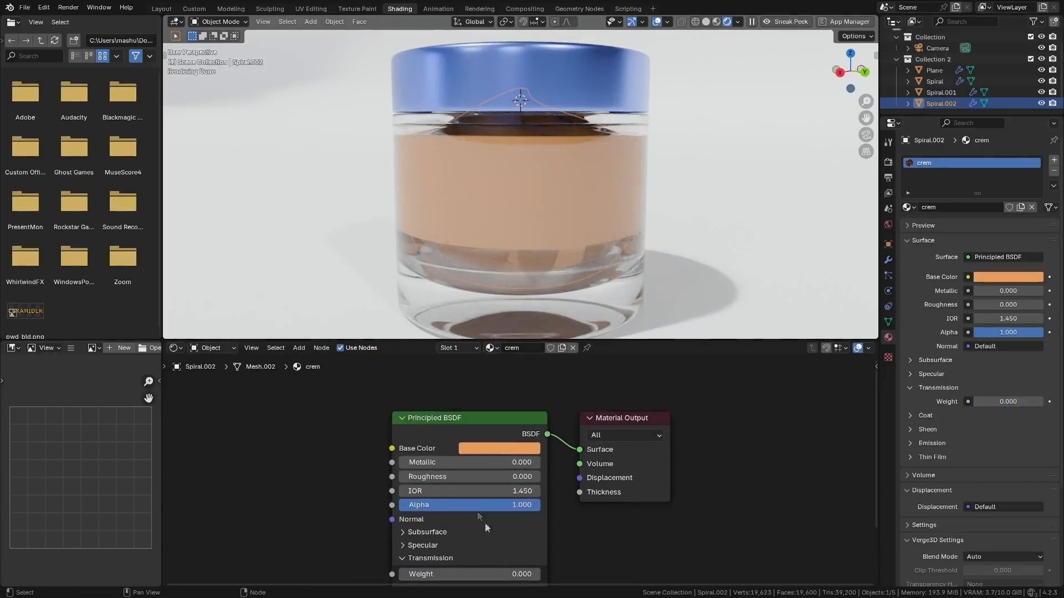
Step: Set the crem material's roughness to 0.2
{"action": "left_click_drag", "start_coordinate": [434, 477], "coordinate": [527, 477]}
{"action": "left_click", "coordinate": [431, 478]}
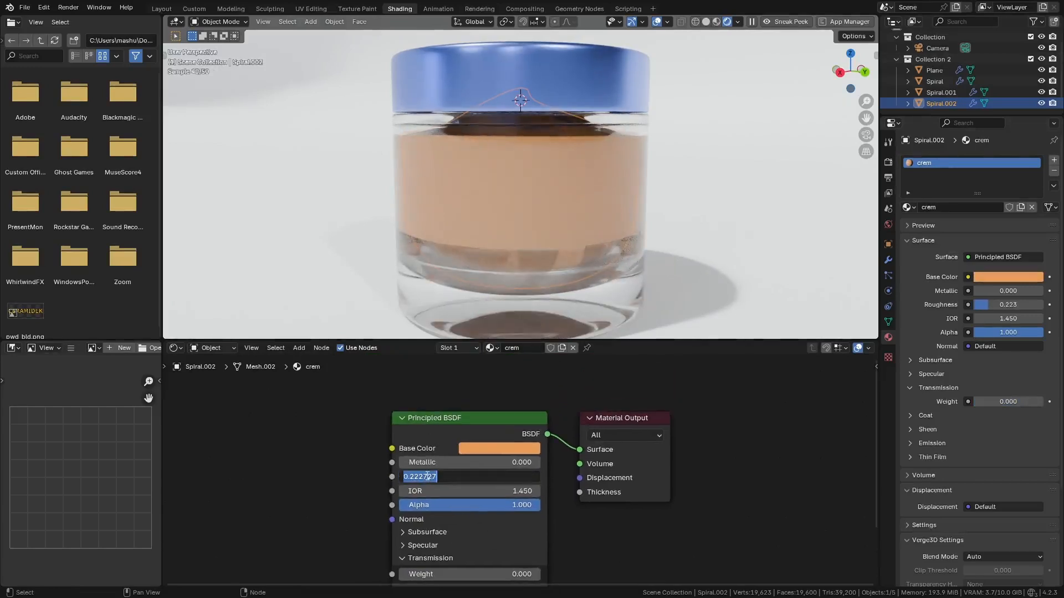
{"action": "type", "text": ".2"}
{"action": "key", "text": "Return"}
{"action": "scroll", "coordinate": [446, 480], "scroll_direction": "down", "scroll_amount": 3}
{"action": "middle_click_drag", "start_coordinate": [461, 482], "coordinate": [438, 400]}
Step: View the jar through the camera in rendered shading and limit rendering to a region enclosing the camera frame
{"action": "key", "text": "a"}
{"action": "scroll", "coordinate": [520, 197], "scroll_direction": "down", "scroll_amount": 3}
{"action": "mouse_move", "coordinate": [520, 197]}
{"action": "middle_mouse_down"}
{"action": "mouse_move", "coordinate": [512, 217]}
{"action": "mouse_move", "coordinate": [513, 198]}
{"action": "middle_mouse_up"}
{"action": "scroll", "coordinate": [512, 216], "scroll_direction": "up", "scroll_amount": 3}
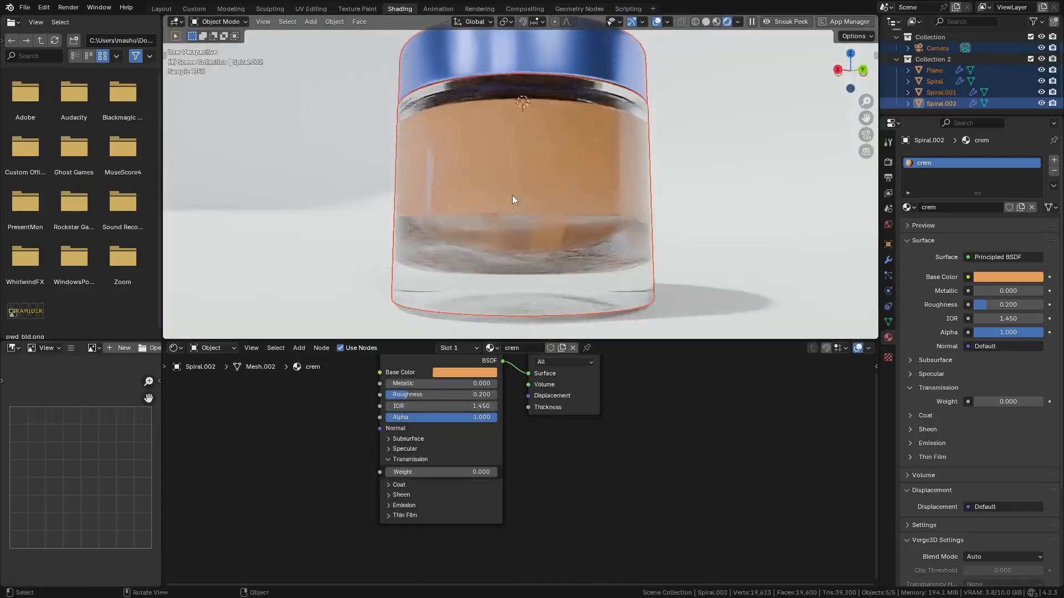
{"action": "key", "text": "z"}
{"action": "left_click", "coordinate": [428, 195]}
{"action": "key", "text": "KP_0"}
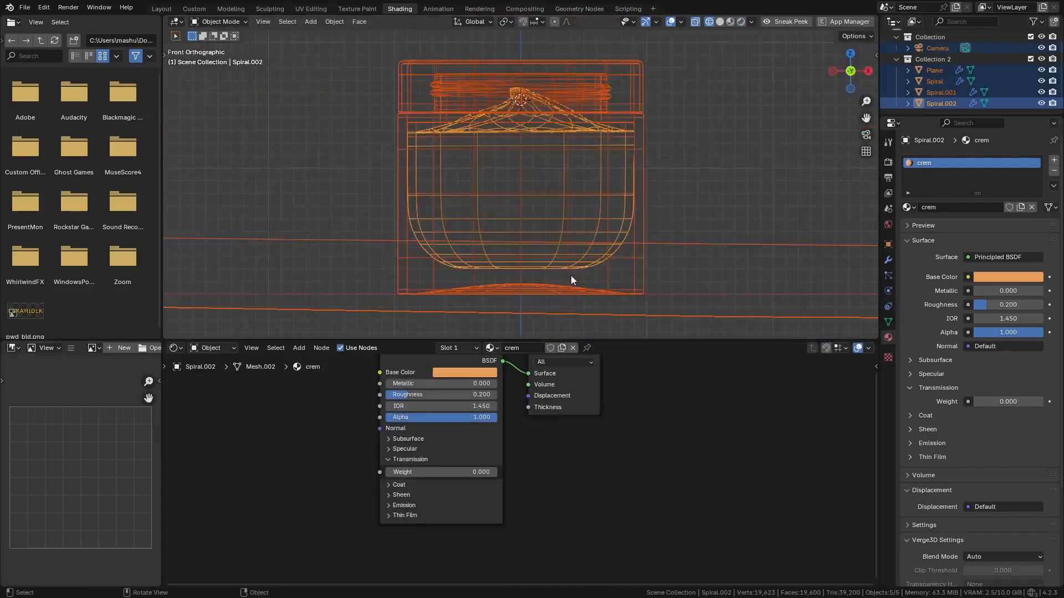
{"action": "key", "text": "shift+z"}
{"action": "key", "text": "ctrl+b"}
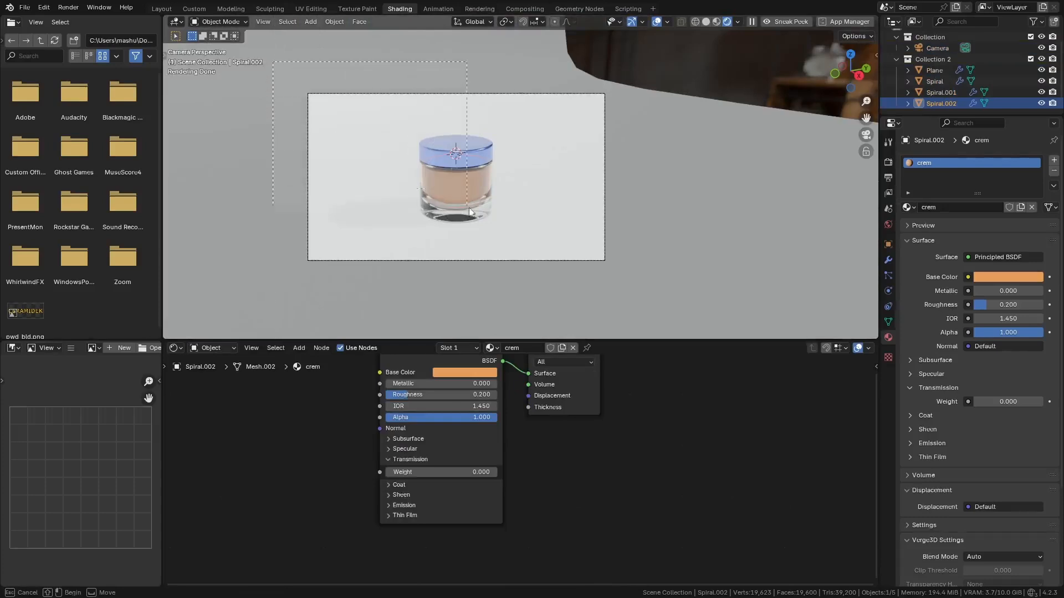
{"action": "left_click_drag", "start_coordinate": [469, 211], "coordinate": [630, 290]}
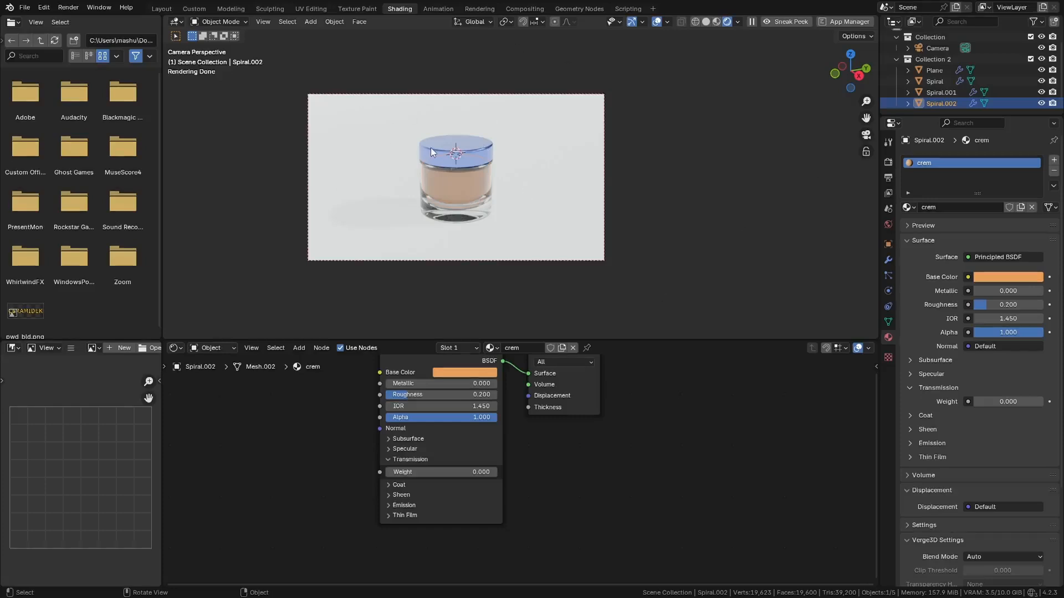
Step: Select the jar's cap and bring the Principled BSDF settings of its Cap material into view
{"action": "scroll", "coordinate": [471, 157], "scroll_direction": "up", "scroll_amount": 2}
{"action": "scroll", "coordinate": [541, 207], "scroll_direction": "up", "scroll_amount": 2}
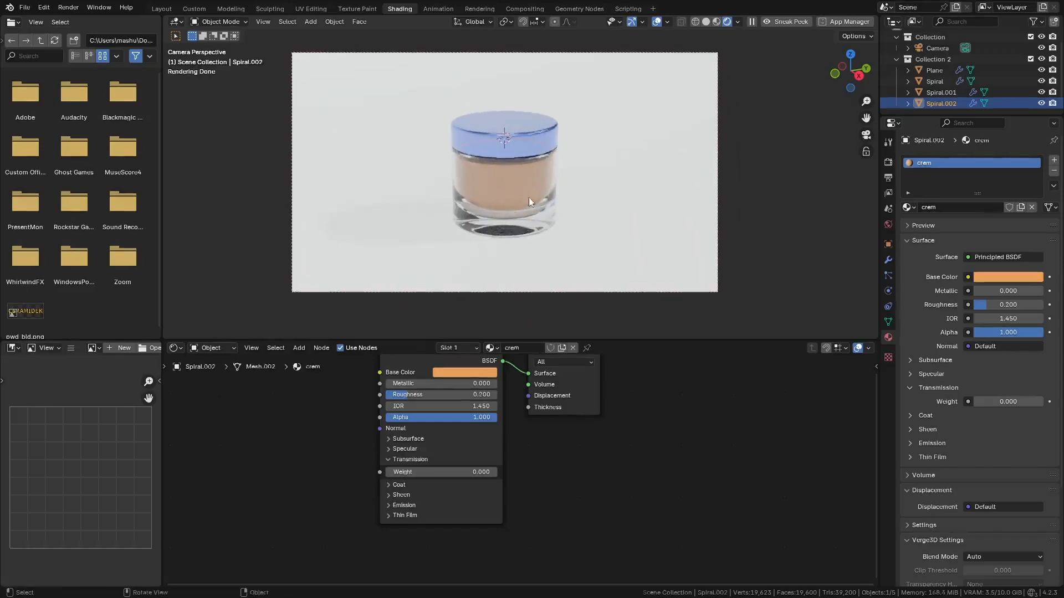
{"action": "scroll", "coordinate": [529, 202], "scroll_direction": "up", "scroll_amount": 1}
{"action": "left_click", "coordinate": [529, 203]}
{"action": "scroll", "coordinate": [444, 443], "scroll_direction": "up", "scroll_amount": 1}
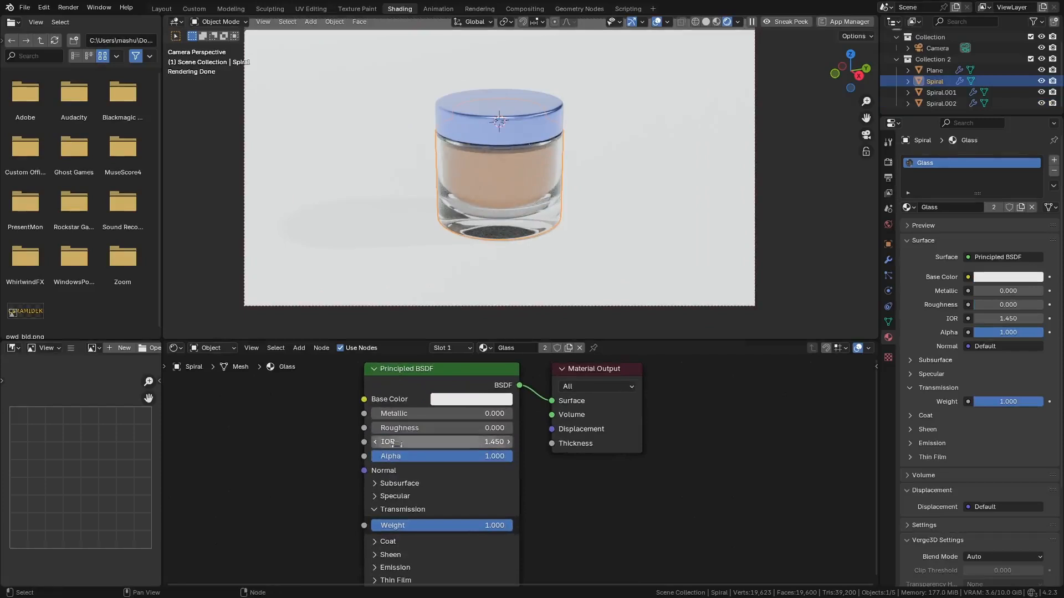
{"action": "scroll", "coordinate": [525, 104], "scroll_direction": "up", "scroll_amount": 1}
{"action": "left_click", "coordinate": [523, 106]}
{"action": "scroll", "coordinate": [494, 505], "scroll_direction": "down", "scroll_amount": 2}
{"action": "middle_click_drag", "start_coordinate": [482, 519], "coordinate": [457, 437]}
{"action": "scroll", "coordinate": [382, 457], "scroll_direction": "up", "scroll_amount": 3}
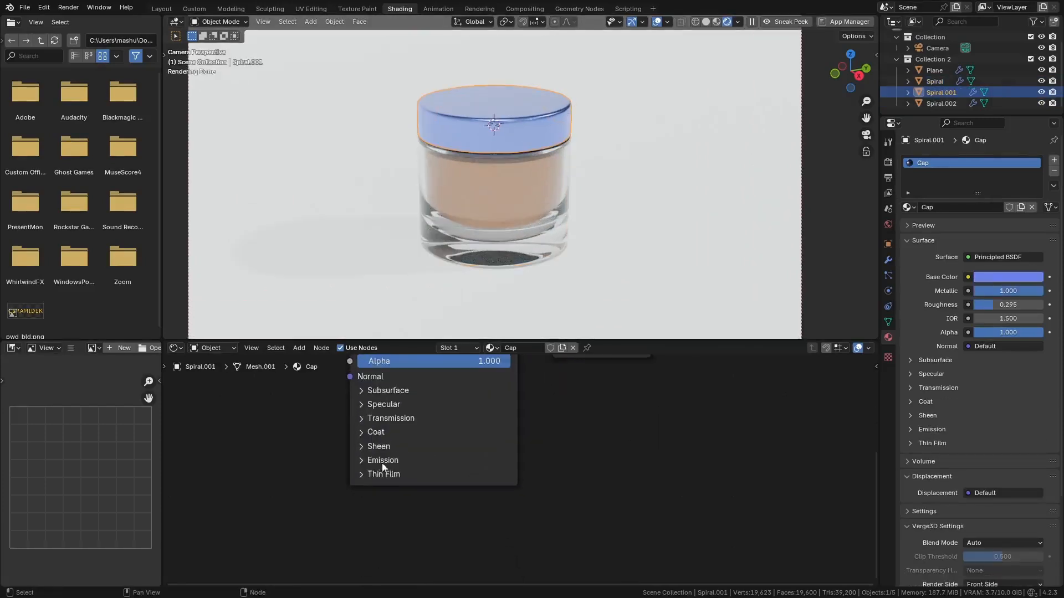
Step: Change the Cap material's specular tint to a dark blue-violet
{"action": "scroll", "coordinate": [382, 467], "scroll_direction": "down", "scroll_amount": 2}
{"action": "left_click", "coordinate": [396, 443]}
{"action": "scroll", "coordinate": [447, 468], "scroll_direction": "up", "scroll_amount": 2}
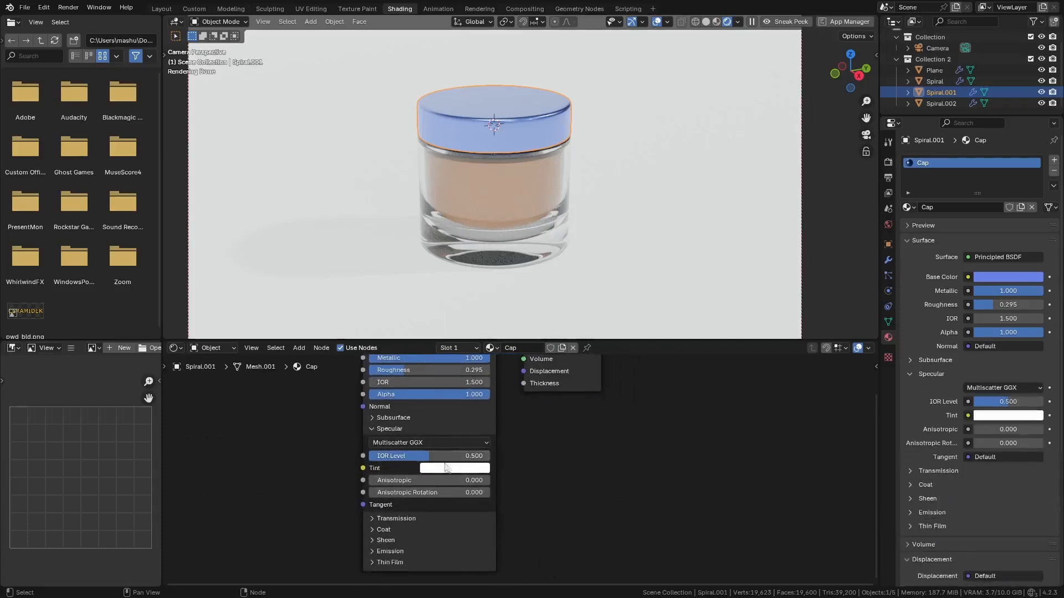
{"action": "scroll", "coordinate": [447, 468], "scroll_direction": "up", "scroll_amount": 1}
{"action": "left_click", "coordinate": [446, 468]}
{"action": "left_click", "coordinate": [517, 310]}
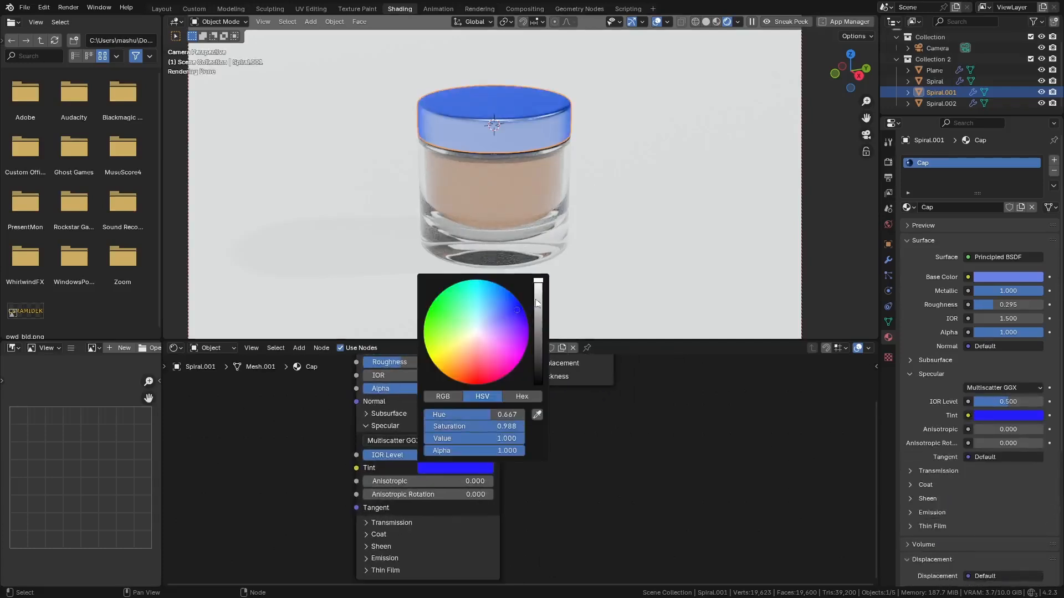
{"action": "left_click_drag", "start_coordinate": [538, 338], "coordinate": [539, 372]}
{"action": "middle_click_drag", "start_coordinate": [476, 499], "coordinate": [461, 462]}
{"action": "left_click", "coordinate": [443, 431]}
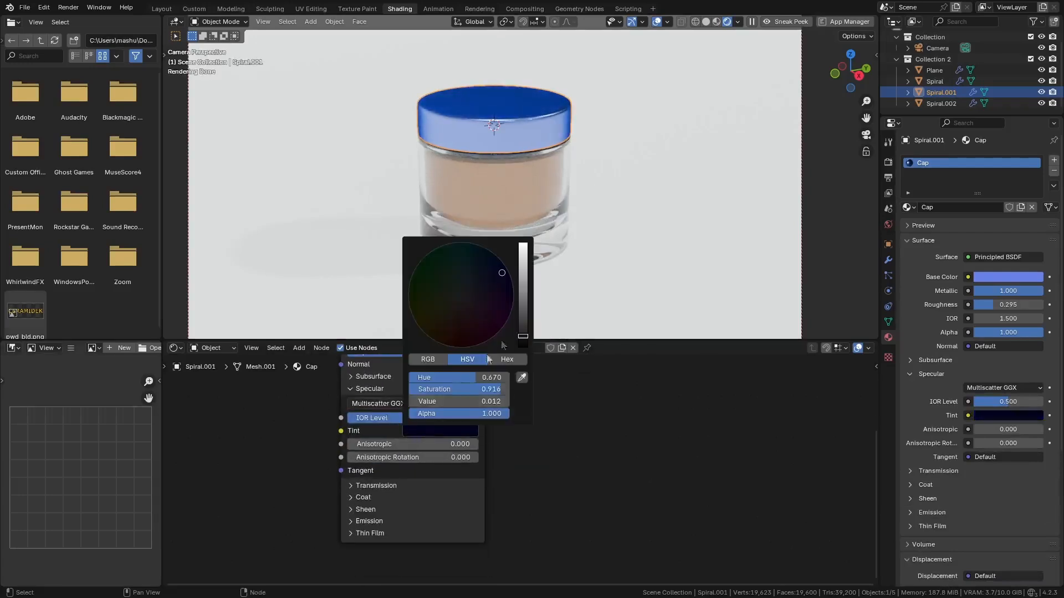
{"action": "left_click_drag", "start_coordinate": [523, 336], "coordinate": [523, 318]}
{"action": "mouse_move", "coordinate": [509, 281]}
{"action": "left_mouse_down"}
{"action": "mouse_move", "coordinate": [509, 314]}
{"action": "mouse_move", "coordinate": [510, 281]}
{"action": "left_mouse_up"}
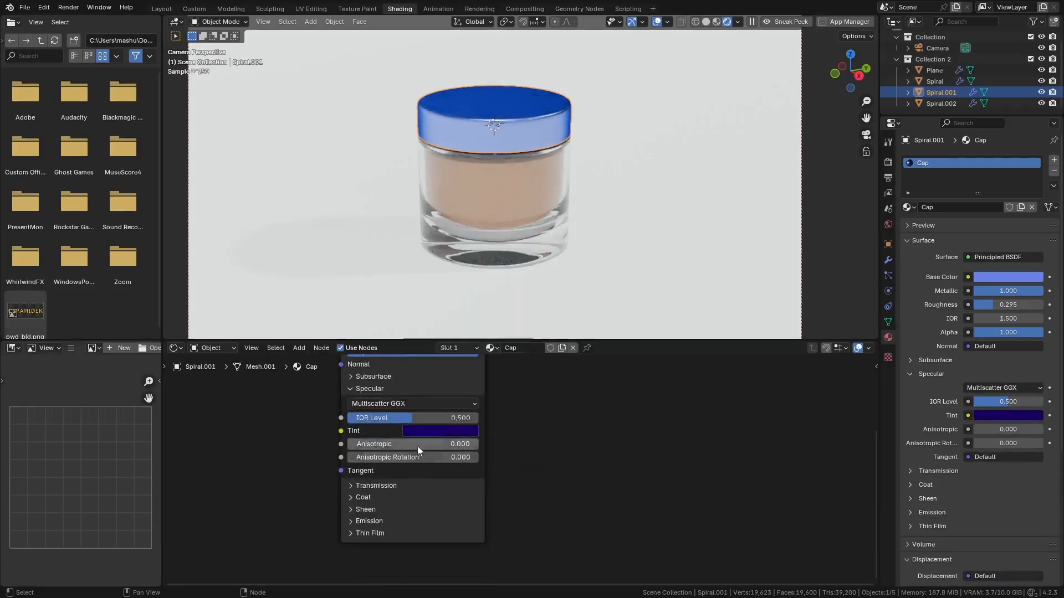
Step: Try a coat on the Cap material with weight 1.000 and a saturated blue tint
{"action": "left_click", "coordinate": [377, 499]}
{"action": "middle_click_drag", "start_coordinate": [379, 502], "coordinate": [371, 442]}
{"action": "left_click_drag", "start_coordinate": [353, 452], "coordinate": [472, 452]}
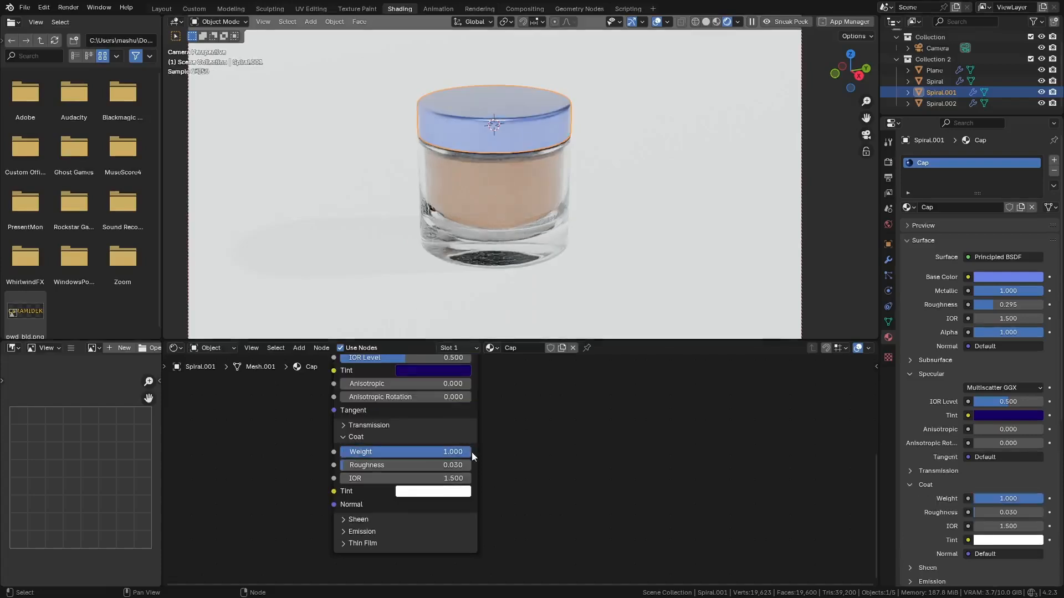
{"action": "left_click", "coordinate": [454, 491]}
{"action": "left_click", "coordinate": [503, 336]}
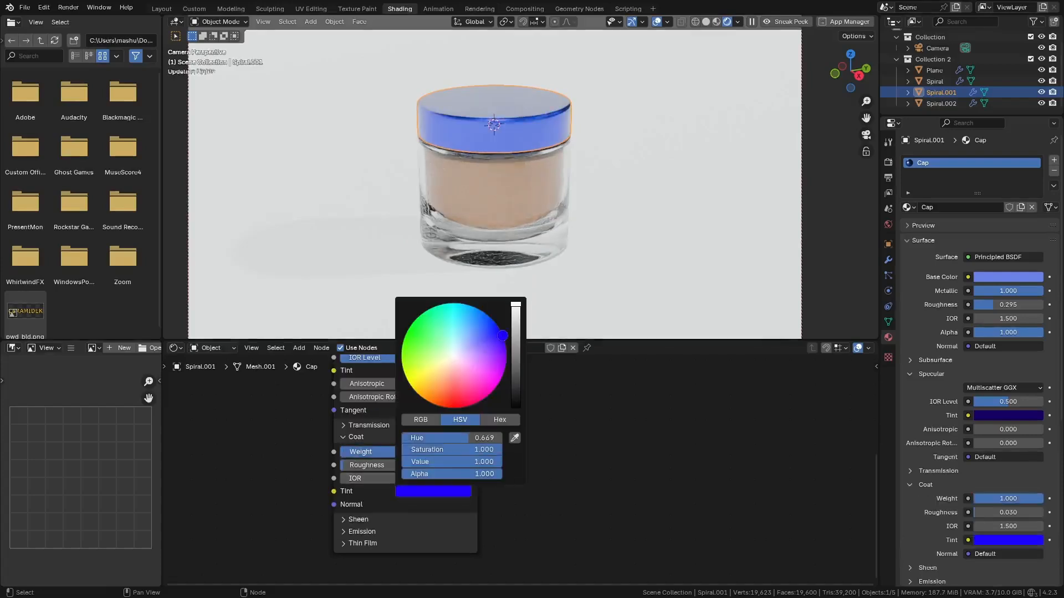
{"action": "mouse_move", "coordinate": [503, 336]}
{"action": "left_mouse_down"}
{"action": "mouse_move", "coordinate": [515, 368]}
{"action": "mouse_move", "coordinate": [515, 356]}
{"action": "left_mouse_up"}
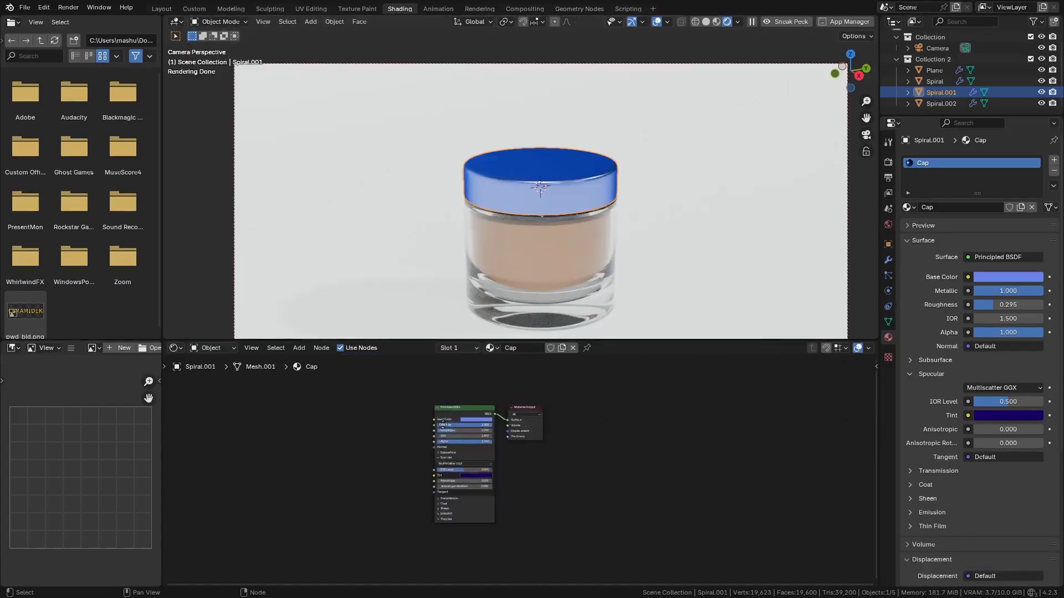
{"action": "scroll", "coordinate": [473, 468], "scroll_direction": "up", "scroll_amount": 10}
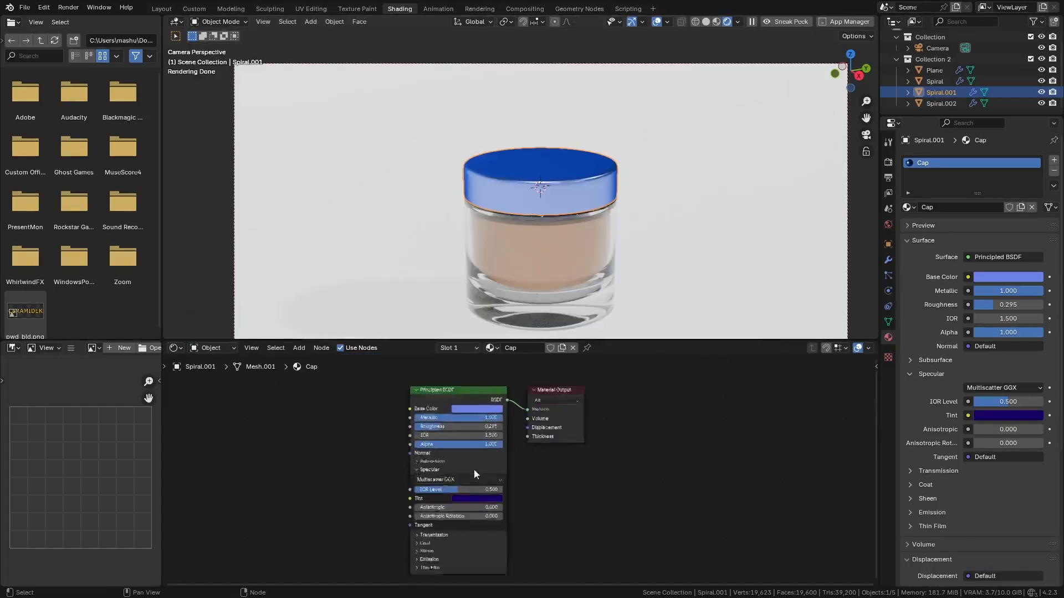
Step: Give the Cap material a brighter blue-violet specular tint, roughness 0.468 and a pale beige base color, and save the file
{"action": "left_click", "coordinate": [477, 506]}
{"action": "left_click_drag", "start_coordinate": [561, 382], "coordinate": [562, 346]}
{"action": "left_click_drag", "start_coordinate": [440, 398], "coordinate": [461, 398]}
{"action": "left_click", "coordinate": [478, 371]}
{"action": "left_click", "coordinate": [486, 246]}
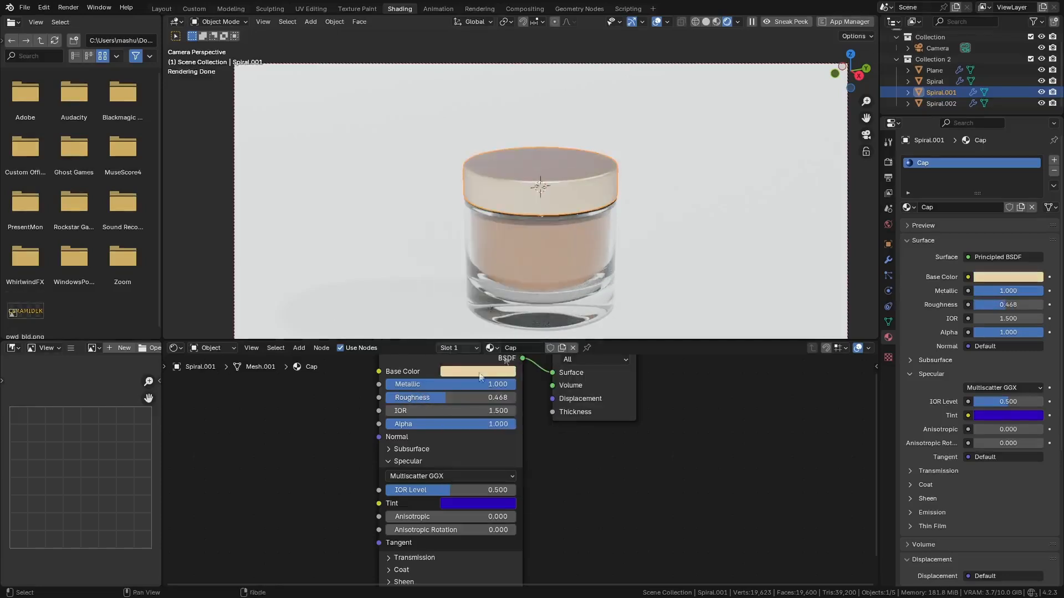
{"action": "key", "text": "ctrl+s"}
Step: Switch the viewport to solid shading and select the glass jar body
{"action": "scroll", "coordinate": [580, 216], "scroll_direction": "up", "scroll_amount": 4}
{"action": "key", "text": "z"}
{"action": "left_click", "coordinate": [561, 266]}
{"action": "scroll", "coordinate": [435, 238], "scroll_direction": "up", "scroll_amount": 2}
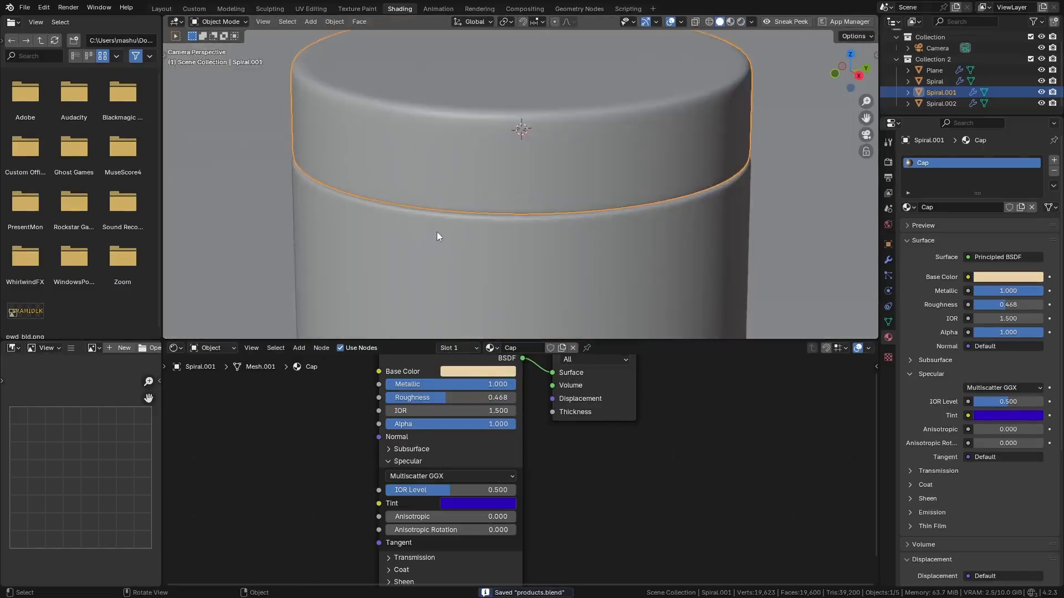
{"action": "left_click", "coordinate": [436, 232]}
{"action": "key", "text": "Tab"}
{"action": "key", "text": "Tab"}
{"action": "middle_click_drag", "start_coordinate": [554, 181], "coordinate": [518, 190]}
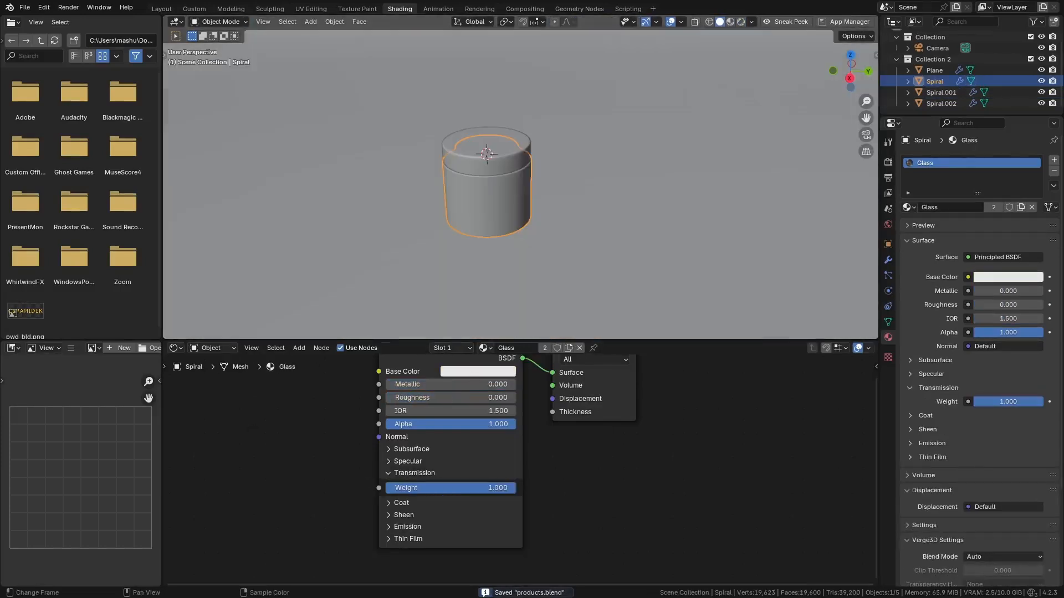
{"action": "key", "text": "super+e"}
{"action": "scroll", "coordinate": [380, 307], "scroll_direction": "down", "scroll_amount": 3}
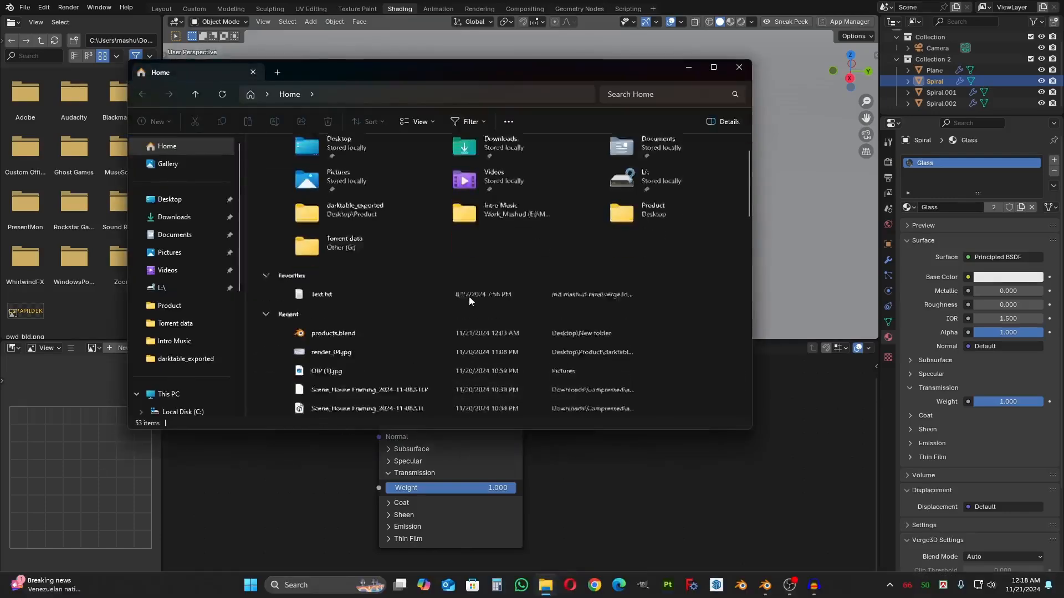
{"action": "scroll", "coordinate": [382, 321], "scroll_direction": "down", "scroll_amount": 5}
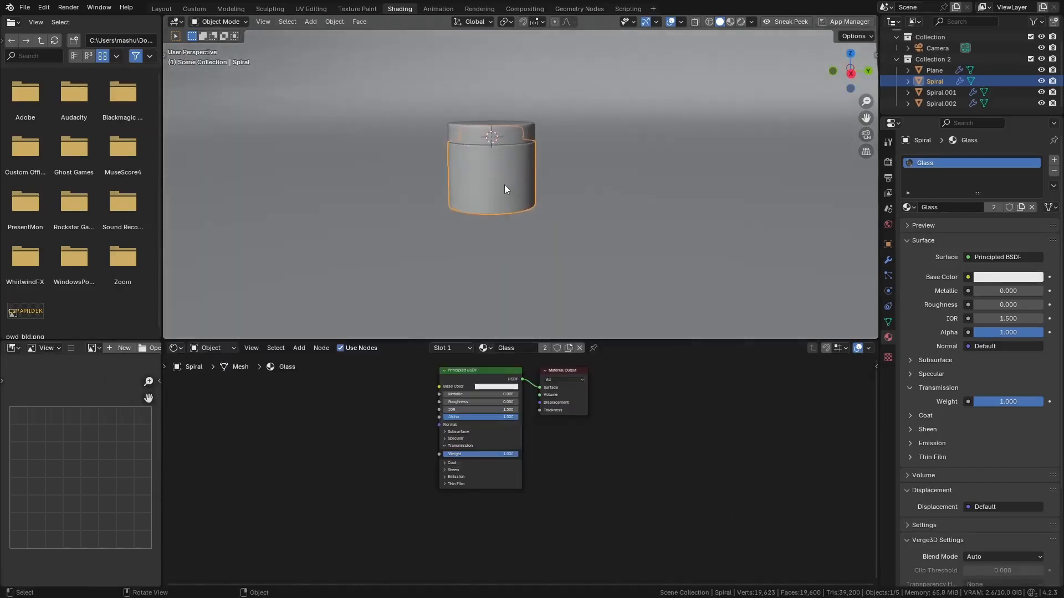
Step: Duplicate the loop of tall side faces on the glass jar in place and separate the copy into its own object
{"action": "scroll", "coordinate": [504, 190], "scroll_direction": "up", "scroll_amount": 3}
{"action": "key", "text": "Tab"}
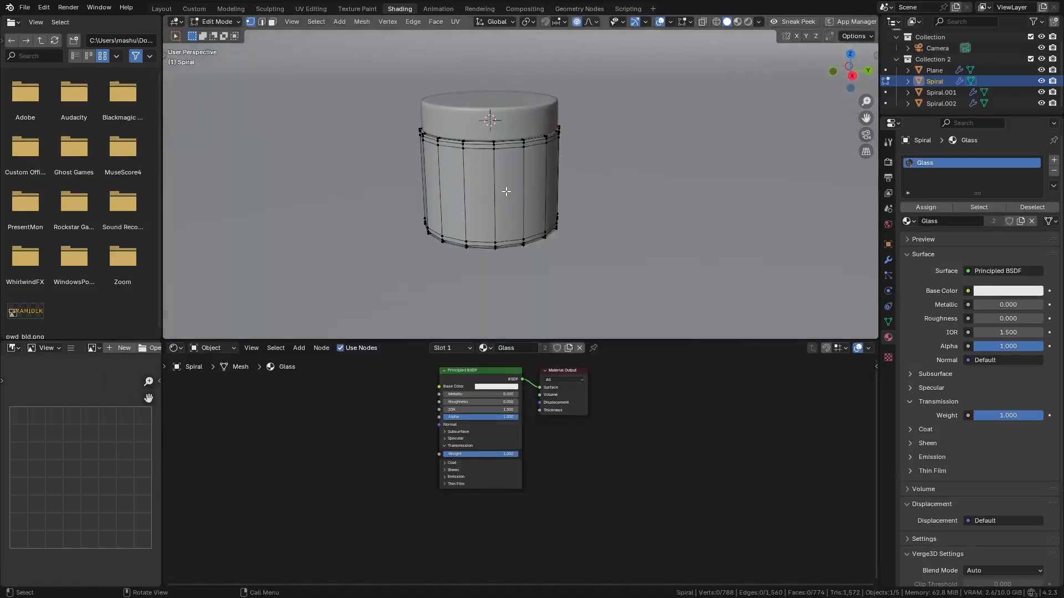
{"action": "scroll", "coordinate": [474, 181], "scroll_direction": "up", "scroll_amount": 2}
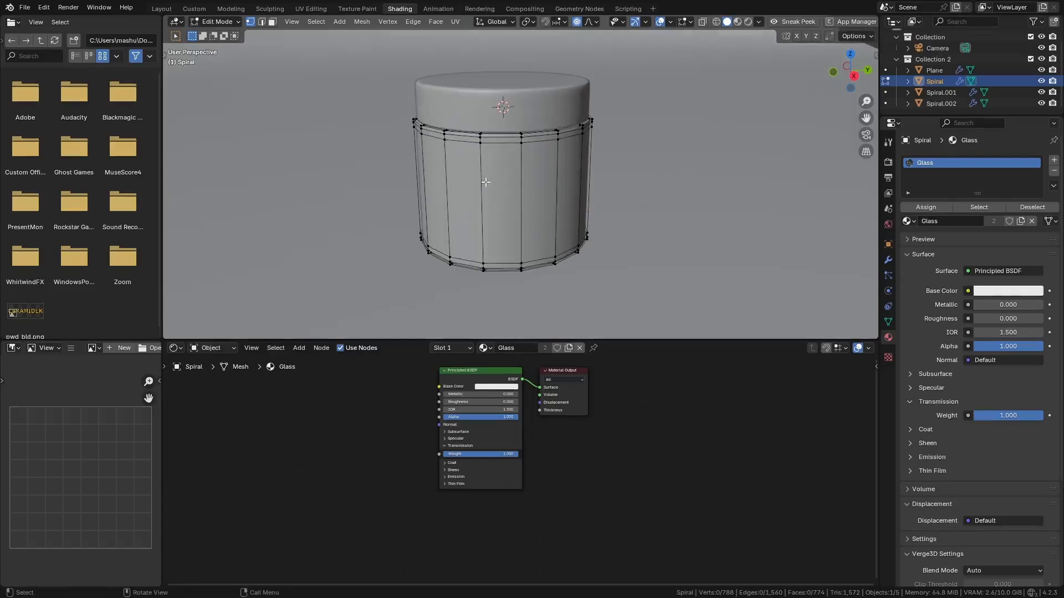
{"action": "left_click", "coordinate": [532, 197], "text": "alt"}
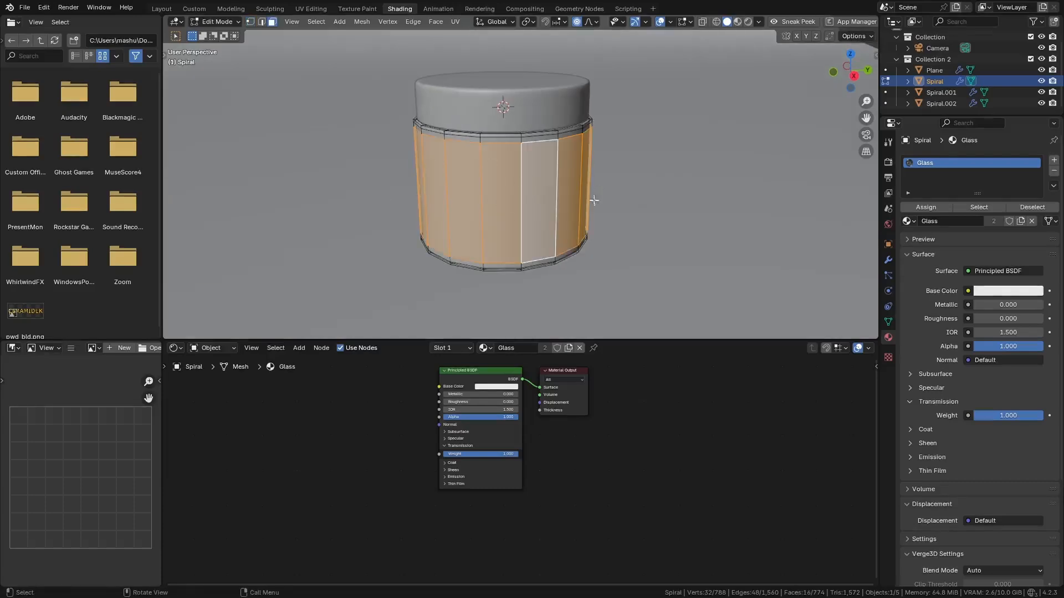
{"action": "key", "text": "shift+d"}
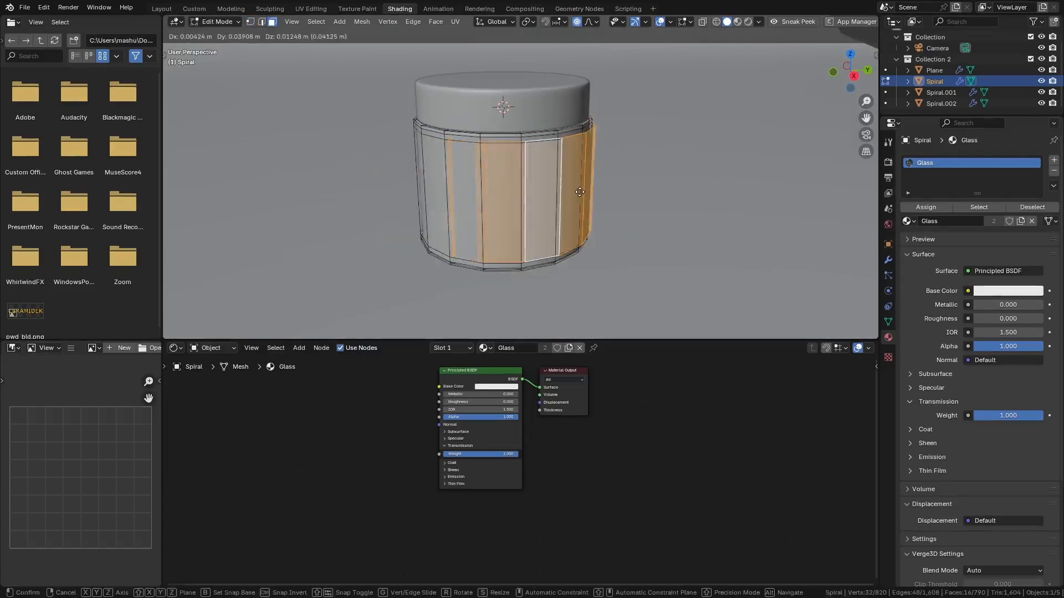
{"action": "right_click", "coordinate": [579, 192]}
{"action": "key", "text": "p"}
{"action": "left_click", "coordinate": [580, 192]}
{"action": "key", "text": "Tab"}
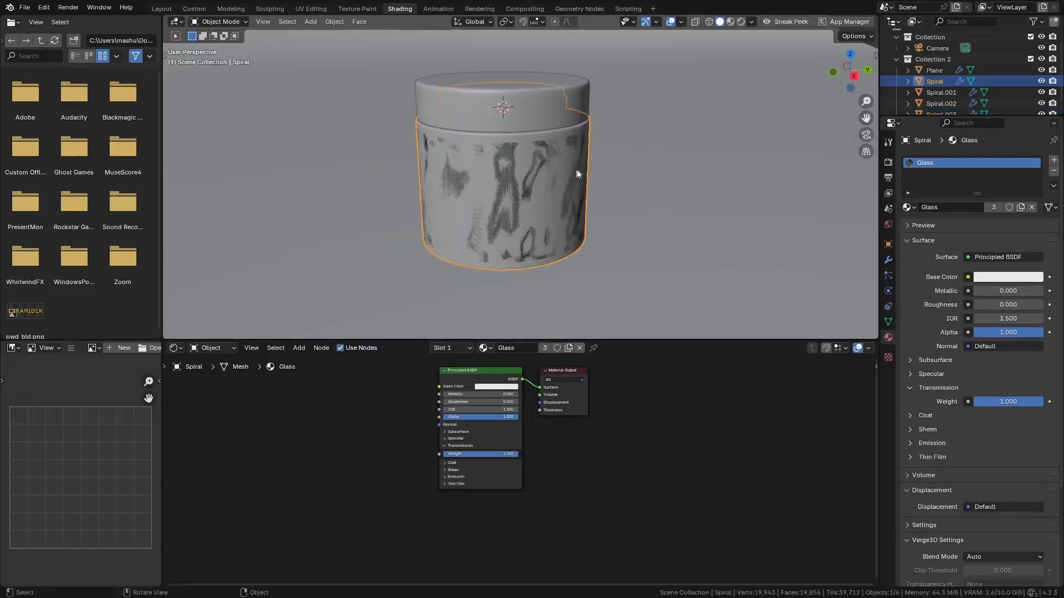
Step: Delete four adjacent faces from one side of the separated band, selecting them in a top wireframe view
{"action": "left_click", "coordinate": [578, 174]}
{"action": "key", "text": "Tab"}
{"action": "middle_click_drag", "start_coordinate": [617, 202], "coordinate": [586, 202]}
{"action": "key", "text": "KP_7"}
{"action": "key", "text": "z"}
{"action": "left_click", "coordinate": [615, 101]}
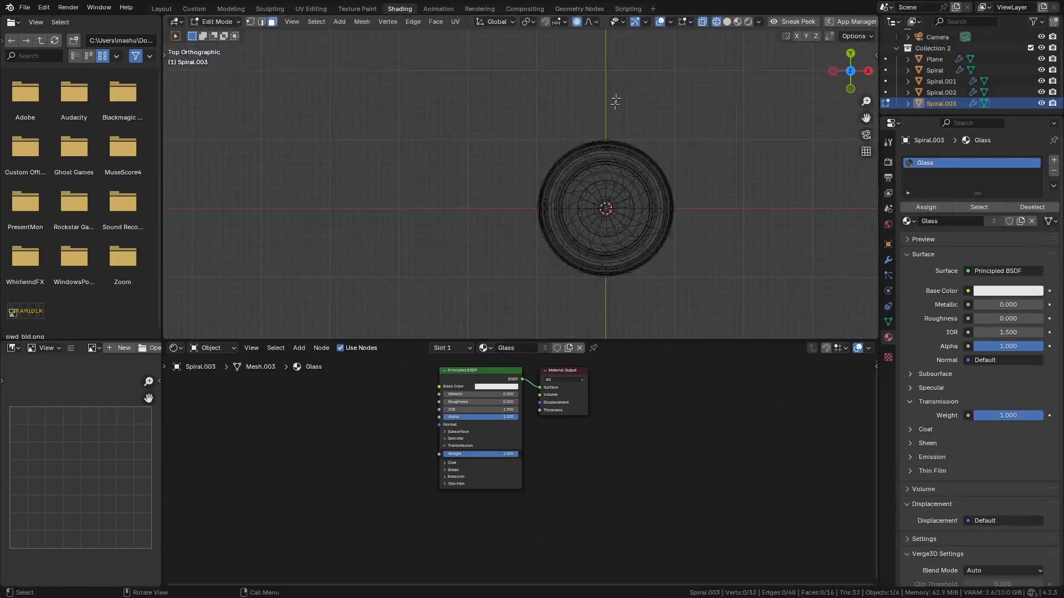
{"action": "left_click_drag", "start_coordinate": [615, 101], "coordinate": [566, 182]}
{"action": "scroll", "coordinate": [617, 140], "scroll_direction": "up", "scroll_amount": 3}
{"action": "left_click_drag", "start_coordinate": [642, 111], "coordinate": [530, 195], "text": "shift"}
{"action": "left_click_drag", "start_coordinate": [656, 133], "coordinate": [579, 191], "text": "shift"}
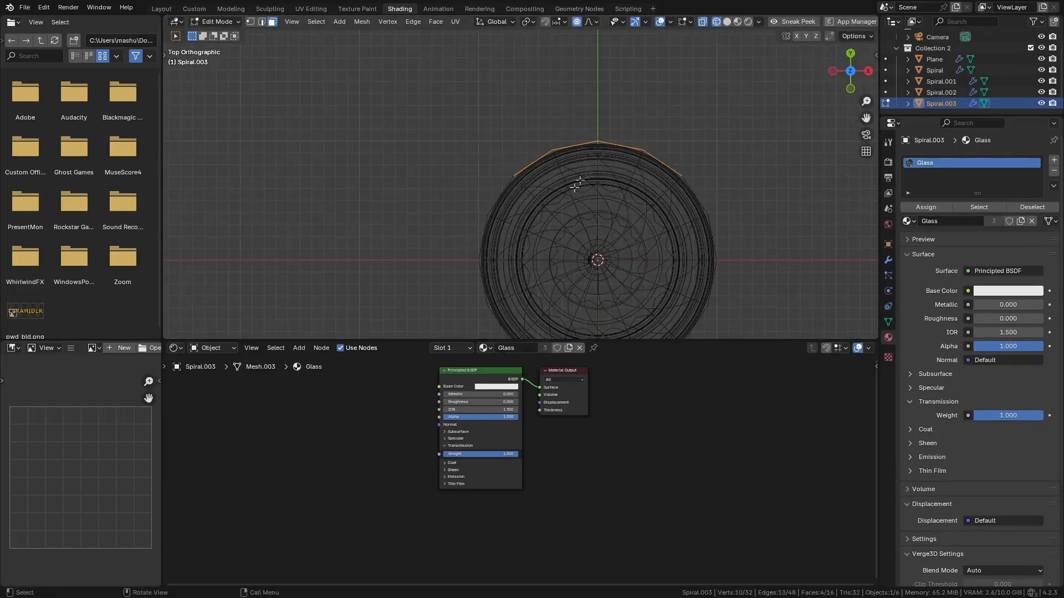
{"action": "key", "text": "x"}
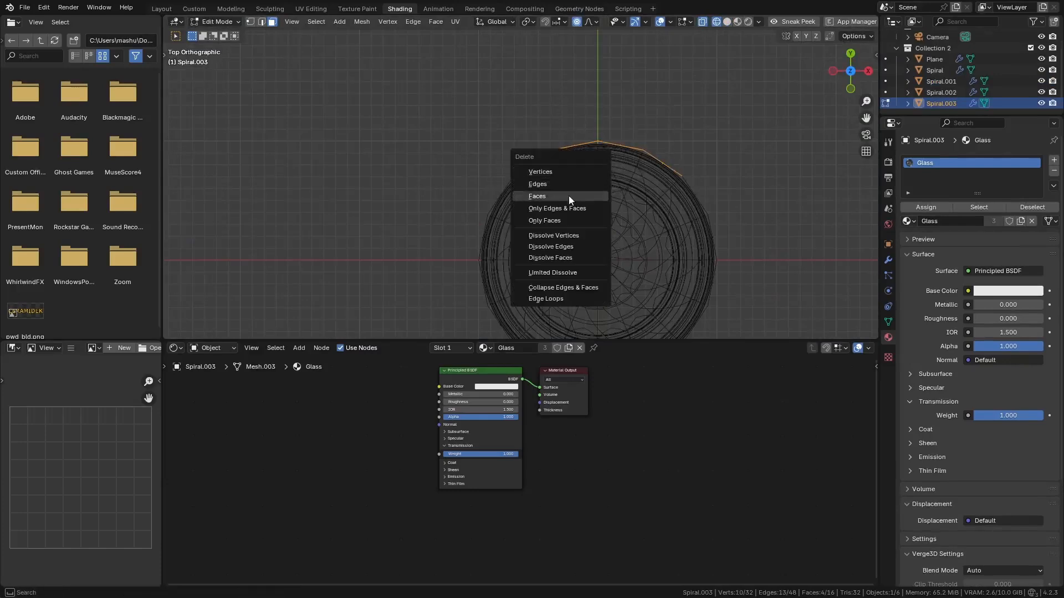
{"action": "left_click", "coordinate": [569, 196]}
{"action": "key", "text": "z"}
{"action": "left_click", "coordinate": [699, 178]}
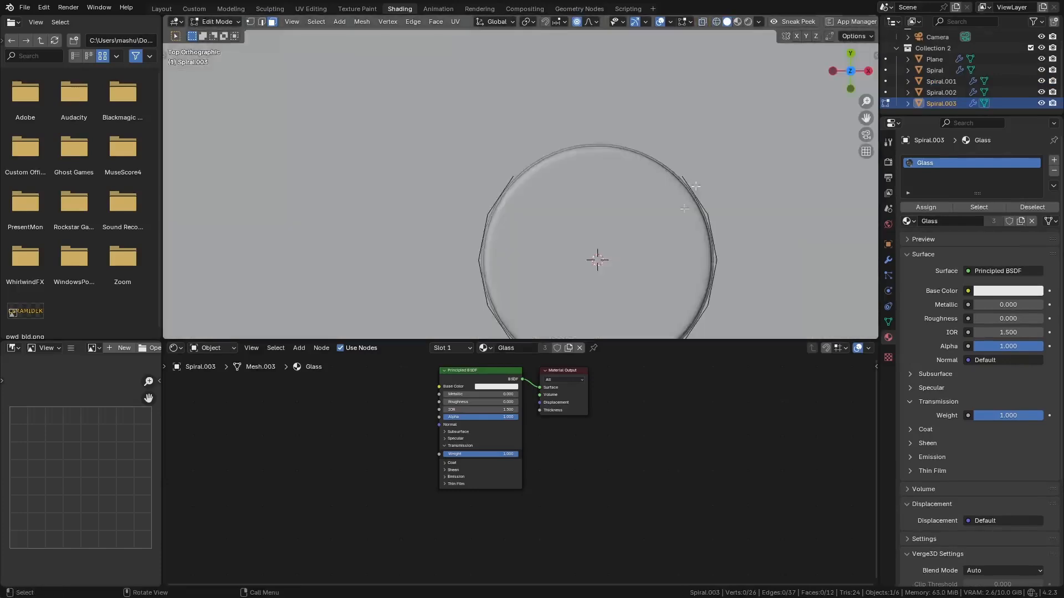
Step: Select all remaining faces of the label band and unwrap them
{"action": "middle_click_drag", "start_coordinate": [702, 244], "coordinate": [648, 192]}
{"action": "key", "text": "a"}
{"action": "scroll", "coordinate": [665, 211], "scroll_direction": "down", "scroll_amount": 3}
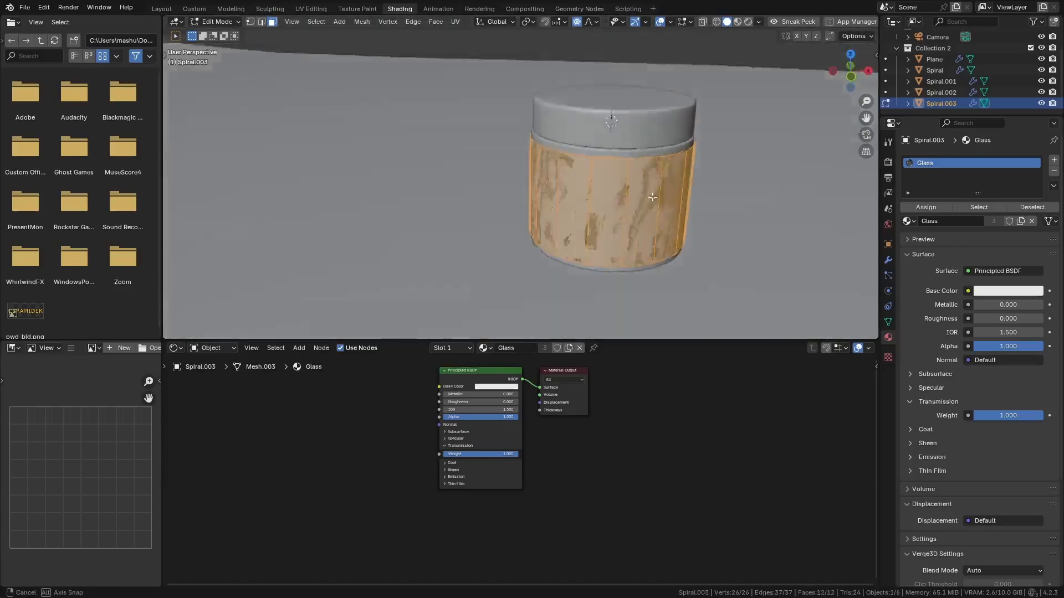
{"action": "middle_click_drag", "start_coordinate": [695, 237], "coordinate": [680, 220]}
{"action": "key", "text": "p"}
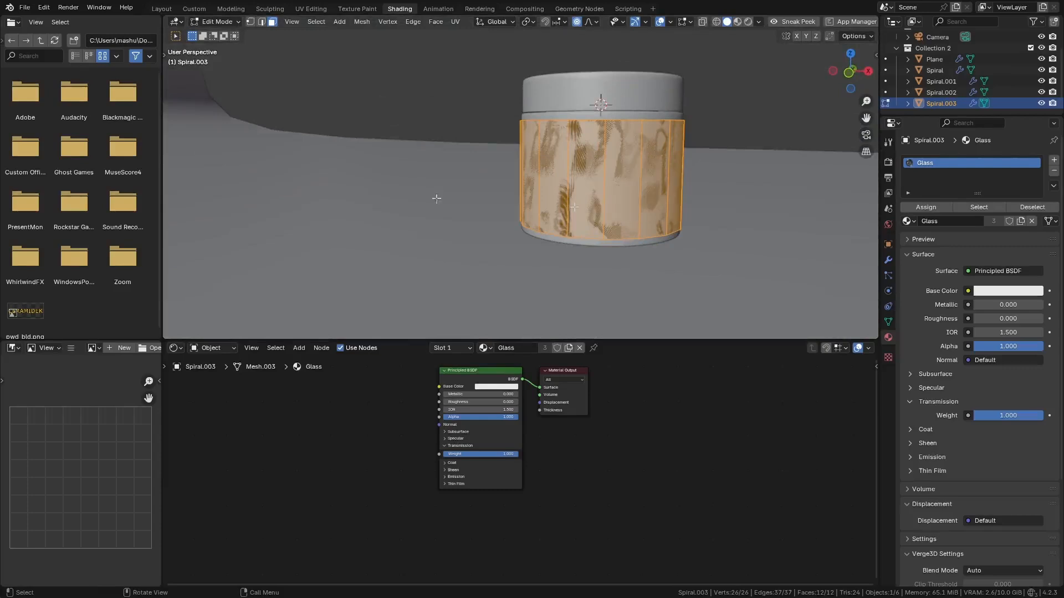
{"action": "key", "text": "u"}
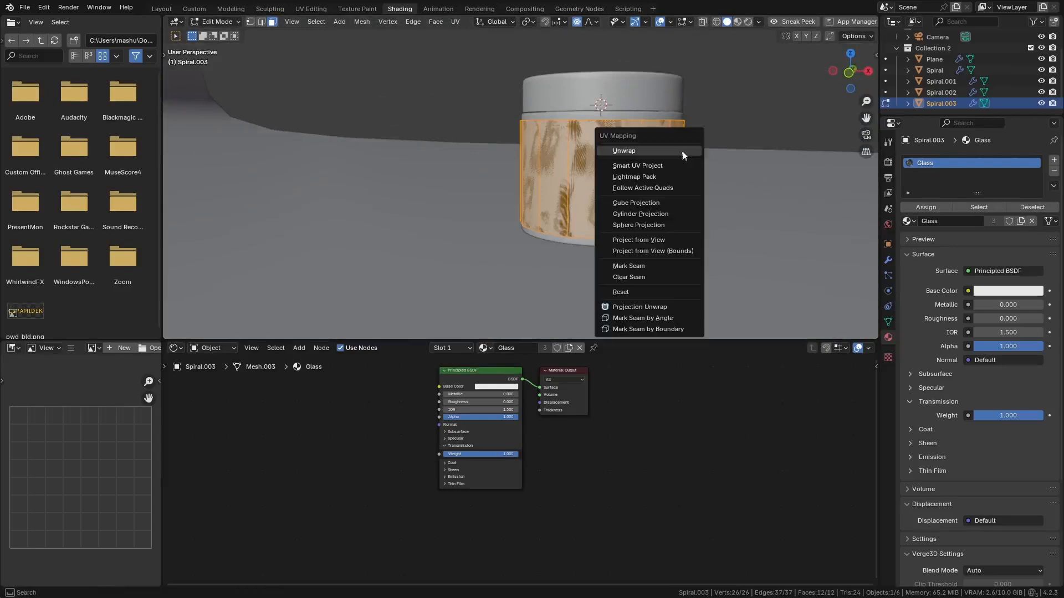
{"action": "left_click", "coordinate": [680, 151]}
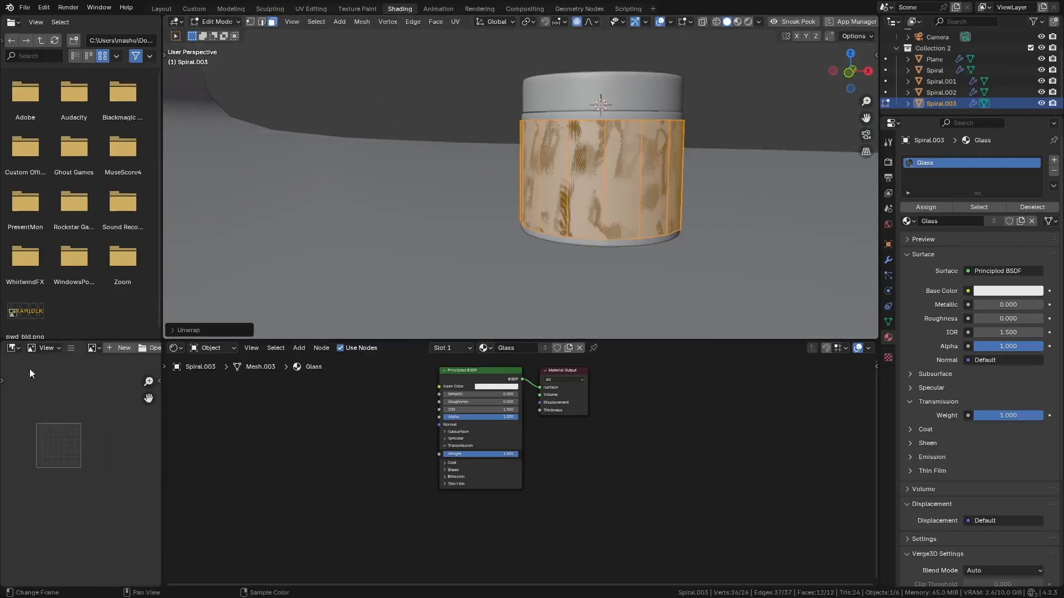
Step: Change the image area to a wider UV Editor and load LOGOS_COS.png and pwd_bld.png into it
{"action": "left_click", "coordinate": [12, 348]}
{"action": "left_click", "coordinate": [40, 403]}
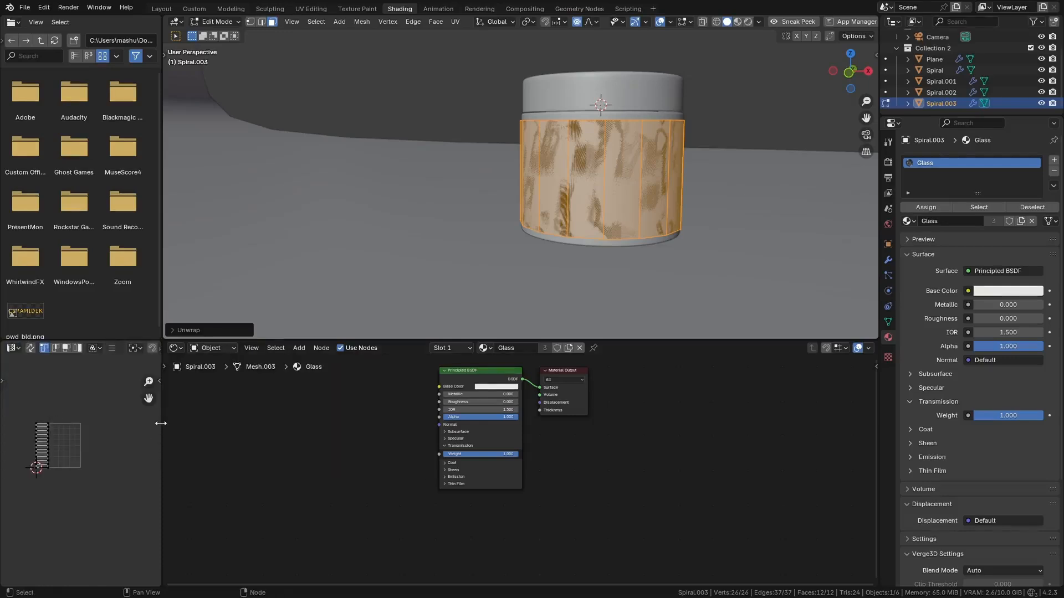
{"action": "left_click_drag", "start_coordinate": [160, 423], "coordinate": [244, 423]}
{"action": "scroll", "coordinate": [94, 452], "scroll_direction": "up", "scroll_amount": 2}
{"action": "key", "text": "Tab"}
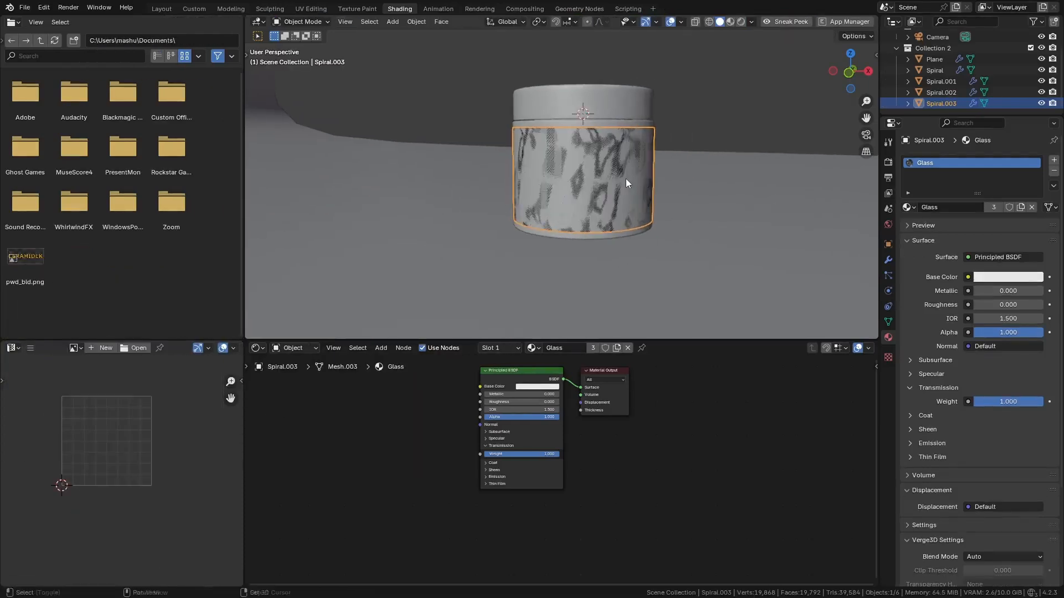
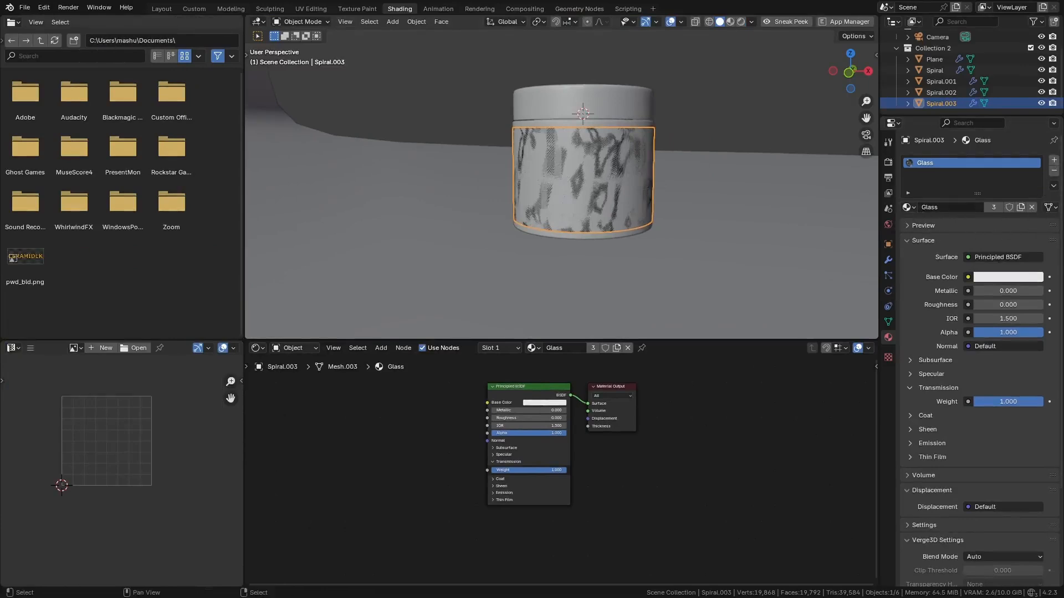
{"action": "left_click_drag", "start_coordinate": [112, 431], "coordinate": [87, 434]}
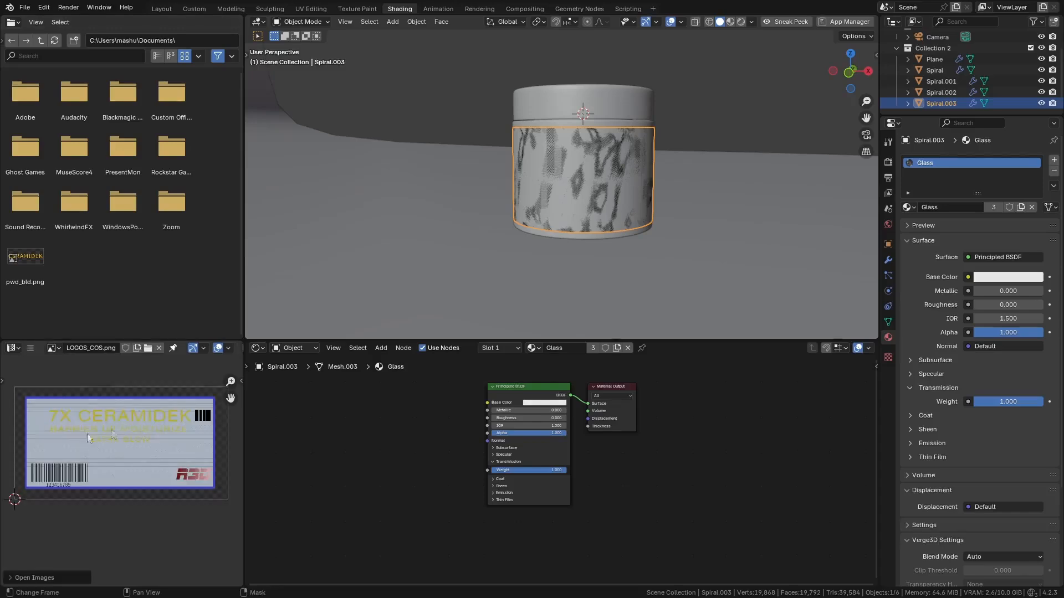
{"action": "key", "text": "ctrl+z"}
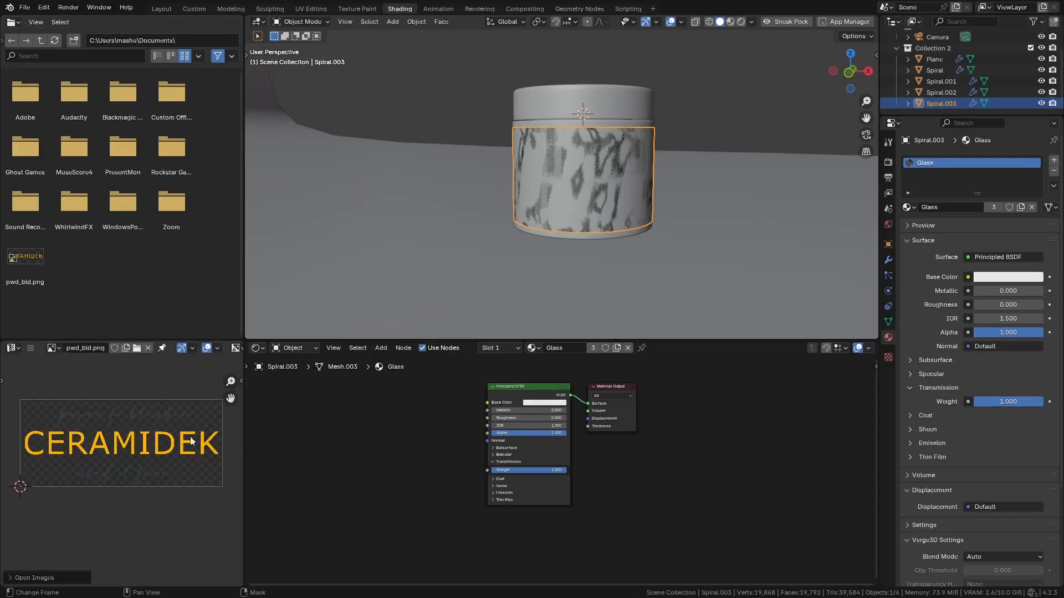
{"action": "middle_click_drag", "start_coordinate": [424, 423], "coordinate": [390, 424]}
{"action": "scroll", "coordinate": [394, 424], "scroll_direction": "up", "scroll_amount": 2}
{"action": "key", "text": "shift+a"}
{"action": "key", "text": "g"}
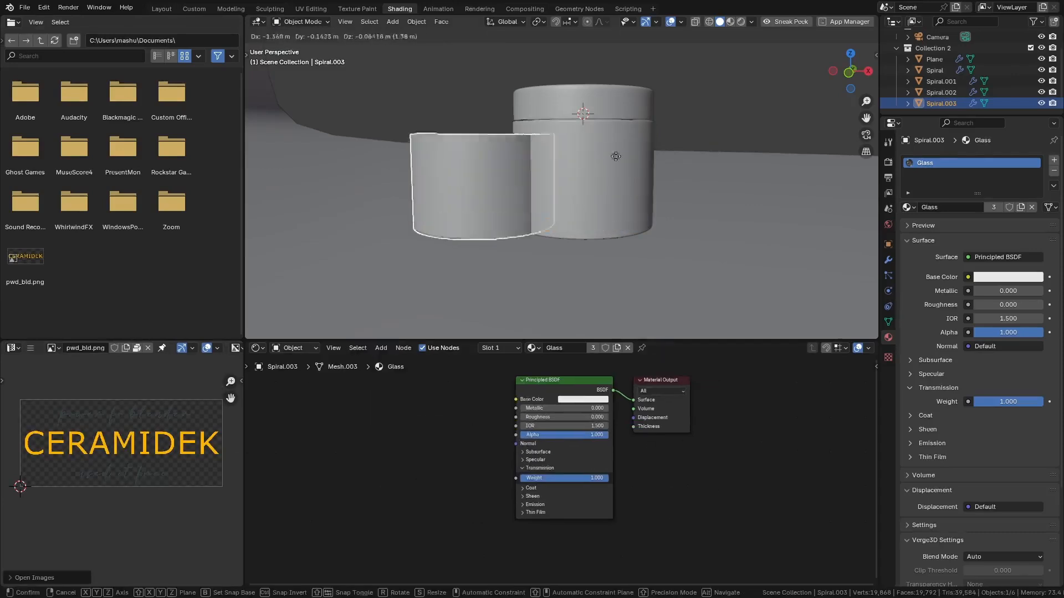
{"action": "right_click", "coordinate": [701, 138]}
{"action": "scroll", "coordinate": [642, 301], "scroll_direction": "up", "scroll_amount": 1}
{"action": "scroll", "coordinate": [642, 302], "scroll_direction": "up", "scroll_amount": 2}
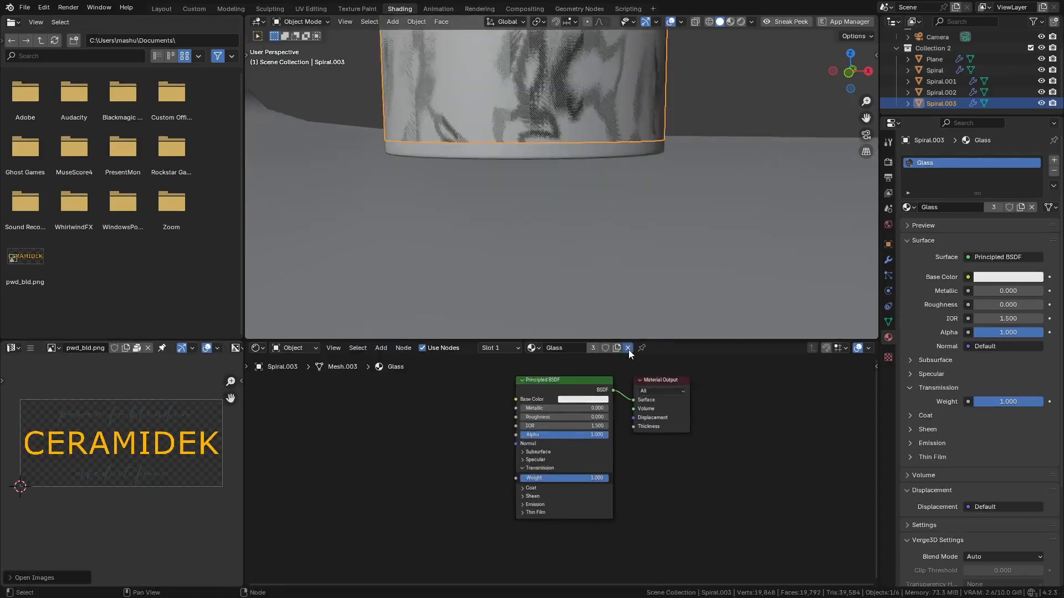
Step: Replace the label band's Glass material with a new material named Lebel
{"action": "left_click", "coordinate": [629, 352]}
{"action": "left_click", "coordinate": [596, 353]}
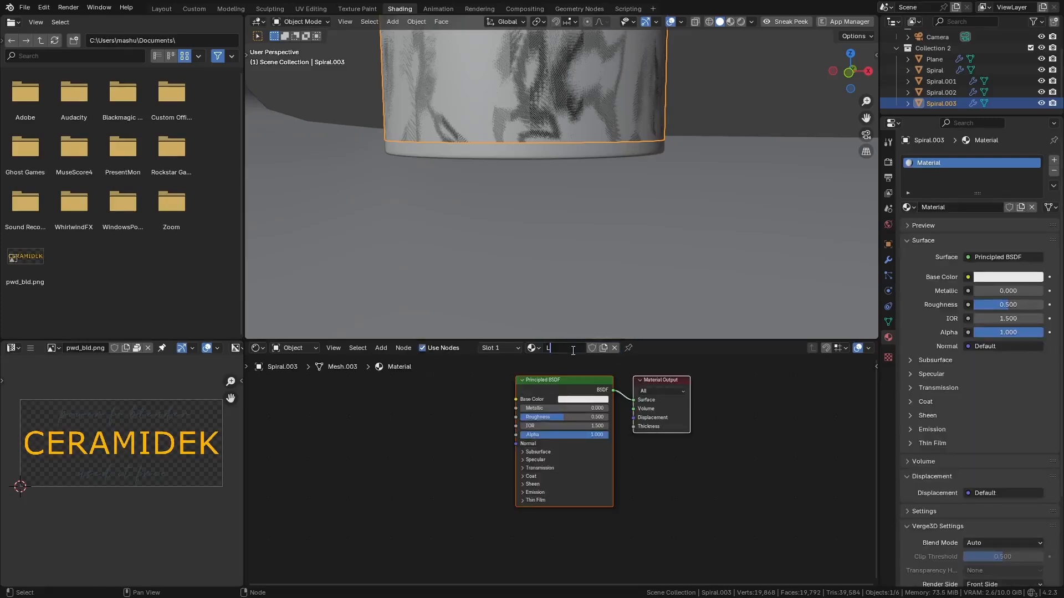
{"action": "left_click", "coordinate": [573, 350]}
{"action": "type", "text": "Lebel"}
{"action": "key", "text": "Return"}
Step: Add an Image Texture node and connect its Color output to the Principled BSDF's Base Color
{"action": "middle_click_drag", "start_coordinate": [481, 400], "coordinate": [545, 408]}
{"action": "key", "text": "shift+a"}
{"action": "mouse_move", "coordinate": [427, 400]}
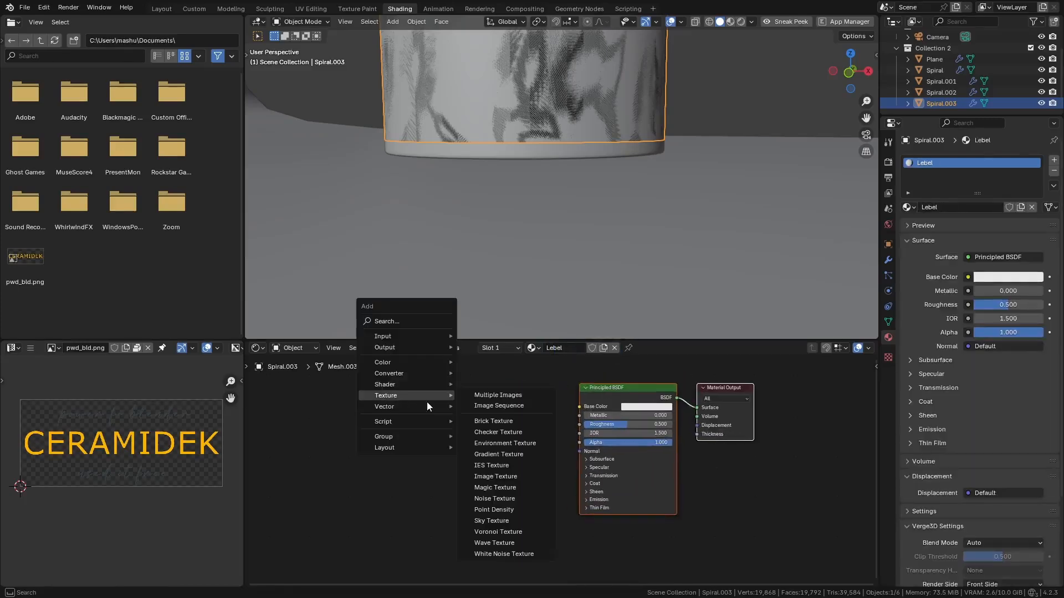
{"action": "left_click", "coordinate": [495, 477]}
{"action": "left_click", "coordinate": [421, 448]}
{"action": "scroll", "coordinate": [421, 448], "scroll_direction": "up", "scroll_amount": 1}
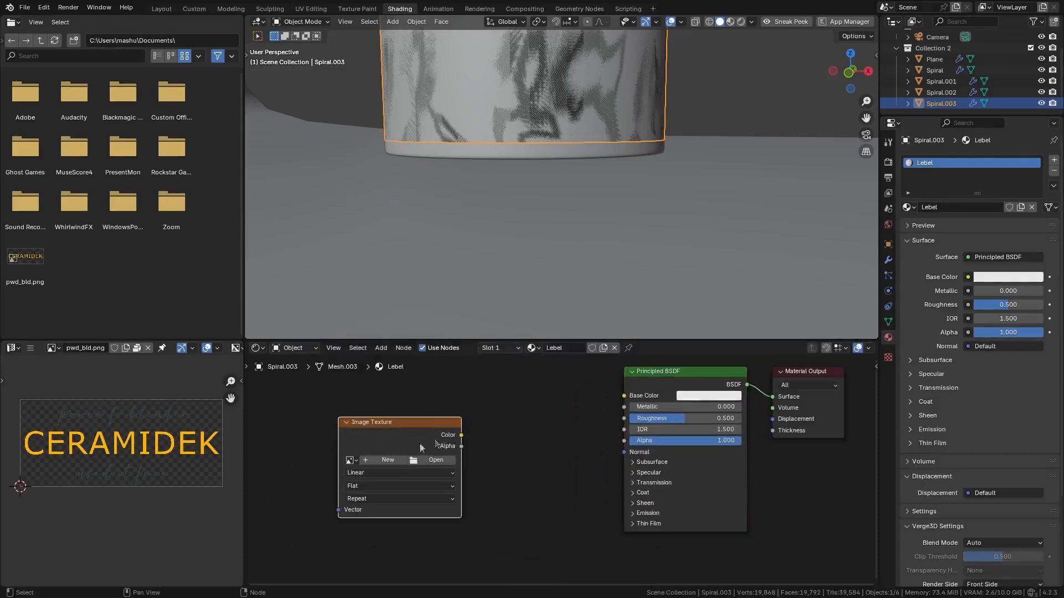
{"action": "left_click_drag", "start_coordinate": [461, 435], "coordinate": [637, 397]}
Step: Assign the image LOGOS_COS.png to the Image Texture node
{"action": "scroll", "coordinate": [452, 470], "scroll_direction": "up", "scroll_amount": 2}
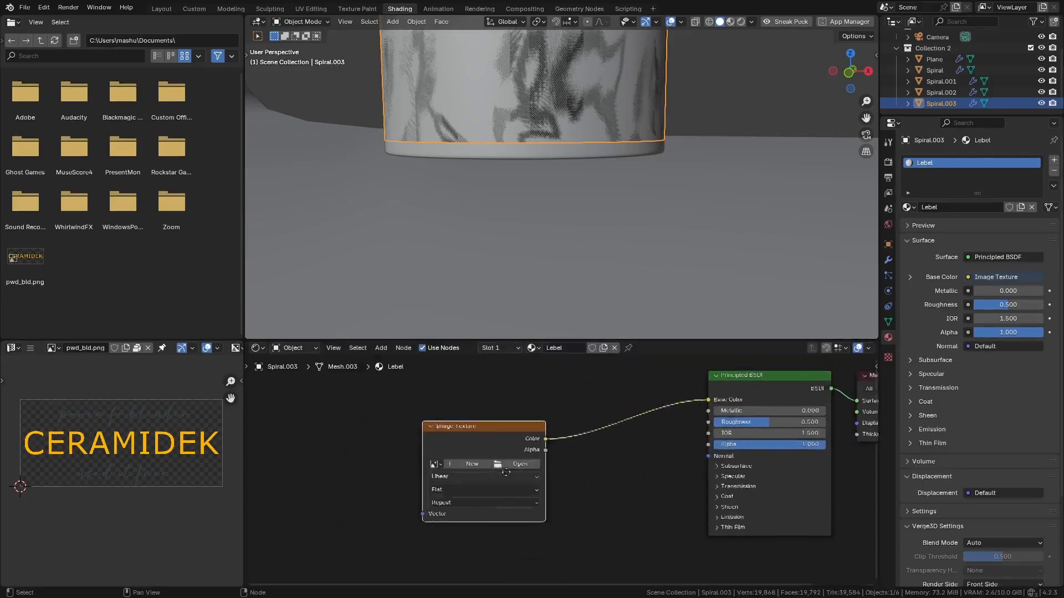
{"action": "left_click", "coordinate": [450, 461]}
{"action": "left_click", "coordinate": [497, 307]}
{"action": "scroll", "coordinate": [493, 432], "scroll_direction": "down", "scroll_amount": 5}
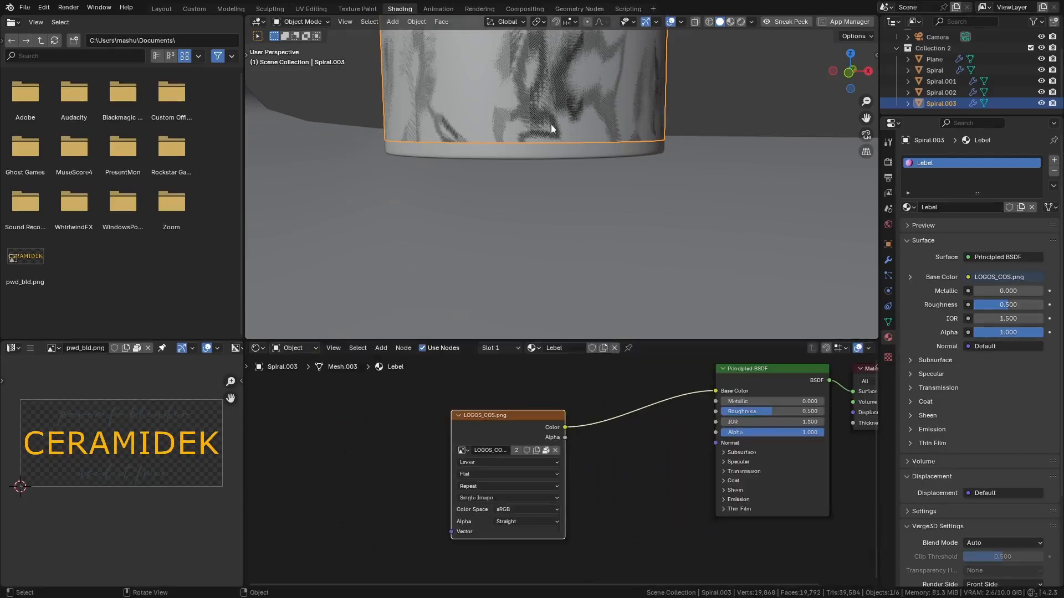
Step: Inspect the label on the jar in material preview and rendered shading
{"action": "key", "text": "z"}
{"action": "left_click", "coordinate": [546, 167]}
{"action": "scroll", "coordinate": [561, 211], "scroll_direction": "down", "scroll_amount": 6}
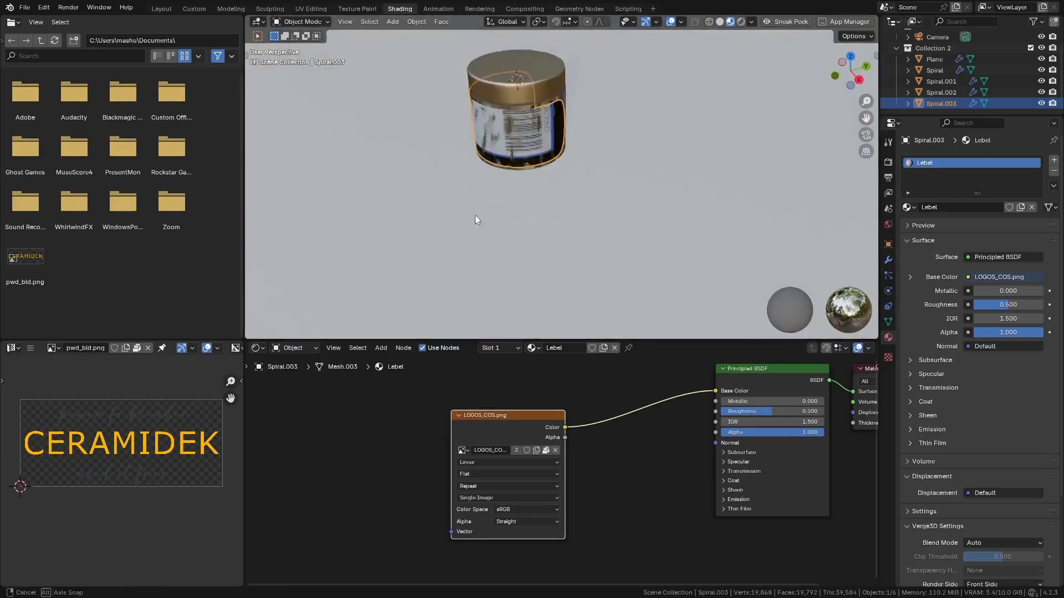
{"action": "key", "text": "z"}
{"action": "left_click", "coordinate": [514, 166]}
{"action": "middle_click_drag", "start_coordinate": [515, 166], "coordinate": [488, 160]}
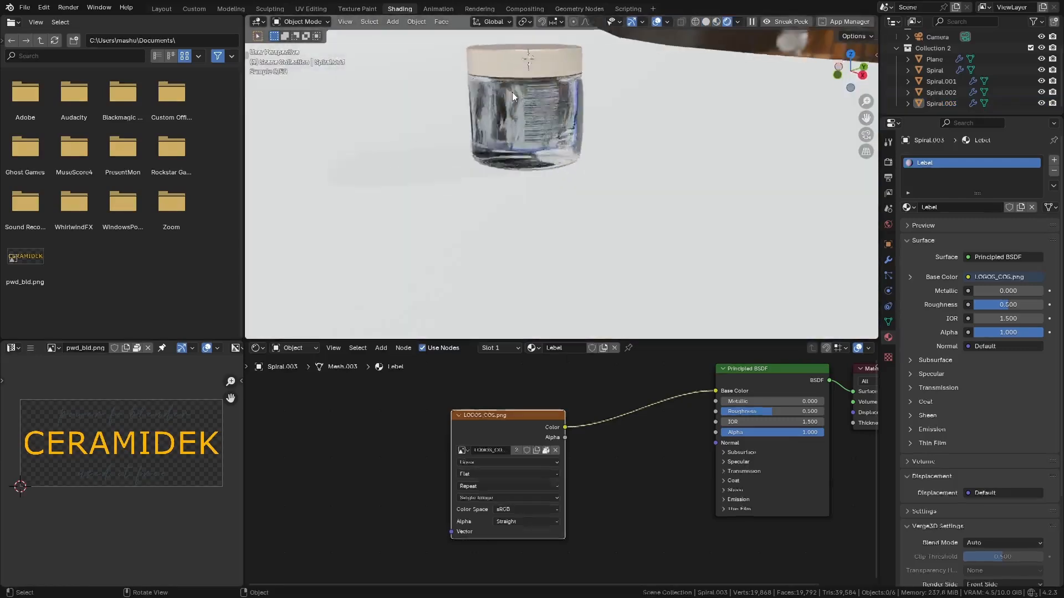
Step: Rename the label object Spiral.003 as Lebel and show its modifier settings
{"action": "left_click", "coordinate": [934, 70]}
{"action": "left_click", "coordinate": [941, 103]}
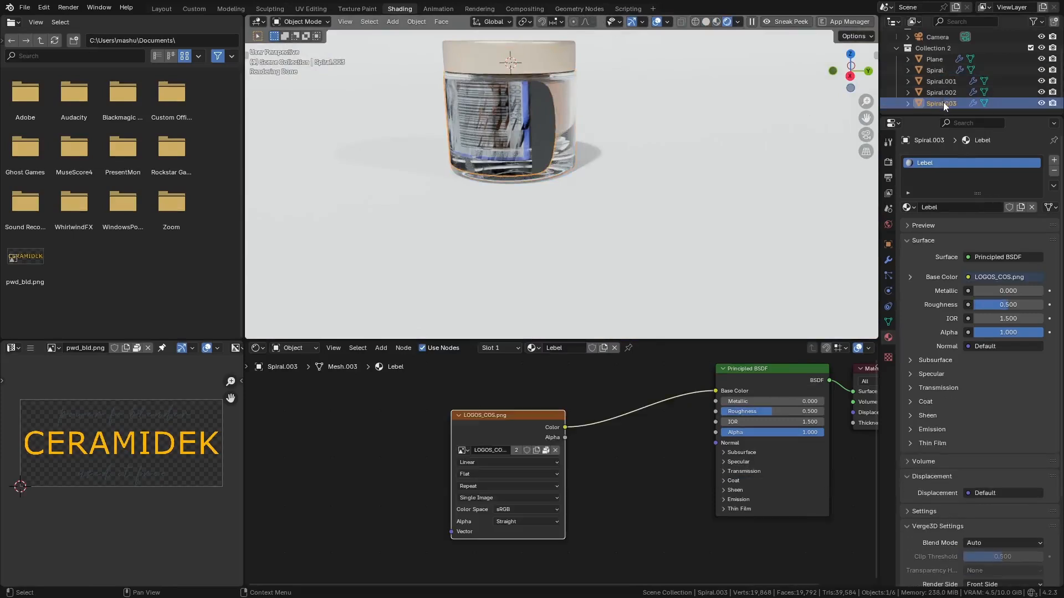
{"action": "double_click", "coordinate": [944, 103]}
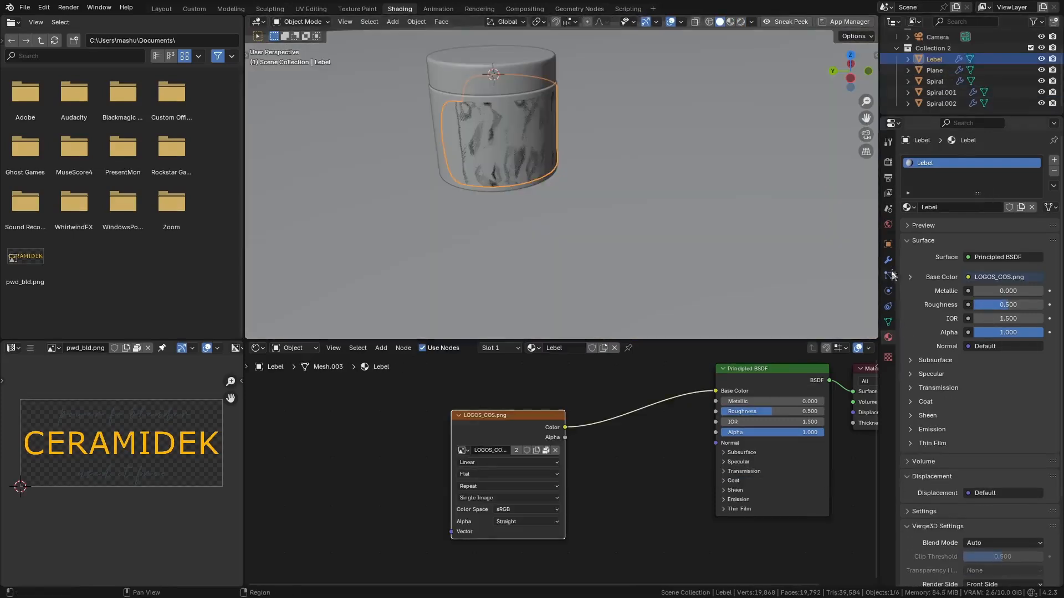
{"action": "left_click", "coordinate": [889, 262]}
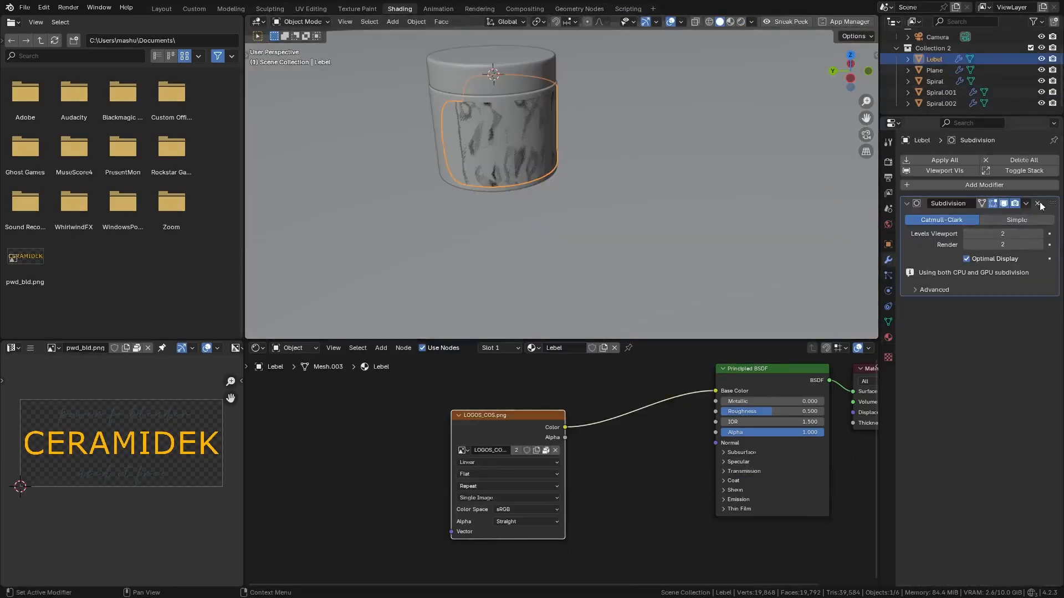
Step: Add a Shrinkwrap modifier to the label, without the Mesh Deform modifier, and set its target to the glass body Spiral
{"action": "left_click", "coordinate": [969, 185]}
{"action": "mouse_move", "coordinate": [970, 194]}
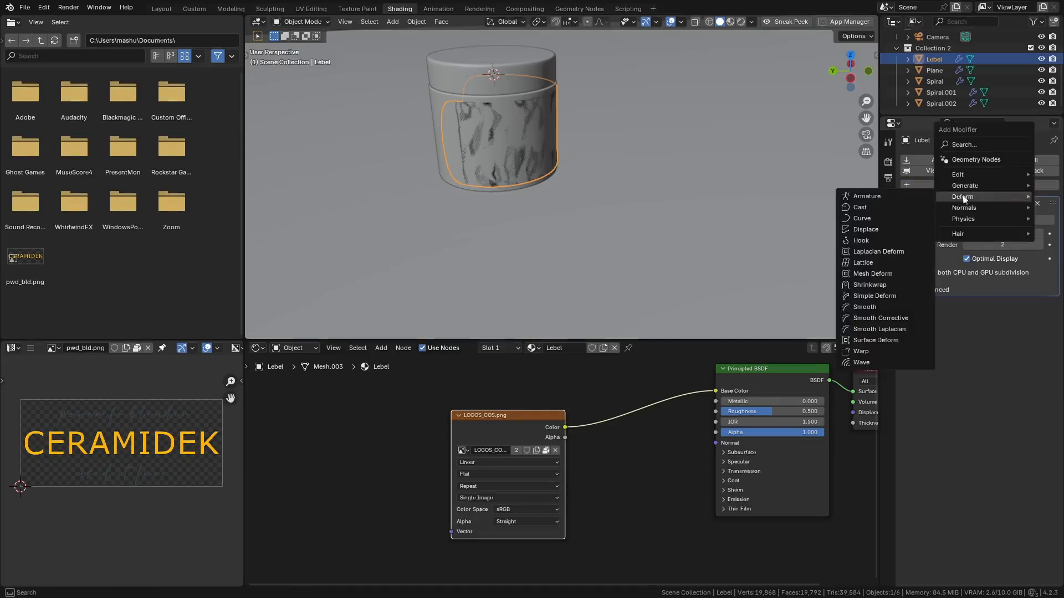
{"action": "left_click", "coordinate": [873, 274]}
{"action": "left_click", "coordinate": [945, 187]}
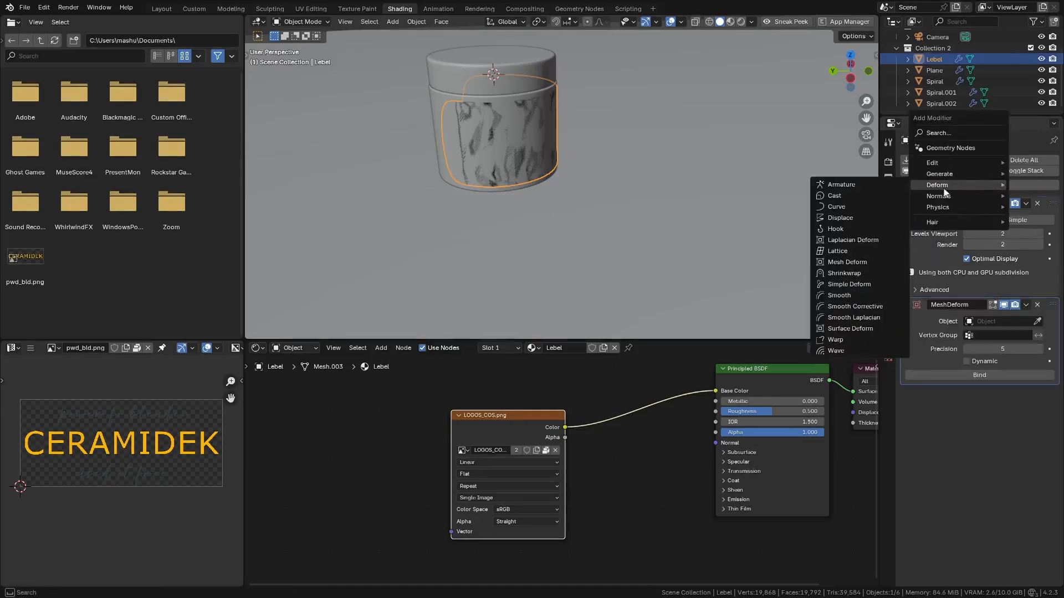
{"action": "left_click", "coordinate": [844, 273]}
{"action": "left_click", "coordinate": [1037, 291]}
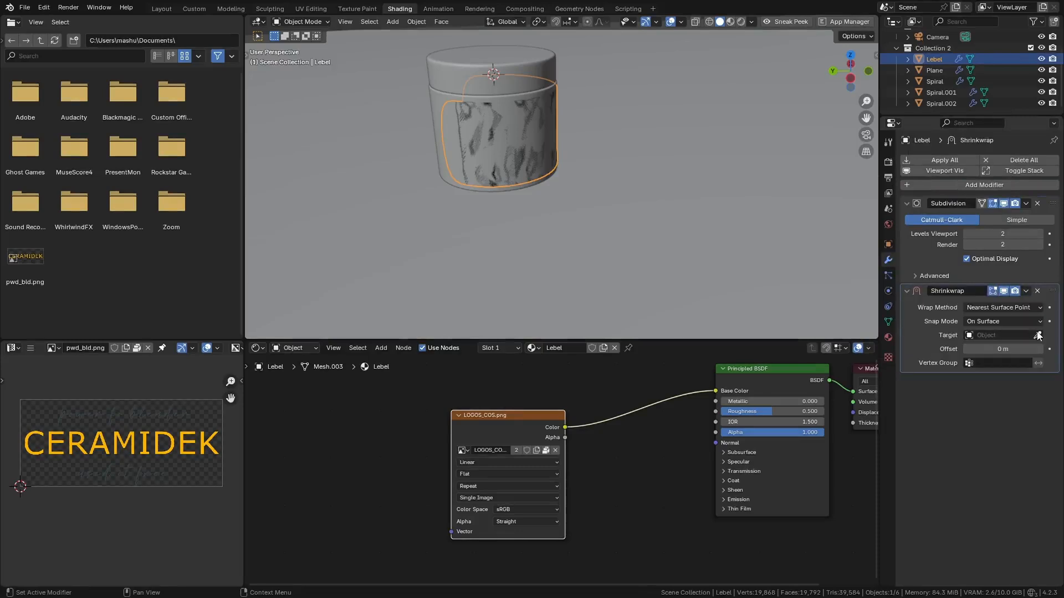
{"action": "left_click", "coordinate": [1037, 336]}
{"action": "left_click", "coordinate": [483, 127]}
Step: Try adjusting the Shrinkwrap offset of the label
{"action": "middle_click_drag", "start_coordinate": [483, 127], "coordinate": [423, 138]}
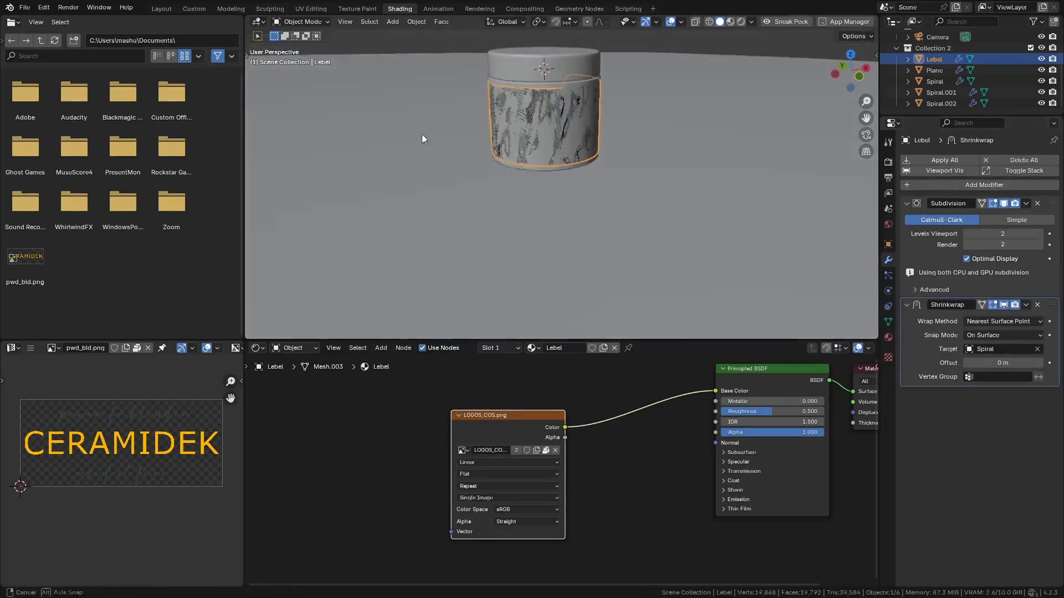
{"action": "middle_click_drag", "start_coordinate": [526, 148], "coordinate": [488, 194], "text": "shift"}
{"action": "scroll", "coordinate": [488, 194], "scroll_direction": "up", "scroll_amount": 3}
{"action": "left_click_drag", "start_coordinate": [1003, 363], "coordinate": [1004, 363]}
{"action": "left_click_drag", "start_coordinate": [1003, 363], "coordinate": [997, 350]}
Step: Add two horizontal loop cuts around the label mesh
{"action": "key", "text": "Tab"}
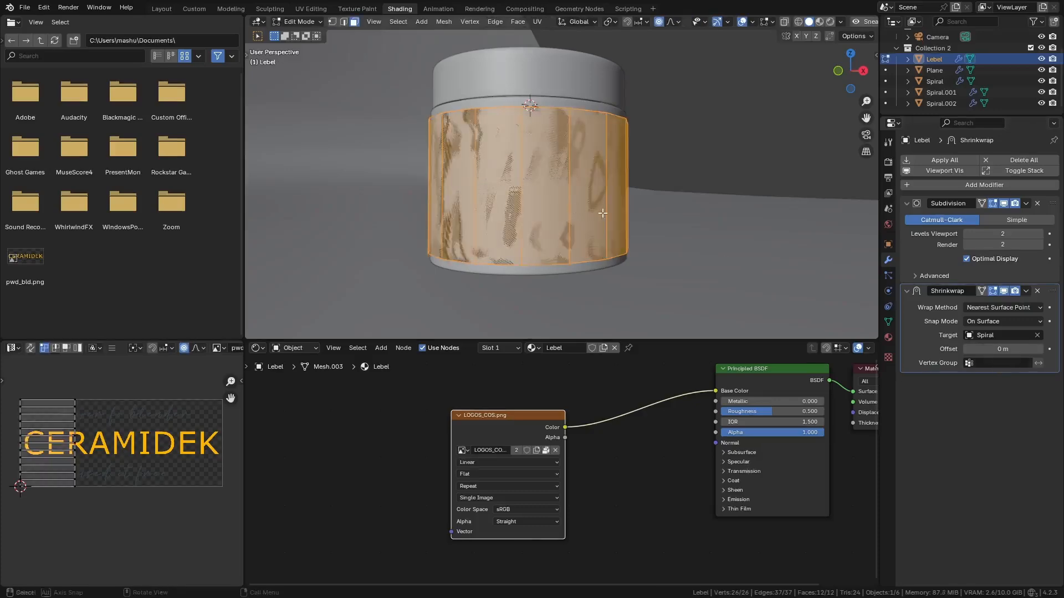
{"action": "middle_click_drag", "start_coordinate": [556, 189], "coordinate": [698, 190]}
{"action": "key", "text": "ctrl+r"}
{"action": "scroll", "coordinate": [540, 177], "scroll_direction": "up", "scroll_amount": 5}
{"action": "left_click", "coordinate": [540, 178]}
{"action": "scroll", "coordinate": [698, 190], "scroll_direction": "up", "scroll_amount": 1}
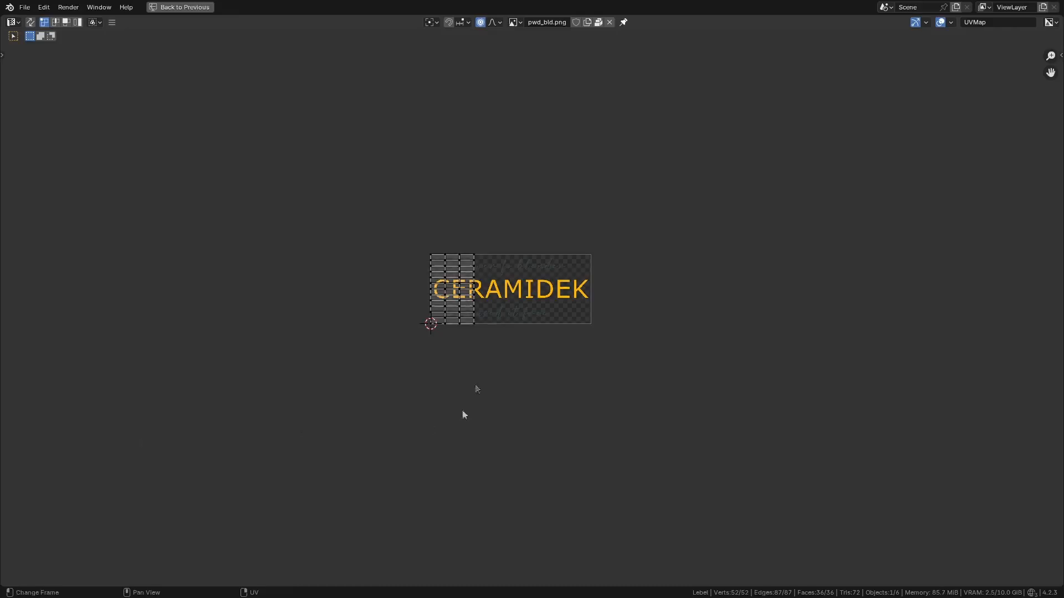
Step: Turn off proportional editing in the UV editor and rotate the label's whole UV layout by 90 degrees
{"action": "middle_click_drag", "start_coordinate": [509, 296], "coordinate": [413, 325]}
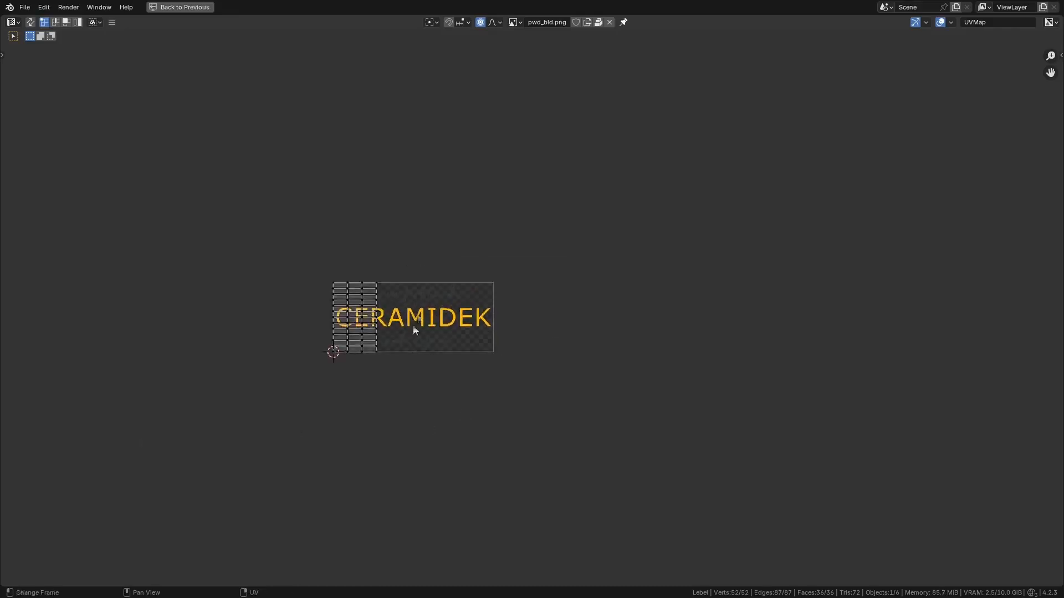
{"action": "scroll", "coordinate": [417, 305], "scroll_direction": "up", "scroll_amount": 3}
{"action": "key", "text": "a"}
{"action": "key", "text": "r"}
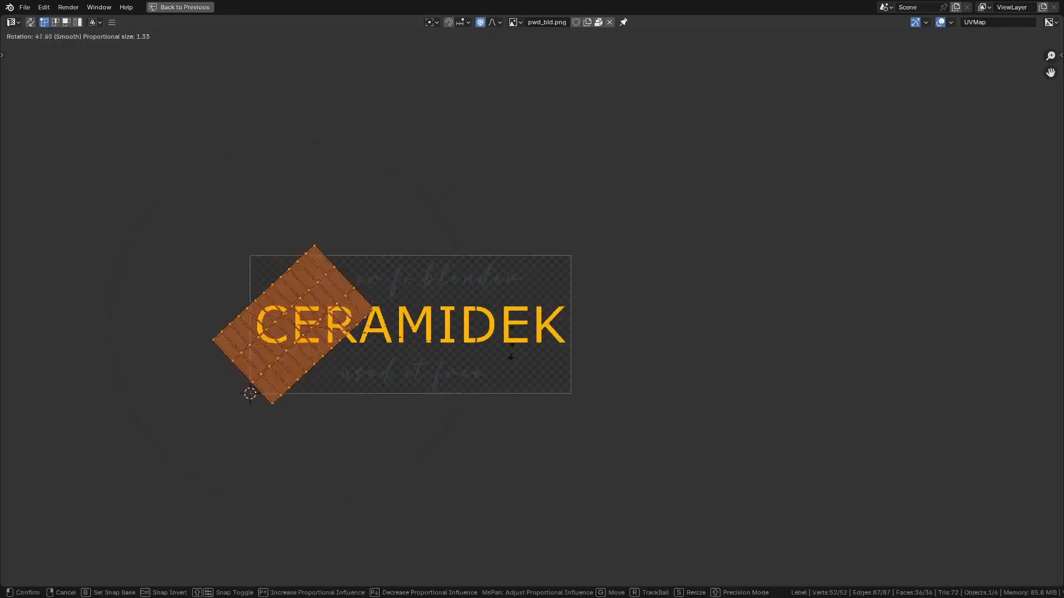
{"action": "key", "text": "Escape"}
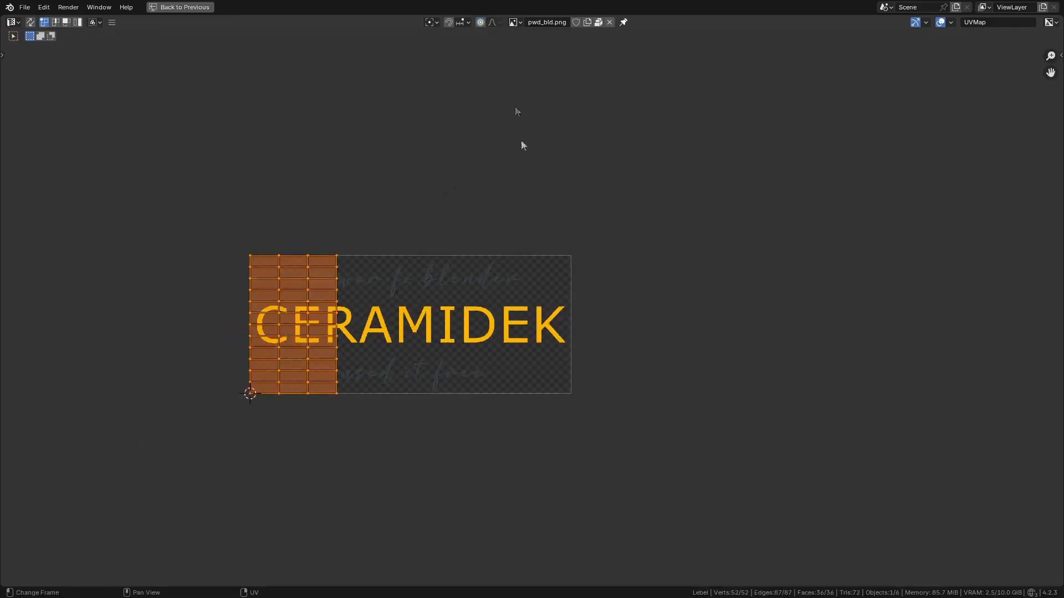
{"action": "type", "text": "r"}
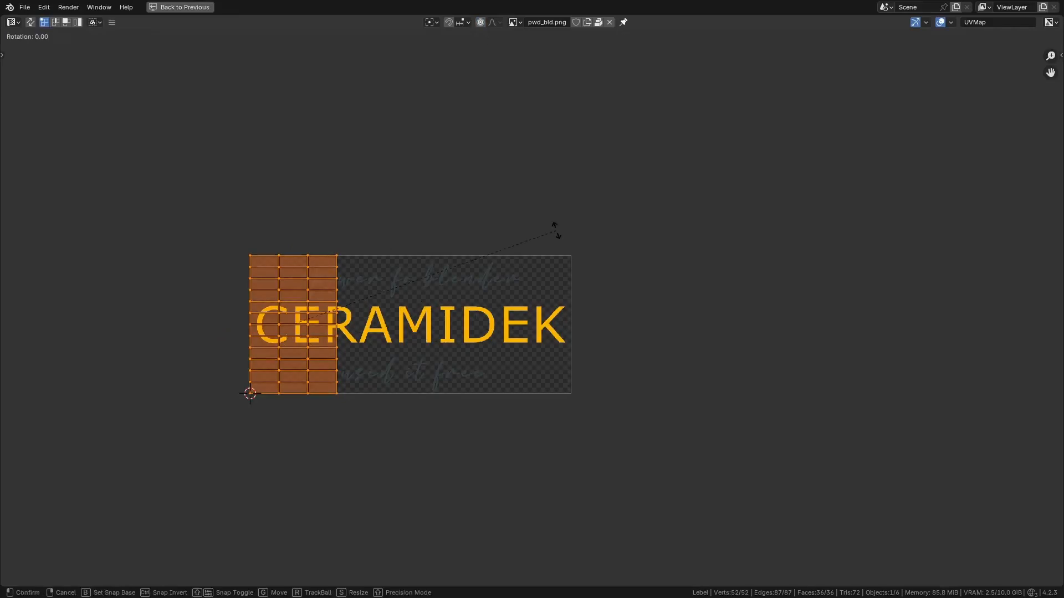
{"action": "type", "text": "90"}
{"action": "key", "text": "Return"}
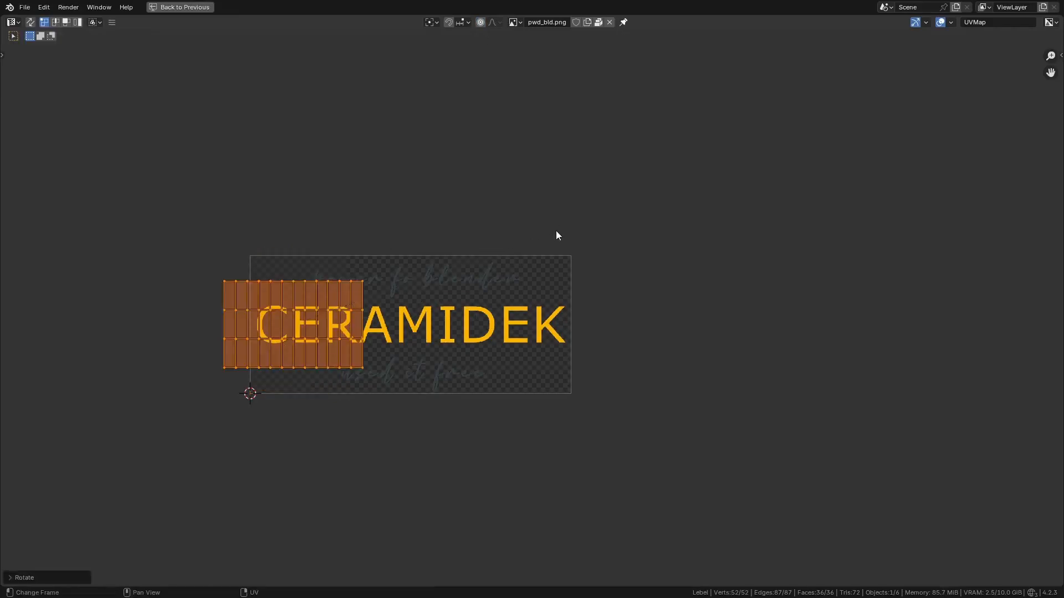
Step: Enlarge the label's UV layout and centre it over the image so that it extends past all the image borders
{"action": "key", "text": "s"}
{"action": "left_click", "coordinate": [730, 287]}
{"action": "key", "text": "g"}
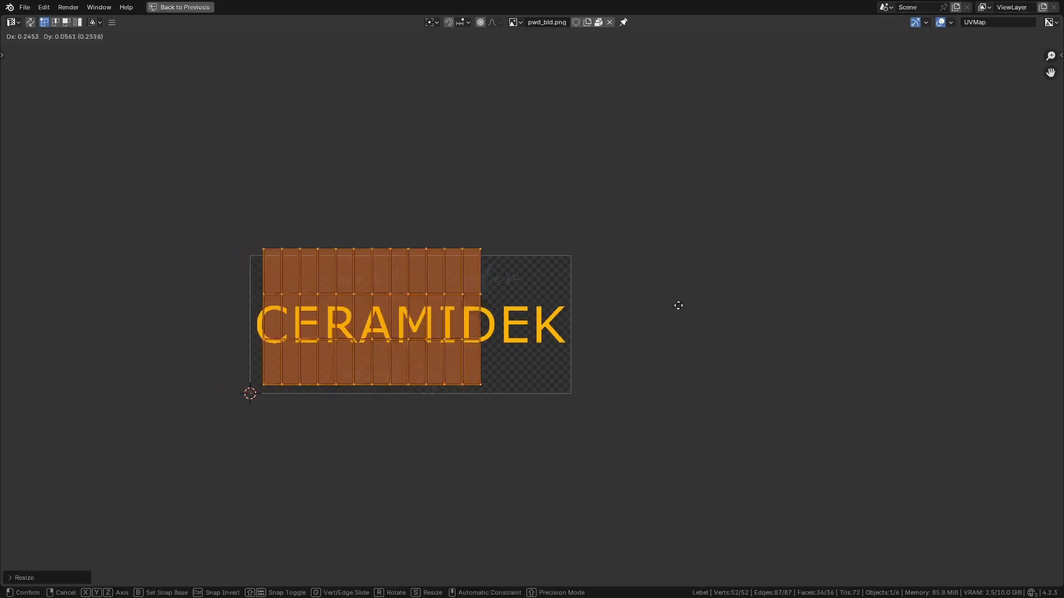
{"action": "left_click", "coordinate": [710, 313]}
{"action": "key", "text": "s"}
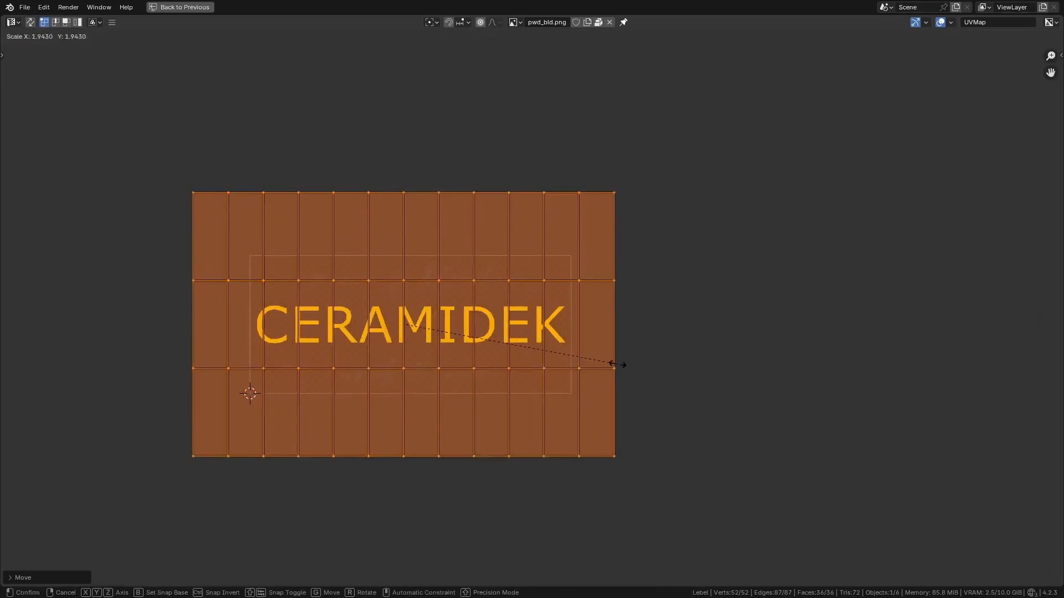
{"action": "left_click", "coordinate": [616, 364]}
{"action": "key", "text": "ctrl+space"}
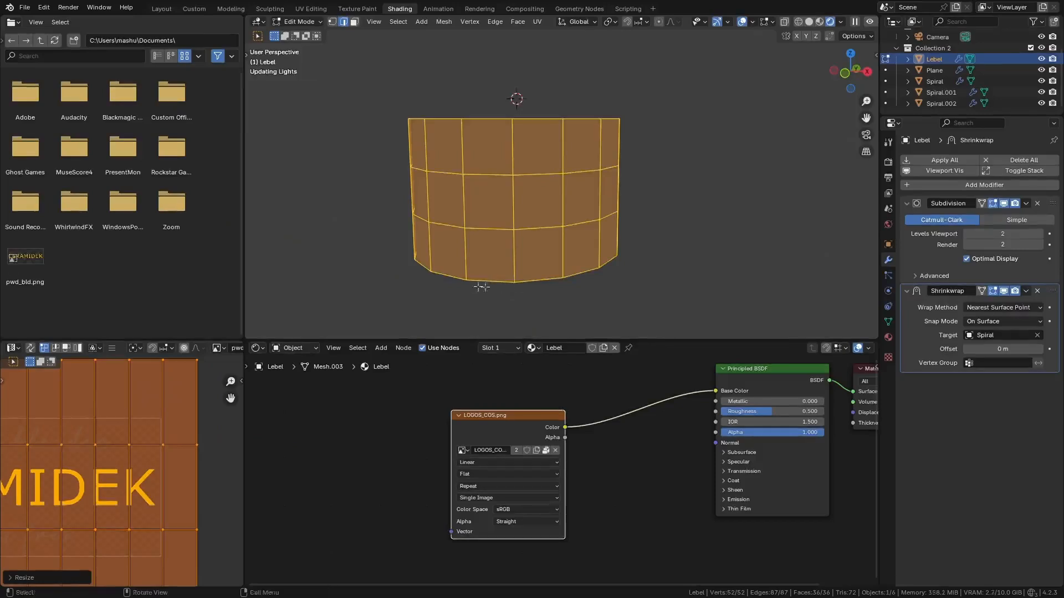
Step: Set the LOGOS_COS.png texture's extension mode to Clip
{"action": "scroll", "coordinate": [427, 474], "scroll_direction": "up", "scroll_amount": 5}
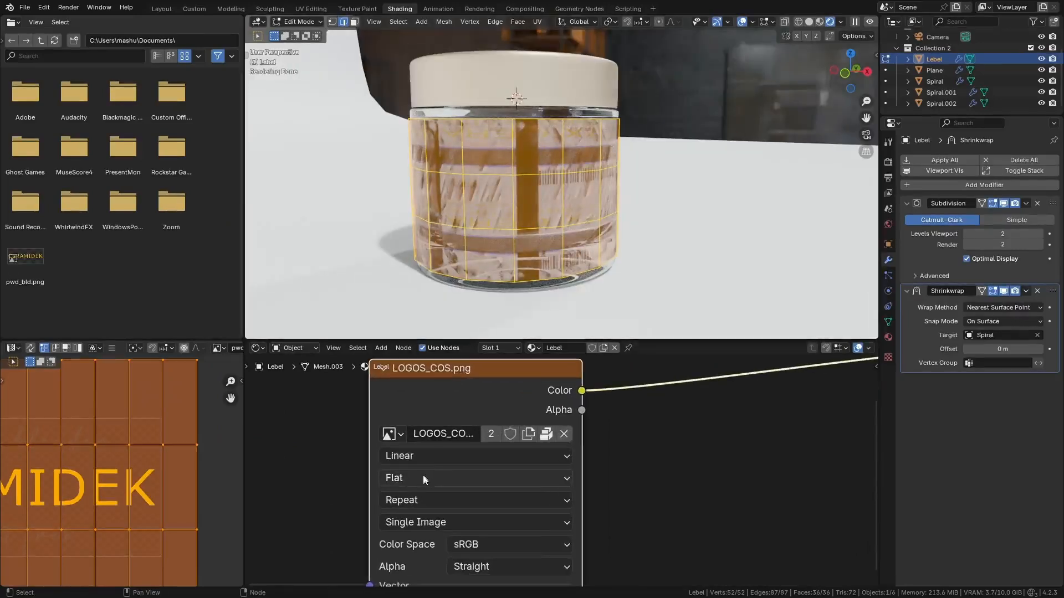
{"action": "left_click", "coordinate": [434, 466]}
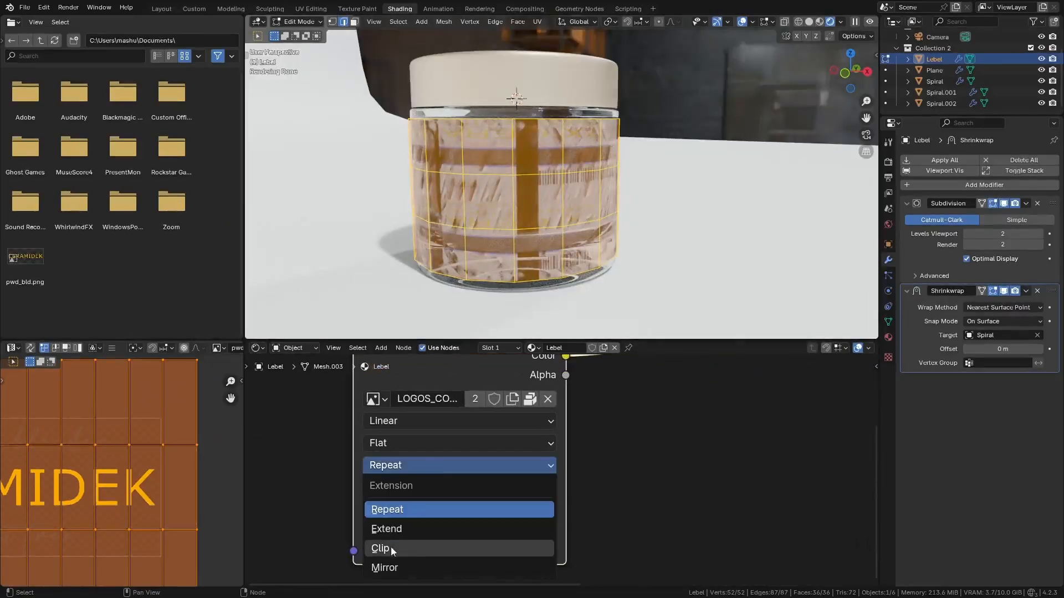
{"action": "left_click", "coordinate": [414, 548]}
{"action": "scroll", "coordinate": [588, 219], "scroll_direction": "down", "scroll_amount": 1}
{"action": "middle_click_drag", "start_coordinate": [587, 219], "coordinate": [552, 232]}
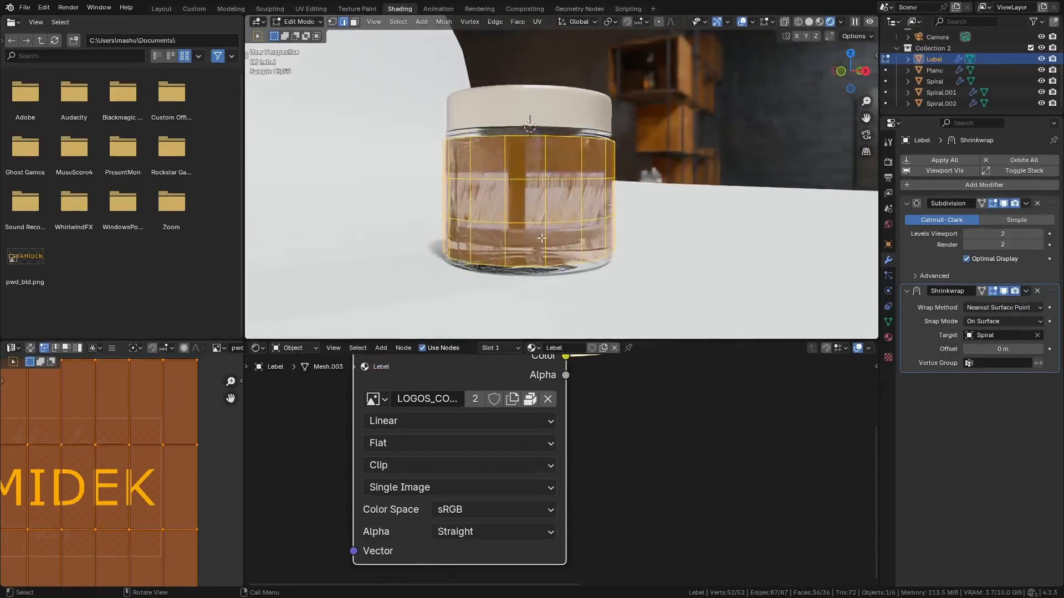
Step: Isolate the label with overlays hidden and rotate its whole UV layout by 180 degrees
{"action": "key", "text": "KP_Divide"}
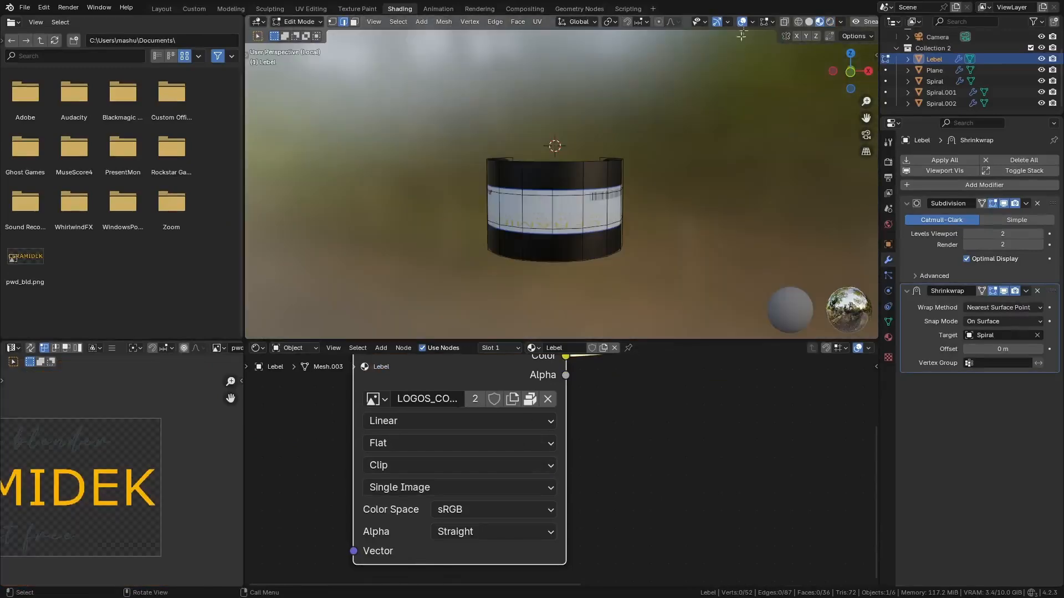
{"action": "left_click", "coordinate": [741, 24]}
{"action": "middle_click_drag", "start_coordinate": [627, 192], "coordinate": [644, 187]}
{"action": "scroll", "coordinate": [637, 188], "scroll_direction": "up", "scroll_amount": 2}
{"action": "key", "text": "a"}
{"action": "scroll", "coordinate": [183, 449], "scroll_direction": "down", "scroll_amount": 5}
{"action": "type", "text": "r"}
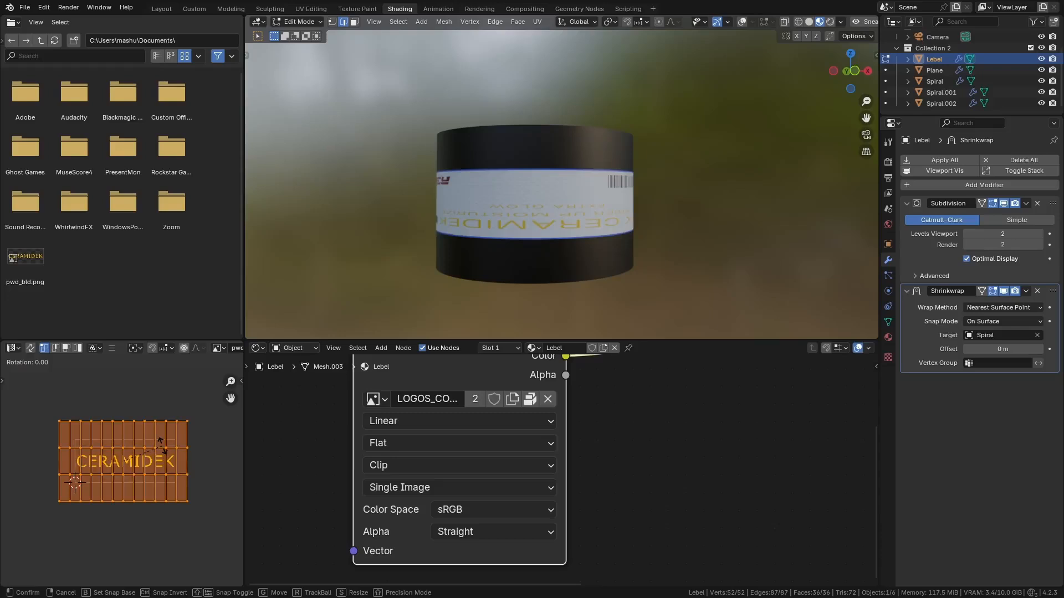
{"action": "type", "text": "180"}
{"action": "key", "text": "Return"}
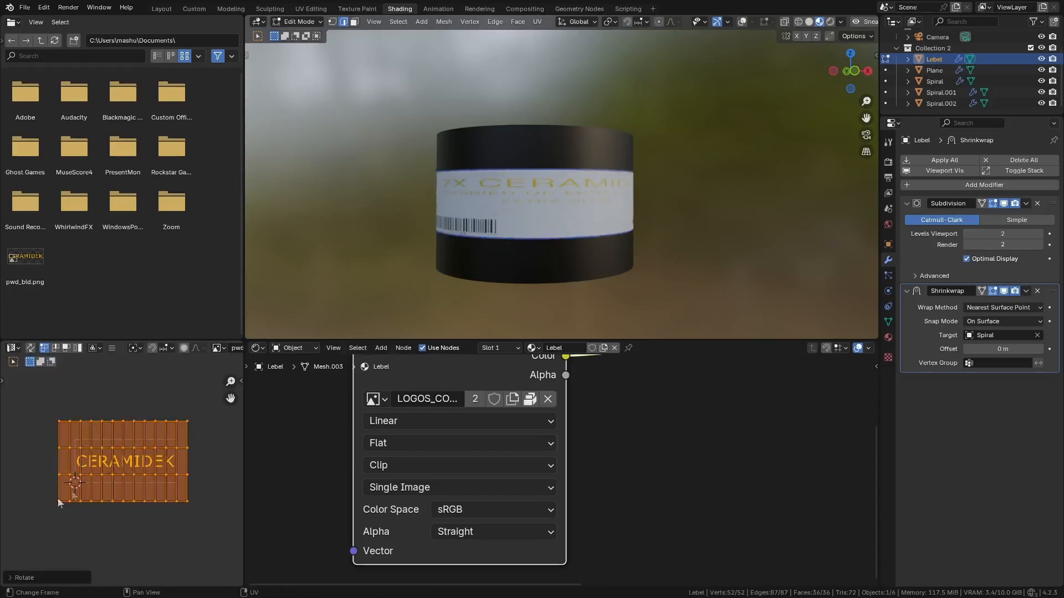
Step: Scale the label's UVs along Y so the artwork fills the label height, and inspect it in rendered shading
{"action": "key", "text": "s"}
{"action": "key", "text": "y"}
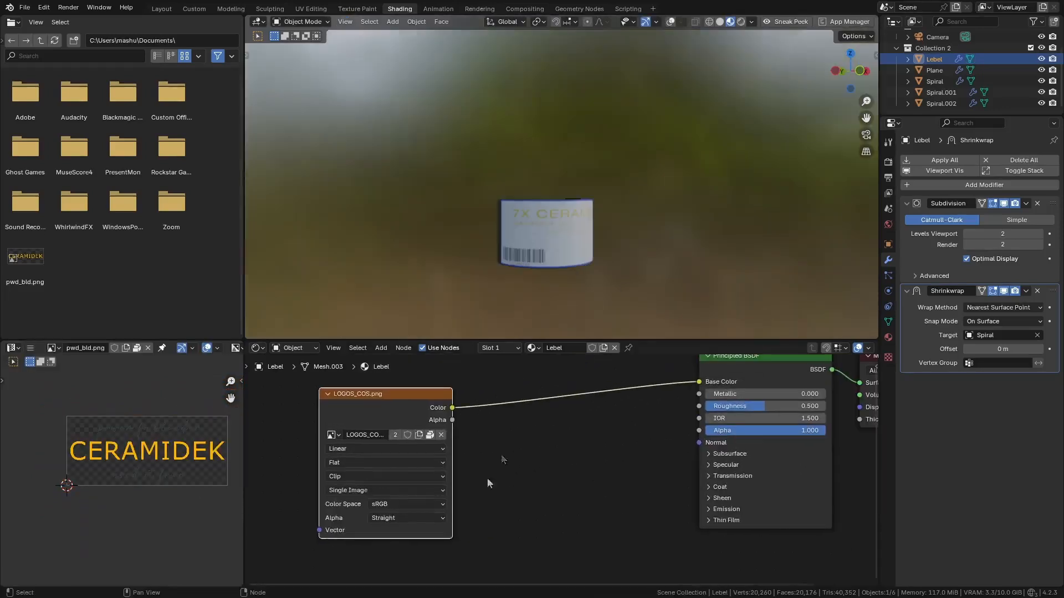
{"action": "key", "text": "z"}
{"action": "left_click", "coordinate": [589, 190]}
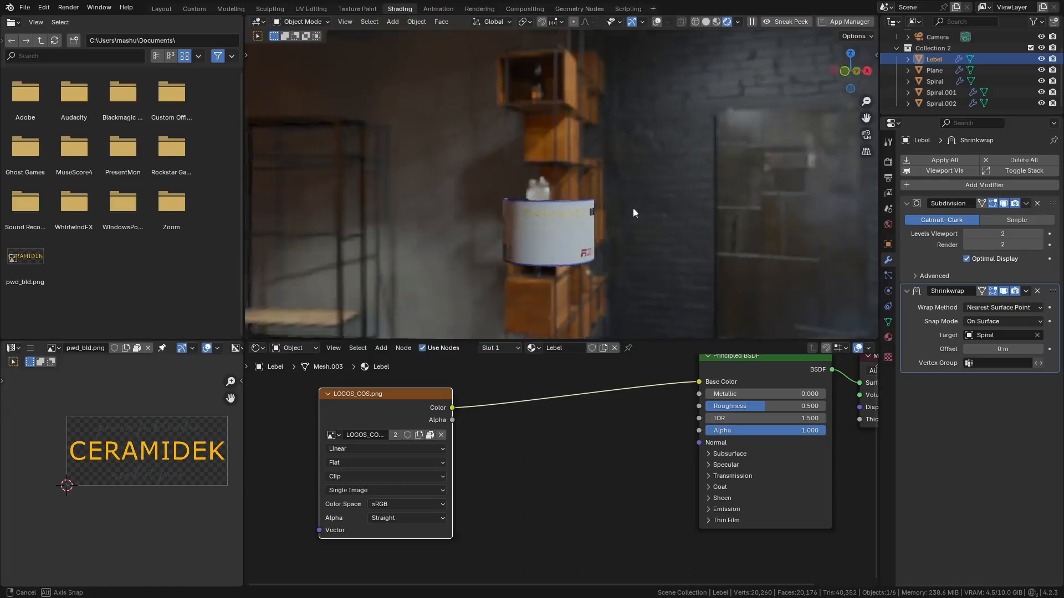
{"action": "middle_click_drag", "start_coordinate": [598, 220], "coordinate": [511, 231]}
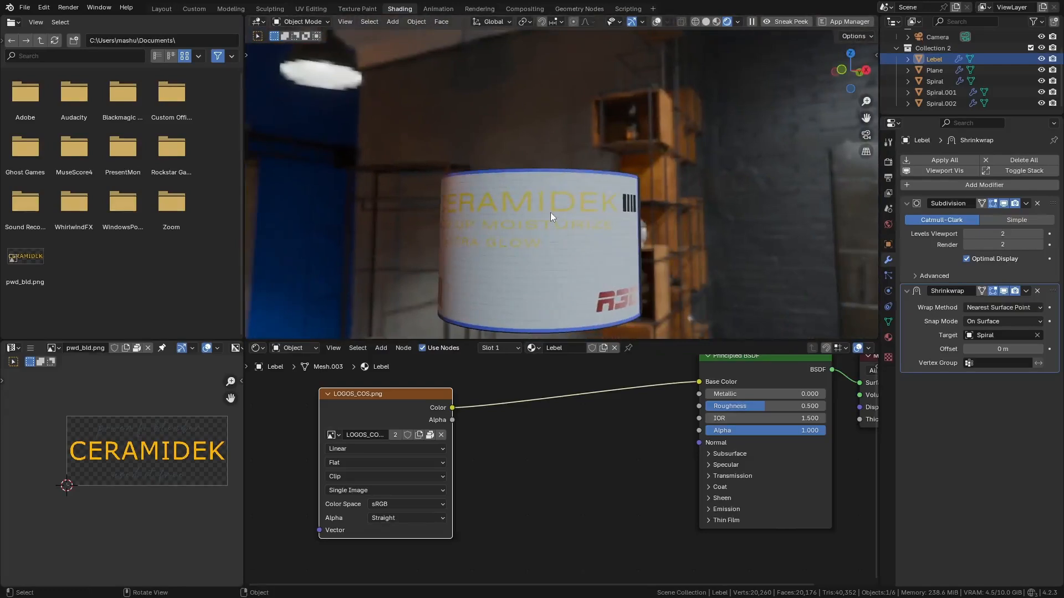
{"action": "scroll", "coordinate": [540, 416], "scroll_direction": "down", "scroll_amount": 3}
Step: Connect the LOGOS_COS.png texture's Alpha output to the Principled BSDF's Alpha input and inspect the label's back side
{"action": "middle_click_drag", "start_coordinate": [529, 437], "coordinate": [437, 450]}
{"action": "scroll", "coordinate": [410, 432], "scroll_direction": "up", "scroll_amount": 1}
{"action": "scroll", "coordinate": [392, 423], "scroll_direction": "up", "scroll_amount": 1}
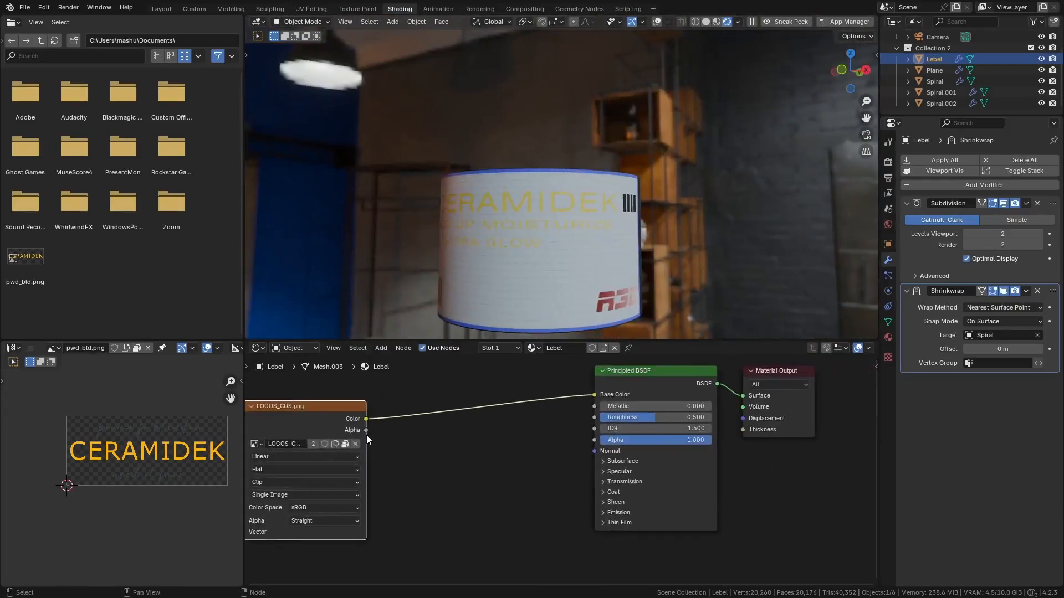
{"action": "left_click_drag", "start_coordinate": [367, 431], "coordinate": [594, 440]}
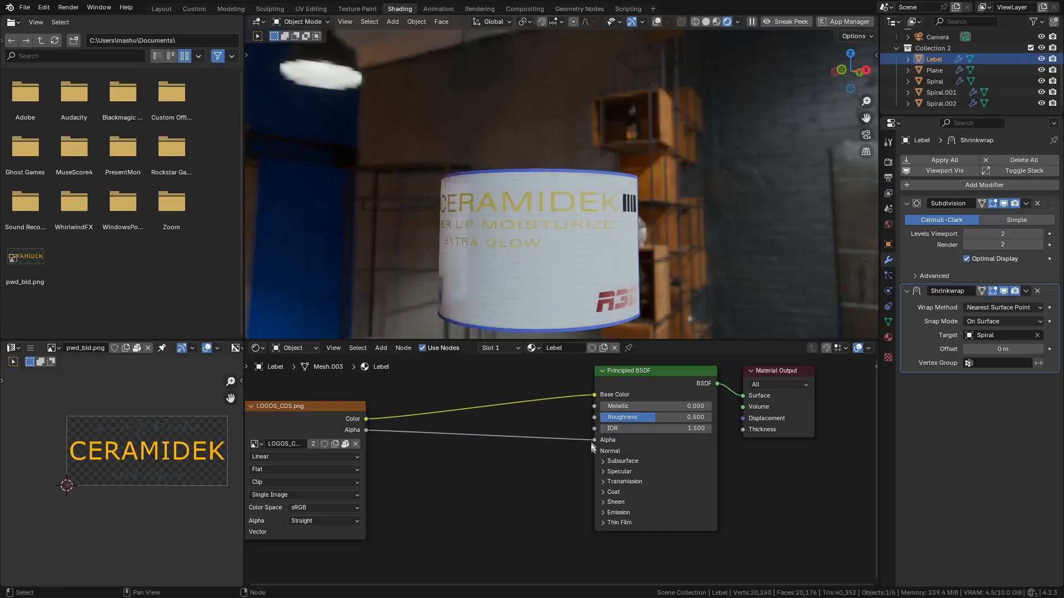
{"action": "middle_click_drag", "start_coordinate": [604, 288], "coordinate": [742, 227]}
{"action": "left_click", "coordinate": [741, 227]}
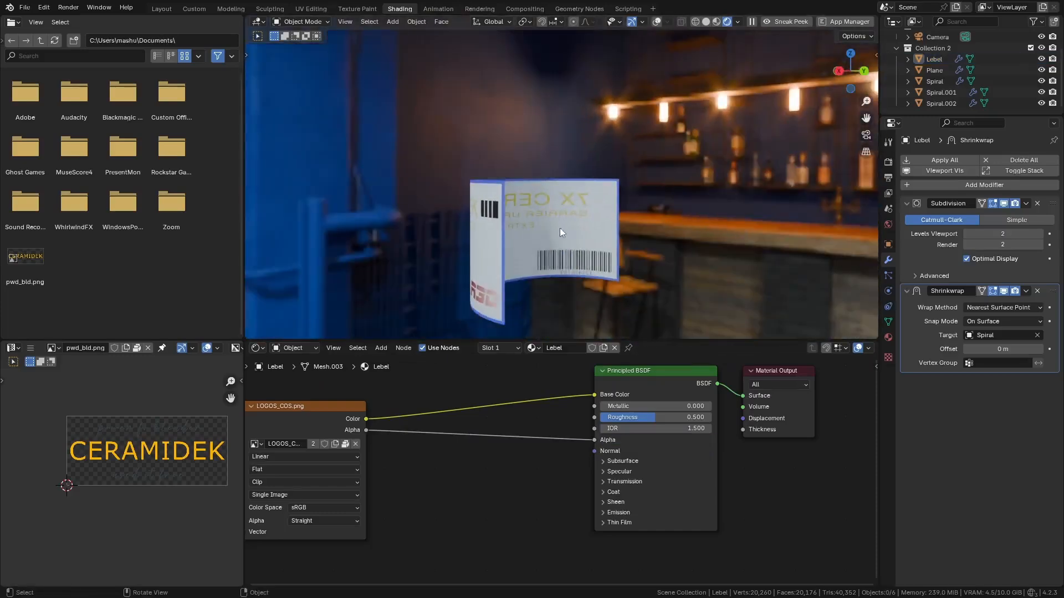
Step: Set the label material's Principled BSDF roughness to 0.075
{"action": "middle_click_drag", "start_coordinate": [560, 228], "coordinate": [630, 213]}
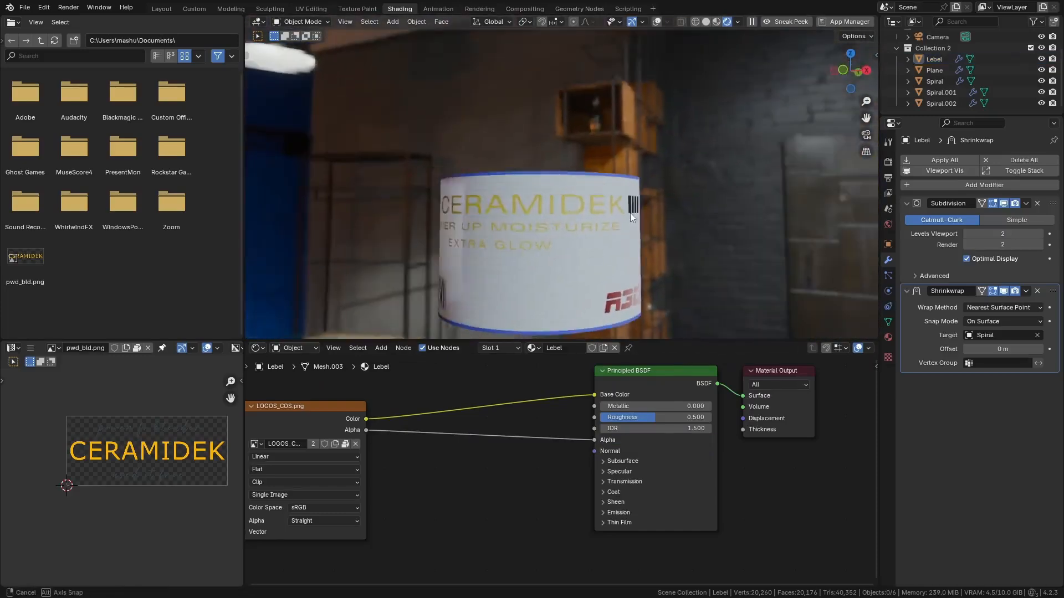
{"action": "scroll", "coordinate": [564, 268], "scroll_direction": "up", "scroll_amount": 3}
{"action": "middle_click_drag", "start_coordinate": [562, 268], "coordinate": [626, 288]}
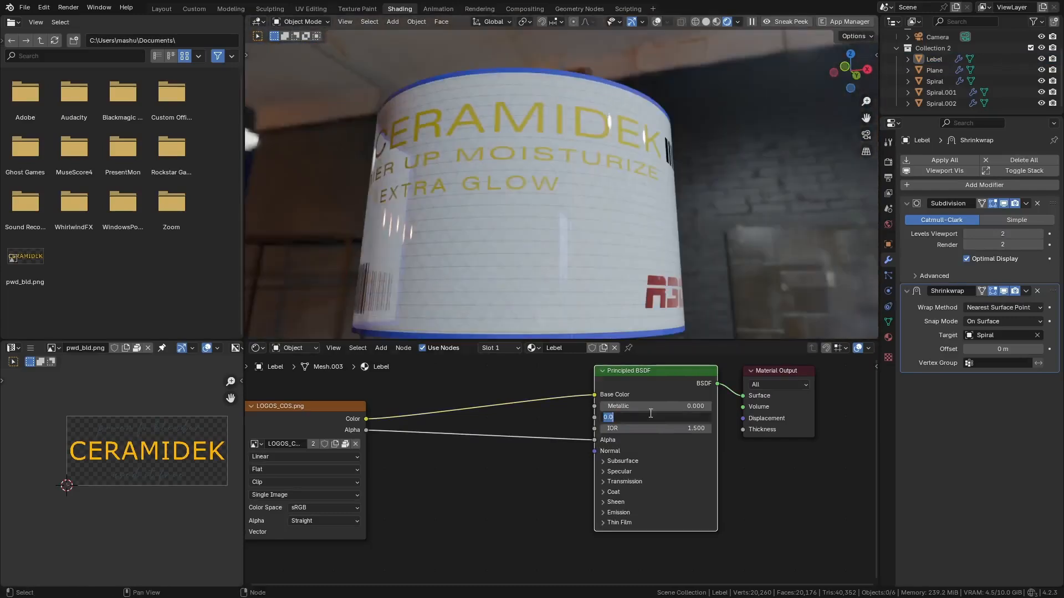
{"action": "left_click", "coordinate": [651, 416]}
{"action": "type", "text": ".075"}
{"action": "key", "text": "Return"}
Step: Isolate the label in solid shading and select its whole mesh for editing
{"action": "key", "text": "KP_Divide"}
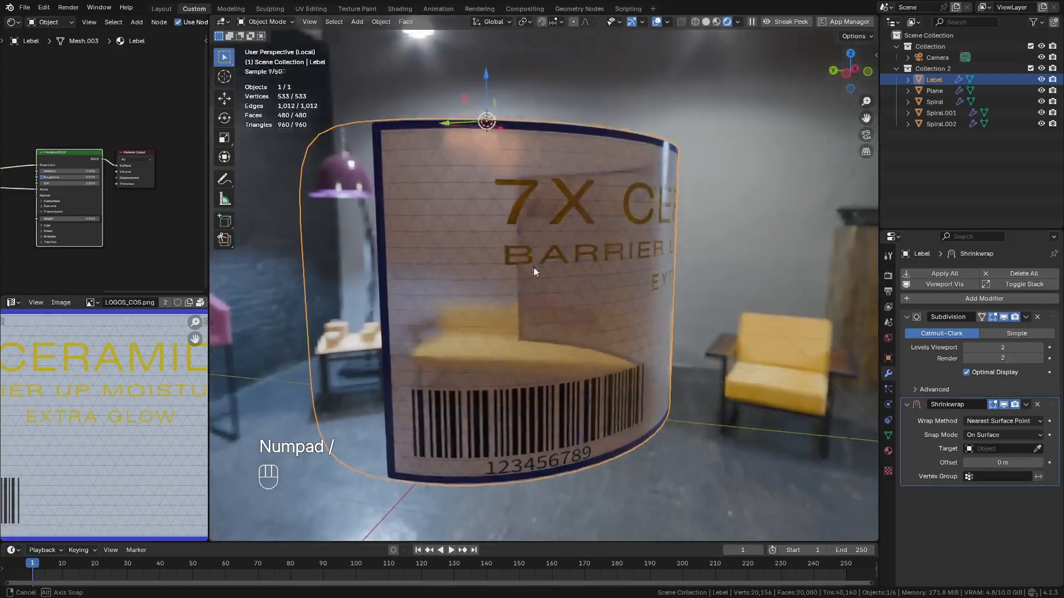
{"action": "key", "text": "z"}
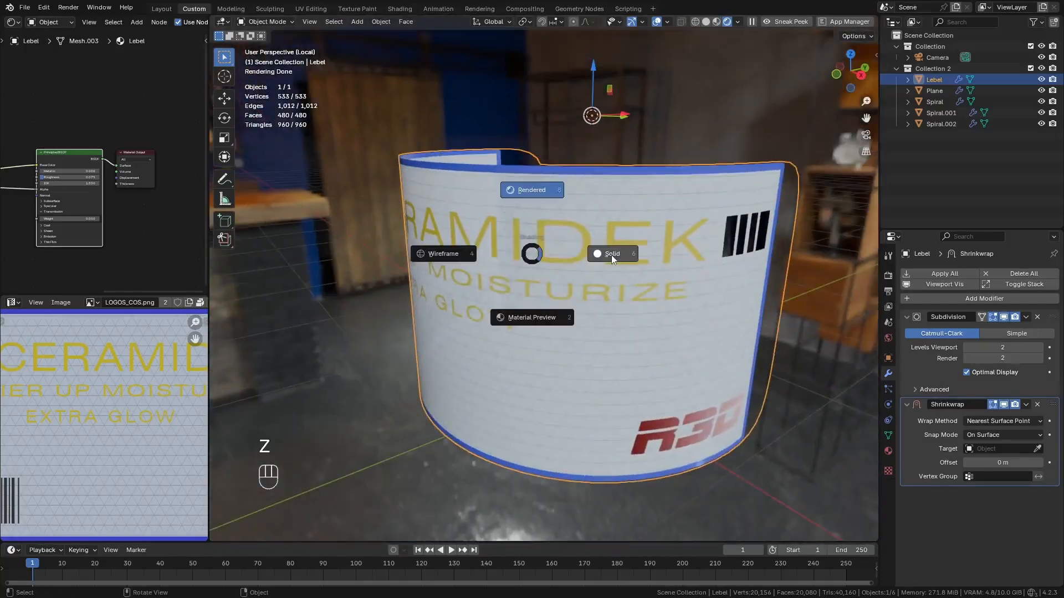
{"action": "middle_click_drag", "start_coordinate": [666, 267], "coordinate": [577, 250]}
{"action": "key", "text": "Tab"}
{"action": "key", "text": "a"}
{"action": "scroll", "coordinate": [567, 220], "scroll_direction": "up", "scroll_amount": 1}
Step: Try insetting all of the label's faces by about 0.047 m
{"action": "key", "text": "i"}
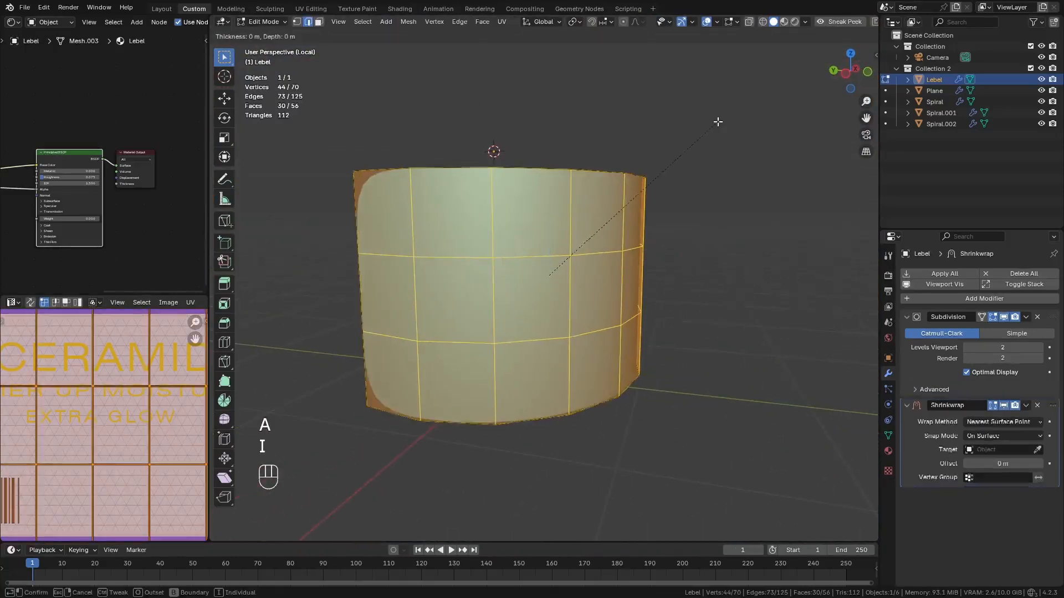
{"action": "left_click", "coordinate": [714, 128]}
{"action": "middle_click_drag", "start_coordinate": [714, 128], "coordinate": [636, 176]}
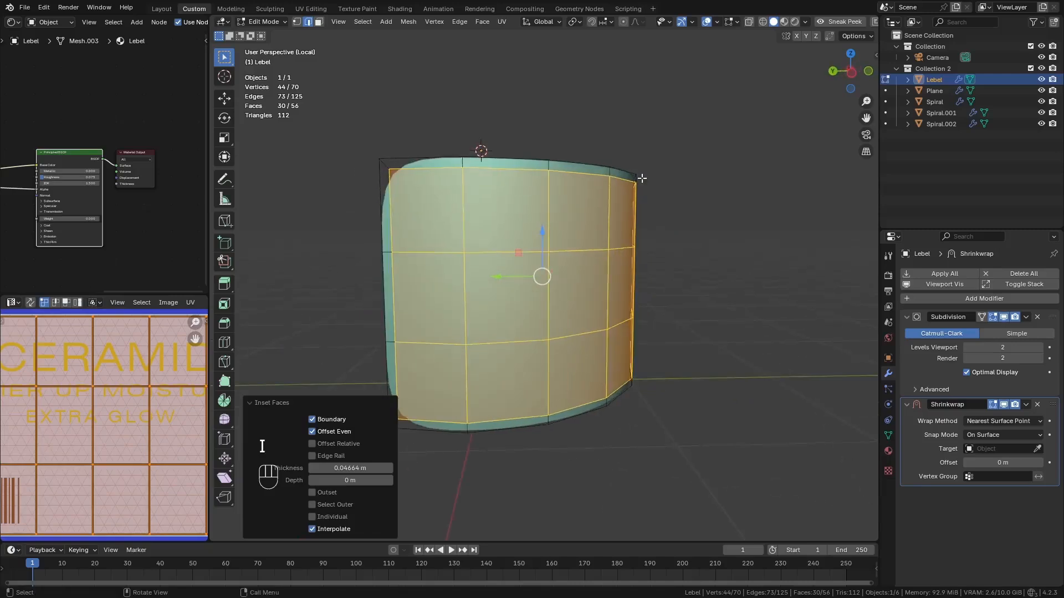
{"action": "key", "text": "ctrl+z"}
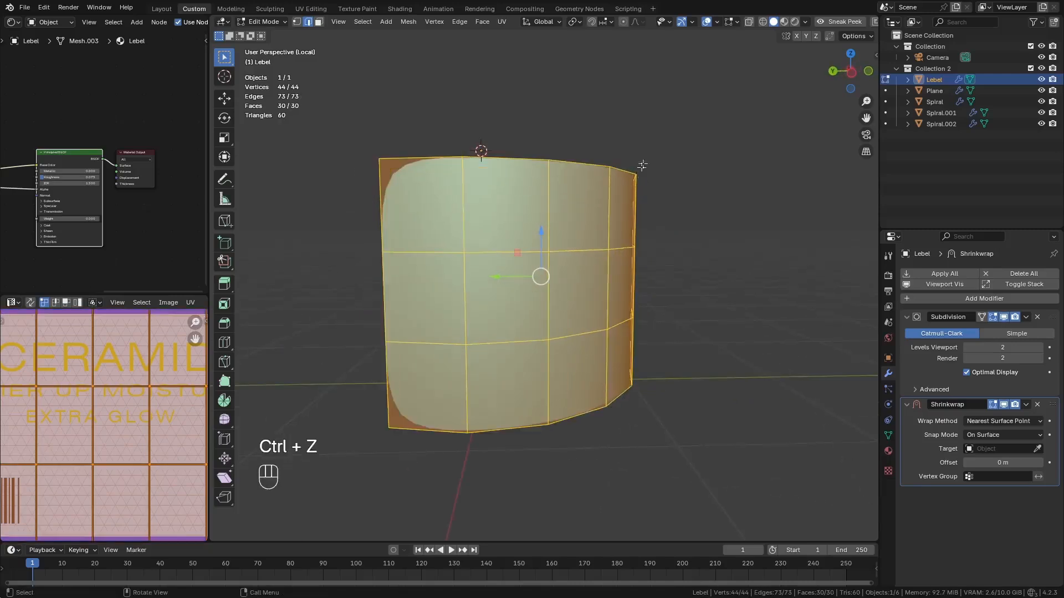
Step: Subdivide the label mesh, set its Shrinkwrap offset to 0.004 m and show the jar in rendered shading
{"action": "key", "text": "ctrl+e"}
{"action": "left_click", "coordinate": [611, 176]}
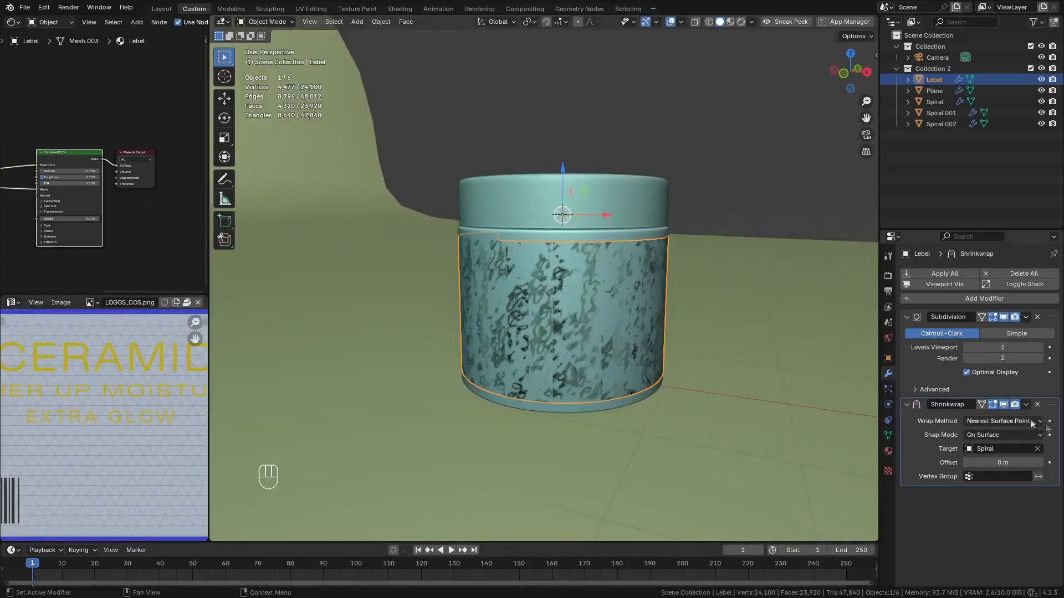
{"action": "left_click_drag", "start_coordinate": [1044, 462], "coordinate": [1056, 462], "text": "shift"}
{"action": "middle_click_drag", "start_coordinate": [703, 314], "coordinate": [652, 319]}
{"action": "key", "text": "z"}
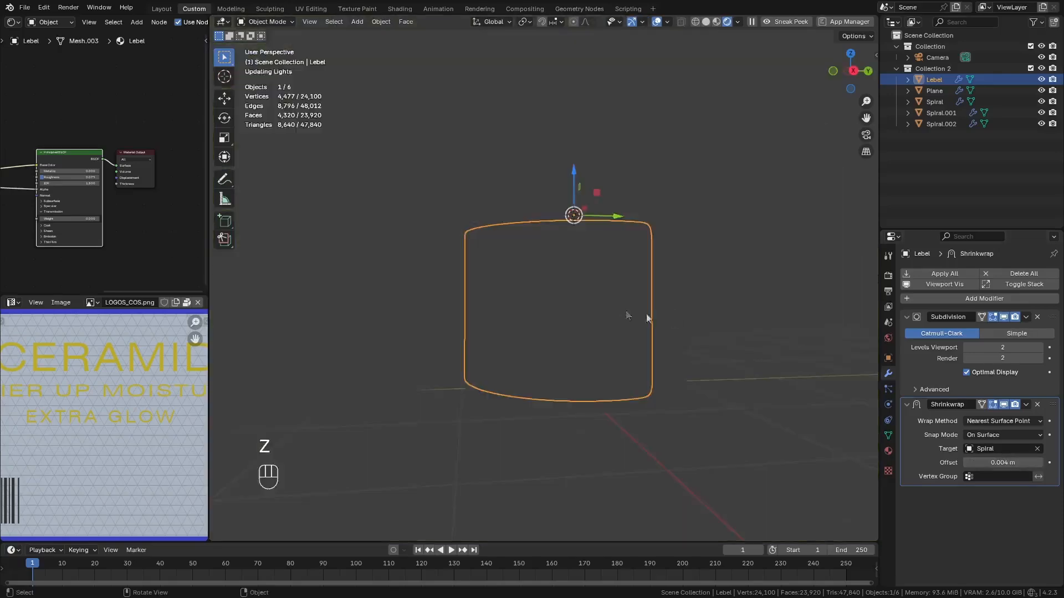
Step: Rotate the label around the Z axis so its lettering faces the camera view more directly
{"action": "left_click", "coordinate": [780, 137]}
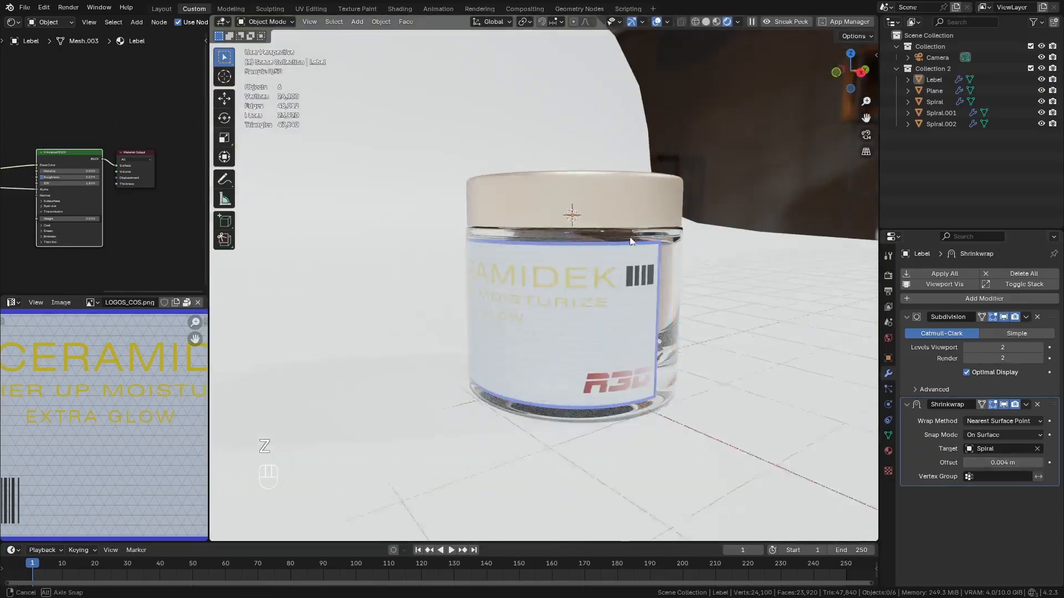
{"action": "middle_click_drag", "start_coordinate": [779, 136], "coordinate": [743, 238]}
{"action": "key", "text": "KP_0"}
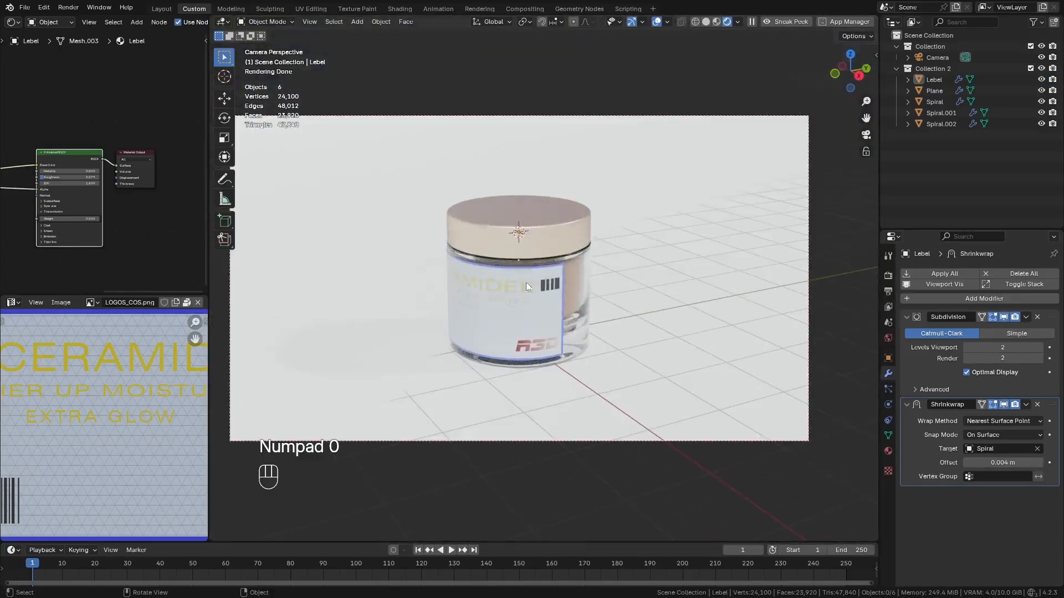
{"action": "left_click", "coordinate": [534, 311]}
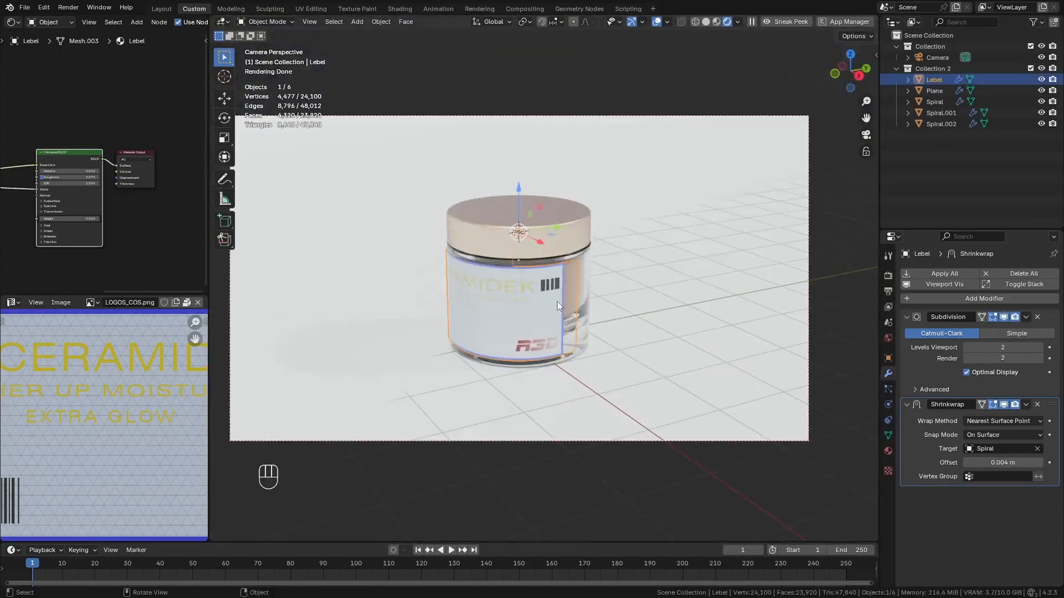
{"action": "key", "text": "r"}
{"action": "key", "text": "z"}
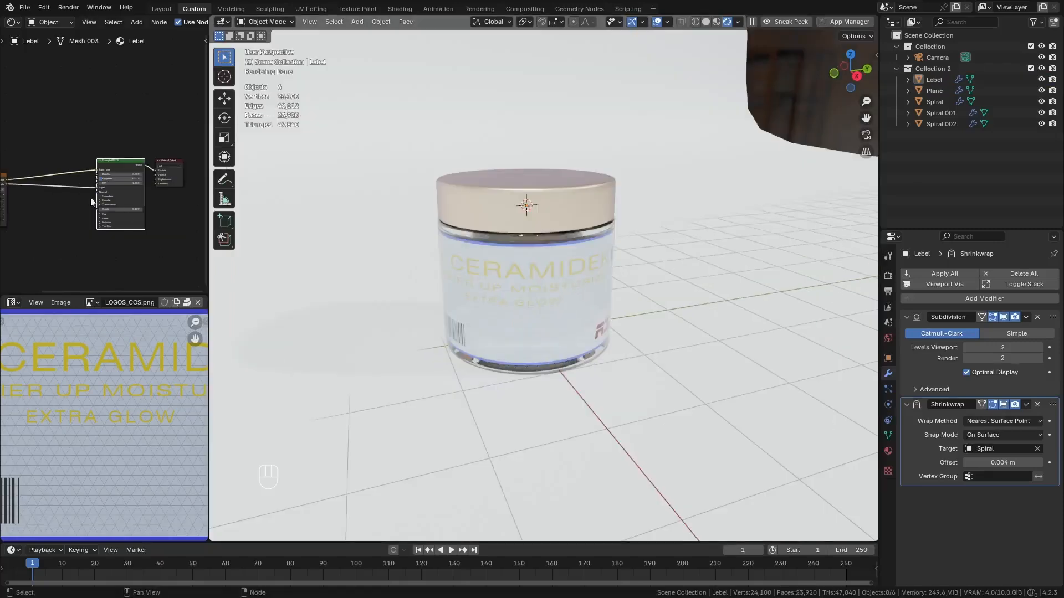
Step: Set the Transmission weight of the label material's Principled BSDF to 1.000
{"action": "scroll", "coordinate": [144, 202], "scroll_direction": "up", "scroll_amount": 5}
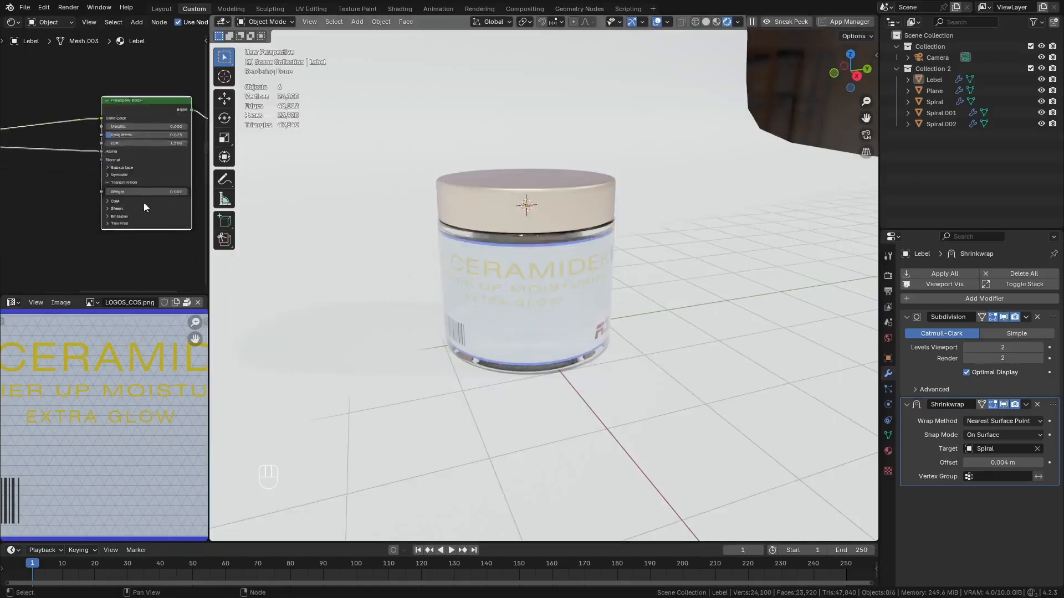
{"action": "left_click_drag", "start_coordinate": [77, 203], "coordinate": [191, 203]}
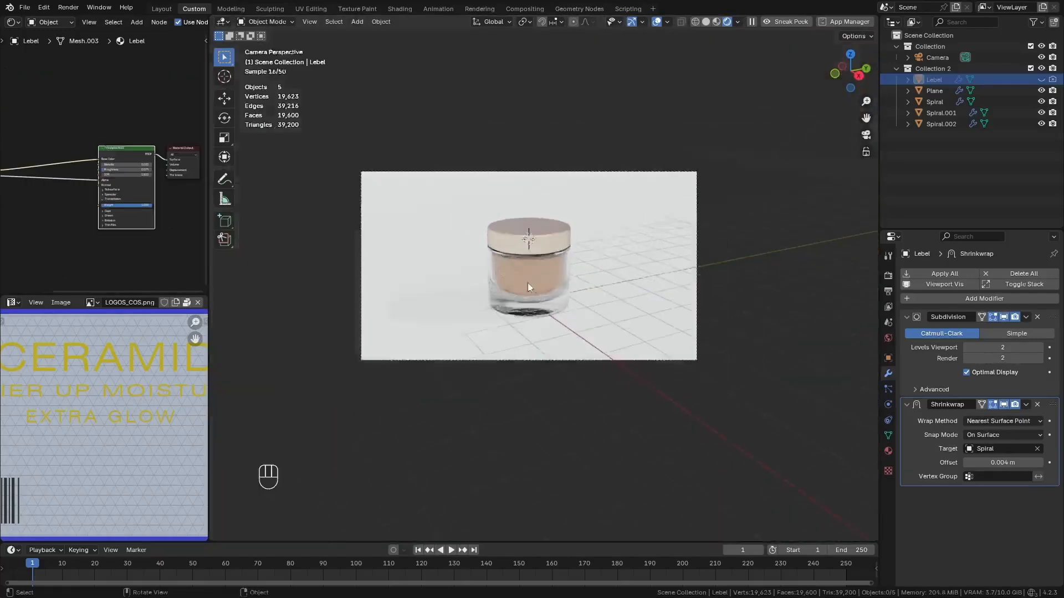
Step: With the label hidden, show the jar in solid shading and select its glass body
{"action": "middle_click_drag", "start_coordinate": [528, 282], "coordinate": [516, 278]}
{"action": "key", "text": "z"}
{"action": "left_click", "coordinate": [566, 284]}
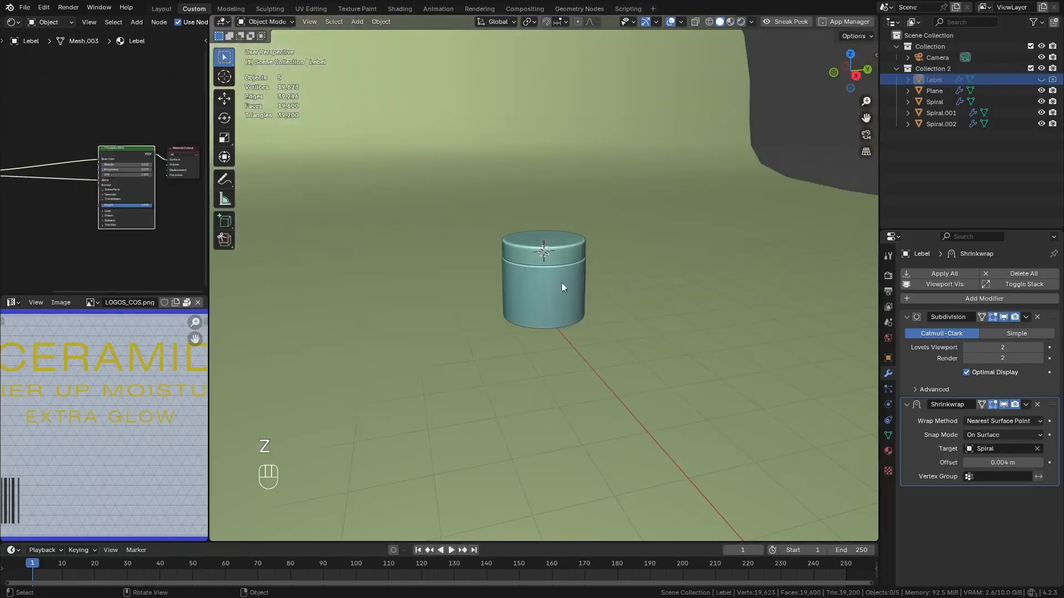
{"action": "left_click", "coordinate": [559, 285]}
Step: Enlarge the image editor area and display the image pwd_bld.png in it
{"action": "left_click_drag", "start_coordinate": [182, 295], "coordinate": [182, 233]}
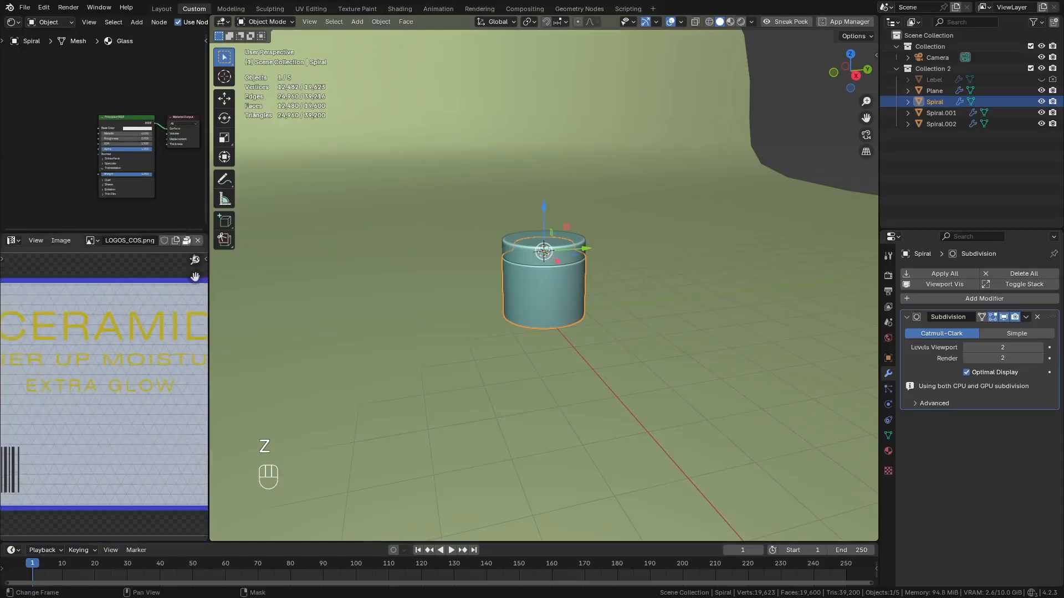
{"action": "left_click_drag", "start_coordinate": [209, 288], "coordinate": [315, 289]}
{"action": "left_click", "coordinate": [90, 239]}
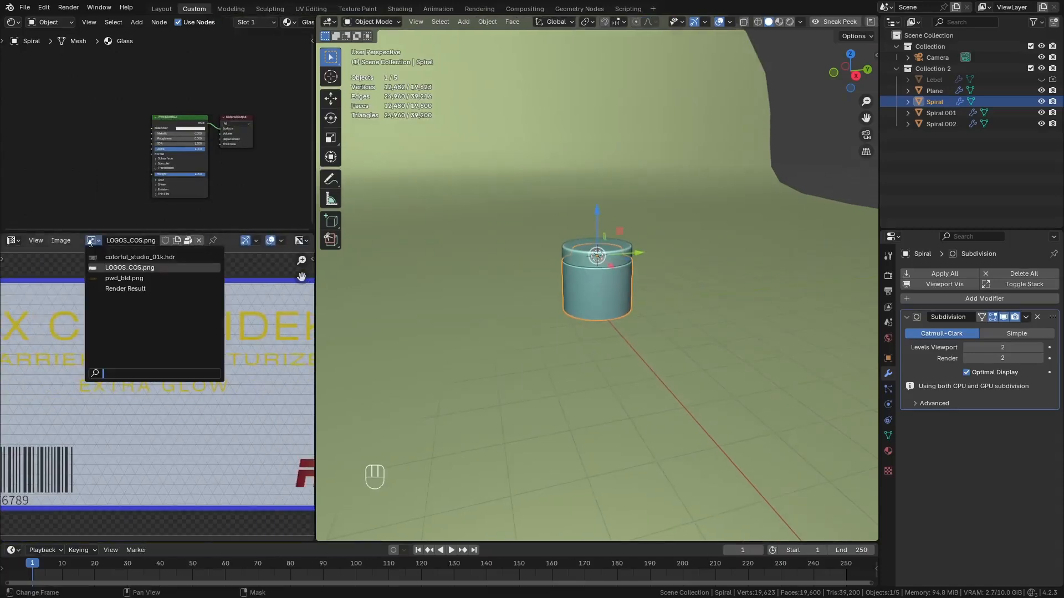
{"action": "left_click", "coordinate": [135, 257]}
{"action": "left_click", "coordinate": [90, 240]}
{"action": "left_click", "coordinate": [123, 279]}
Step: Isolate the glass body in Edit Mode and mark a seam along one vertical edge line of its side wall
{"action": "scroll", "coordinate": [607, 281], "scroll_direction": "up", "scroll_amount": 3}
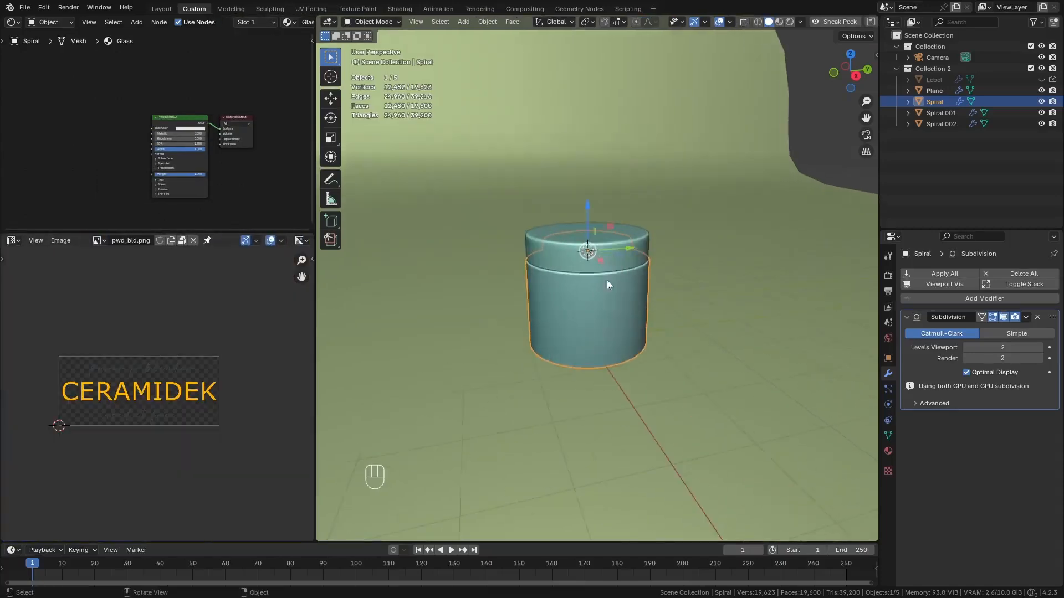
{"action": "middle_click_drag", "start_coordinate": [606, 305], "coordinate": [629, 295]}
{"action": "key", "text": "Tab"}
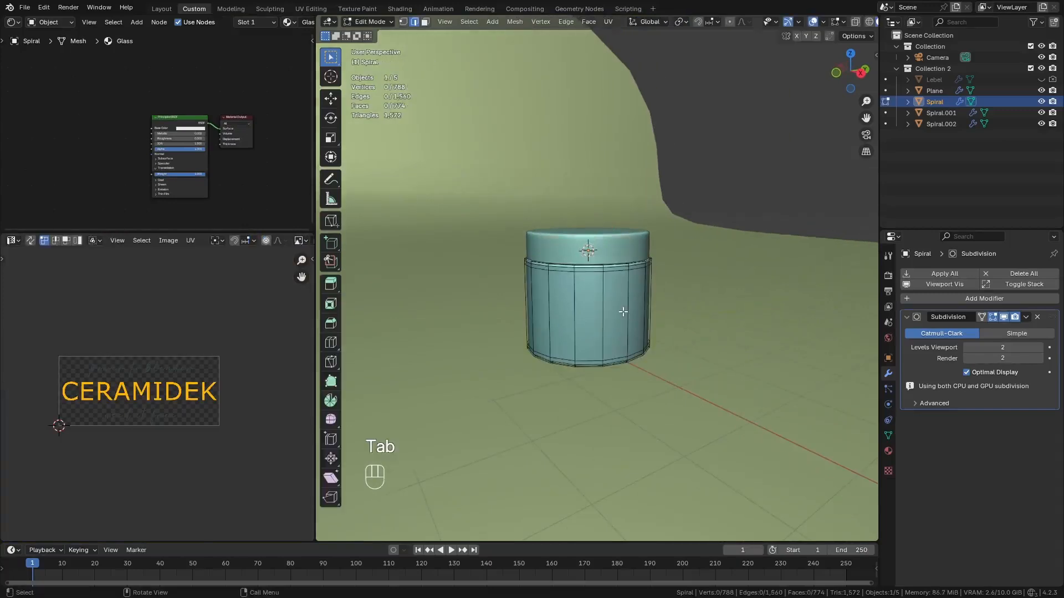
{"action": "scroll", "coordinate": [620, 310], "scroll_direction": "up", "scroll_amount": 3}
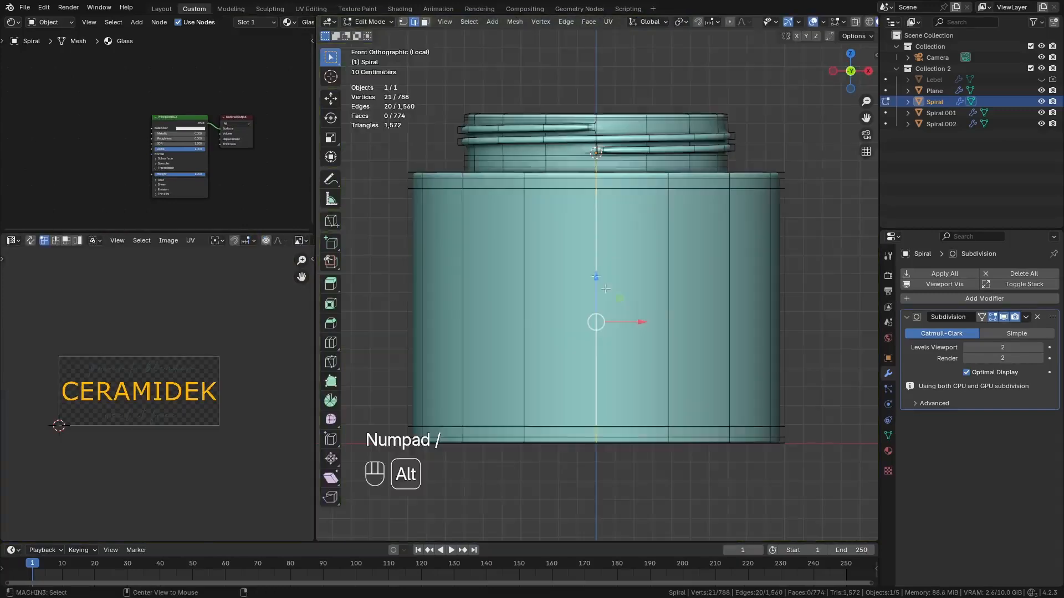
{"action": "key", "text": "ctrl+e"}
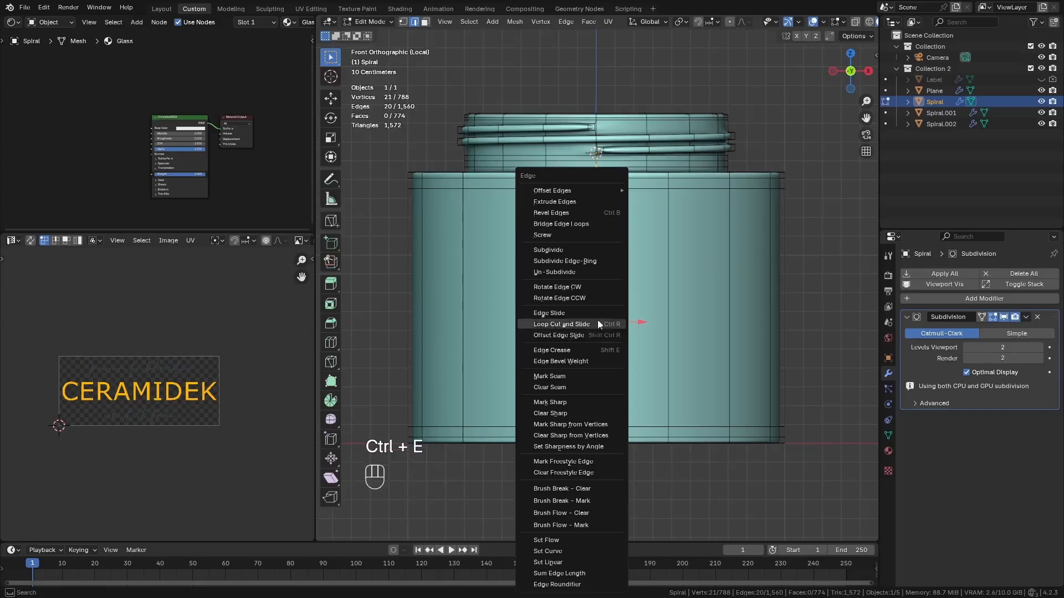
{"action": "left_click", "coordinate": [570, 387]}
Step: Mark a seam along the outer edge loop at the base of the glass body
{"action": "middle_click_drag", "start_coordinate": [570, 386], "coordinate": [670, 233]}
{"action": "middle_click_drag", "start_coordinate": [638, 145], "coordinate": [629, 50]}
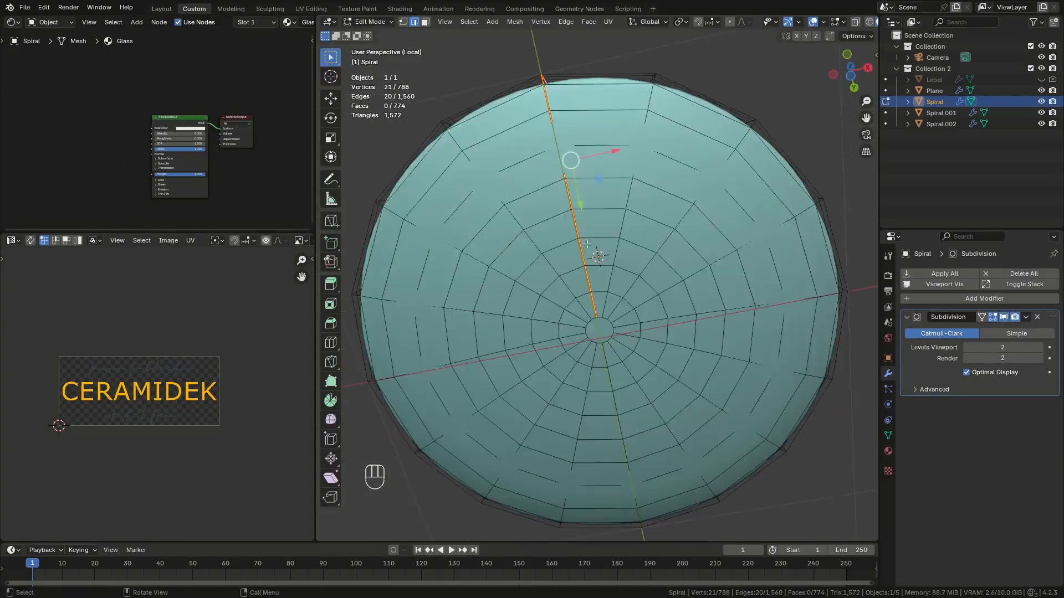
{"action": "middle_click_drag", "start_coordinate": [598, 194], "coordinate": [579, 266]}
{"action": "scroll", "coordinate": [571, 288], "scroll_direction": "up", "scroll_amount": 2}
{"action": "left_click", "coordinate": [568, 288], "text": "alt"}
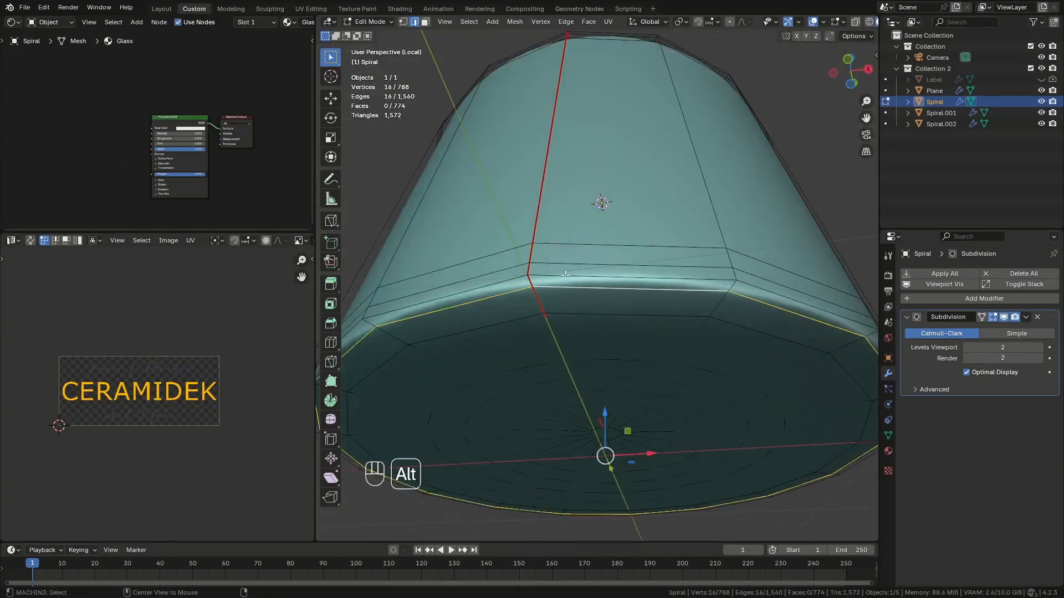
{"action": "left_click", "coordinate": [562, 277], "text": "alt"}
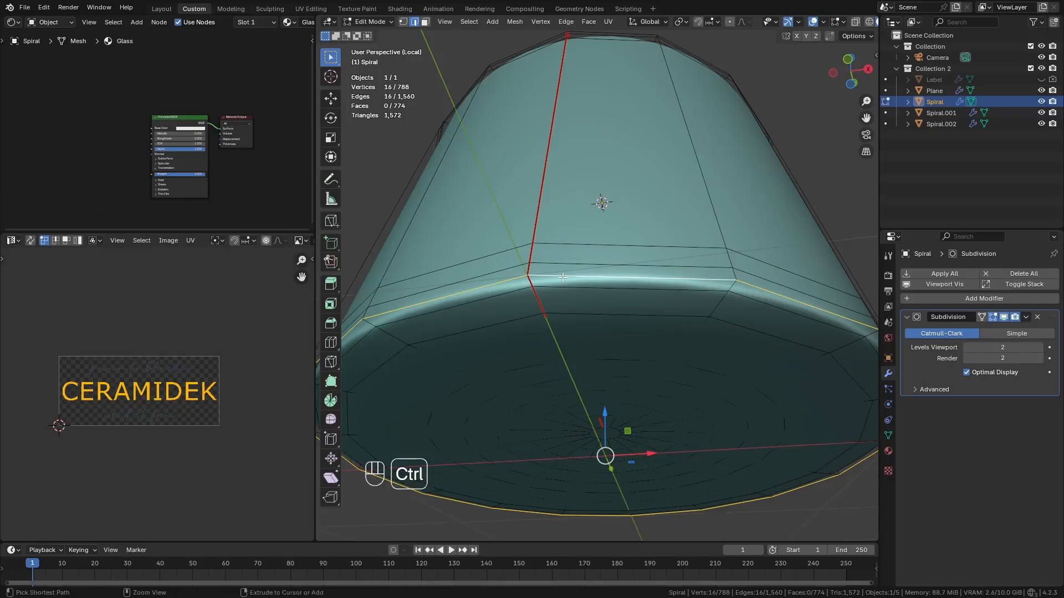
{"action": "key", "text": "ctrl+e"}
{"action": "left_click", "coordinate": [563, 277]}
Step: Clear the seam from the part of the vertical line that runs onto the jar's underside
{"action": "middle_click_drag", "start_coordinate": [580, 301], "coordinate": [583, 286]}
{"action": "left_click", "coordinate": [578, 289], "text": "alt"}
{"action": "left_click", "coordinate": [551, 133], "text": "shift"}
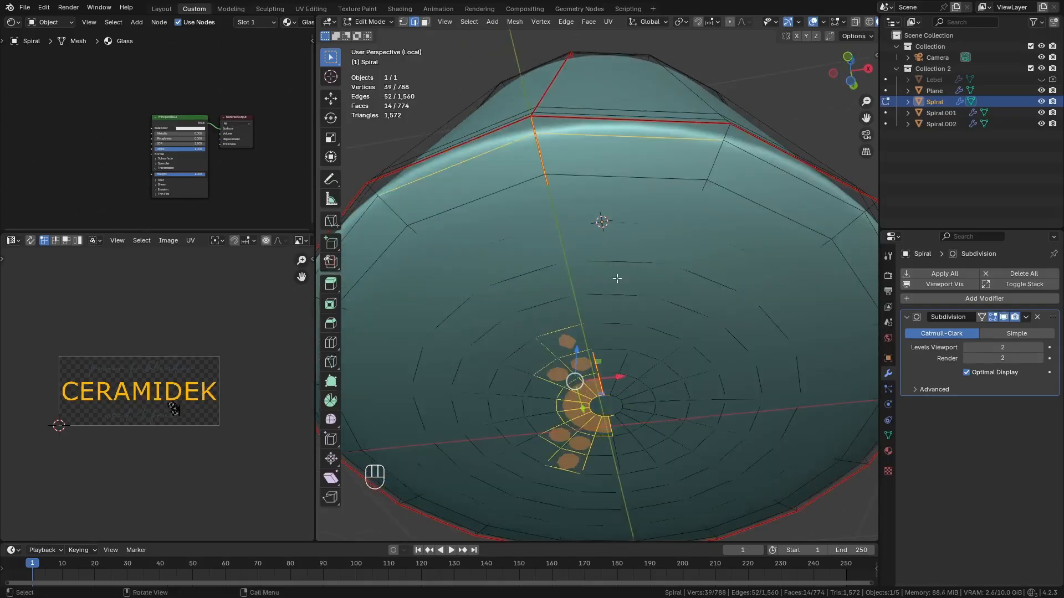
{"action": "key", "text": "ctrl+e"}
{"action": "left_click", "coordinate": [602, 289]}
Step: Mark a seam along the edge loop where the glass body's side wall meets the shoulder
{"action": "key", "text": "a"}
{"action": "key", "text": "a"}
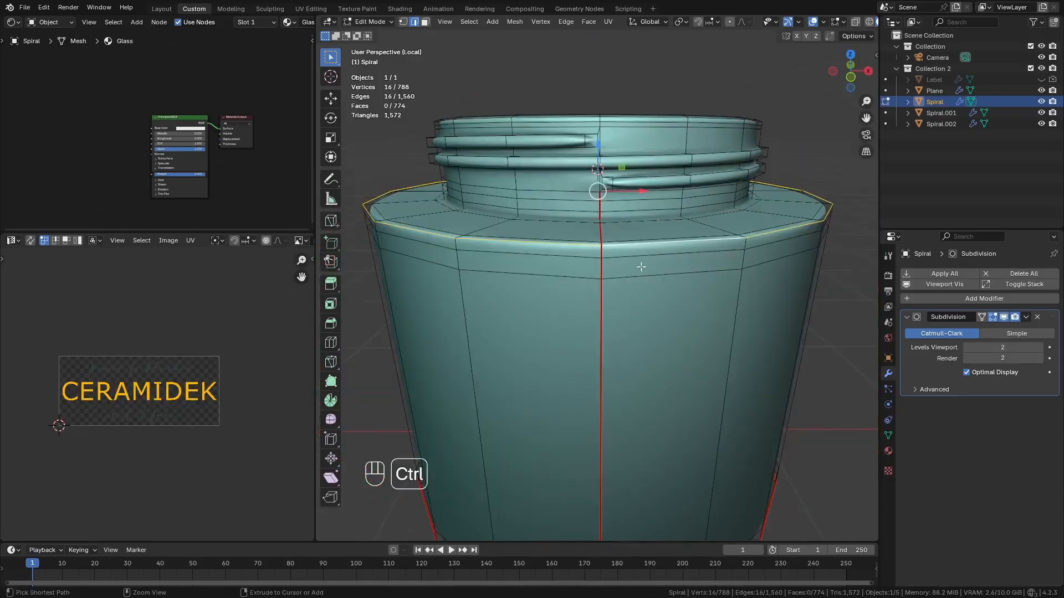
{"action": "key", "text": "ctrl+x"}
{"action": "key", "text": "ctrl+z"}
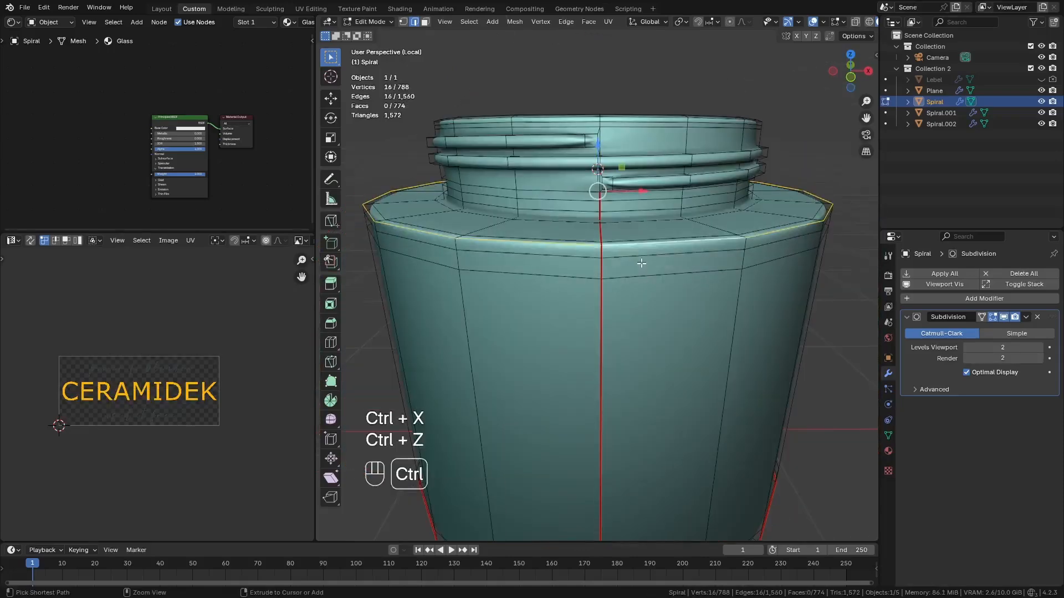
{"action": "key", "text": "ctrl+e"}
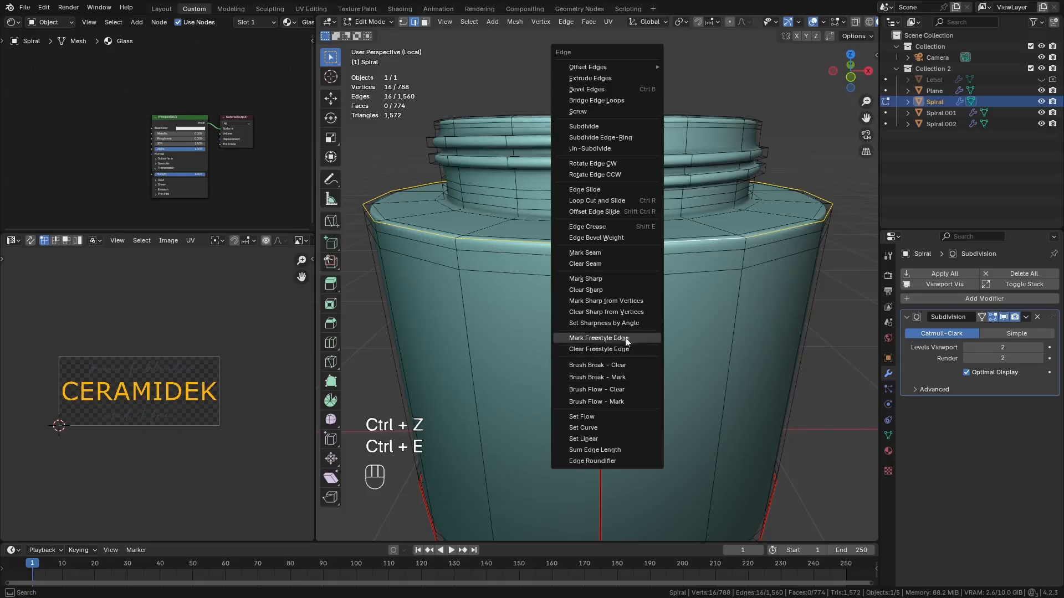
{"action": "left_click", "coordinate": [607, 264]}
Step: Unwrap the whole glass body mesh, trying Smart UV Project before settling on the seam-based Unwrap with the Angle Based method
{"action": "scroll", "coordinate": [687, 322], "scroll_direction": "down", "scroll_amount": 2}
{"action": "key", "text": "a"}
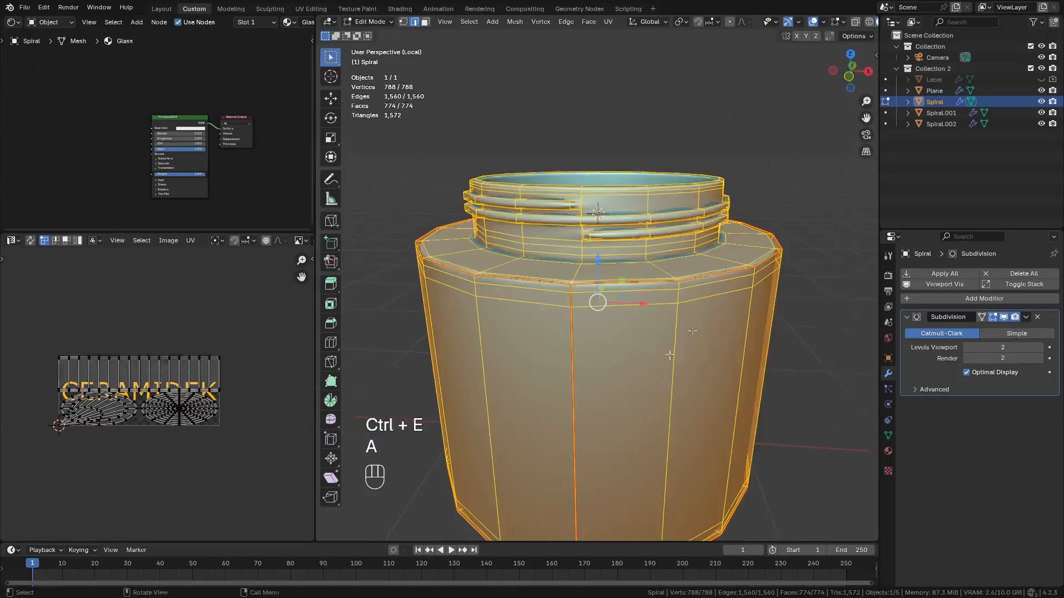
{"action": "key", "text": "u"}
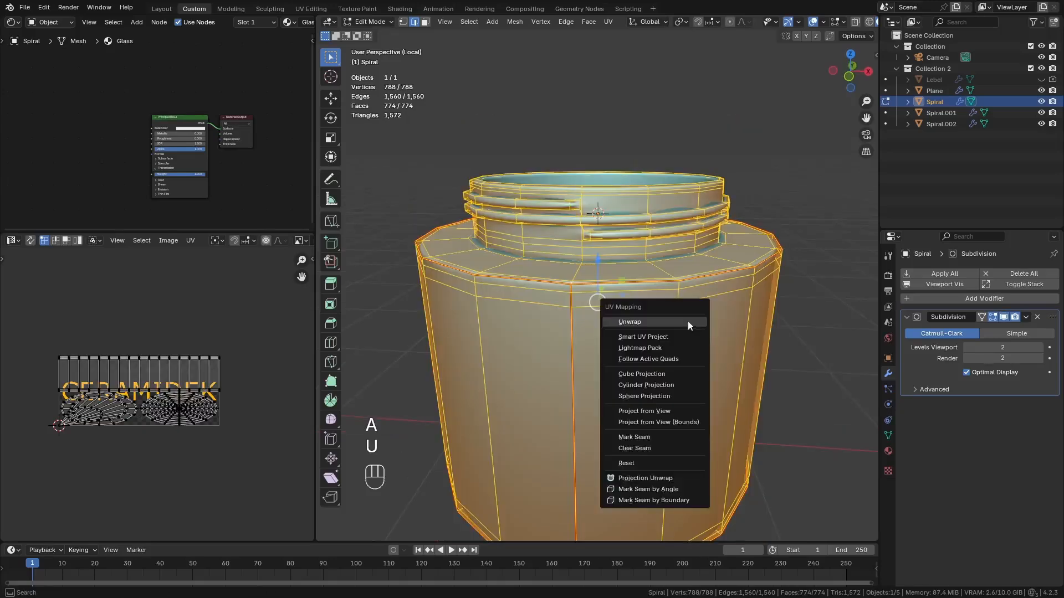
{"action": "left_click", "coordinate": [646, 337]}
{"action": "left_click", "coordinate": [629, 441]}
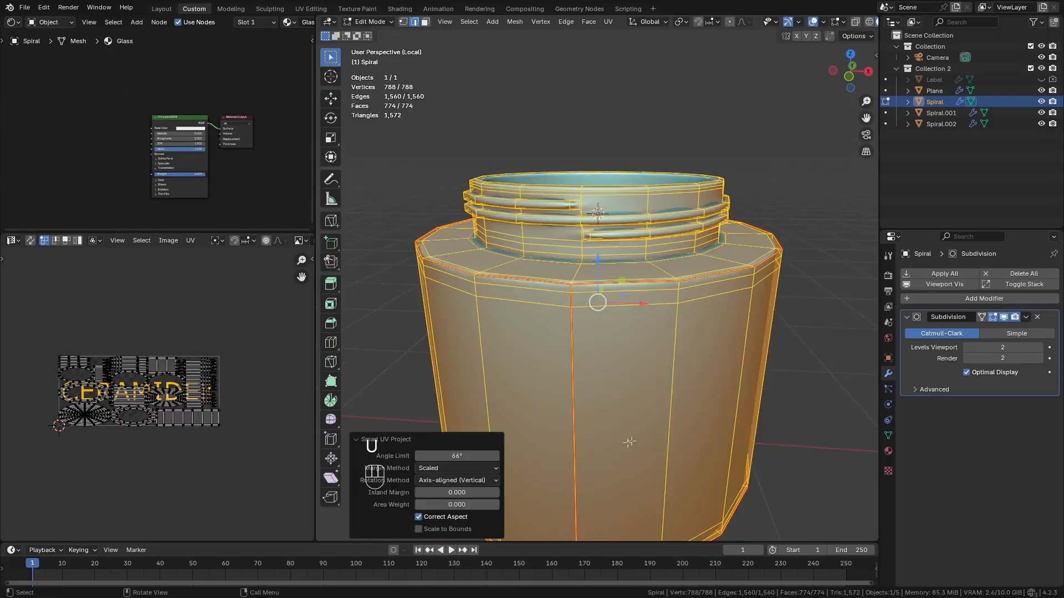
{"action": "key", "text": "u"}
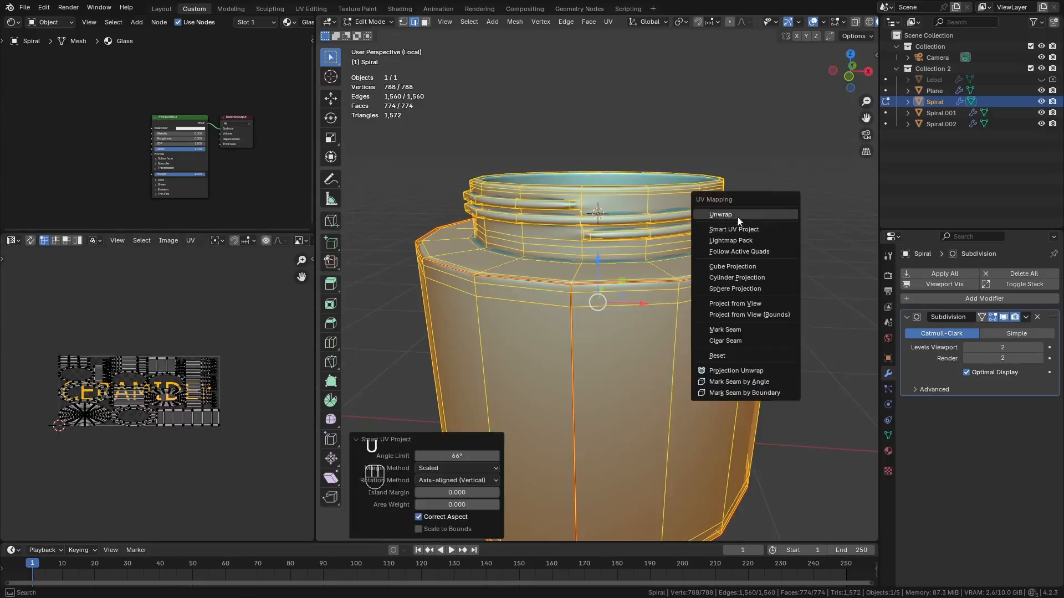
{"action": "left_click", "coordinate": [721, 215]}
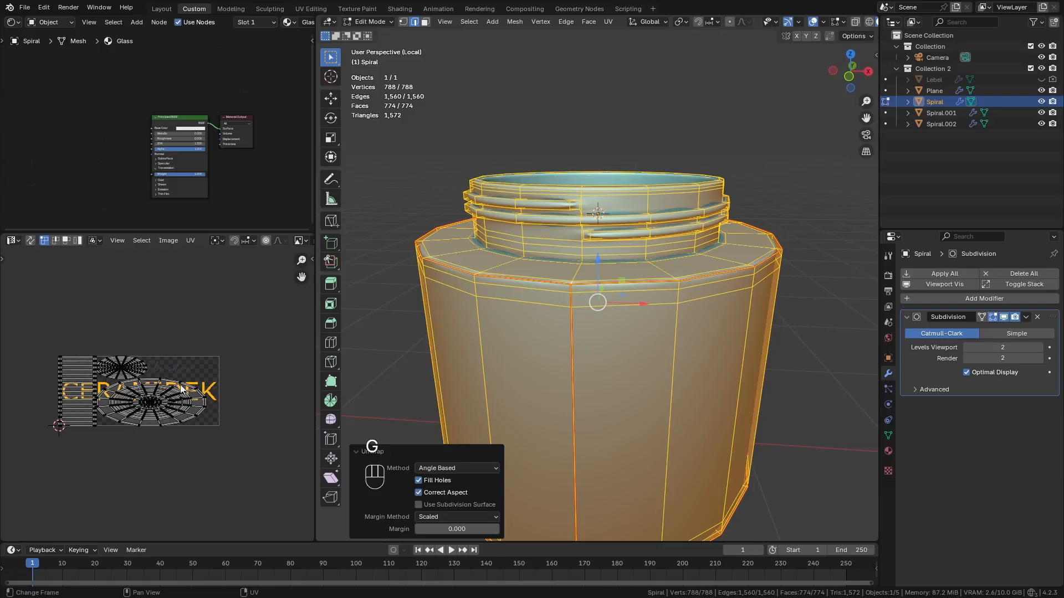
Step: Move all of the UV islands off the CERAMIDEK image into the empty space below it
{"action": "key", "text": "a"}
{"action": "key", "text": "g"}
{"action": "left_click", "coordinate": [205, 465]}
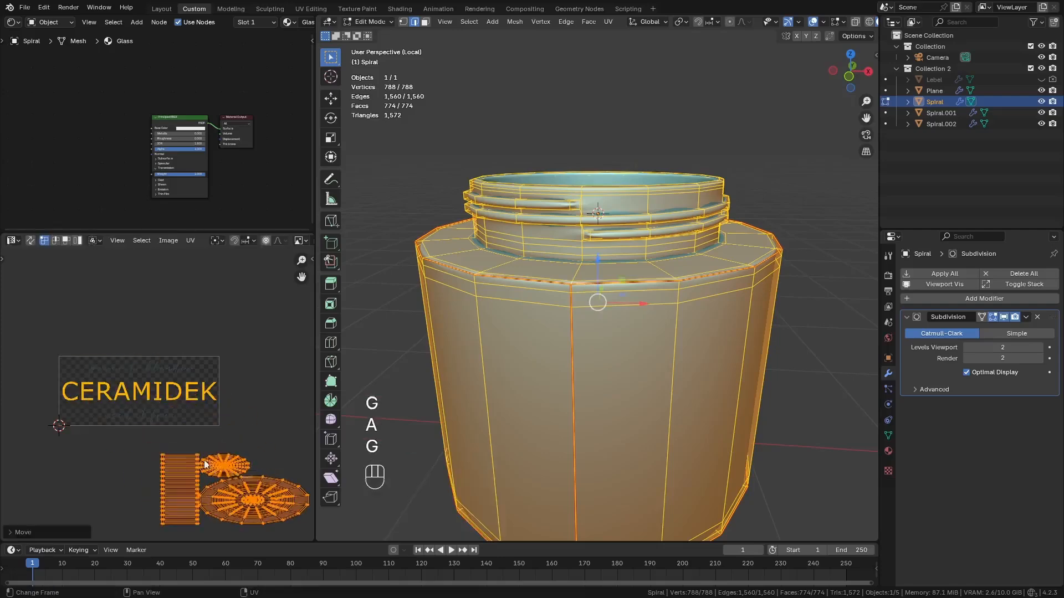
Step: Select all side-wall faces between the shoulder and base seams and move their UV island onto the CERAMIDEK image
{"action": "key", "text": "3"}
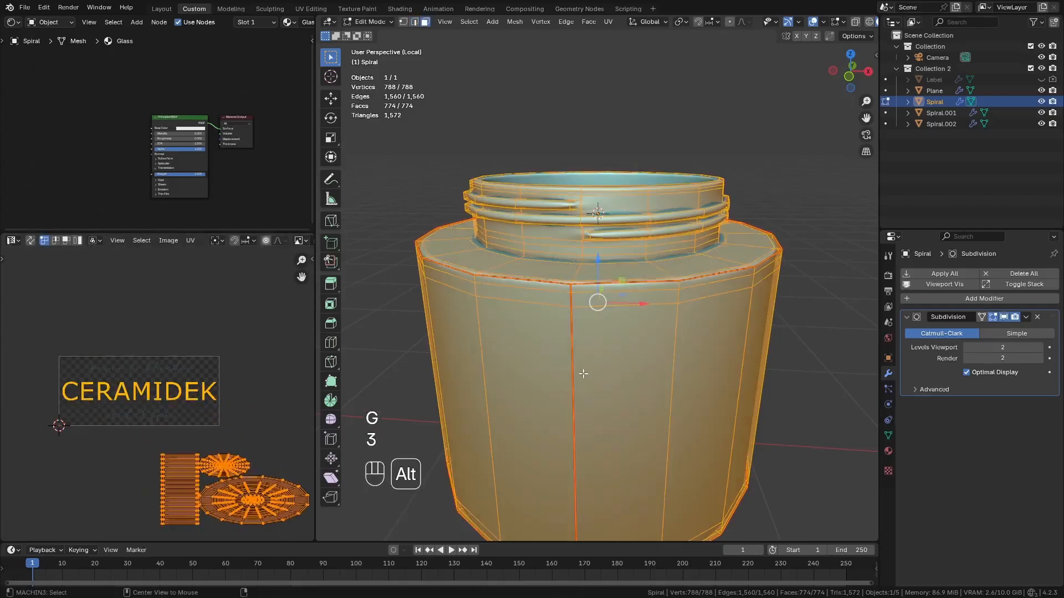
{"action": "left_click", "coordinate": [576, 357], "text": "alt"}
{"action": "key", "text": "ctrl+KP_Add"}
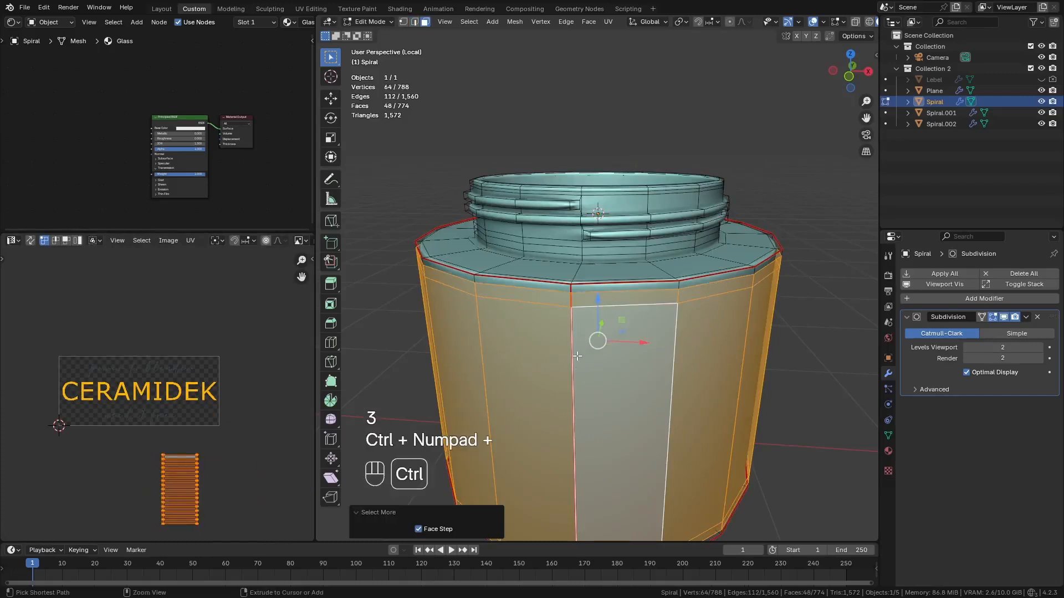
{"action": "key", "text": "ctrl+KP_Add"}
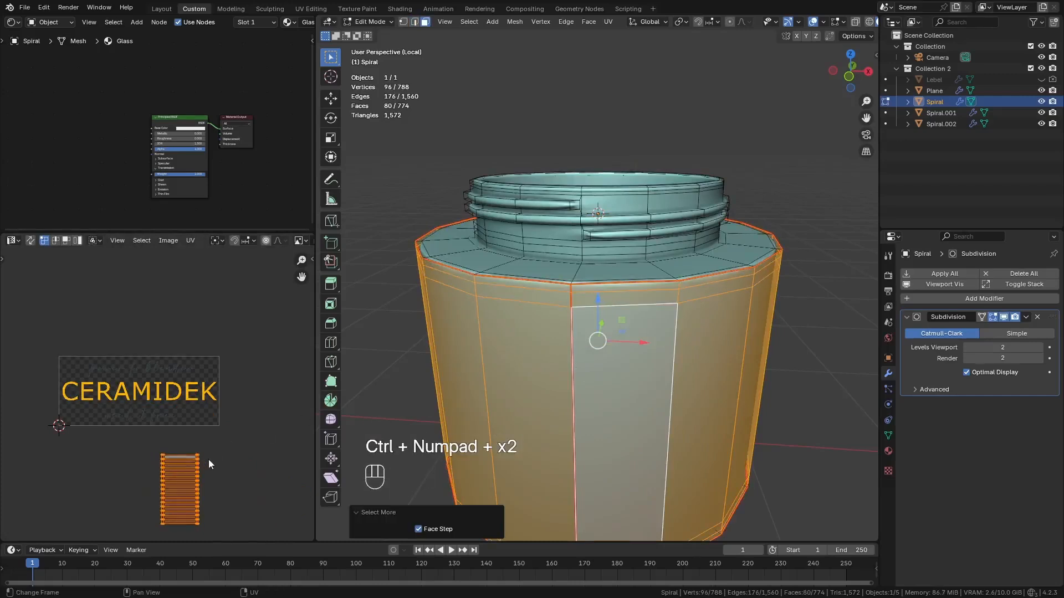
{"action": "key", "text": "g"}
{"action": "left_click", "coordinate": [167, 363]}
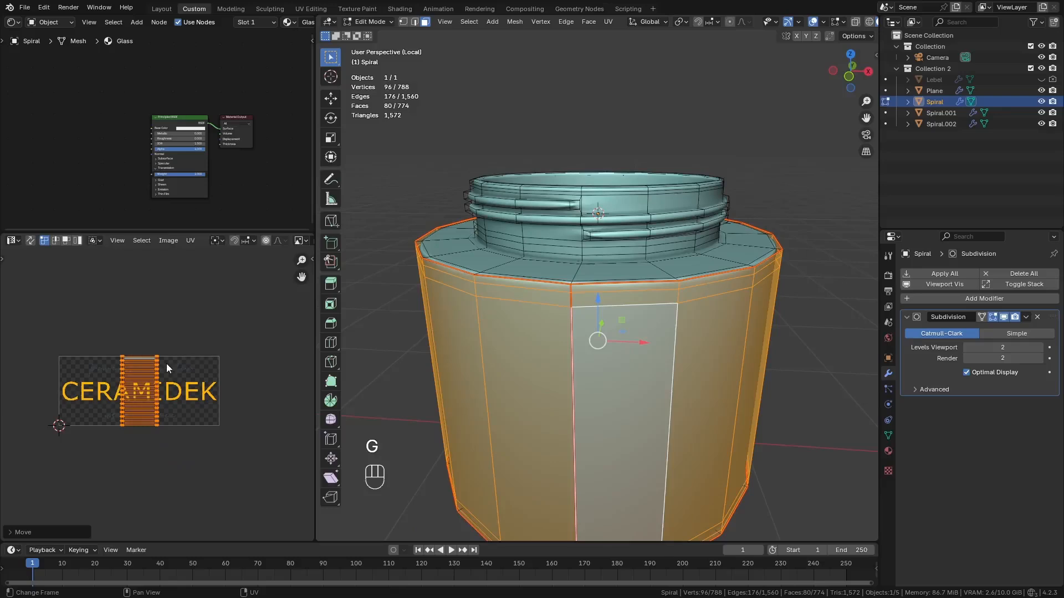
Step: Rotate the side-wall UV island by 90° and scale it up around the CERAMIDEK text
{"action": "key", "text": "r"}
{"action": "key", "text": "KP_9"}
{"action": "key", "text": "KP_0"}
{"action": "key", "text": "KP_Enter"}
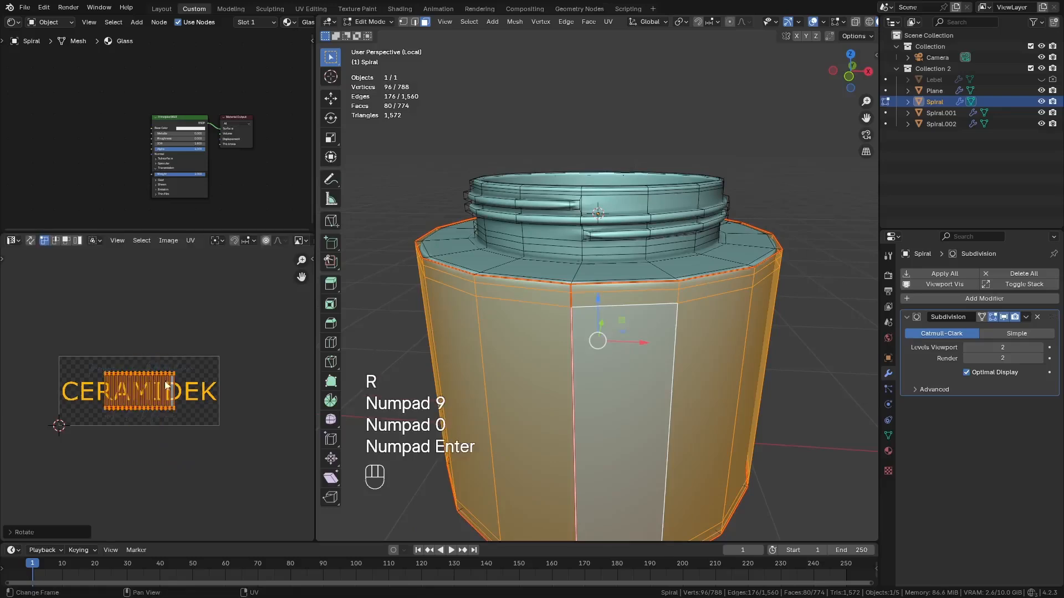
{"action": "key", "text": "s"}
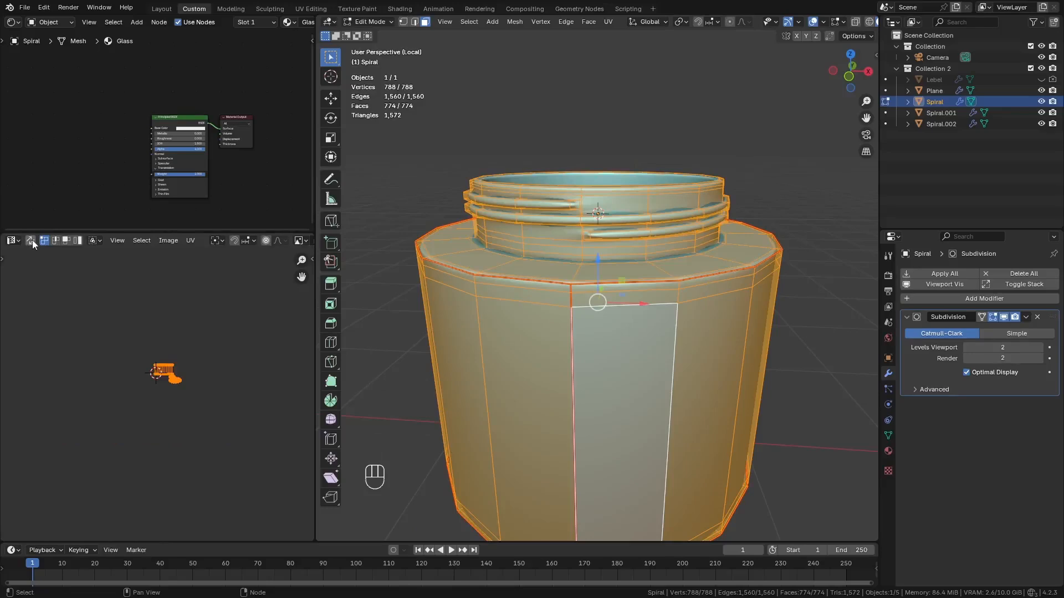
Step: Turn on UV sync selection and select the round neck and base UV islands below the image
{"action": "left_click", "coordinate": [31, 242]}
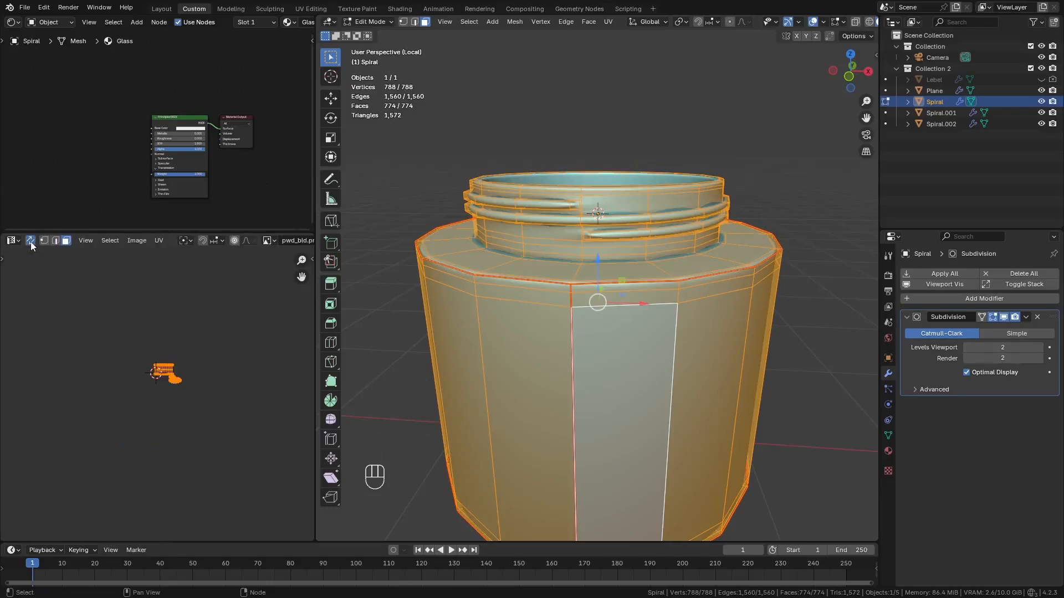
{"action": "scroll", "coordinate": [139, 421], "scroll_direction": "up", "scroll_amount": 4}
{"action": "middle_click_drag", "start_coordinate": [146, 433], "coordinate": [150, 424], "text": "shift"}
{"action": "left_click_drag", "start_coordinate": [256, 393], "coordinate": [136, 472]}
{"action": "scroll", "coordinate": [198, 422], "scroll_direction": "up", "scroll_amount": 3}
{"action": "mouse_move", "coordinate": [304, 366]}
{"action": "left_mouse_down"}
{"action": "mouse_move", "coordinate": [156, 417]}
{"action": "mouse_move", "coordinate": [85, 488]}
{"action": "left_mouse_up"}
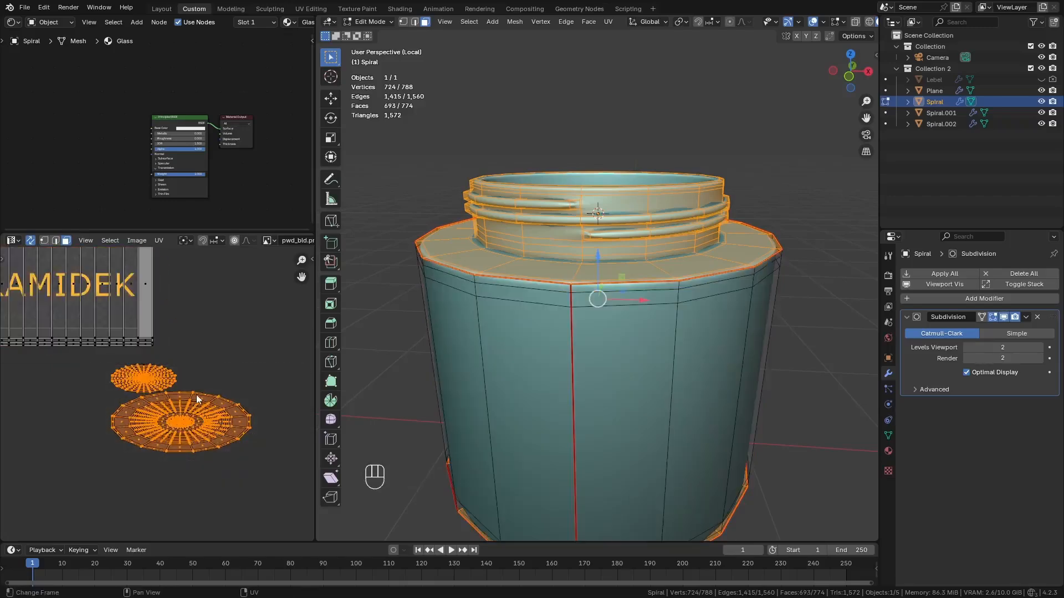
Step: Merge the selected neck and base UVs into a single point outside the image
{"action": "scroll", "coordinate": [183, 414], "scroll_direction": "down", "scroll_amount": 4}
{"action": "scroll", "coordinate": [174, 411], "scroll_direction": "up", "scroll_amount": 1}
{"action": "right_click", "coordinate": [169, 400]}
{"action": "mouse_move", "coordinate": [169, 563]}
{"action": "left_click", "coordinate": [234, 536]}
{"action": "scroll", "coordinate": [169, 400], "scroll_direction": "up", "scroll_amount": 6}
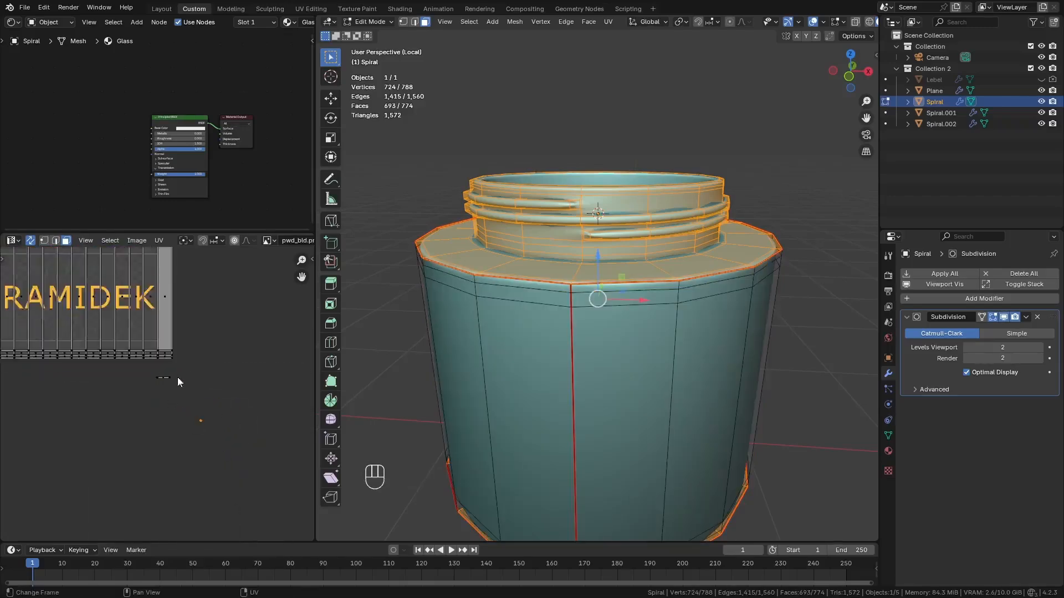
Step: Select the small leftover UV island just below the CERAMIDEK image and merge its UVs into a single point
{"action": "left_click_drag", "start_coordinate": [128, 361], "coordinate": [226, 409]}
{"action": "key", "text": "m"}
{"action": "left_click", "coordinate": [227, 410]}
{"action": "scroll", "coordinate": [226, 409], "scroll_direction": "down", "scroll_amount": 5}
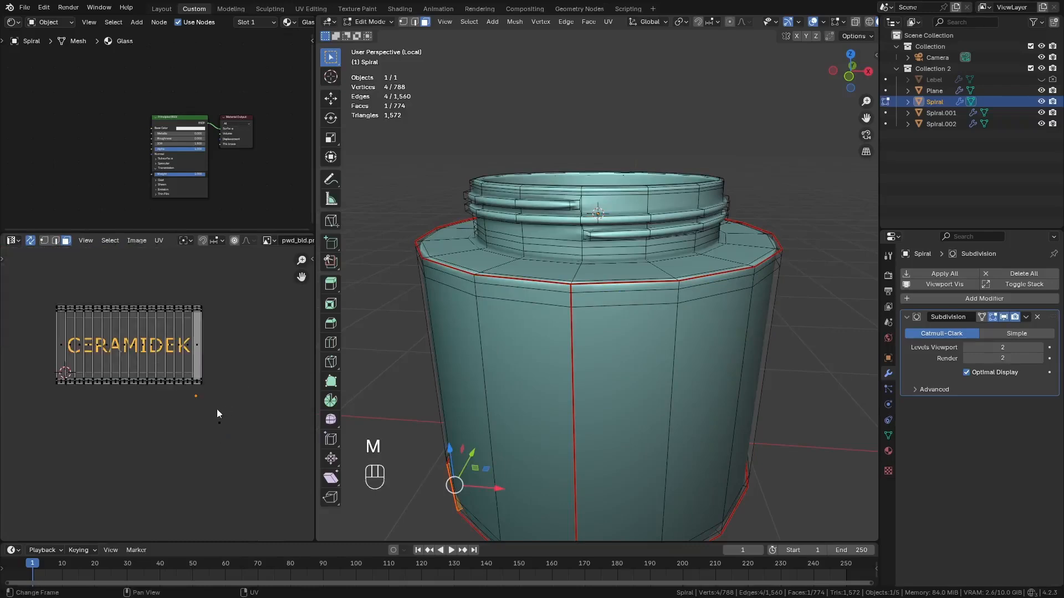
{"action": "scroll", "coordinate": [133, 318], "scroll_direction": "up", "scroll_amount": 3}
{"action": "middle_click_drag", "start_coordinate": [187, 349], "coordinate": [216, 344], "text": "shift"}
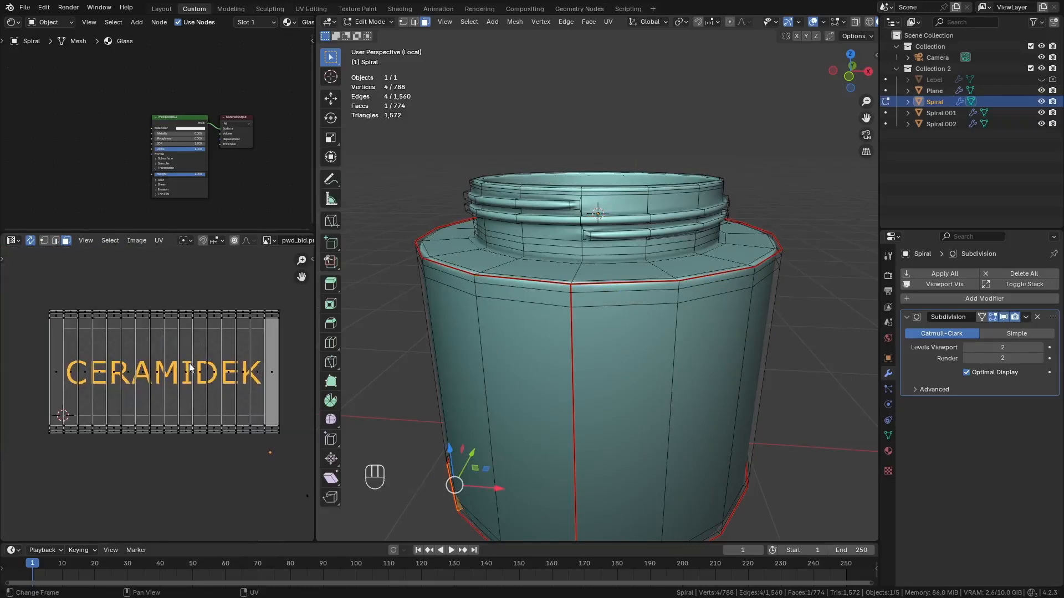
Step: Leave mesh editing, show the glass jar in rendered shading and enlarge the node editor above the image view
{"action": "key", "text": "Tab"}
{"action": "key", "text": "z"}
{"action": "left_click", "coordinate": [497, 219]}
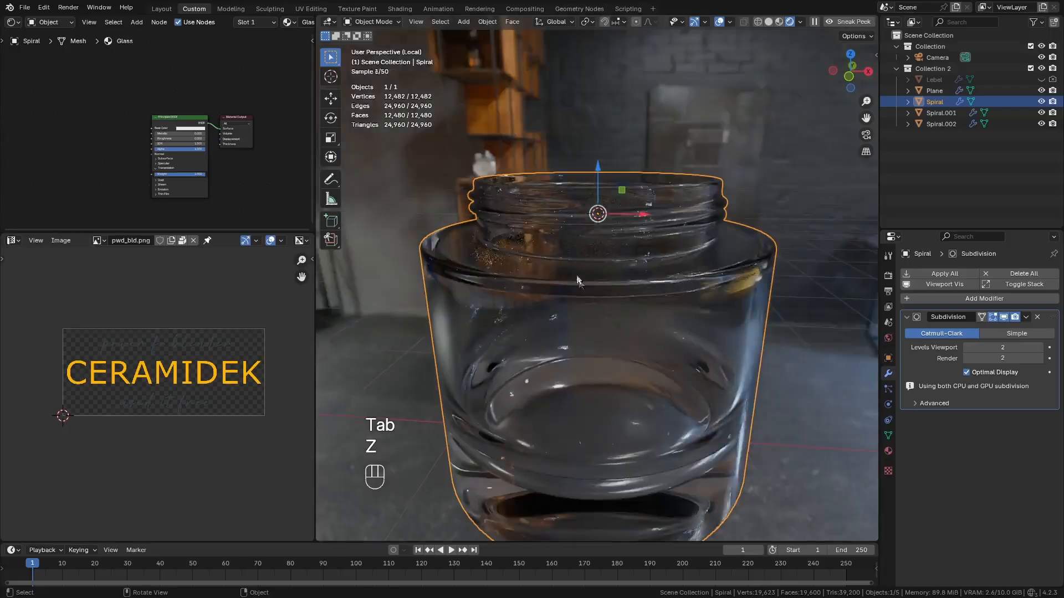
{"action": "scroll", "coordinate": [576, 281], "scroll_direction": "down", "scroll_amount": 3}
{"action": "mouse_move", "coordinate": [579, 300]}
{"action": "middle_mouse_down"}
{"action": "mouse_move", "coordinate": [598, 268]}
{"action": "mouse_move", "coordinate": [481, 358]}
{"action": "mouse_move", "coordinate": [566, 356]}
{"action": "middle_mouse_up"}
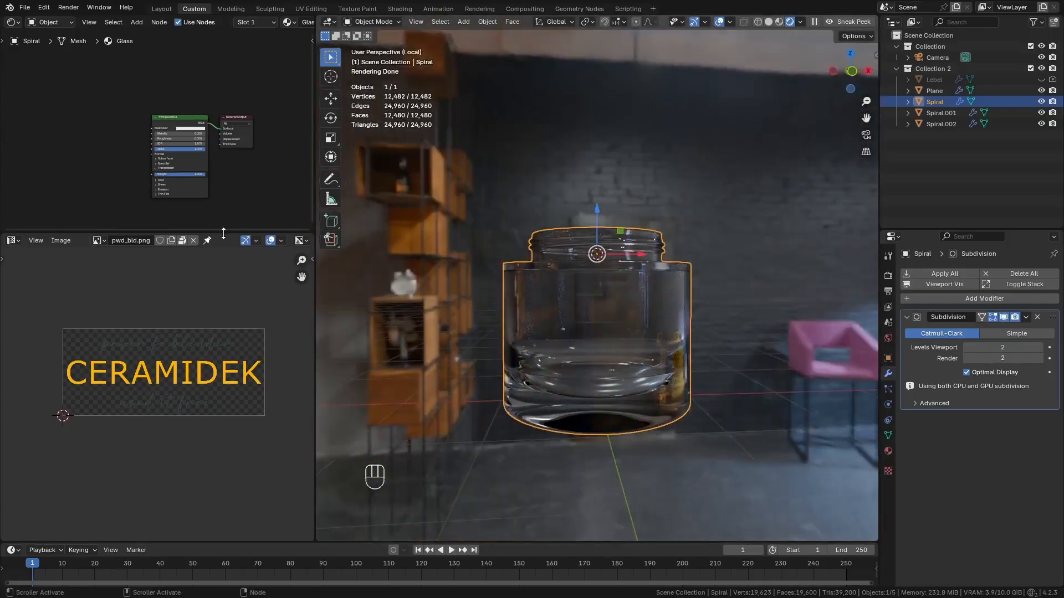
{"action": "left_click_drag", "start_coordinate": [222, 232], "coordinate": [224, 345]}
{"action": "middle_click_drag", "start_coordinate": [602, 333], "coordinate": [658, 355]}
{"action": "scroll", "coordinate": [193, 251], "scroll_direction": "up", "scroll_amount": 1}
{"action": "middle_click_drag", "start_coordinate": [118, 235], "coordinate": [140, 256]}
Step: Add an Image Texture node to the left of the Principled BSDF in the Glass material
{"action": "key", "text": "shift+a"}
{"action": "mouse_move", "coordinate": [92, 235]}
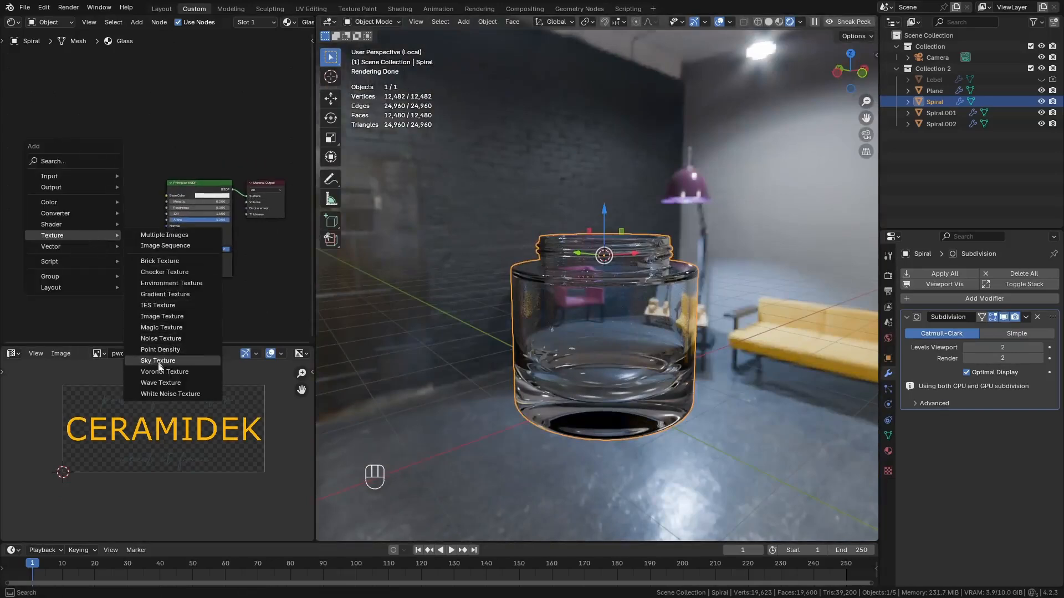
{"action": "left_click", "coordinate": [164, 322]}
{"action": "left_click", "coordinate": [92, 244]}
{"action": "scroll", "coordinate": [101, 247], "scroll_direction": "up", "scroll_amount": 2}
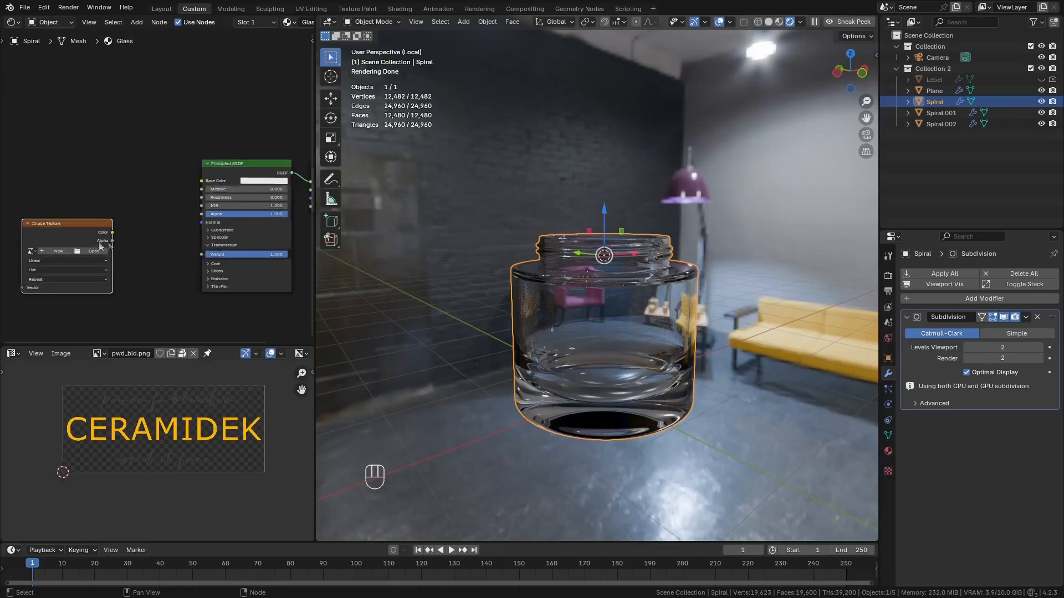
Step: Link the image texture's Color output to Base Color and its Alpha output to the shader's Alpha
{"action": "left_click_drag", "start_coordinate": [199, 189], "coordinate": [201, 181]}
{"action": "scroll", "coordinate": [134, 224], "scroll_direction": "up", "scroll_amount": 2}
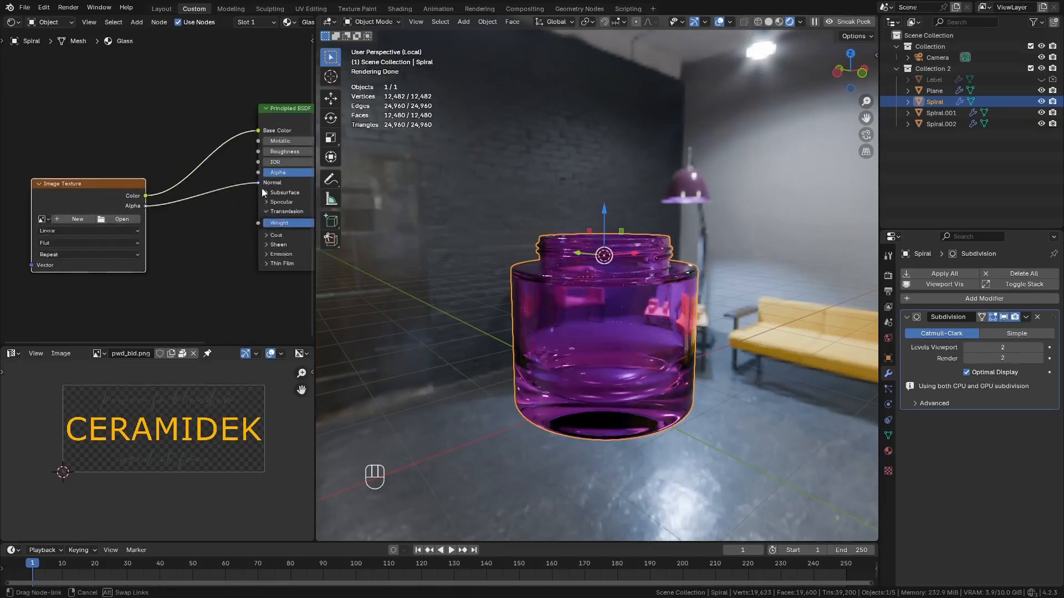
{"action": "left_click_drag", "start_coordinate": [265, 180], "coordinate": [265, 181]}
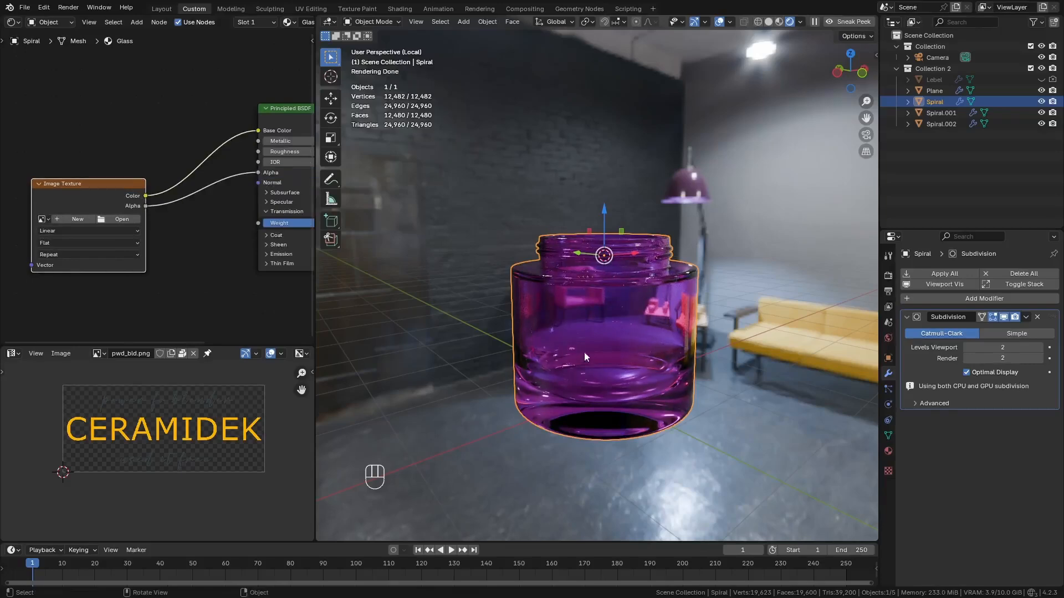
Step: Assign the existing image pwd_bld.png to the Image Texture node of the Glass material
{"action": "middle_click_drag", "start_coordinate": [667, 325], "coordinate": [527, 348]}
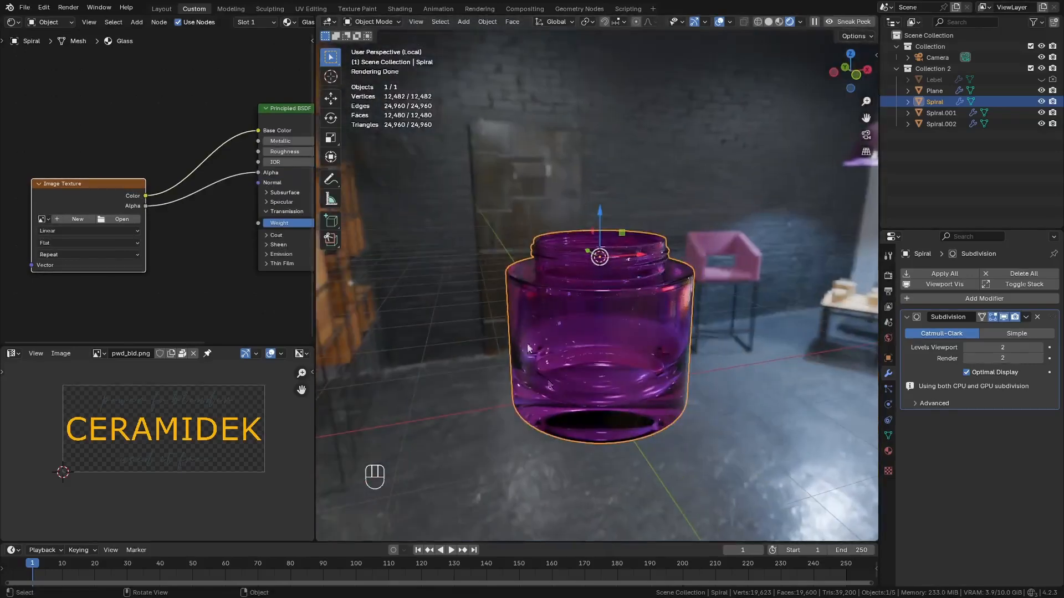
{"action": "middle_click_drag", "start_coordinate": [124, 255], "coordinate": [153, 250]}
{"action": "middle_click_drag", "start_coordinate": [77, 206], "coordinate": [139, 190]}
{"action": "scroll", "coordinate": [139, 190], "scroll_direction": "up", "scroll_amount": 3}
{"action": "left_click", "coordinate": [135, 200]}
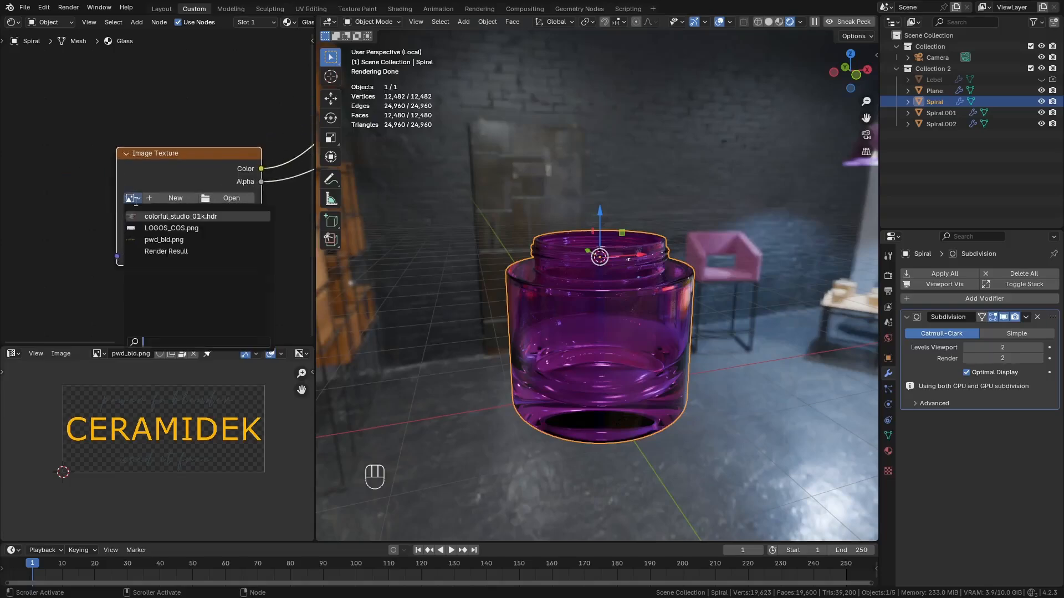
{"action": "left_click", "coordinate": [182, 241]}
{"action": "mouse_move", "coordinate": [662, 361]}
{"action": "middle_mouse_down"}
{"action": "mouse_move", "coordinate": [490, 343]}
{"action": "mouse_move", "coordinate": [667, 376]}
{"action": "middle_mouse_up"}
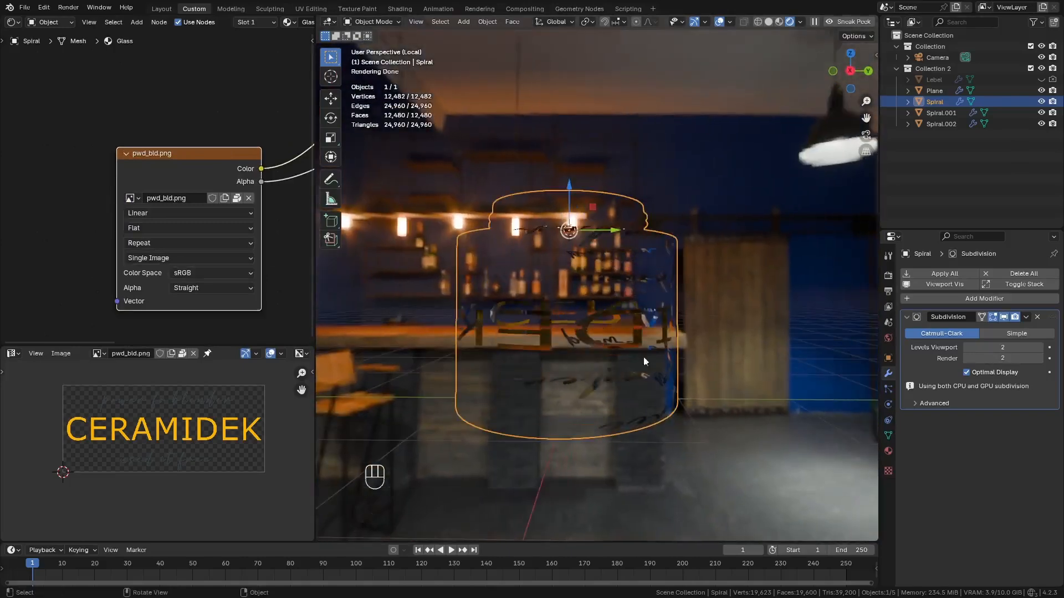
Step: Exit local view and look at the lettering on the complete jar from the side
{"action": "key", "text": "KP_Divide"}
{"action": "middle_click_drag", "start_coordinate": [625, 305], "coordinate": [571, 321]}
{"action": "scroll", "coordinate": [580, 327], "scroll_direction": "up", "scroll_amount": 2}
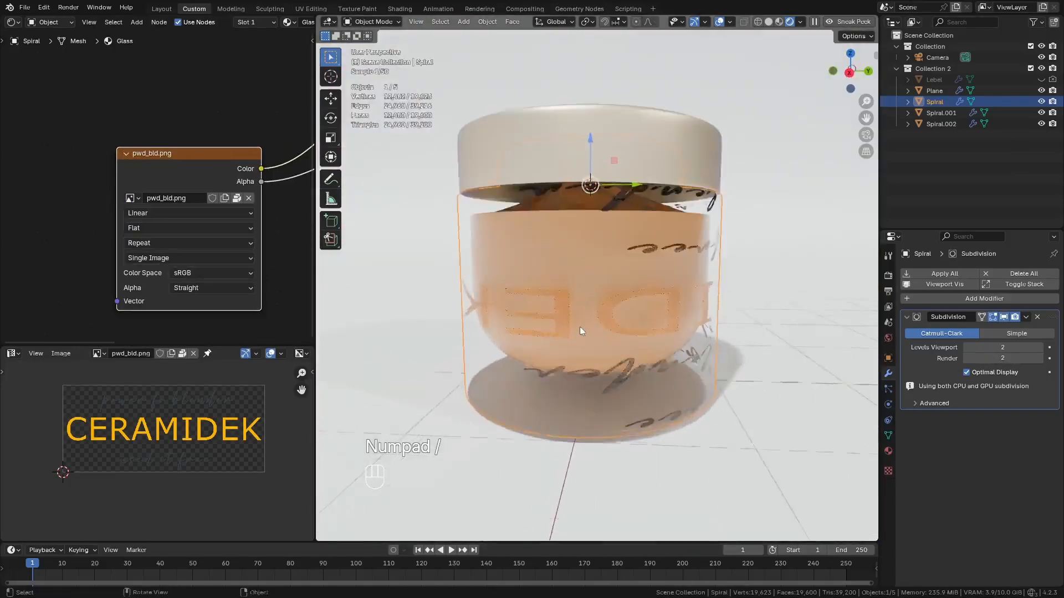
{"action": "middle_click_drag", "start_coordinate": [580, 327], "coordinate": [503, 312]}
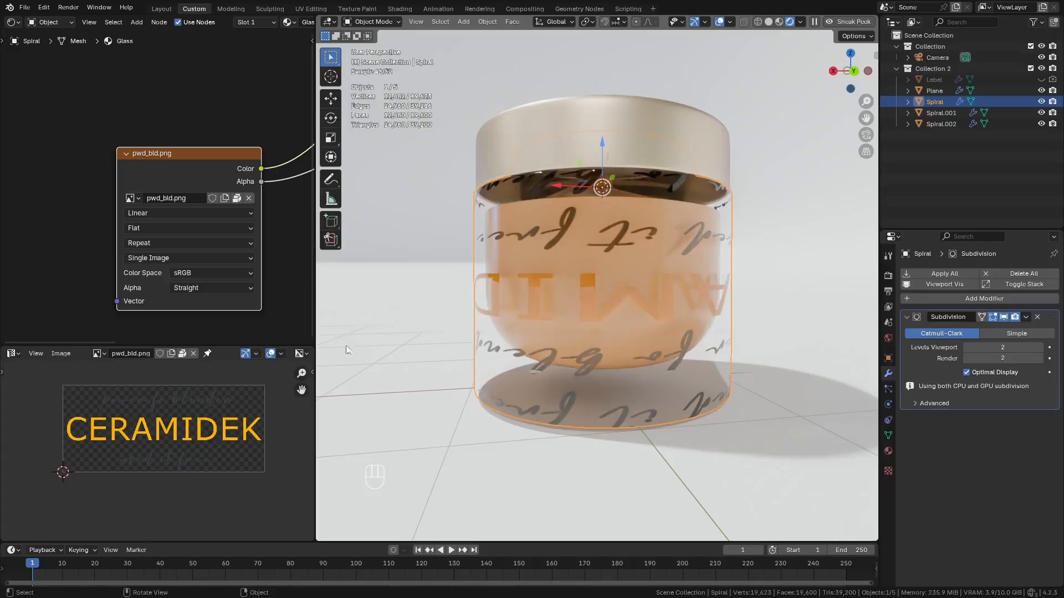
Step: Set the pwd_bld.png texture's extension mode from repeating to Clip
{"action": "scroll", "coordinate": [227, 293], "scroll_direction": "up", "scroll_amount": 2}
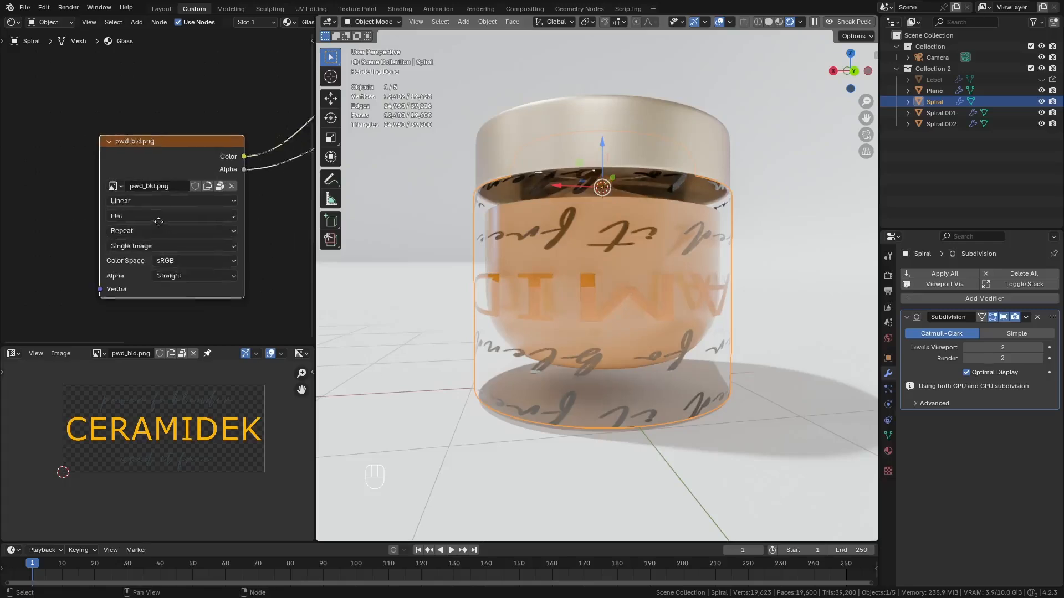
{"action": "left_click", "coordinate": [130, 227]}
{"action": "left_click", "coordinate": [125, 300]}
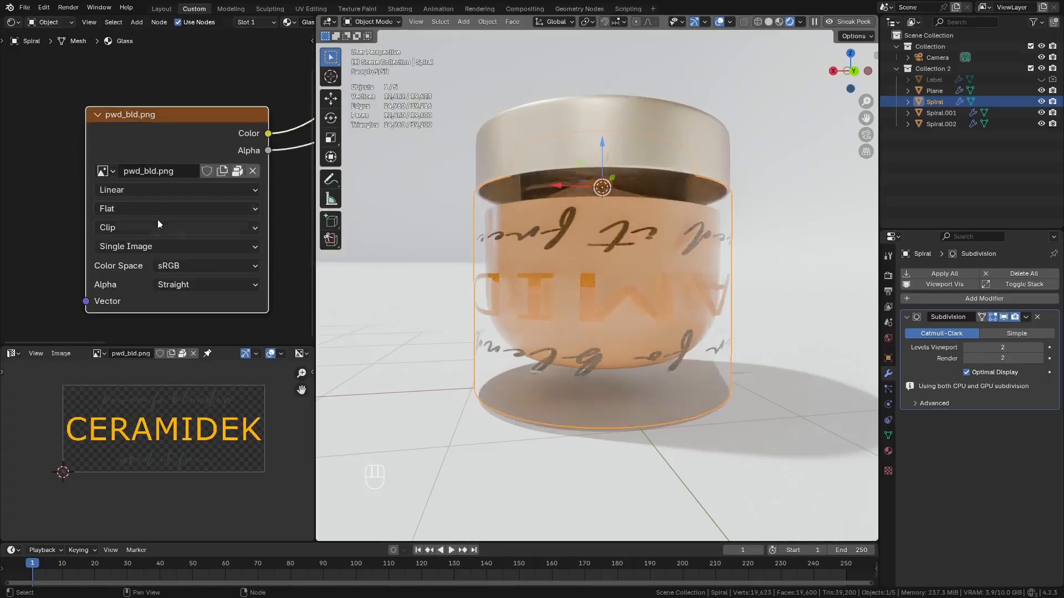
{"action": "middle_click_drag", "start_coordinate": [650, 281], "coordinate": [720, 294]}
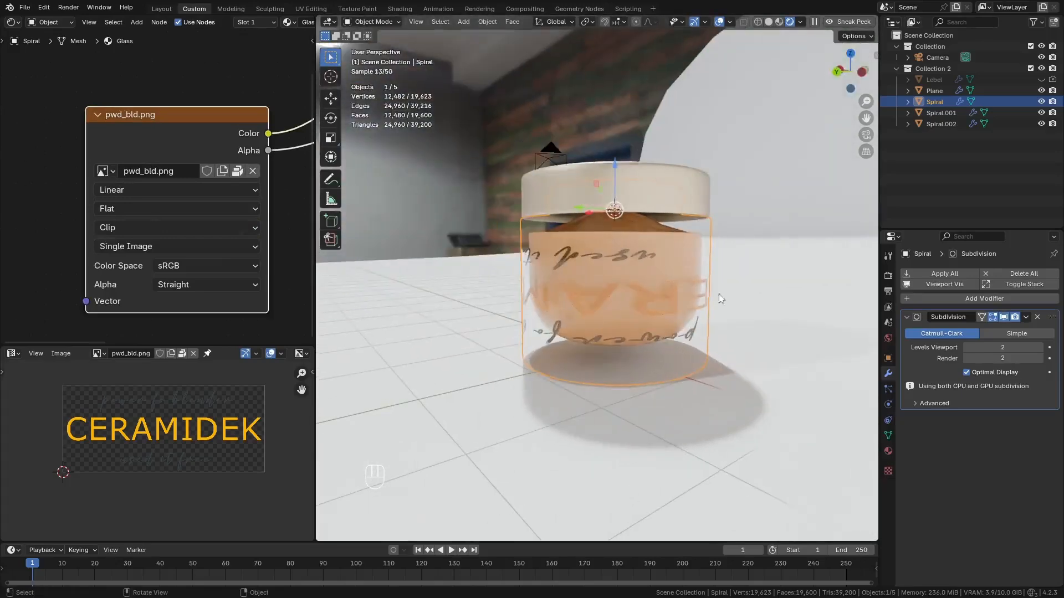
Step: Select the whole side-wall UV island over the CERAMIDEK image and rotate it by 180°
{"action": "middle_click_drag", "start_coordinate": [640, 310], "coordinate": [677, 312]}
{"action": "key", "text": "Tab"}
{"action": "scroll", "coordinate": [177, 435], "scroll_direction": "down", "scroll_amount": 3}
{"action": "left_click_drag", "start_coordinate": [247, 373], "coordinate": [72, 470]}
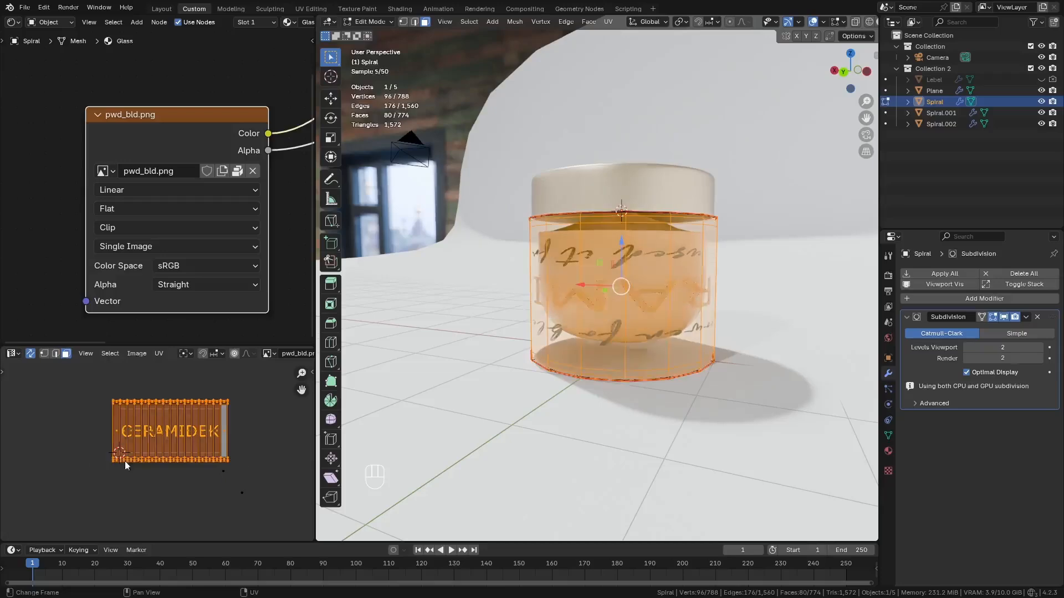
{"action": "key", "text": "r"}
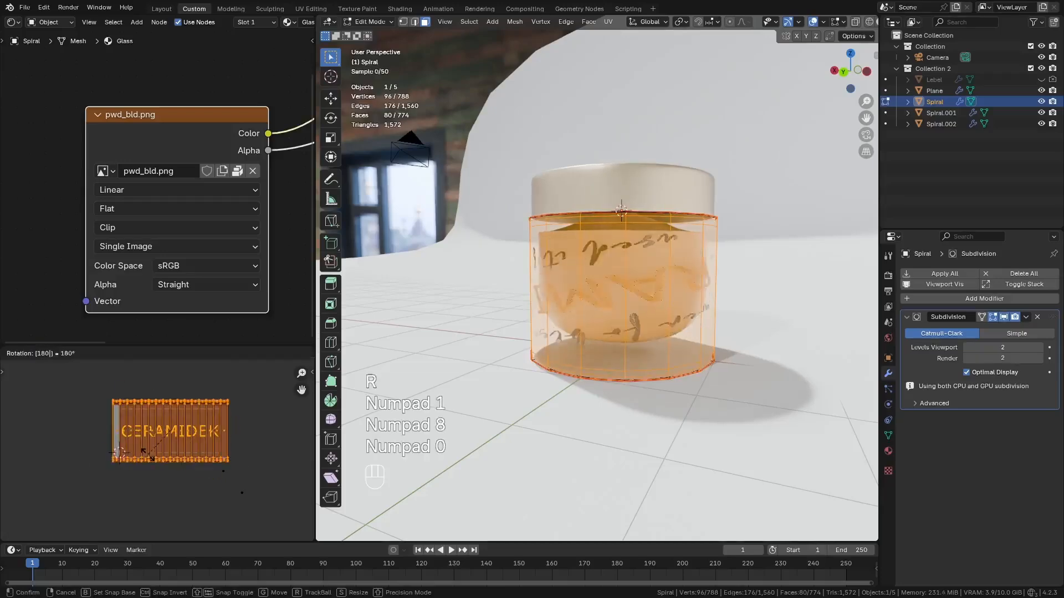
{"action": "left_click", "coordinate": [148, 454]}
{"action": "key", "text": "Tab"}
{"action": "middle_click_drag", "start_coordinate": [520, 303], "coordinate": [697, 298]}
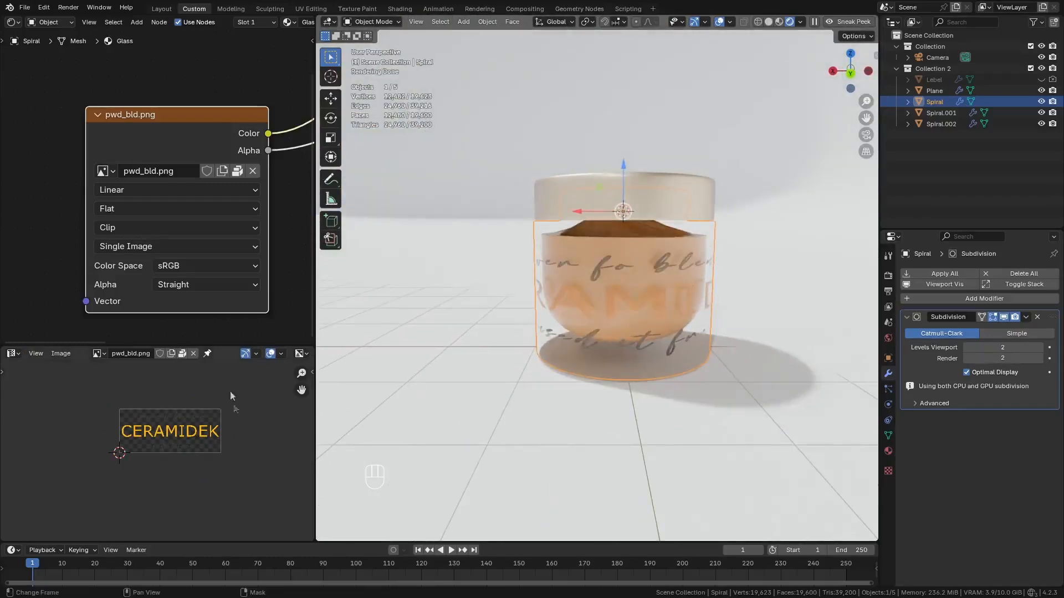
Step: Widen the side-wall UV island and scale it up beyond the image so the lettering fits the jar front, then deselect everything
{"action": "key", "text": "Tab"}
{"action": "key", "text": "s"}
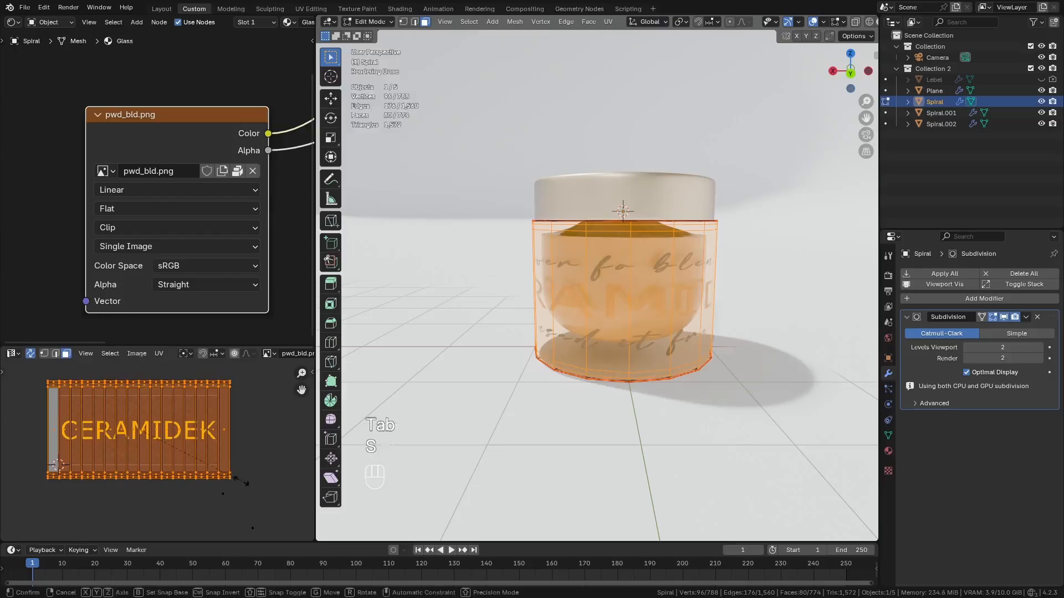
{"action": "key", "text": "y"}
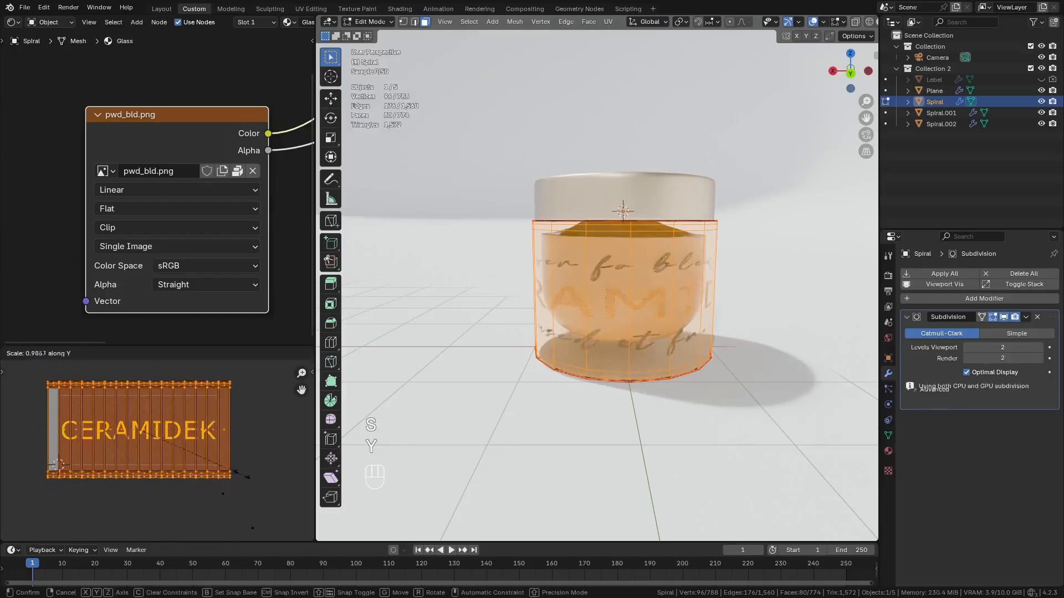
{"action": "left_click", "coordinate": [223, 443]}
{"action": "key", "text": "s"}
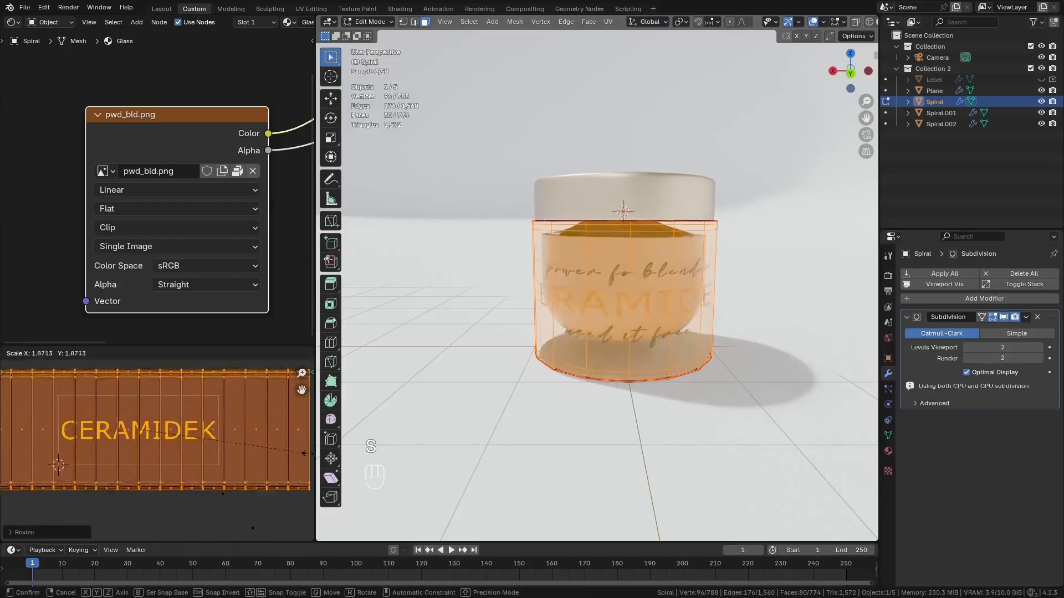
{"action": "key", "text": "Tab"}
{"action": "key", "text": "a"}
{"action": "key", "text": "a"}
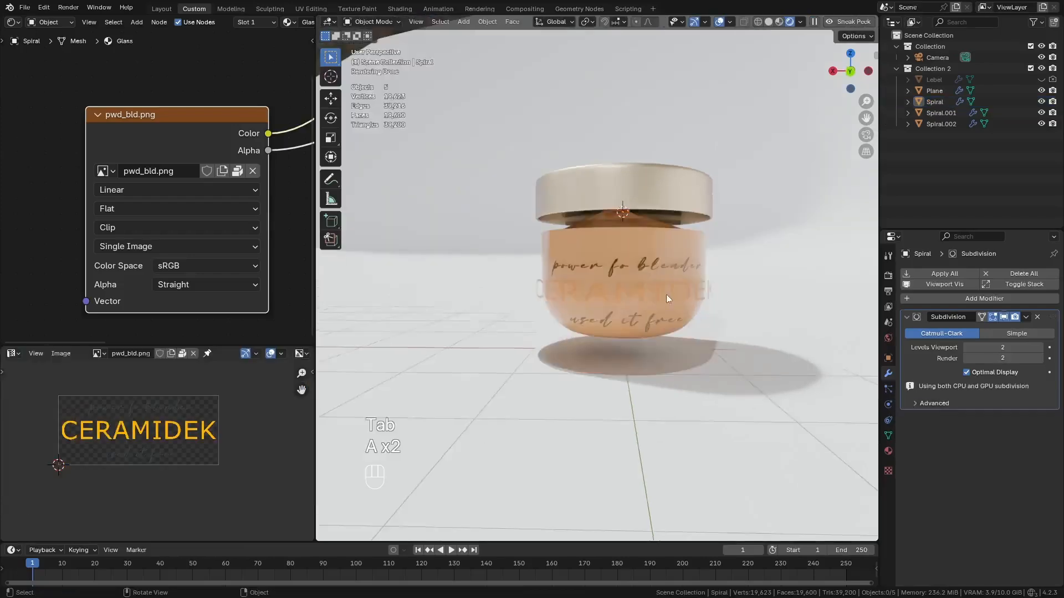
{"action": "middle_click_drag", "start_coordinate": [666, 294], "coordinate": [704, 304]}
{"action": "scroll", "coordinate": [124, 193], "scroll_direction": "down", "scroll_amount": 9}
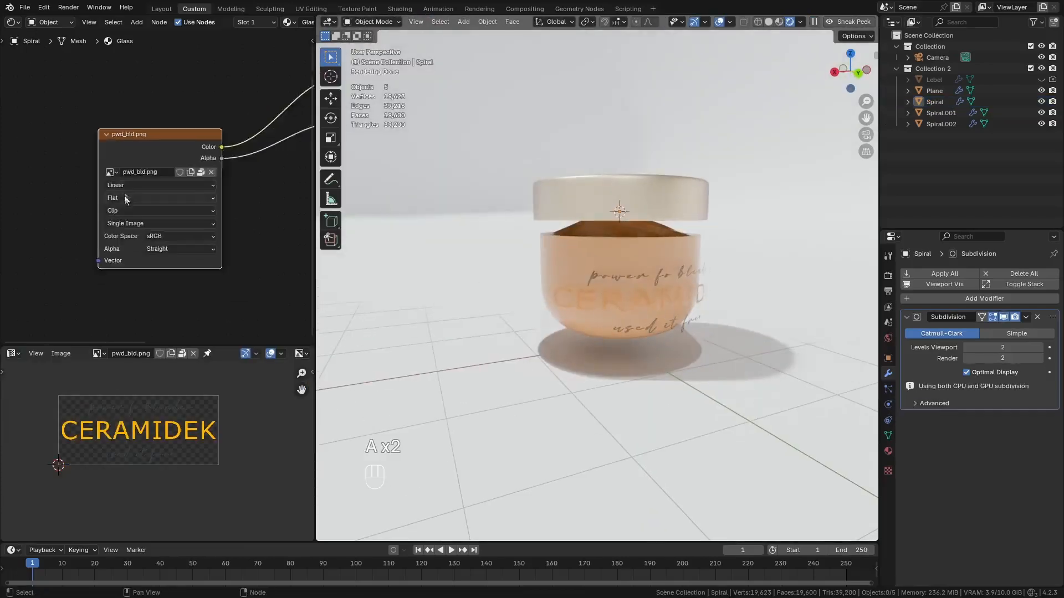
Step: Add a UV Map node left of the image texture and choose the UVMap layer in it
{"action": "left_click_drag", "start_coordinate": [156, 162], "coordinate": [131, 132]}
{"action": "key", "text": "shift+a"}
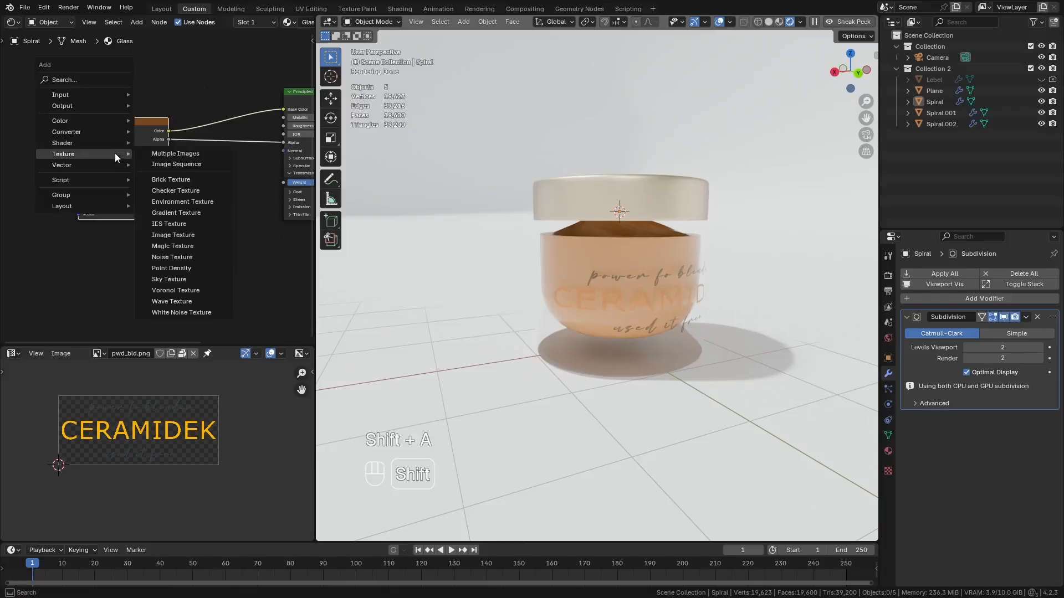
{"action": "mouse_move", "coordinate": [75, 96]}
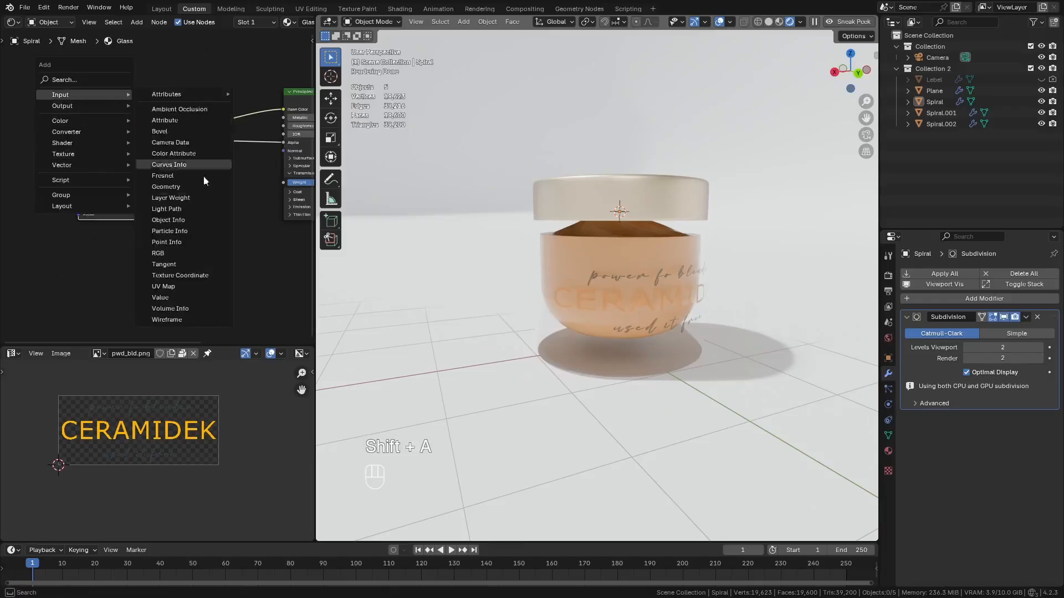
{"action": "left_click", "coordinate": [189, 287]}
{"action": "left_click", "coordinate": [38, 193]}
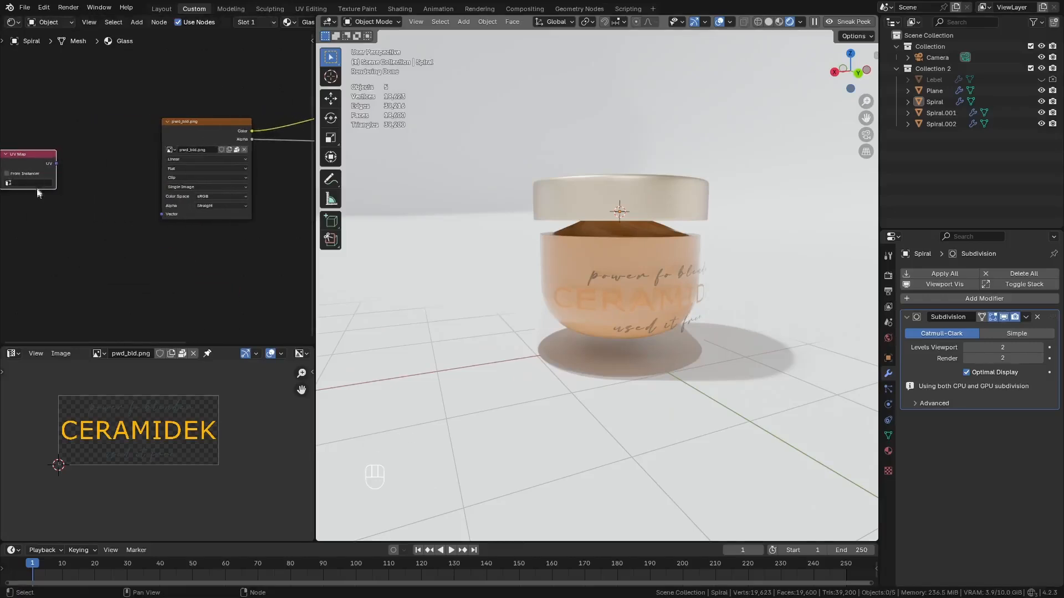
{"action": "left_click", "coordinate": [31, 195]}
{"action": "middle_click_drag", "start_coordinate": [84, 206], "coordinate": [183, 220]}
Step: Add a Mapping node before the pwd_bld.png texture and link its Vector output to the texture's Vector input
{"action": "key", "text": "shift+a"}
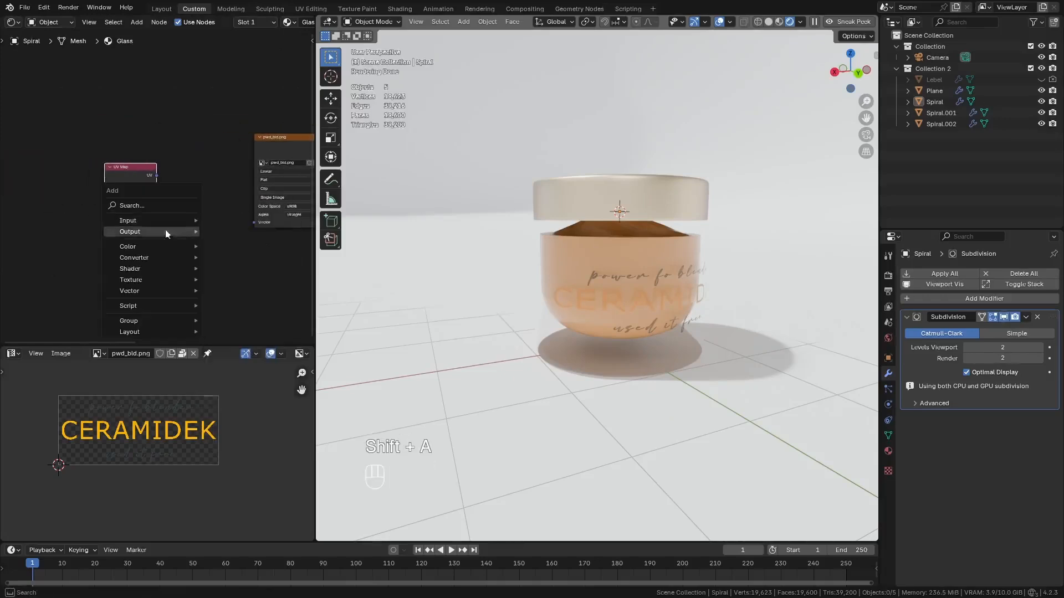
{"action": "mouse_move", "coordinate": [153, 290]}
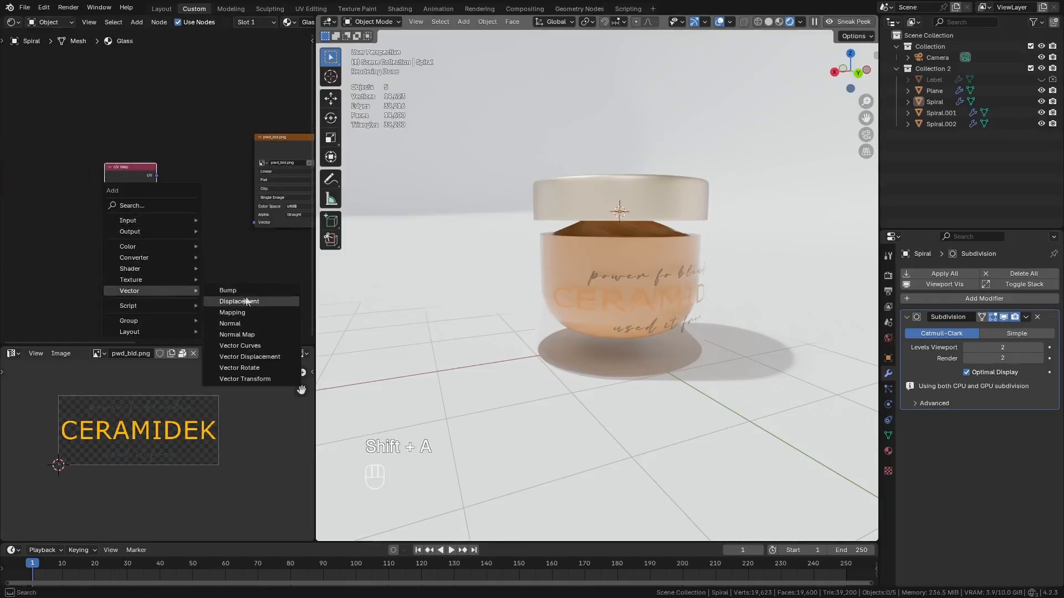
{"action": "left_click", "coordinate": [242, 316]}
{"action": "left_click", "coordinate": [152, 142]}
{"action": "left_click_drag", "start_coordinate": [139, 166], "coordinate": [108, 168]}
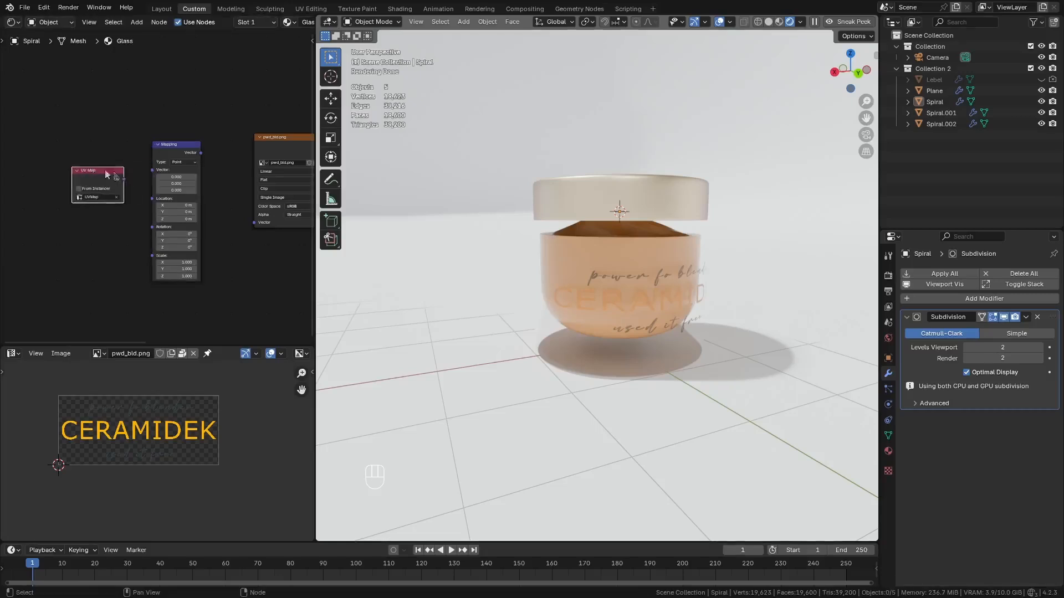
{"action": "scroll", "coordinate": [113, 169], "scroll_direction": "up", "scroll_amount": 2}
{"action": "middle_click_drag", "start_coordinate": [127, 186], "coordinate": [24, 190]}
{"action": "left_click_drag", "start_coordinate": [60, 134], "coordinate": [131, 229]}
{"action": "scroll", "coordinate": [169, 197], "scroll_direction": "up", "scroll_amount": 1}
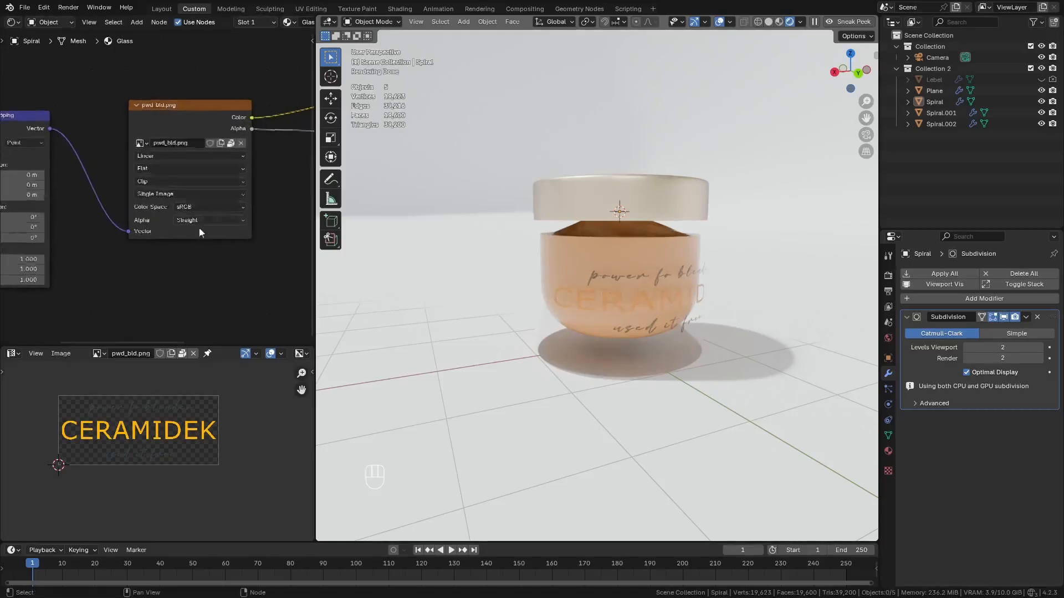
Step: Replace the UV Map node with a Texture Coordinate node and link its UV output to the Mapping node's Vector input
{"action": "scroll", "coordinate": [177, 230], "scroll_direction": "down", "scroll_amount": 3}
{"action": "middle_click_drag", "start_coordinate": [151, 236], "coordinate": [218, 237]}
{"action": "scroll", "coordinate": [220, 239], "scroll_direction": "down", "scroll_amount": 2}
{"action": "key", "text": "shift+a"}
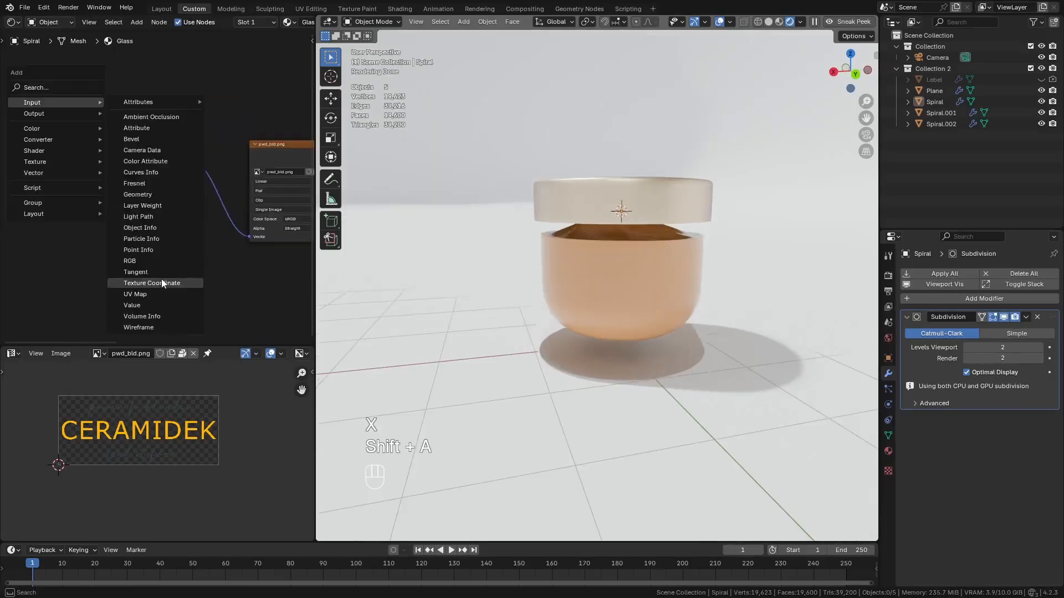
{"action": "left_click", "coordinate": [162, 282]}
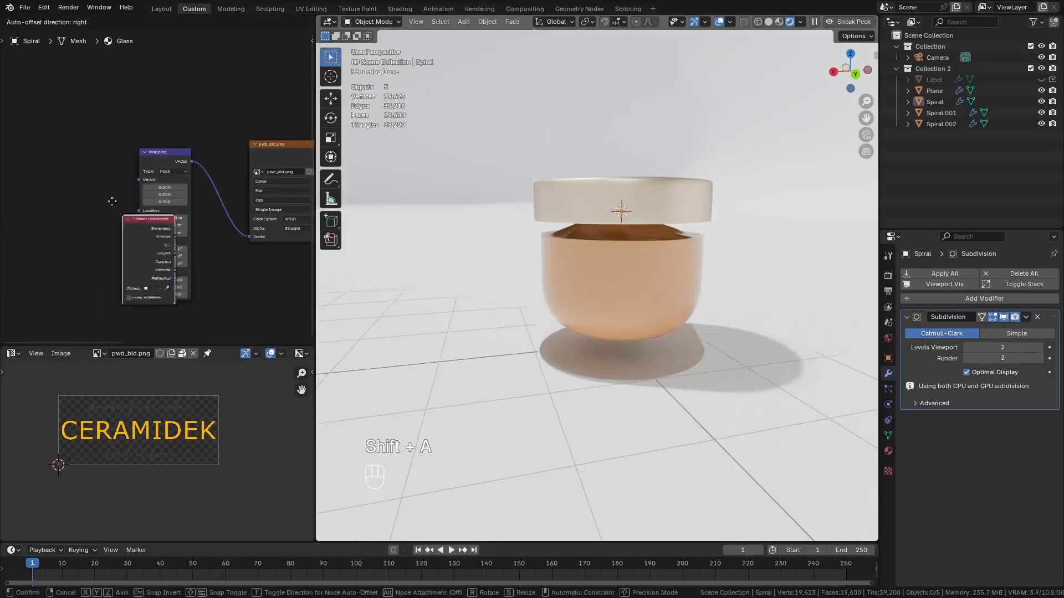
{"action": "left_click", "coordinate": [19, 155]}
{"action": "scroll", "coordinate": [64, 184], "scroll_direction": "up", "scroll_amount": 2}
{"action": "left_click_drag", "start_coordinate": [151, 186], "coordinate": [153, 182]}
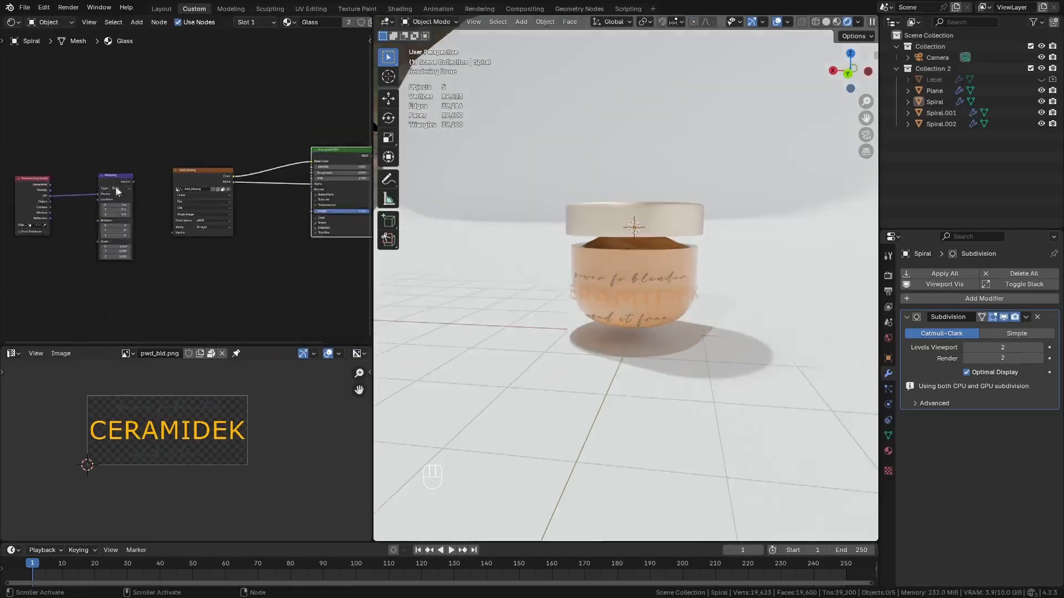
{"action": "scroll", "coordinate": [166, 222], "scroll_direction": "up", "scroll_amount": 2}
{"action": "scroll", "coordinate": [193, 242], "scroll_direction": "down", "scroll_amount": 2}
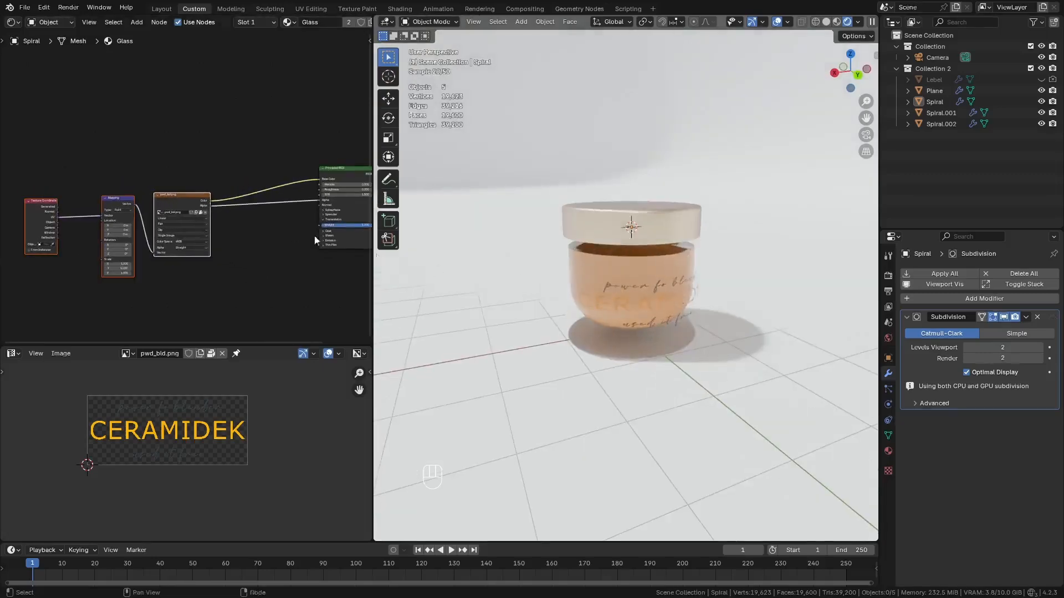
Step: Cut the links from the pwd_bld.png texture's Color and Alpha outputs to the Principled BSDF
{"action": "middle_click_drag", "start_coordinate": [315, 240], "coordinate": [248, 247]}
{"action": "scroll", "coordinate": [200, 233], "scroll_direction": "up", "scroll_amount": 2}
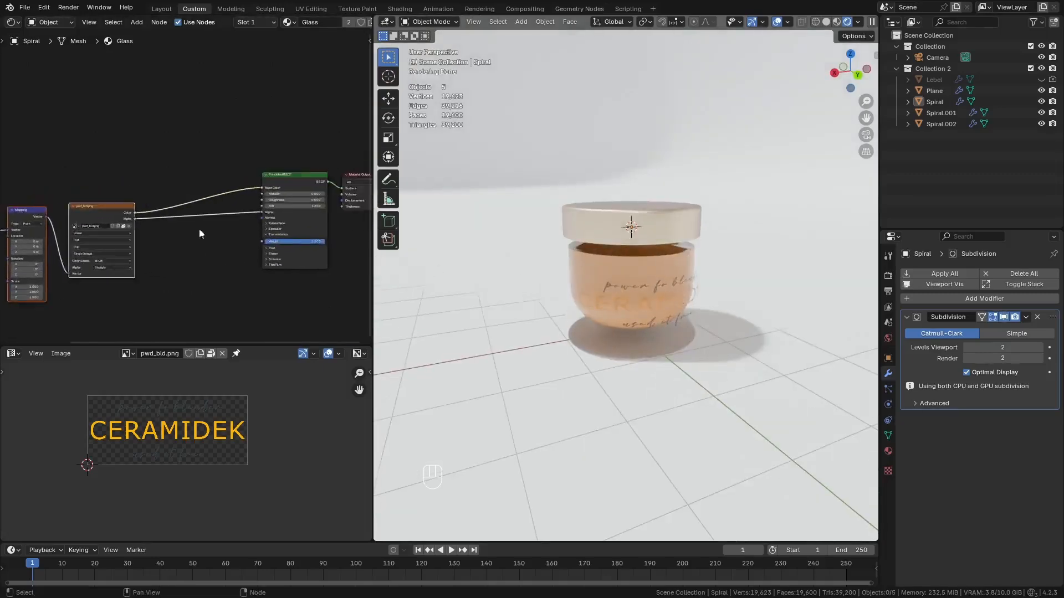
{"action": "right_click_drag", "start_coordinate": [215, 222], "coordinate": [224, 153], "text": "ctrl"}
{"action": "middle_click_drag", "start_coordinate": [218, 245], "coordinate": [209, 219]}
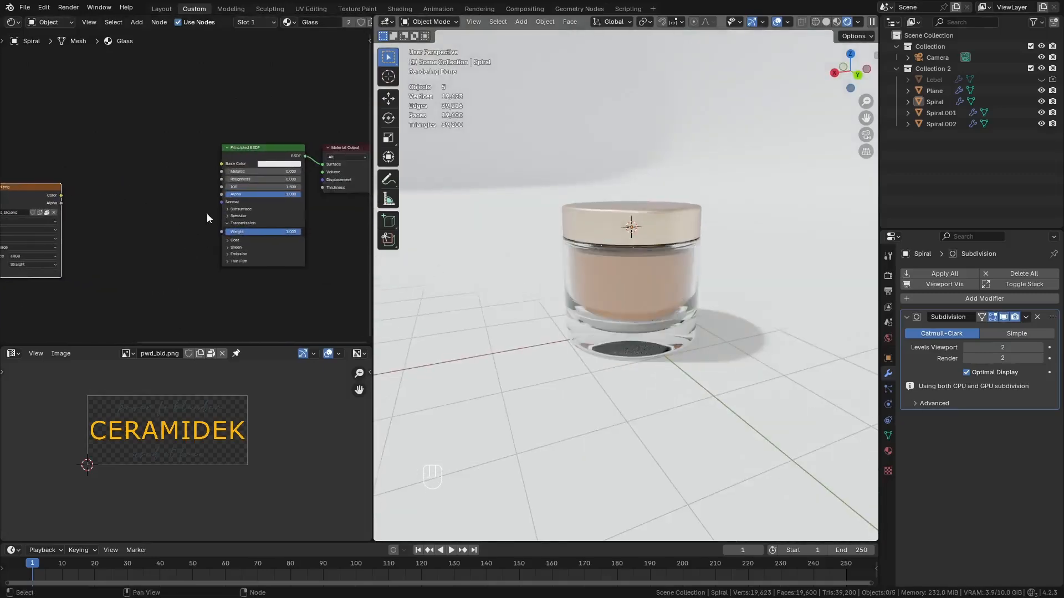
Step: Add a Mix Shader node and insert it into the link between the Principled BSDF and the Material Output
{"action": "key", "text": "shift+a"}
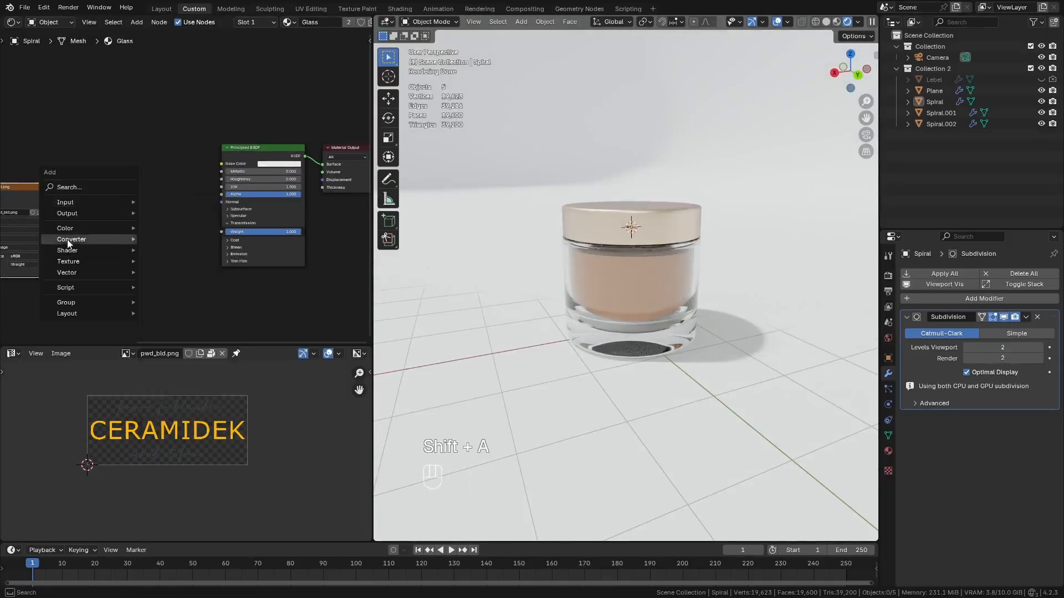
{"action": "mouse_move", "coordinate": [74, 254]}
{"action": "left_click", "coordinate": [169, 328]}
{"action": "left_click", "coordinate": [148, 204]}
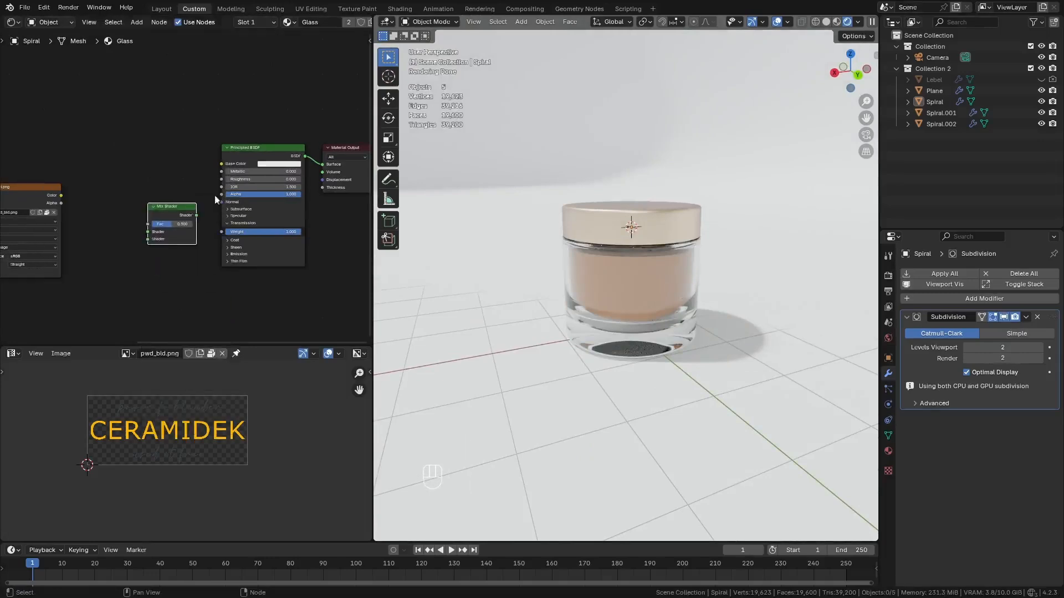
{"action": "left_click_drag", "start_coordinate": [177, 205], "coordinate": [281, 143]}
{"action": "left_click", "coordinate": [301, 140]}
{"action": "middle_click_drag", "start_coordinate": [299, 190], "coordinate": [215, 186]}
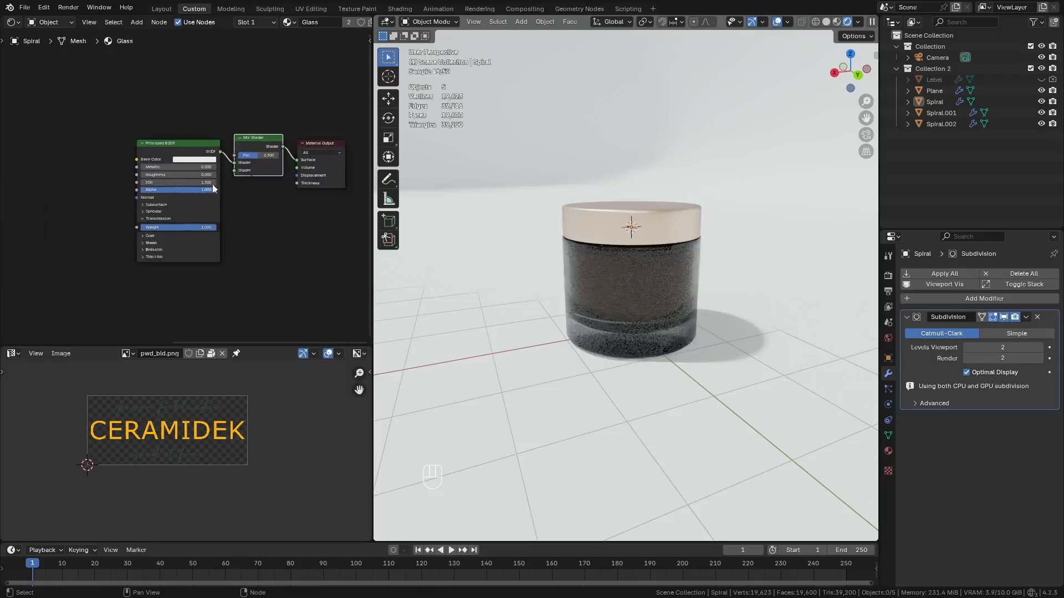
Step: Space the Principled BSDF away from the Mix Shader and link the image texture's Alpha output to the Mix Shader's Fac input
{"action": "scroll", "coordinate": [216, 155], "scroll_direction": "up", "scroll_amount": 2}
{"action": "left_click_drag", "start_coordinate": [173, 154], "coordinate": [122, 168]}
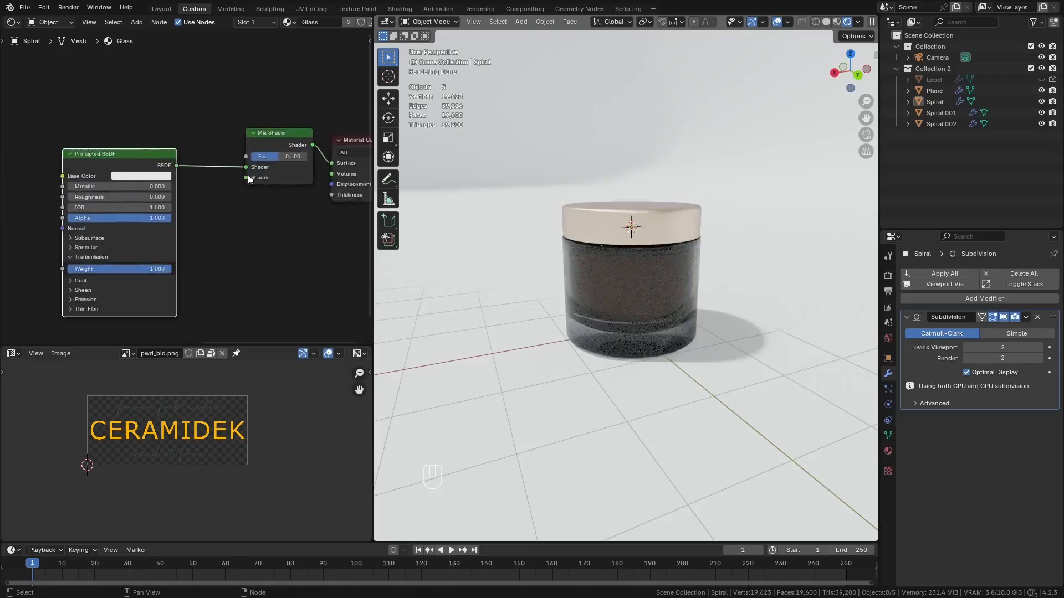
{"action": "scroll", "coordinate": [299, 178], "scroll_direction": "down", "scroll_amount": 1}
{"action": "scroll", "coordinate": [216, 176], "scroll_direction": "down", "scroll_amount": 2}
{"action": "middle_click_drag", "start_coordinate": [132, 199], "coordinate": [221, 209]}
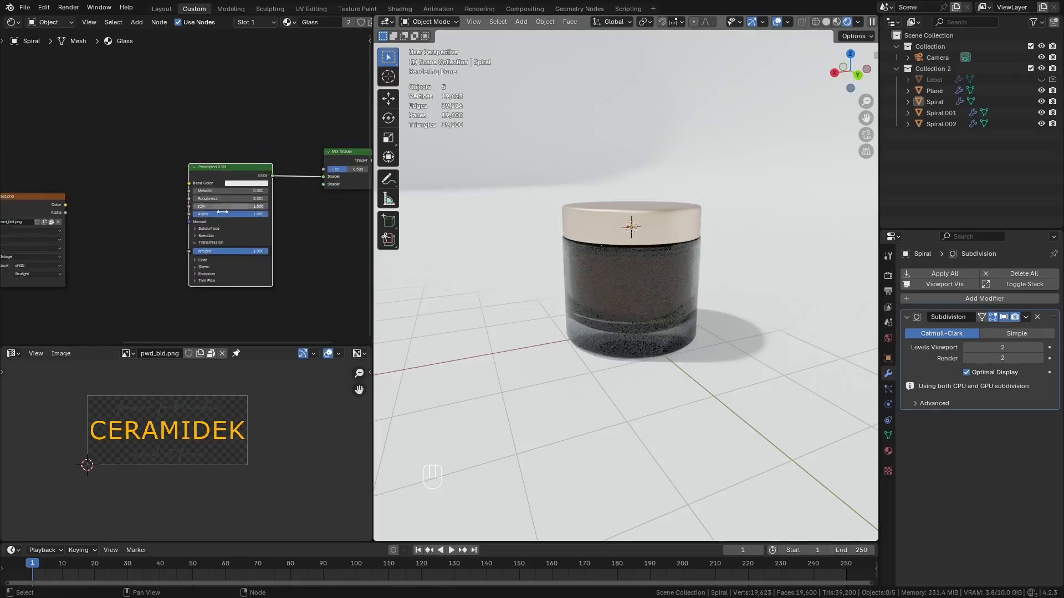
{"action": "left_click_drag", "start_coordinate": [65, 213], "coordinate": [323, 169]}
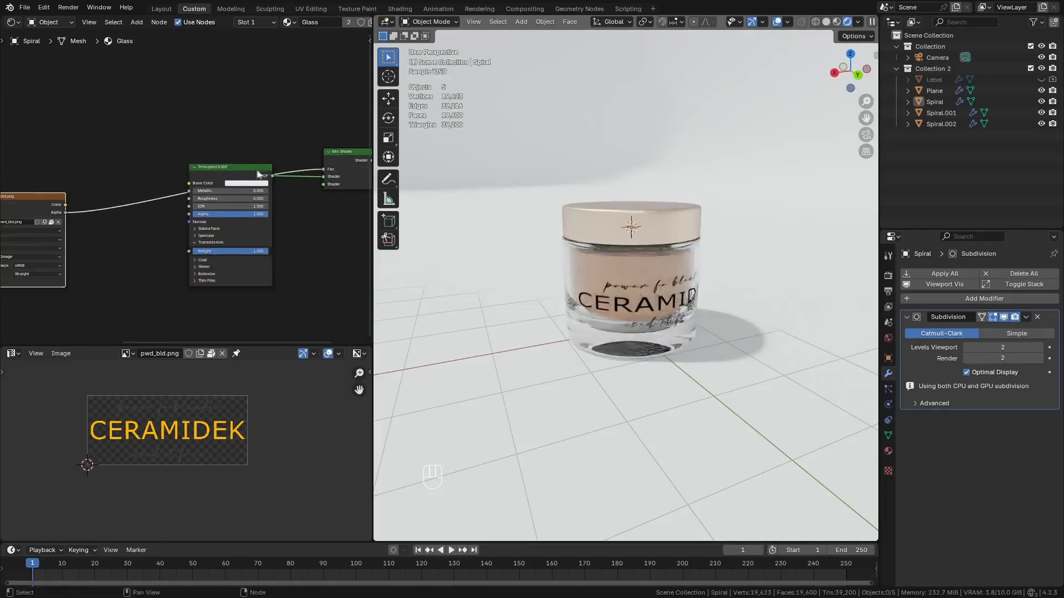
Step: Try linking the image texture's Color output directly to the Mix Shader's second Shader input and check the lettering on the jar
{"action": "left_click_drag", "start_coordinate": [230, 167], "coordinate": [215, 200]}
{"action": "middle_click_drag", "start_coordinate": [268, 267], "coordinate": [279, 284]}
{"action": "left_click_drag", "start_coordinate": [77, 222], "coordinate": [328, 203]}
{"action": "middle_click_drag", "start_coordinate": [582, 291], "coordinate": [507, 265]}
{"action": "scroll", "coordinate": [637, 285], "scroll_direction": "up", "scroll_amount": 3}
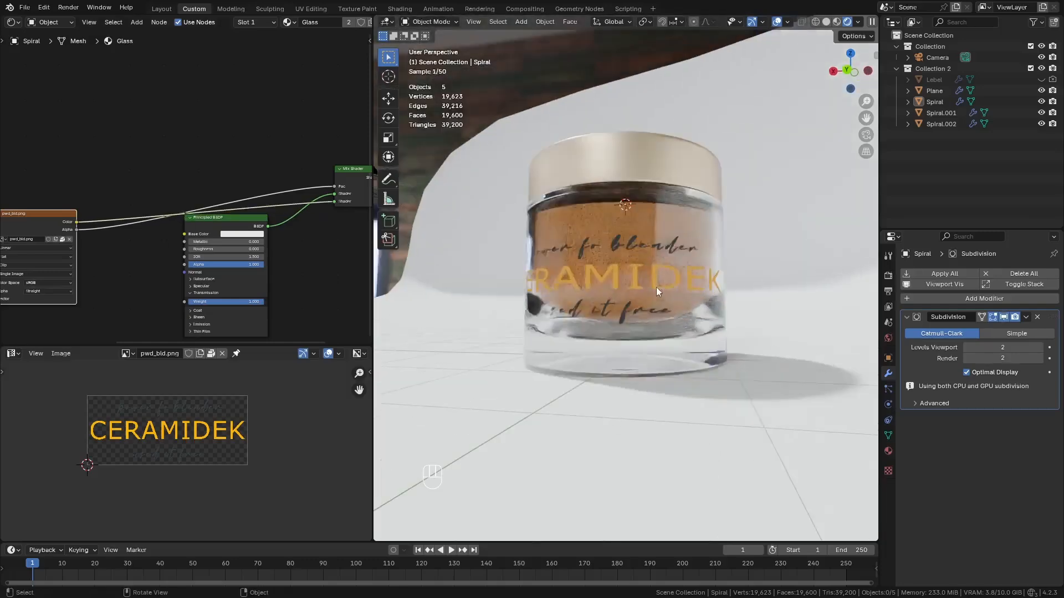
{"action": "middle_click_drag", "start_coordinate": [580, 300], "coordinate": [626, 288]}
{"action": "scroll", "coordinate": [304, 213], "scroll_direction": "up", "scroll_amount": 1}
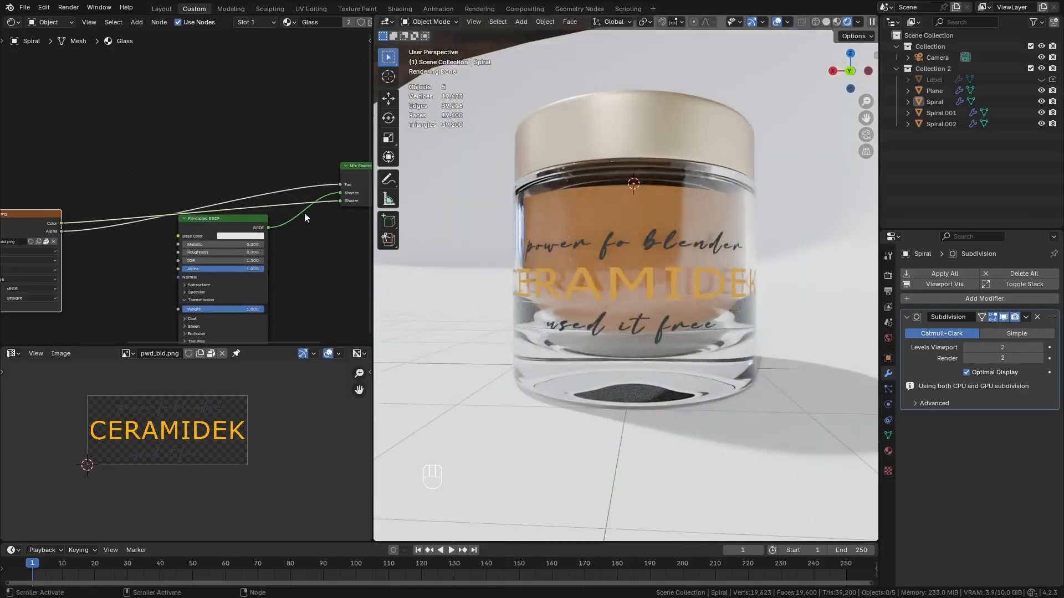
Step: Try rerouting the image texture's Color link to the Principled BSDF's Base Color, and remove that link again
{"action": "left_click_drag", "start_coordinate": [341, 203], "coordinate": [179, 236]}
{"action": "middle_click_drag", "start_coordinate": [582, 263], "coordinate": [624, 278]}
{"action": "middle_click_drag", "start_coordinate": [197, 248], "coordinate": [212, 244]}
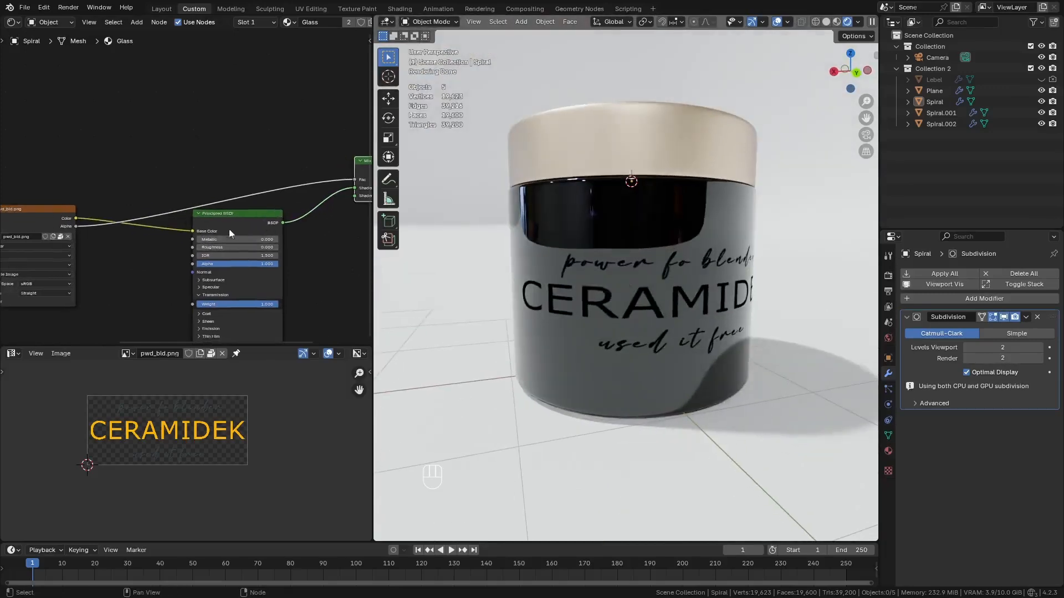
{"action": "left_click_drag", "start_coordinate": [232, 219], "coordinate": [215, 167]}
{"action": "middle_click_drag", "start_coordinate": [232, 247], "coordinate": [207, 216]}
{"action": "scroll", "coordinate": [209, 220], "scroll_direction": "up", "scroll_amount": 1}
{"action": "left_click_drag", "start_coordinate": [186, 181], "coordinate": [240, 183]}
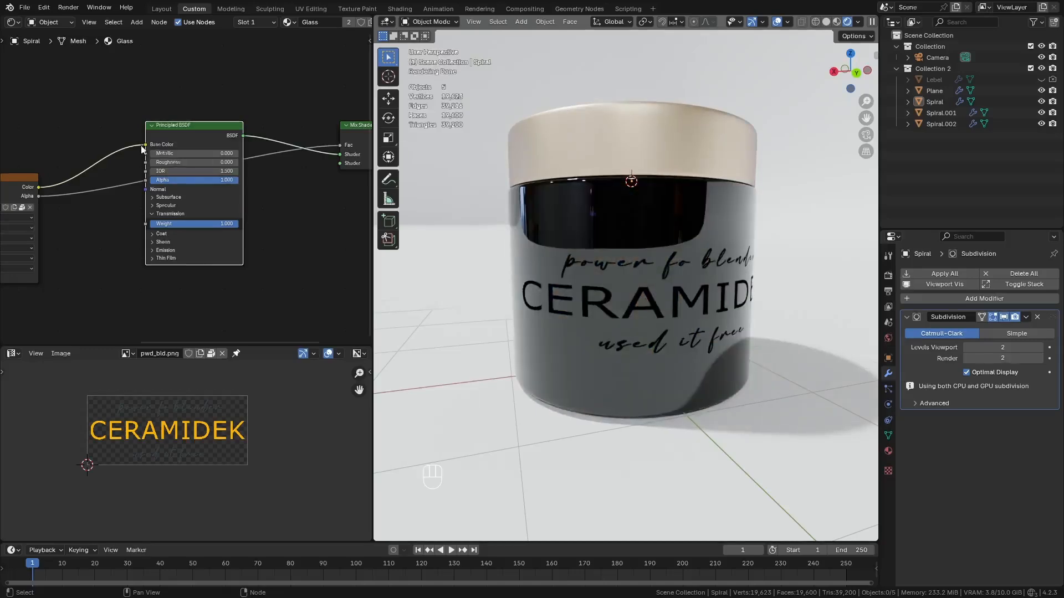
{"action": "left_click_drag", "start_coordinate": [144, 146], "coordinate": [93, 236]}
Step: Add a Diffuse BSDF, feed the image texture's Color into it, and link its BSDF output to the Mix Shader's second Shader input
{"action": "left_click_drag", "start_coordinate": [199, 128], "coordinate": [188, 209]}
{"action": "scroll", "coordinate": [188, 206], "scroll_direction": "down", "scroll_amount": 1}
{"action": "middle_click_drag", "start_coordinate": [191, 202], "coordinate": [144, 184]}
{"action": "middle_click_drag", "start_coordinate": [243, 174], "coordinate": [282, 169]}
{"action": "key", "text": "shift+a"}
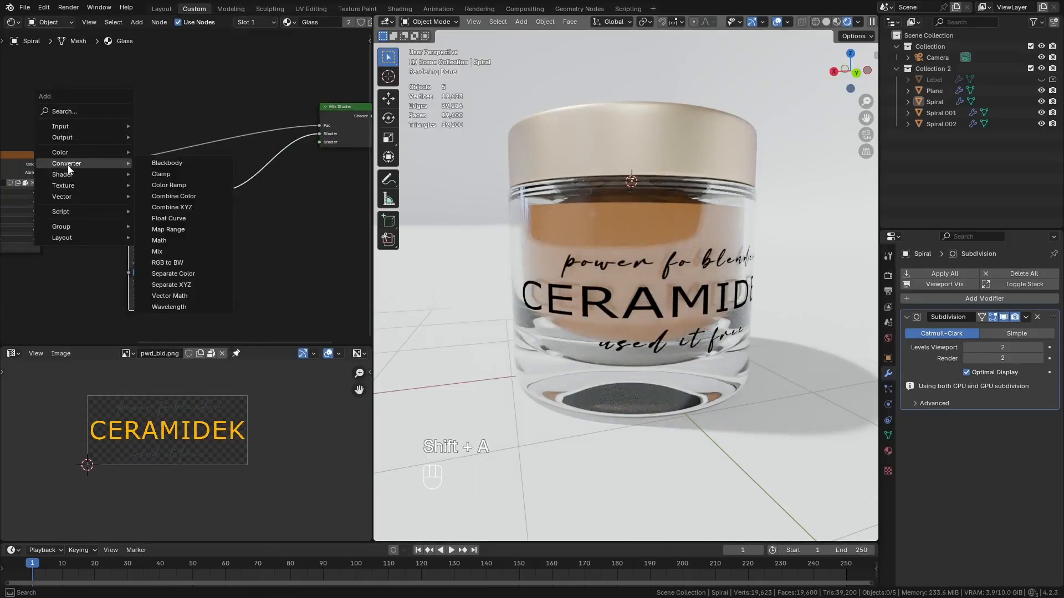
{"action": "mouse_move", "coordinate": [66, 174]}
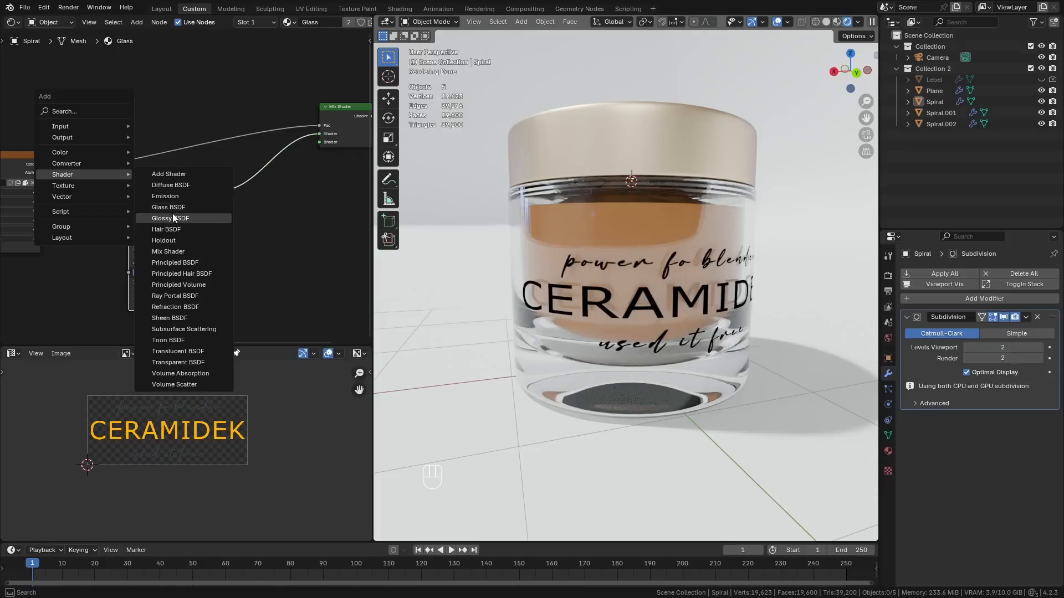
{"action": "left_click", "coordinate": [171, 185]}
{"action": "left_click", "coordinate": [235, 209]}
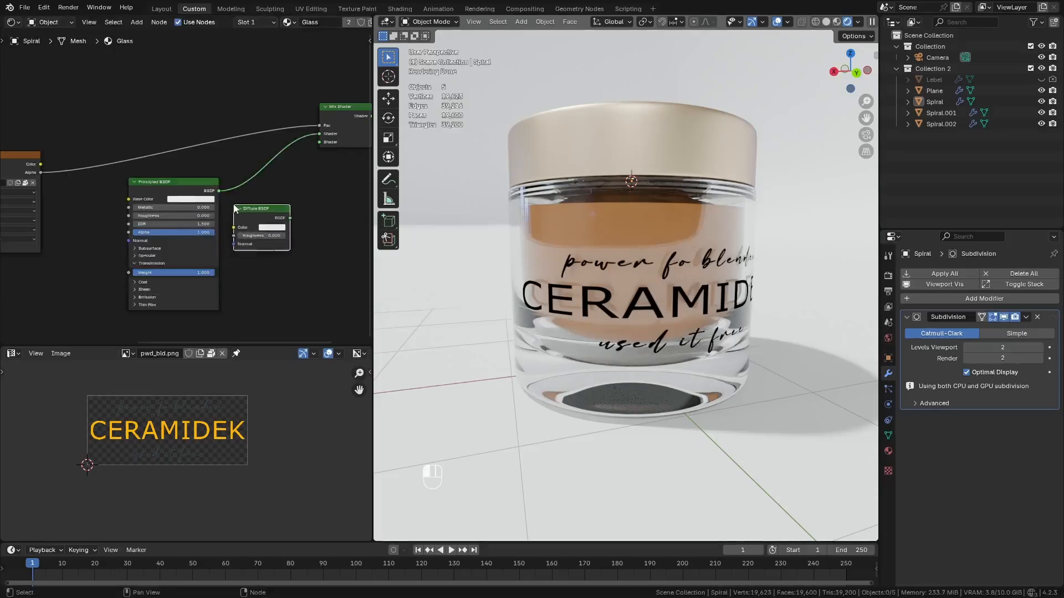
{"action": "left_click_drag", "start_coordinate": [39, 165], "coordinate": [296, 215]}
{"action": "left_click_drag", "start_coordinate": [319, 153], "coordinate": [319, 148]}
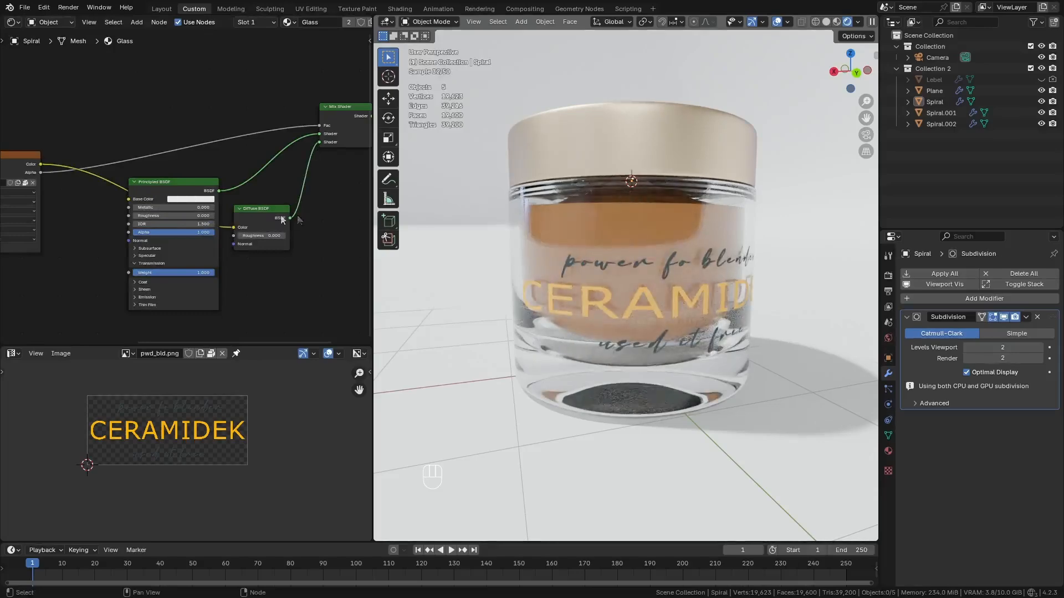
Step: Try a bright green Base Color on the glass's Principled BSDF and check the jar through the camera
{"action": "middle_click_drag", "start_coordinate": [652, 265], "coordinate": [652, 299]}
{"action": "scroll", "coordinate": [652, 300], "scroll_direction": "up", "scroll_amount": 3}
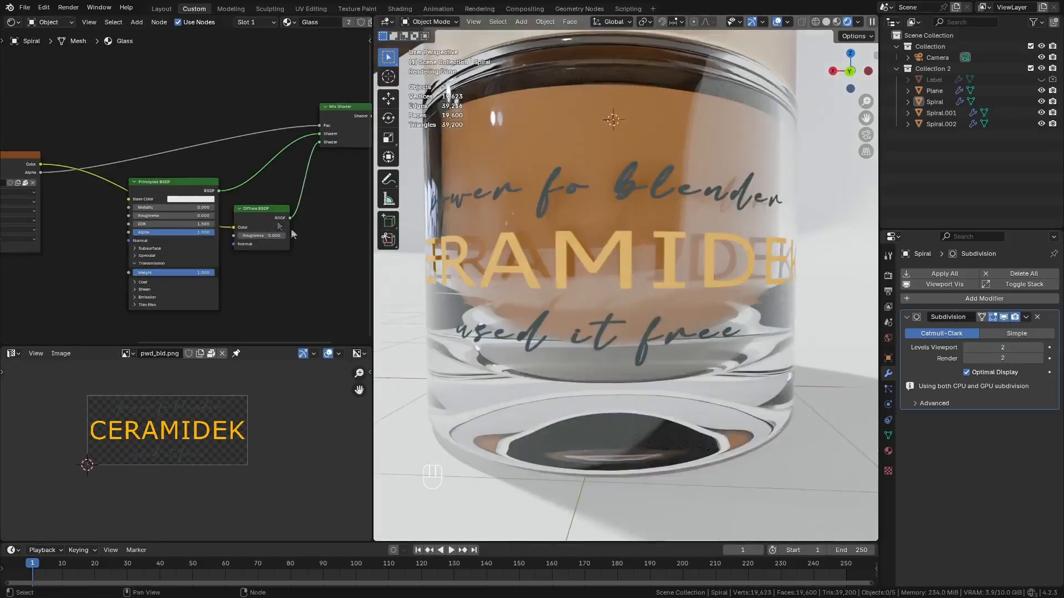
{"action": "middle_click_drag", "start_coordinate": [589, 281], "coordinate": [570, 288]}
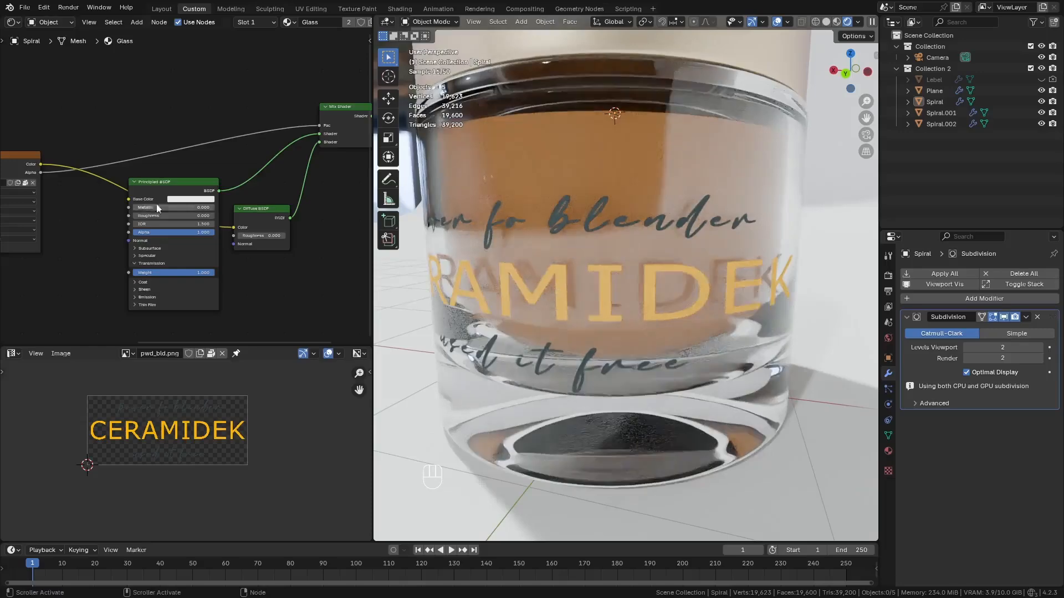
{"action": "scroll", "coordinate": [244, 215], "scroll_direction": "down", "scroll_amount": 3}
{"action": "scroll", "coordinate": [205, 197], "scroll_direction": "up", "scroll_amount": 3}
{"action": "left_click", "coordinate": [206, 203]}
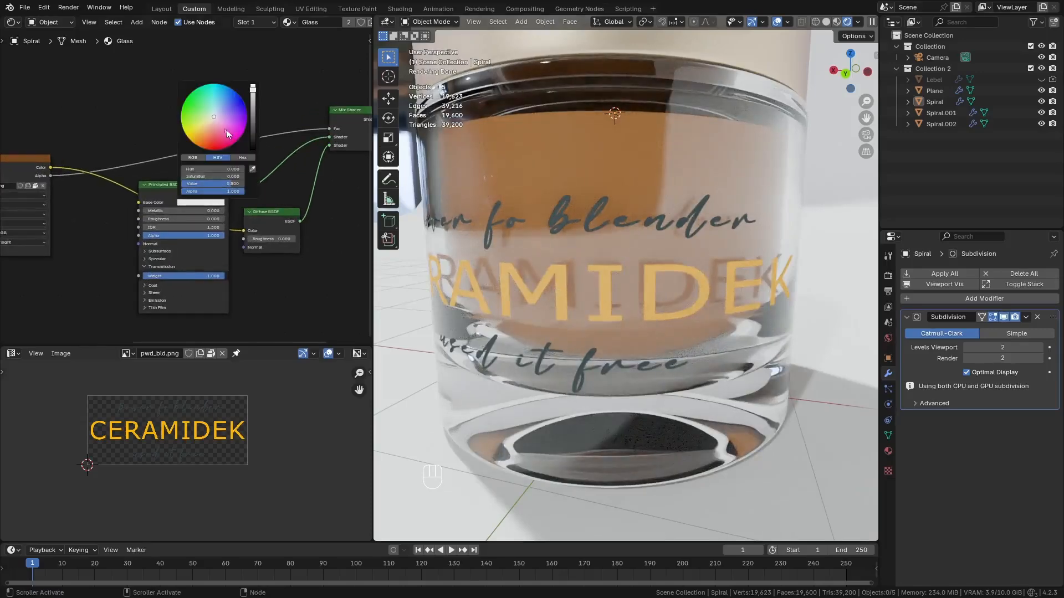
{"action": "left_click_drag", "start_coordinate": [227, 134], "coordinate": [183, 118]}
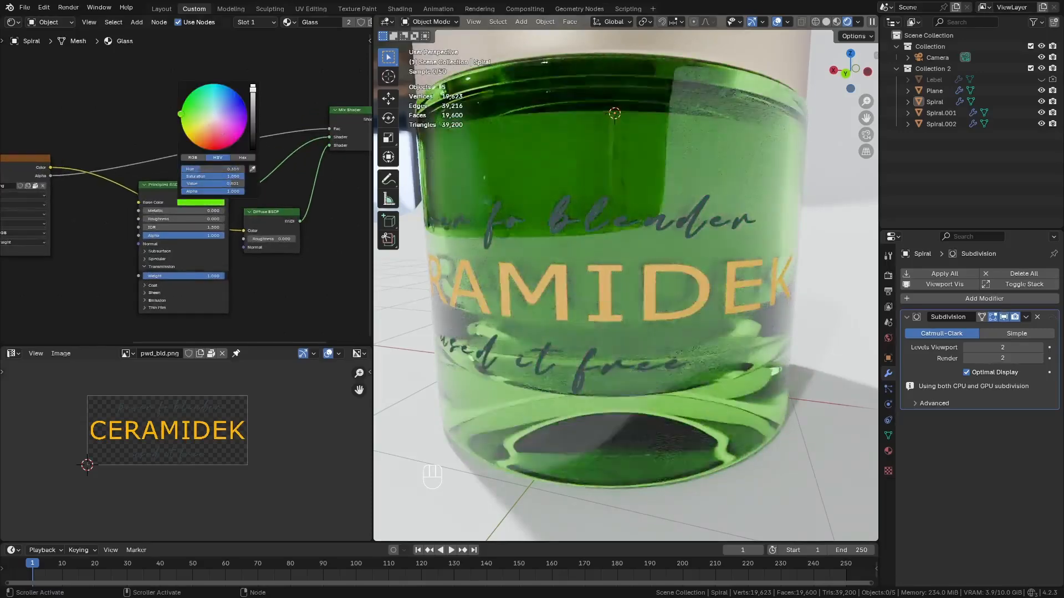
{"action": "scroll", "coordinate": [625, 203], "scroll_direction": "down", "scroll_amount": 4}
{"action": "middle_click_drag", "start_coordinate": [628, 205], "coordinate": [524, 212]}
{"action": "key", "text": "KP_0"}
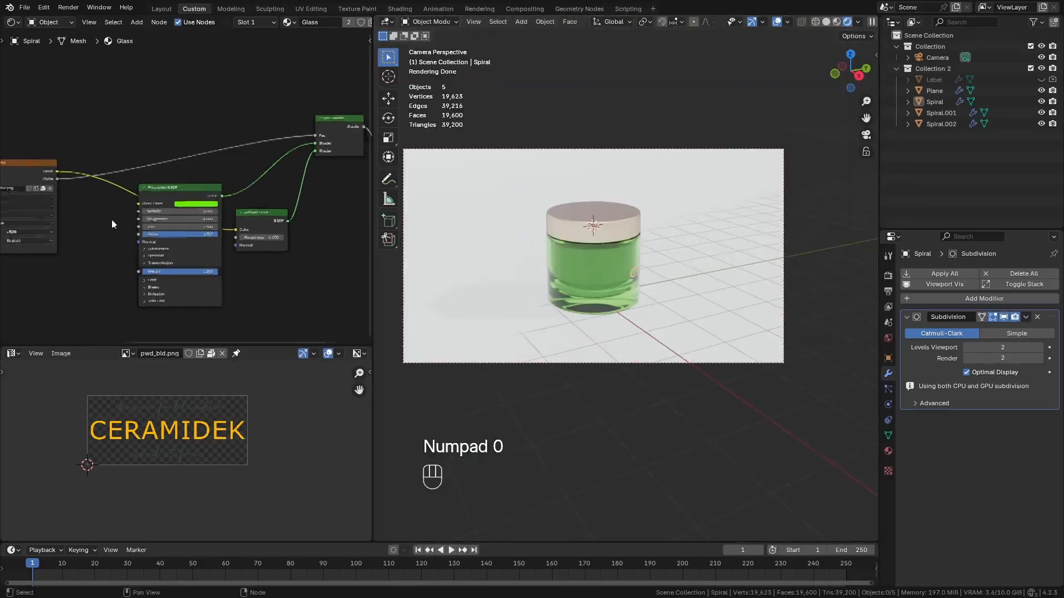
Step: Return the Principled BSDF's Base Color to white
{"action": "middle_click_drag", "start_coordinate": [111, 220], "coordinate": [209, 145]}
{"action": "left_click", "coordinate": [281, 162]}
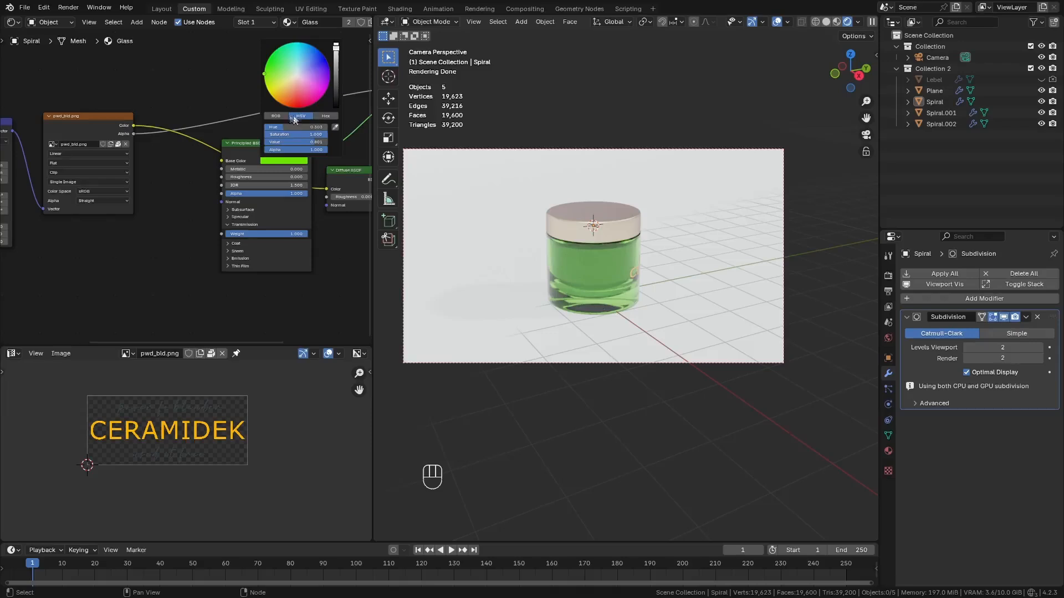
{"action": "left_click_drag", "start_coordinate": [280, 126], "coordinate": [324, 126]}
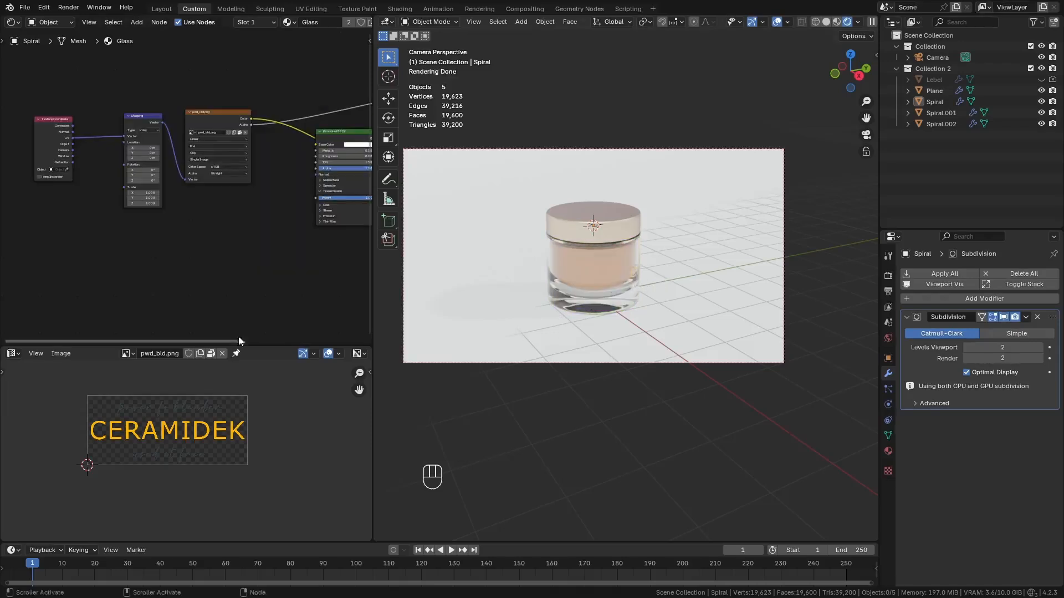
Step: Try rotating the label image around Z in the Mapping node
{"action": "middle_click_drag", "start_coordinate": [79, 221], "coordinate": [221, 308]}
{"action": "scroll", "coordinate": [274, 253], "scroll_direction": "up", "scroll_amount": 3}
{"action": "middle_click_drag", "start_coordinate": [266, 249], "coordinate": [147, 210]}
{"action": "scroll", "coordinate": [166, 193], "scroll_direction": "up", "scroll_amount": 3}
{"action": "middle_click_drag", "start_coordinate": [56, 191], "coordinate": [53, 158]}
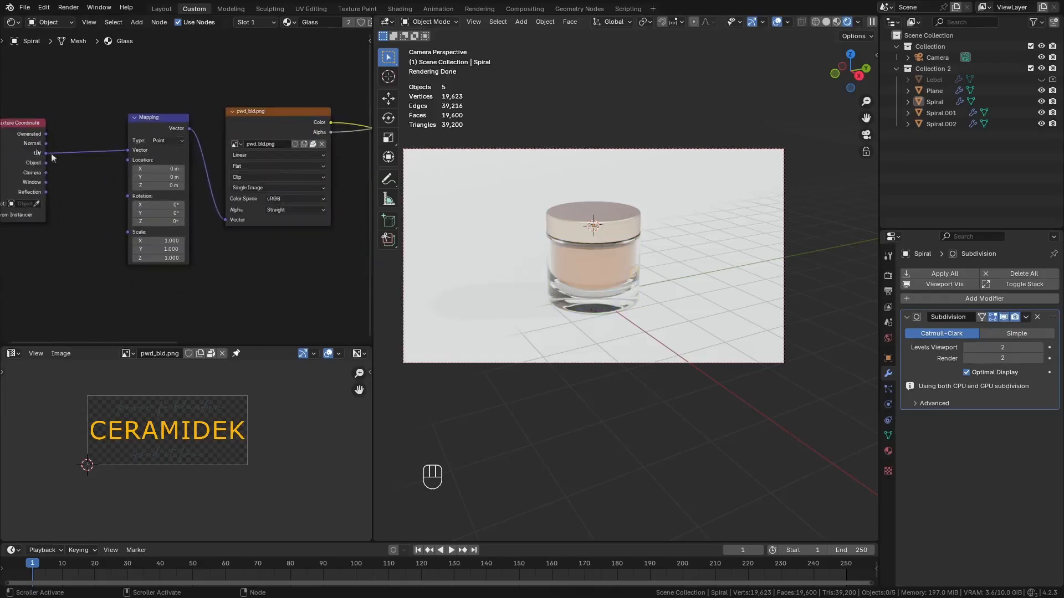
{"action": "scroll", "coordinate": [144, 205], "scroll_direction": "up", "scroll_amount": 4}
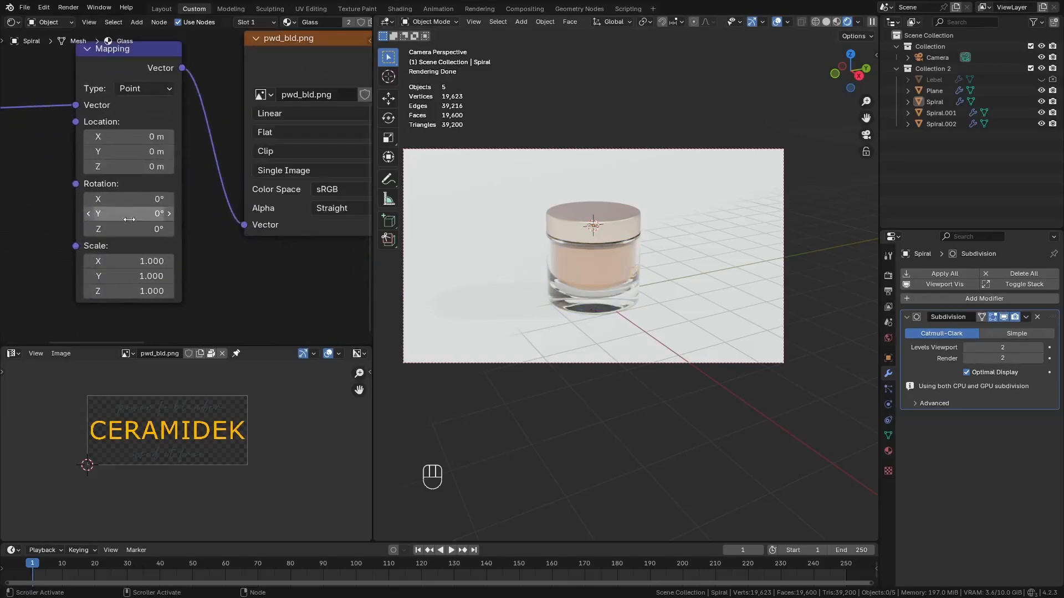
{"action": "left_click_drag", "start_coordinate": [148, 228], "coordinate": [166, 229]}
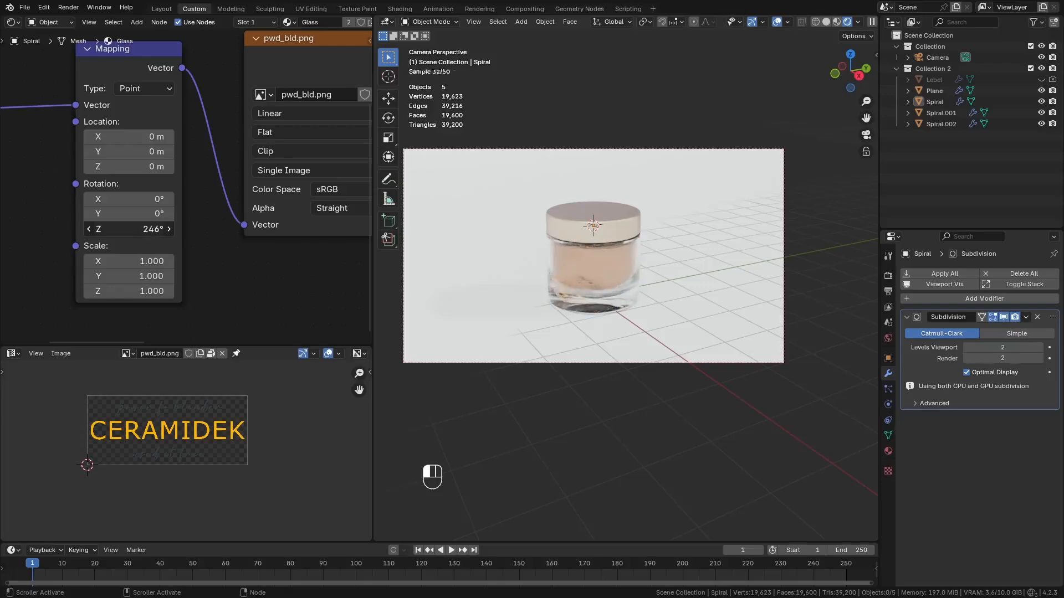
{"action": "right_click", "coordinate": [118, 228]}
Step: In the camera view, set the Mapping node's Location X to 0.75 m so the lettering faces the camera
{"action": "middle_click_drag", "start_coordinate": [737, 296], "coordinate": [622, 288]}
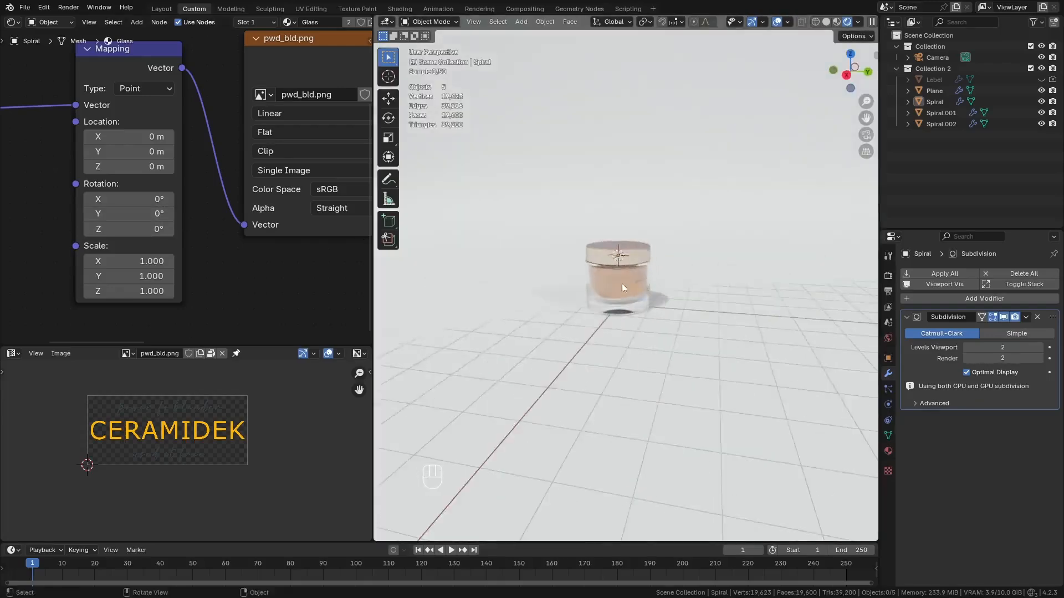
{"action": "scroll", "coordinate": [623, 288], "scroll_direction": "up", "scroll_amount": 5}
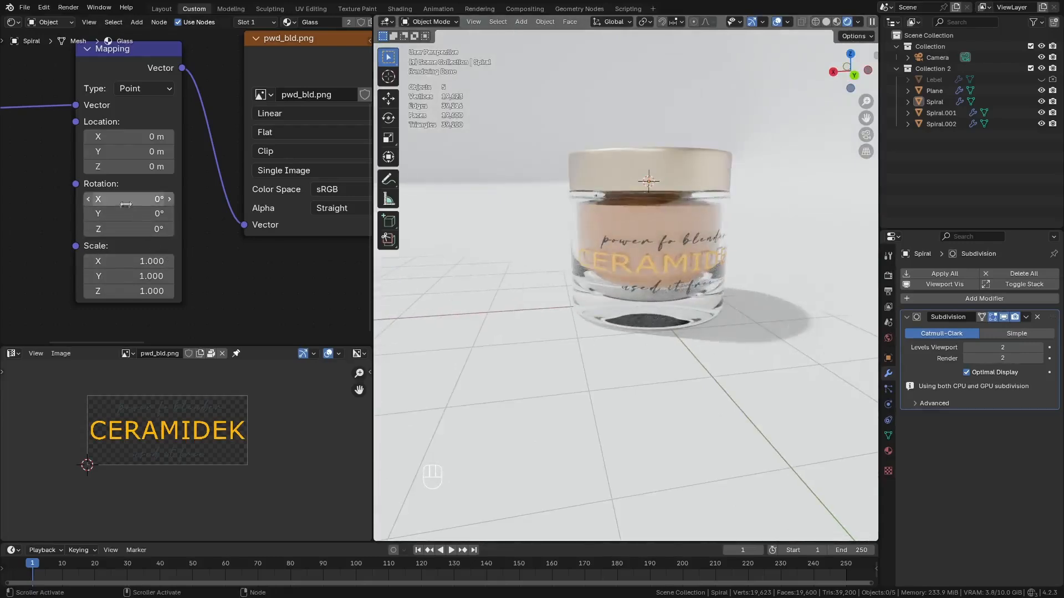
{"action": "key", "text": "KP_0"}
{"action": "left_click_drag", "start_coordinate": [129, 137], "coordinate": [149, 137], "text": "shift"}
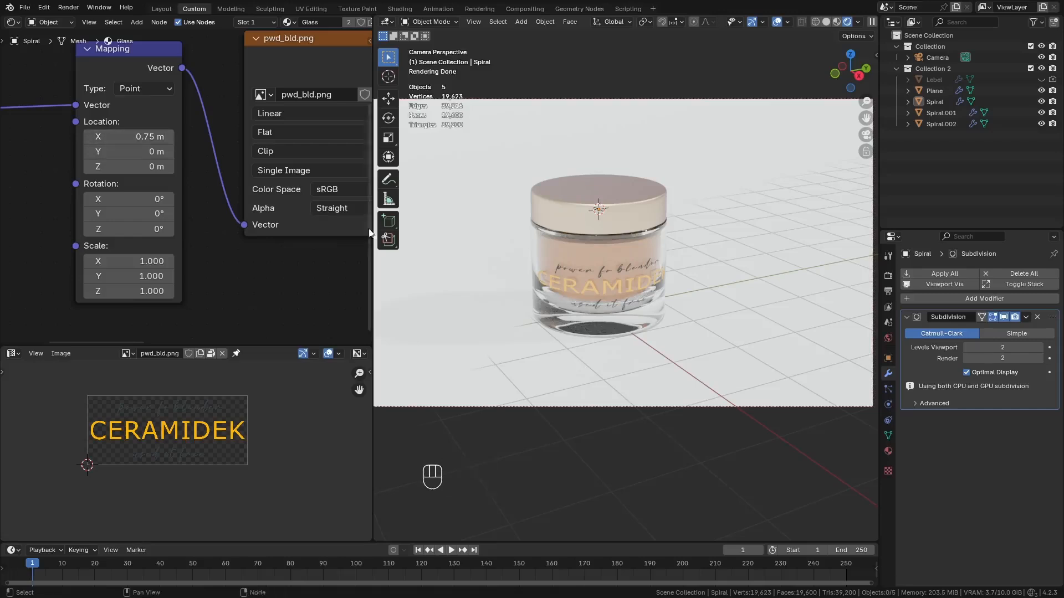
Step: Save the file with the viewport in solid shading and render the camera view as a still image
{"action": "left_click", "coordinate": [606, 318]}
{"action": "scroll", "coordinate": [665, 316], "scroll_direction": "down", "scroll_amount": 3}
{"action": "key", "text": "z"}
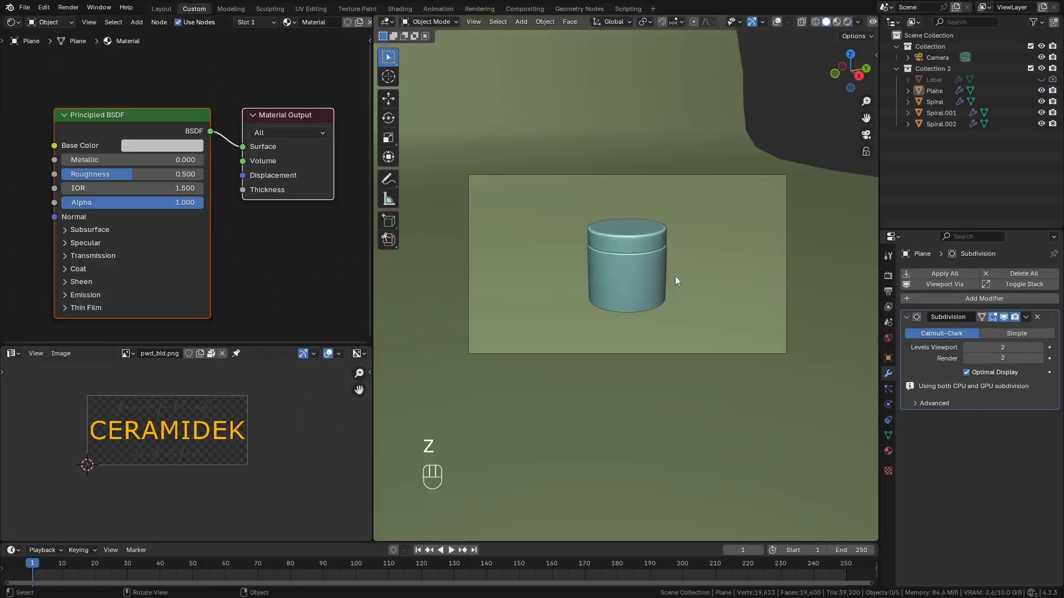
{"action": "key", "text": "ctrl+s"}
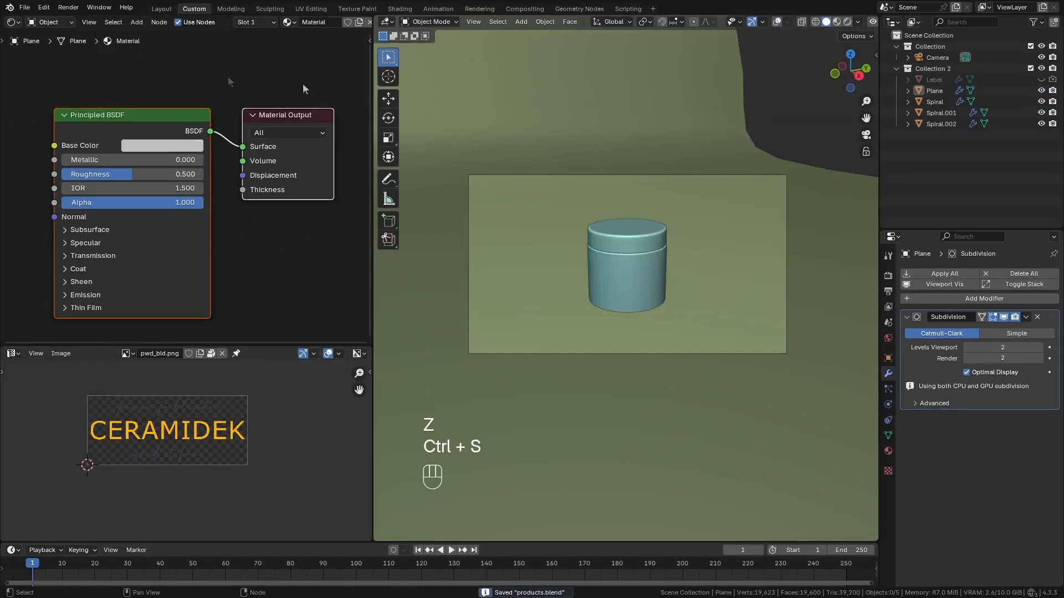
{"action": "left_click", "coordinate": [67, 8]}
{"action": "left_click", "coordinate": [83, 20]}
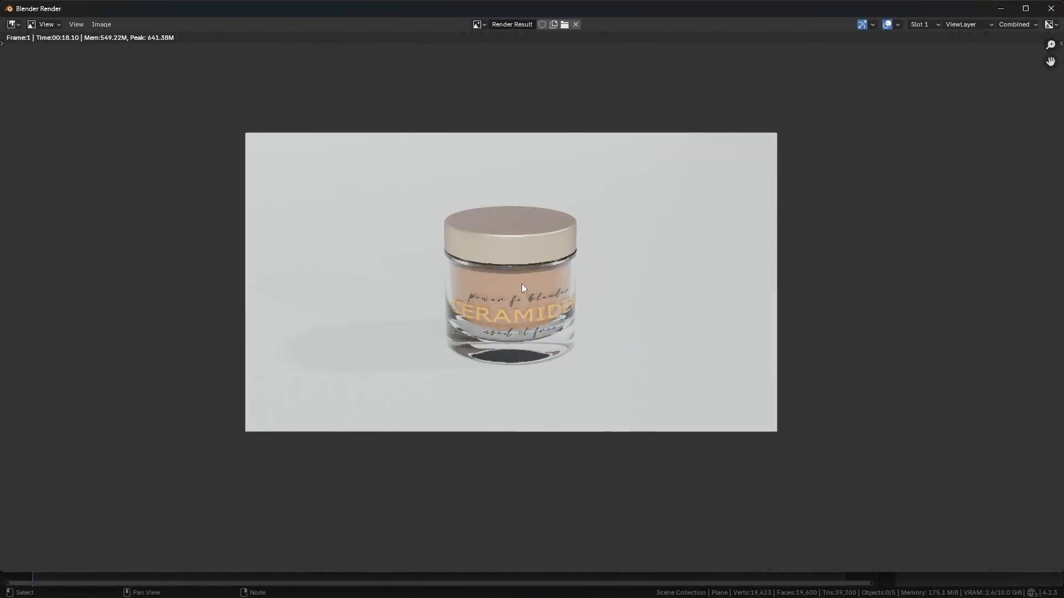
Step: Examine the rendered jar up close, checking the lettering, glass and lid
{"action": "scroll", "coordinate": [515, 294], "scroll_direction": "up", "scroll_amount": 2}
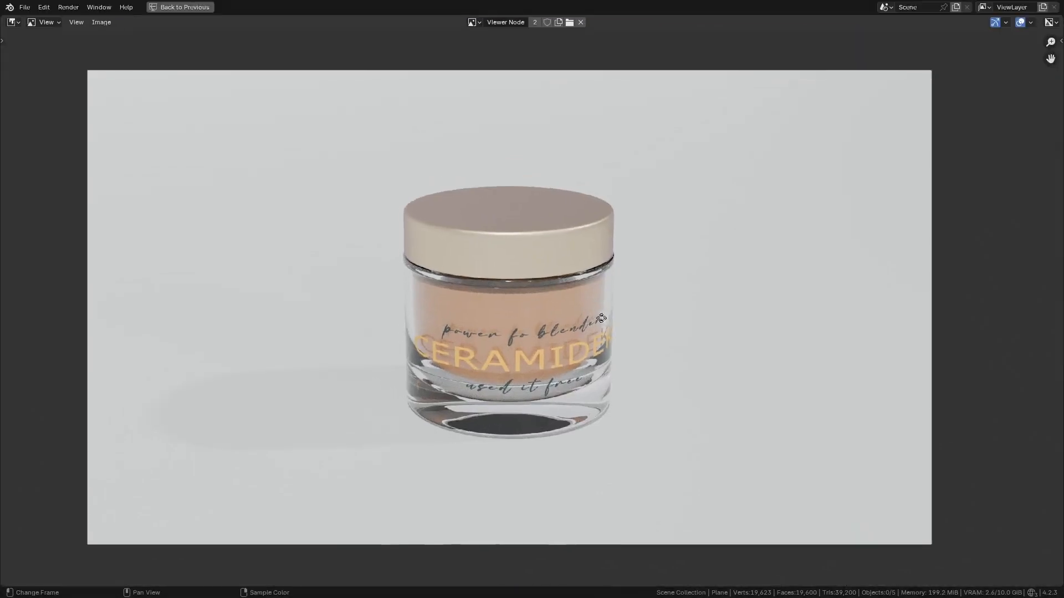
{"action": "middle_click_drag", "start_coordinate": [484, 343], "coordinate": [478, 341]}
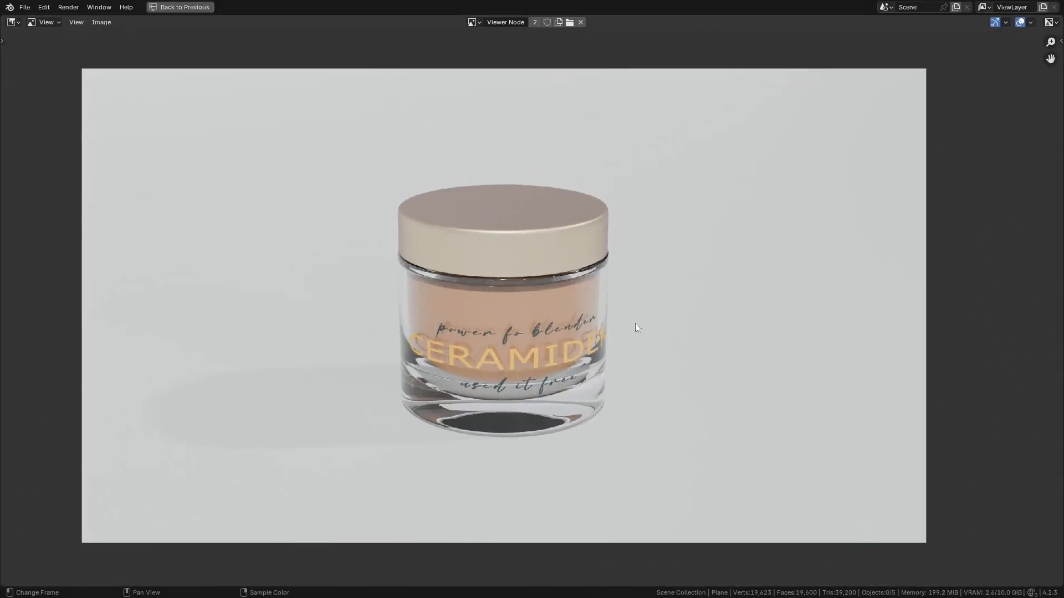
{"action": "middle_click_drag", "start_coordinate": [638, 328], "coordinate": [629, 309]}
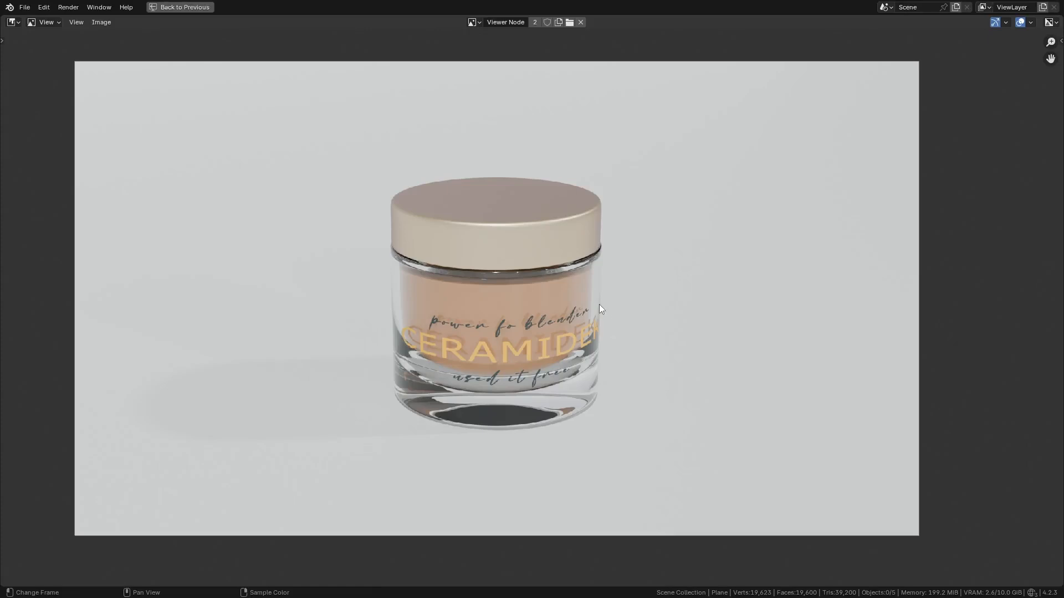
{"action": "scroll", "coordinate": [509, 274], "scroll_direction": "down", "scroll_amount": 3}
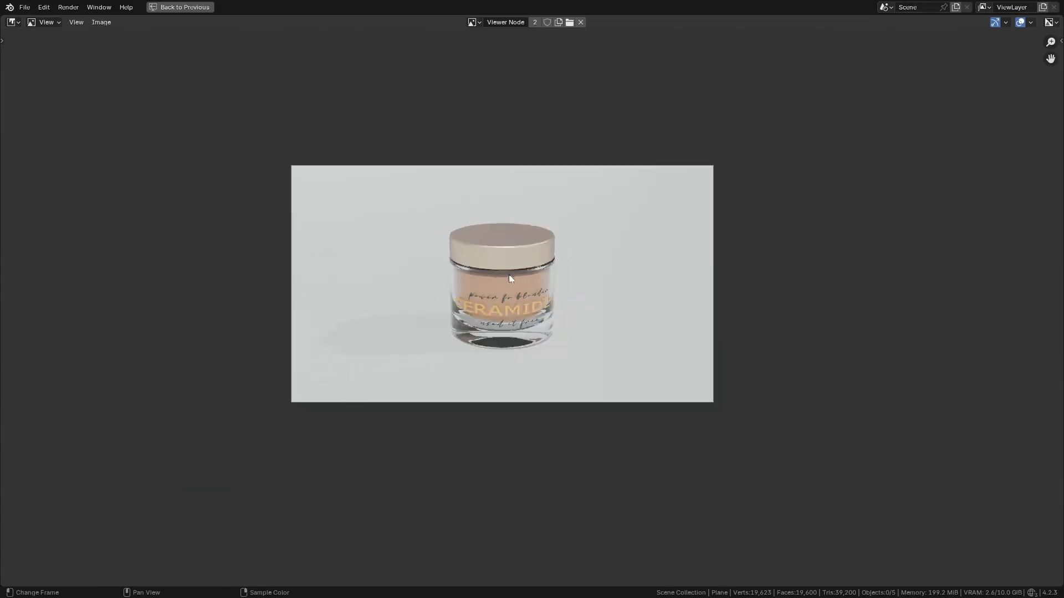
{"action": "scroll", "coordinate": [501, 275], "scroll_direction": "down", "scroll_amount": 2}
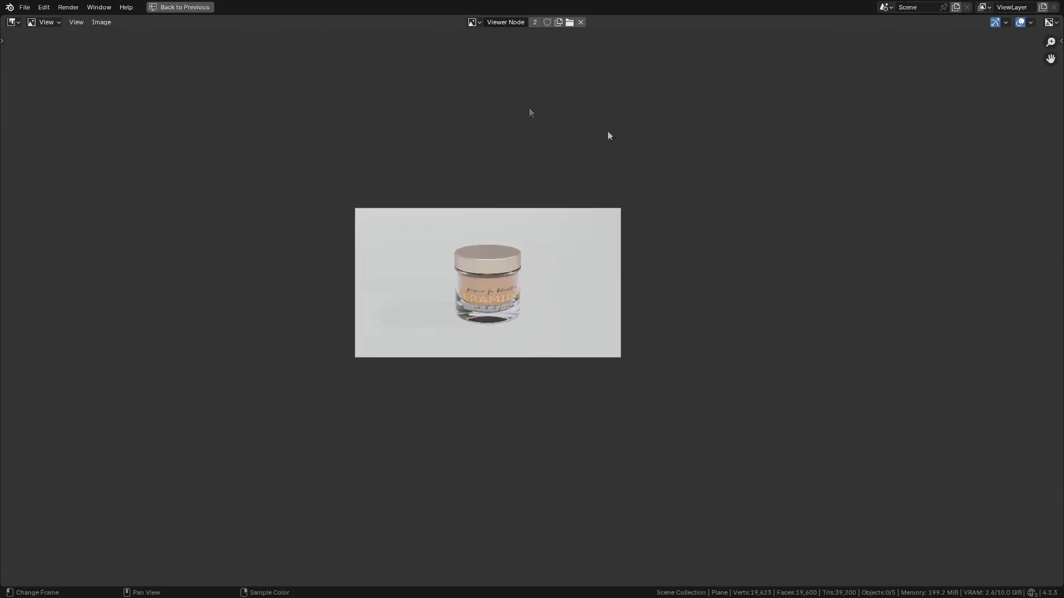
Step: Leave the maximised render view and open the Layout workspace to view the jar model
{"action": "left_click", "coordinate": [185, 8]}
{"action": "scroll", "coordinate": [375, 255], "scroll_direction": "up", "scroll_amount": 2}
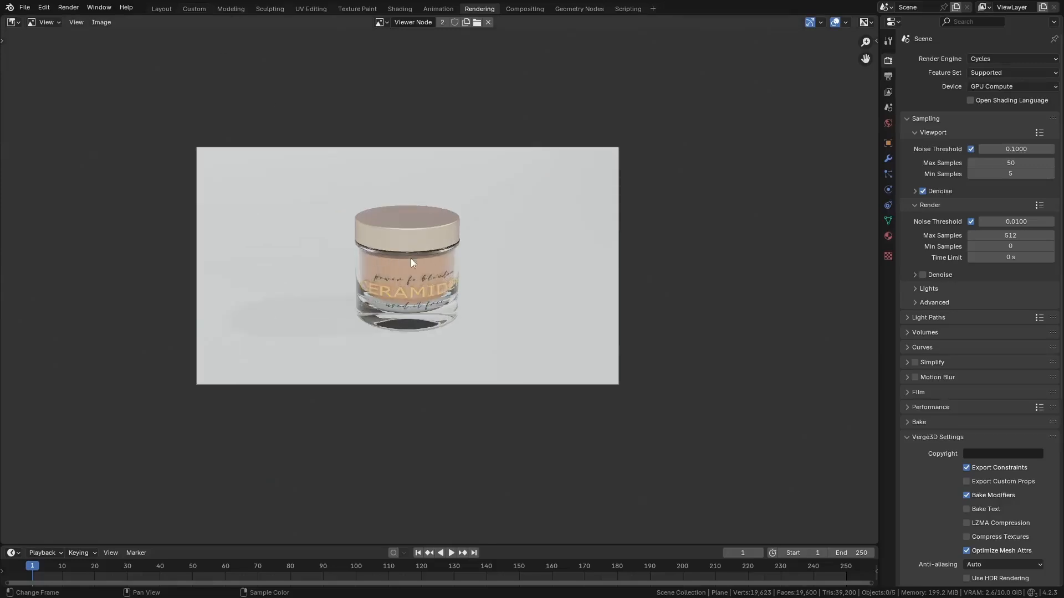
{"action": "left_click", "coordinate": [161, 9]}
{"action": "middle_click_drag", "start_coordinate": [380, 230], "coordinate": [507, 258]}
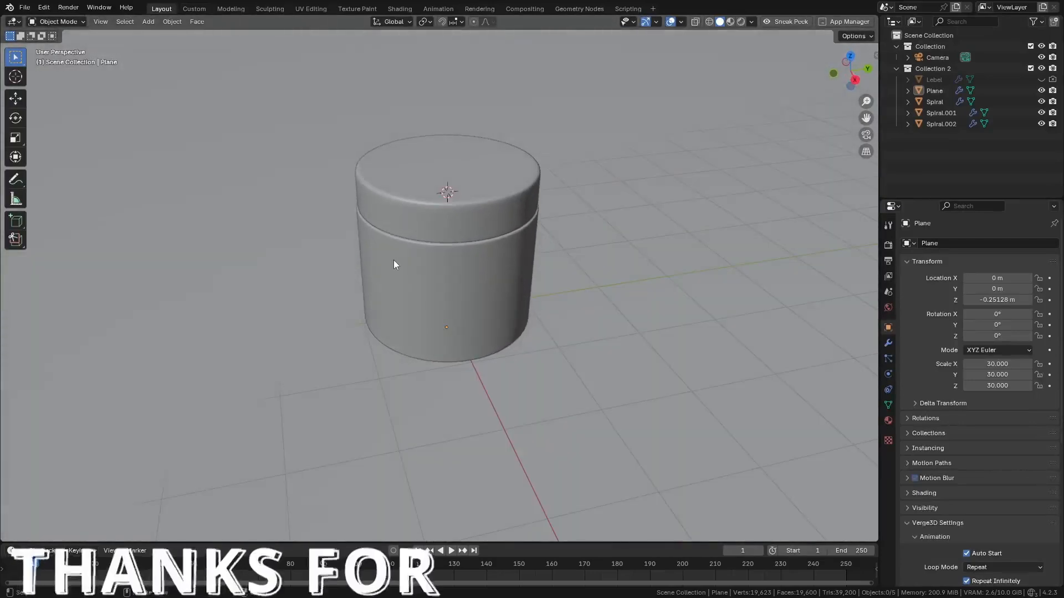